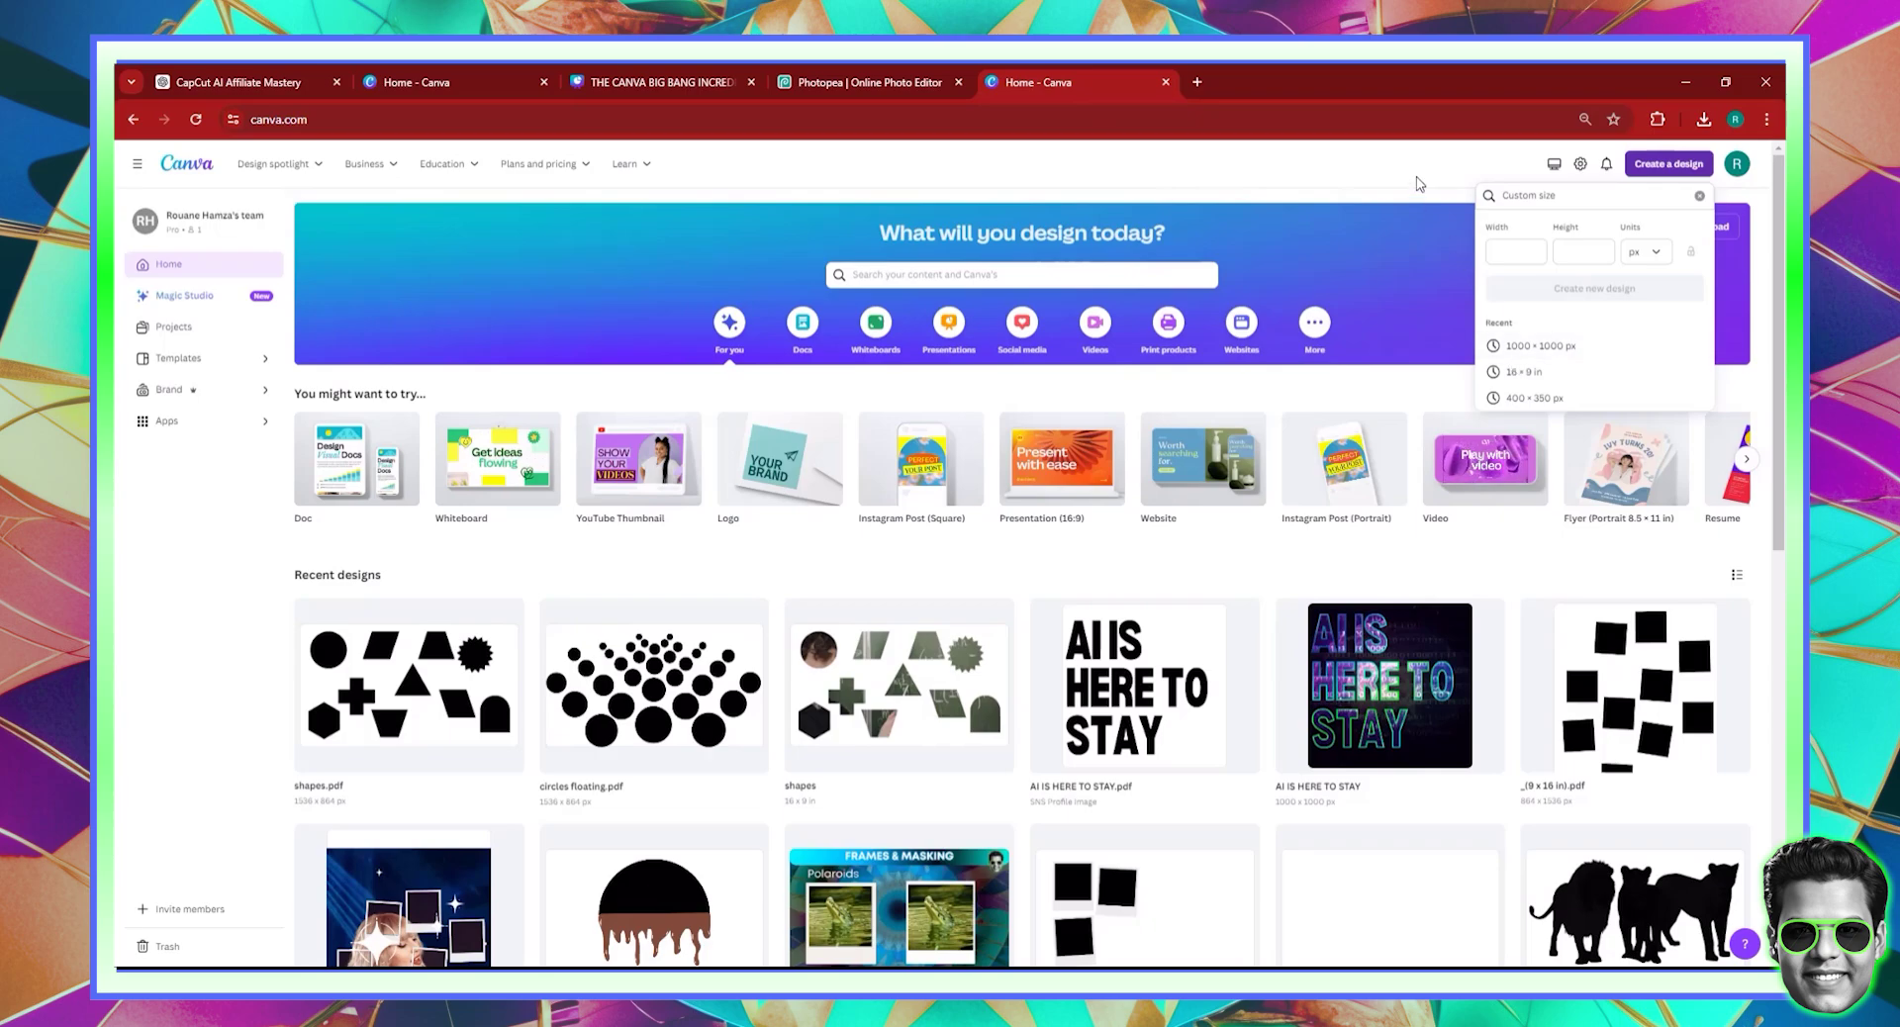
# - Create a new custom-size design of 16 × 9 in
pyautogui.click(1459, 257)
pyautogui.click(1669, 163)
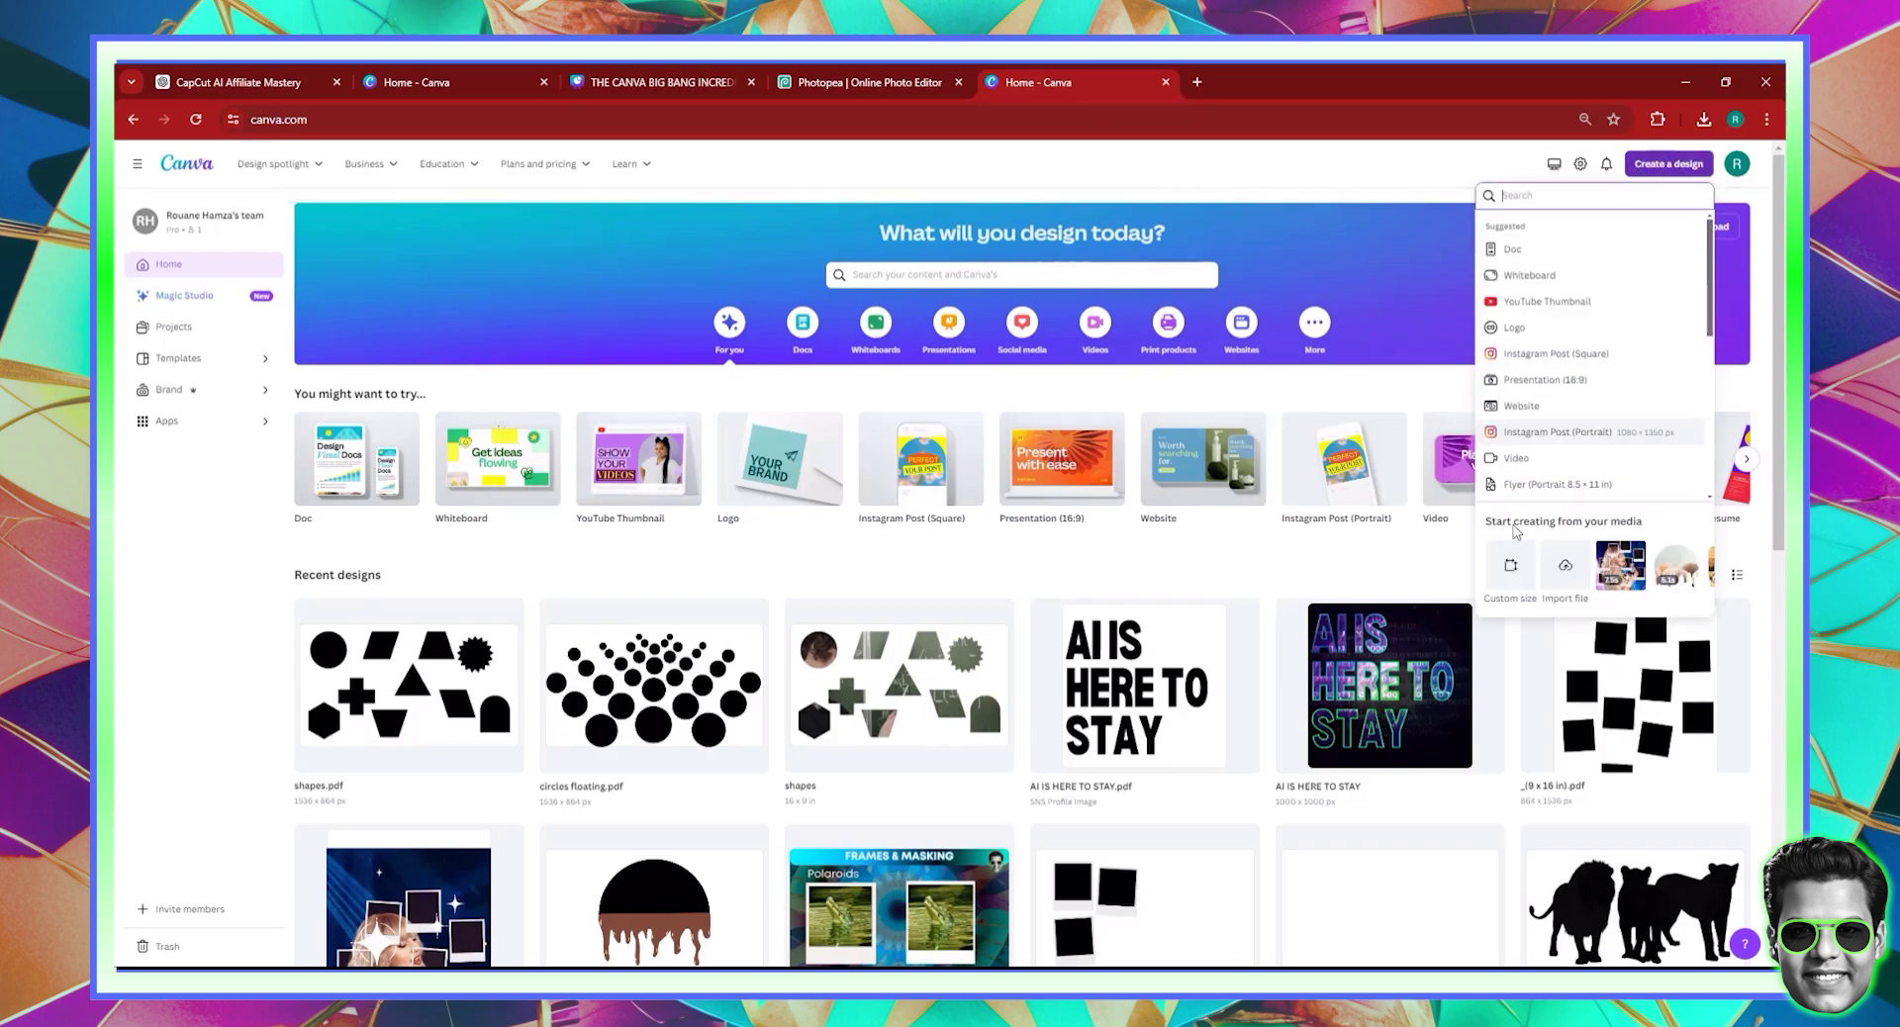
pyautogui.click(1514, 556)
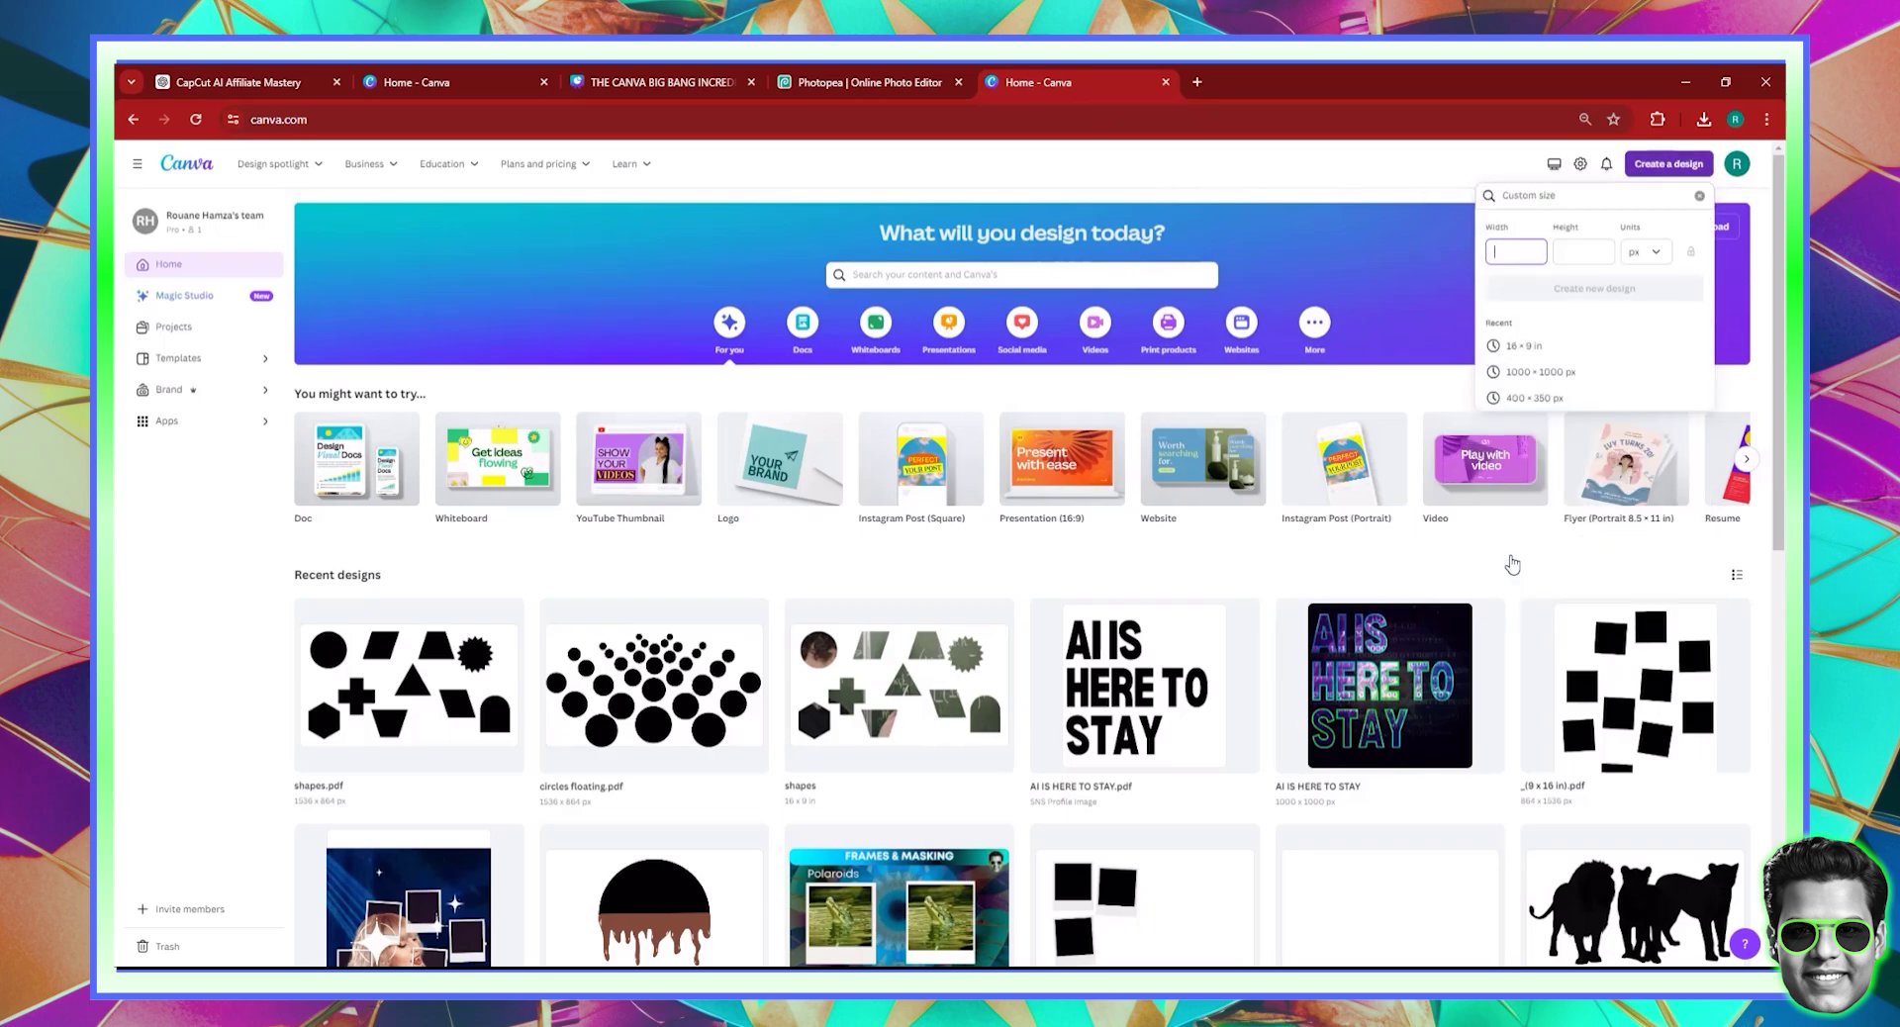
pyautogui.click(1541, 351)
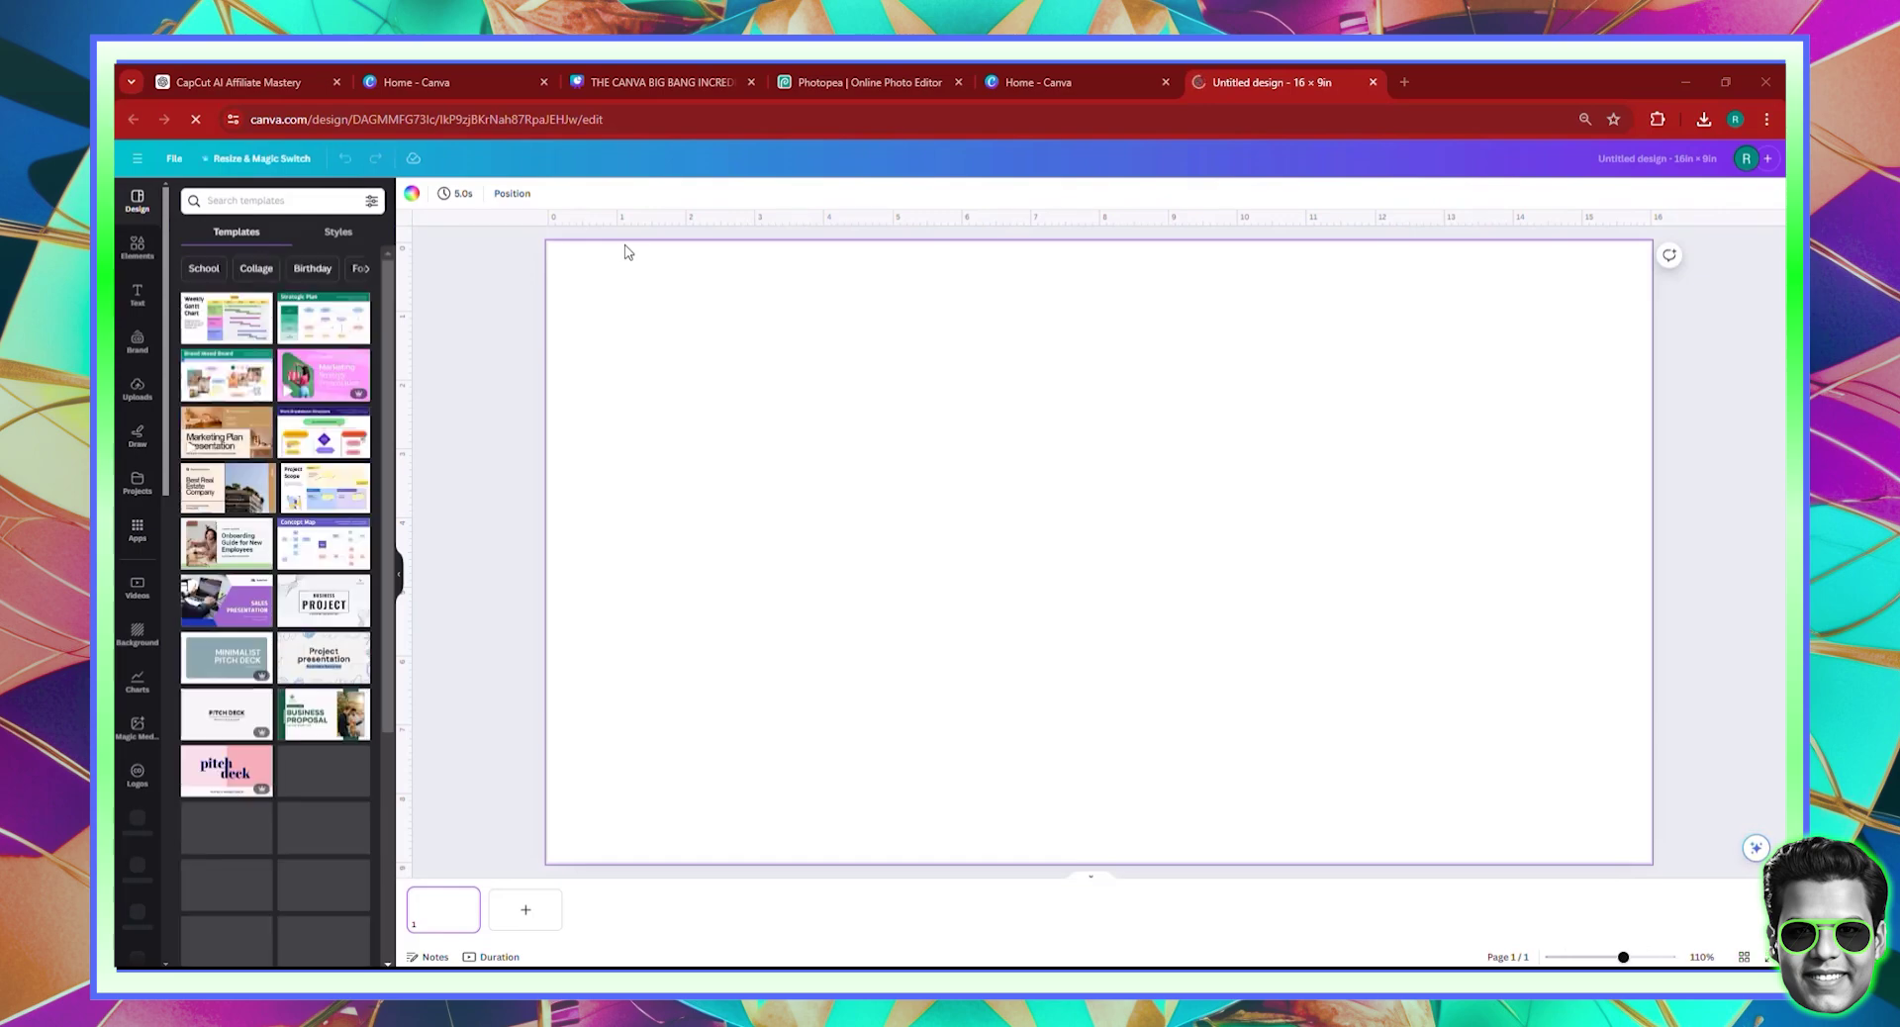
# - Search the elements library for FERRARI and limit the results to photos
pyautogui.click(137, 246)
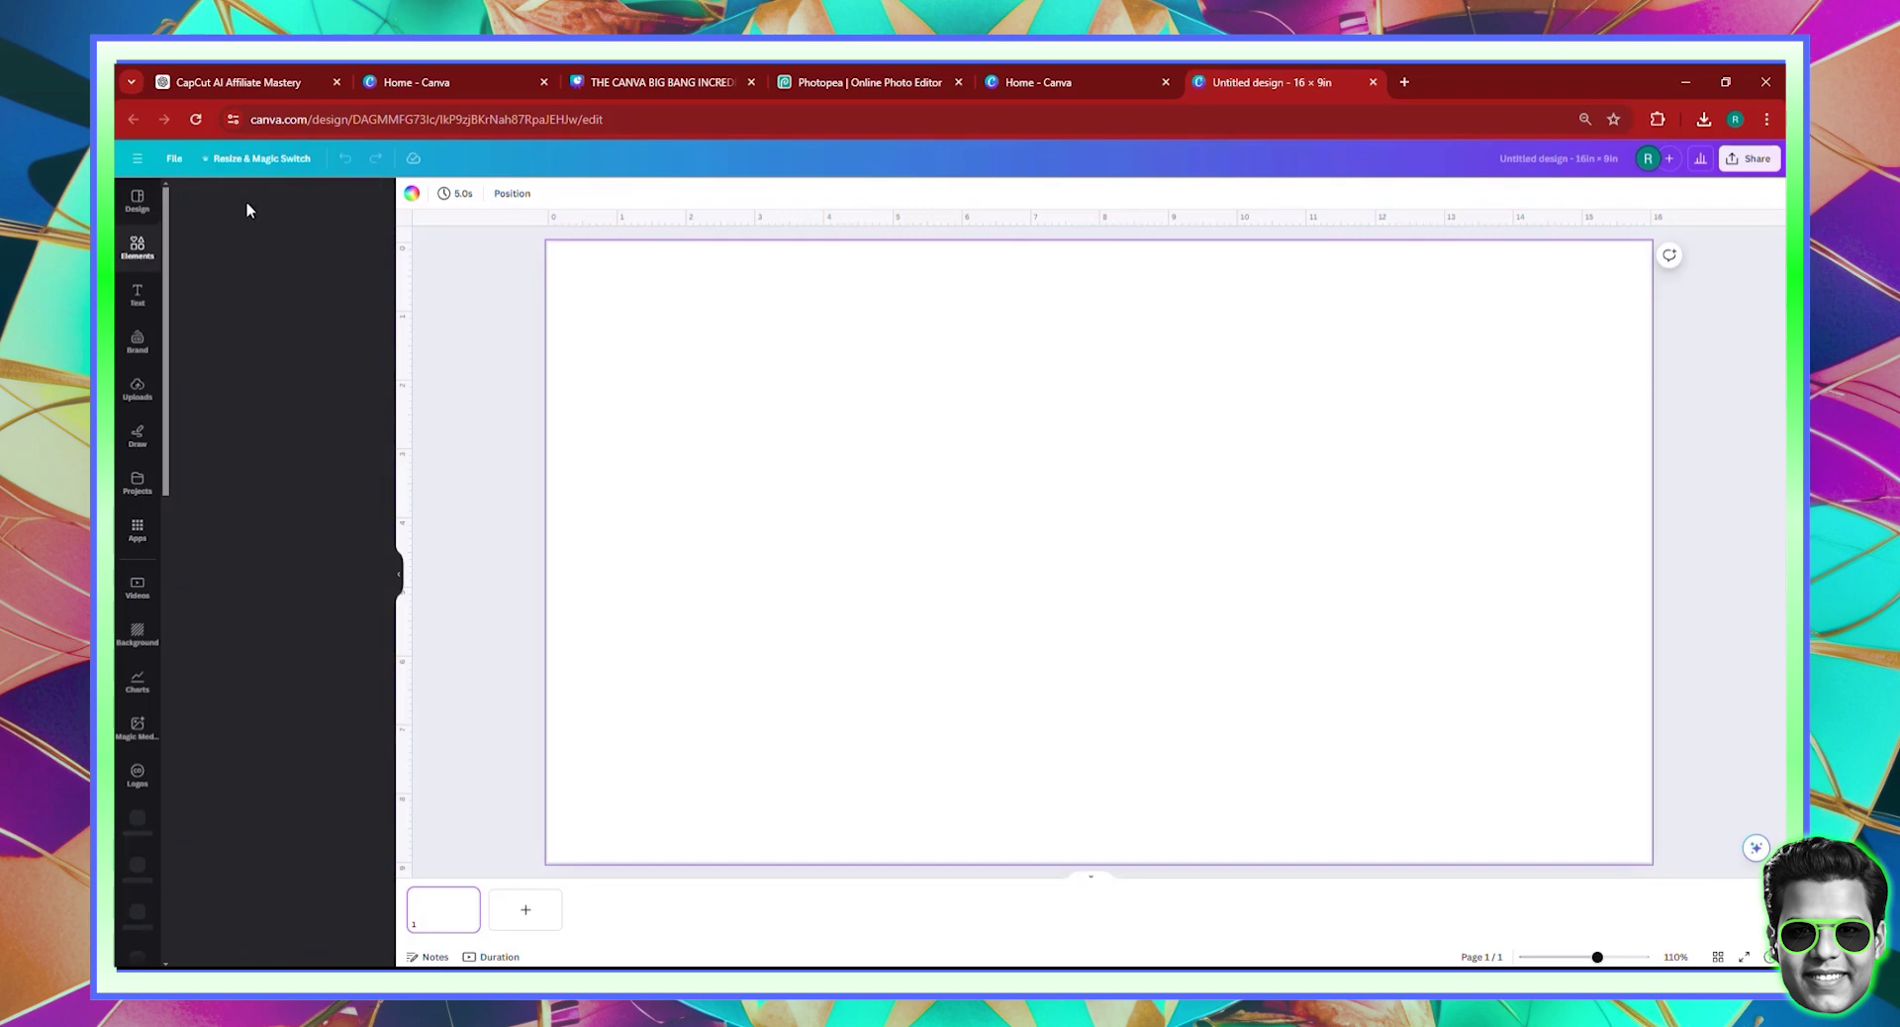
pyautogui.click(270, 201)
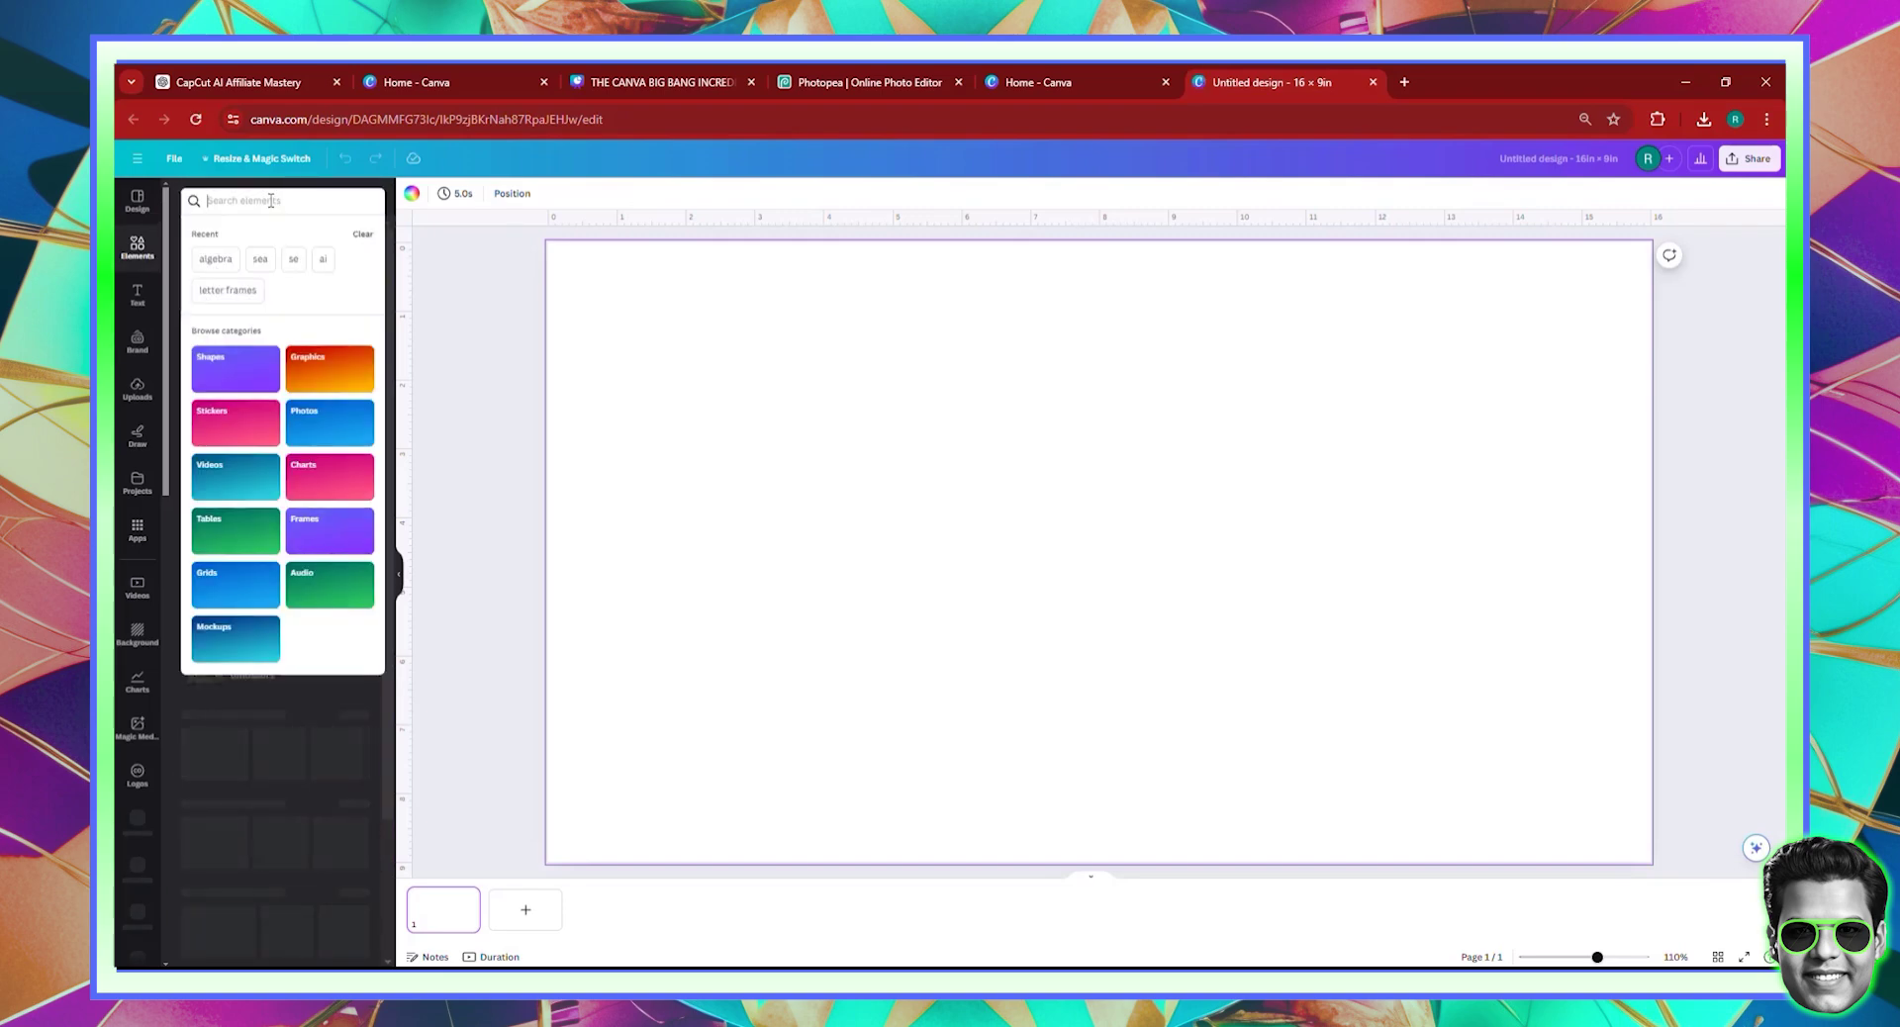
pyautogui.write('FERRARI')
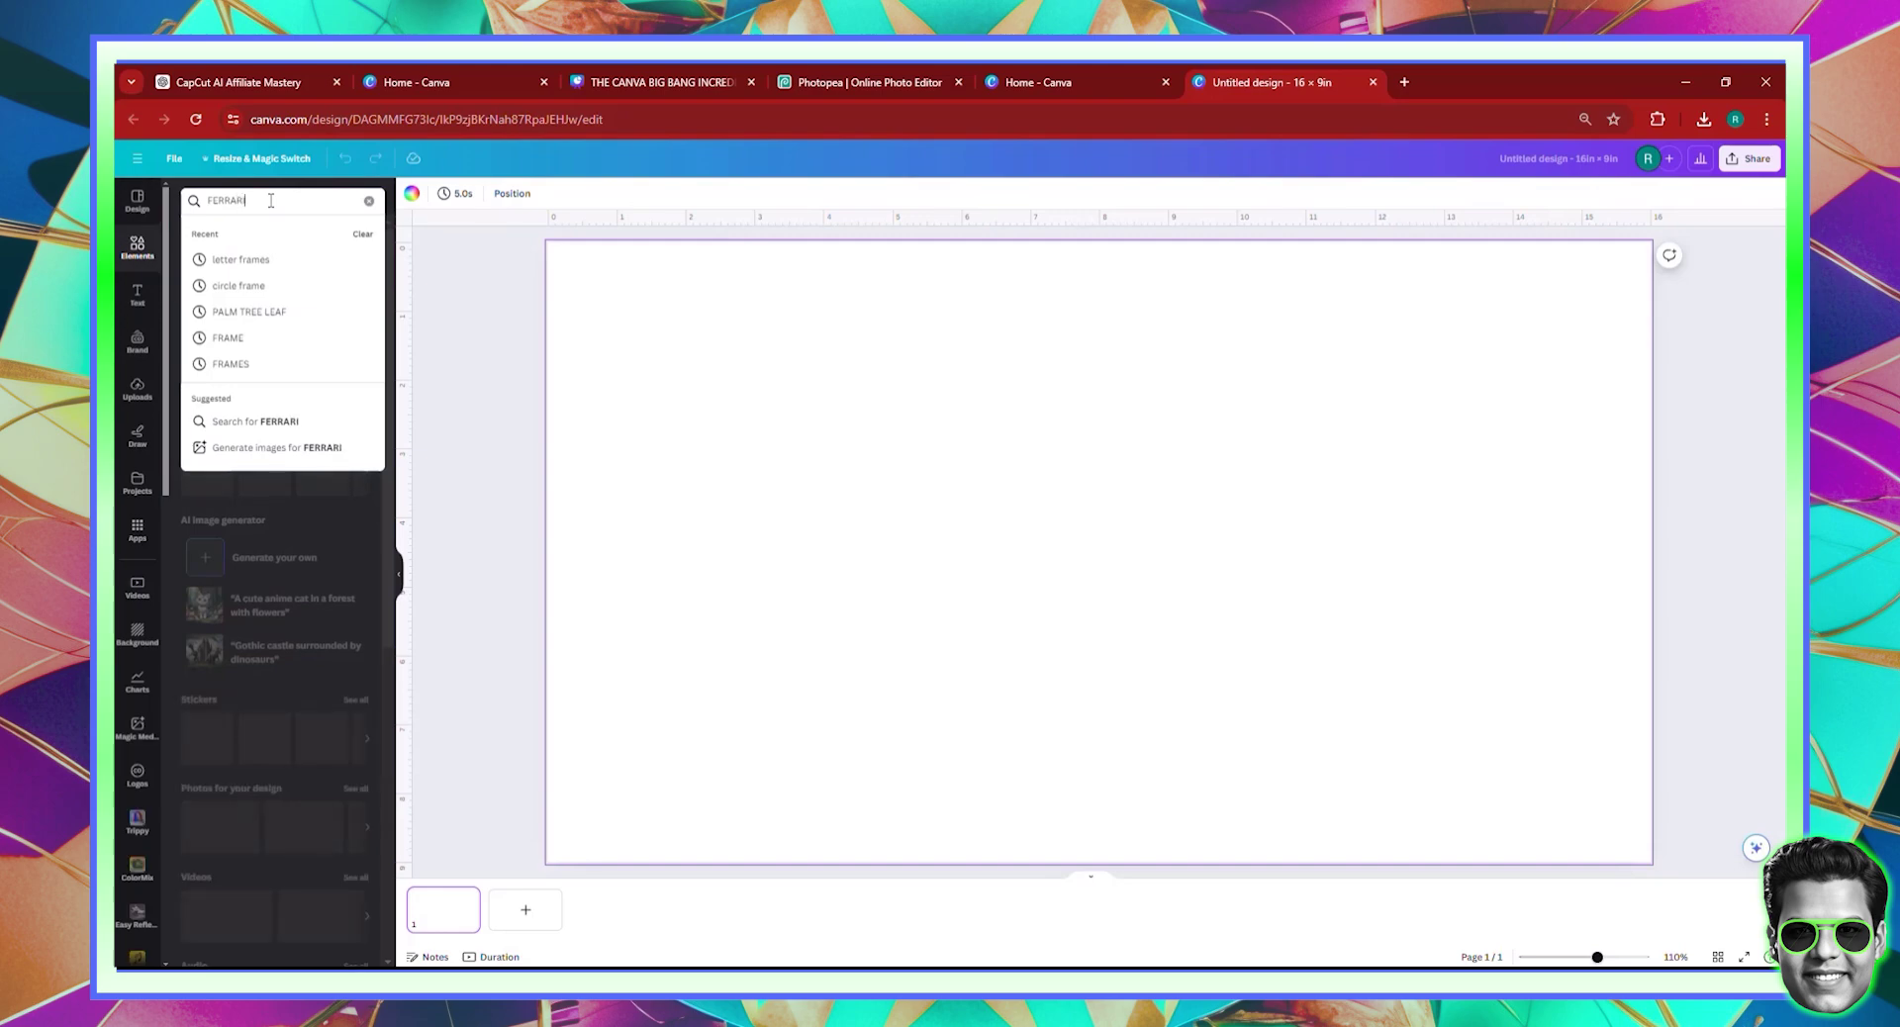
pyautogui.press('Return')
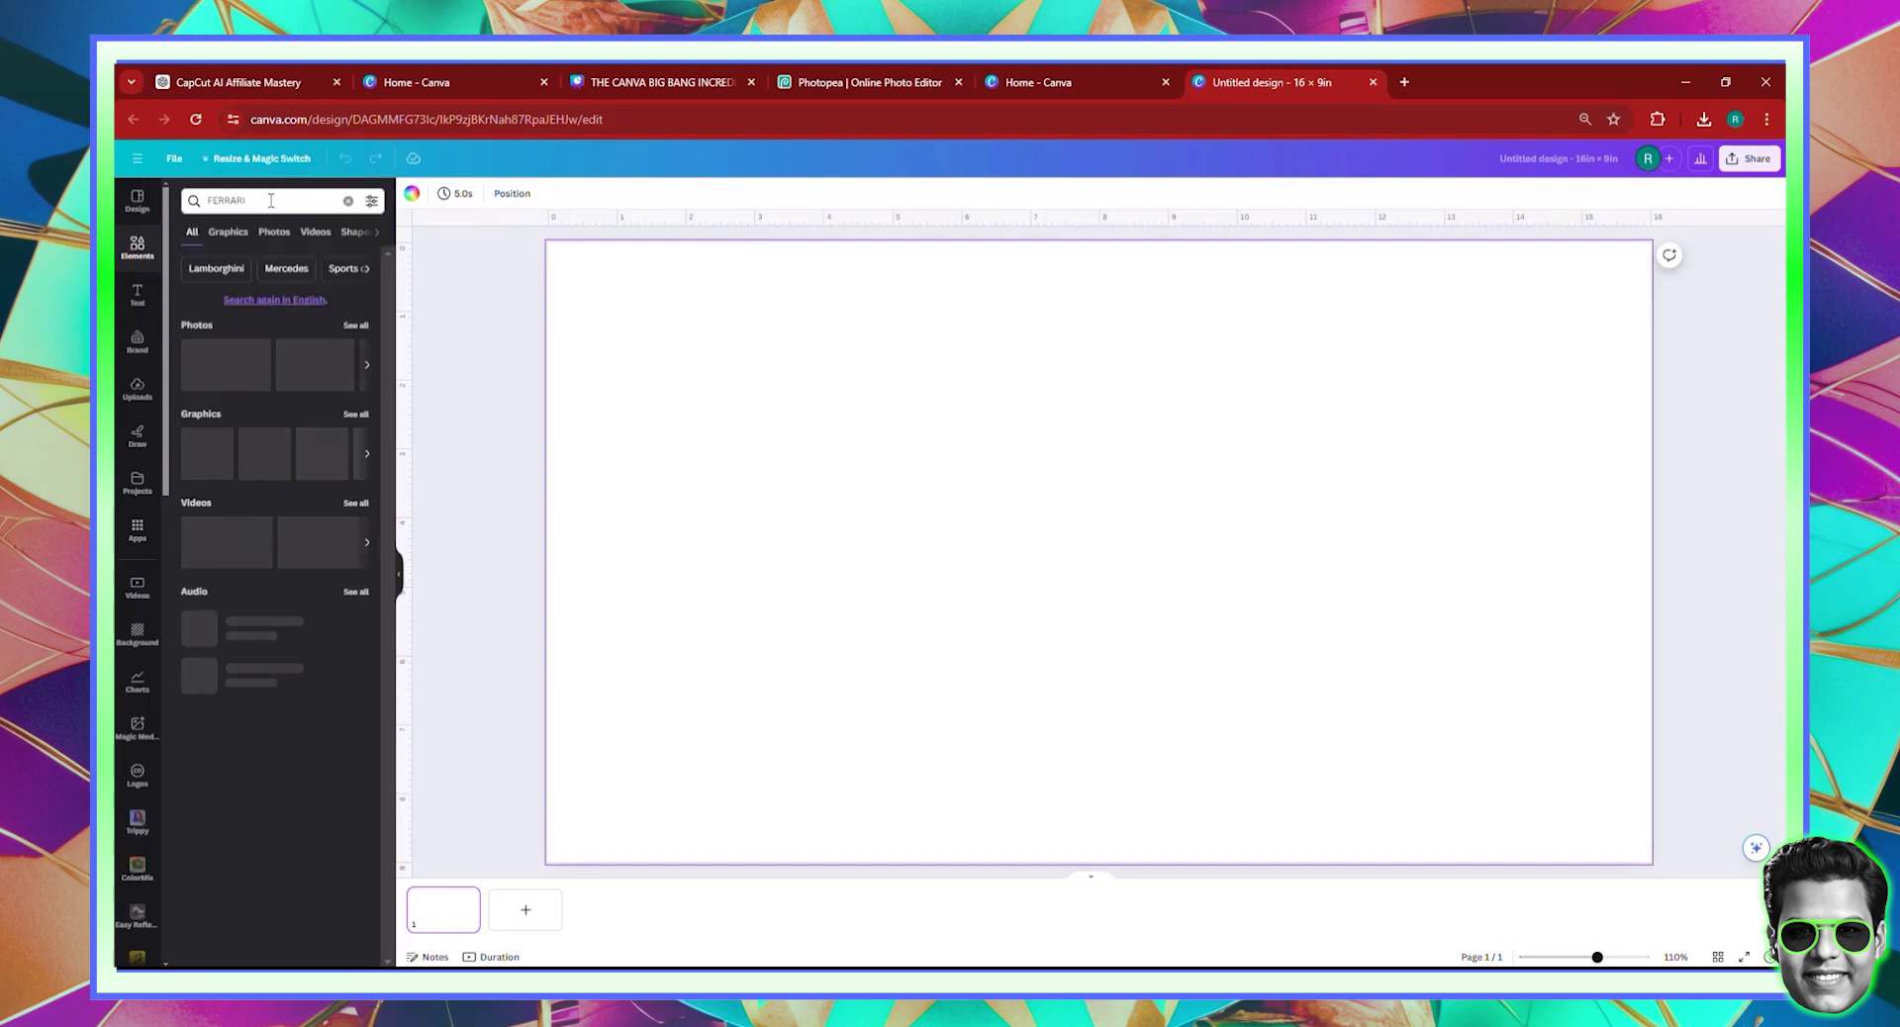
pyautogui.click(270, 233)
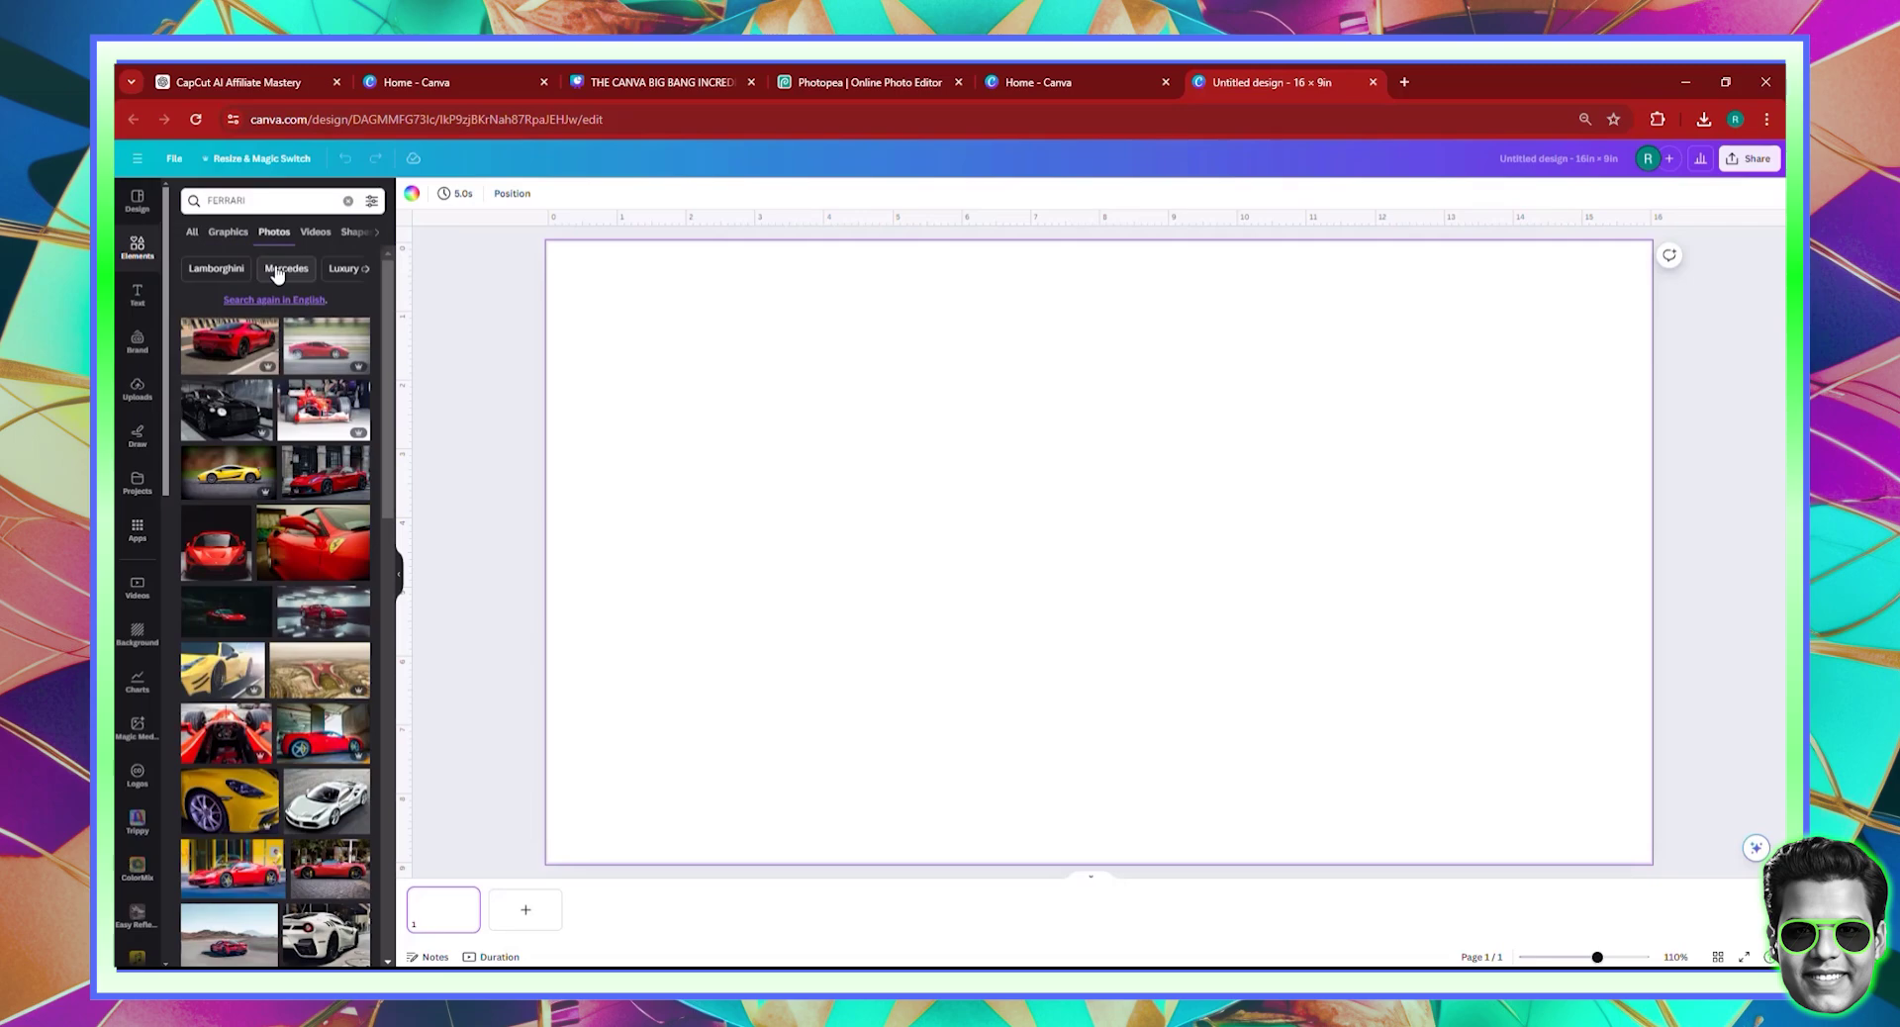
# - Place the photo of the red Ferrari seen from behind on the page and remove its background with BG Remover
pyautogui.scroll(-5, 276, 416)
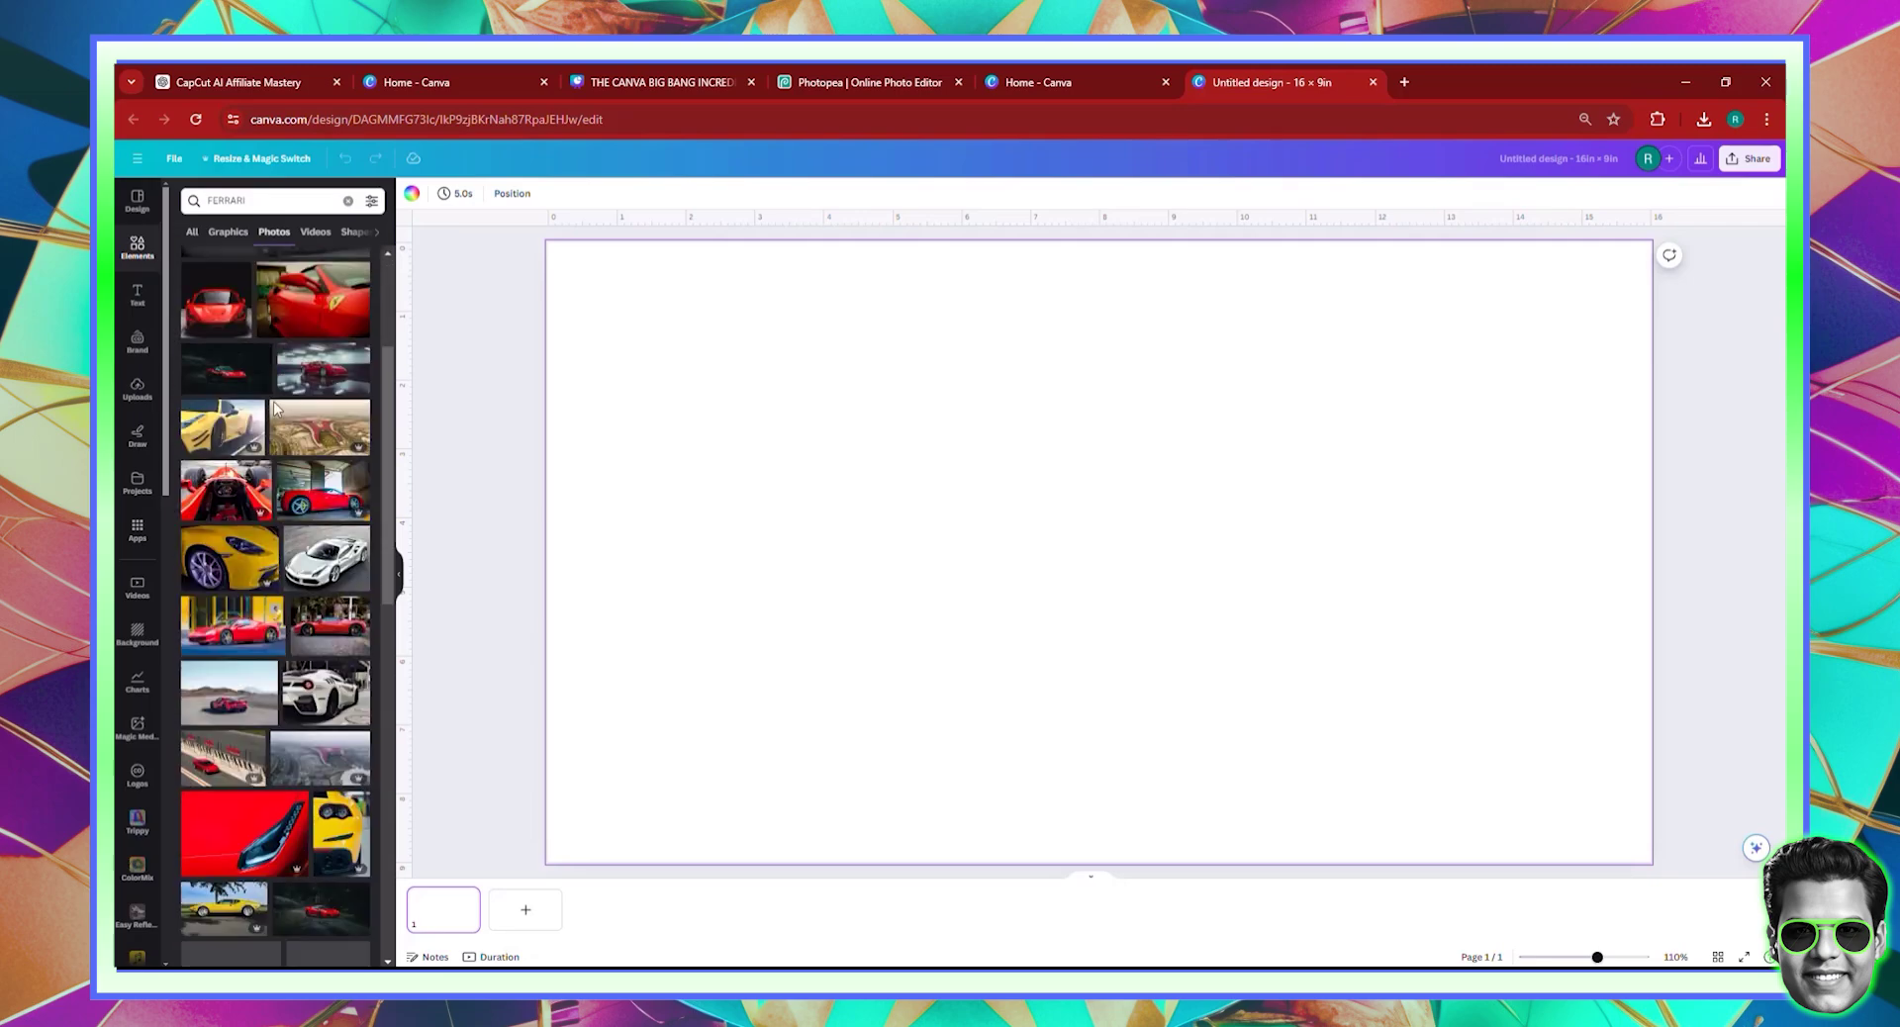
pyautogui.click(276, 416)
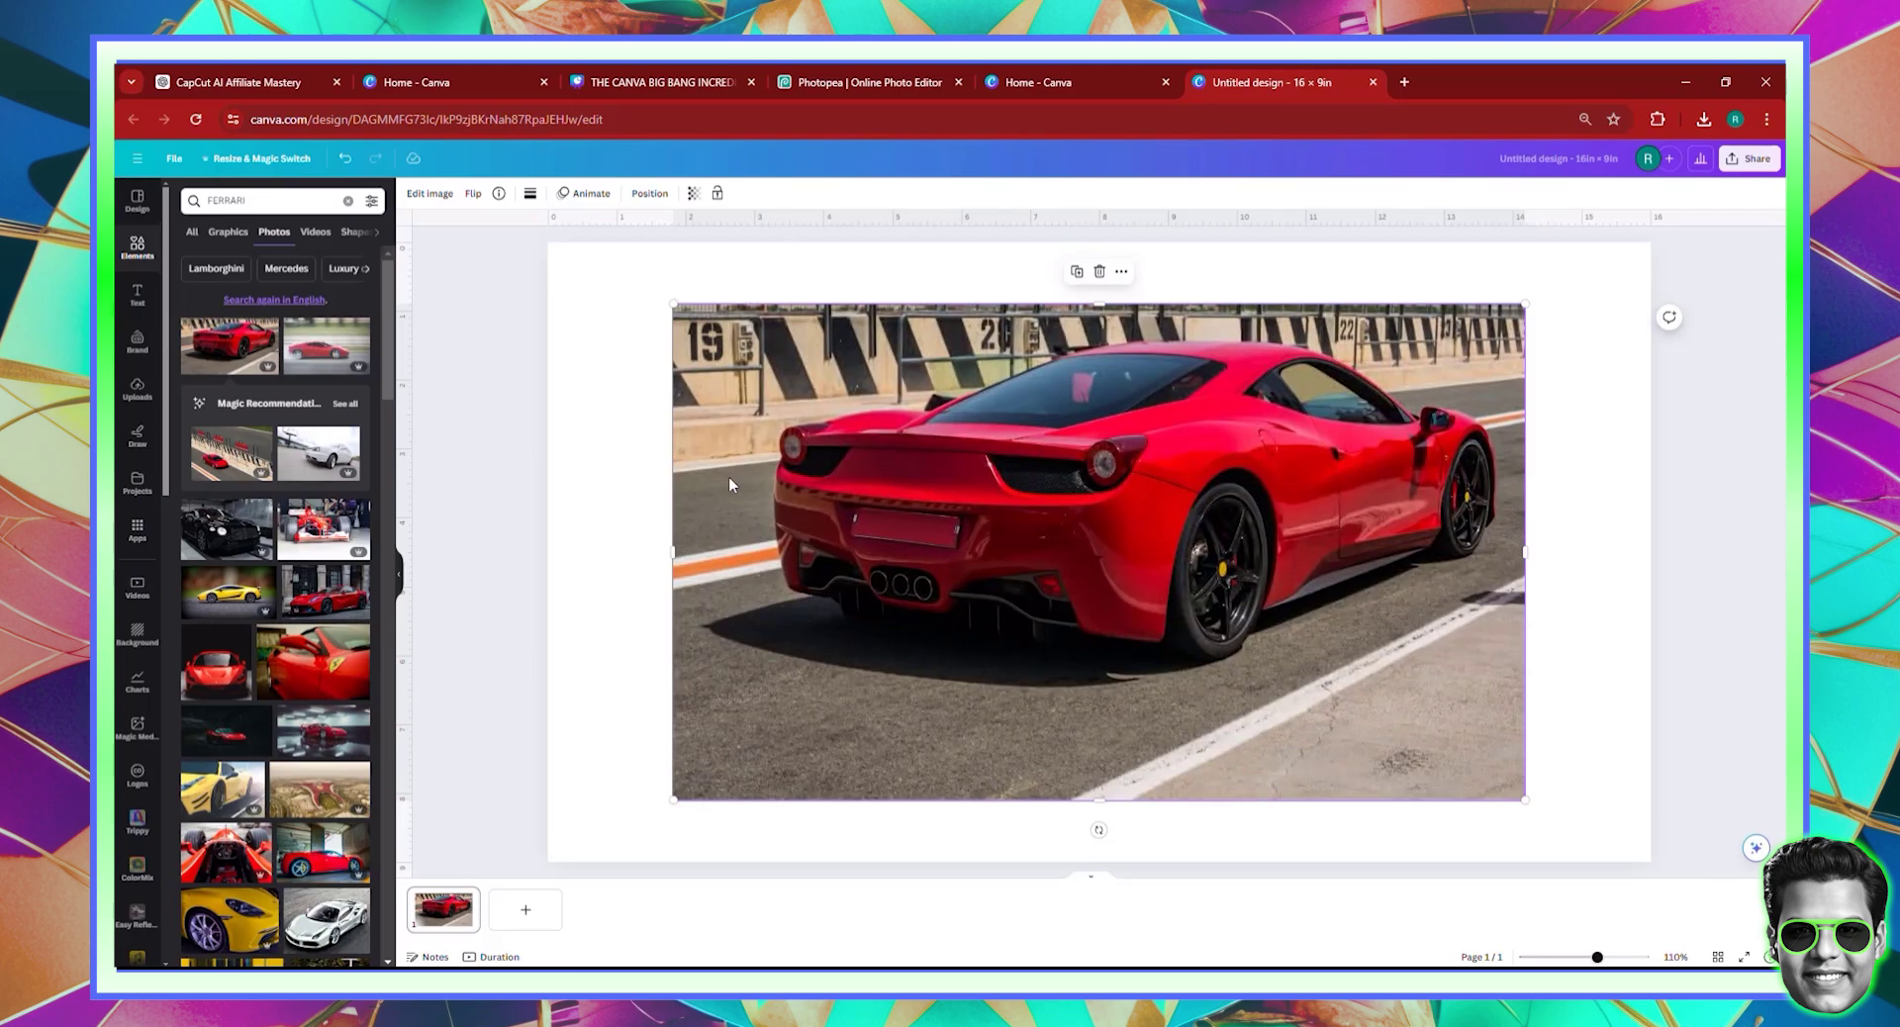
pyautogui.click(433, 193)
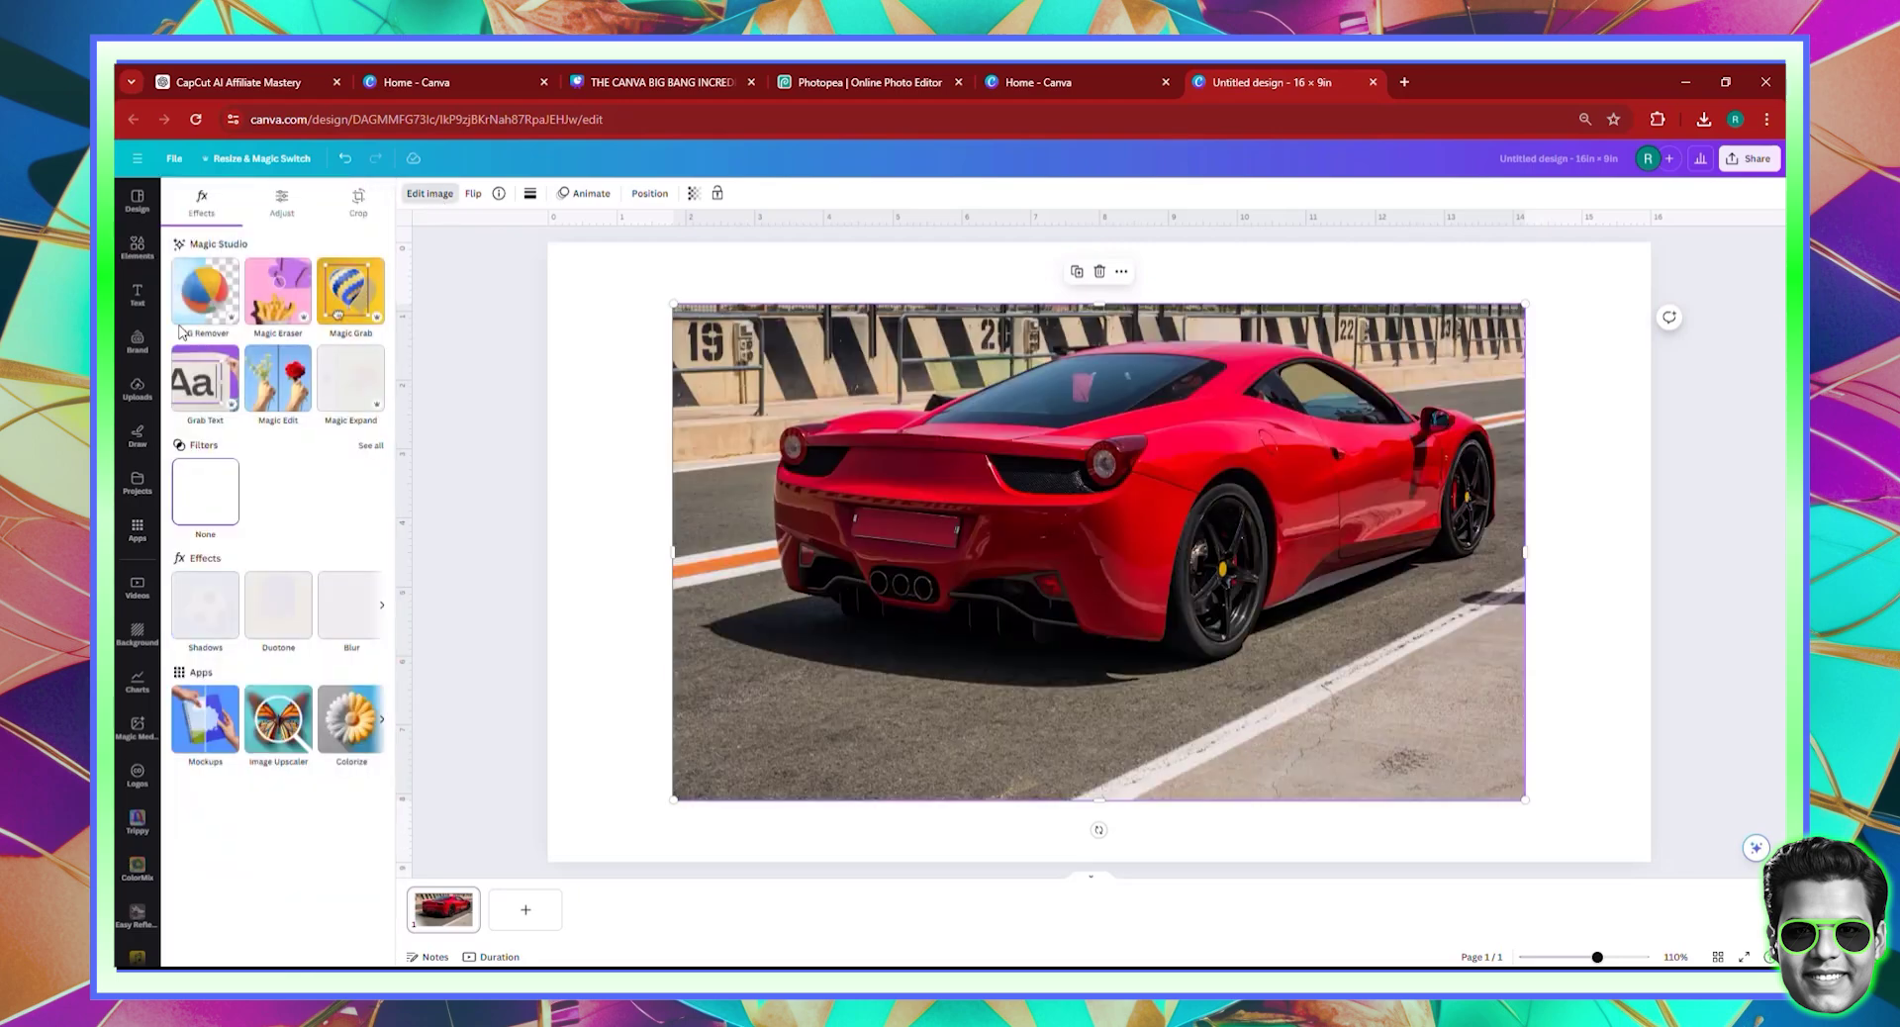
pyautogui.click(207, 299)
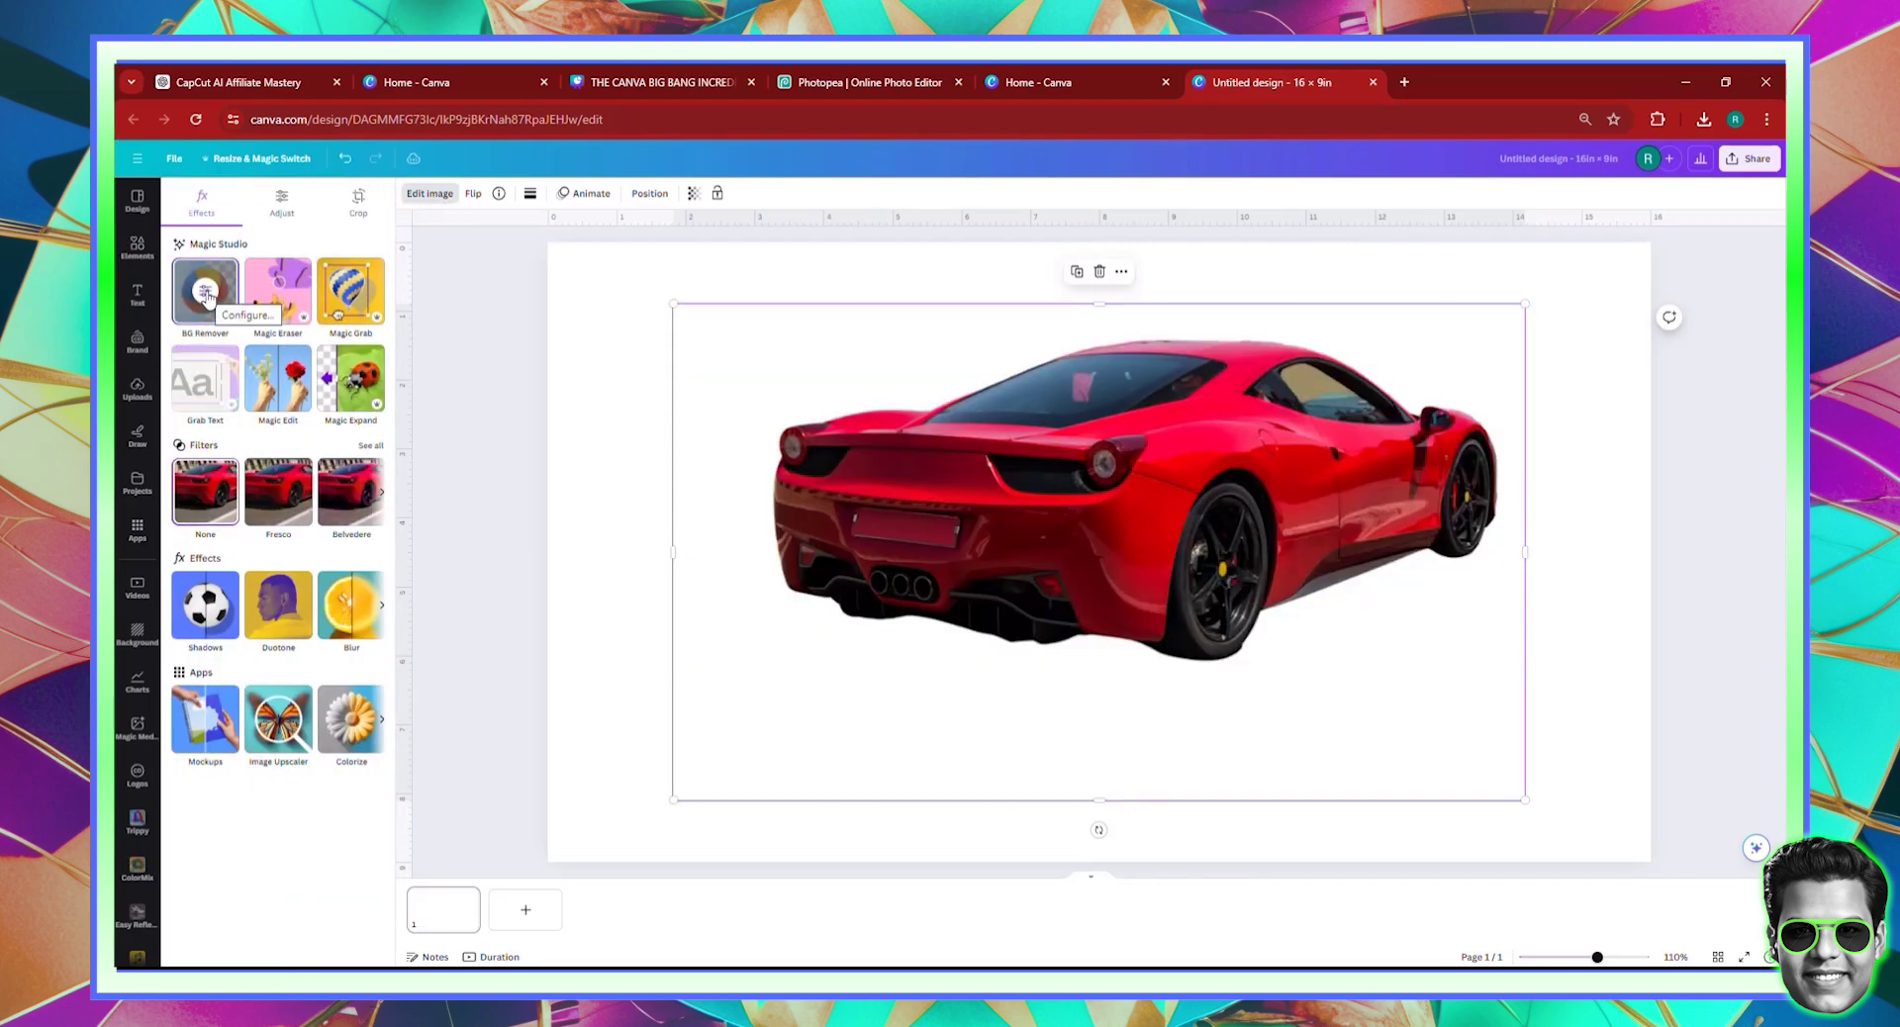
# - Open the remove.bg website in a new browser tab as an alternative background remover
pyautogui.click(1404, 82)
pyautogui.write('bg')
pyautogui.press('Return')
pyautogui.click(1352, 119)
pyautogui.write('rem')
pyautogui.press('Return')
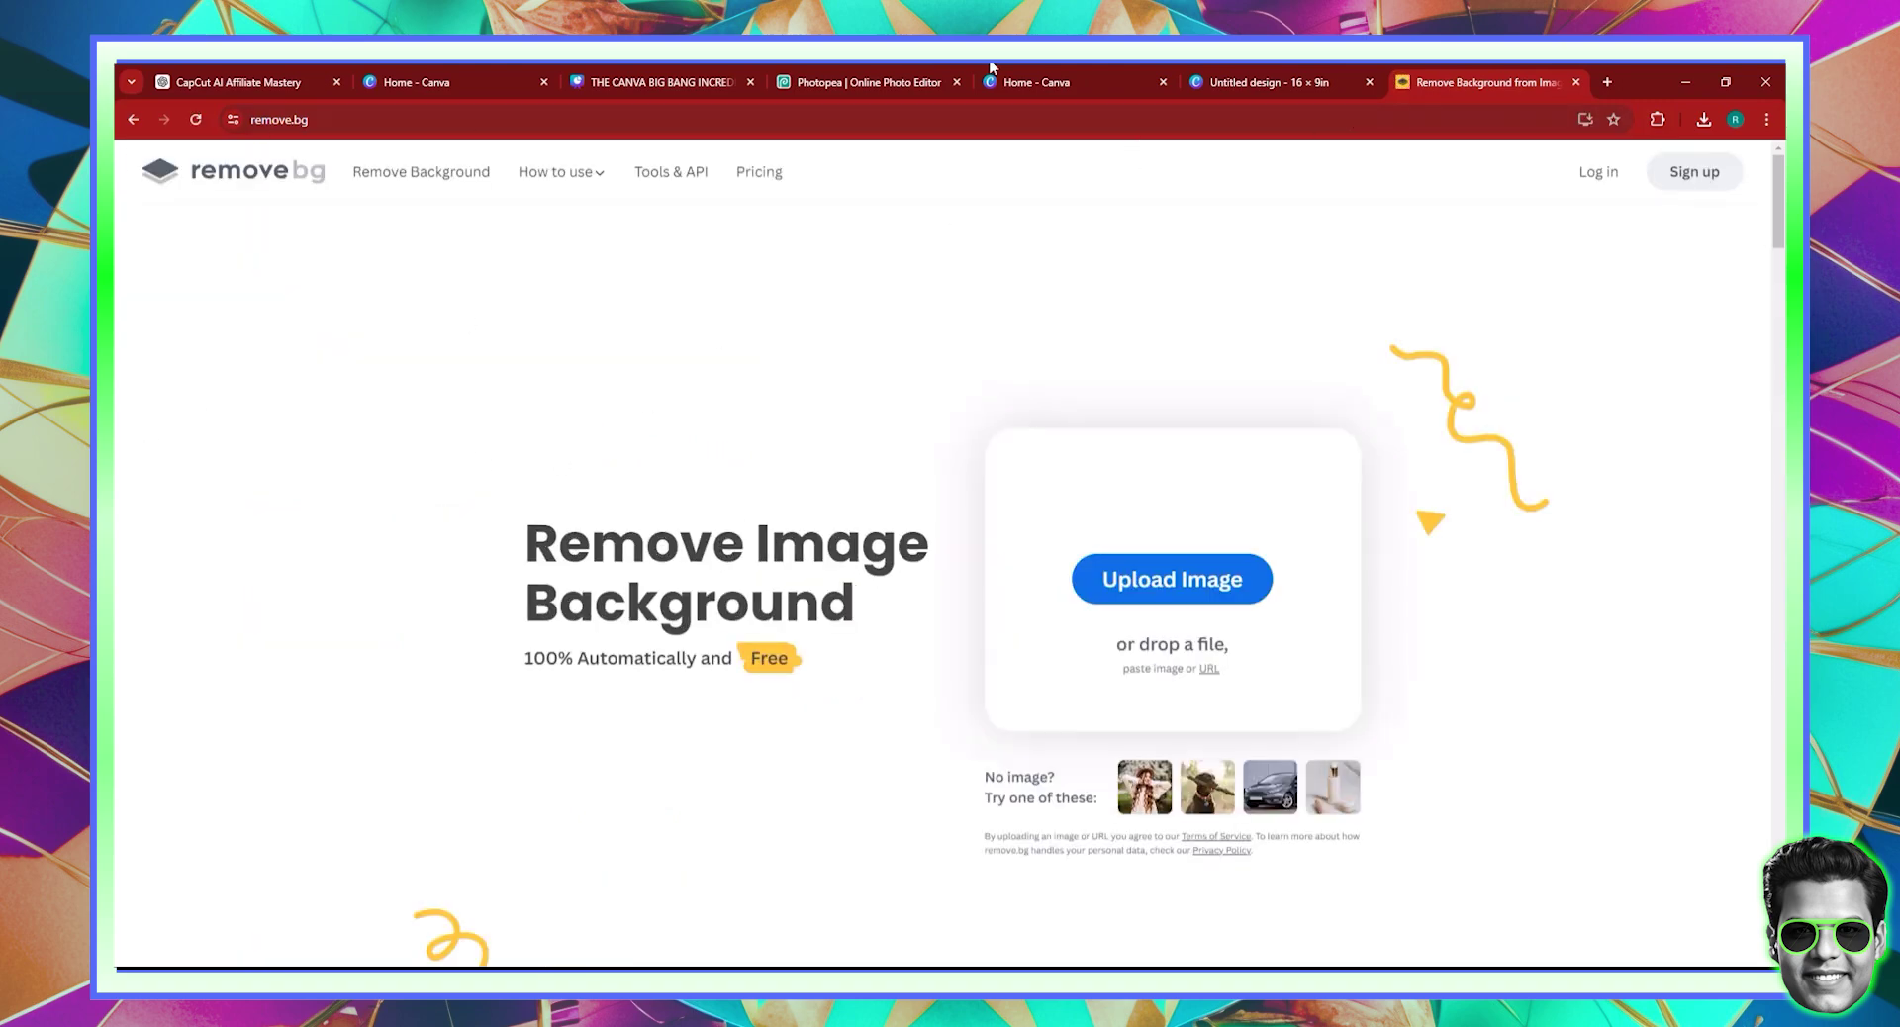
# - Return to the Canva design, search the apps for a background tool and open Background Eraser for a look
pyautogui.click(1233, 71)
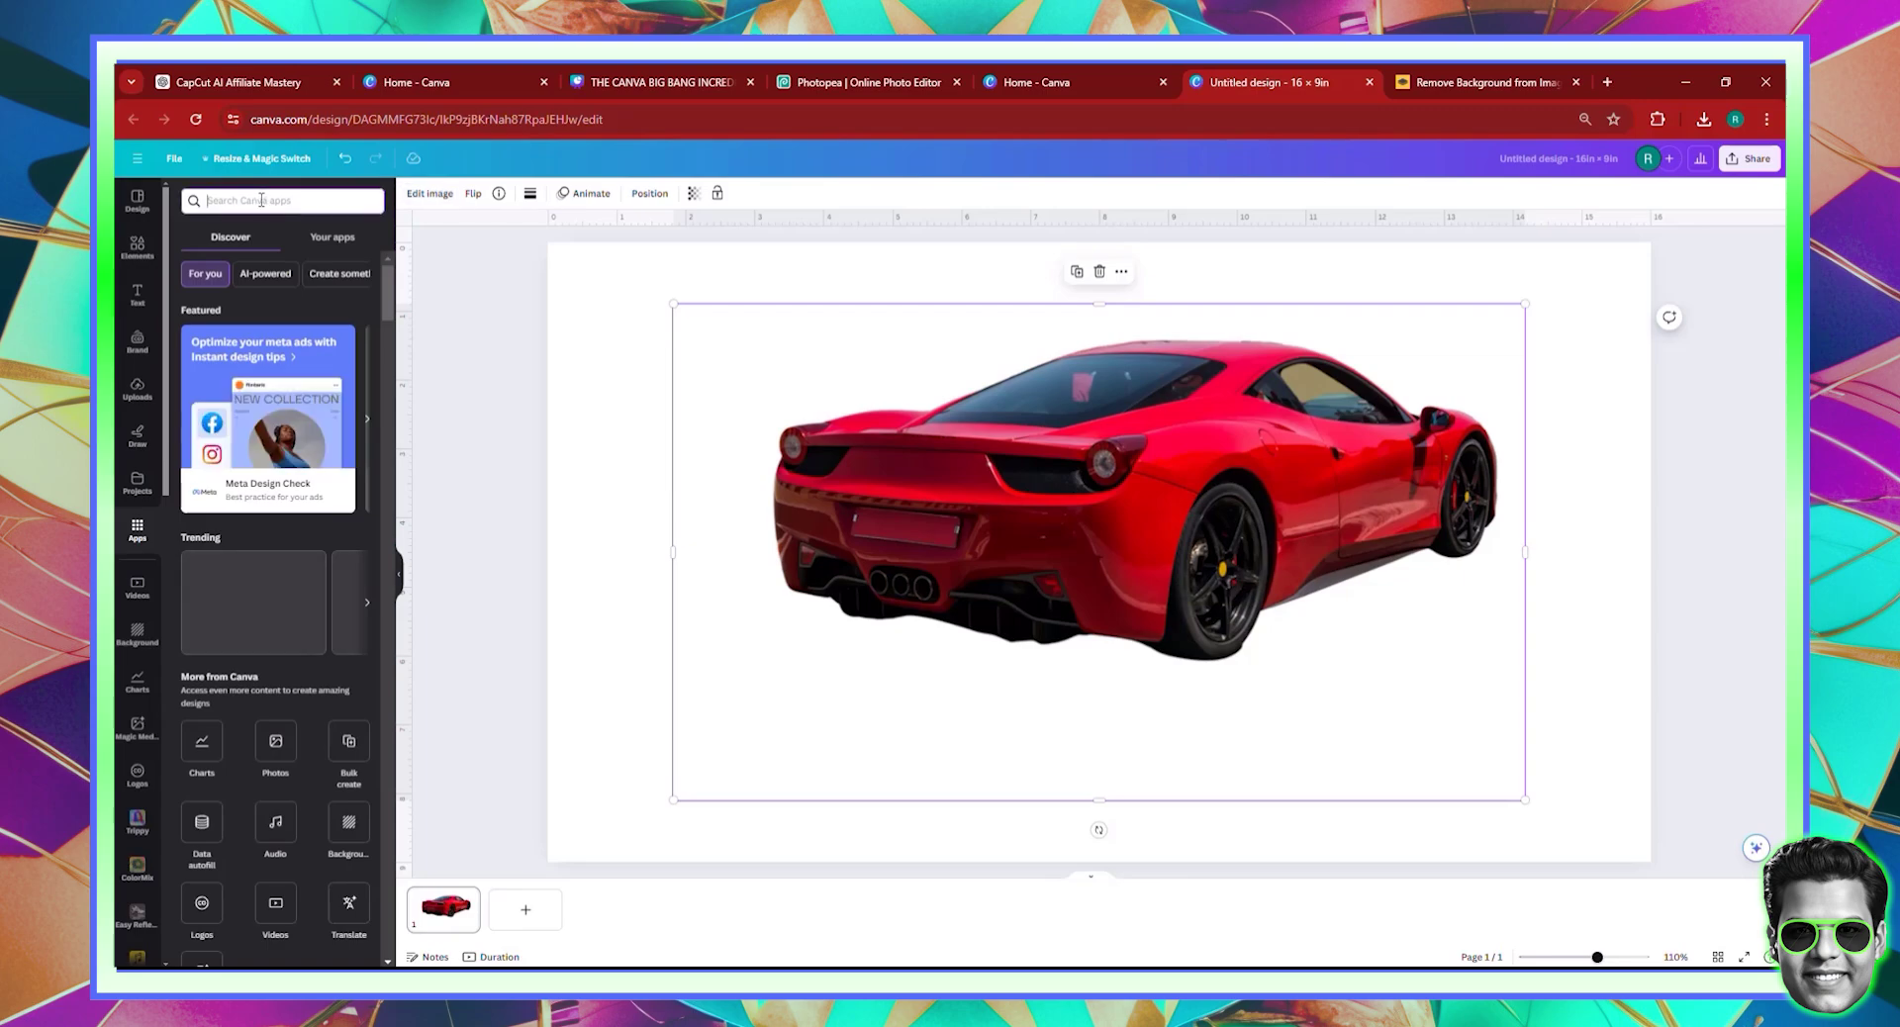
pyautogui.write('bi')
pyautogui.write('ckgro')
pyautogui.write('und')
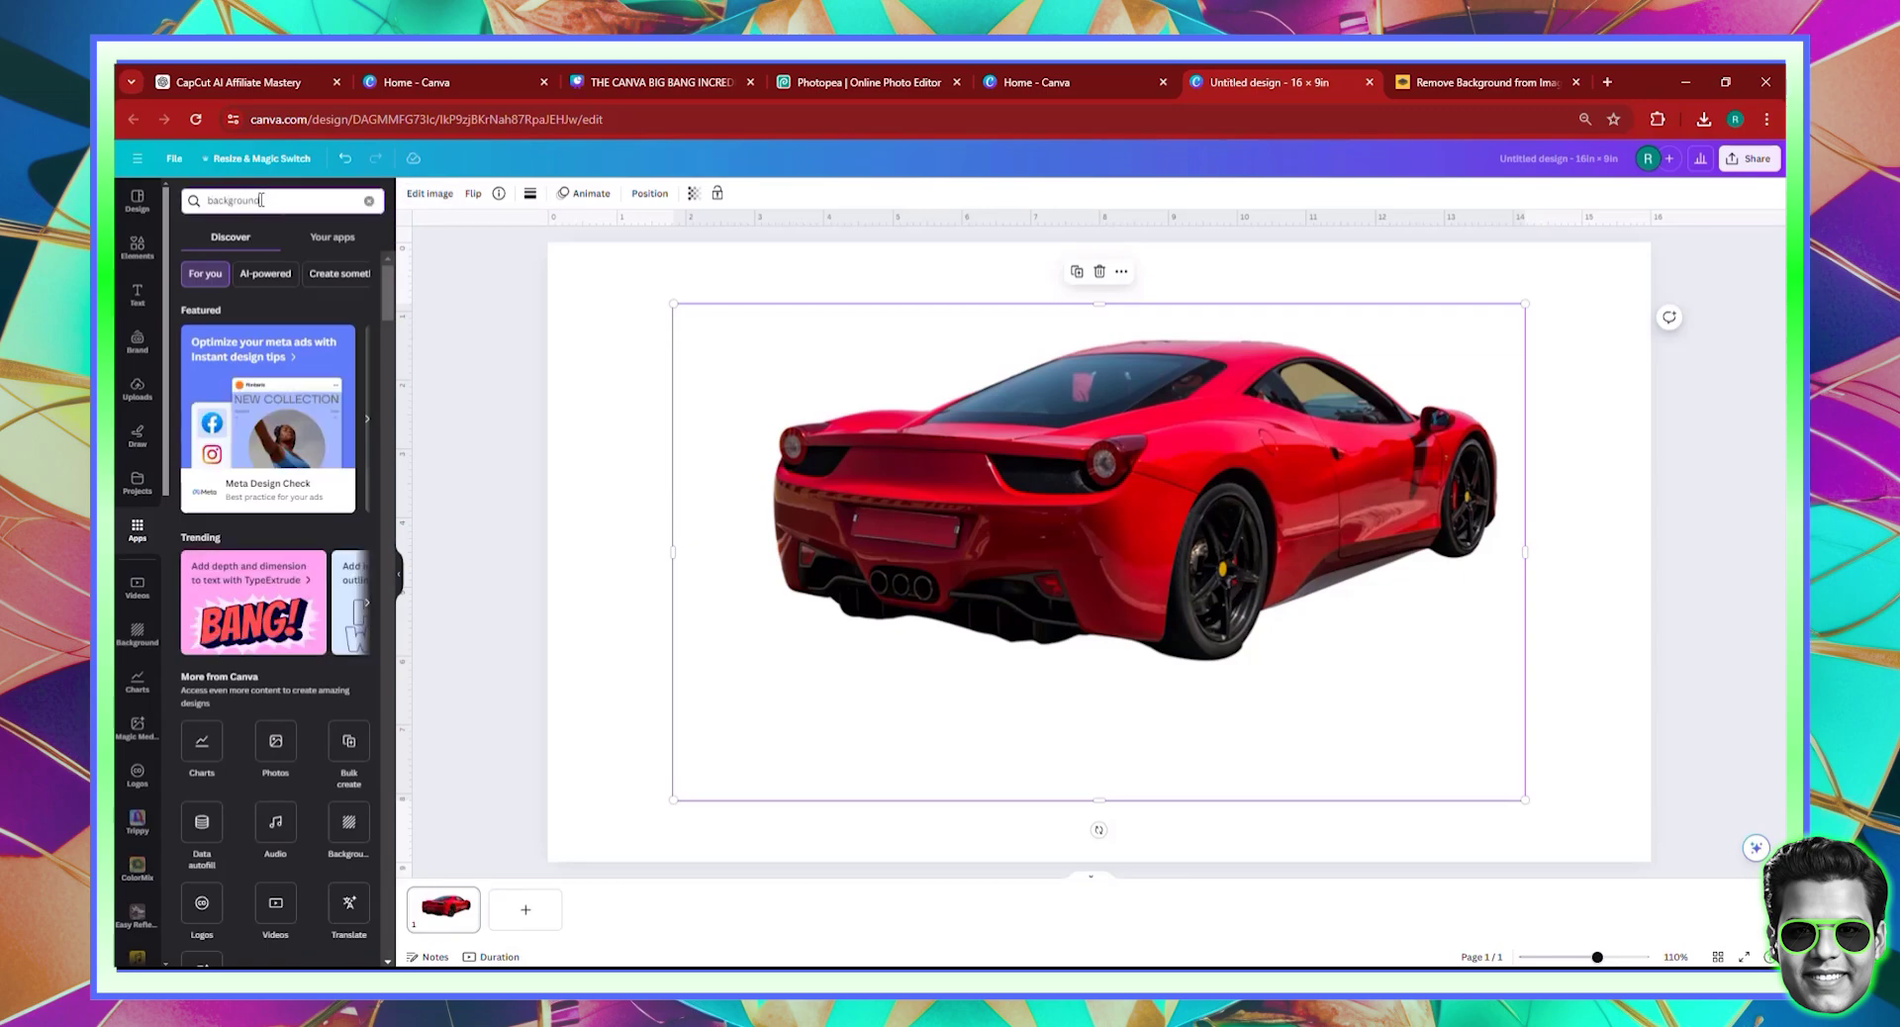
pyautogui.click(263, 274)
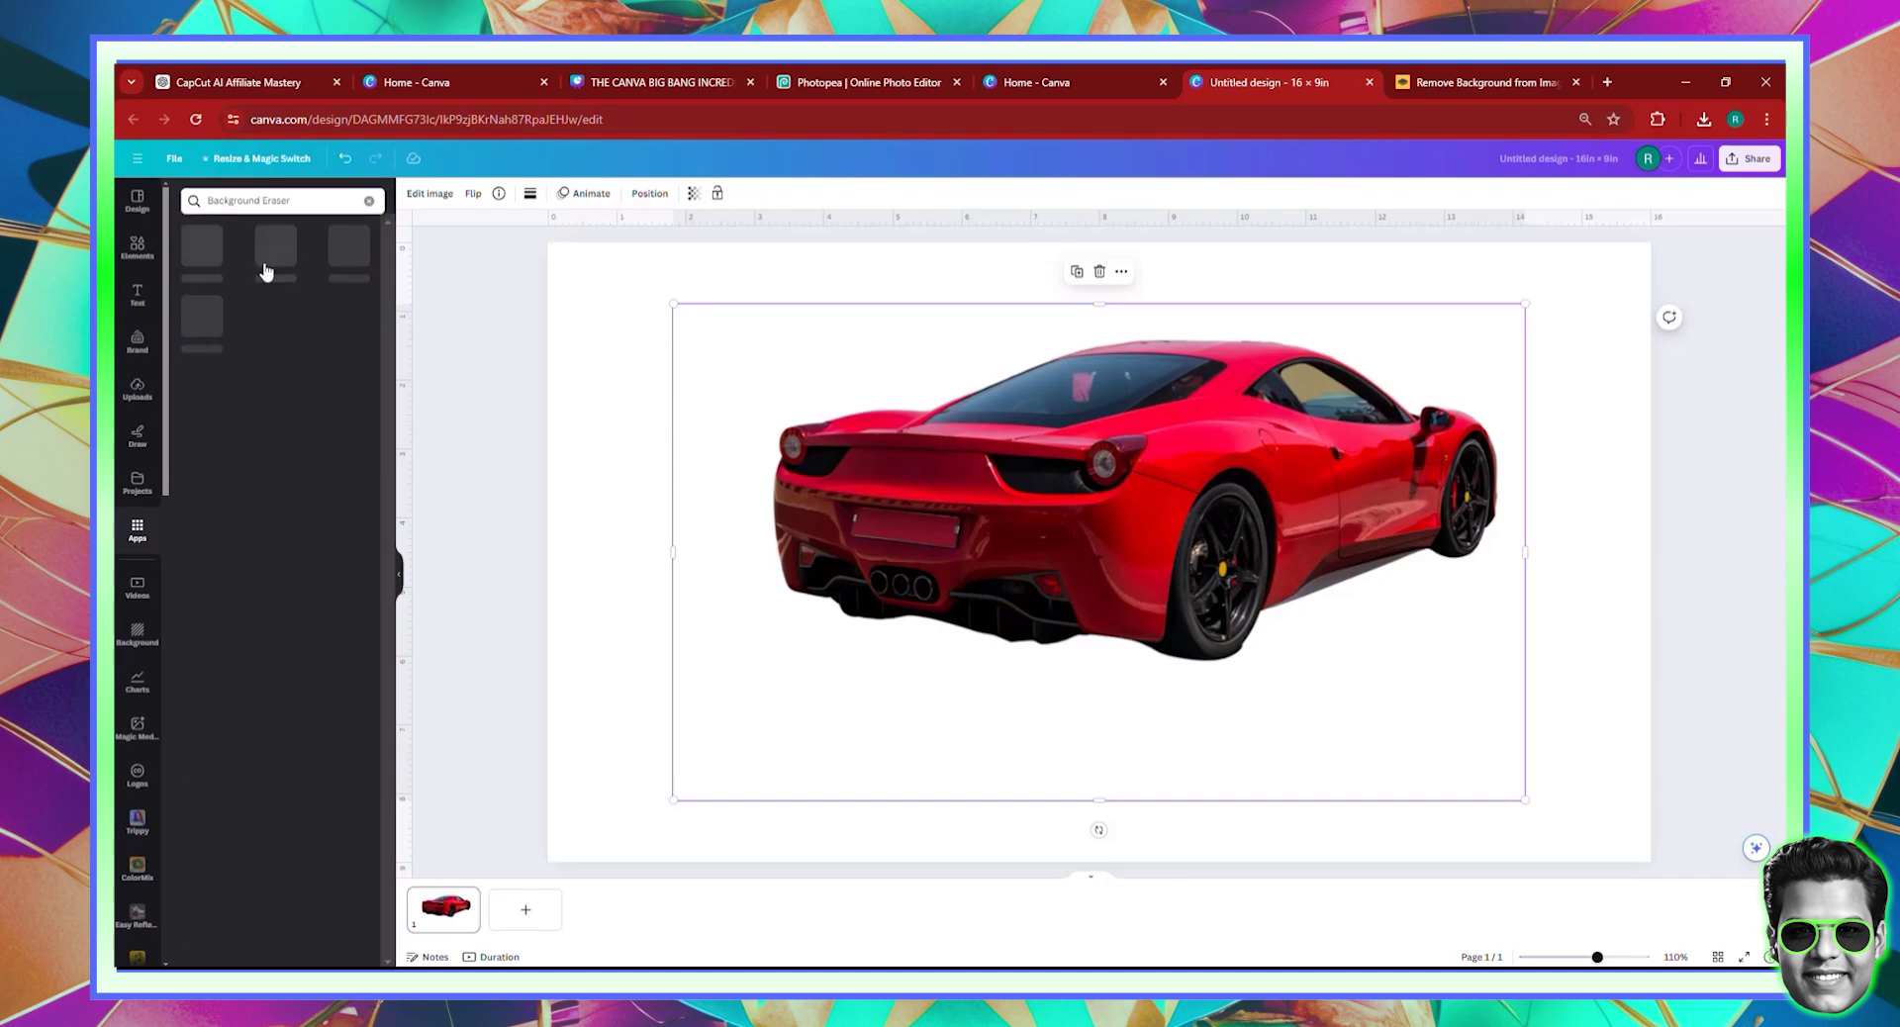
pyautogui.click(205, 244)
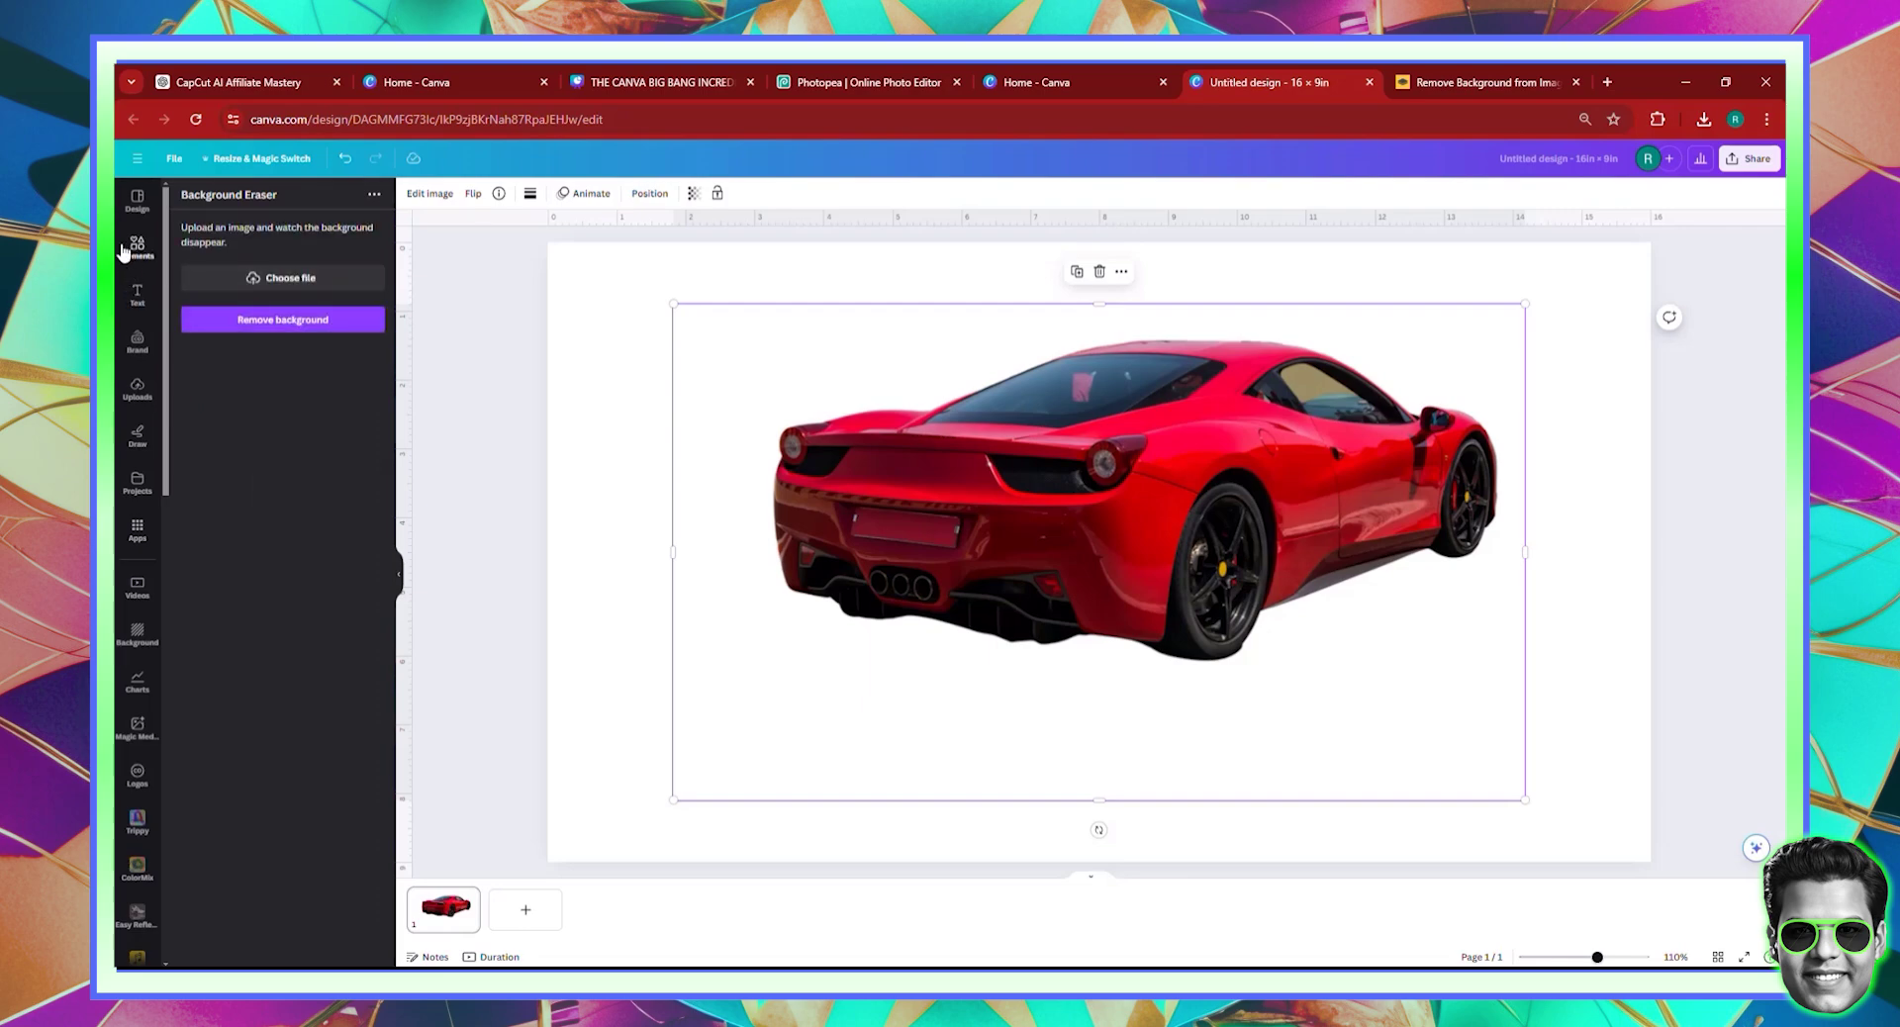
pyautogui.click(135, 247)
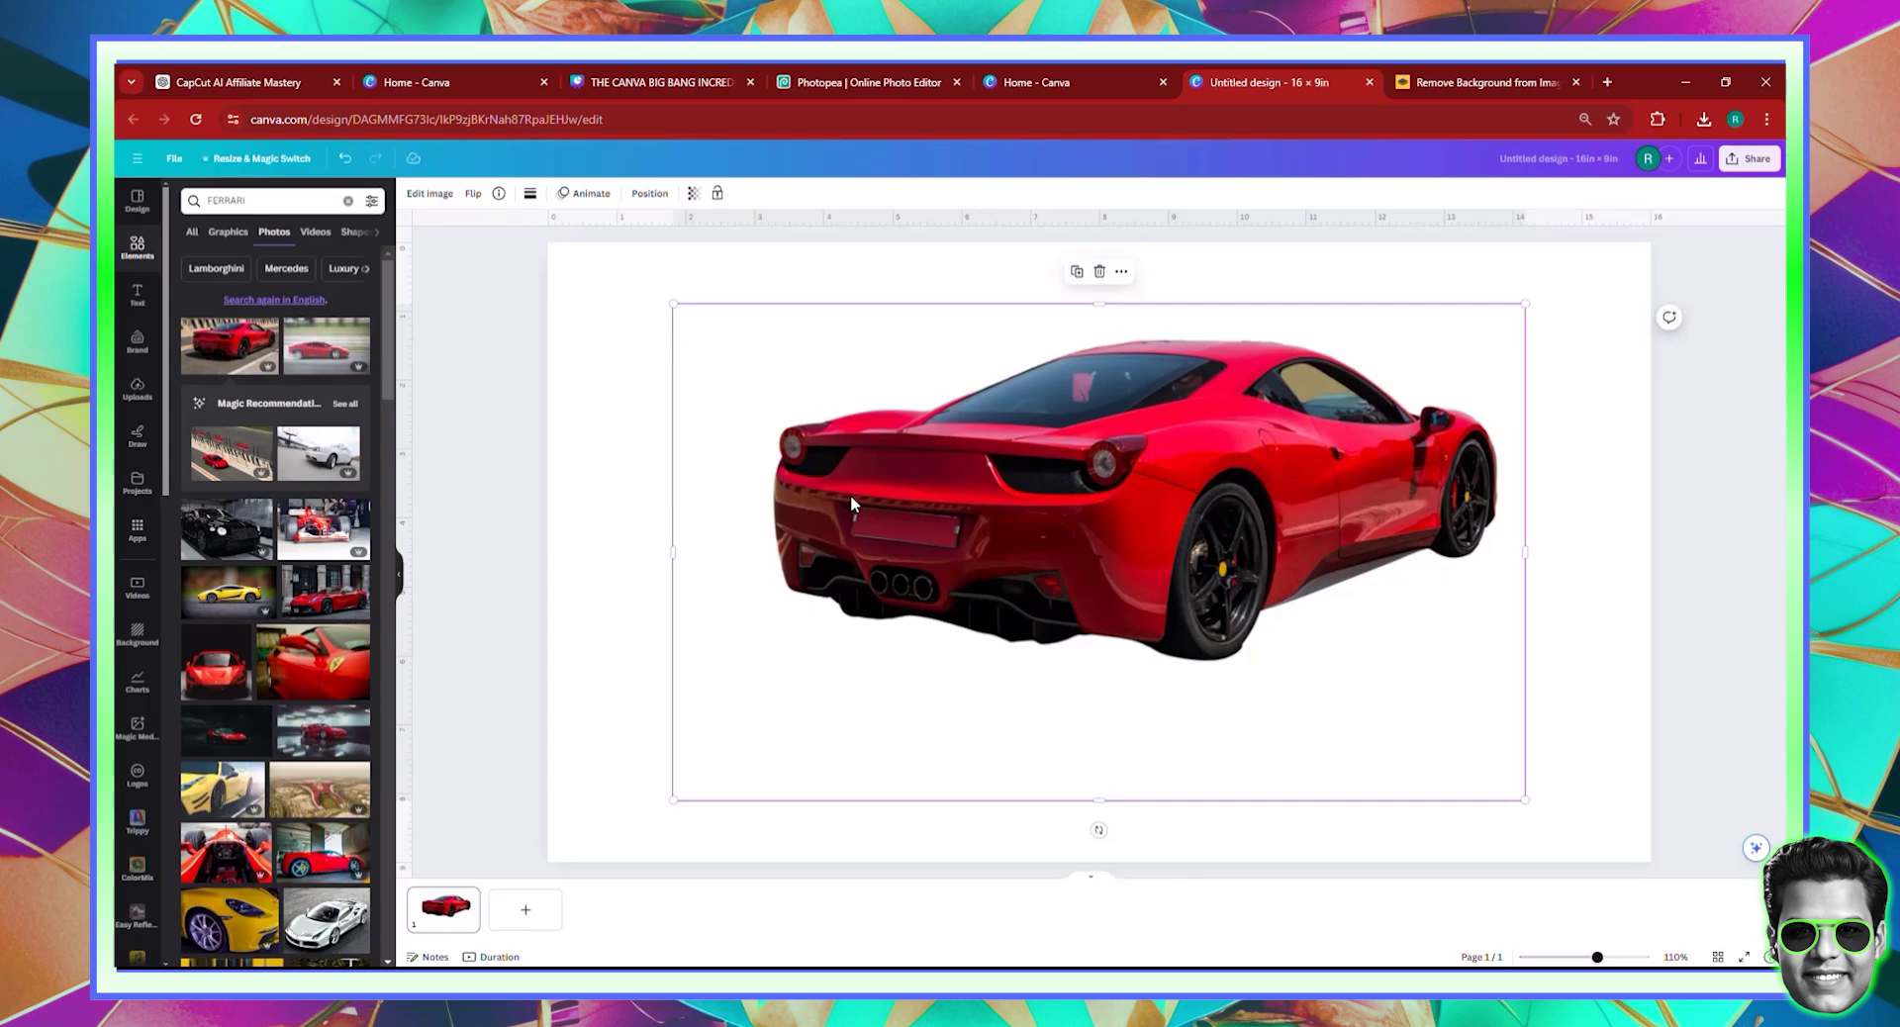
# - Apply the Custom Duotone effect to the car cutout
pyautogui.click(441, 196)
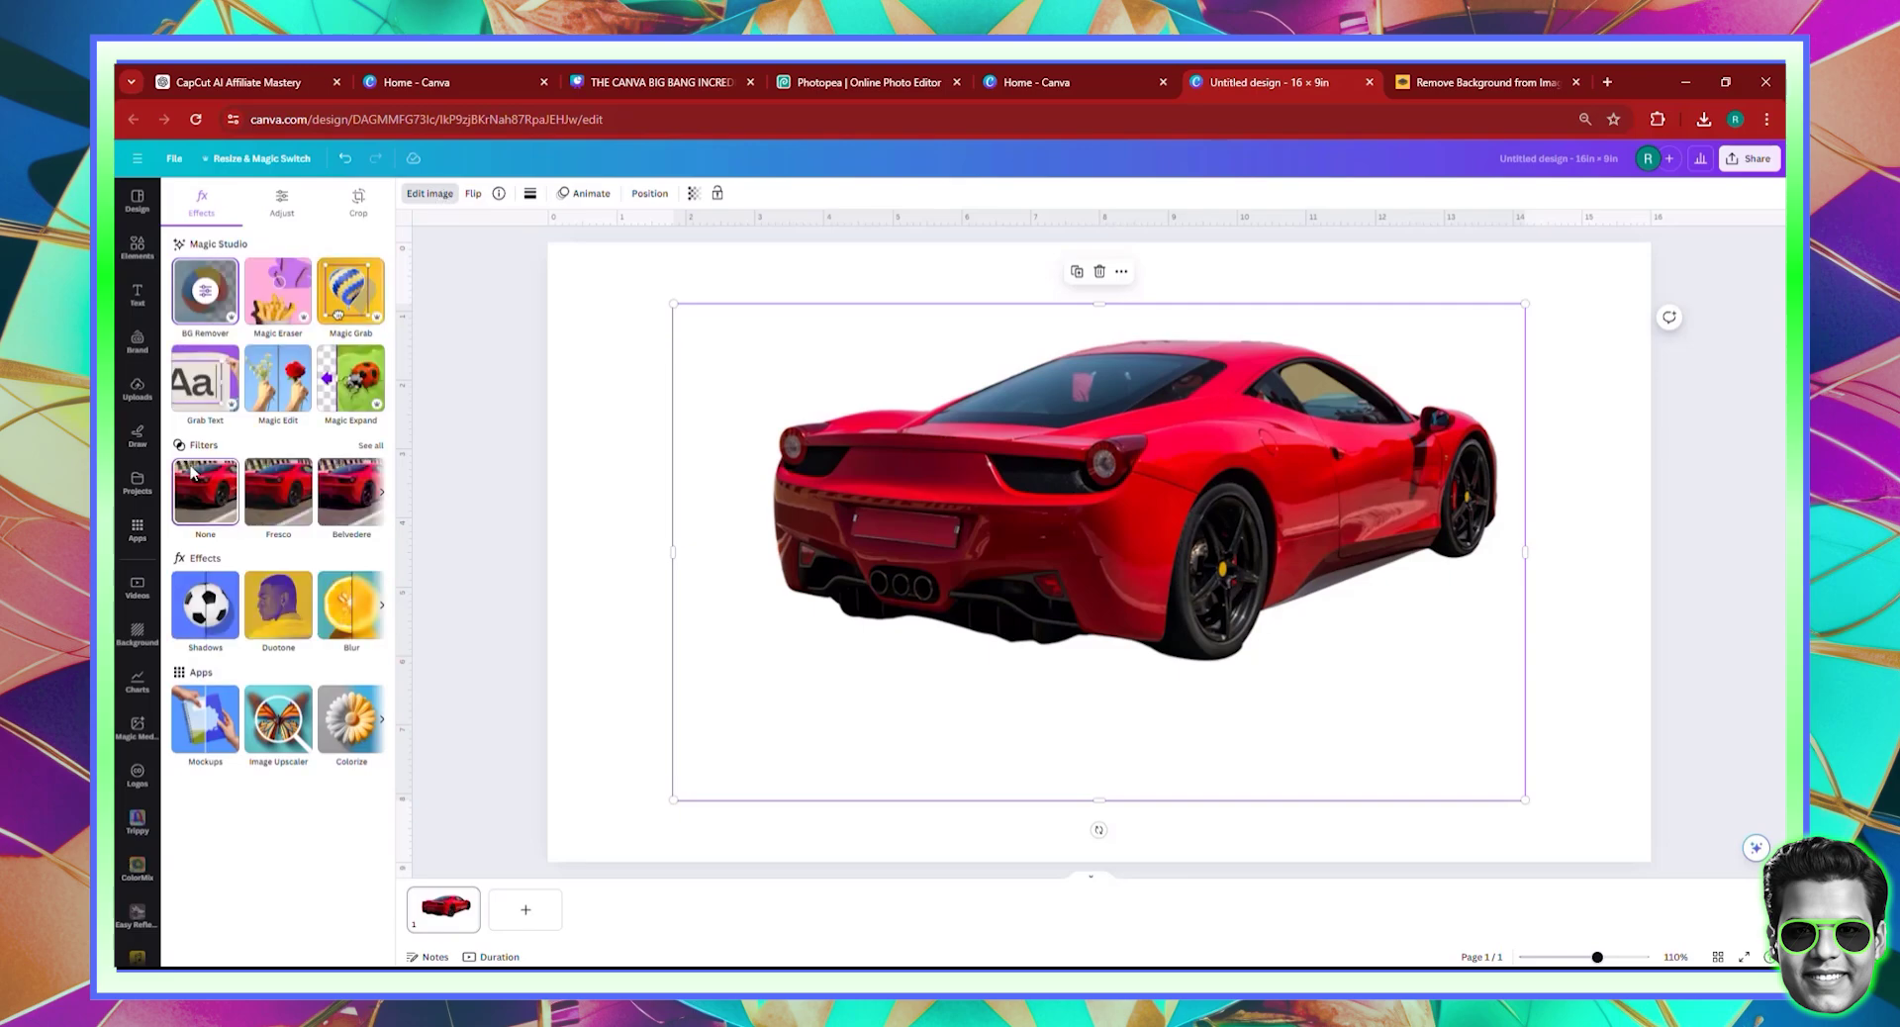
pyautogui.click(295, 633)
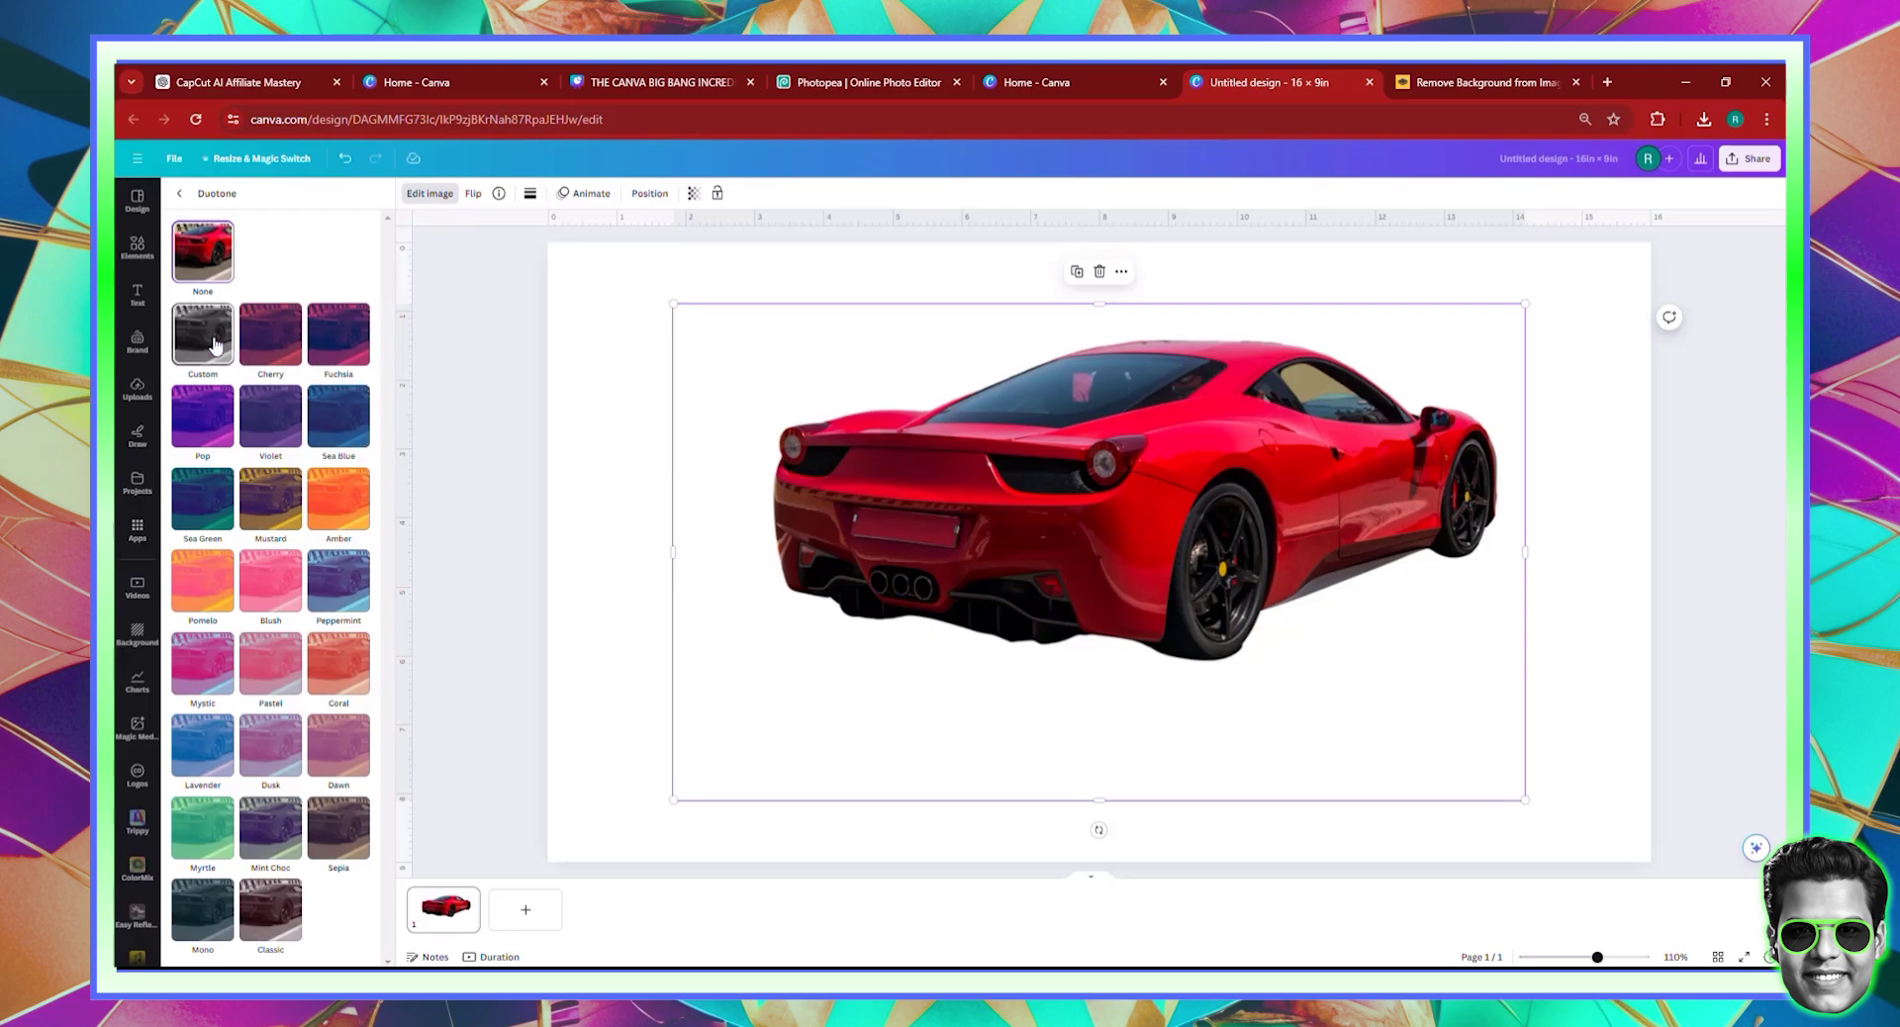
pyautogui.click(215, 345)
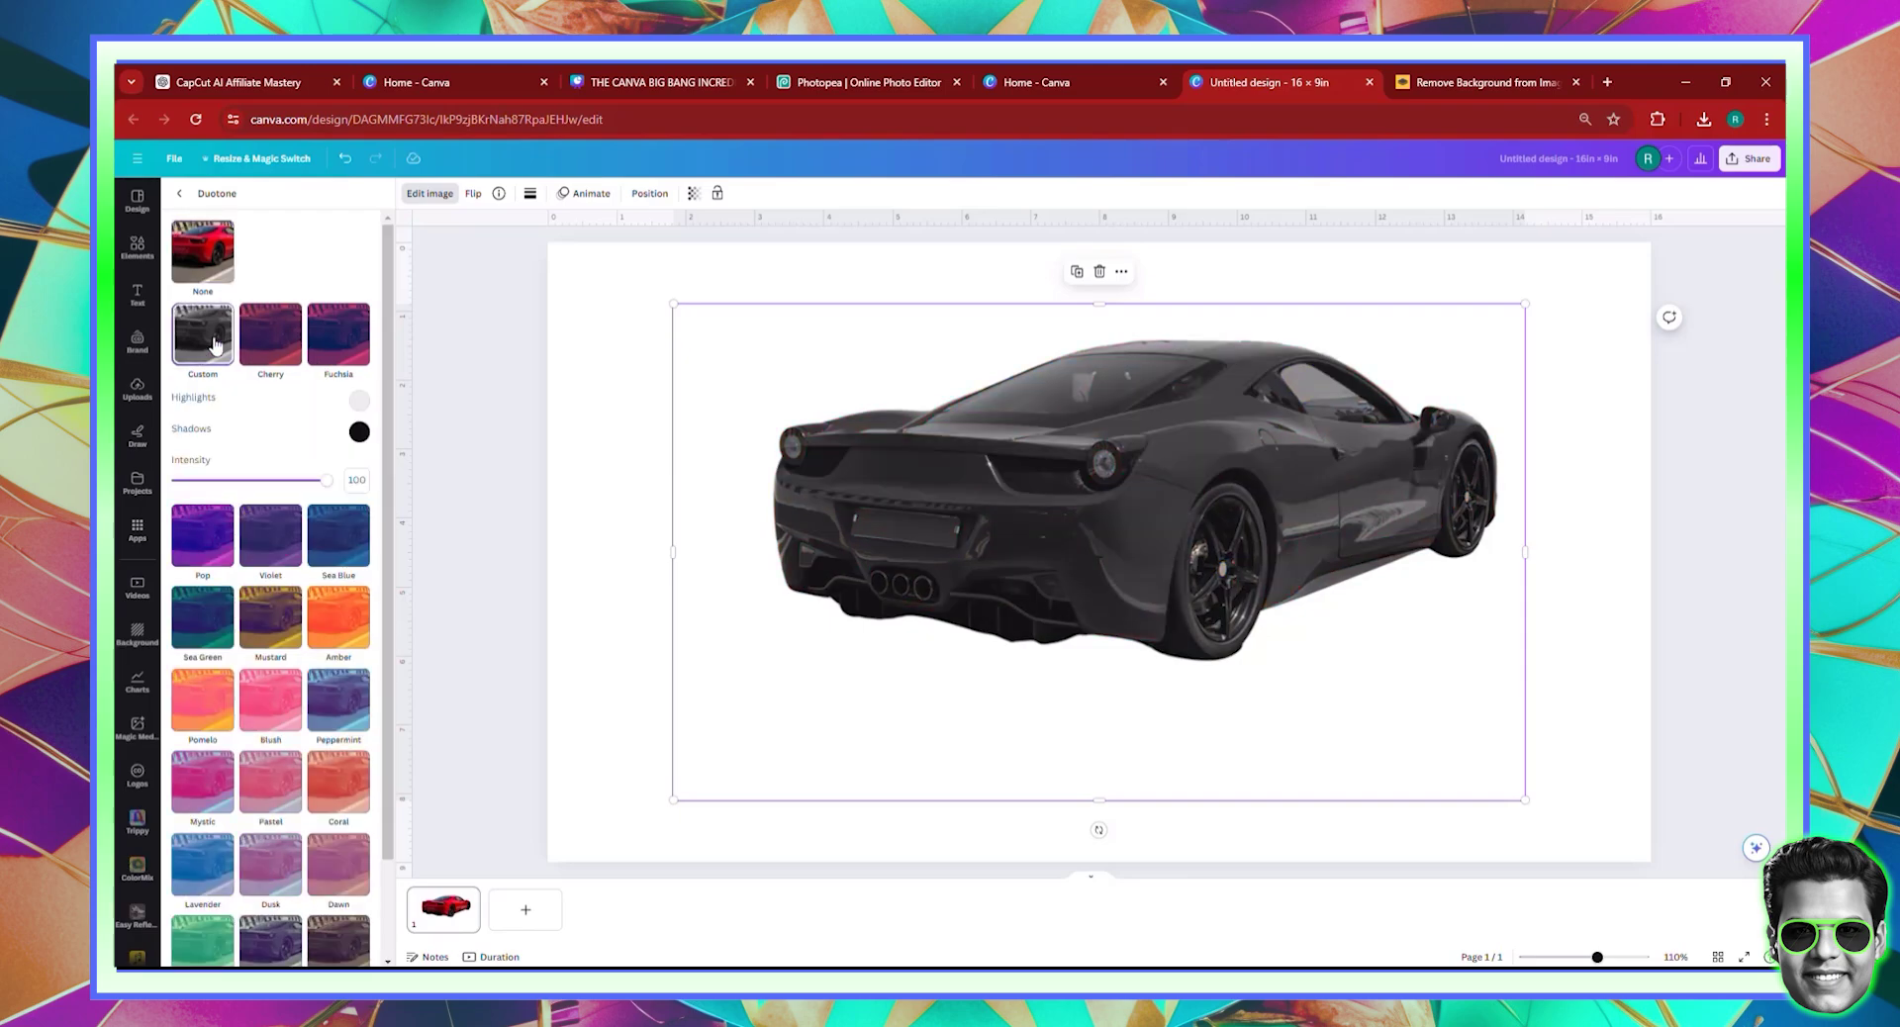
# - Try darkening the Custom duotone's highlights colour to a dark grey
pyautogui.click(359, 401)
pyautogui.moveTo(391, 448)
pyautogui.mouseDown()
pyautogui.moveTo(325, 529)
pyautogui.moveTo(368, 507)
pyautogui.moveTo(355, 458)
pyautogui.moveTo(354, 505)
pyautogui.mouseUp()
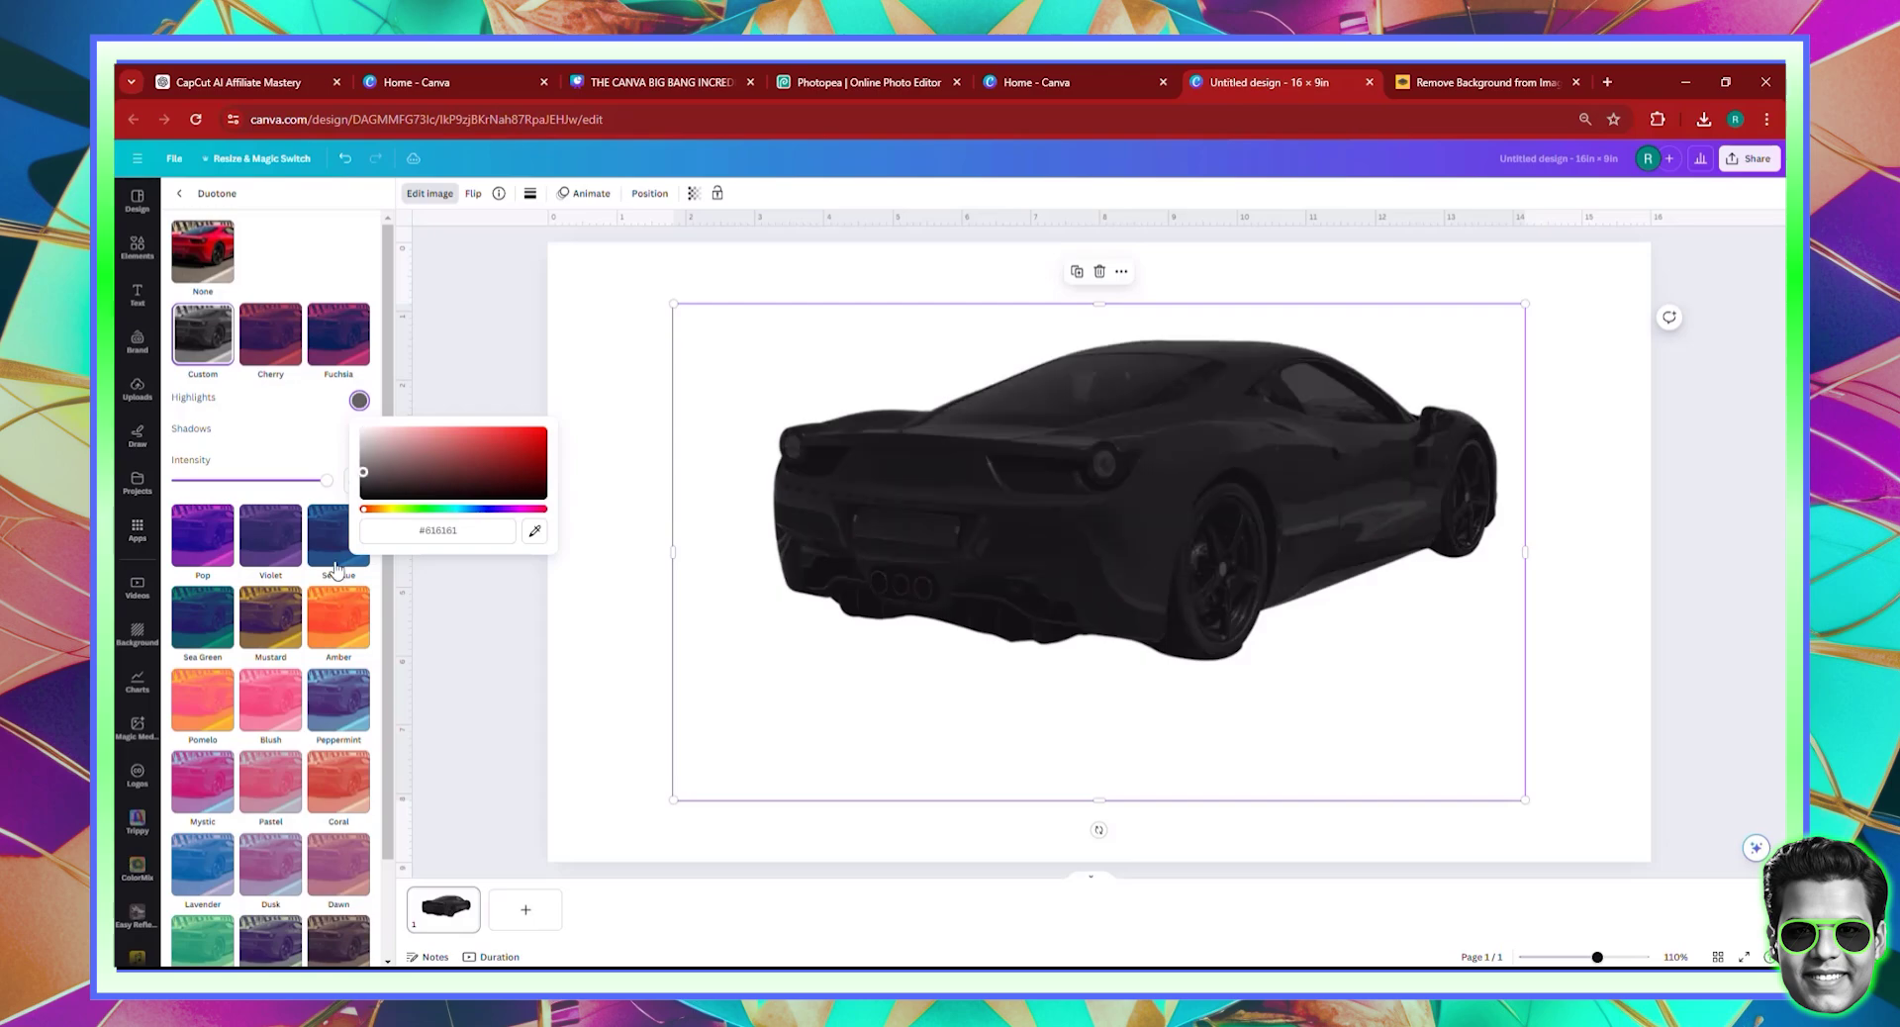
pyautogui.click(339, 535)
pyautogui.click(338, 616)
pyautogui.click(358, 595)
pyautogui.click(203, 334)
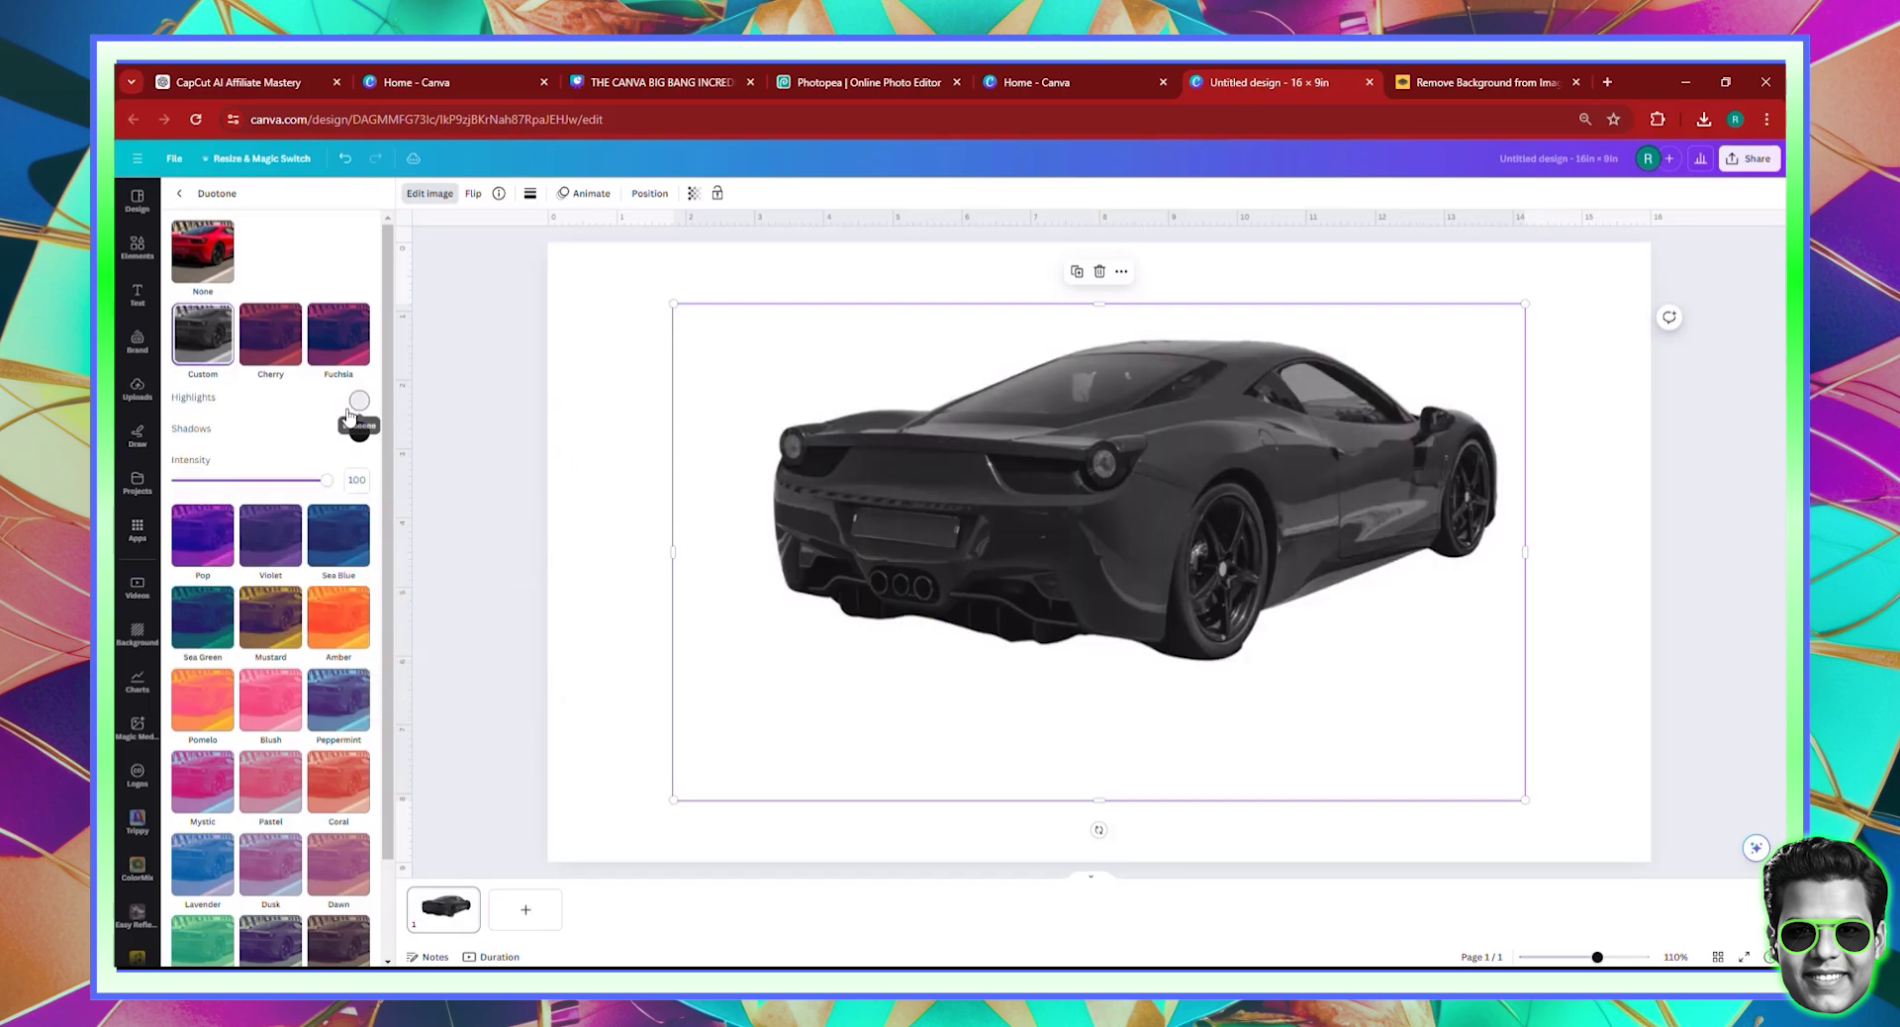
pyautogui.click(359, 432)
pyautogui.click(339, 536)
pyautogui.click(203, 339)
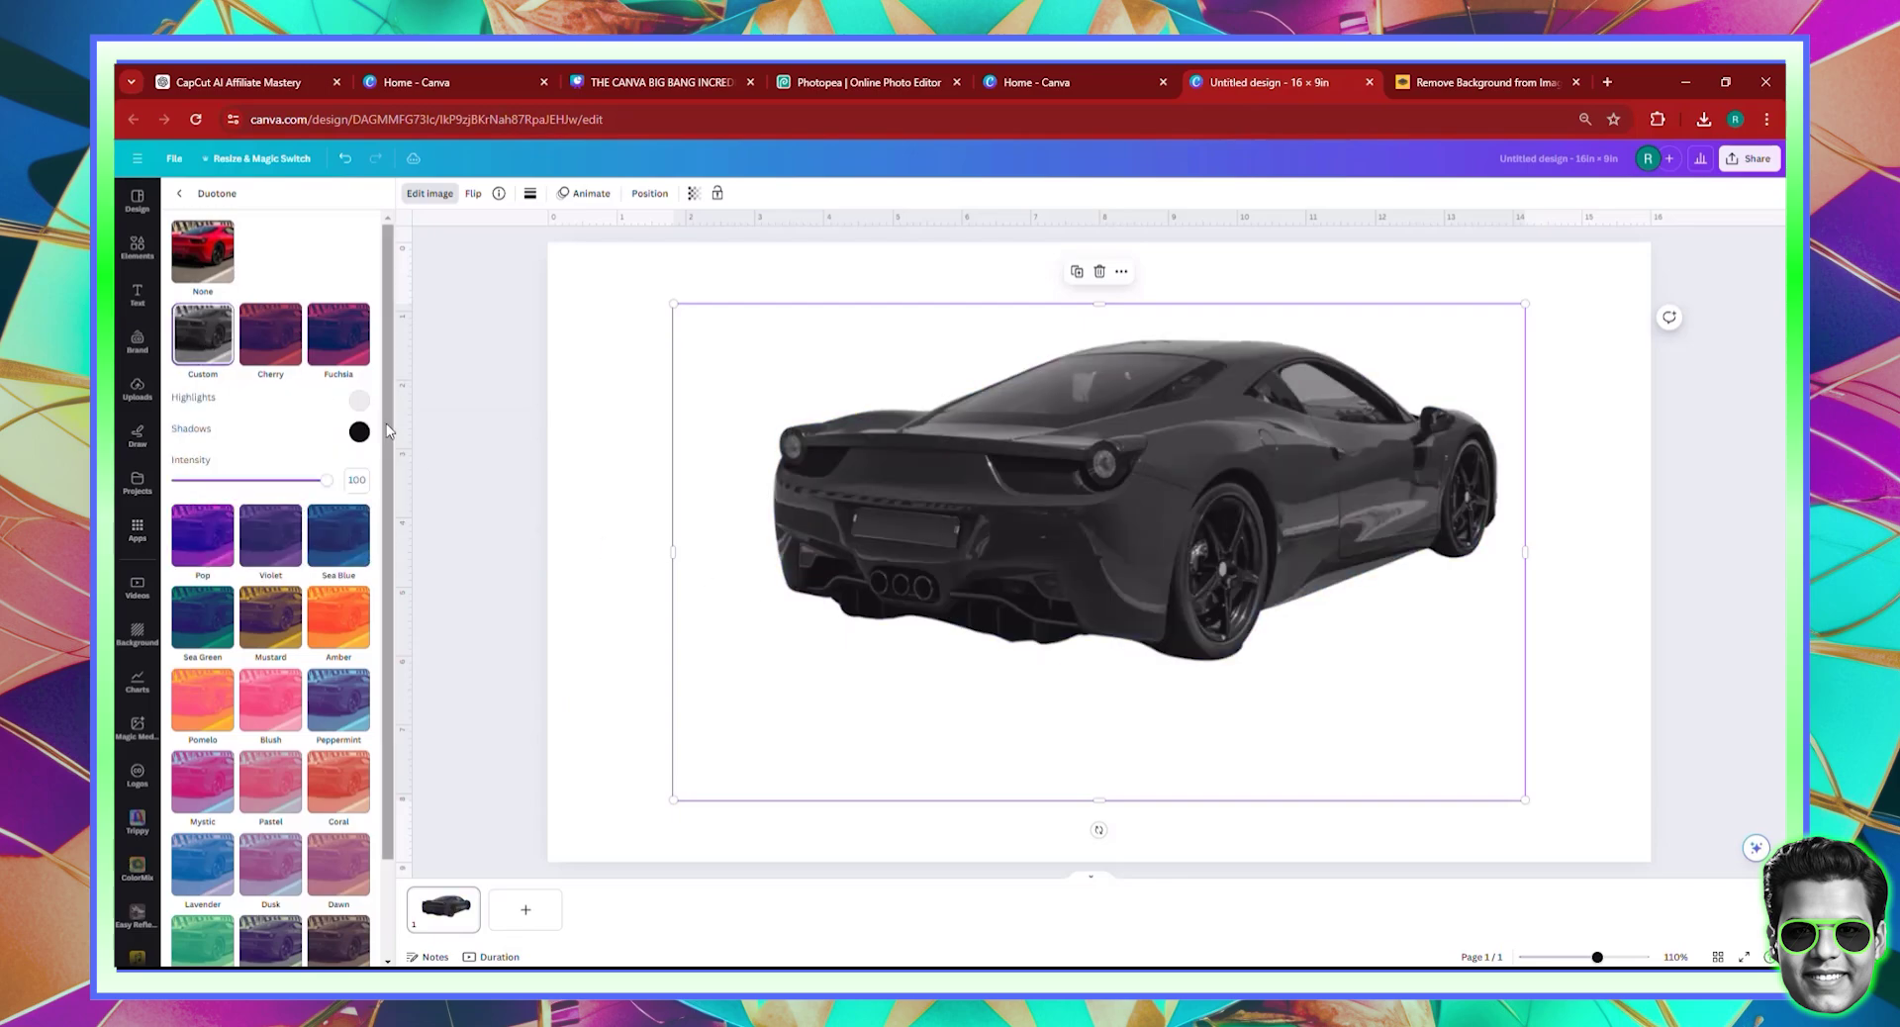
# - Set the Custom duotone's highlights colour to near-black so the car becomes a solid silhouette
pyautogui.click(360, 400)
pyautogui.moveTo(368, 483)
pyautogui.mouseDown()
pyautogui.moveTo(348, 486)
pyautogui.moveTo(360, 500)
pyautogui.mouseUp()
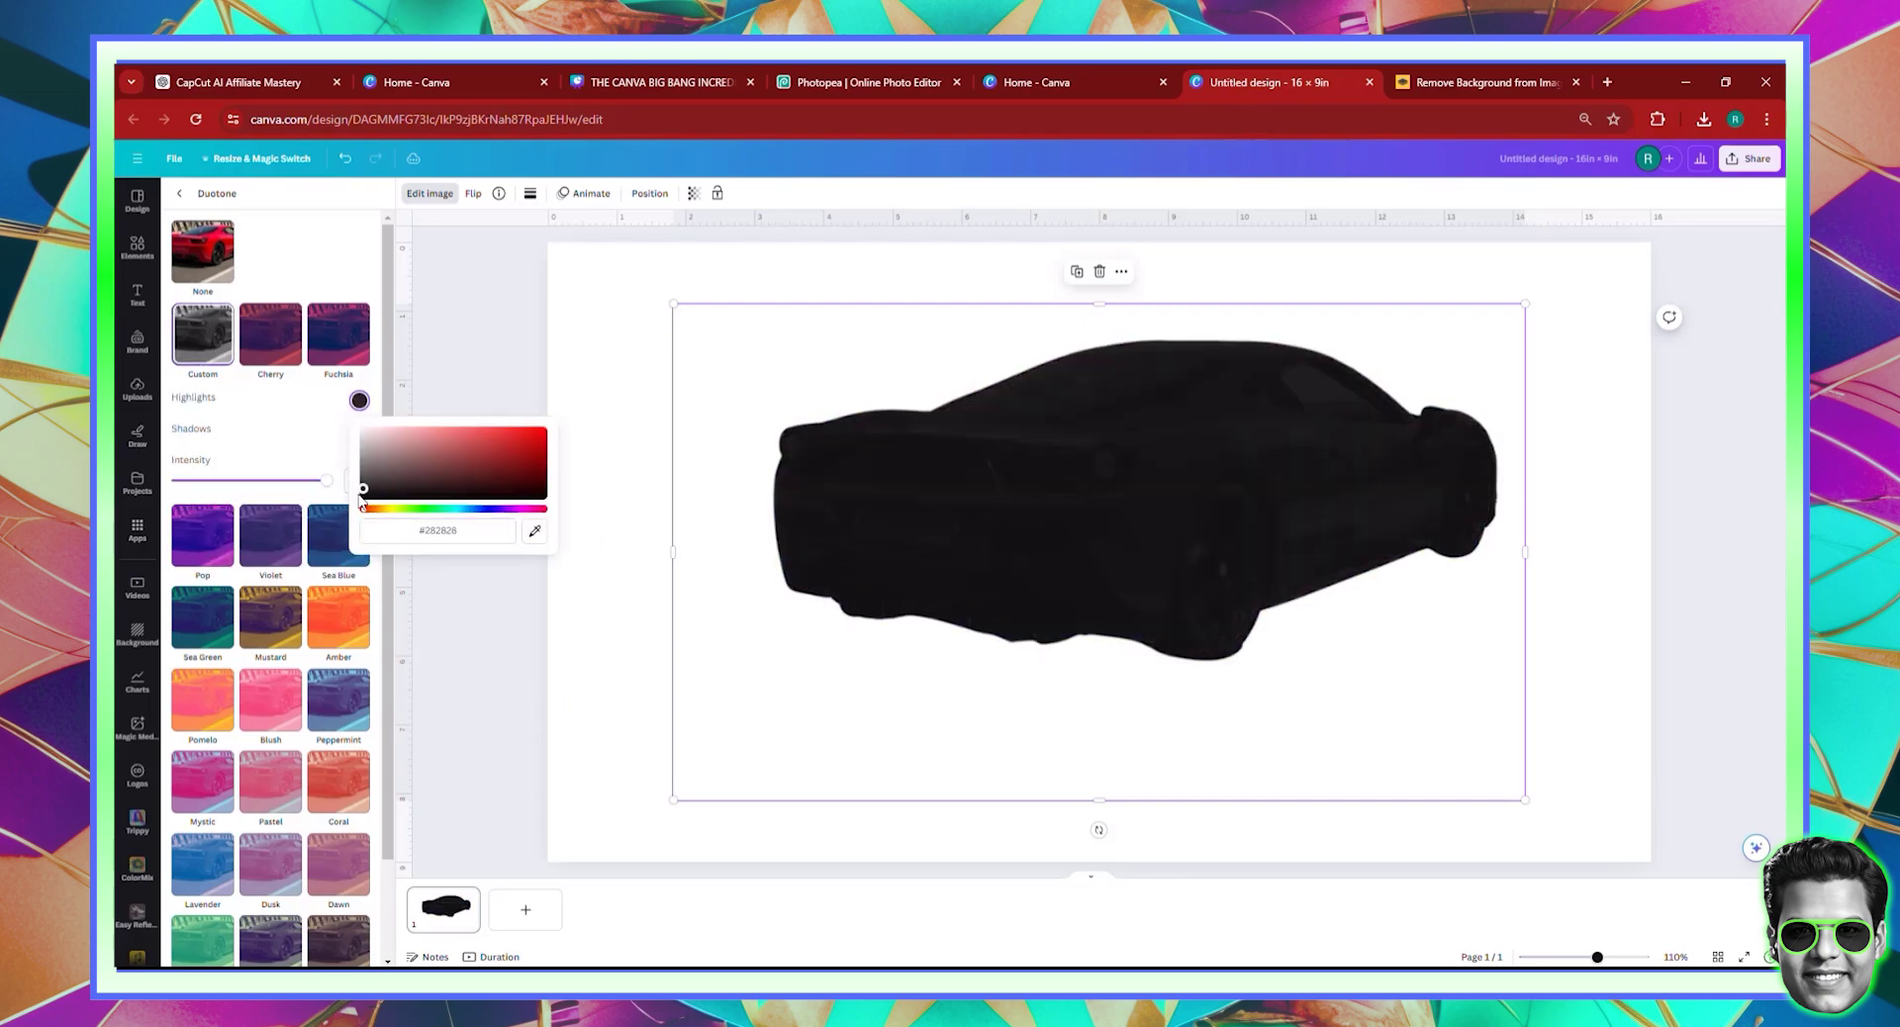
pyautogui.click(340, 472)
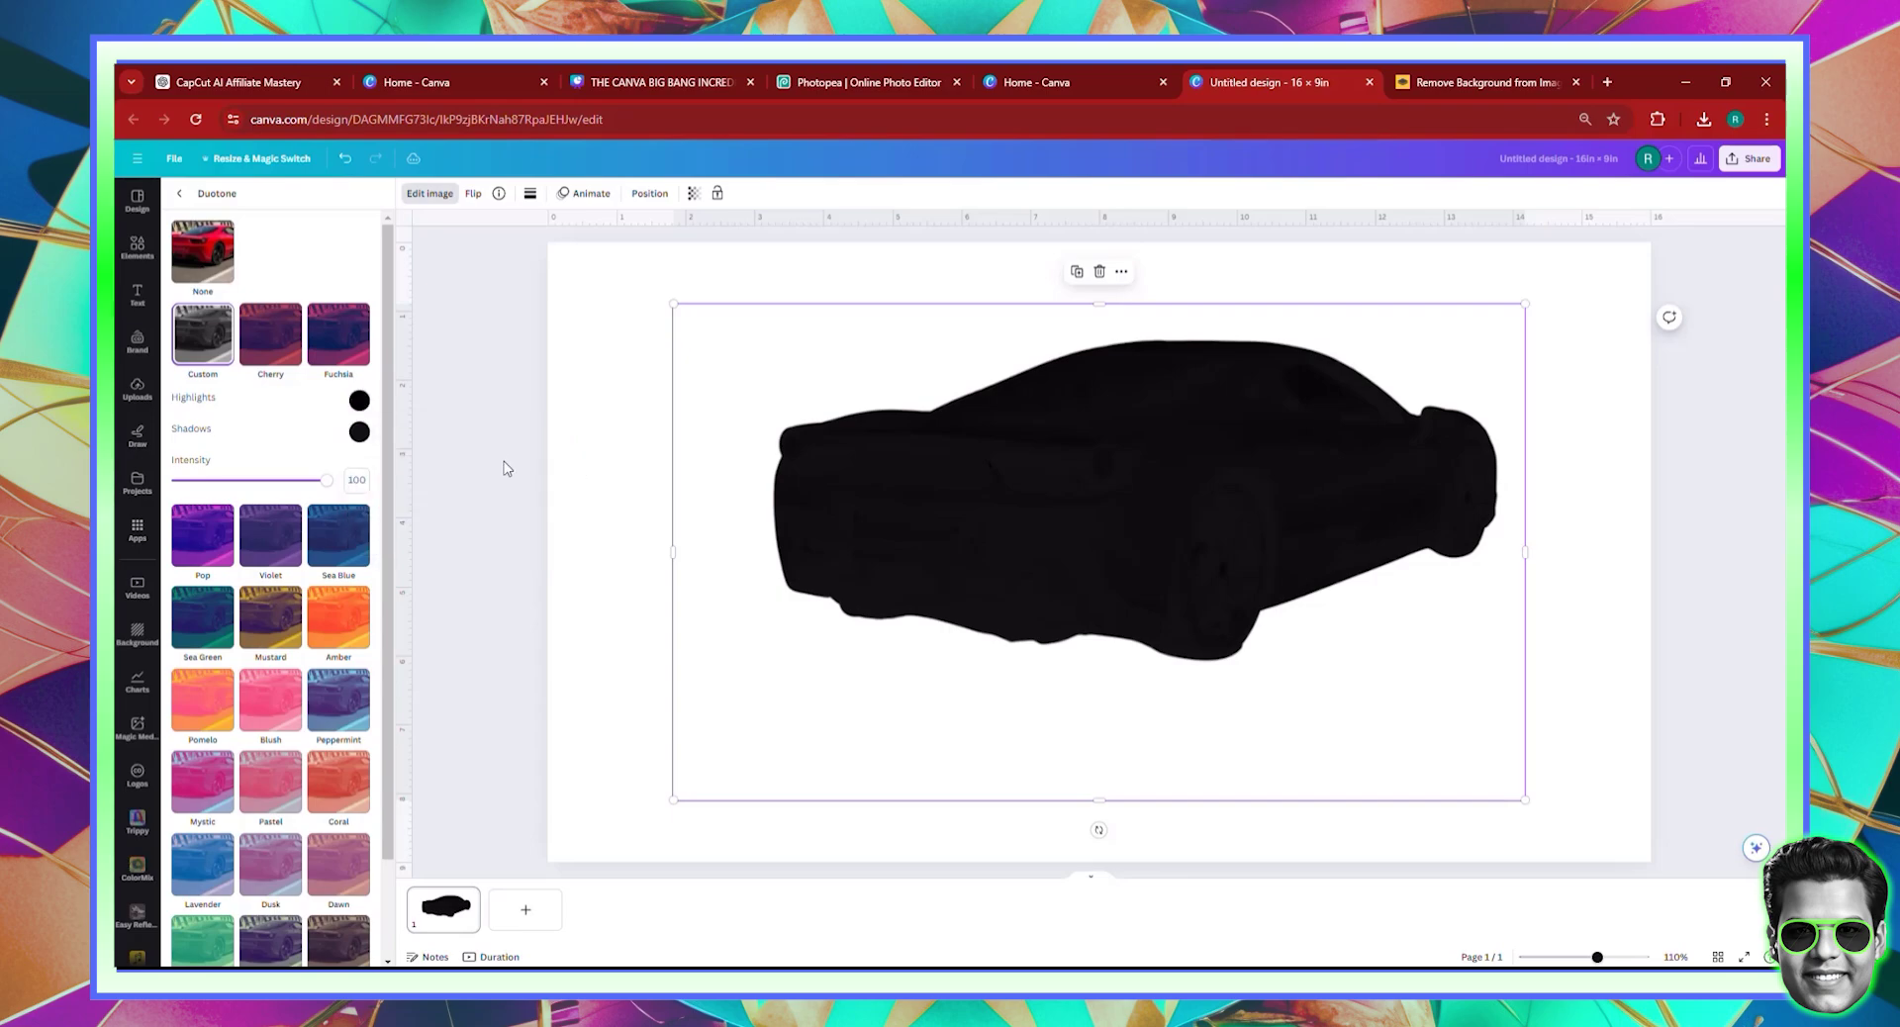
pyautogui.click(621, 582)
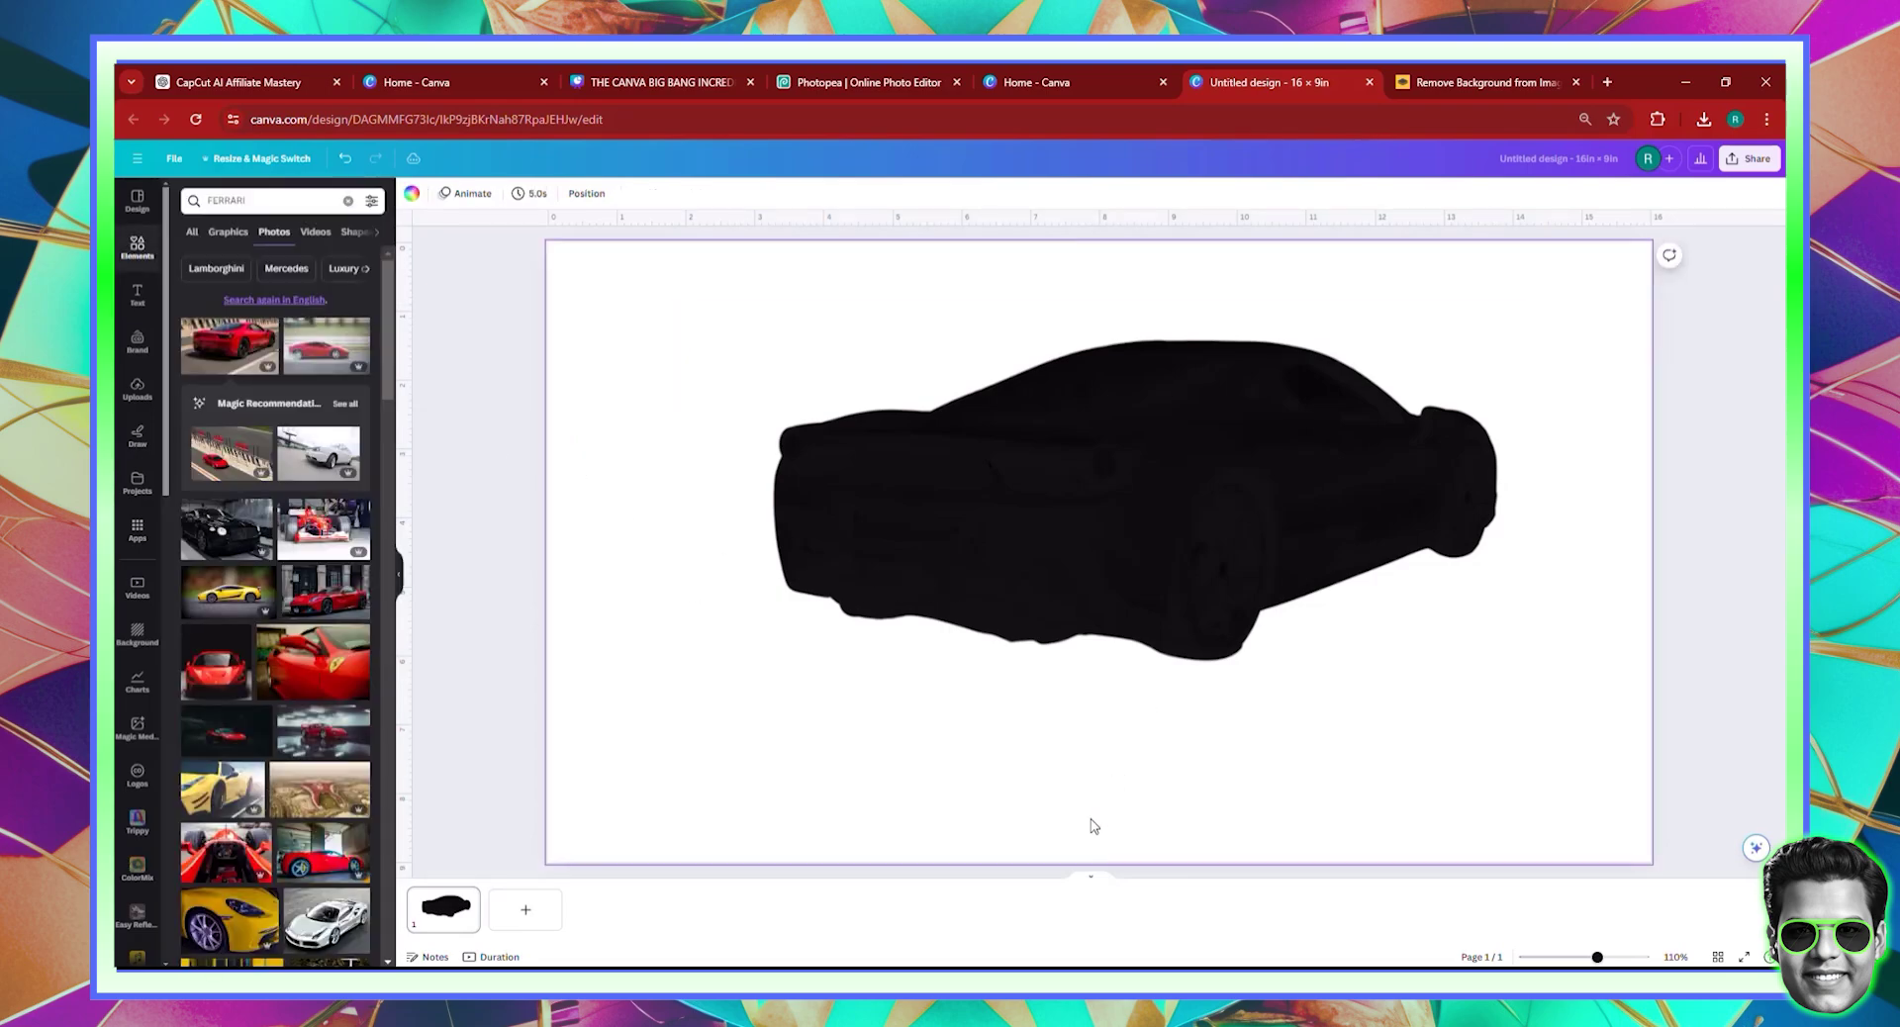
# - Crop the empty space below and beside the car silhouette and enlarge it to the page's full 16 in width
pyautogui.click(1092, 792)
pyautogui.moveTo(1104, 802); pyautogui.dragTo(1100, 723)
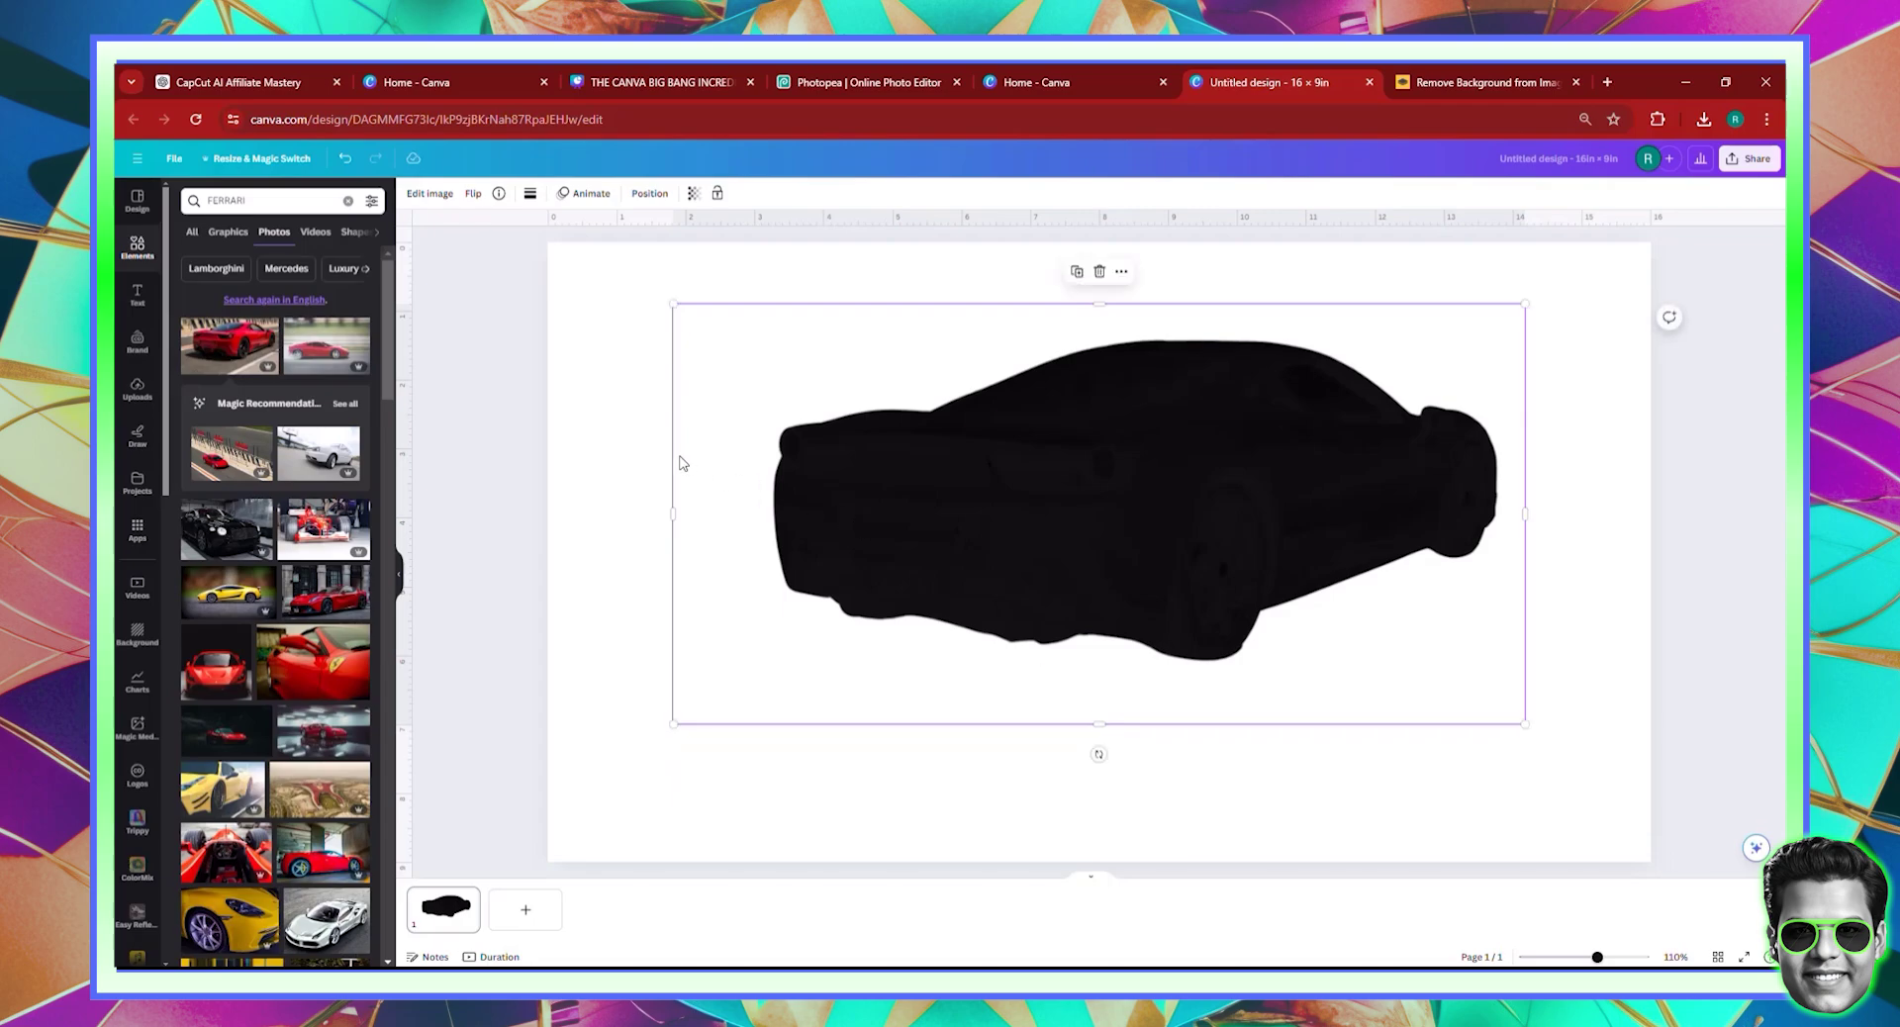
pyautogui.moveTo(676, 454); pyautogui.dragTo(731, 392)
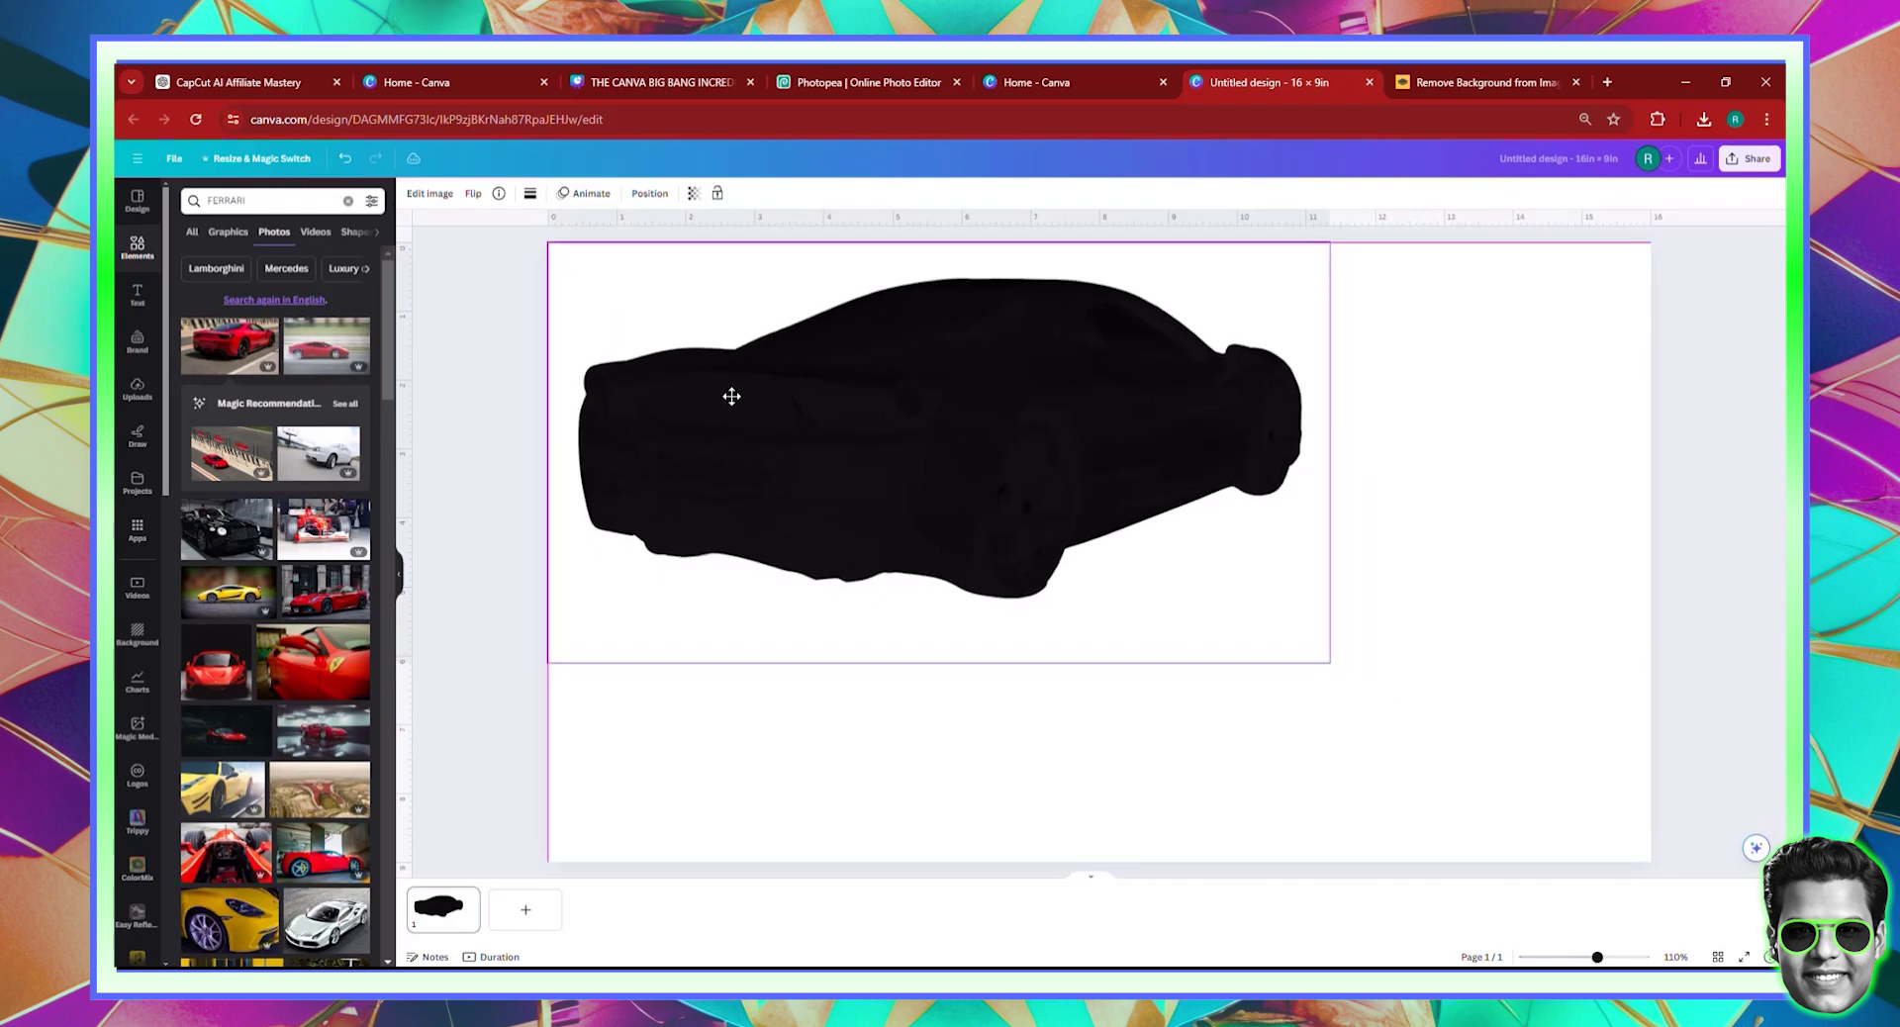
pyautogui.moveTo(1330, 665); pyautogui.dragTo(1646, 849)
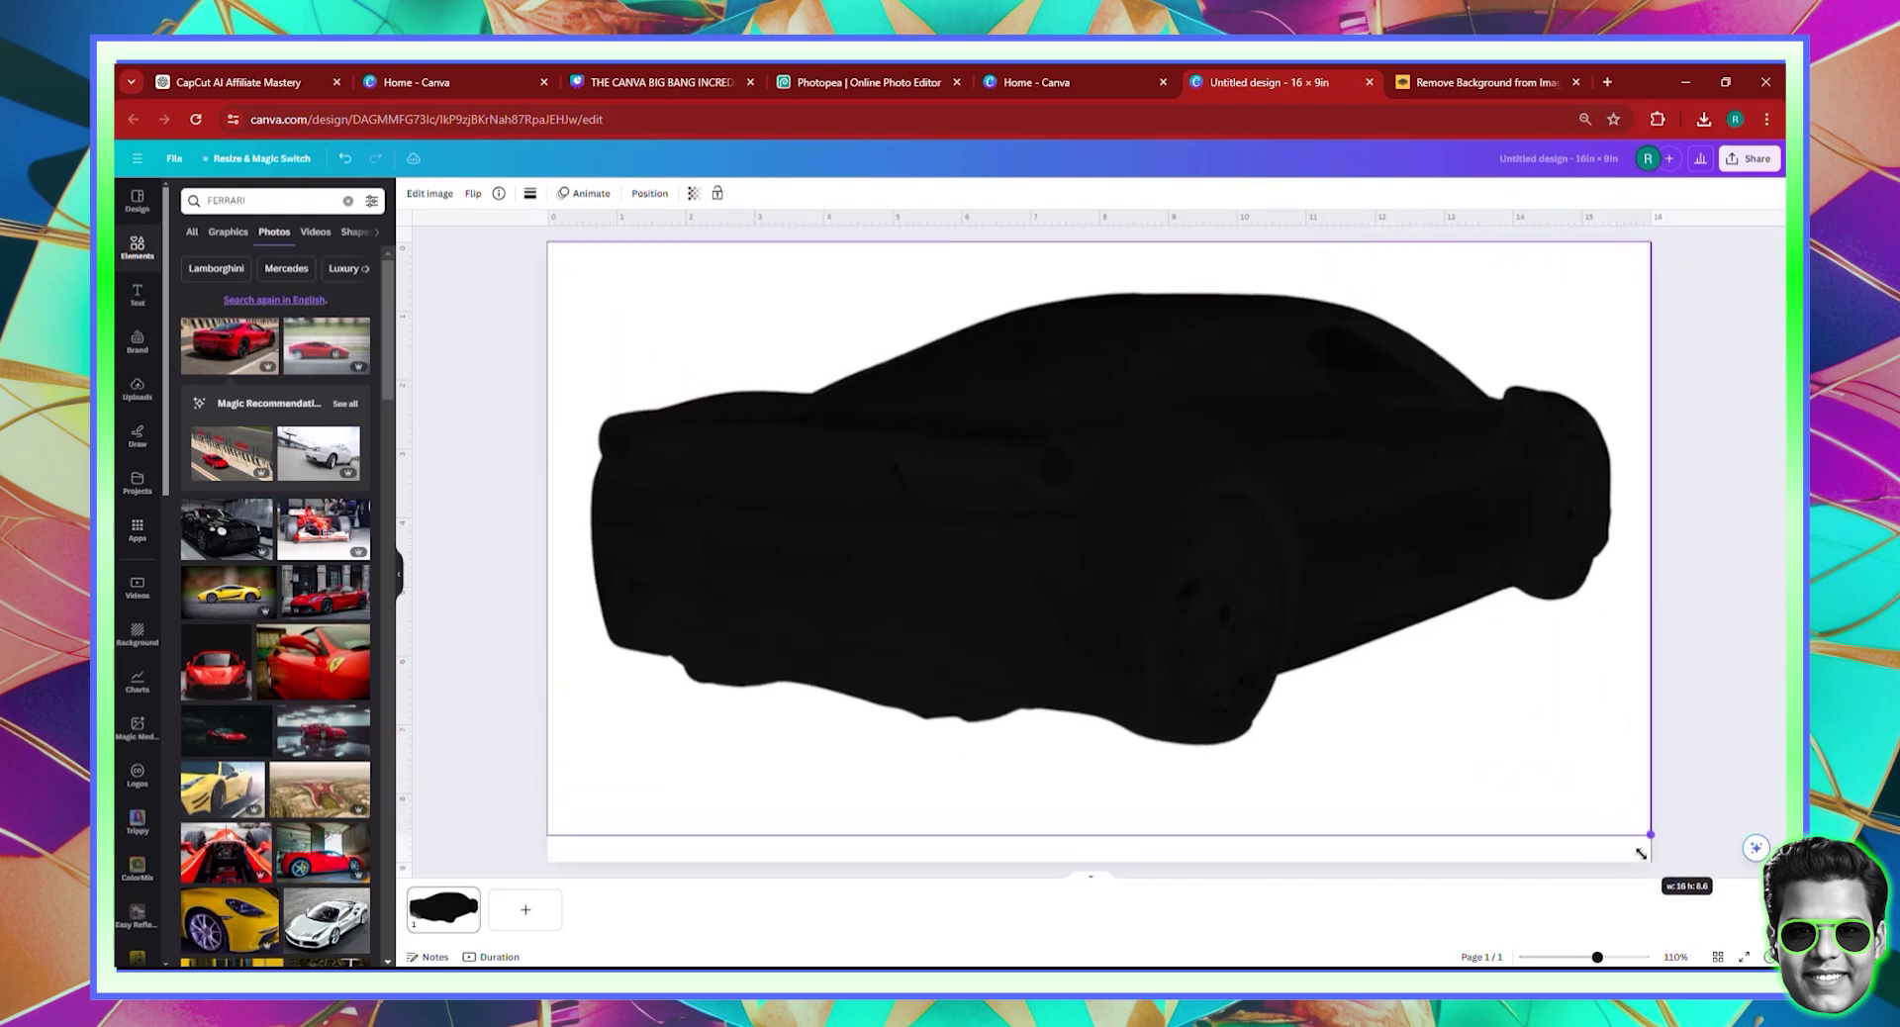
pyautogui.moveTo(1154, 513)
pyautogui.mouseDown()
pyautogui.moveTo(1273, 518)
pyautogui.moveTo(1149, 509)
pyautogui.mouseUp()
# - Rename the design as ferrari and download it as a PNG with a transparent background
pyautogui.click(1571, 159)
pyautogui.write('ferrari')
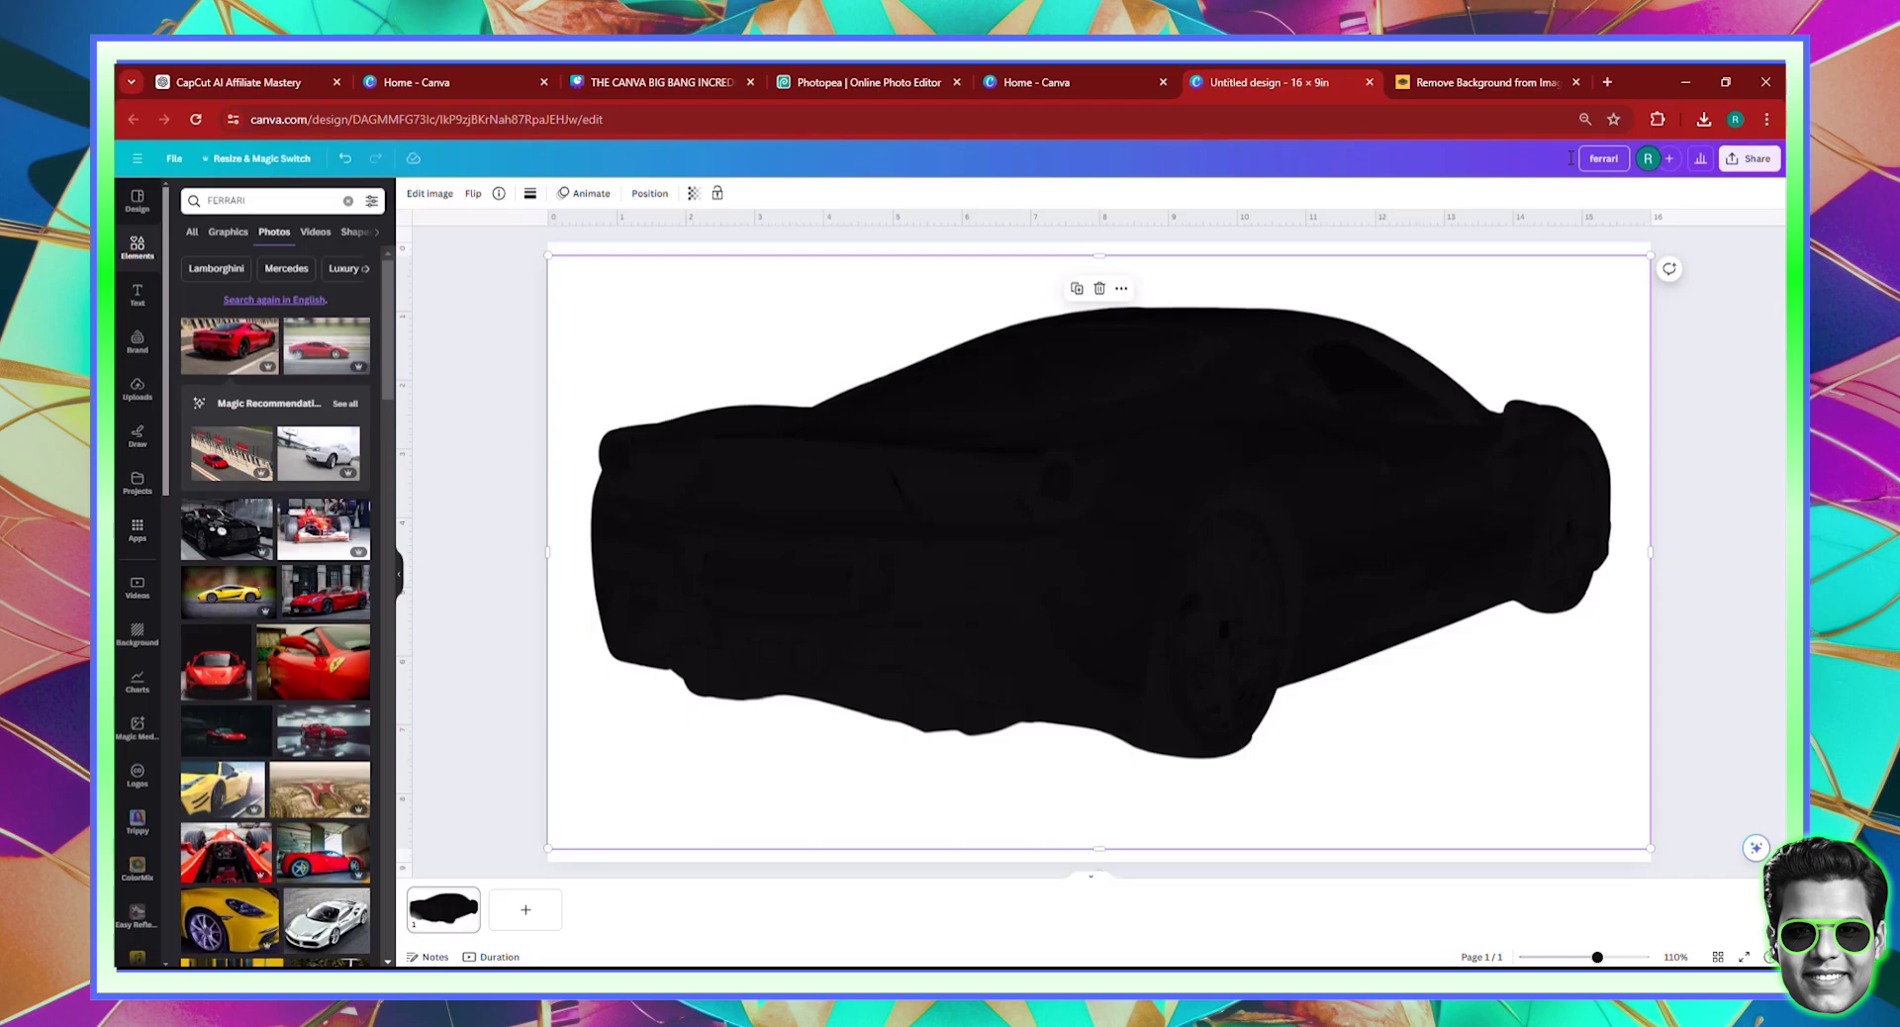
pyautogui.click(1749, 158)
pyautogui.click(1613, 505)
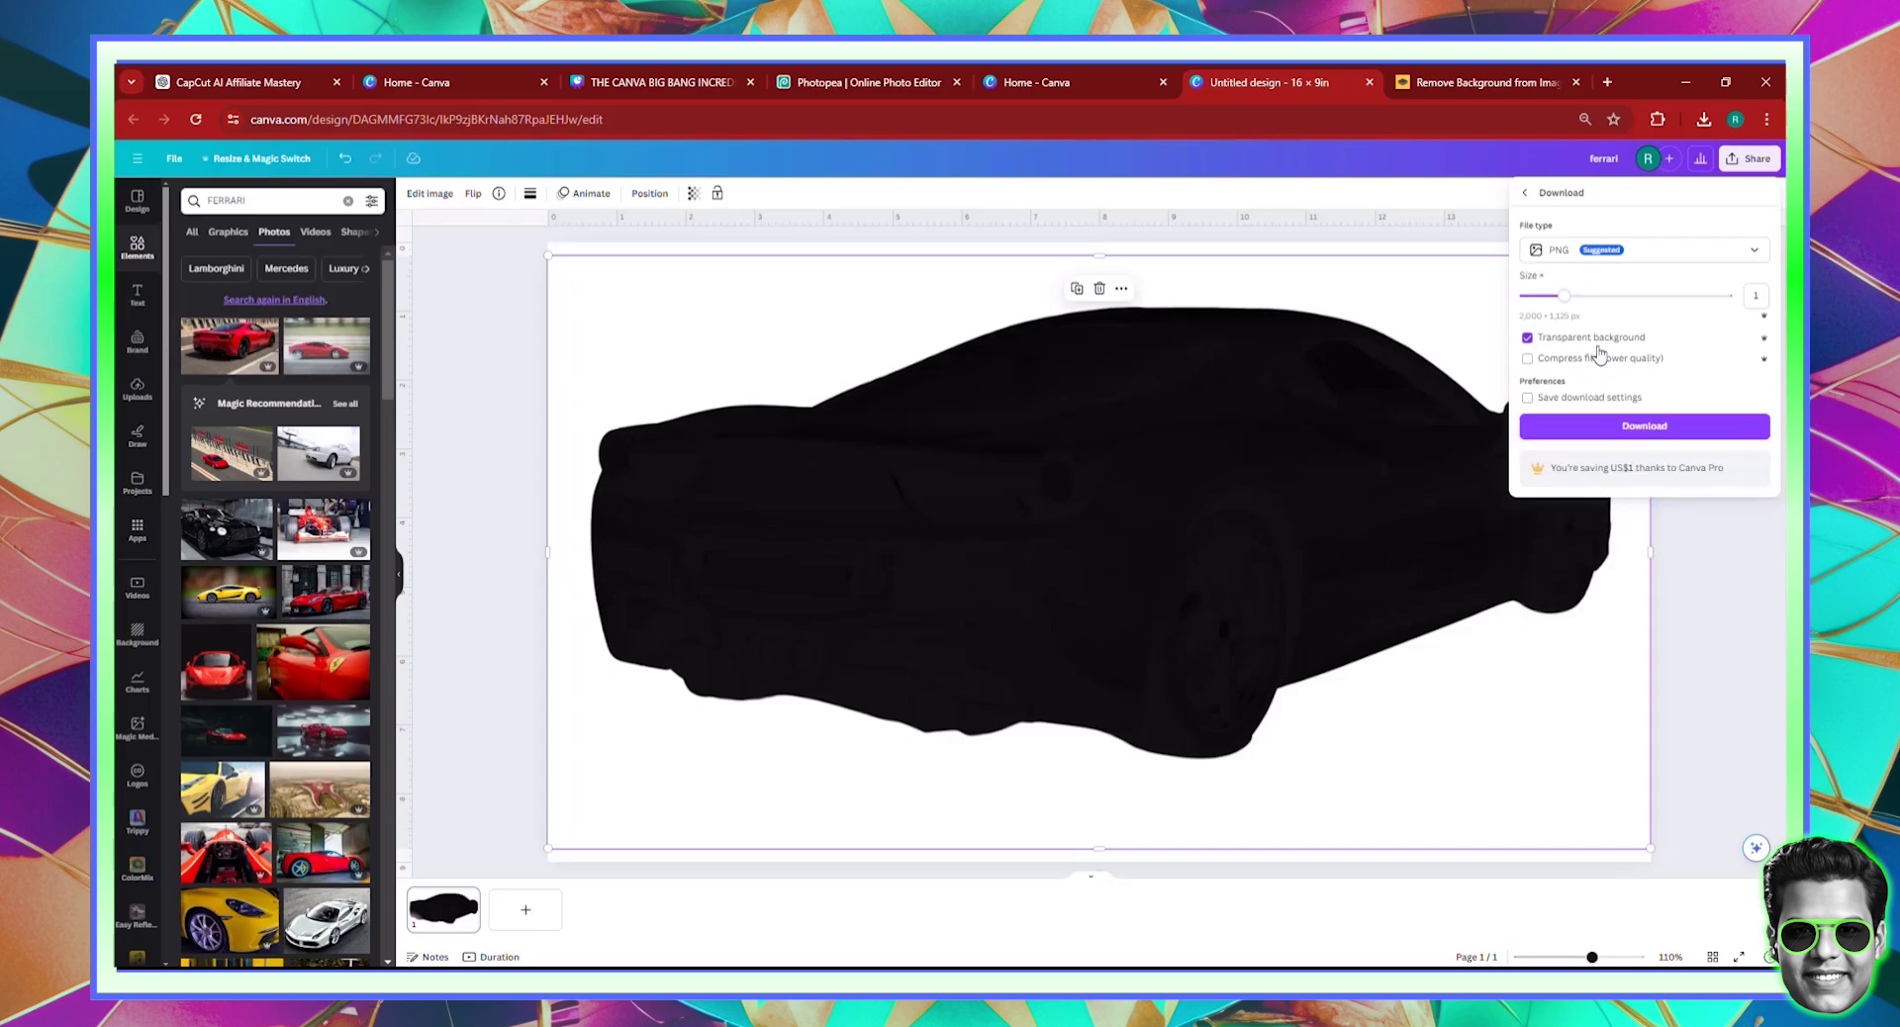
pyautogui.click(1576, 83)
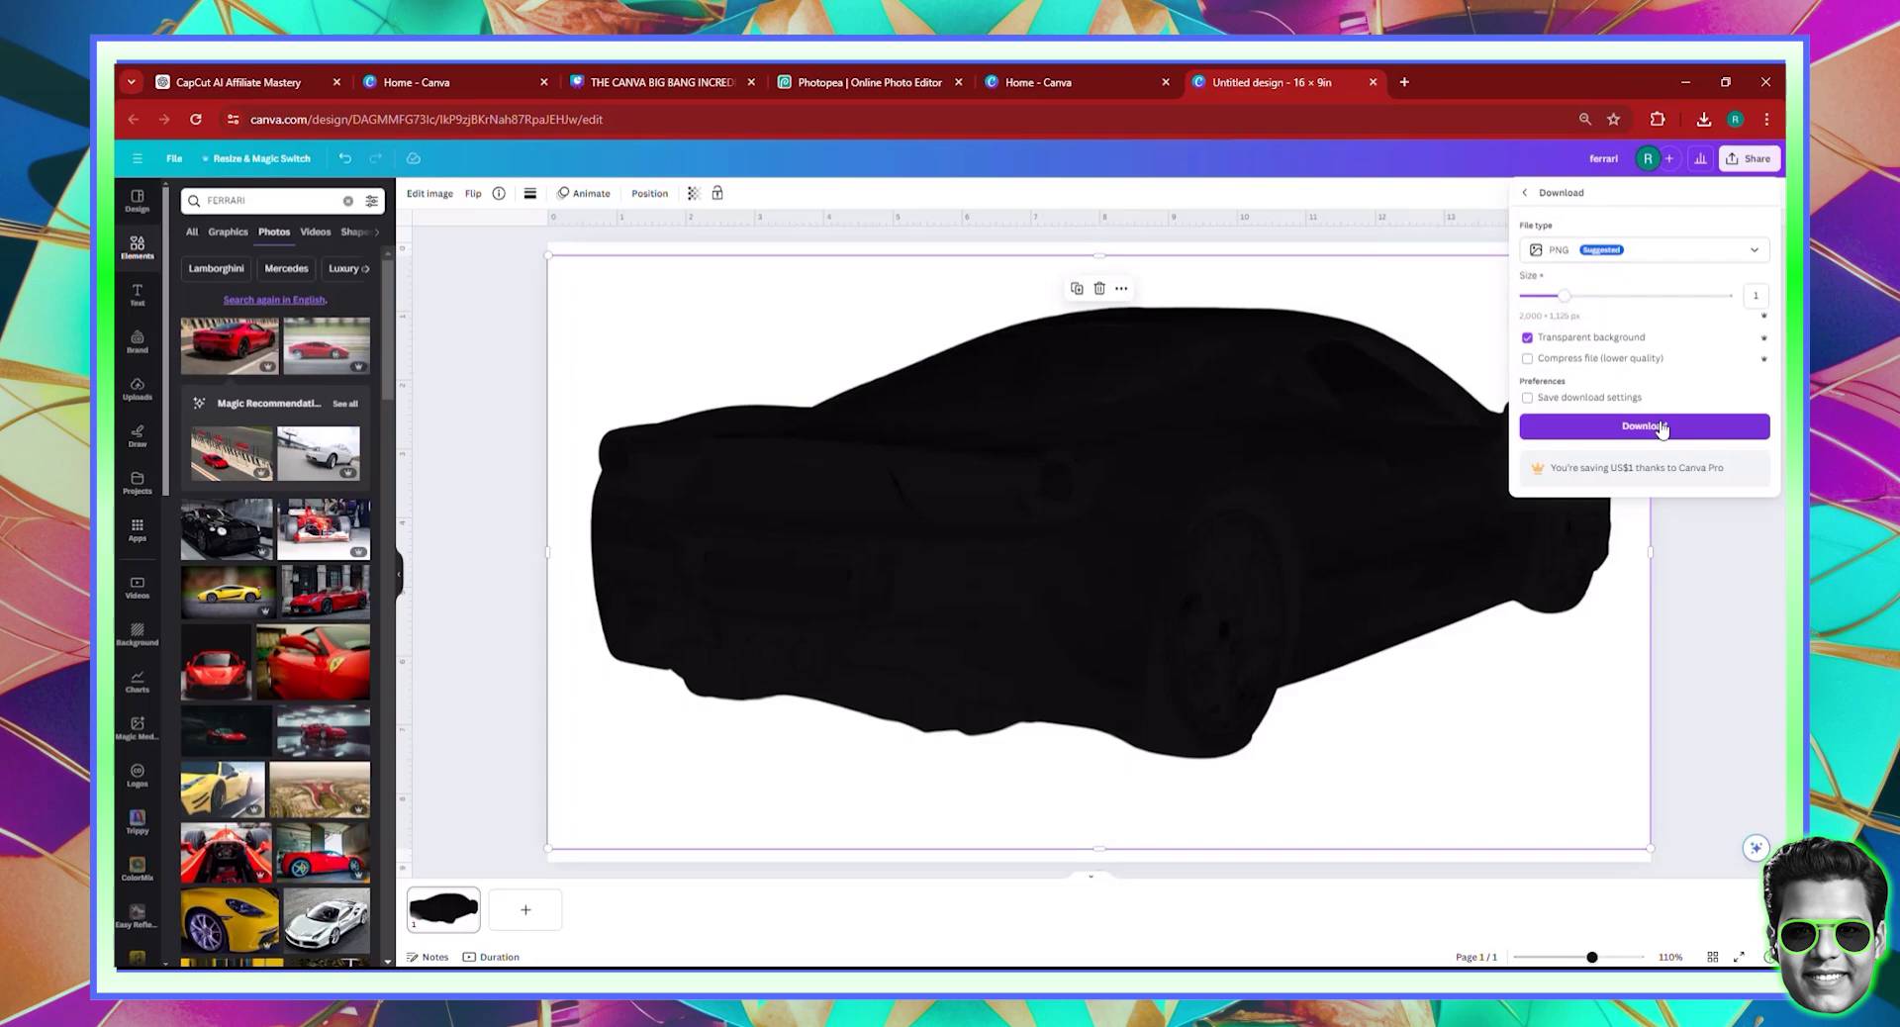
pyautogui.click(1661, 427)
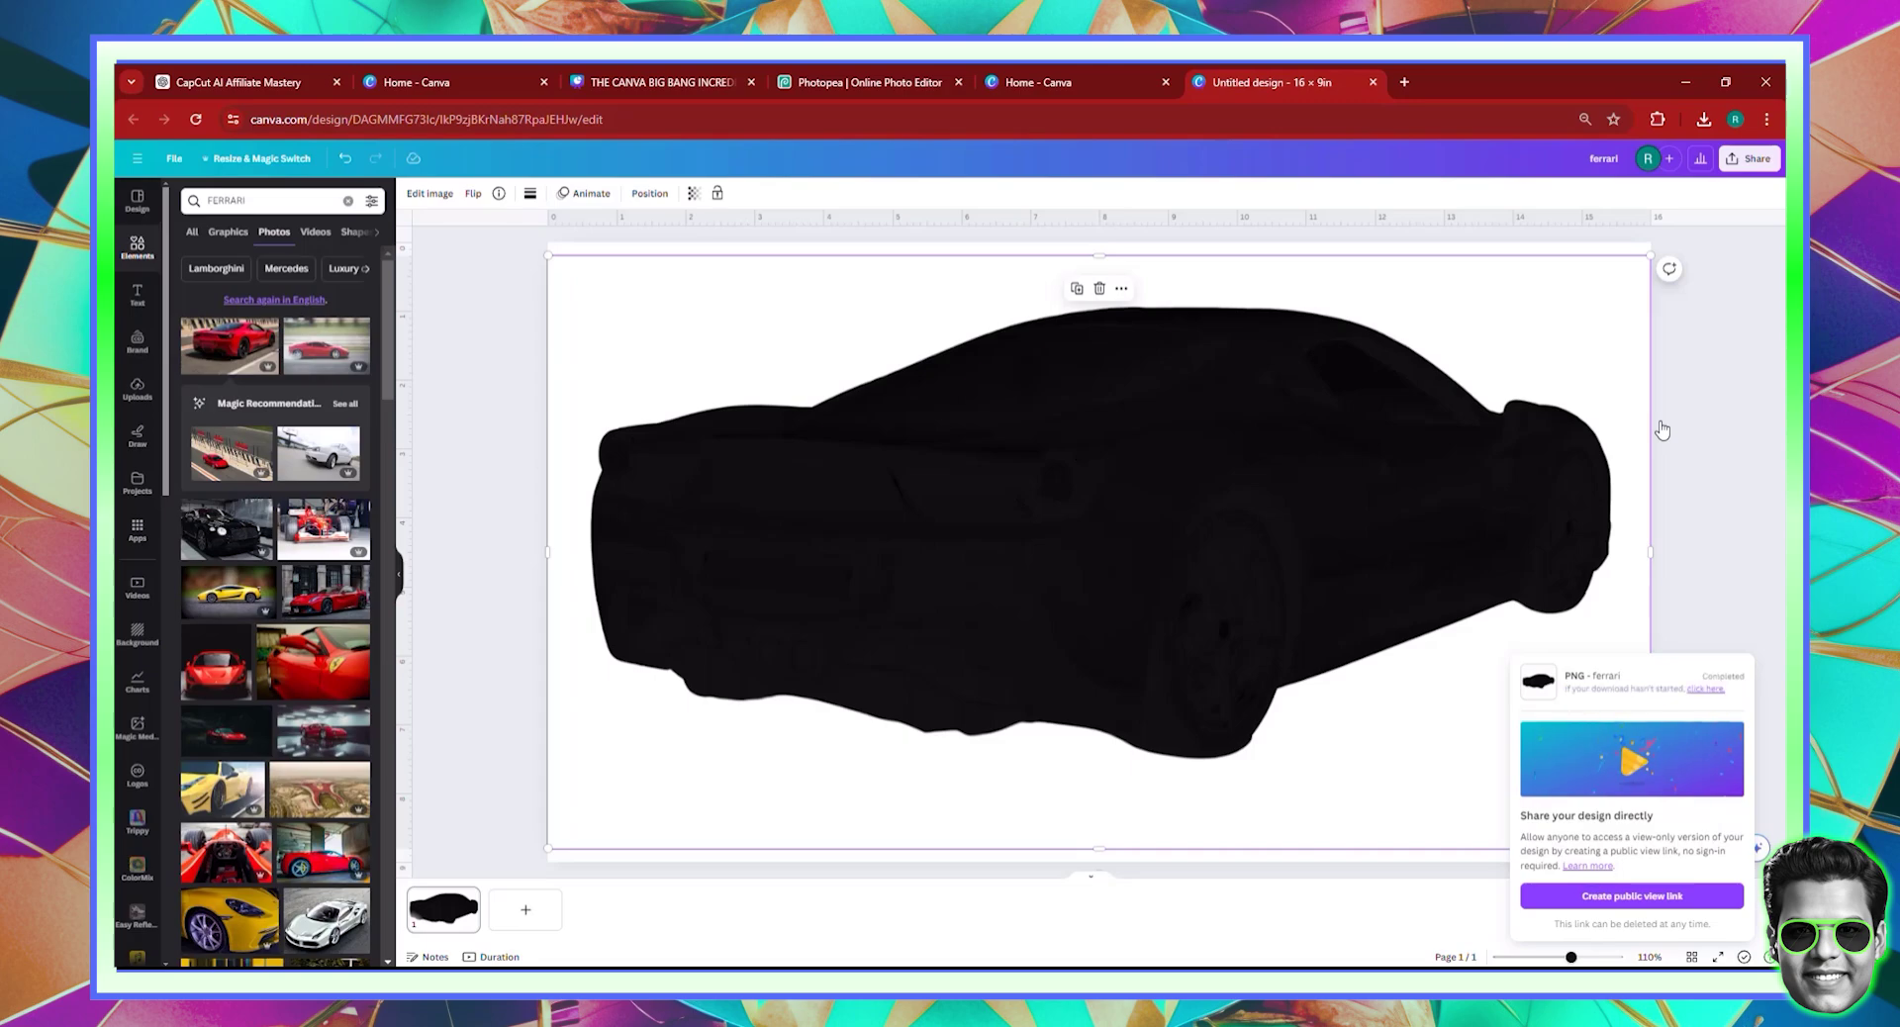
# - Switch to Photopea and open the downloaded ferrari (1) PNG from the Downloads folder
pyautogui.click(884, 79)
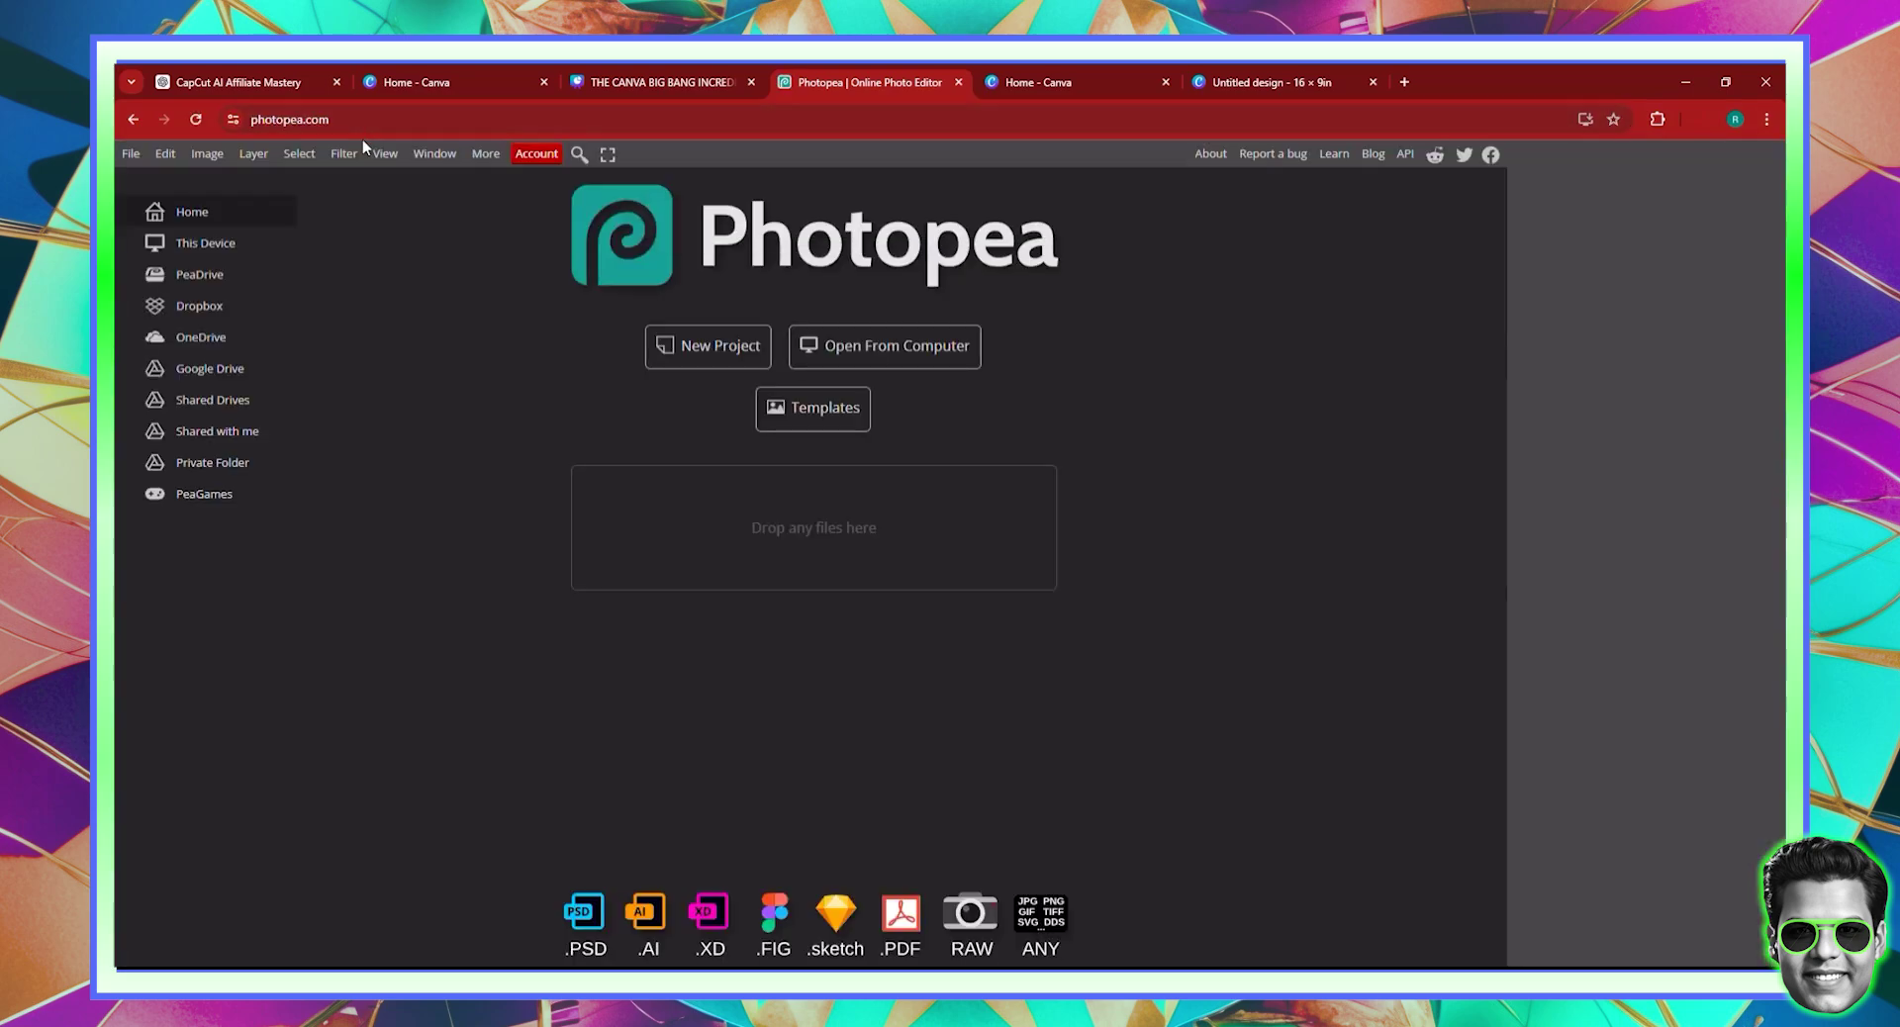
pyautogui.click(130, 155)
pyautogui.click(153, 208)
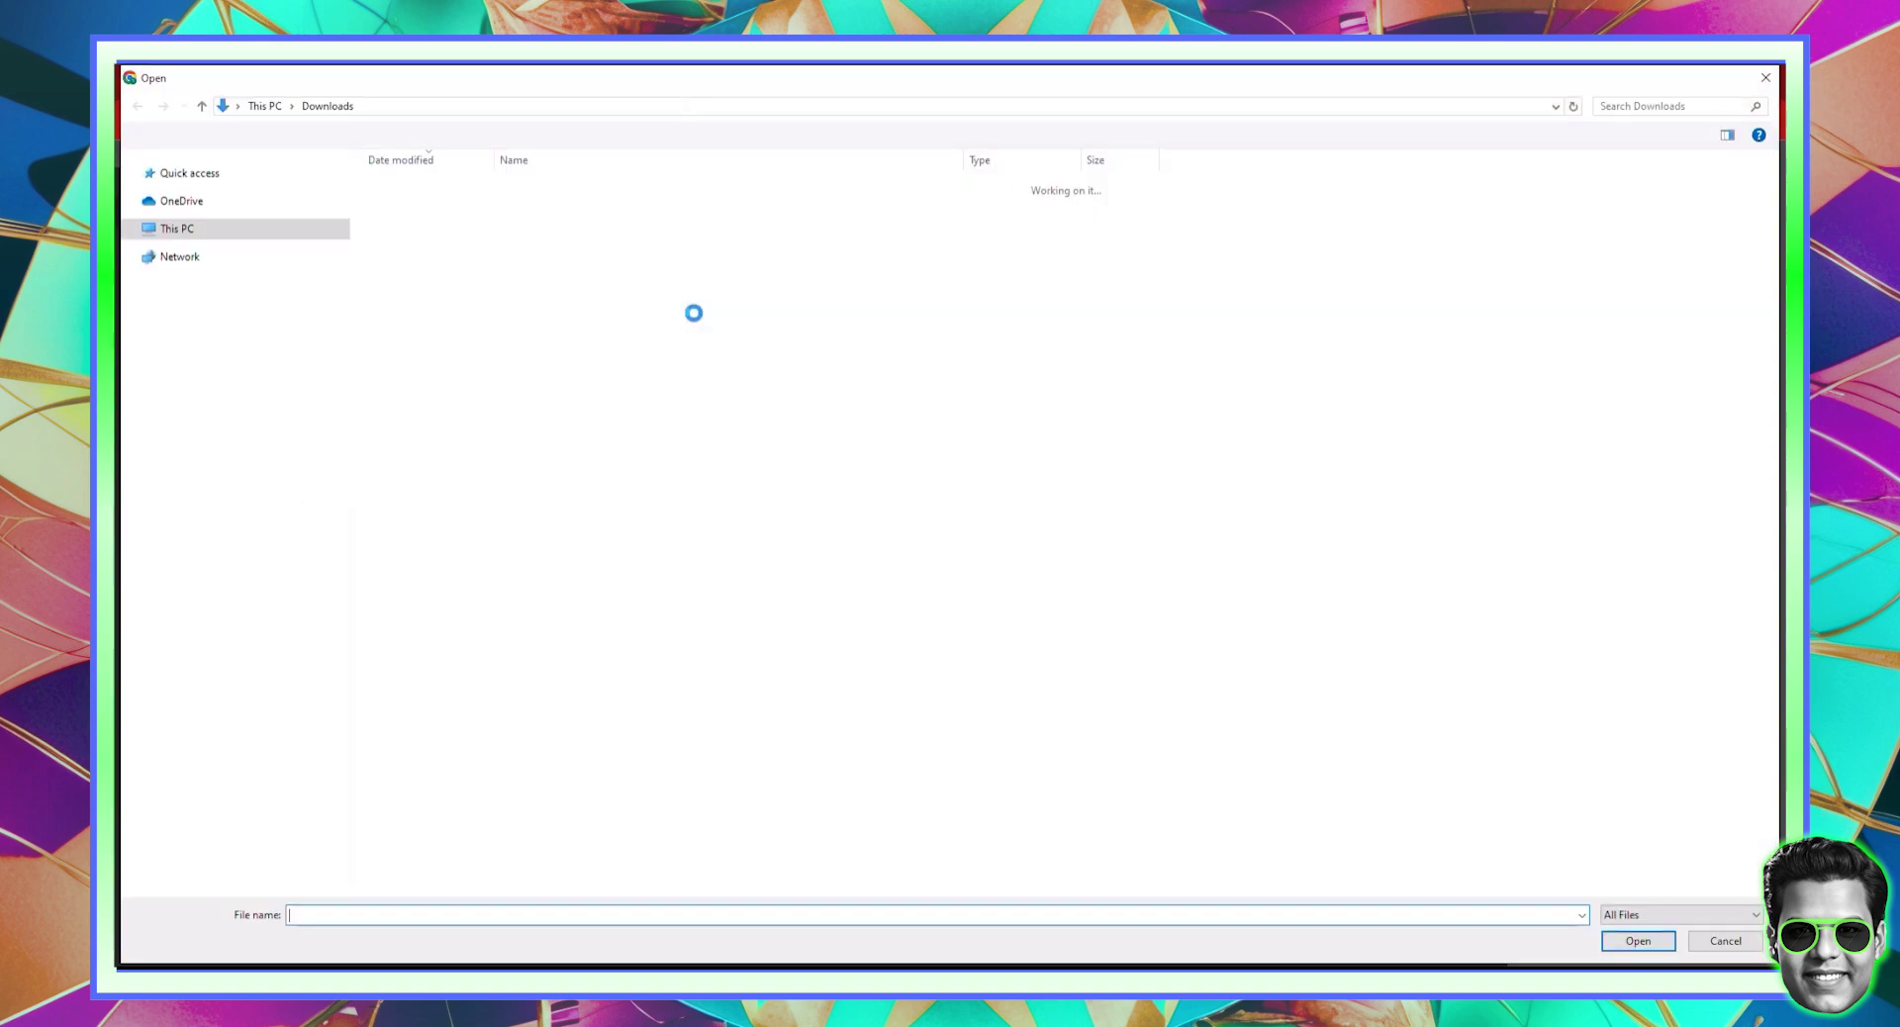
pyautogui.doubleClick(485, 211)
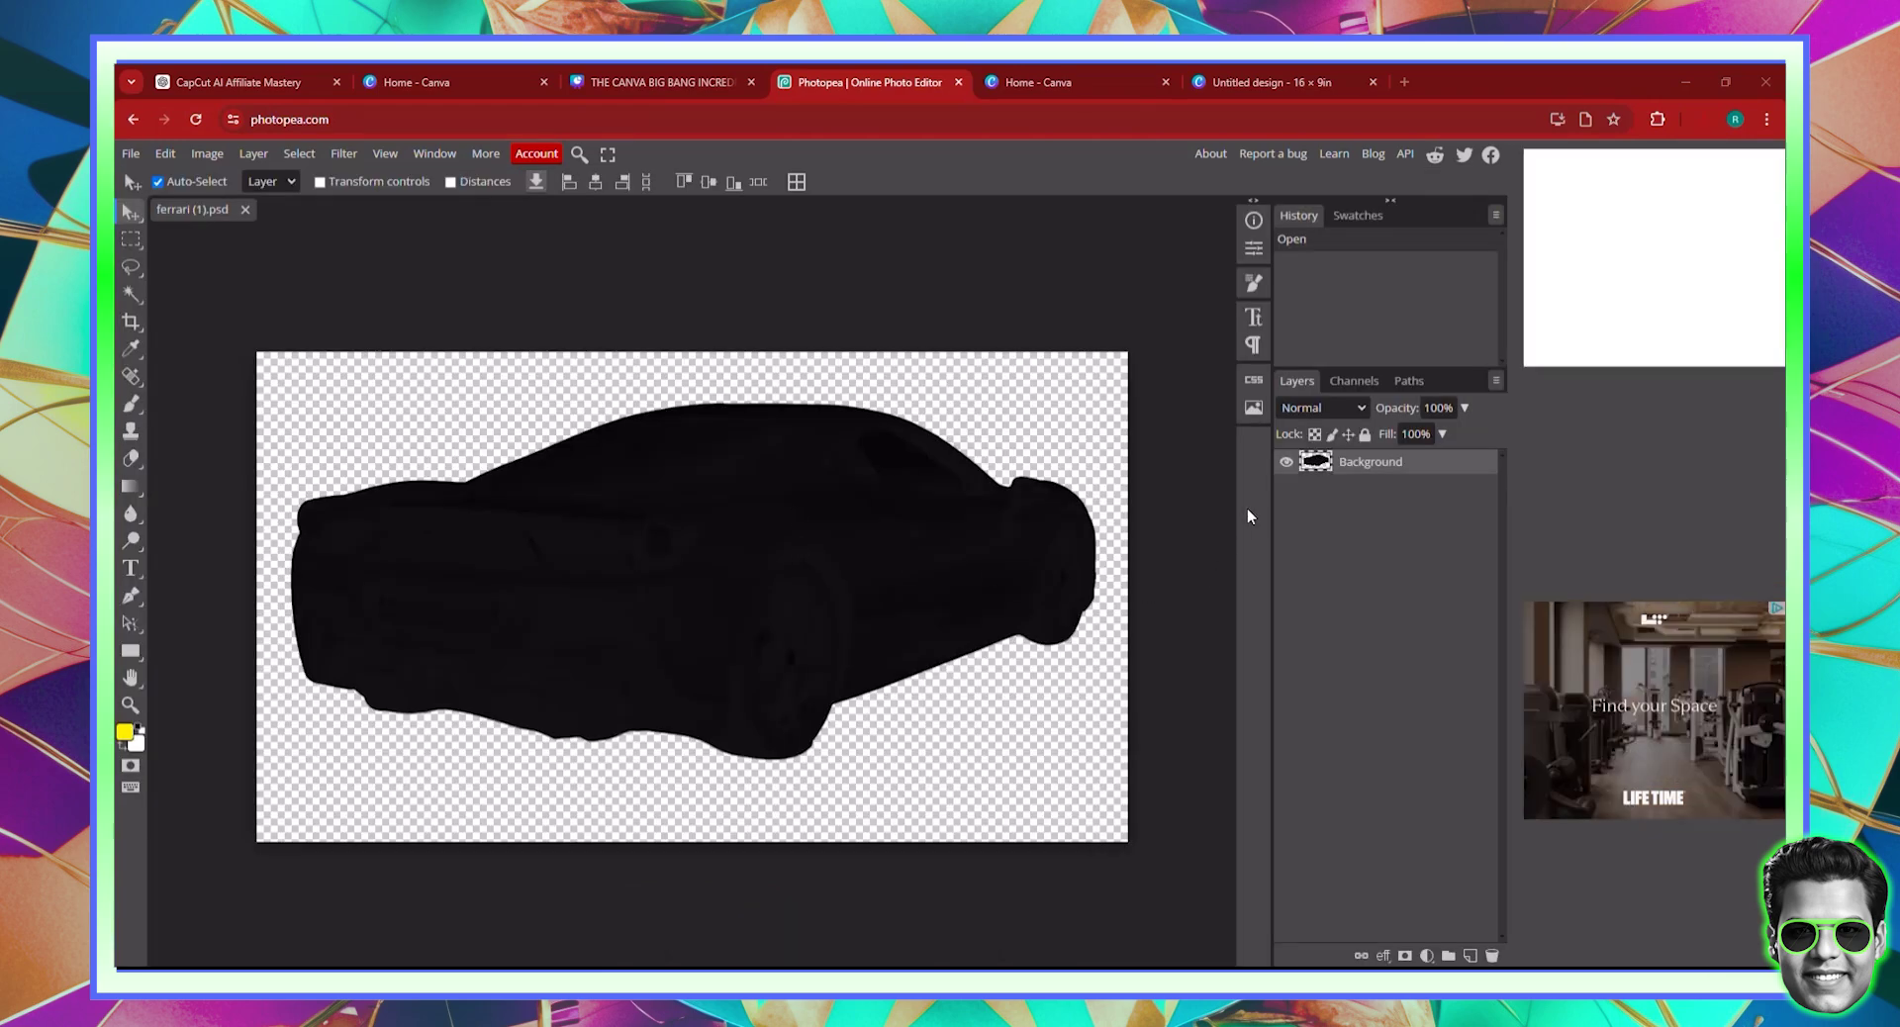
# - Select the car silhouette's pixels on the Background layer and convert the selection to a work path
pyautogui.keyDown('ctrl'); pyautogui.click(1319, 467); pyautogui.keyUp('ctrl')
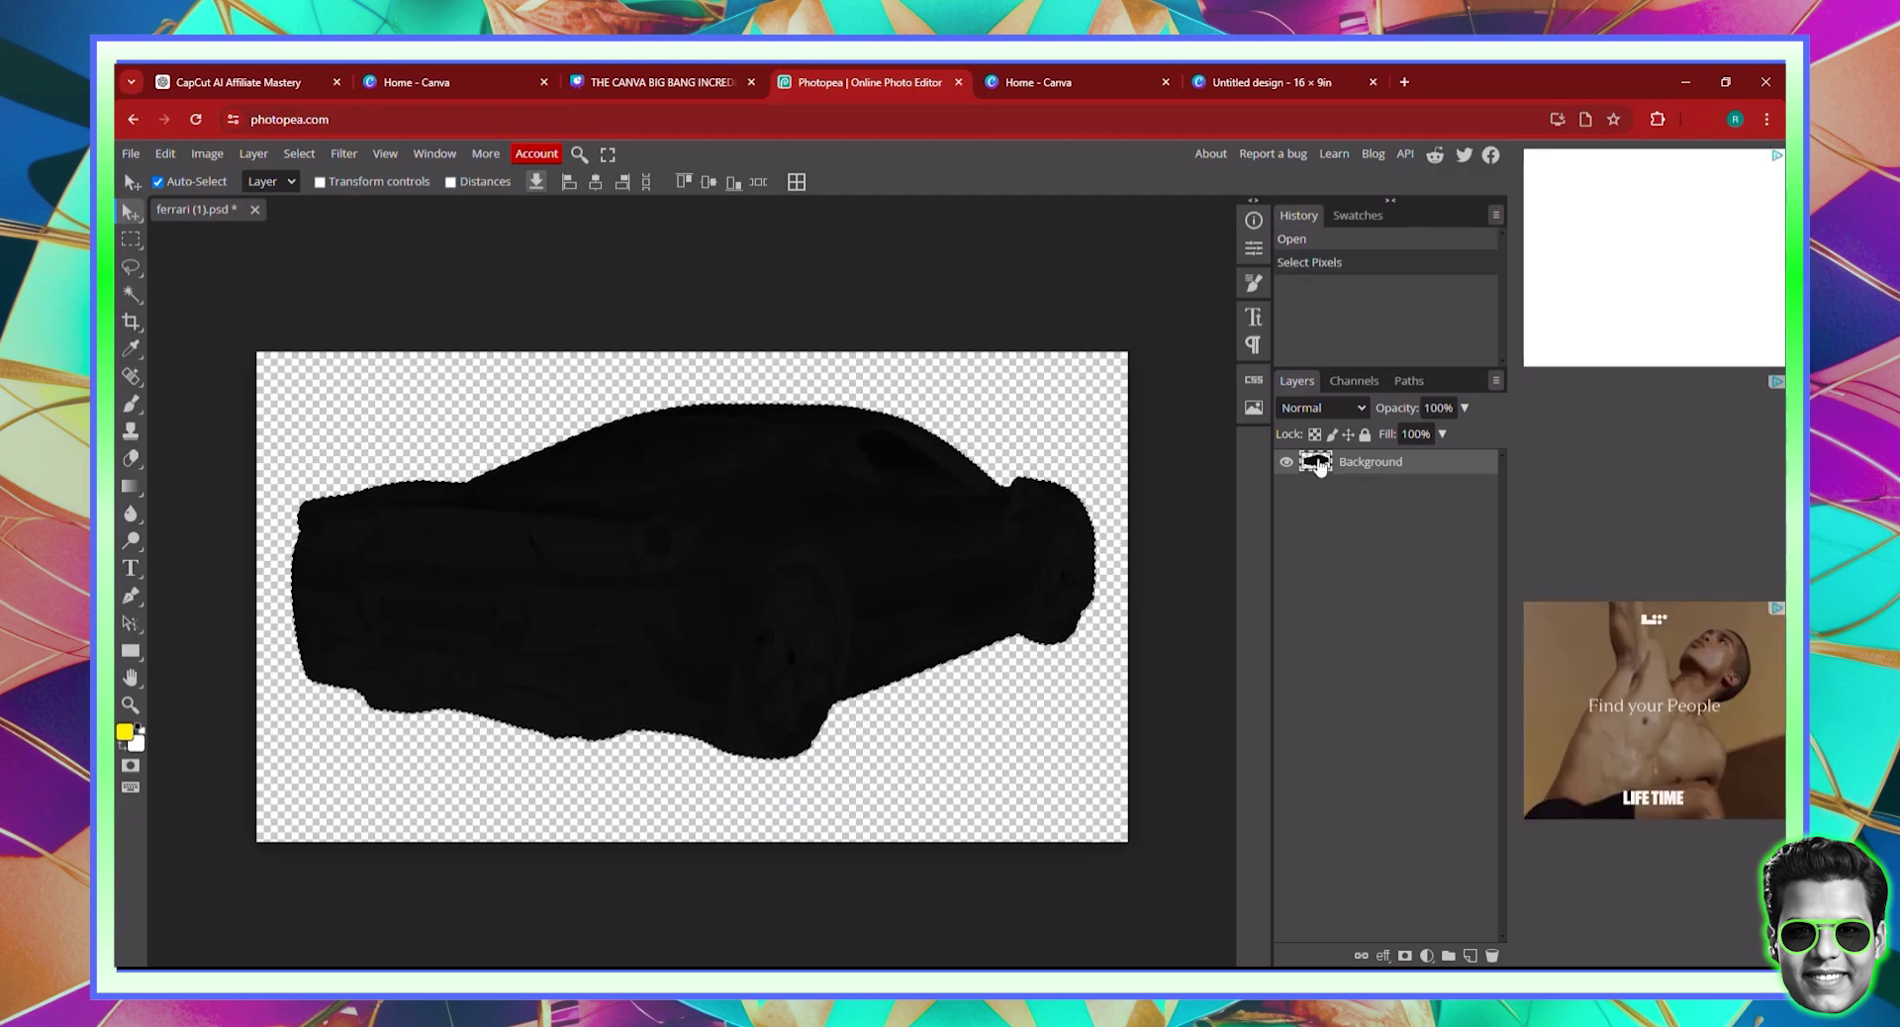
pyautogui.click(1410, 381)
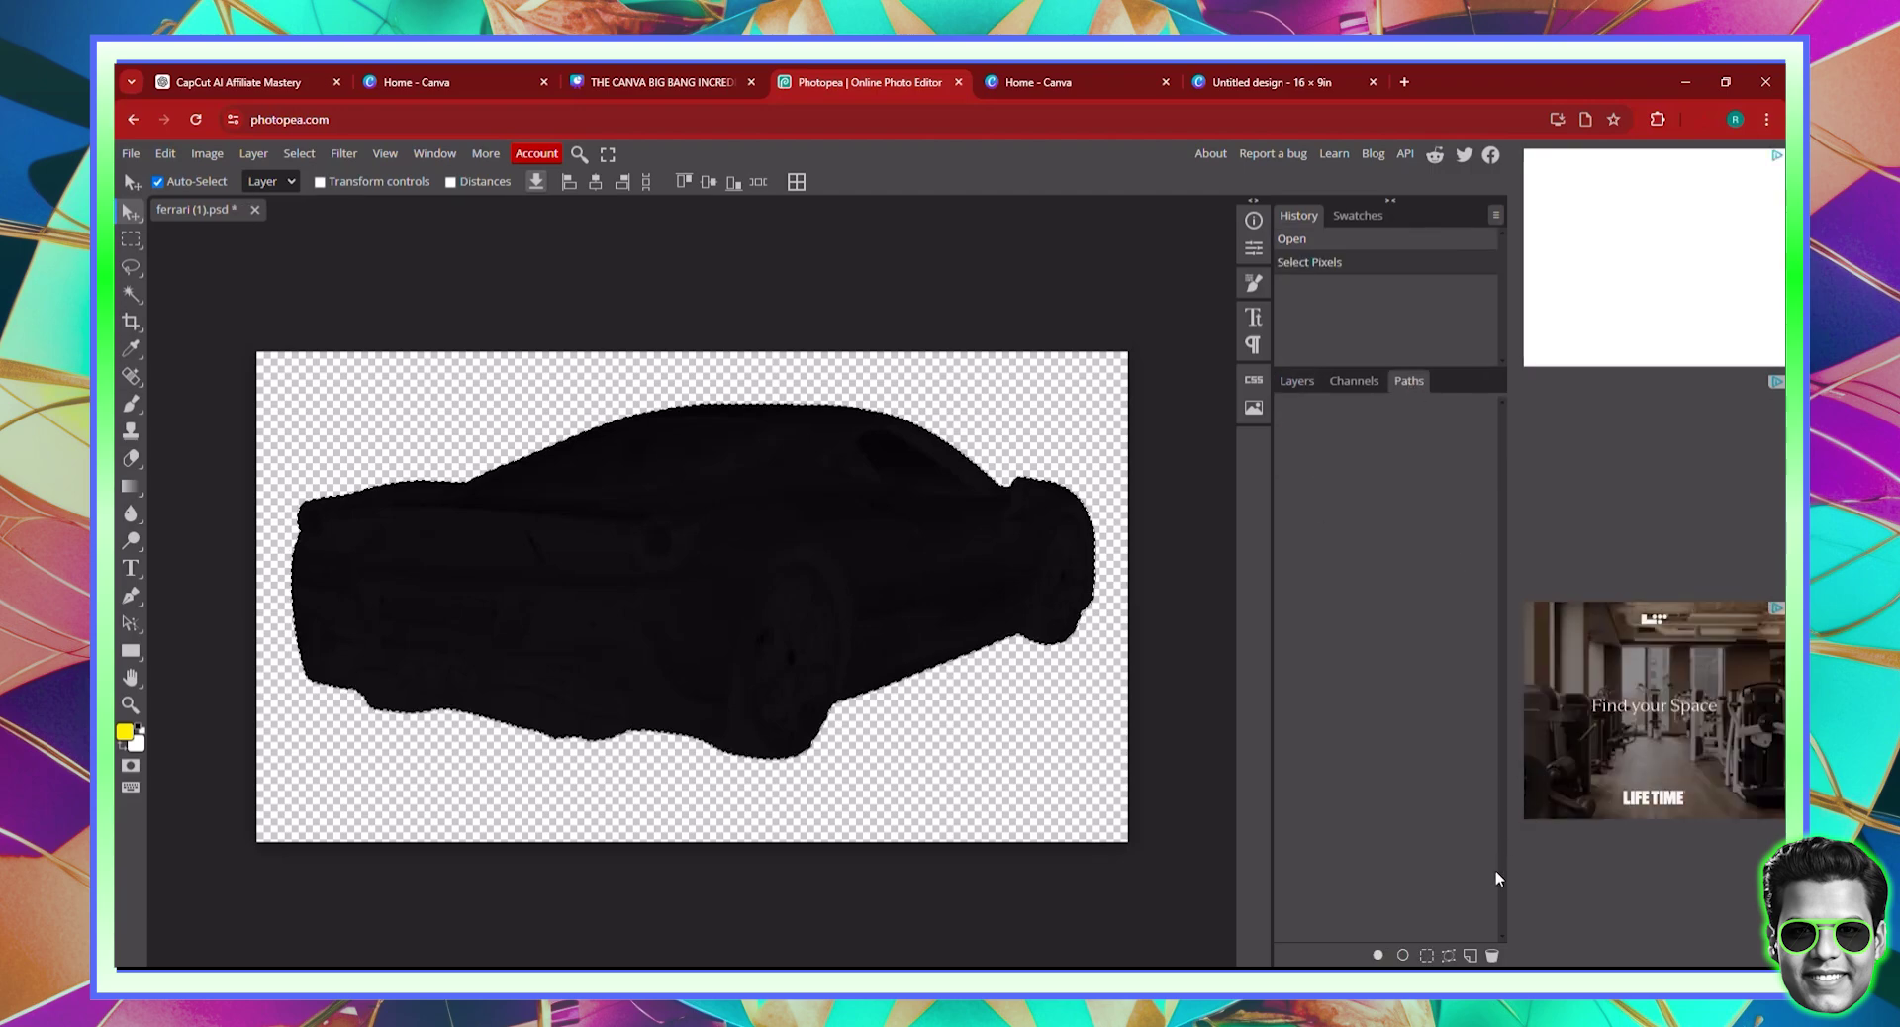
pyautogui.click(1448, 958)
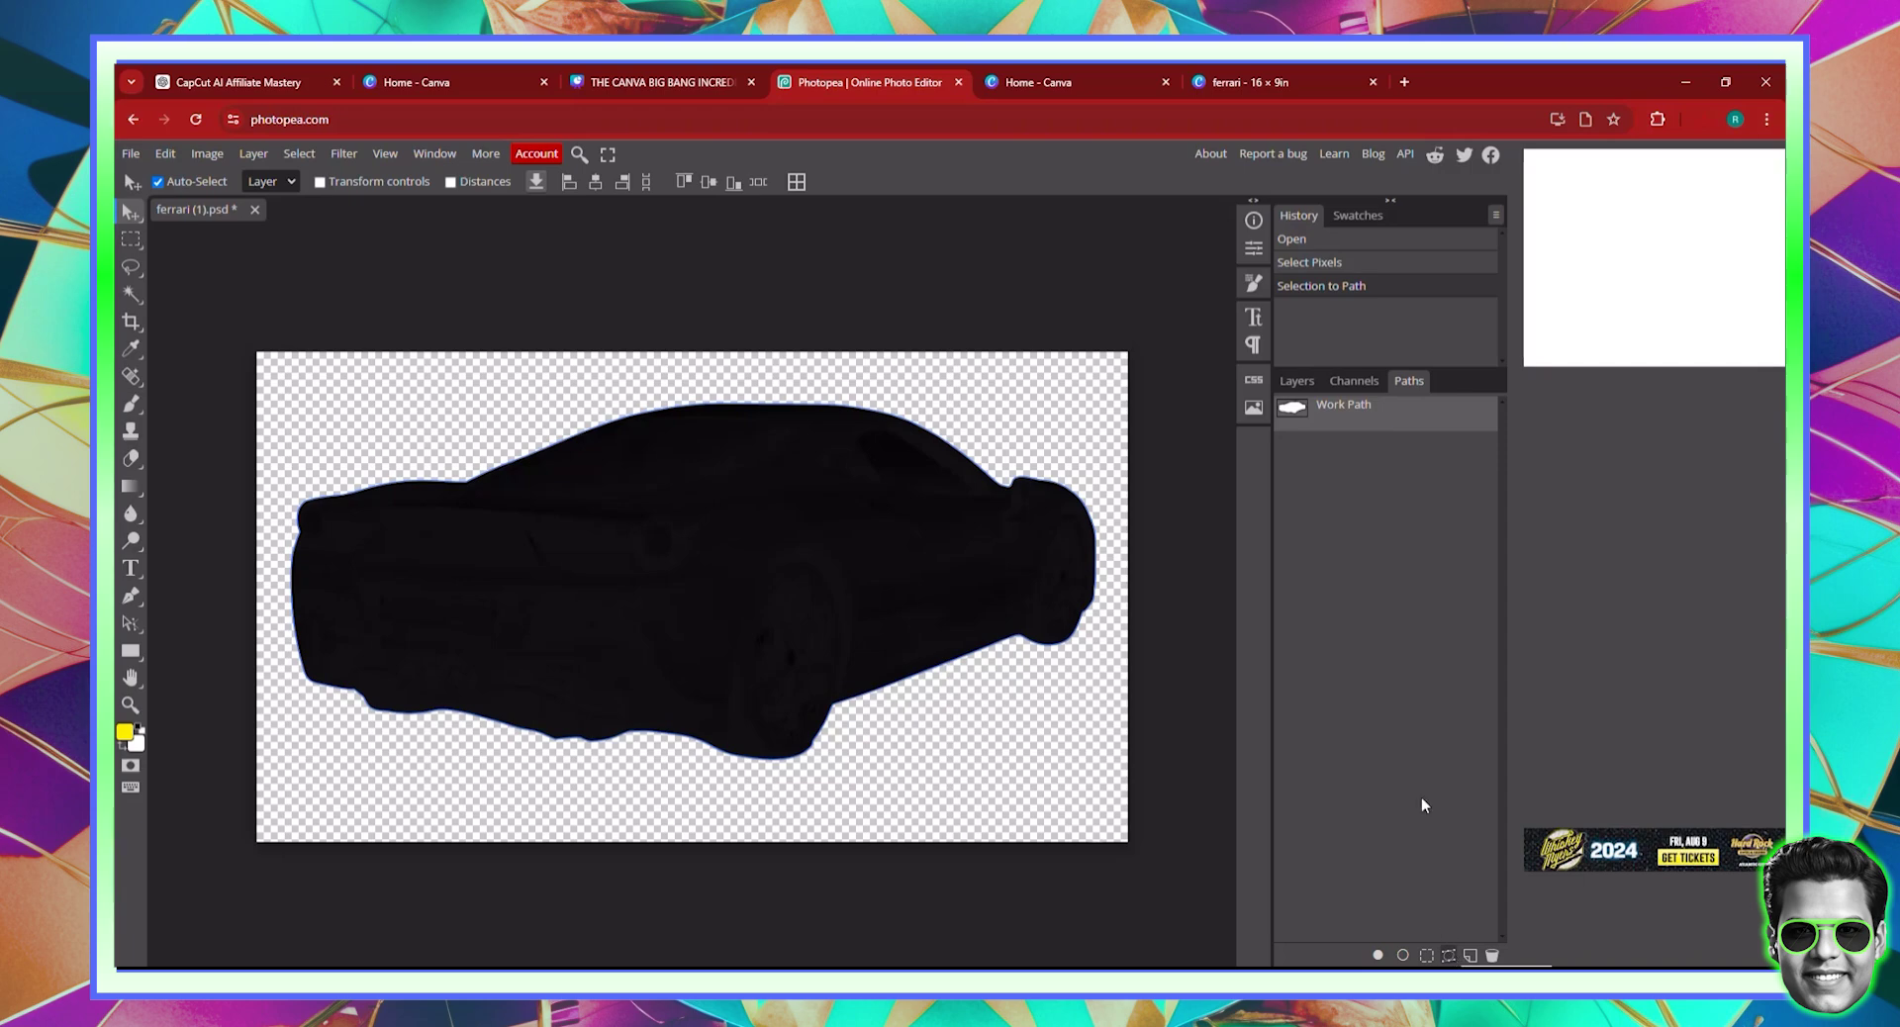
# - Add a vector mask to the Background layer from the current path
pyautogui.click(254, 158)
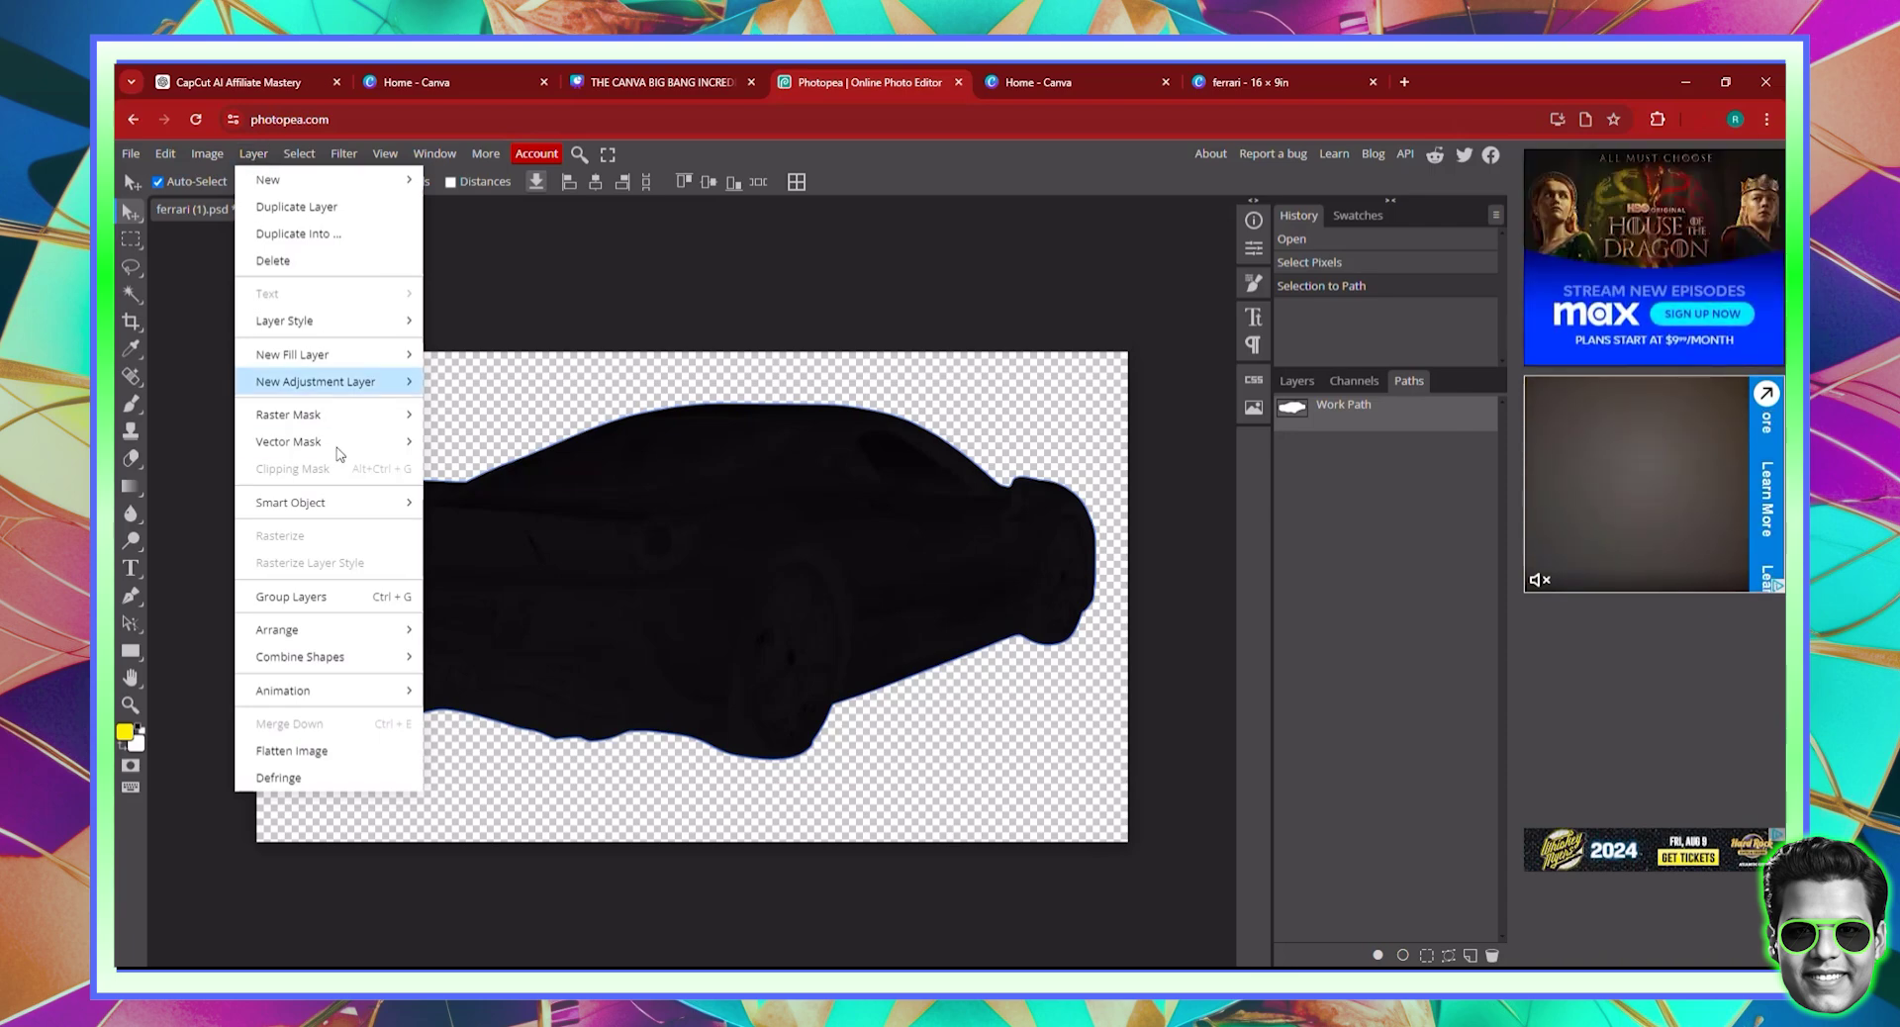
pyautogui.moveTo(337, 451)
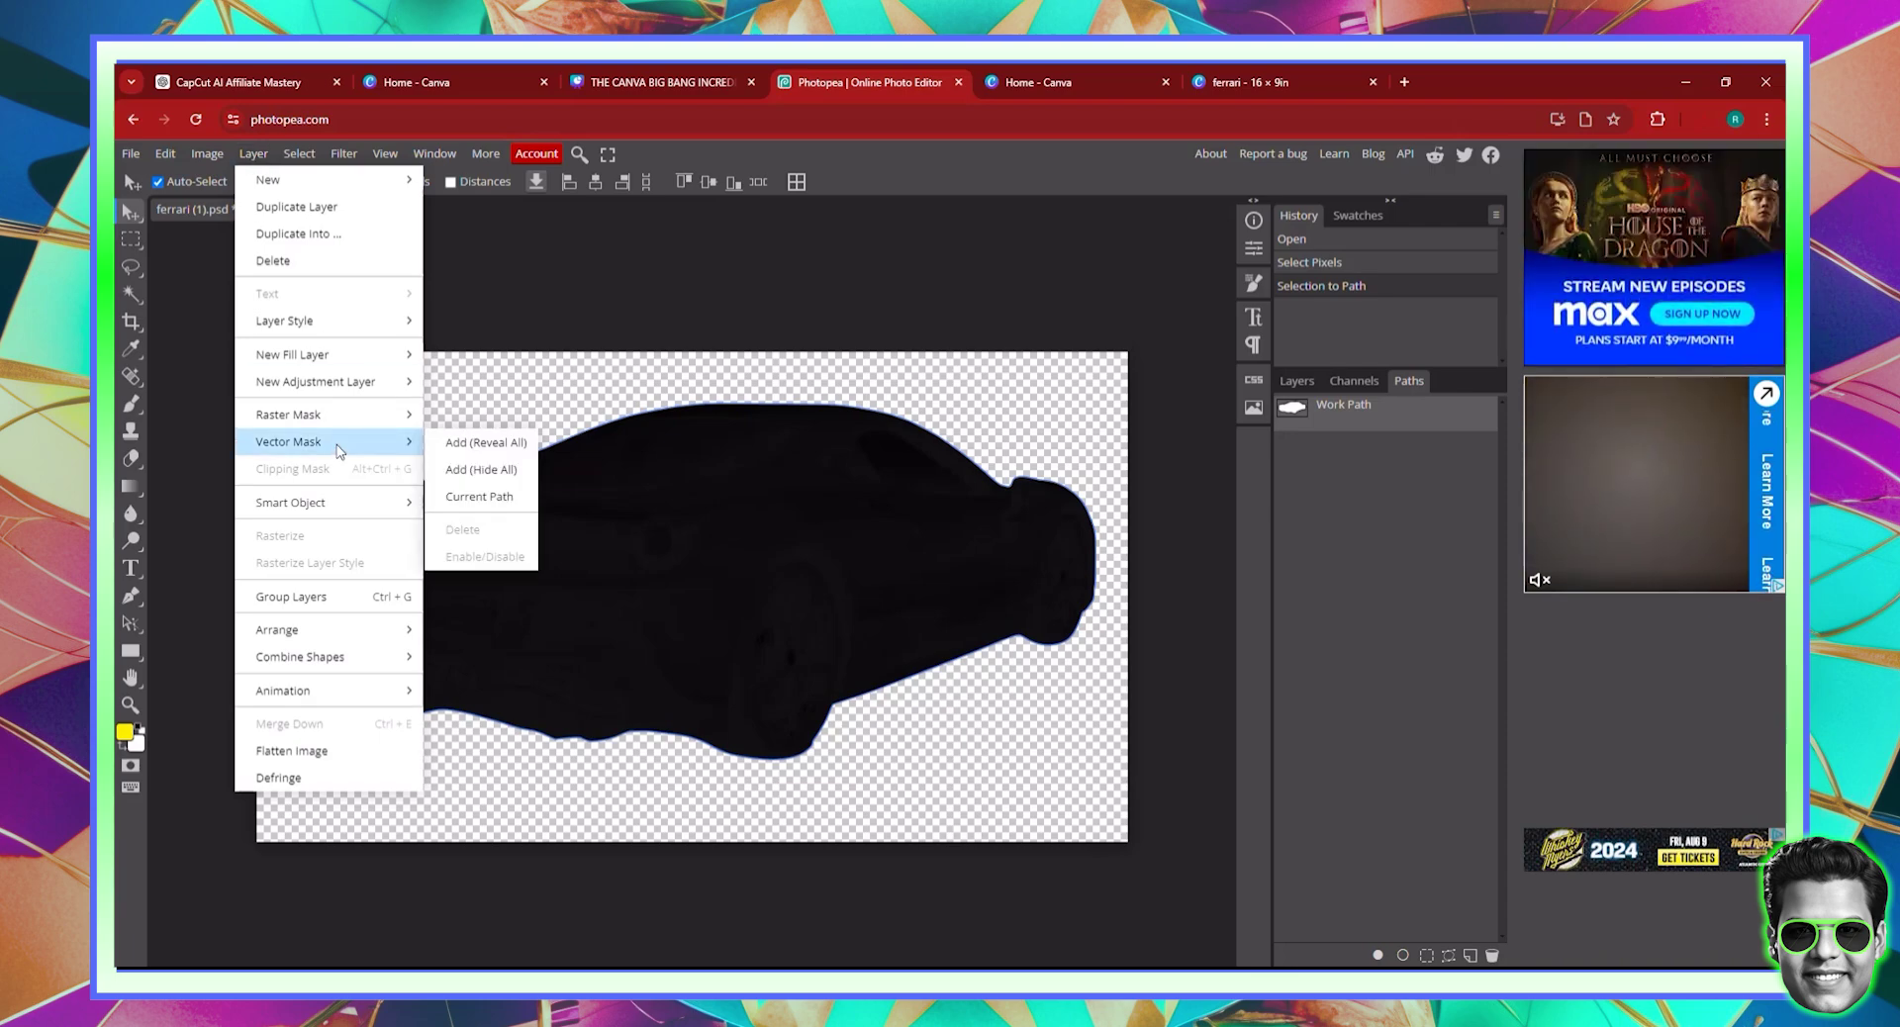
pyautogui.click(479, 496)
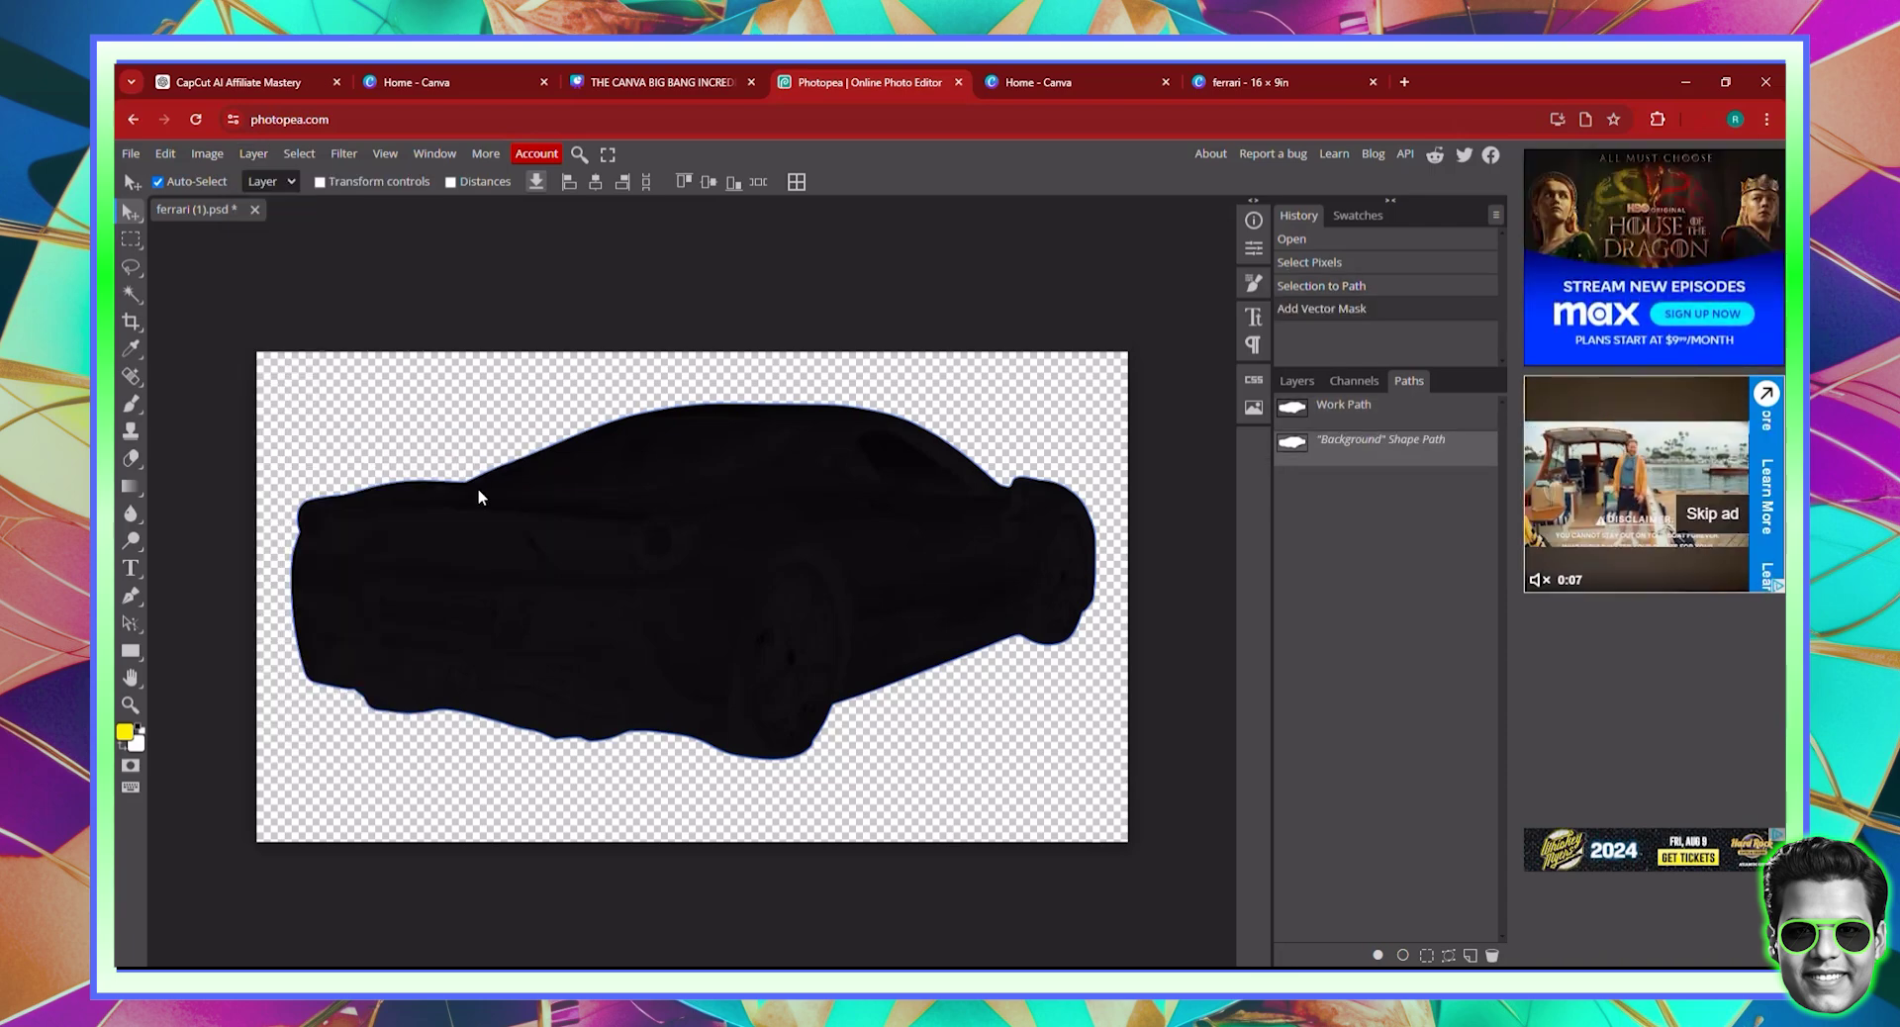
# - Export the masked silhouette as a PDF named ferrari (1) at 2000 × 1125 px and 100% quality
pyautogui.click(131, 155)
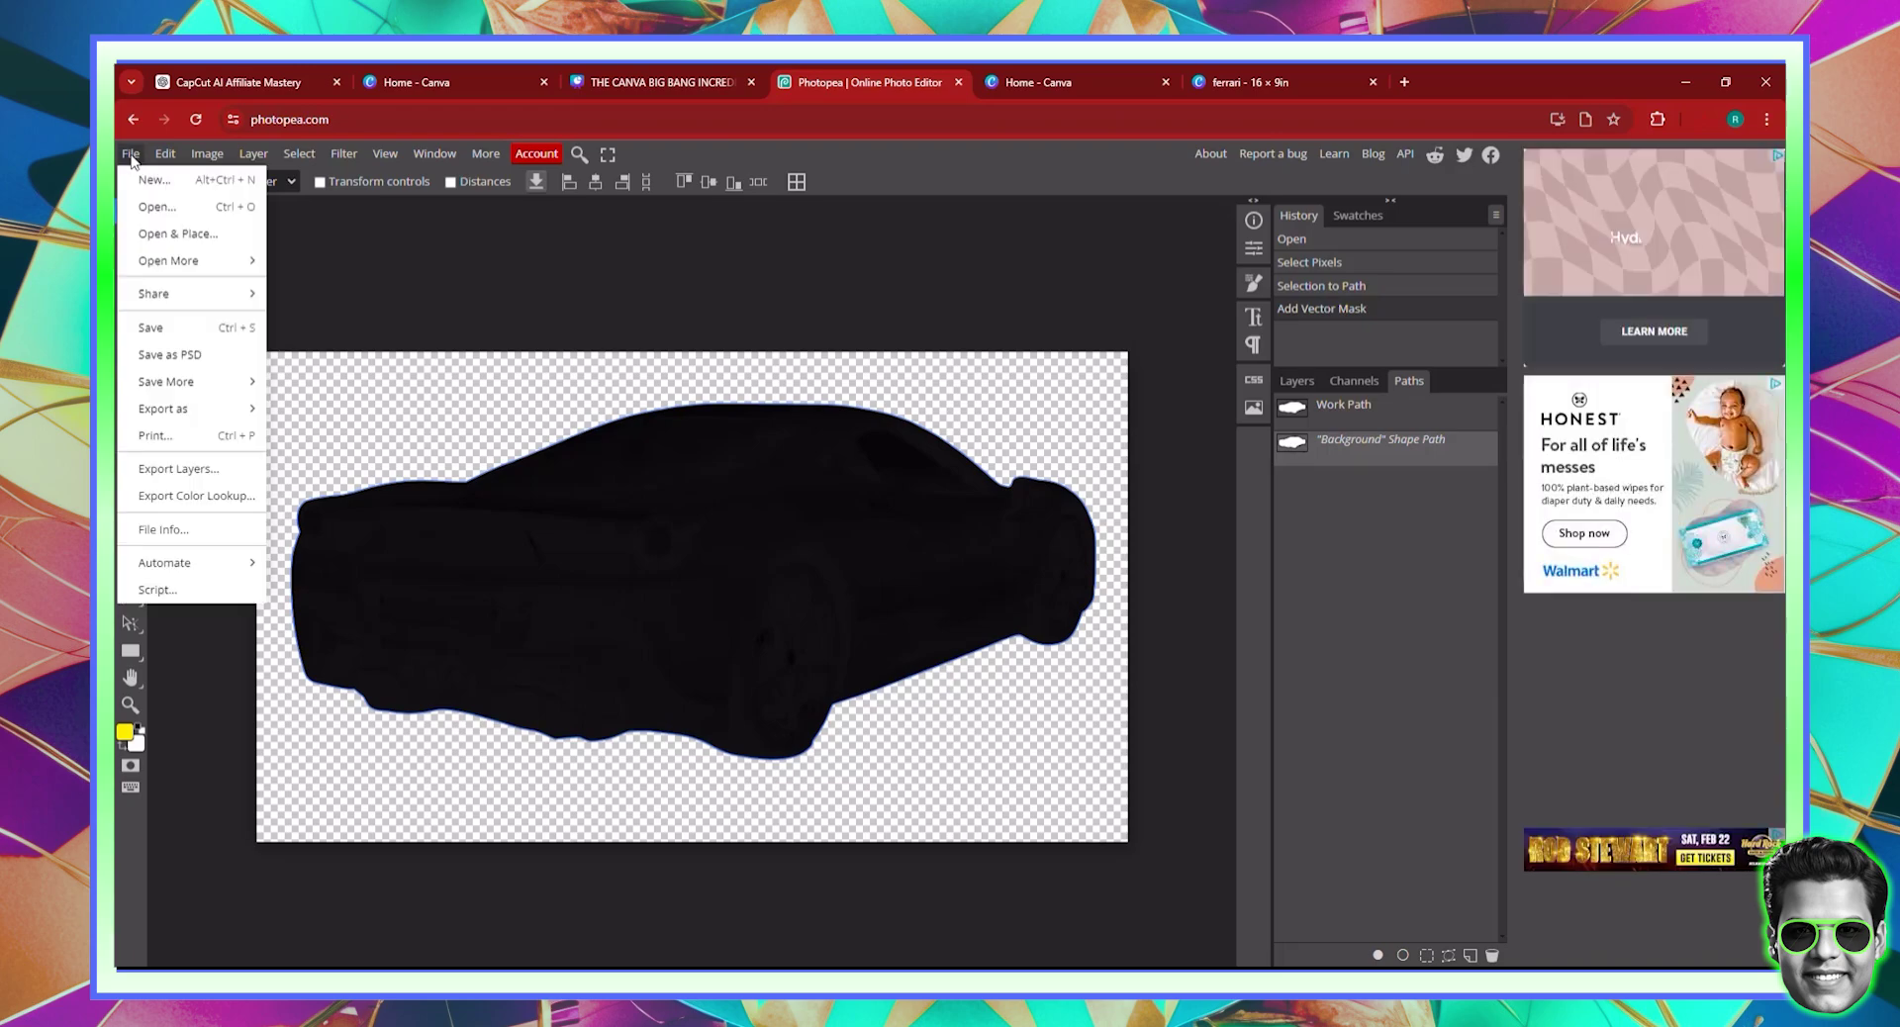
pyautogui.moveTo(198, 409)
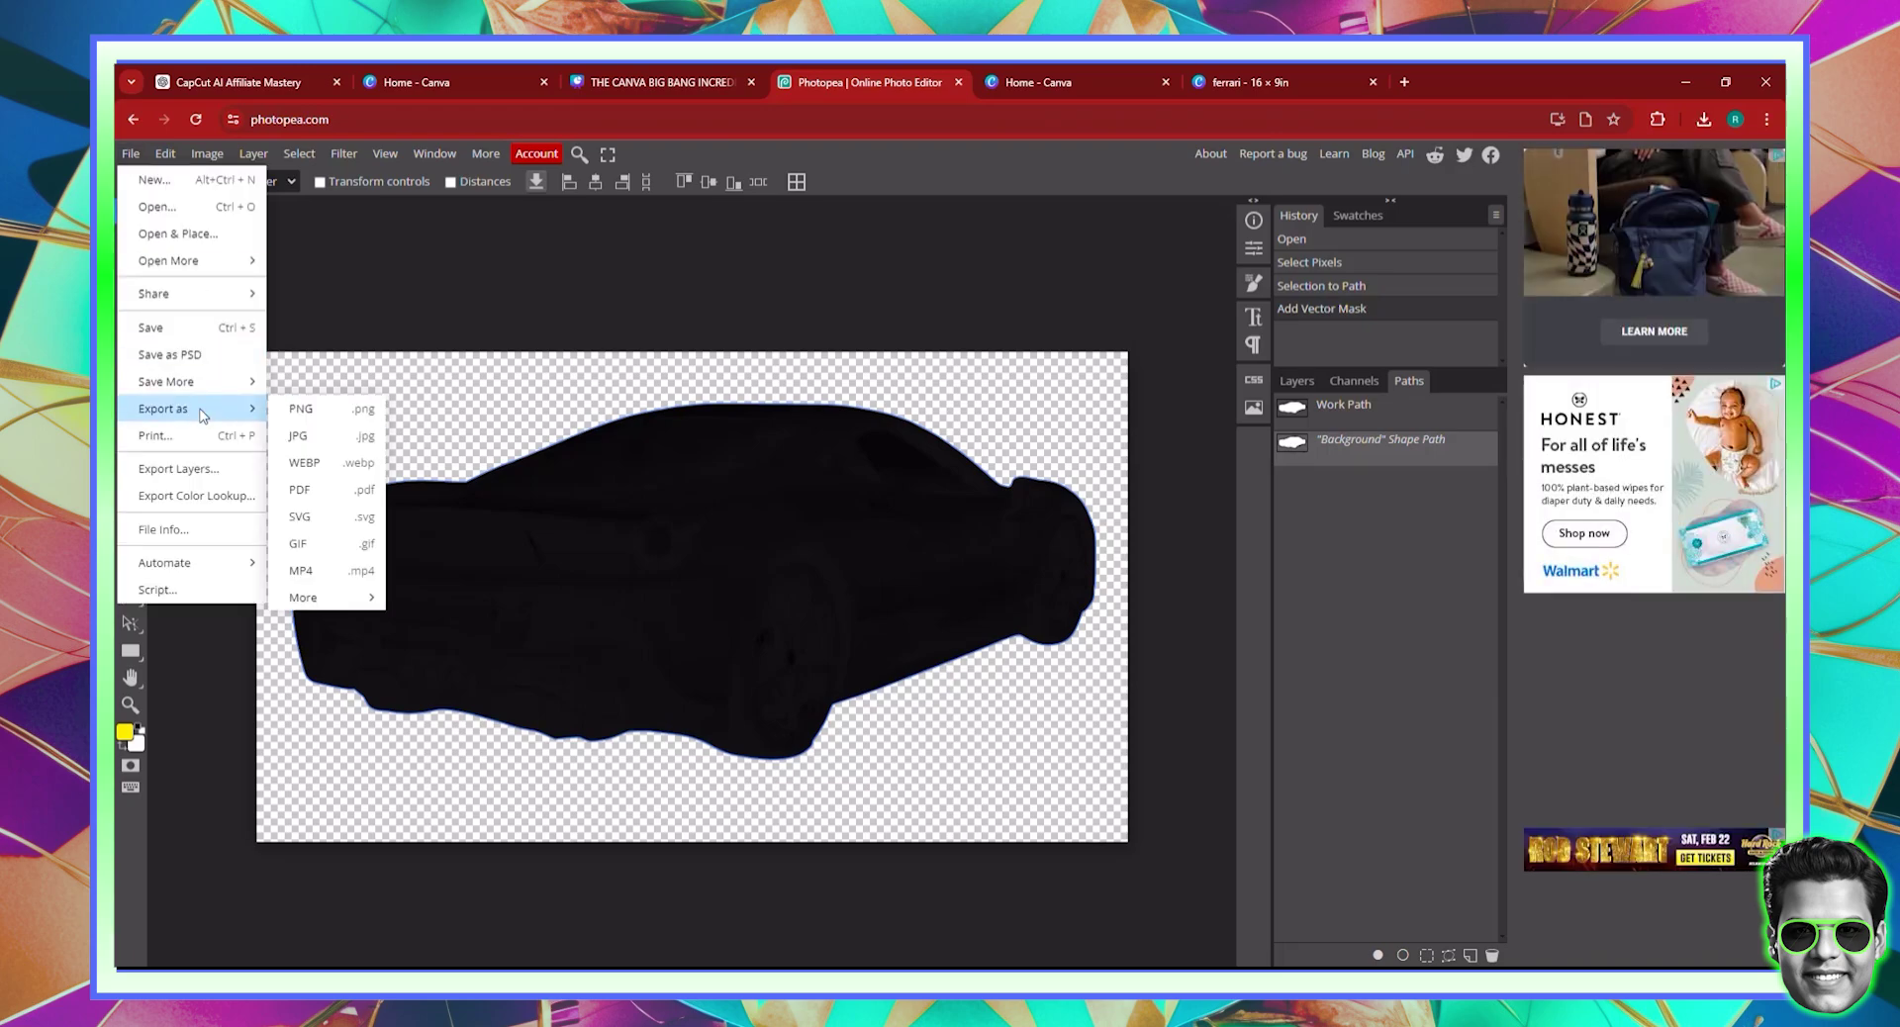
pyautogui.click(324, 487)
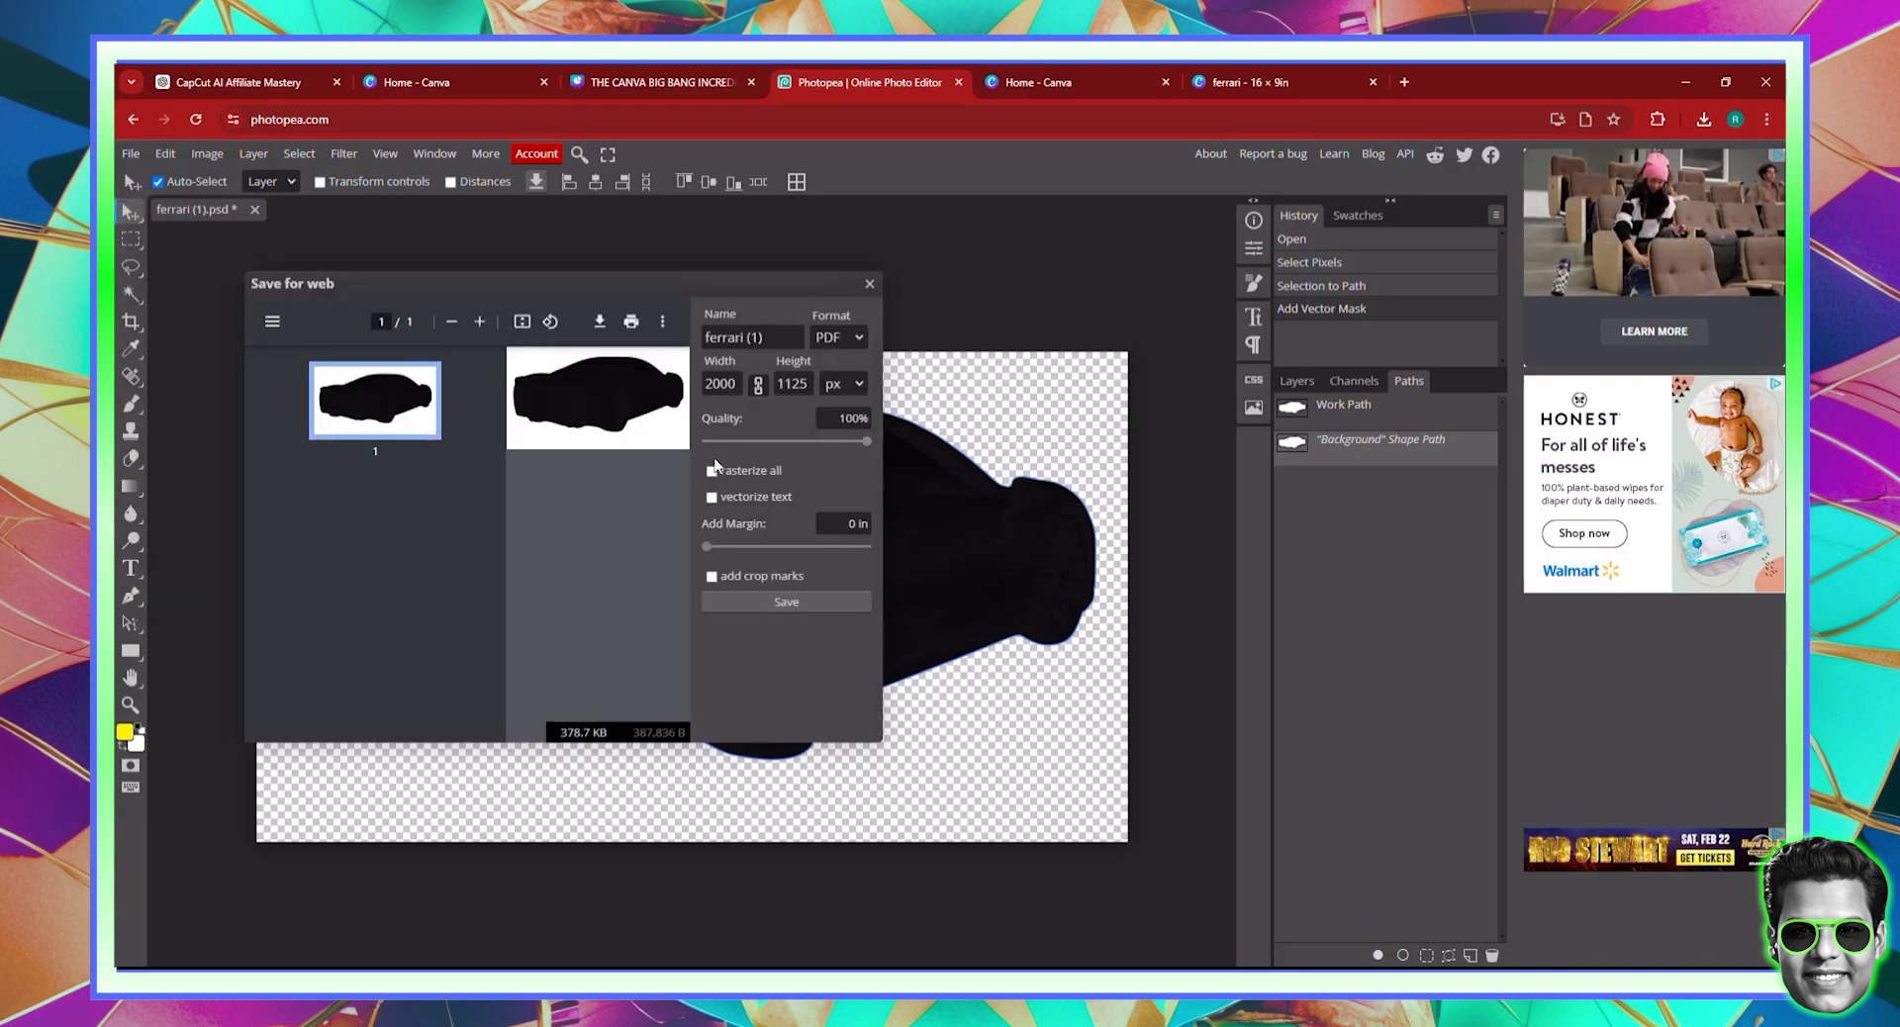
pyautogui.click(770, 599)
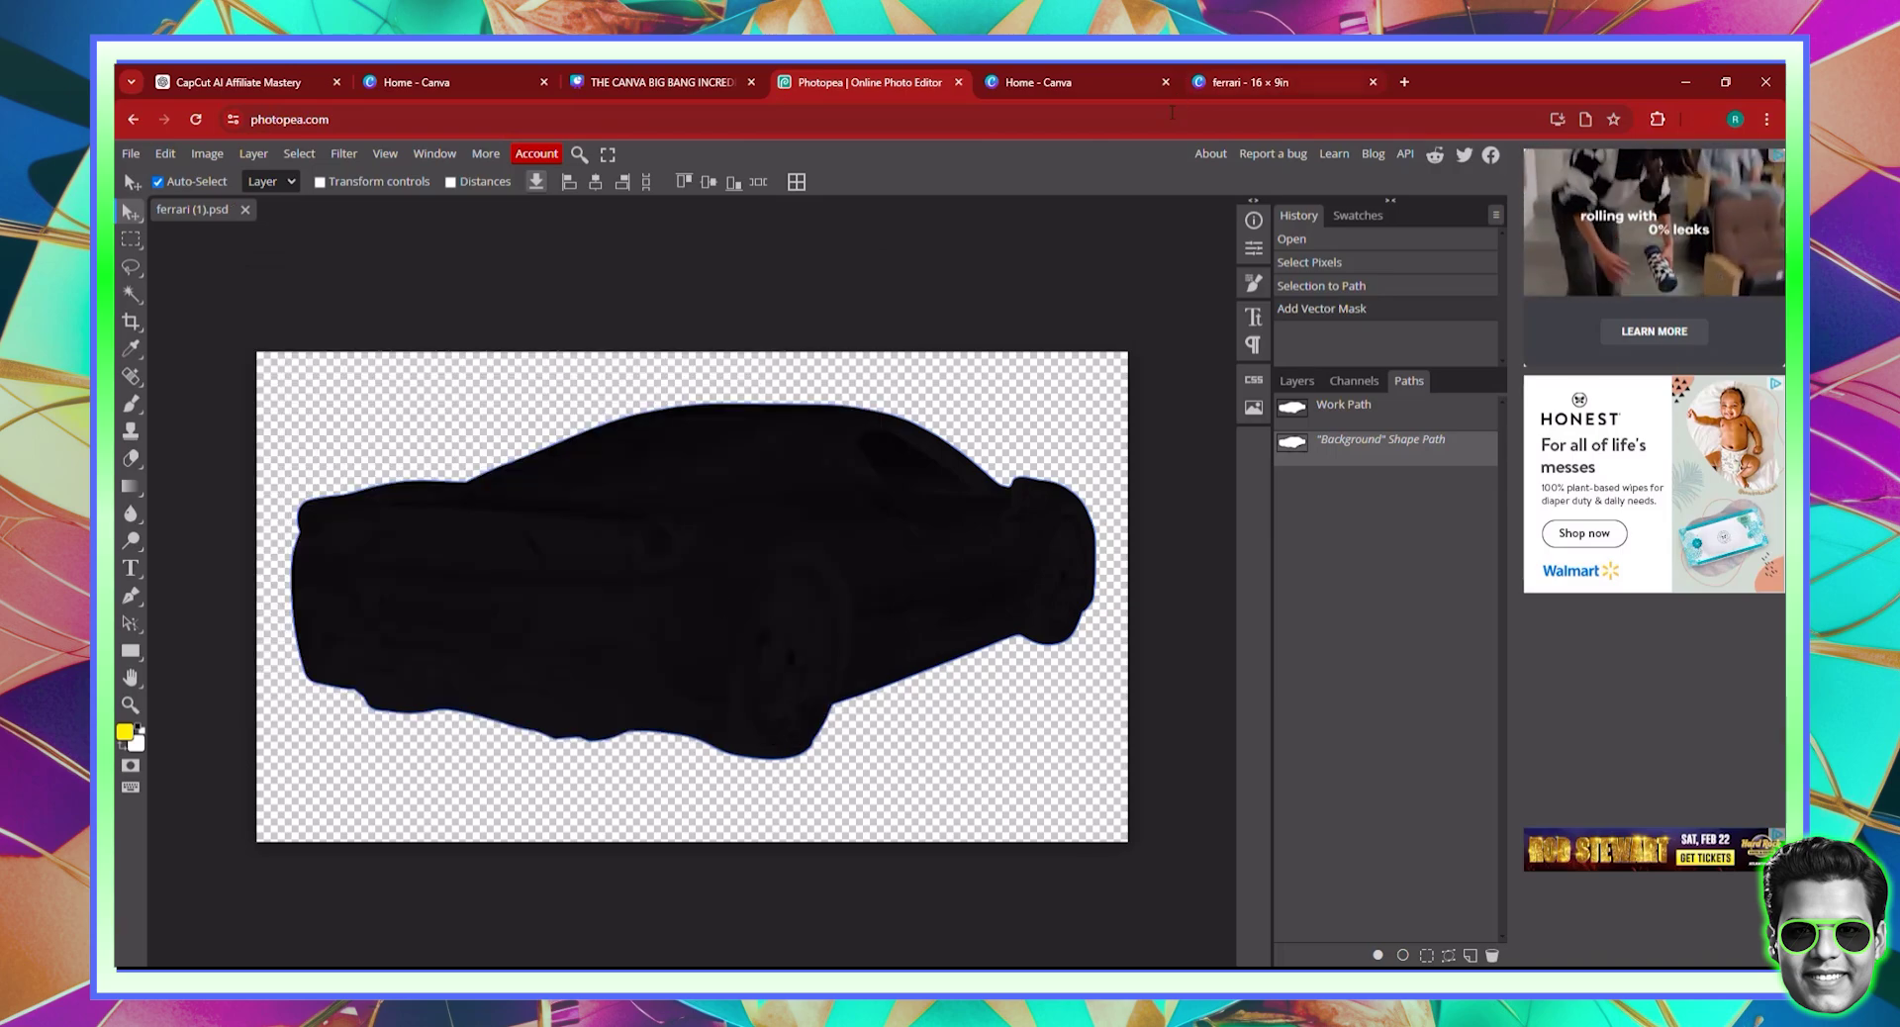
# - Switch to the ferrari design in Canva and replace the page's silhouette with the exported ferrari (1).pdf, imported from the recent downloads
pyautogui.click(1217, 74)
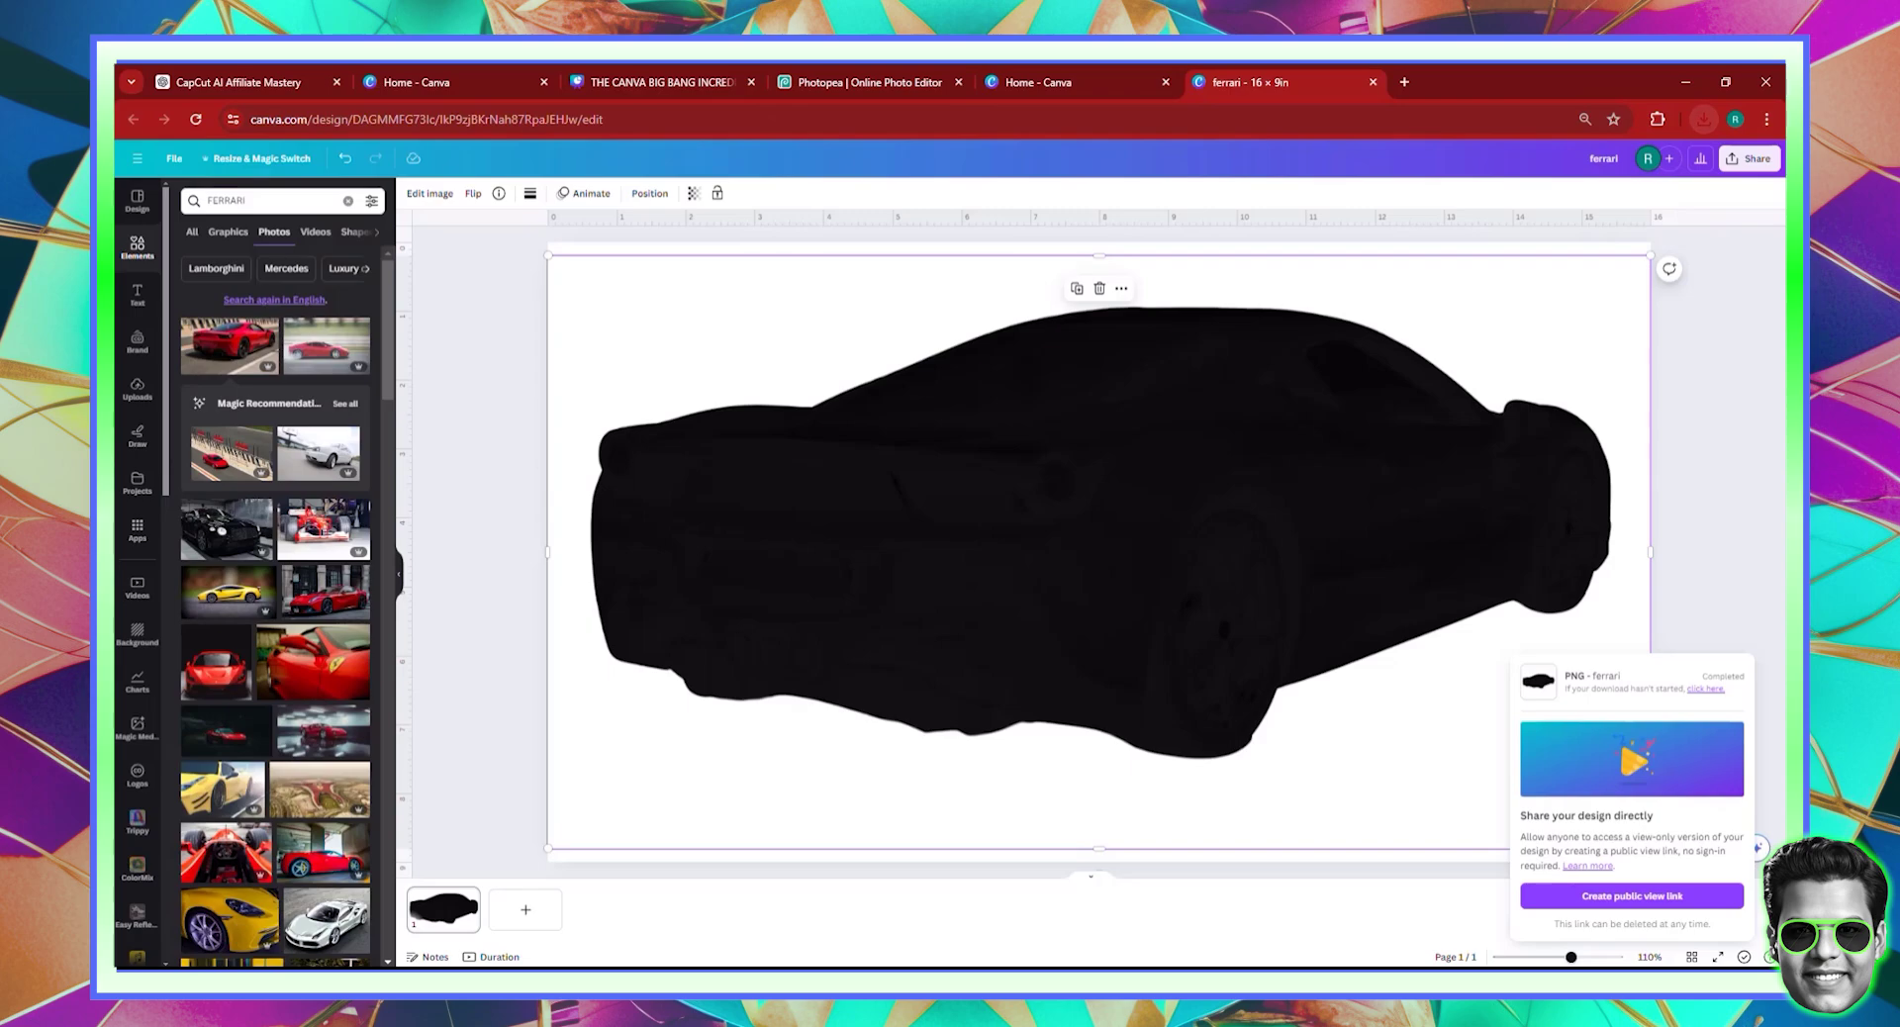
pyautogui.click(445, 919)
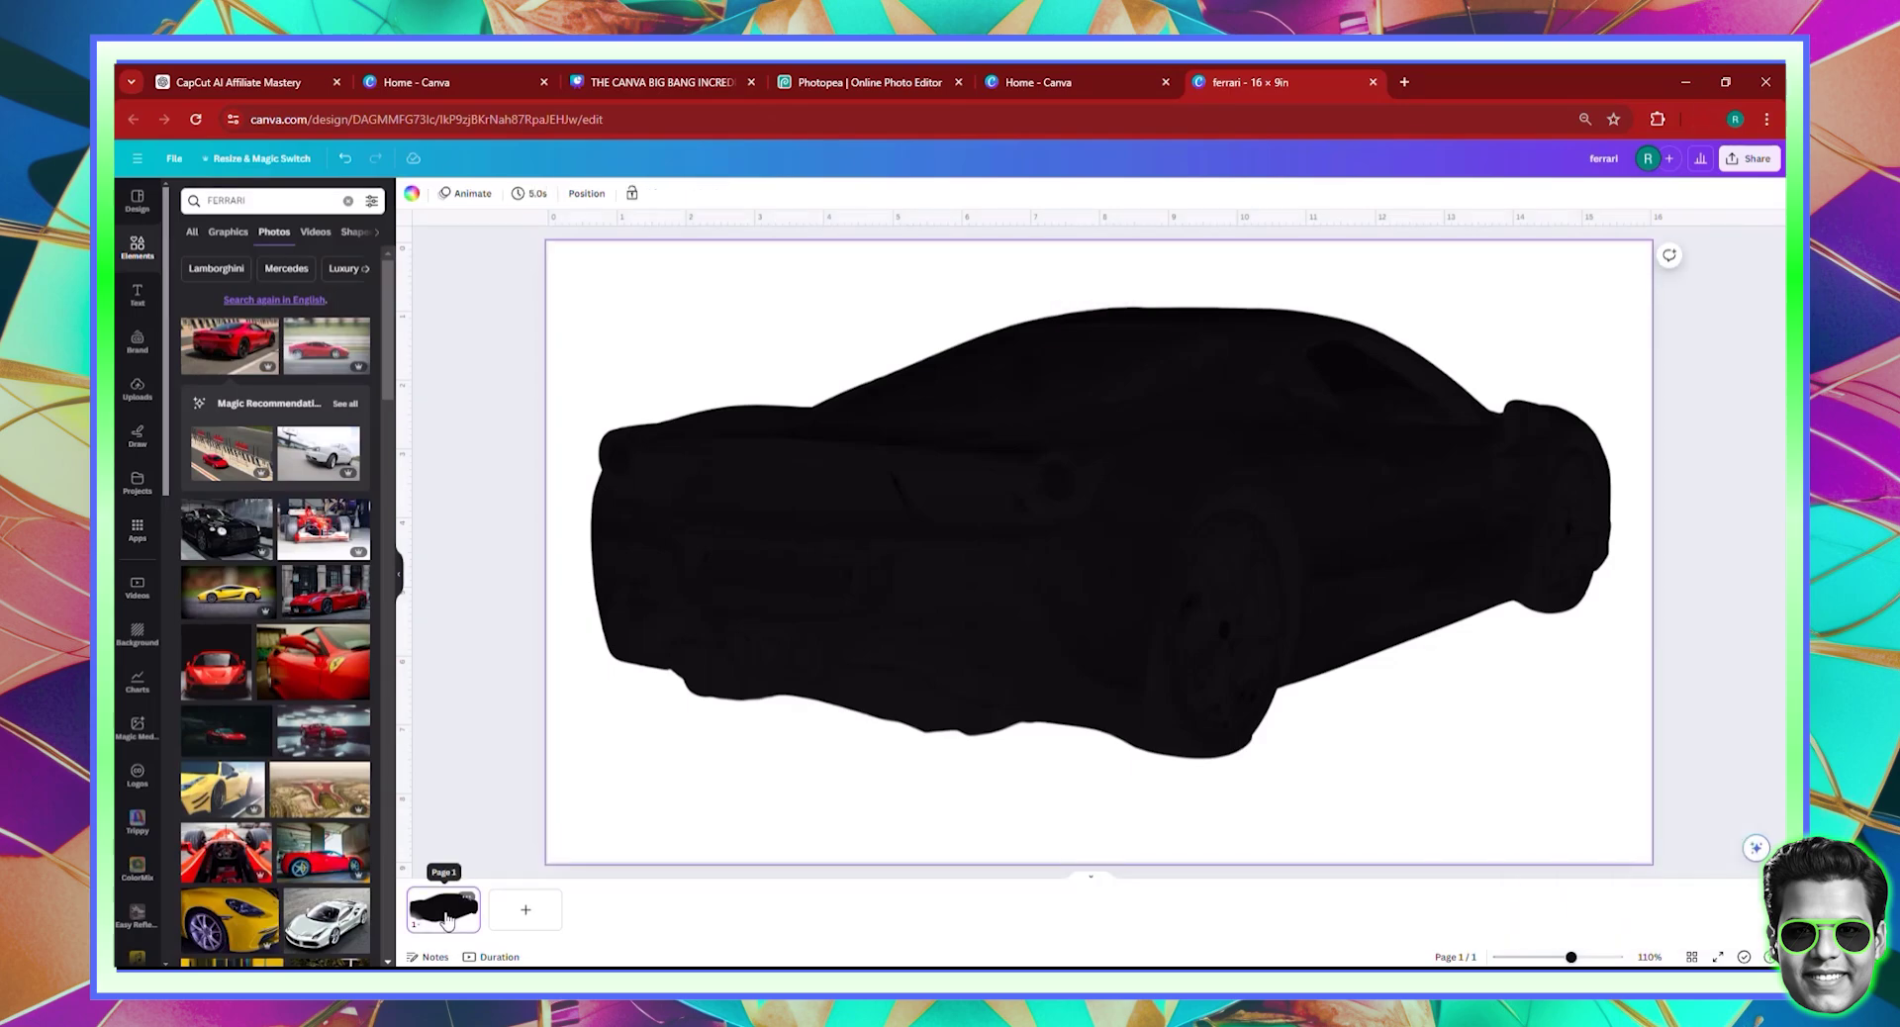
pyautogui.press('Delete')
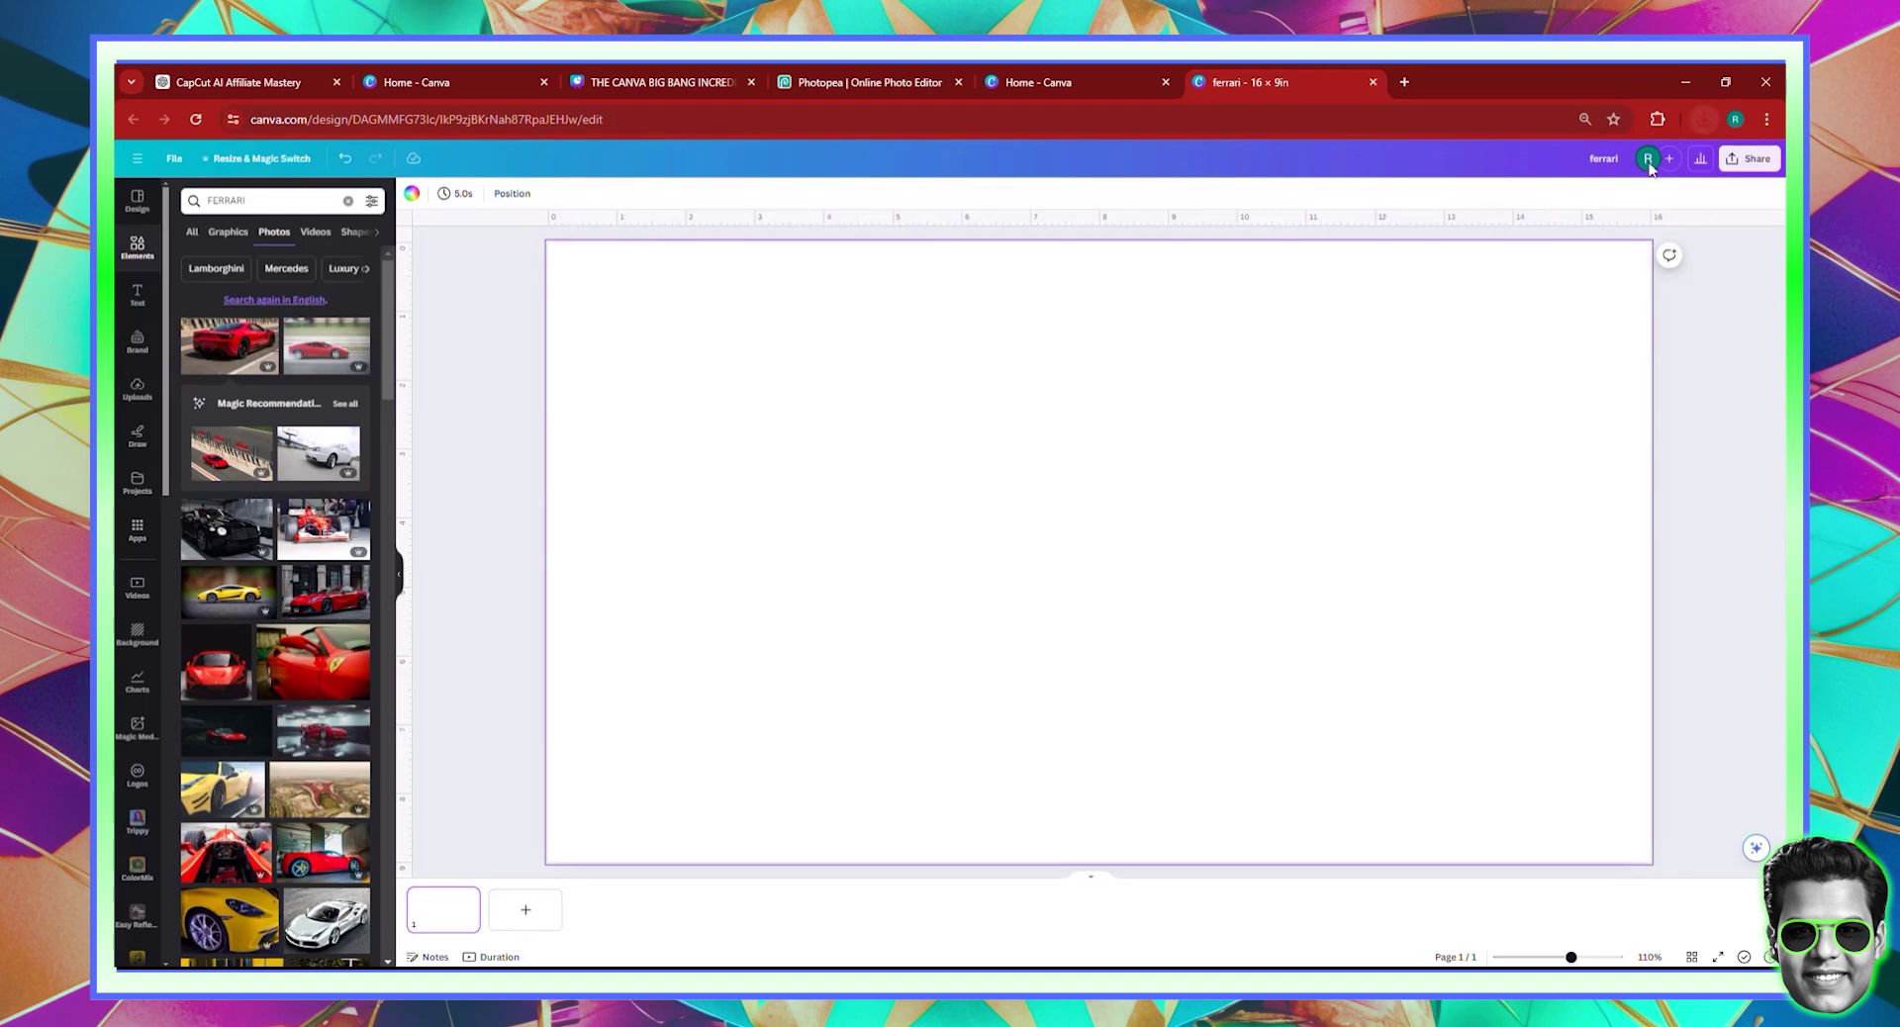
pyautogui.moveTo(1525, 198); pyautogui.dragTo(1153, 524)
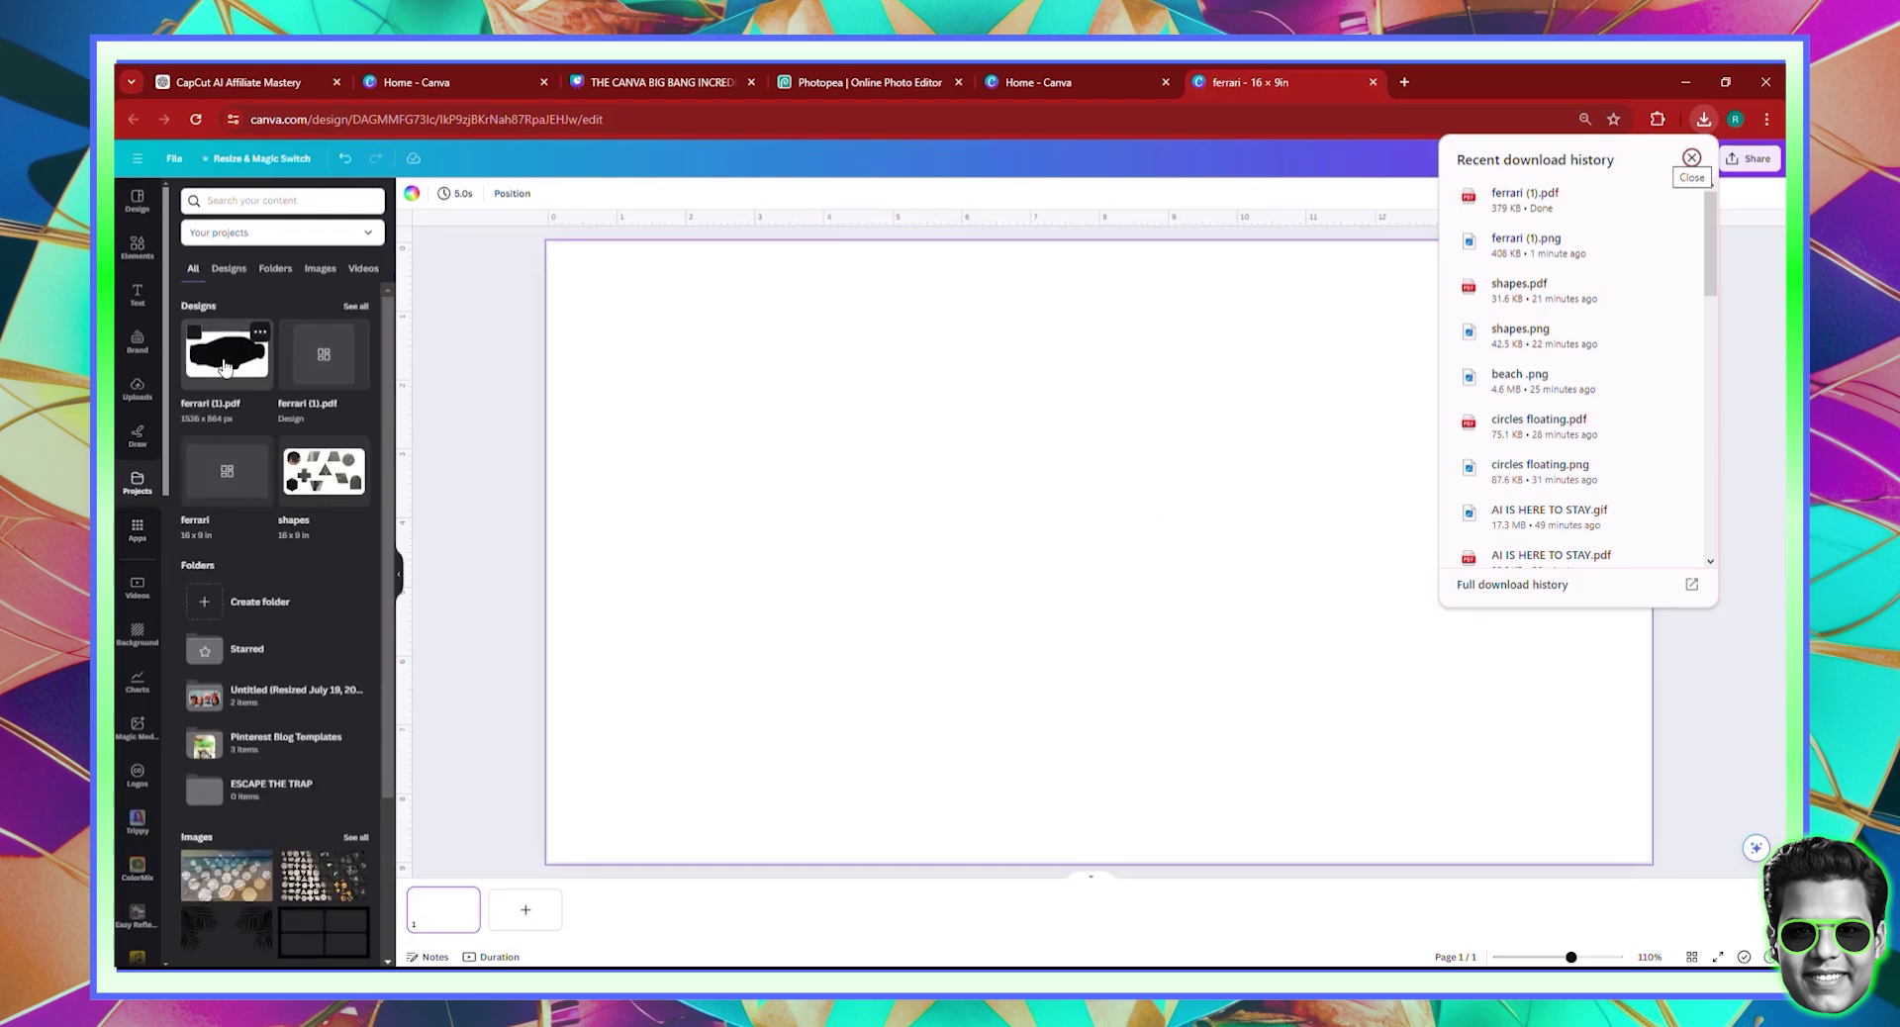
pyautogui.click(226, 368)
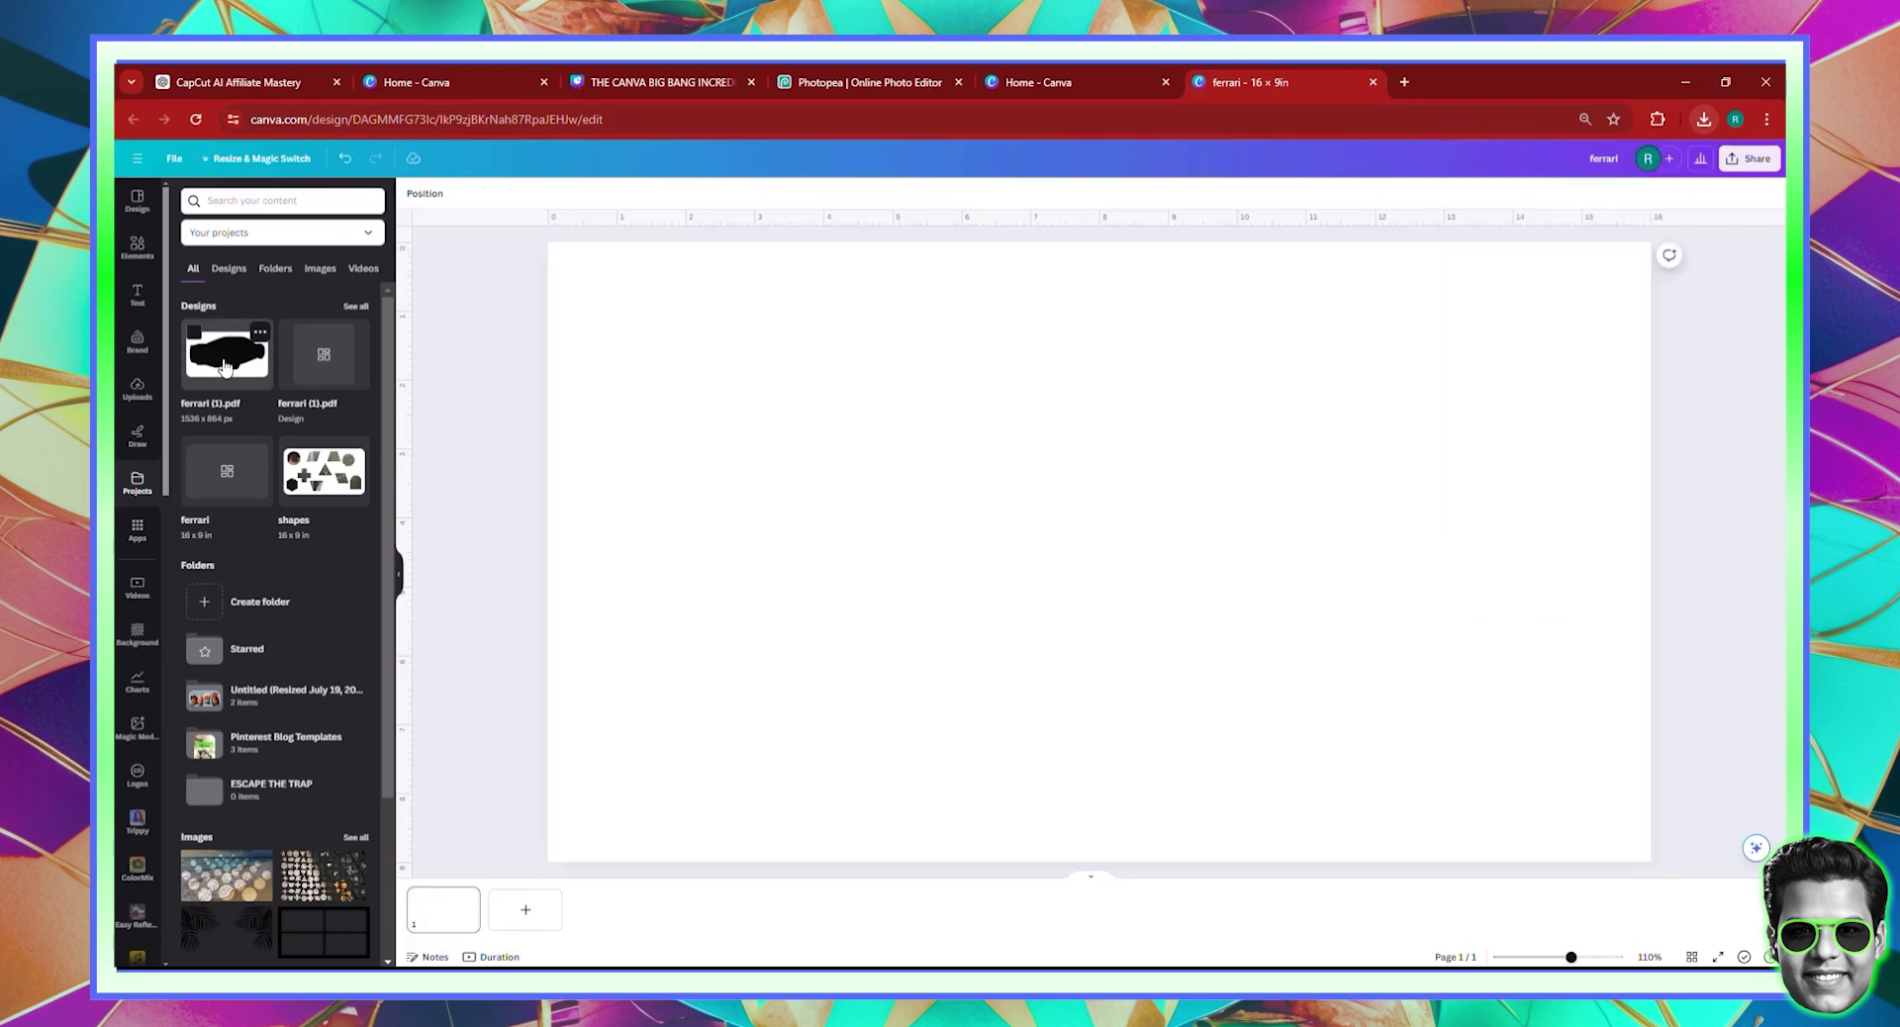
# - Detach the black image from the car-shaped frame and delete it, leaving the empty frame
pyautogui.rightClick(916, 559)
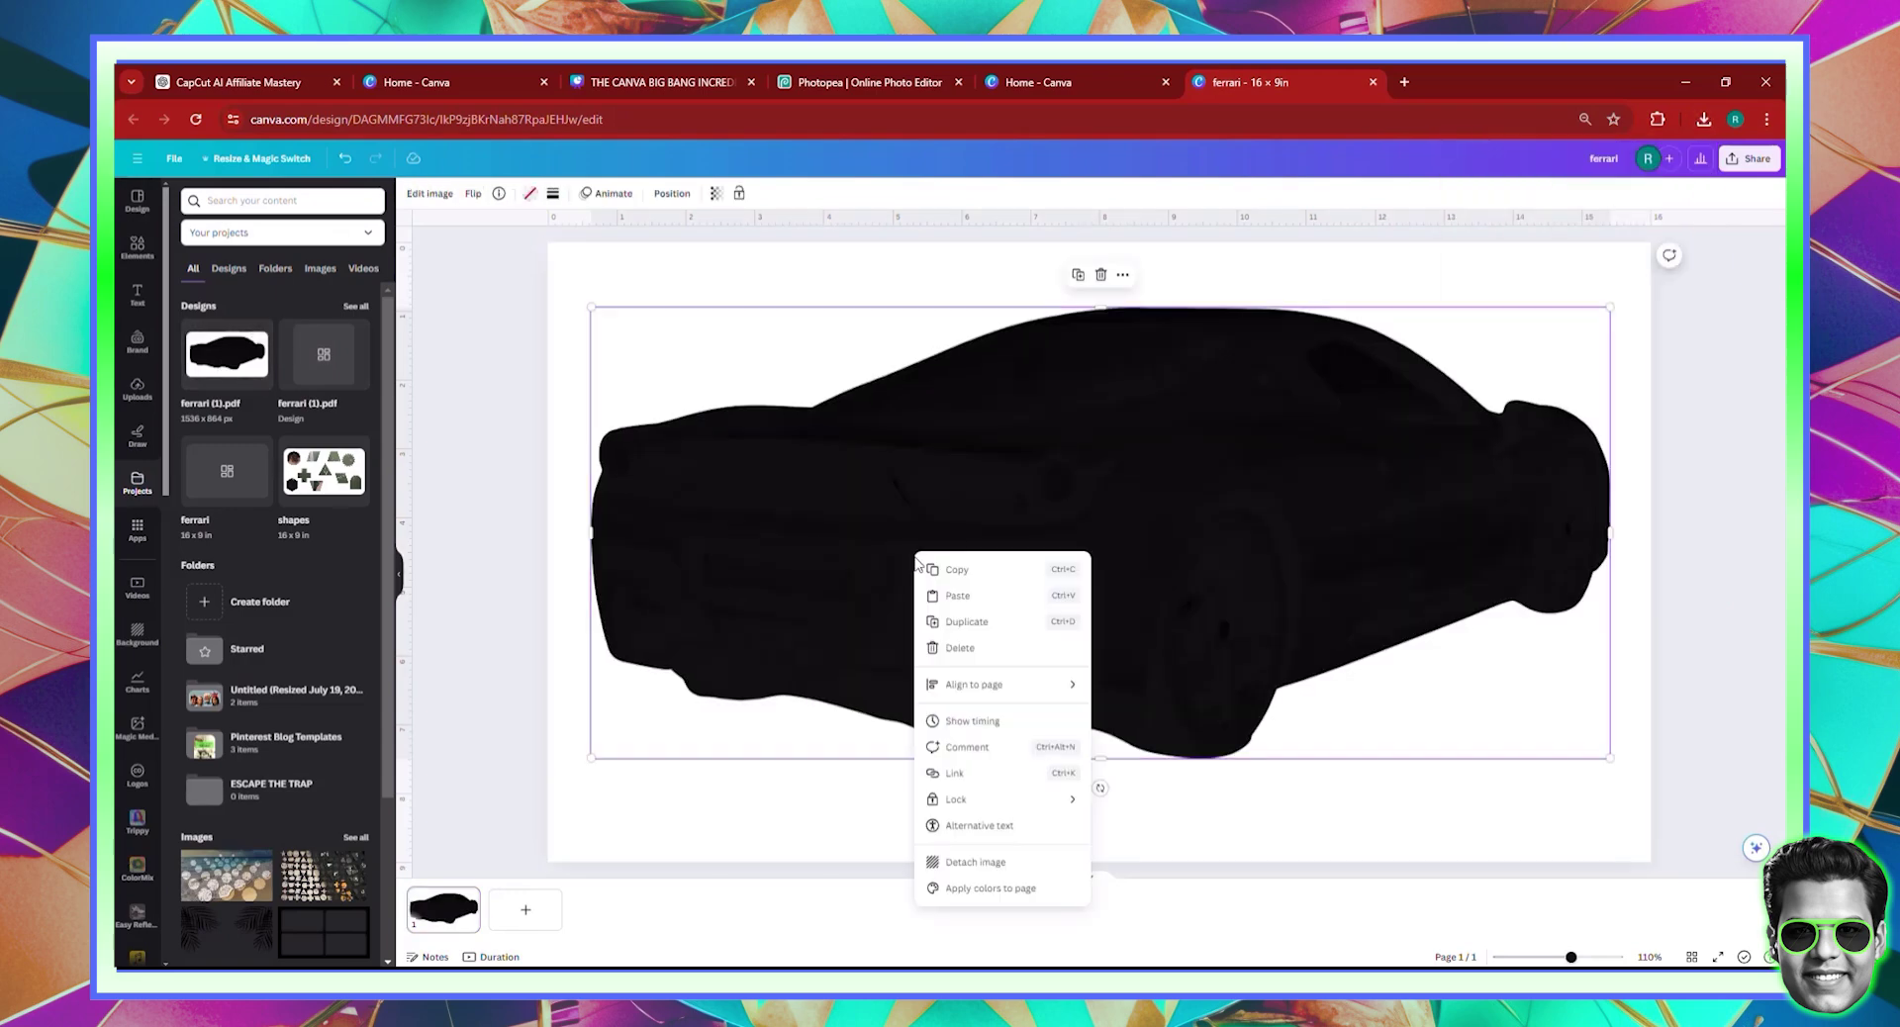
pyautogui.click(999, 862)
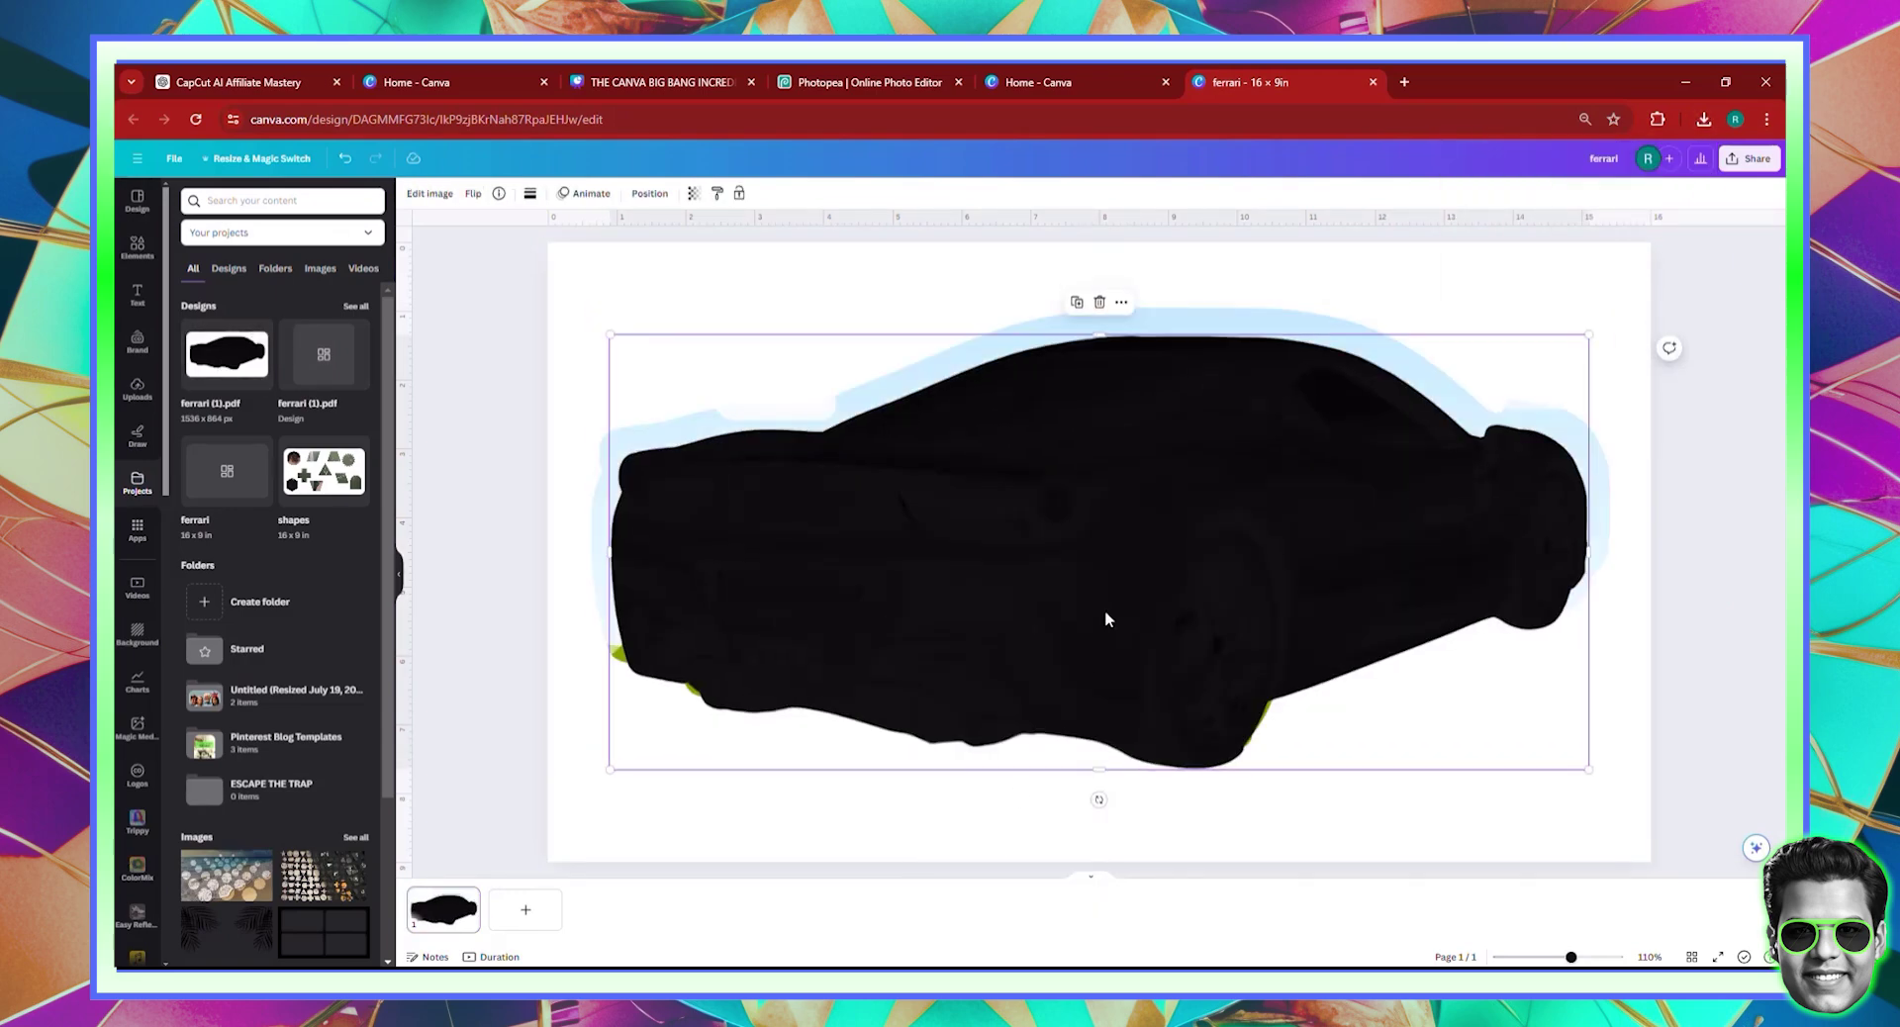
pyautogui.press('Delete')
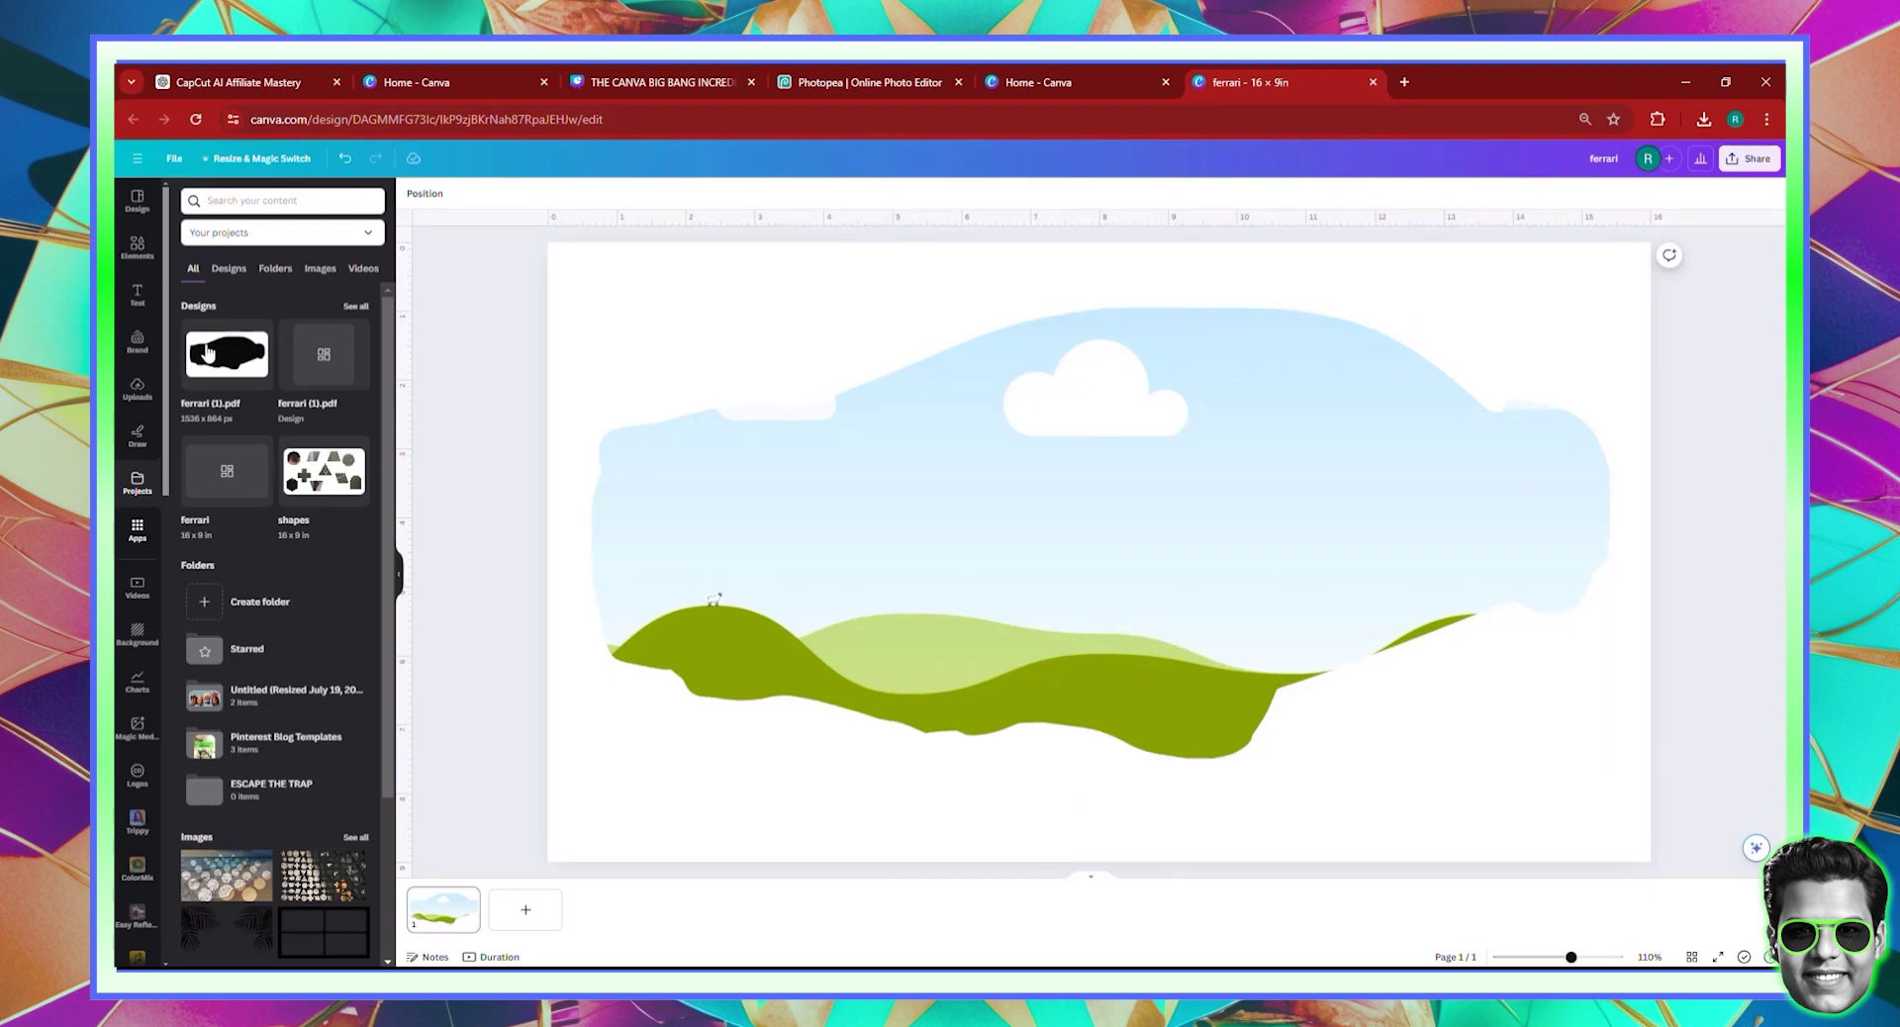
# - Insert the red Ferrari photo from the FERRARI photo results and place it inside the car-shaped frame
pyautogui.click(136, 261)
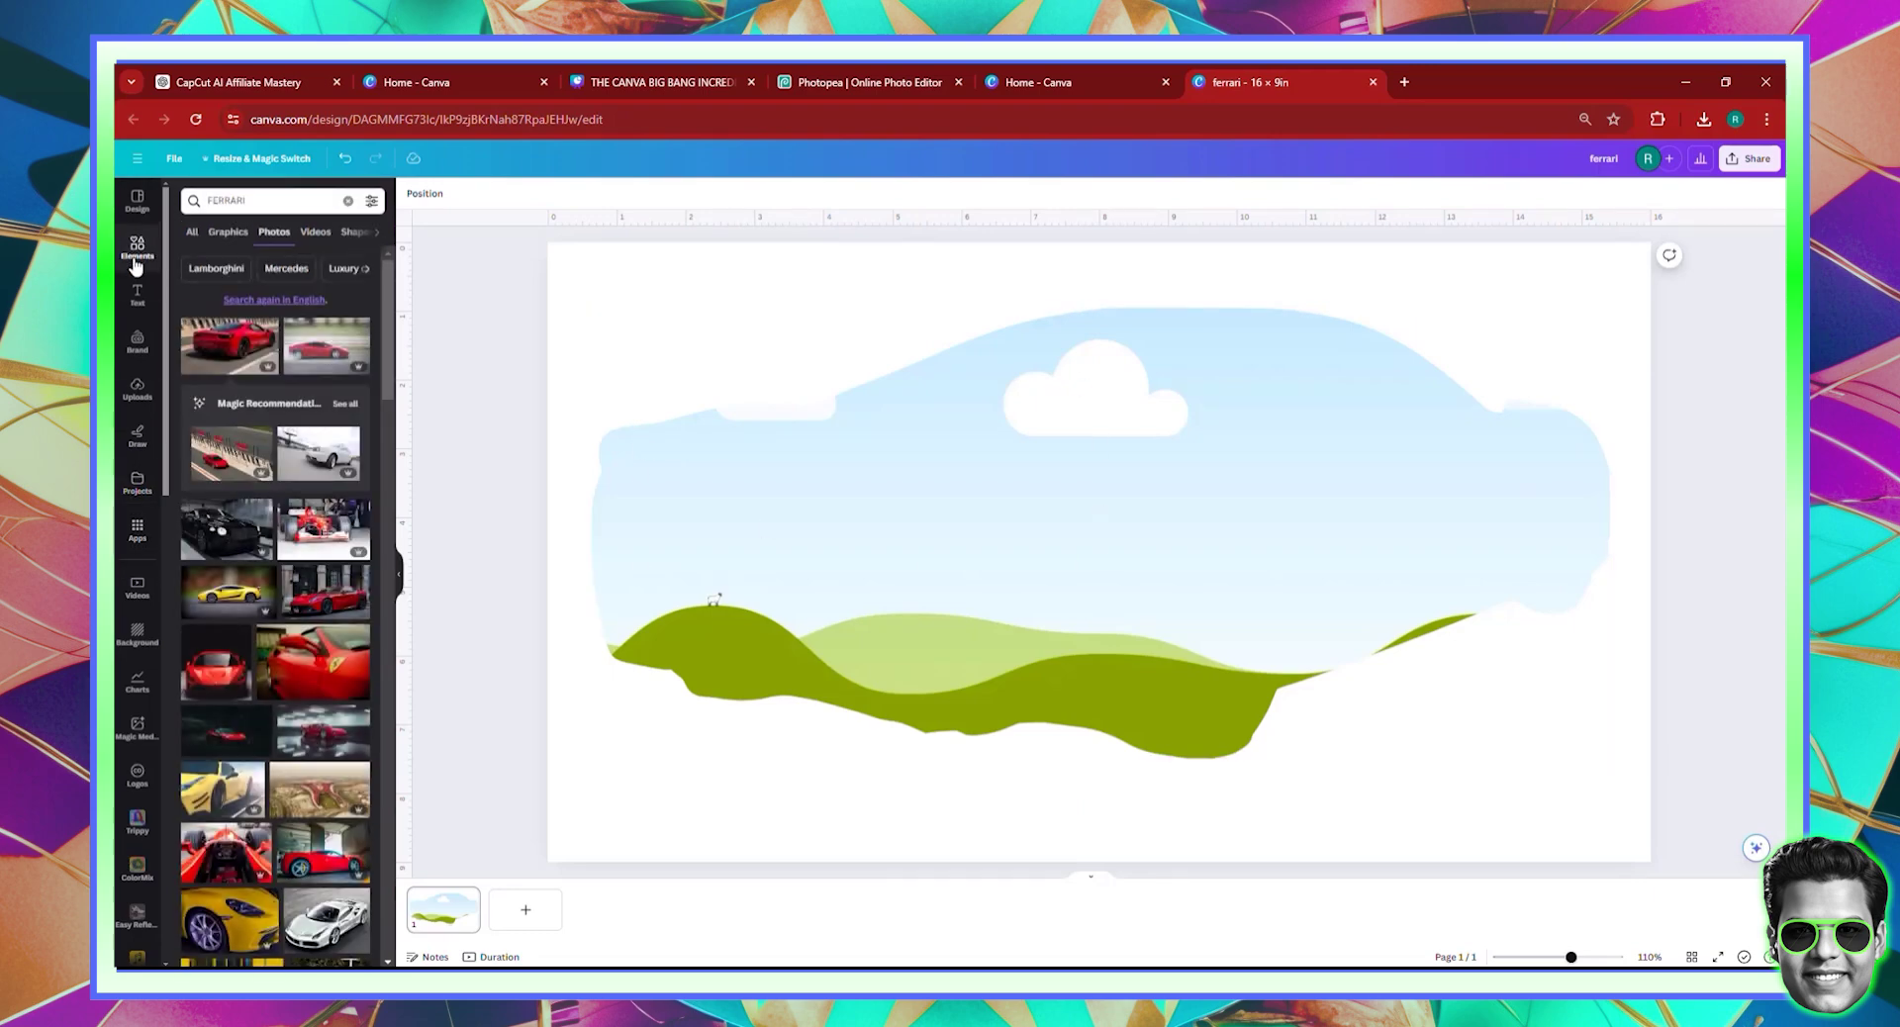
pyautogui.click(219, 354)
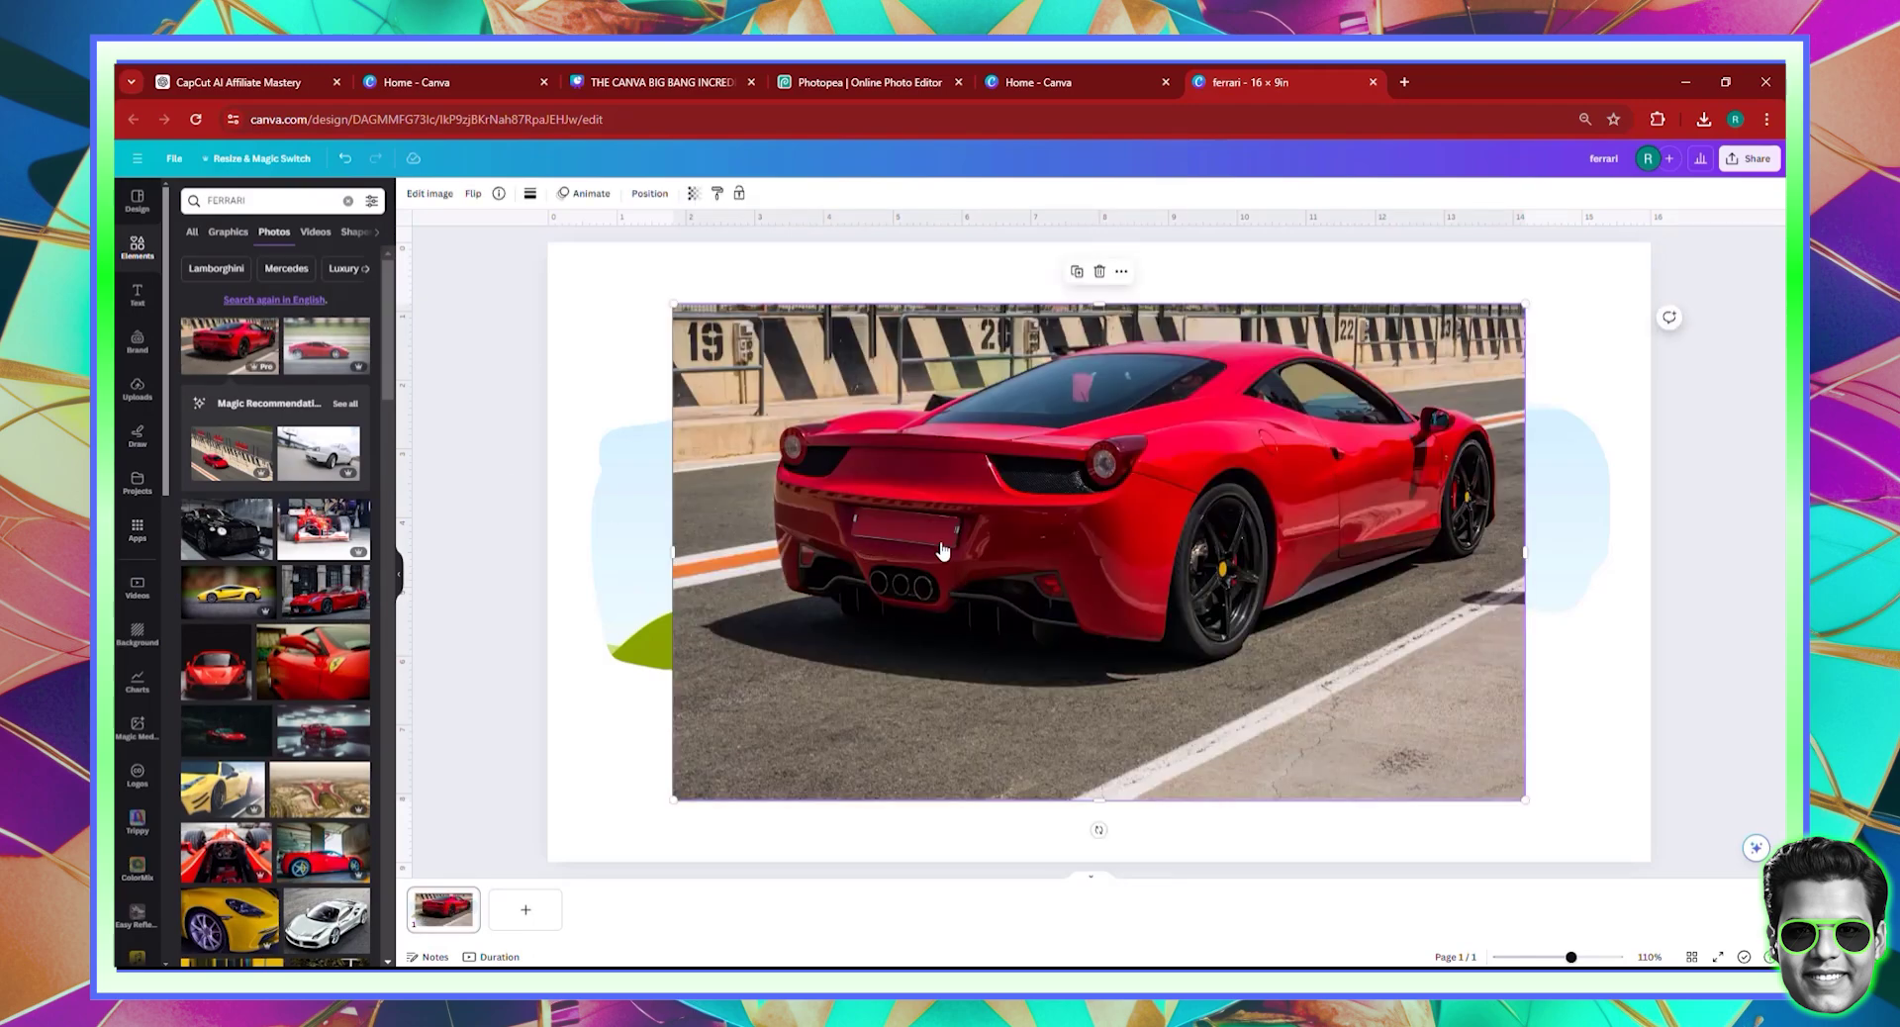
pyautogui.moveTo(804, 603); pyautogui.dragTo(1006, 544)
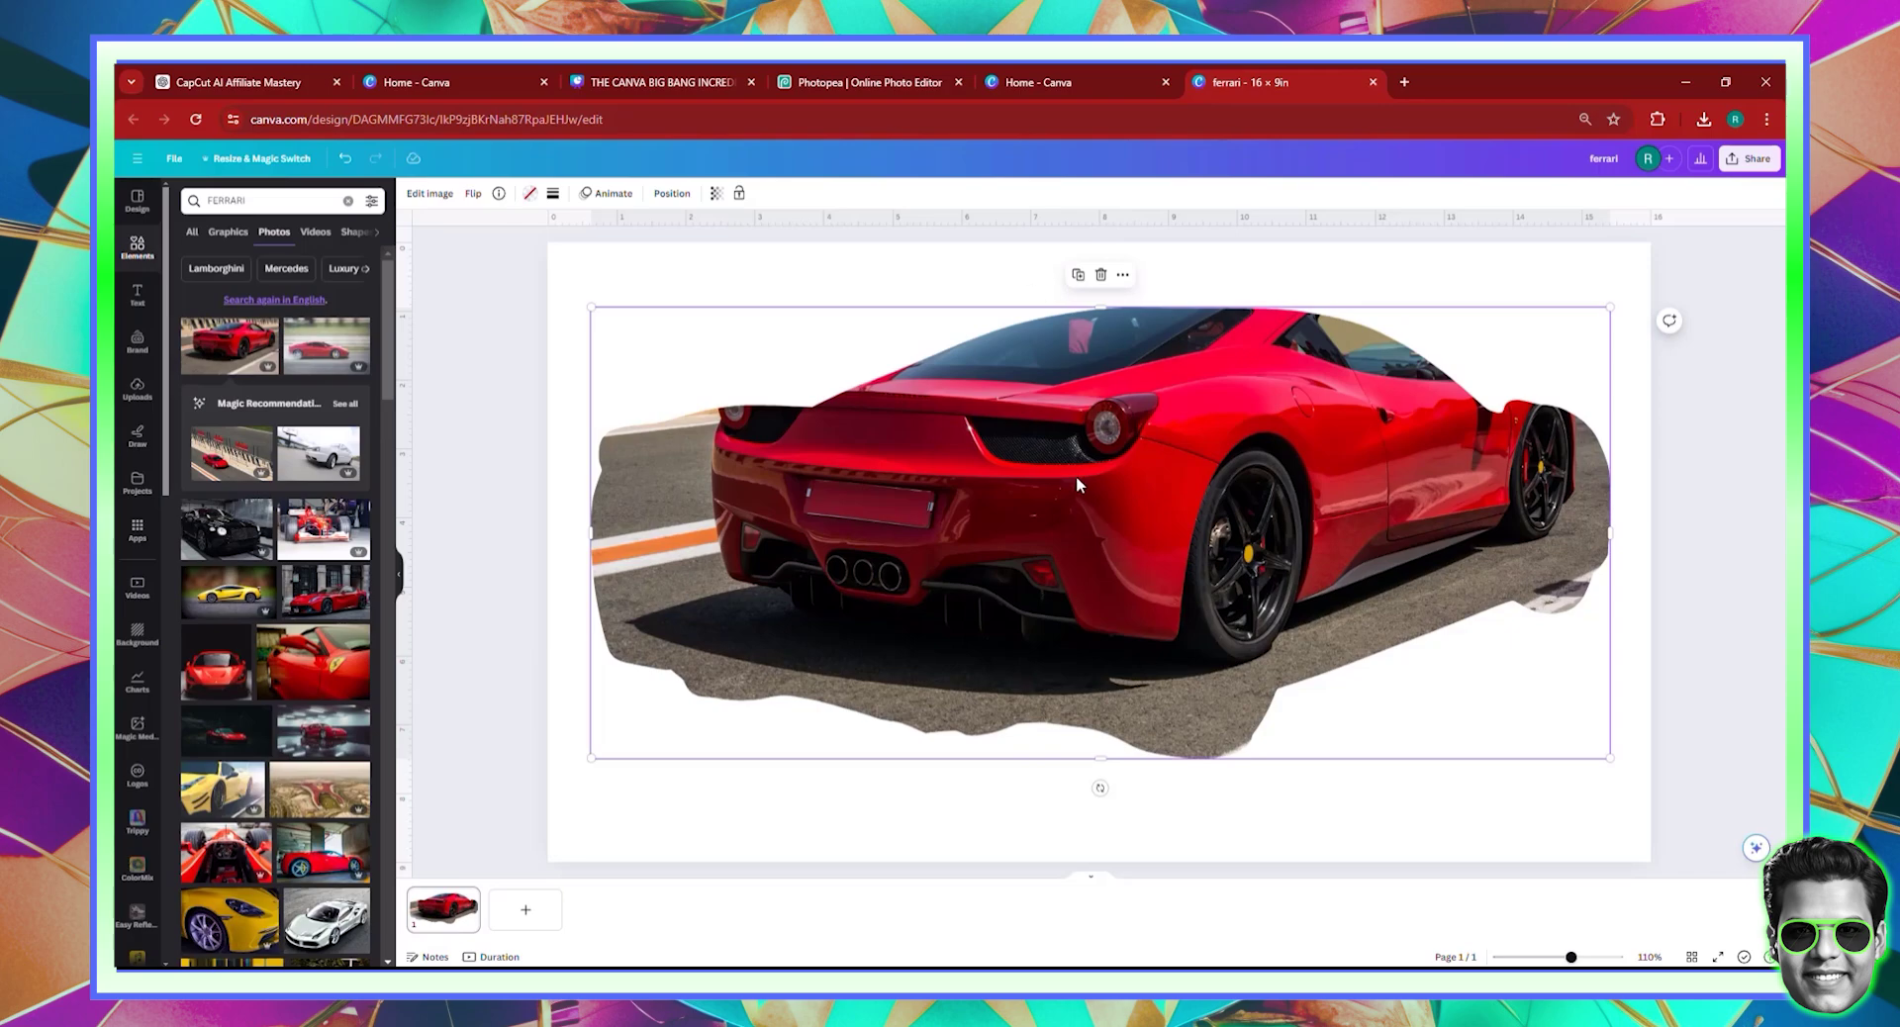
# - Reposition the Ferrari photo lower inside the frame so the car's roof shows within the shape
pyautogui.click(870, 802)
pyautogui.click(998, 591)
pyautogui.doubleClick(1158, 469)
pyautogui.moveTo(1076, 467); pyautogui.dragTo(1051, 523)
pyautogui.click(1717, 533)
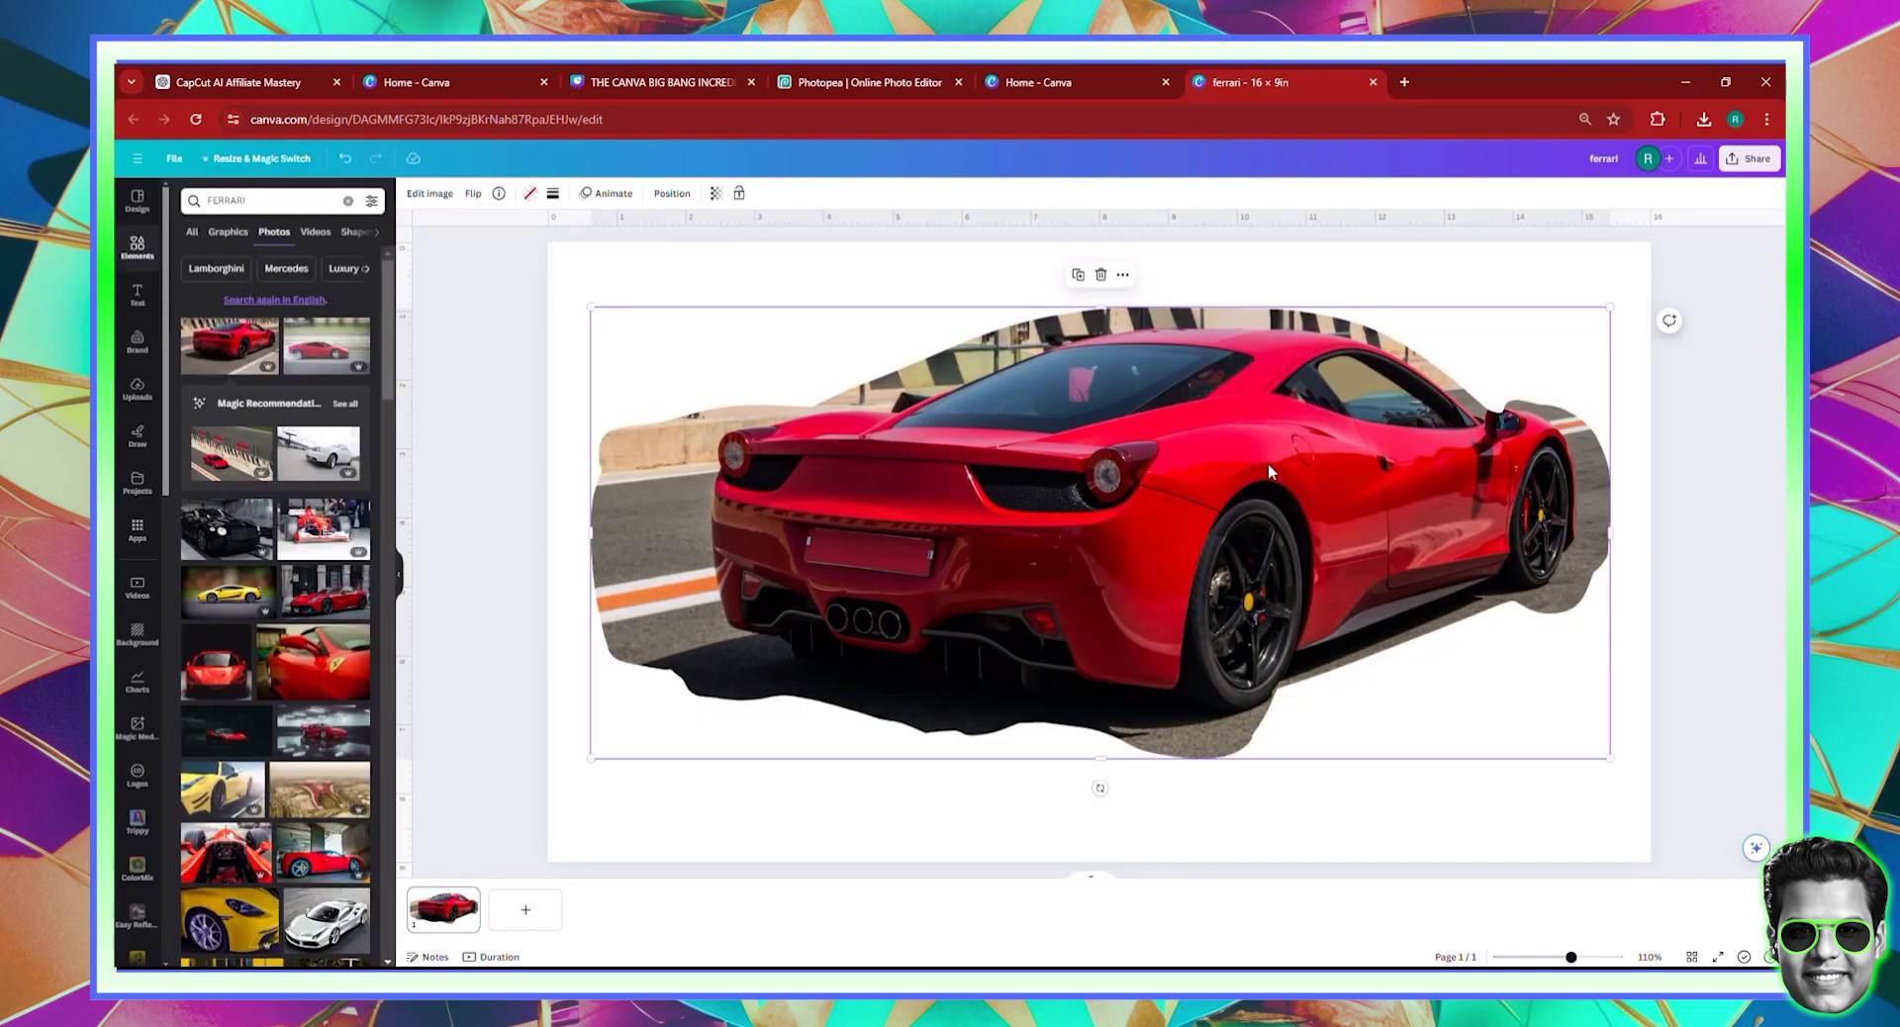
pyautogui.rightClick(1096, 509)
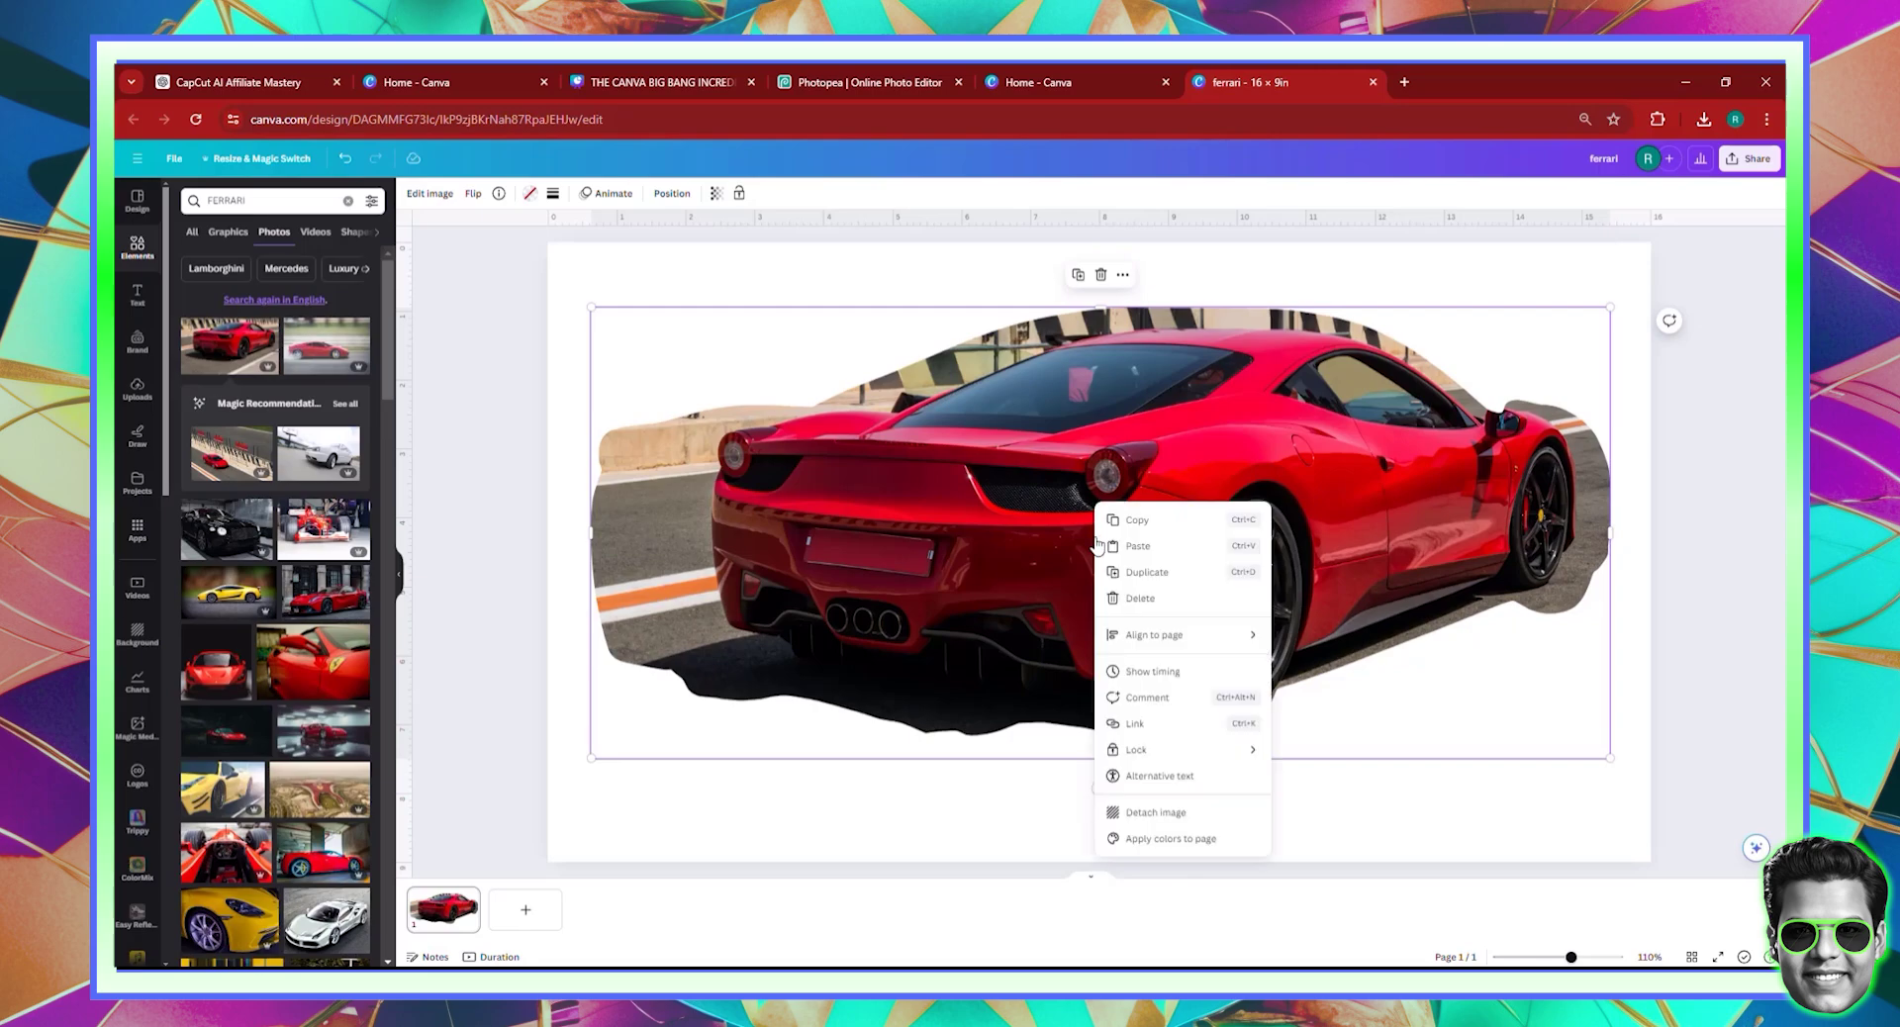
pyautogui.click(318, 240)
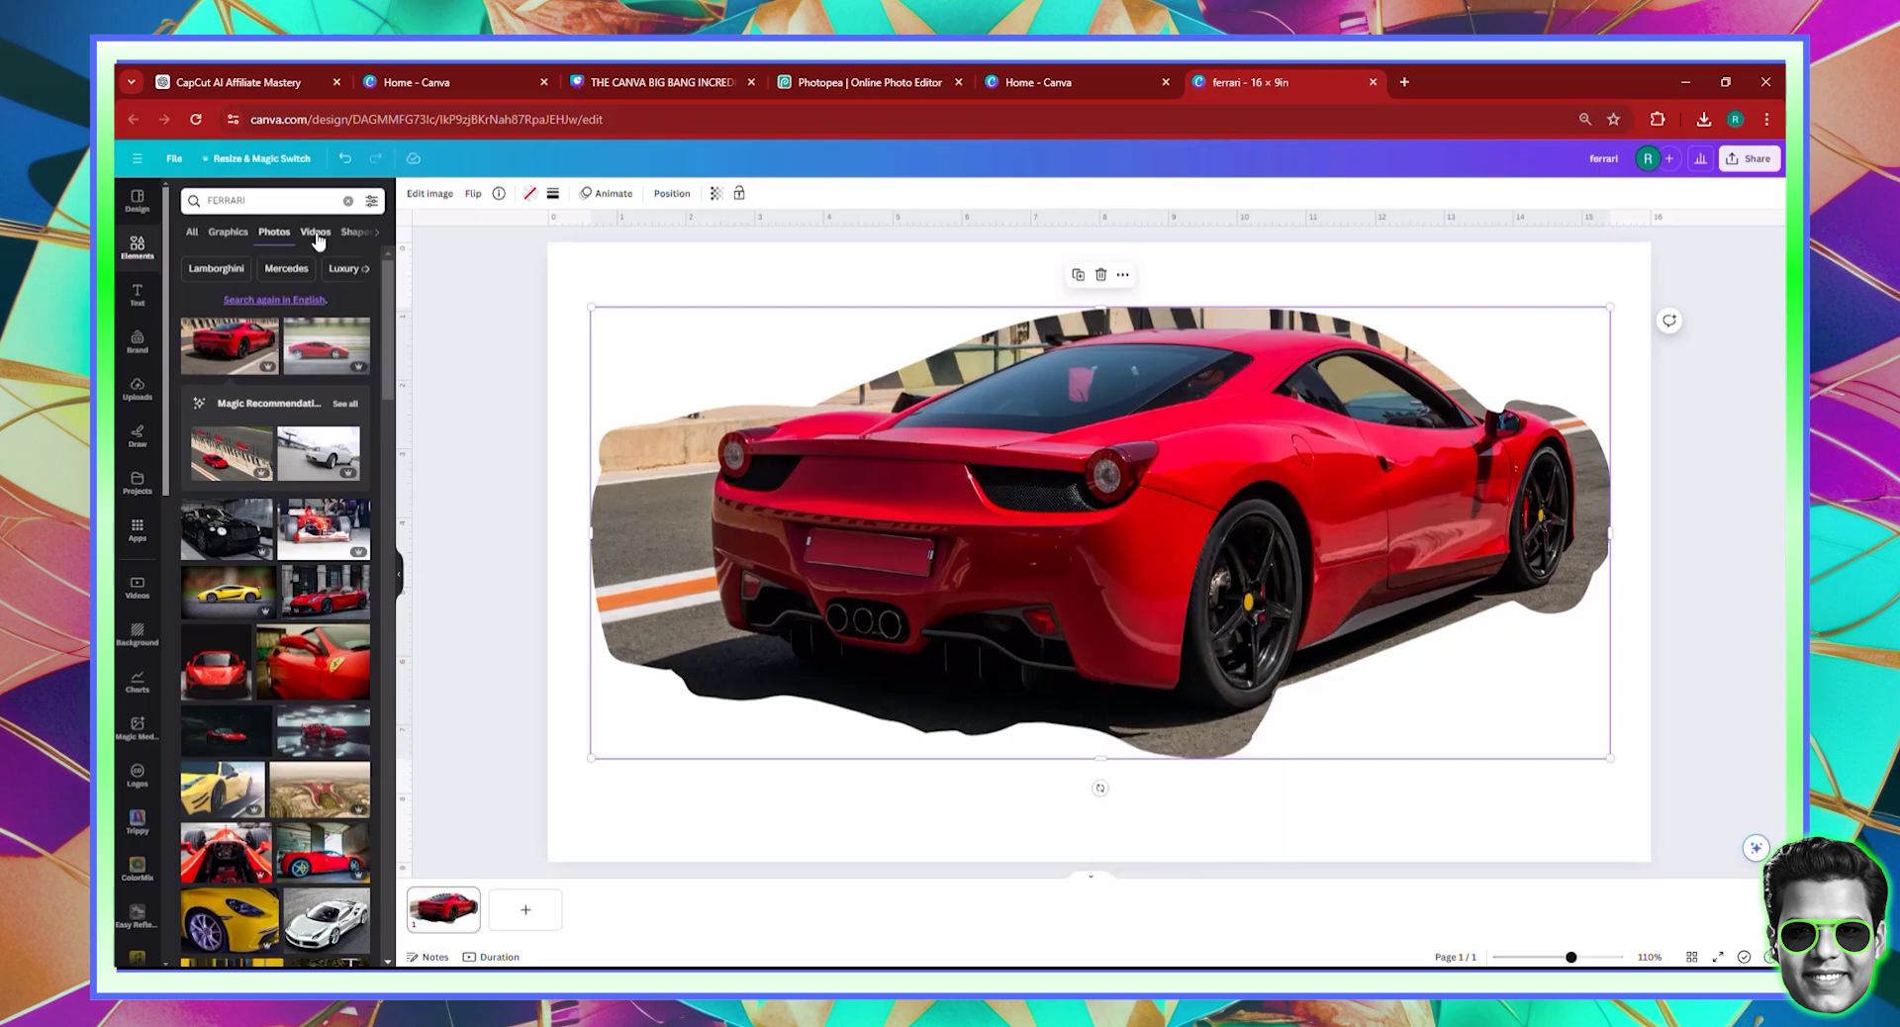
# - Search the video elements for RACING CAR
pyautogui.click(316, 234)
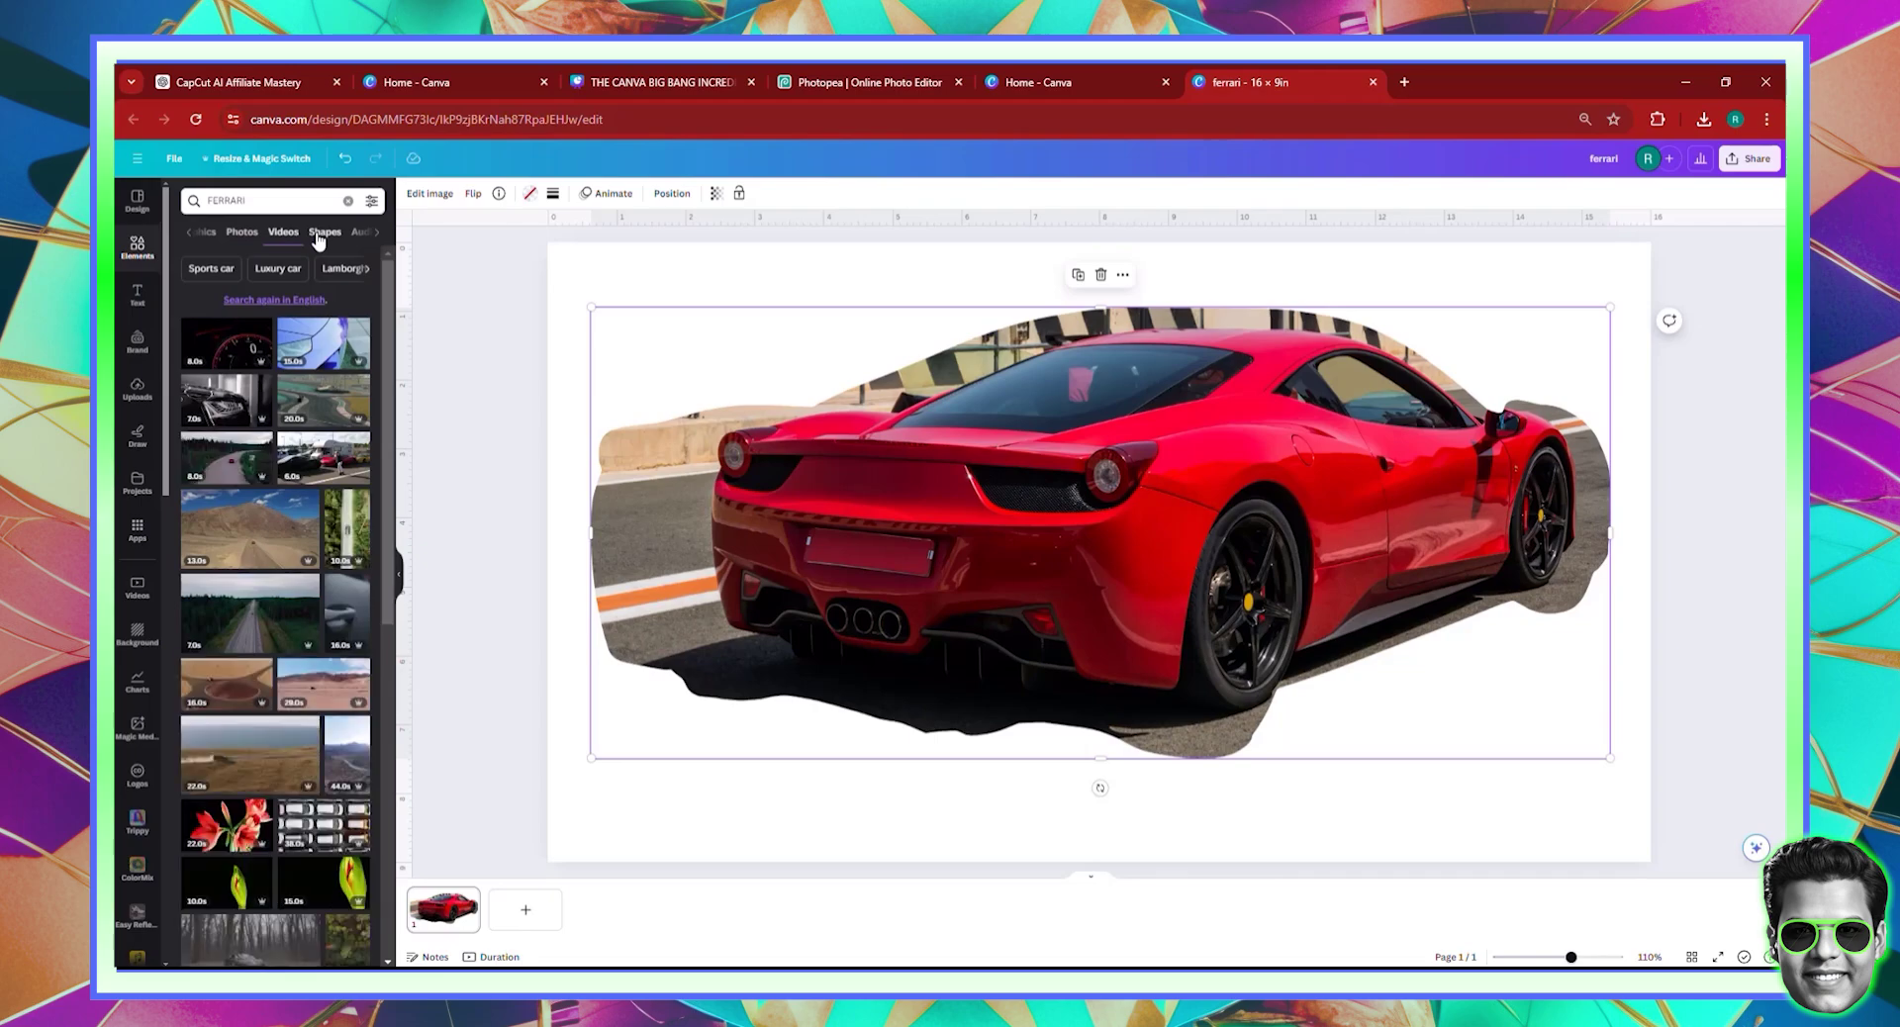
pyautogui.click(268, 201)
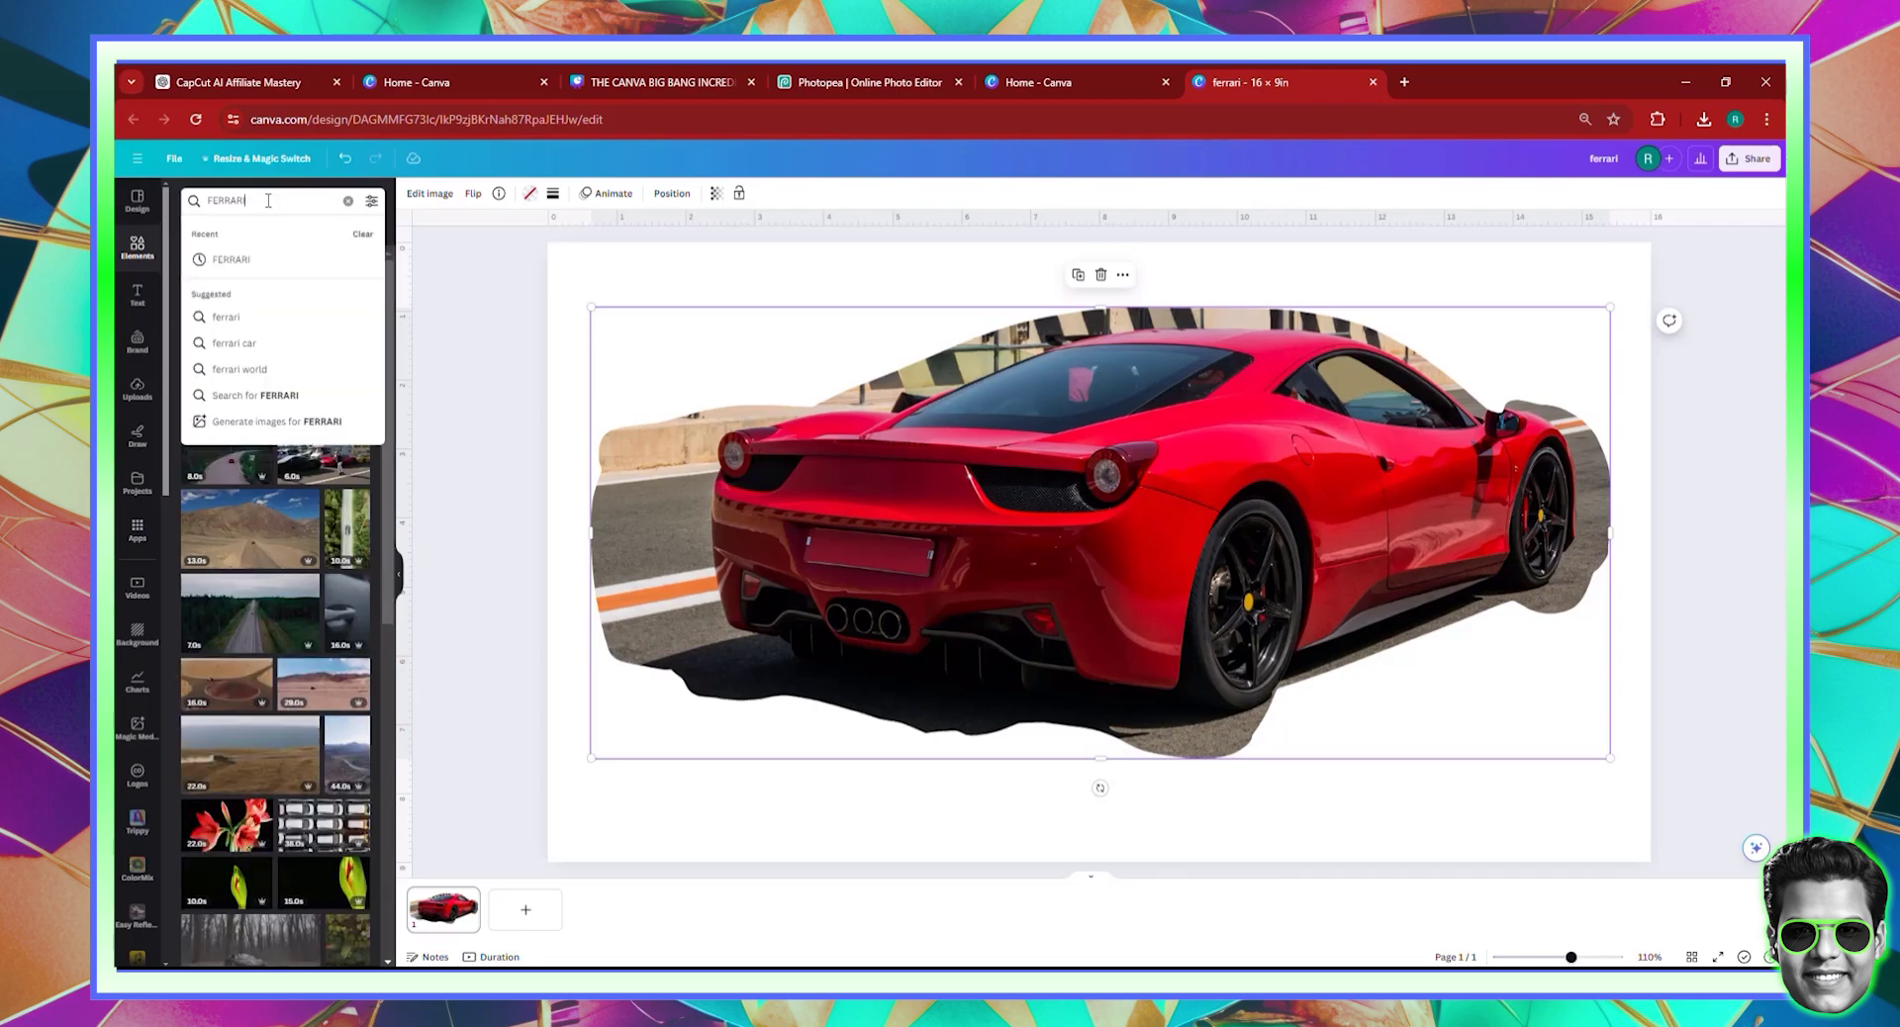
pyautogui.write('RACING')
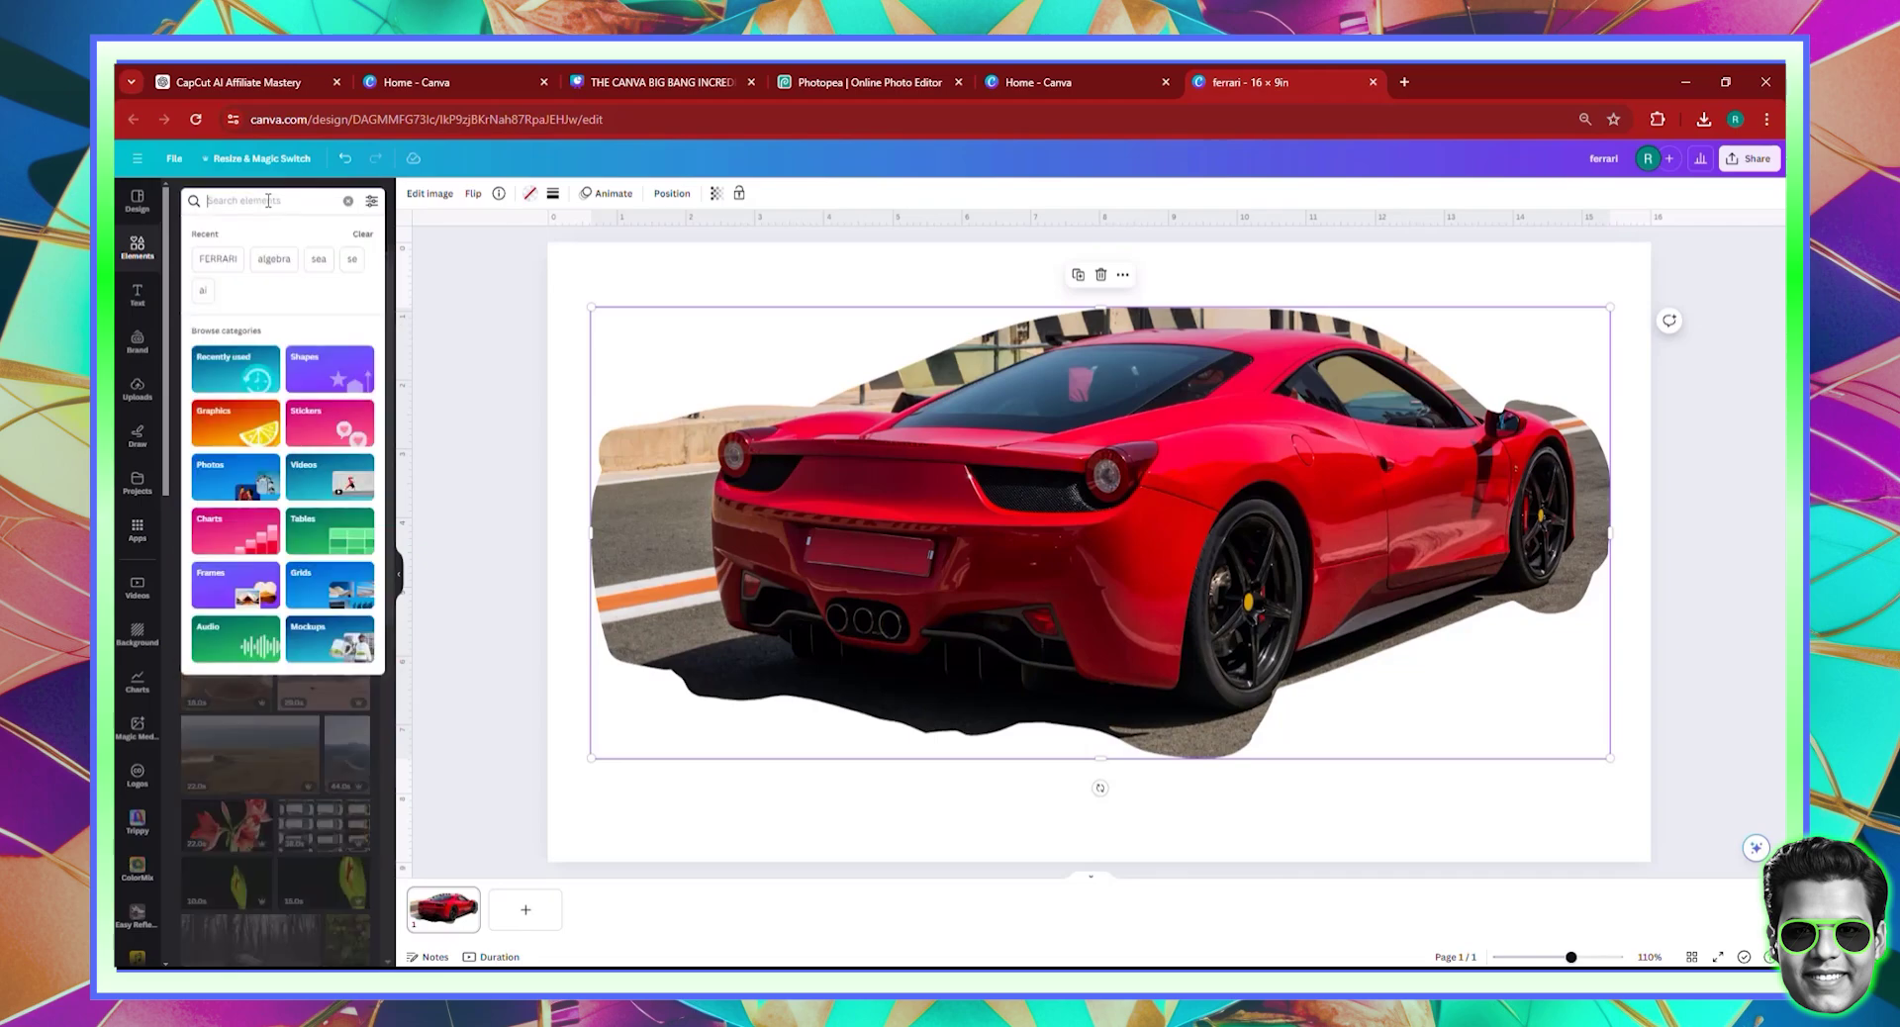
pyautogui.write(' CAR')
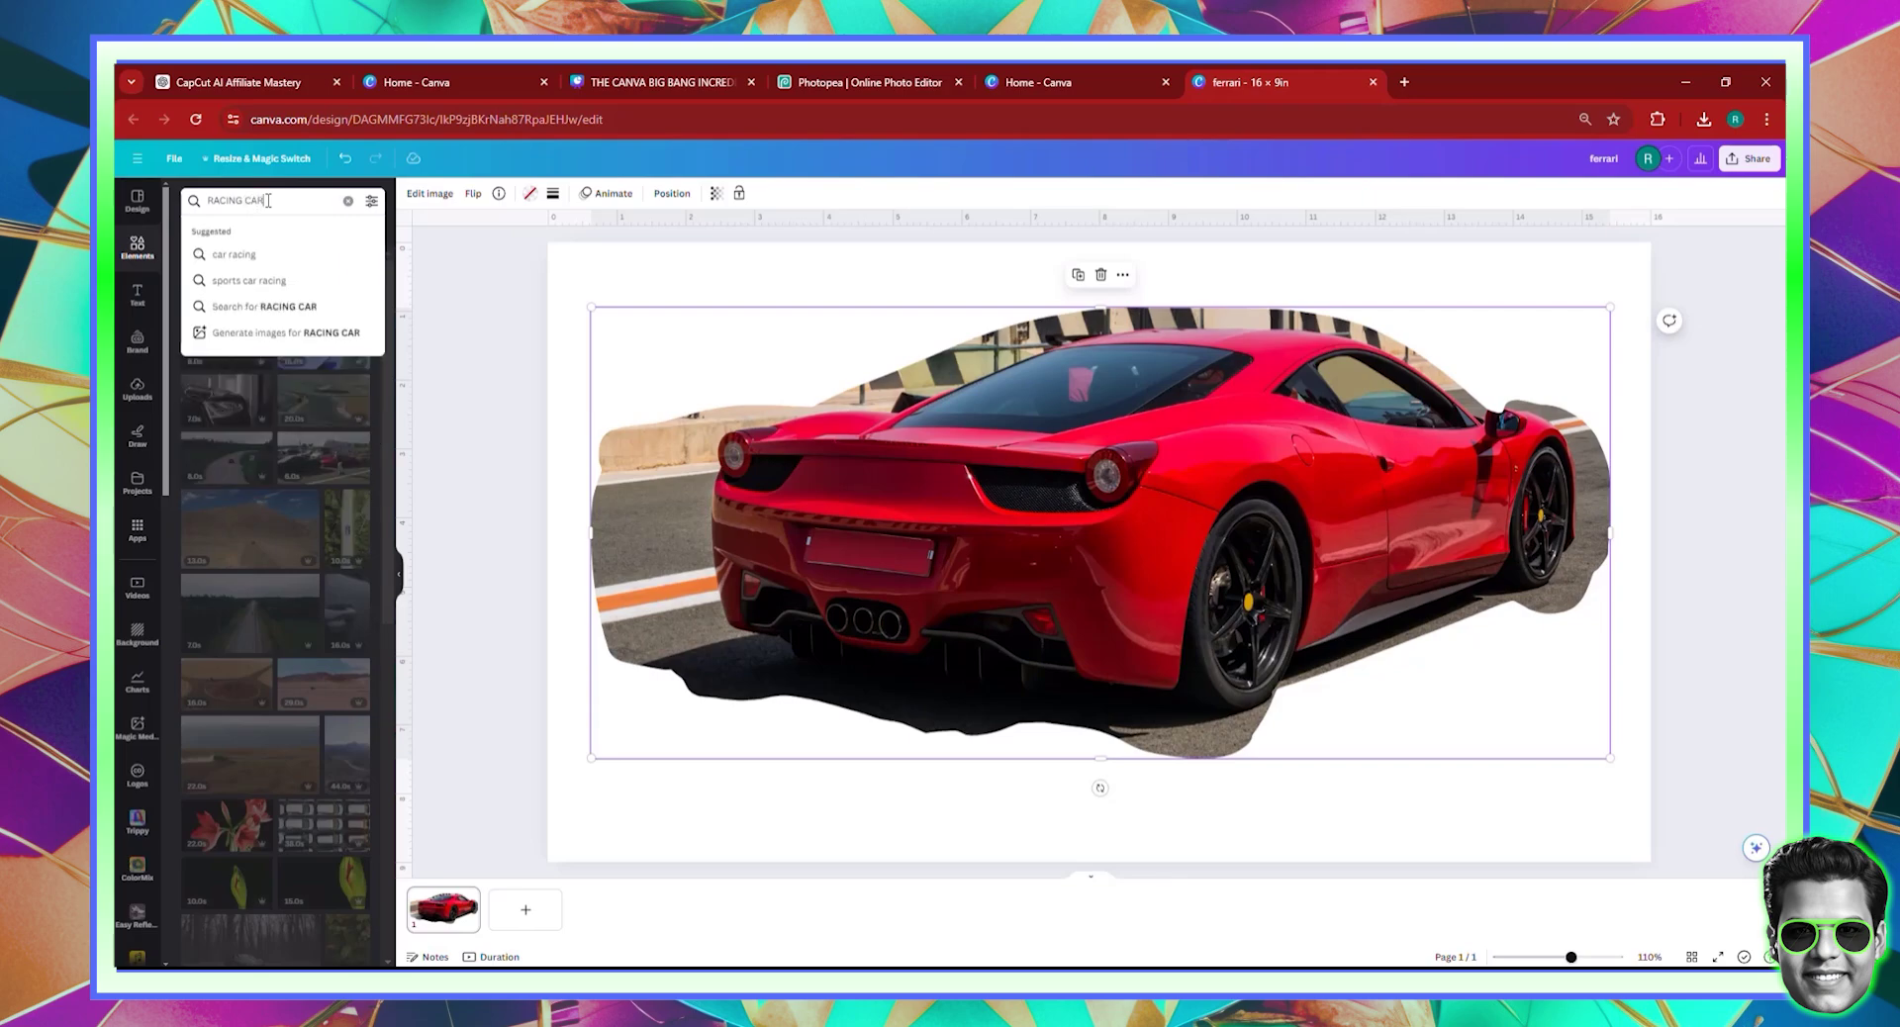
pyautogui.press('Return')
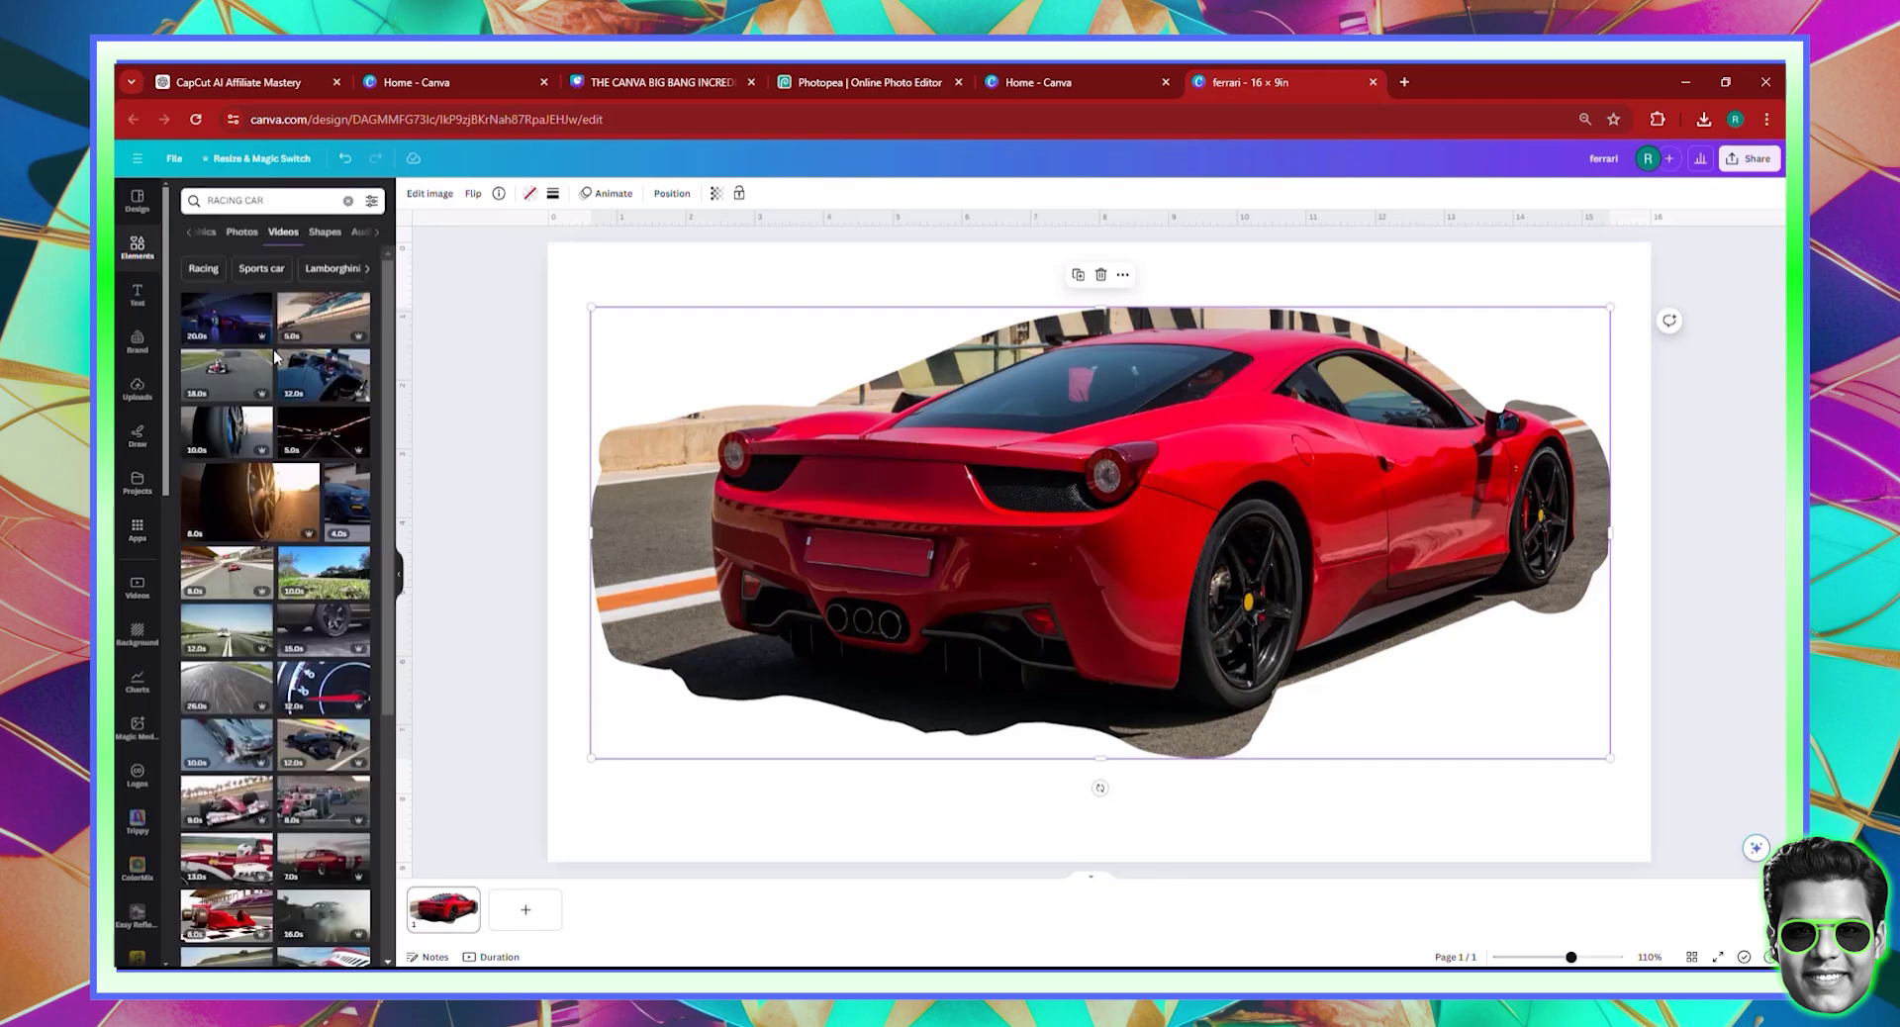
# - Fill the car-shaped frame with the 8.0s close-up wheel video at sunset and preview its playback
pyautogui.click(264, 499)
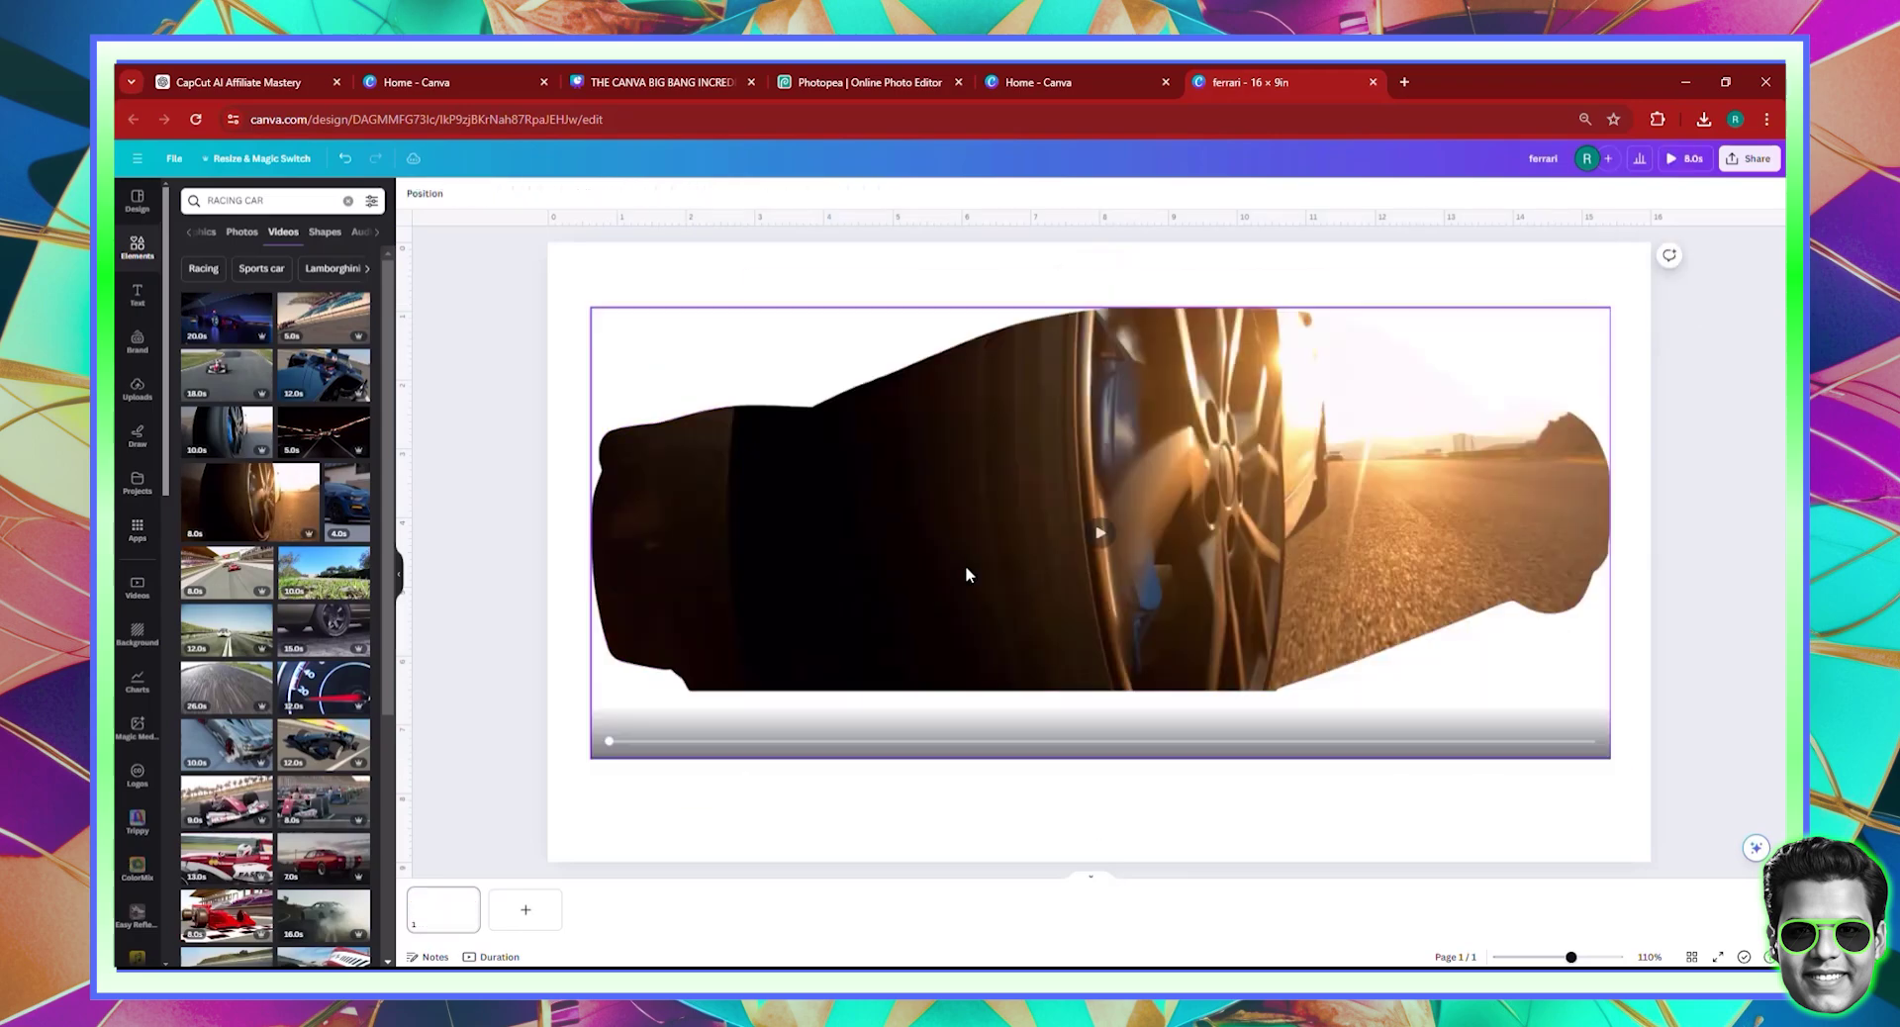
pyautogui.click(1104, 536)
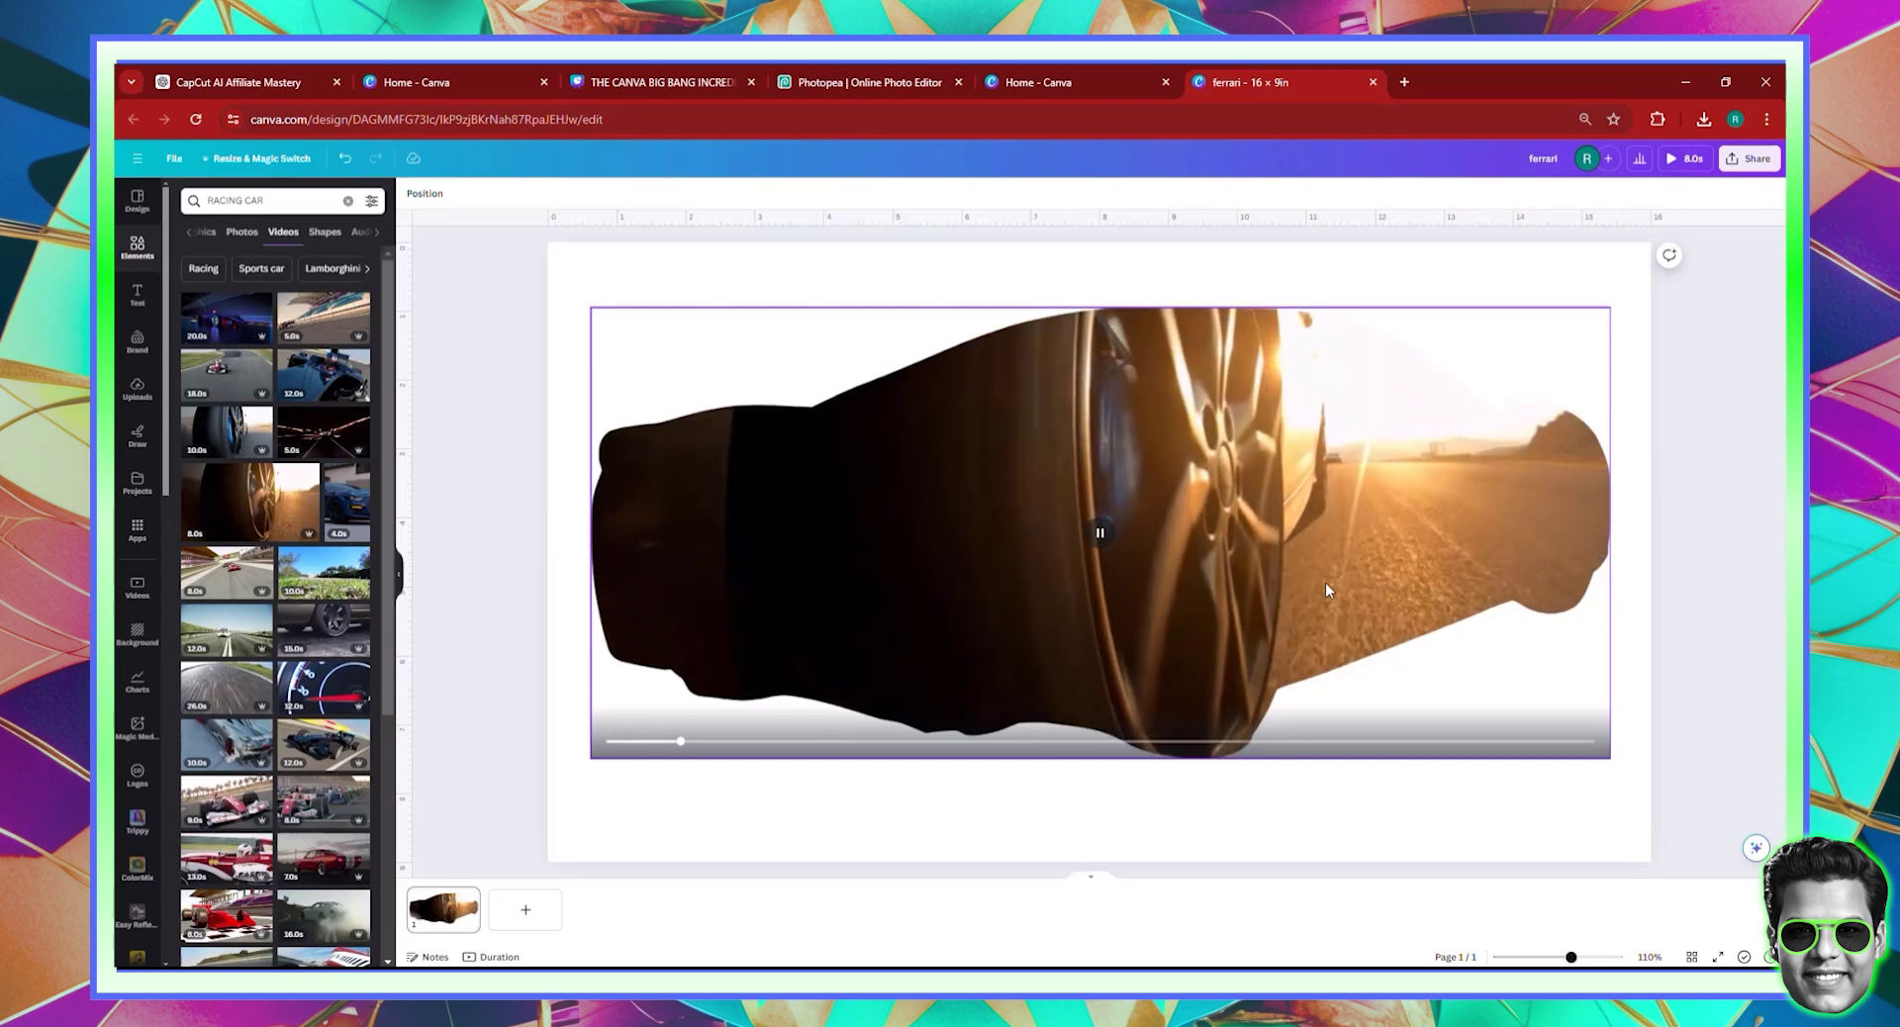
pyautogui.click(1104, 535)
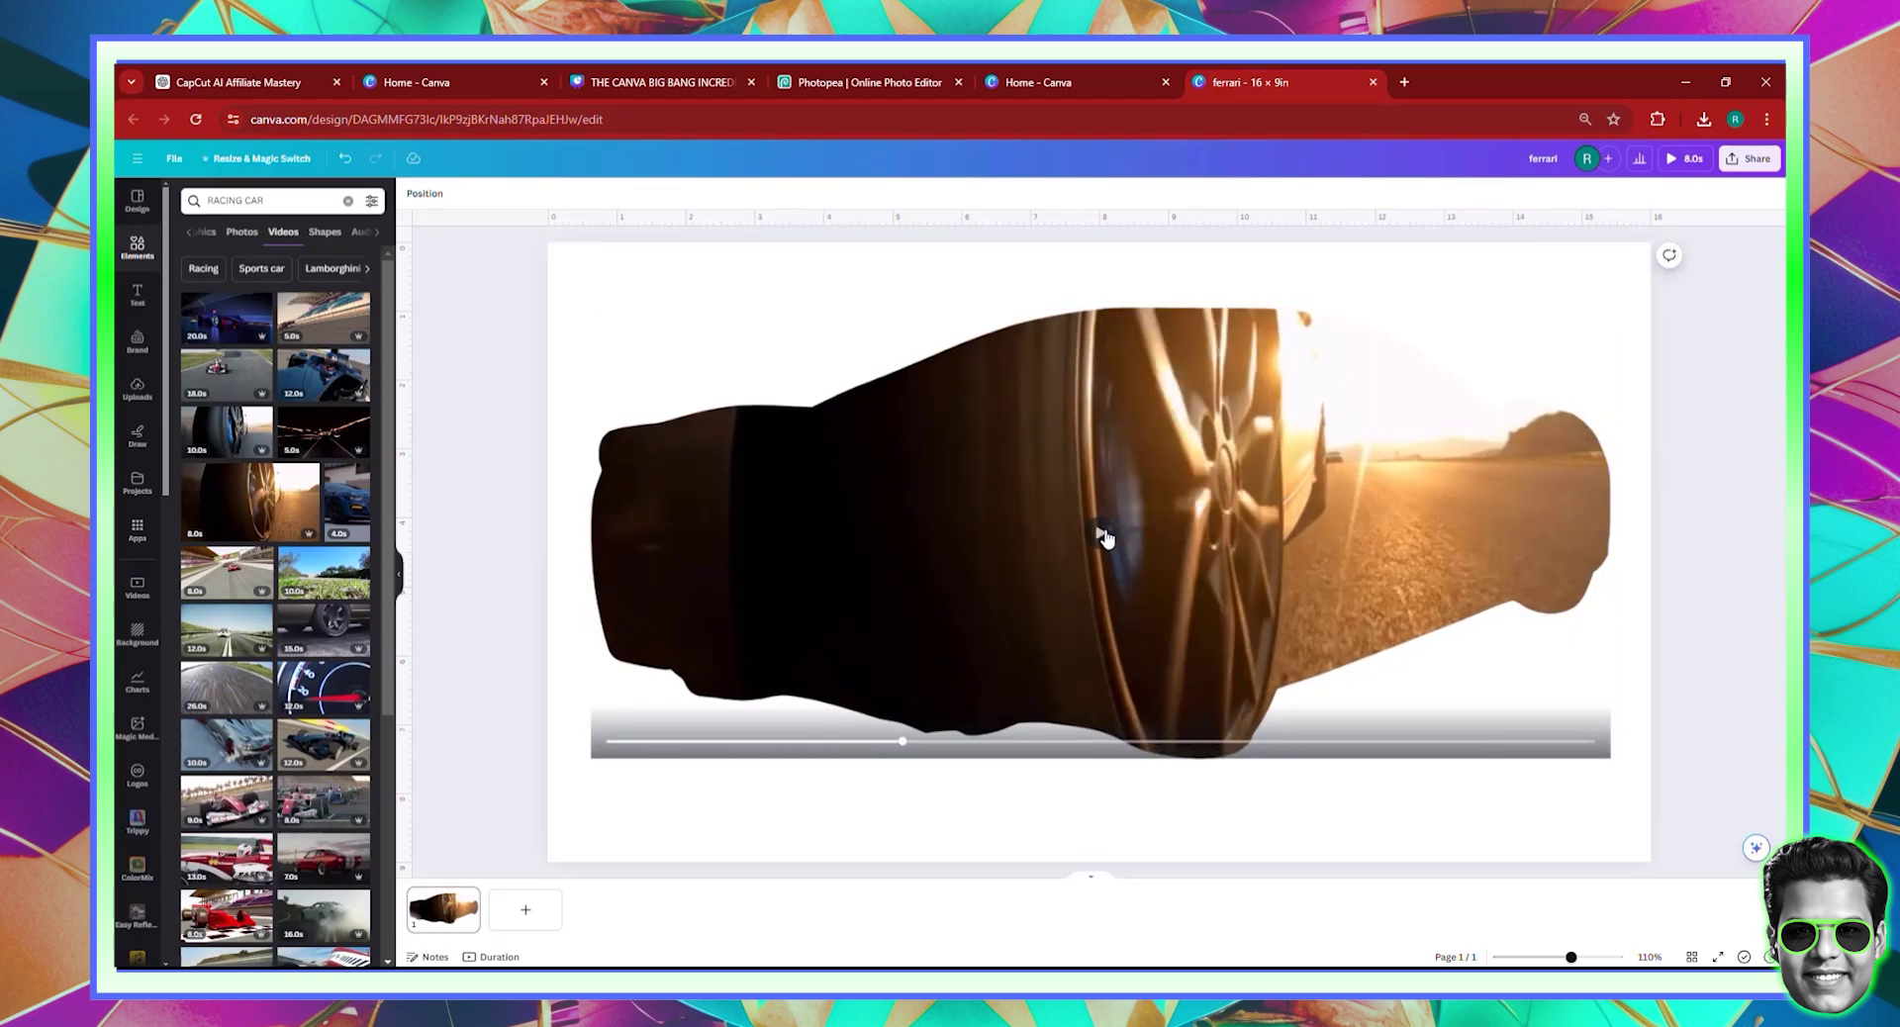
# - Replace the wheel video in the car-shaped frame with the red racing car video from the RACING CAR results
pyautogui.click(441, 921)
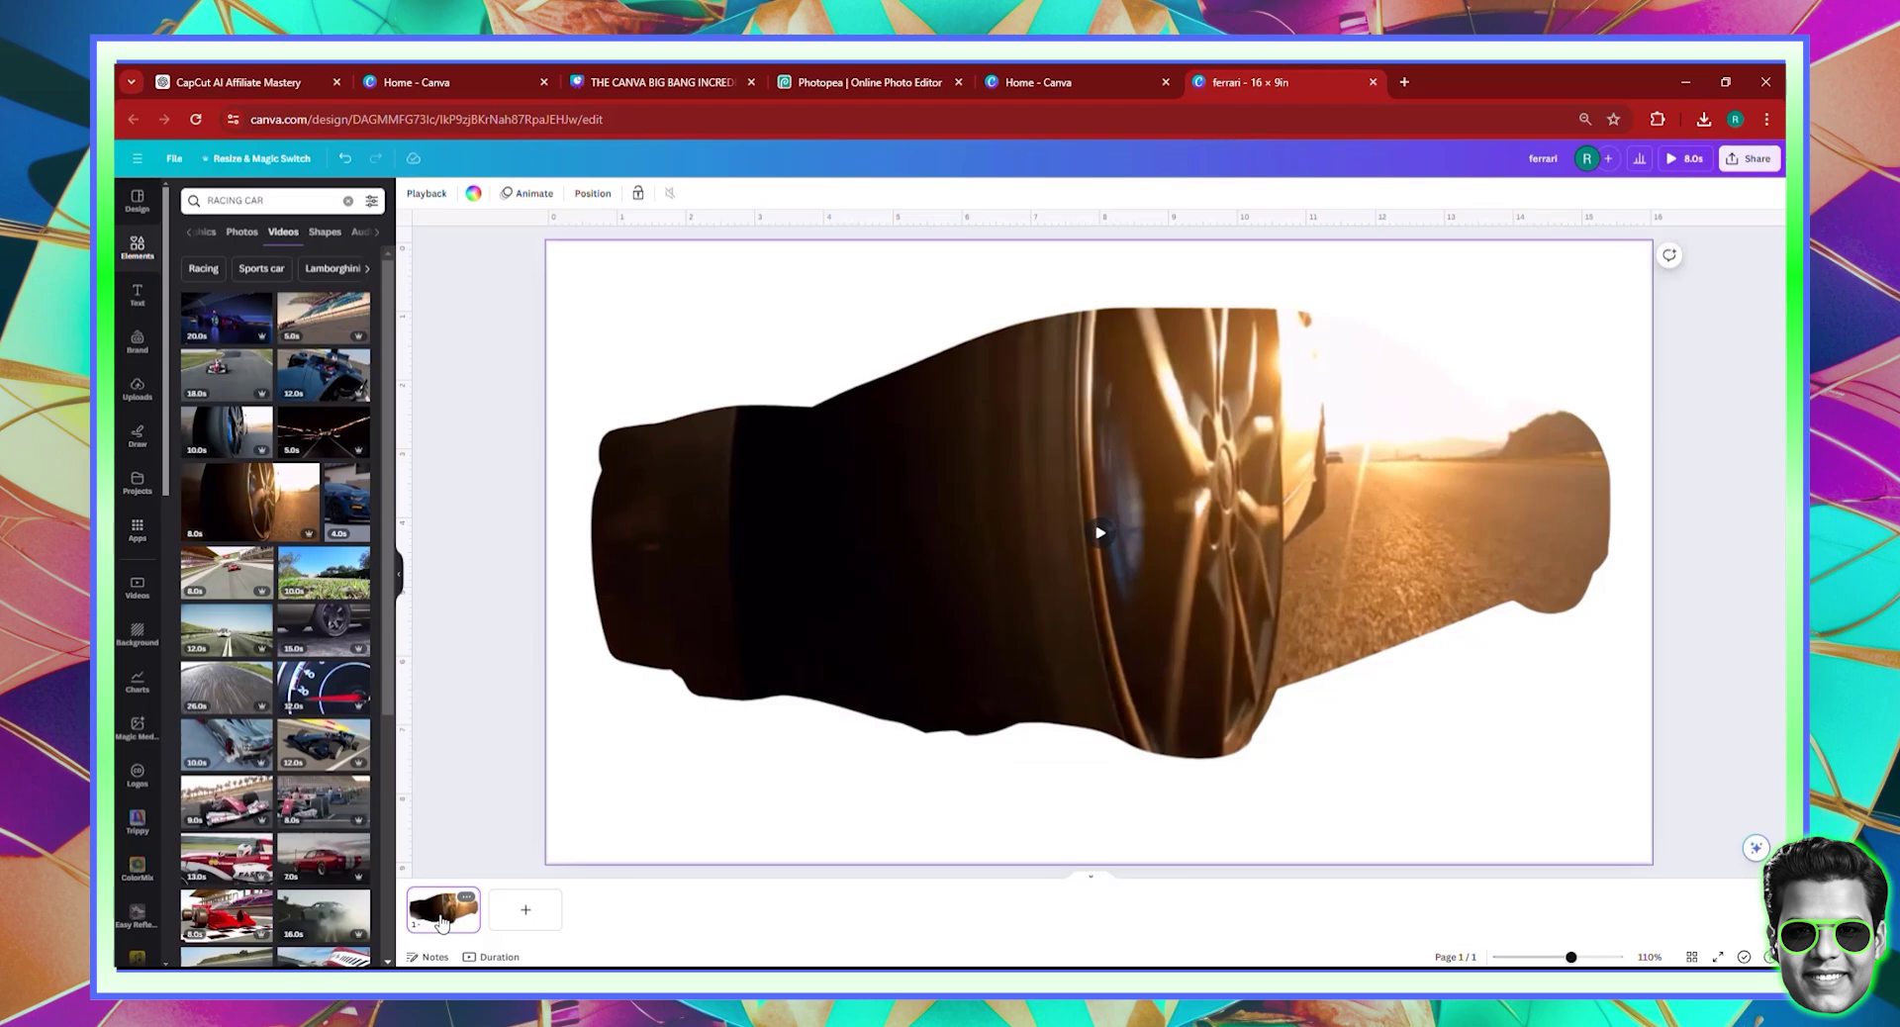
pyautogui.moveTo(210, 928); pyautogui.dragTo(942, 537)
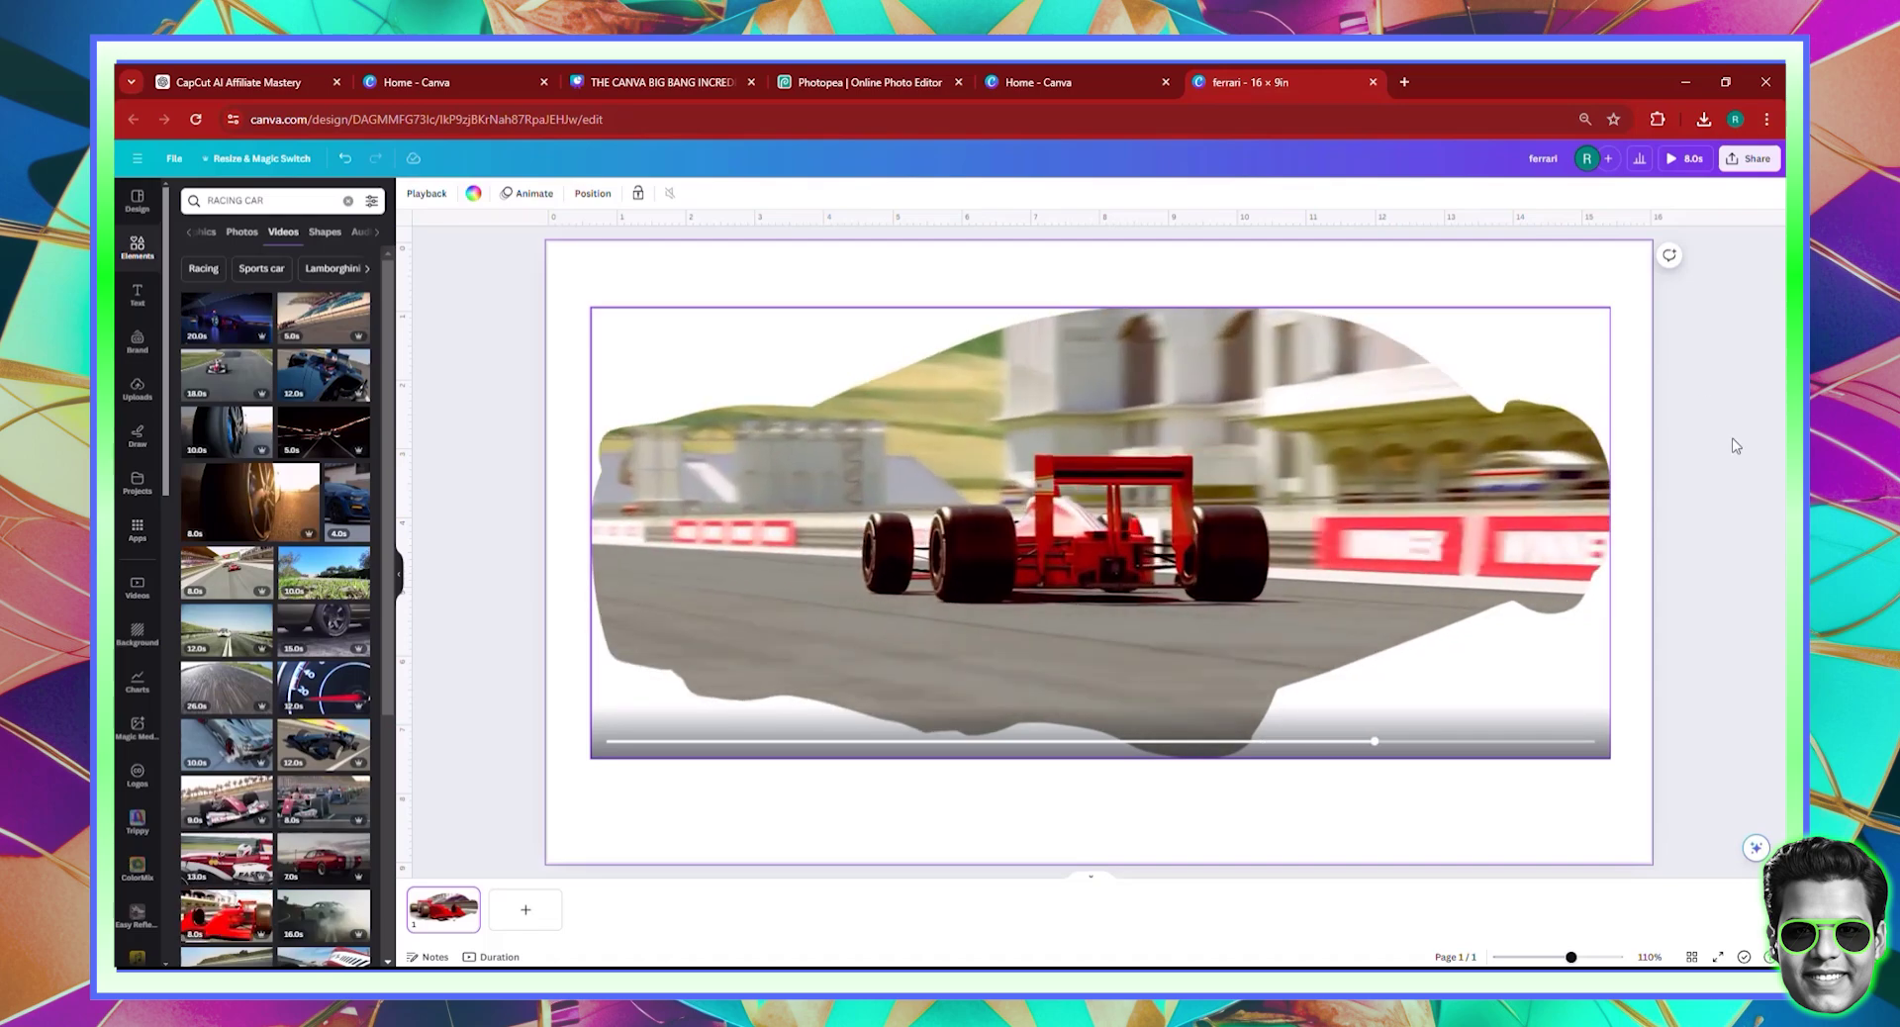
# - Download the design as a GIF with a transparent background
pyautogui.click(1731, 161)
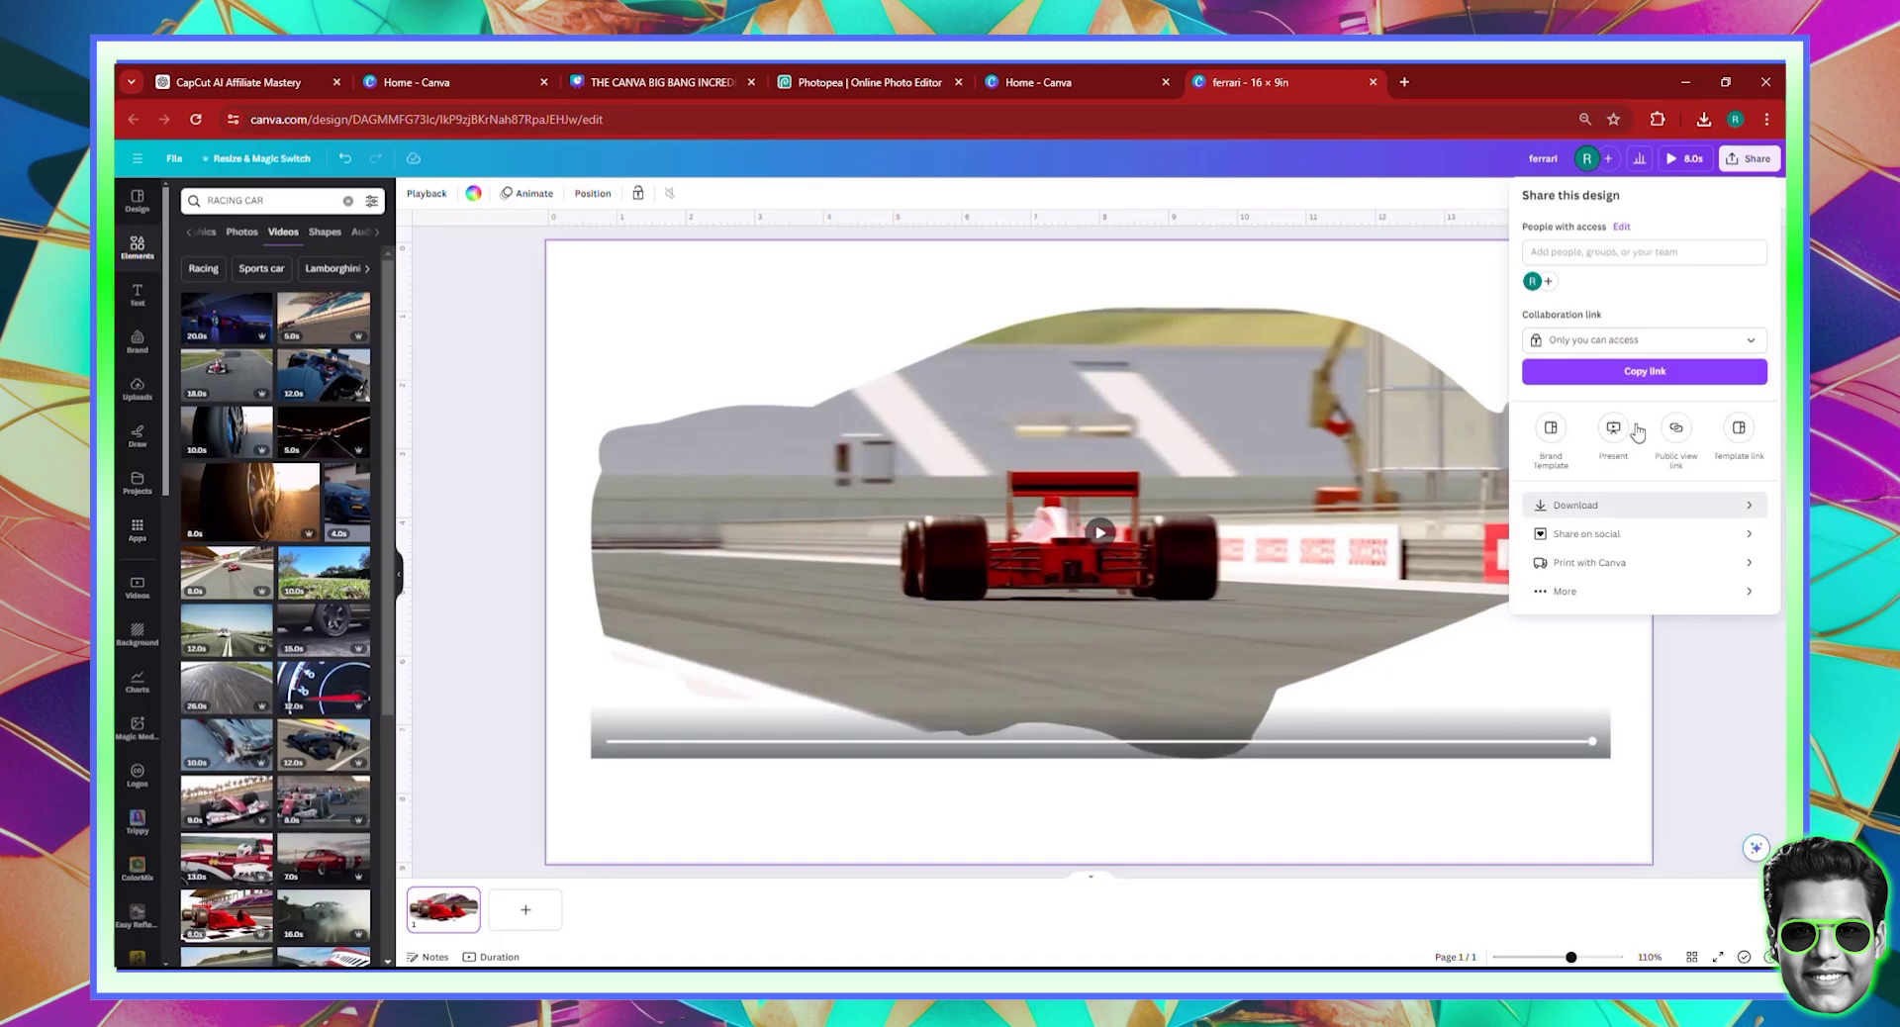
pyautogui.click(1573, 504)
pyautogui.click(1653, 259)
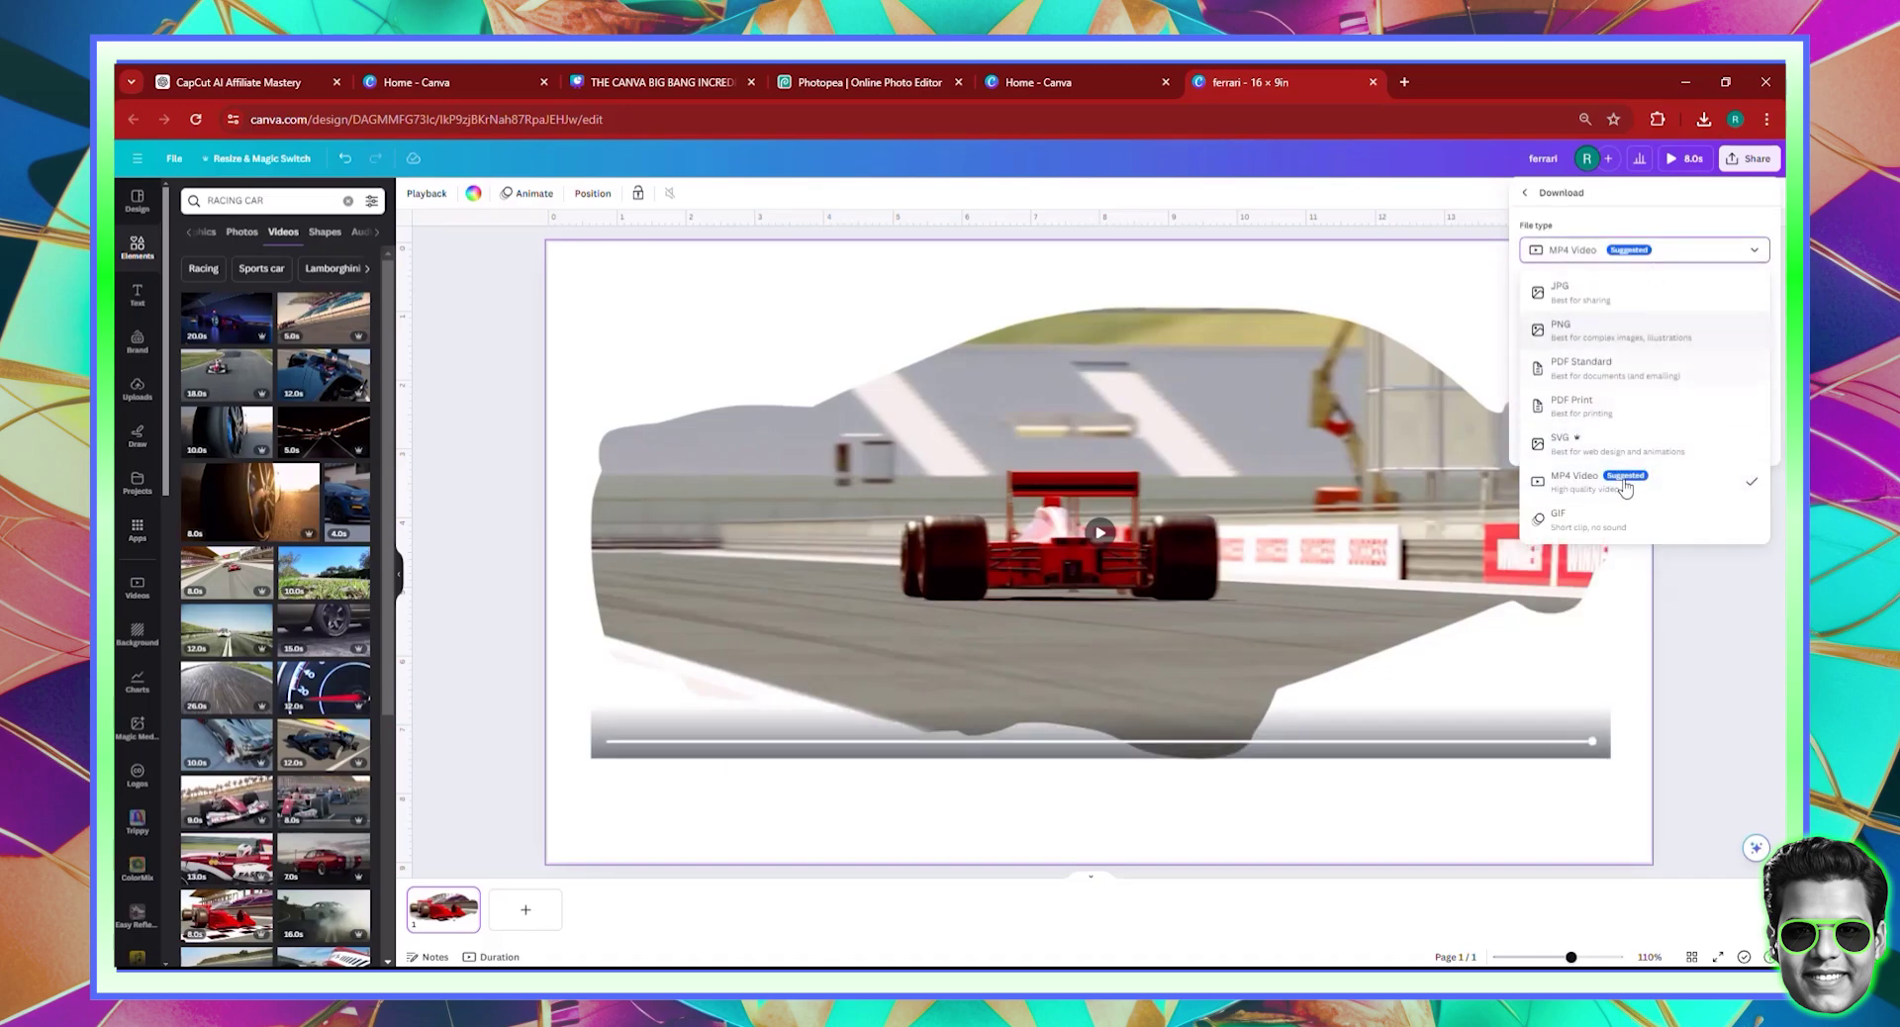
pyautogui.click(1569, 522)
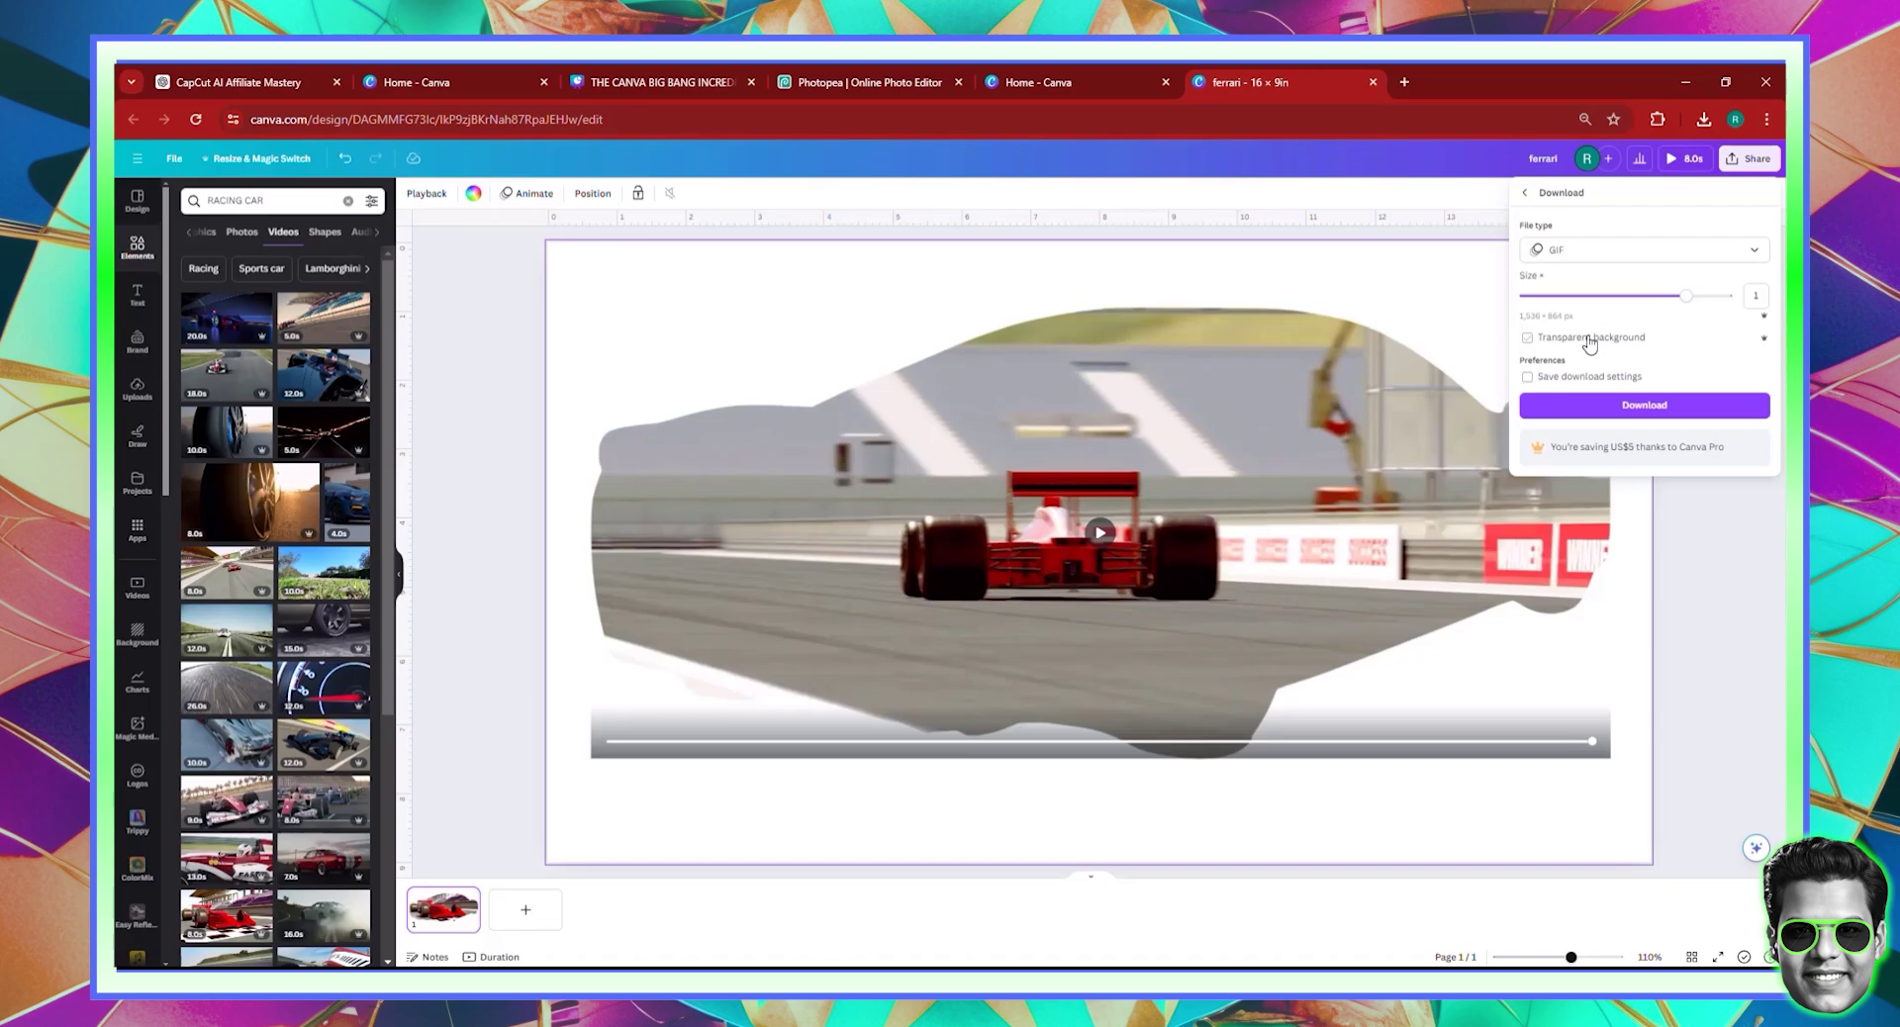
pyautogui.click(1645, 406)
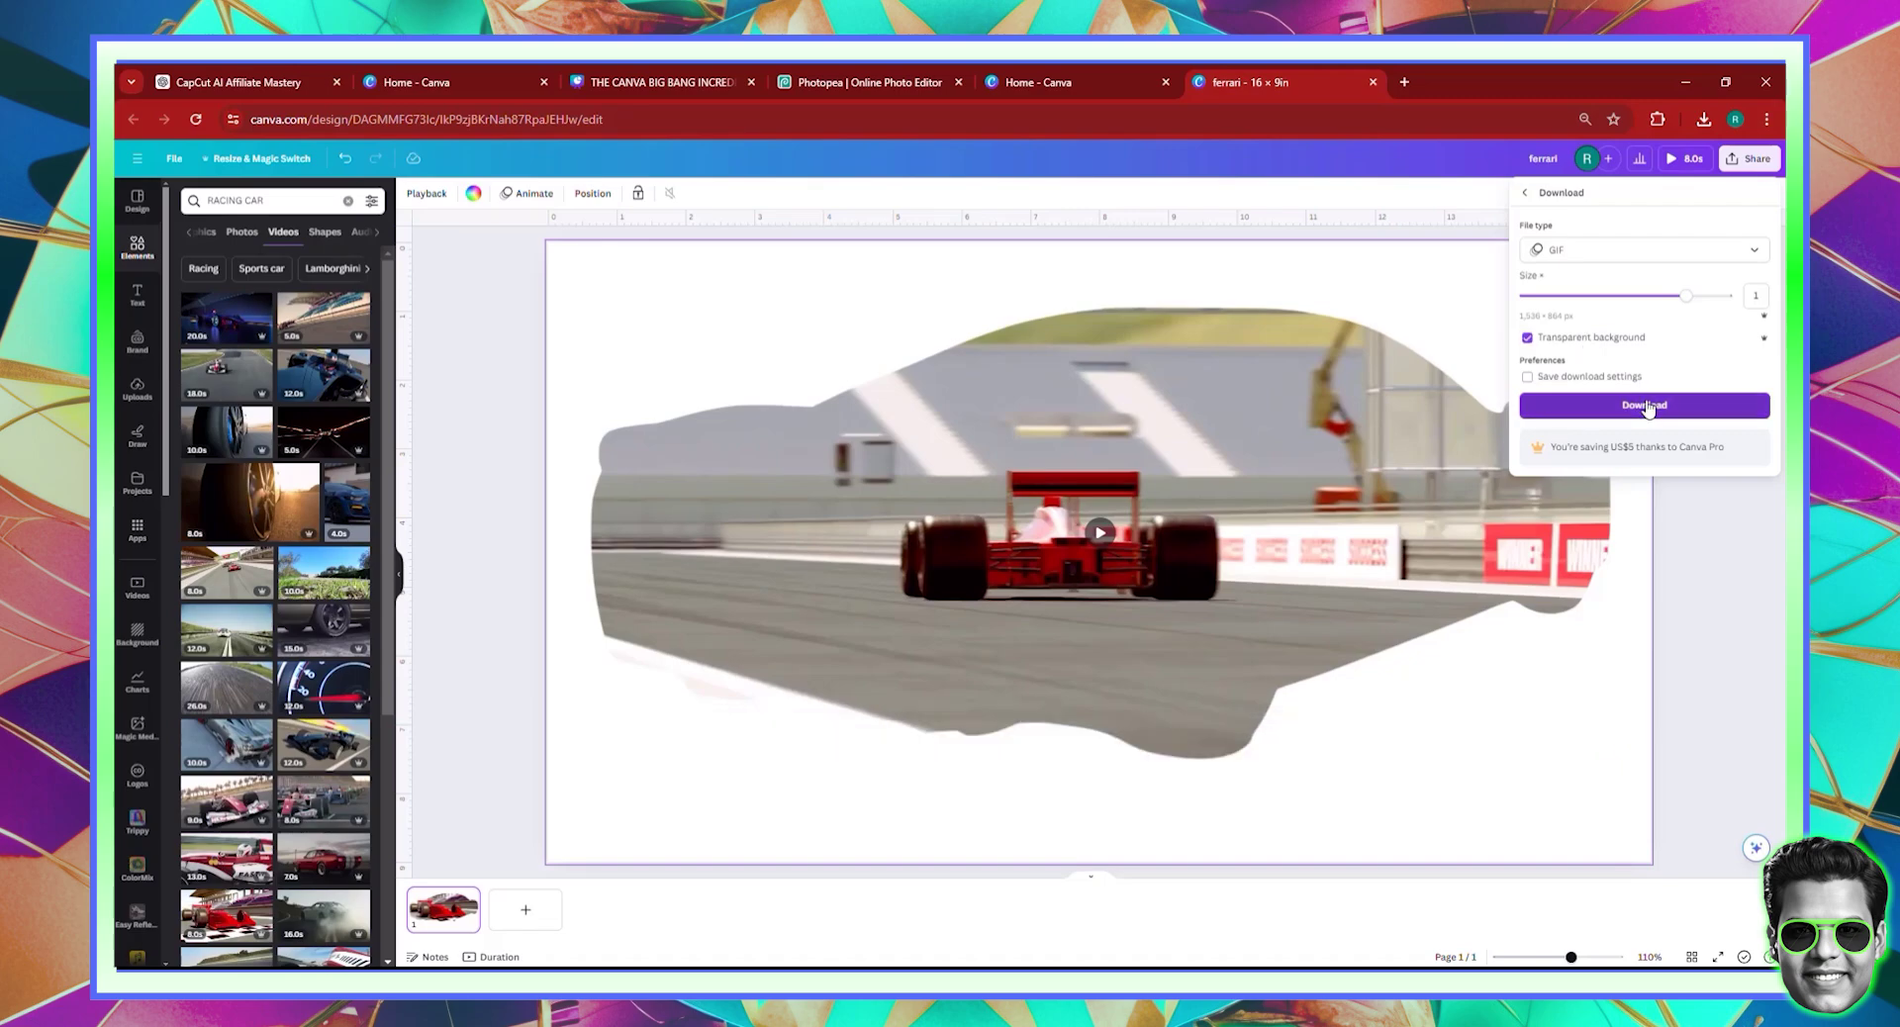
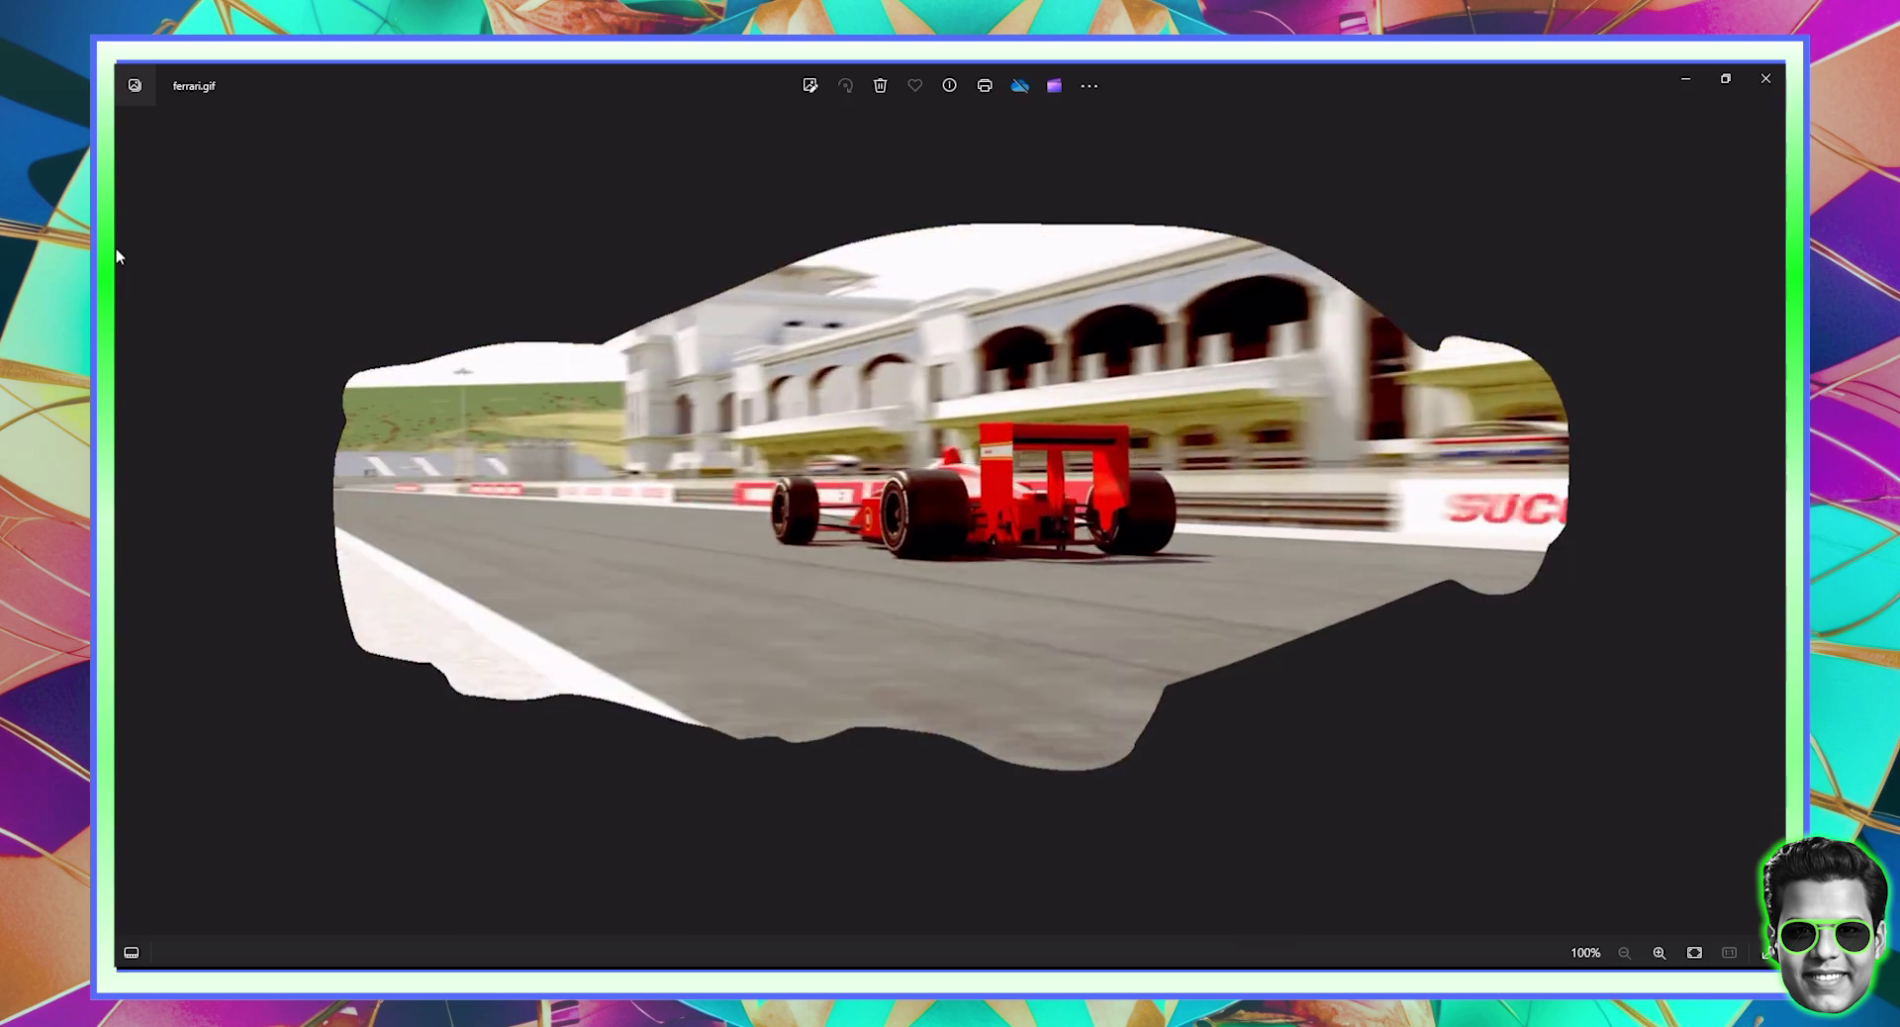
# - Close the ferrari.gif preview and delete the filled car-shaped frame from the page
pyautogui.click(1766, 78)
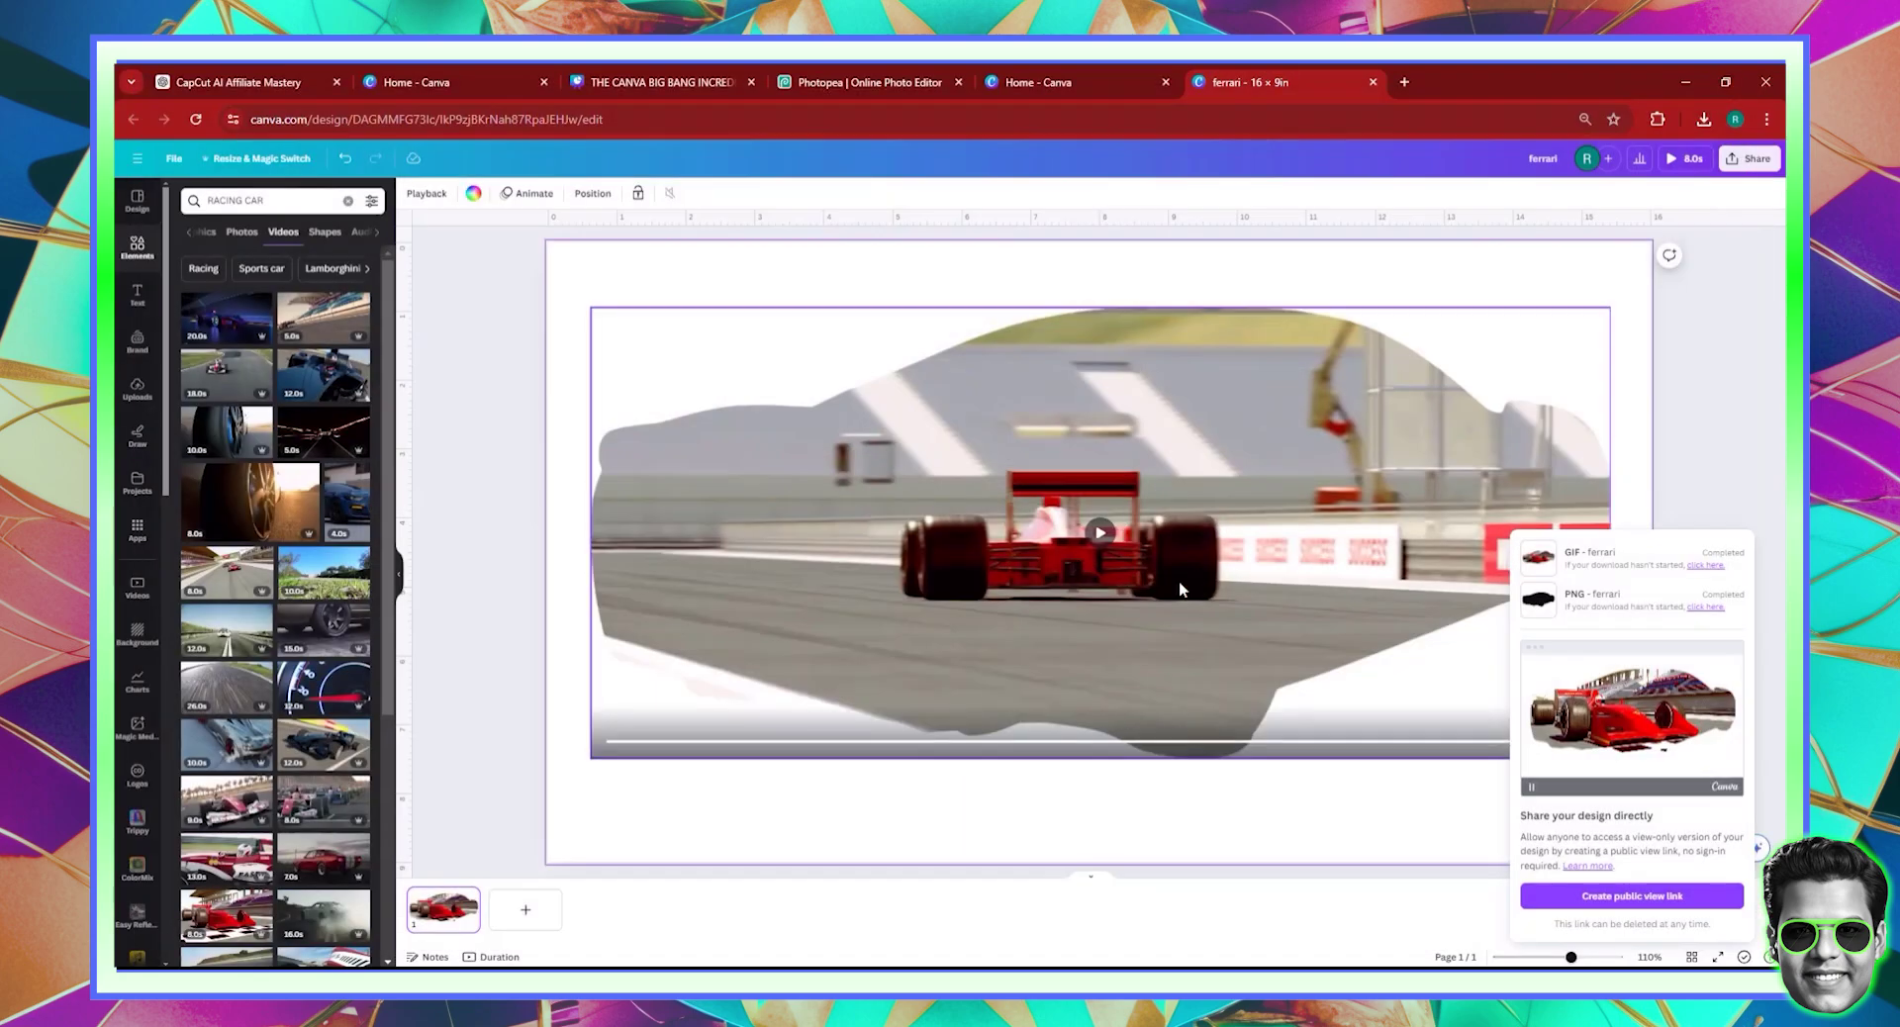
pyautogui.click(1073, 555)
pyautogui.click(452, 922)
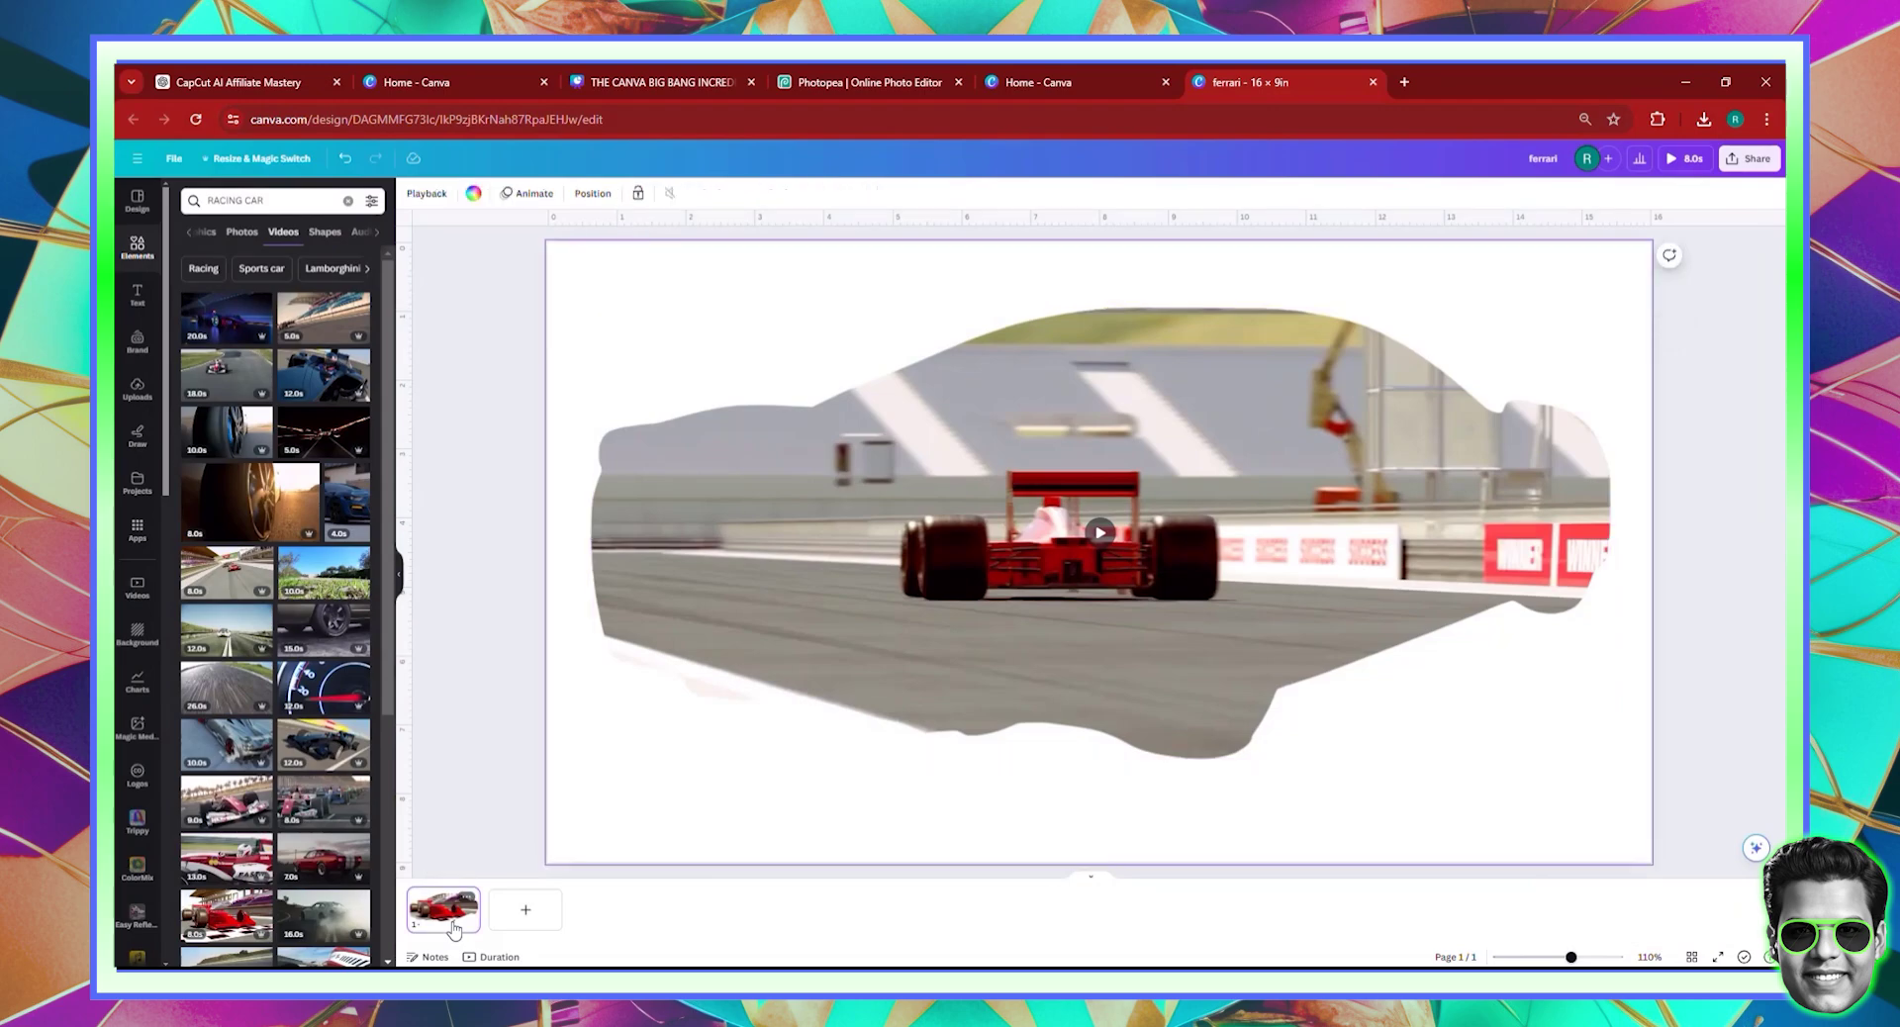
pyautogui.press('Delete')
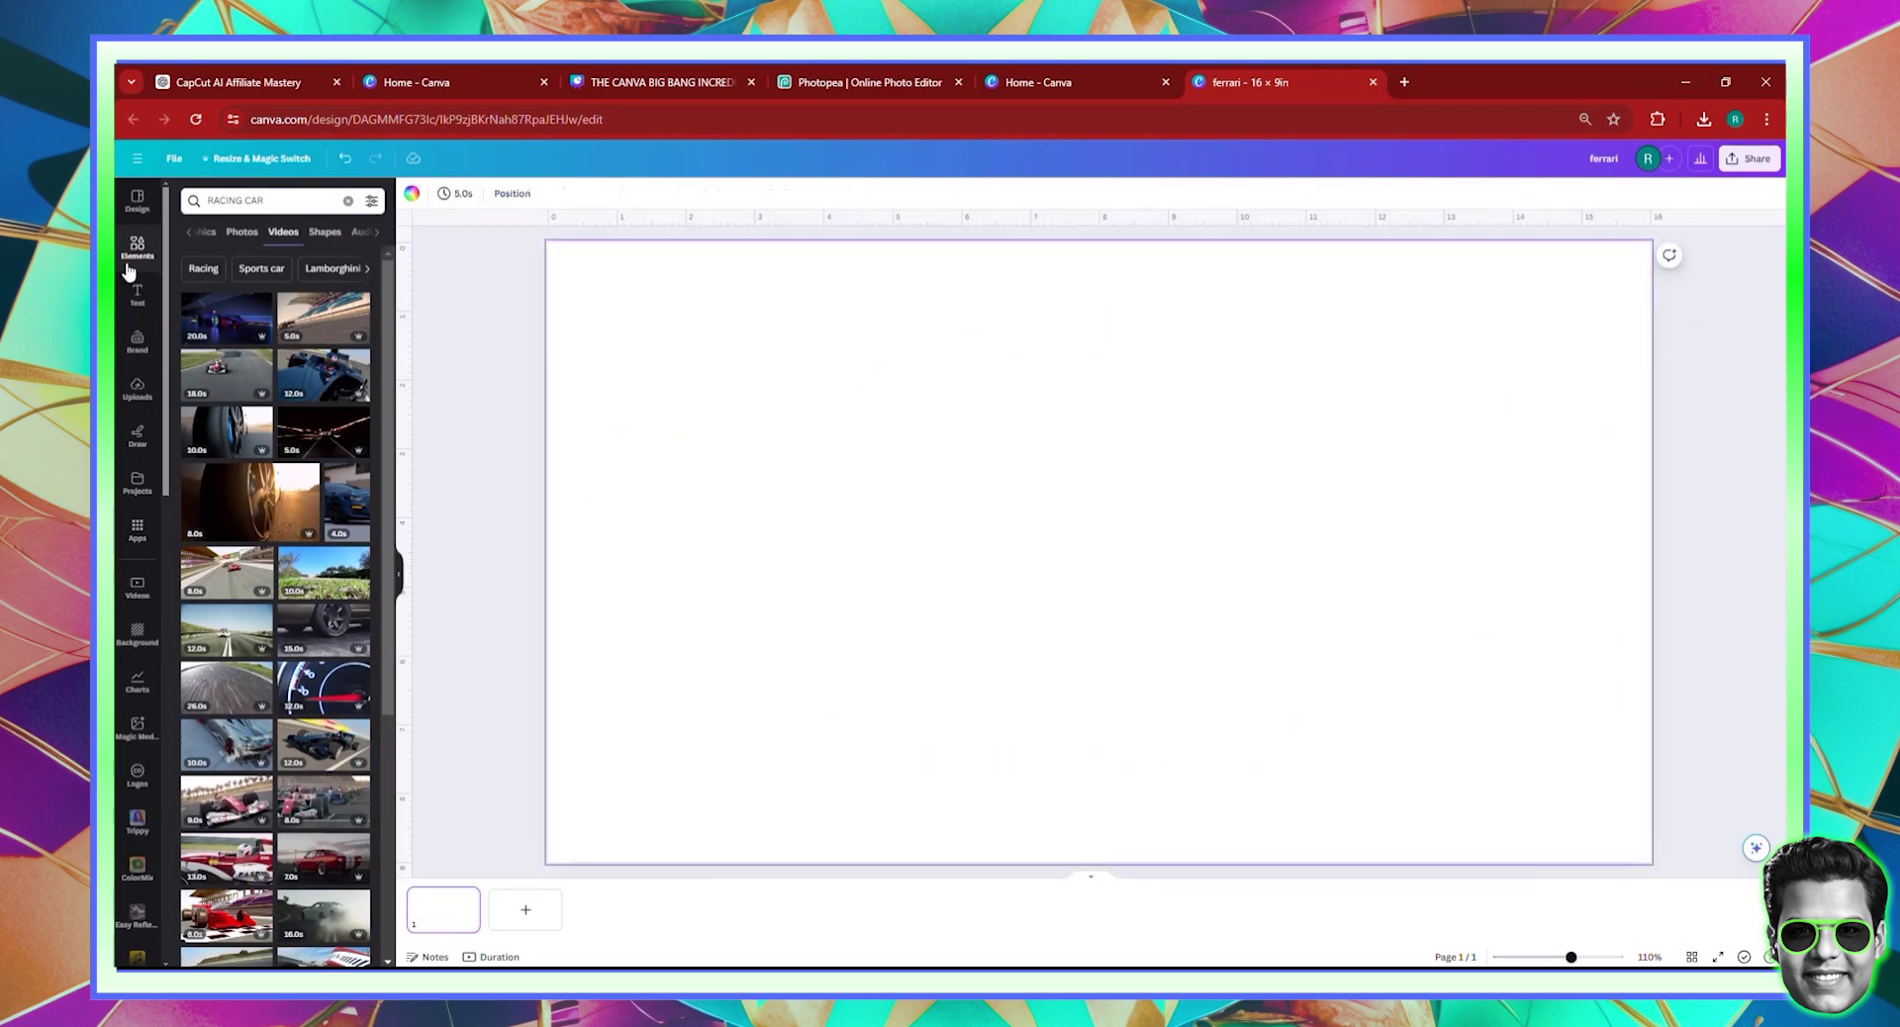
# - Clear the RACING CAR search and search the elements for tank
pyautogui.click(347, 201)
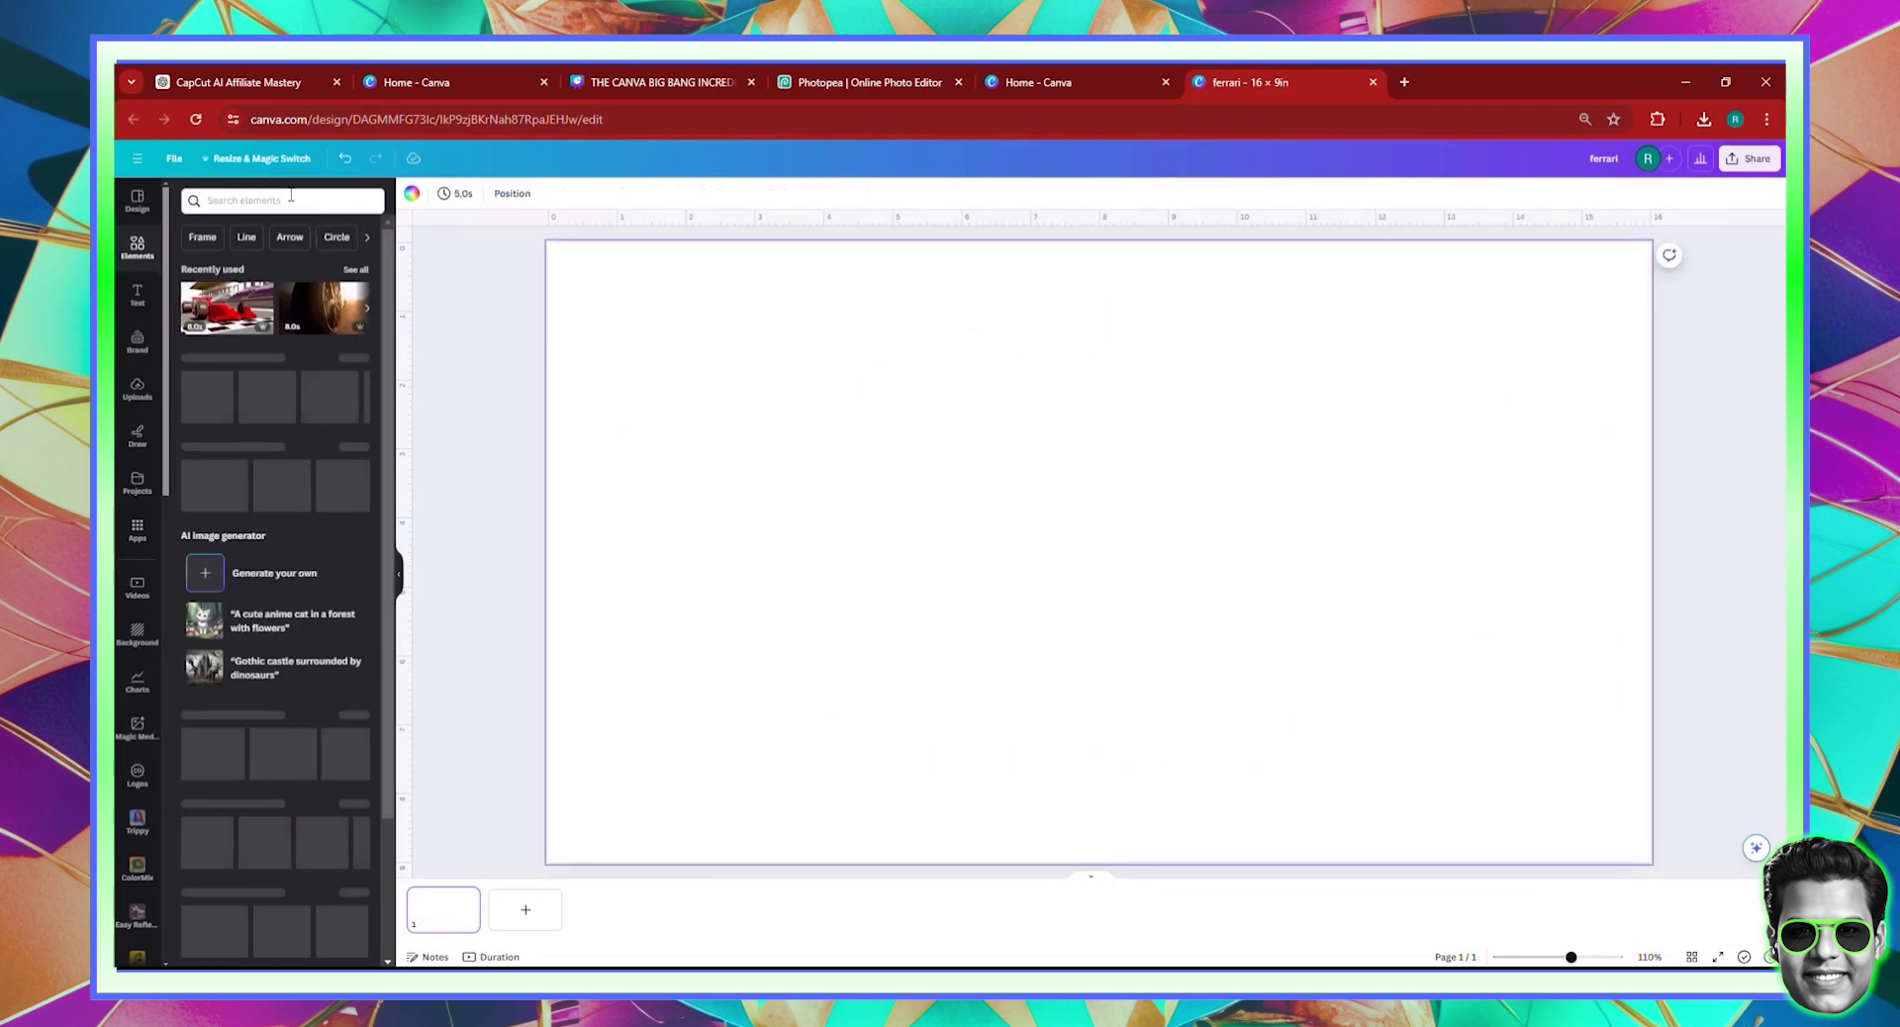
pyautogui.click(290, 199)
pyautogui.write('tan')
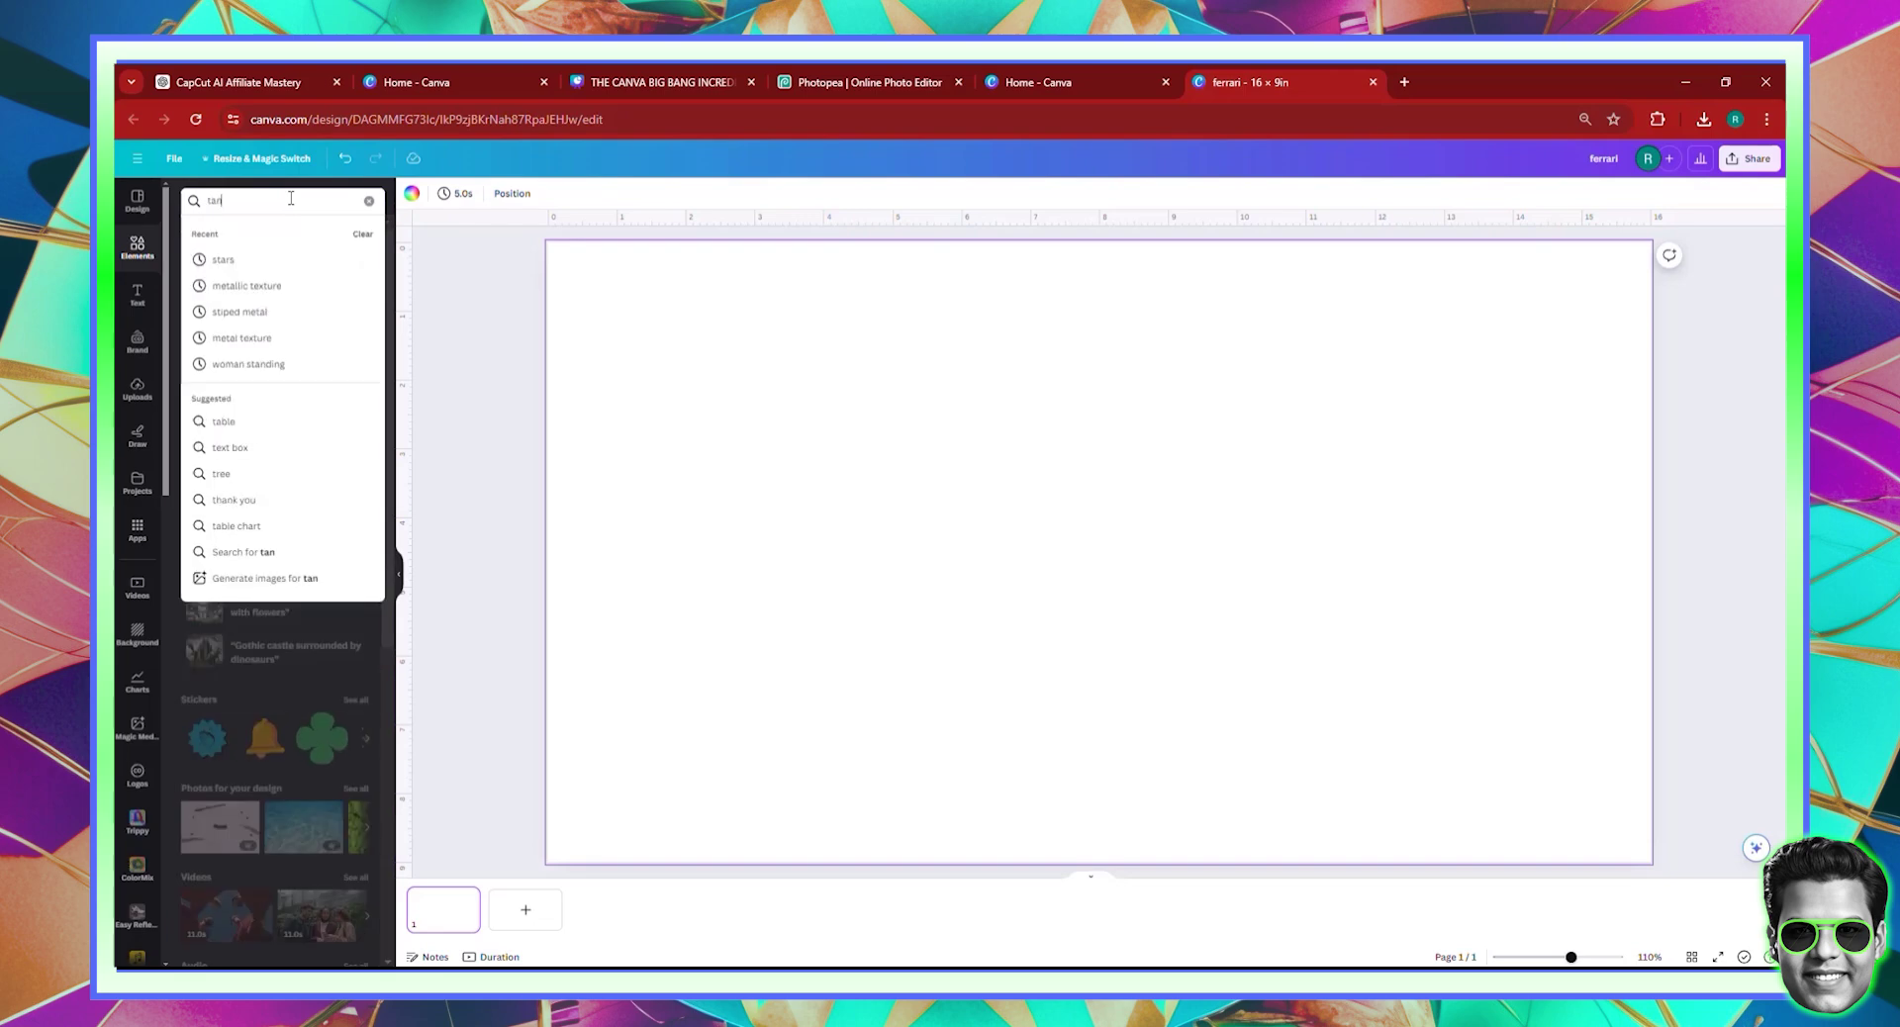
pyautogui.write('k')
pyautogui.press('Return')
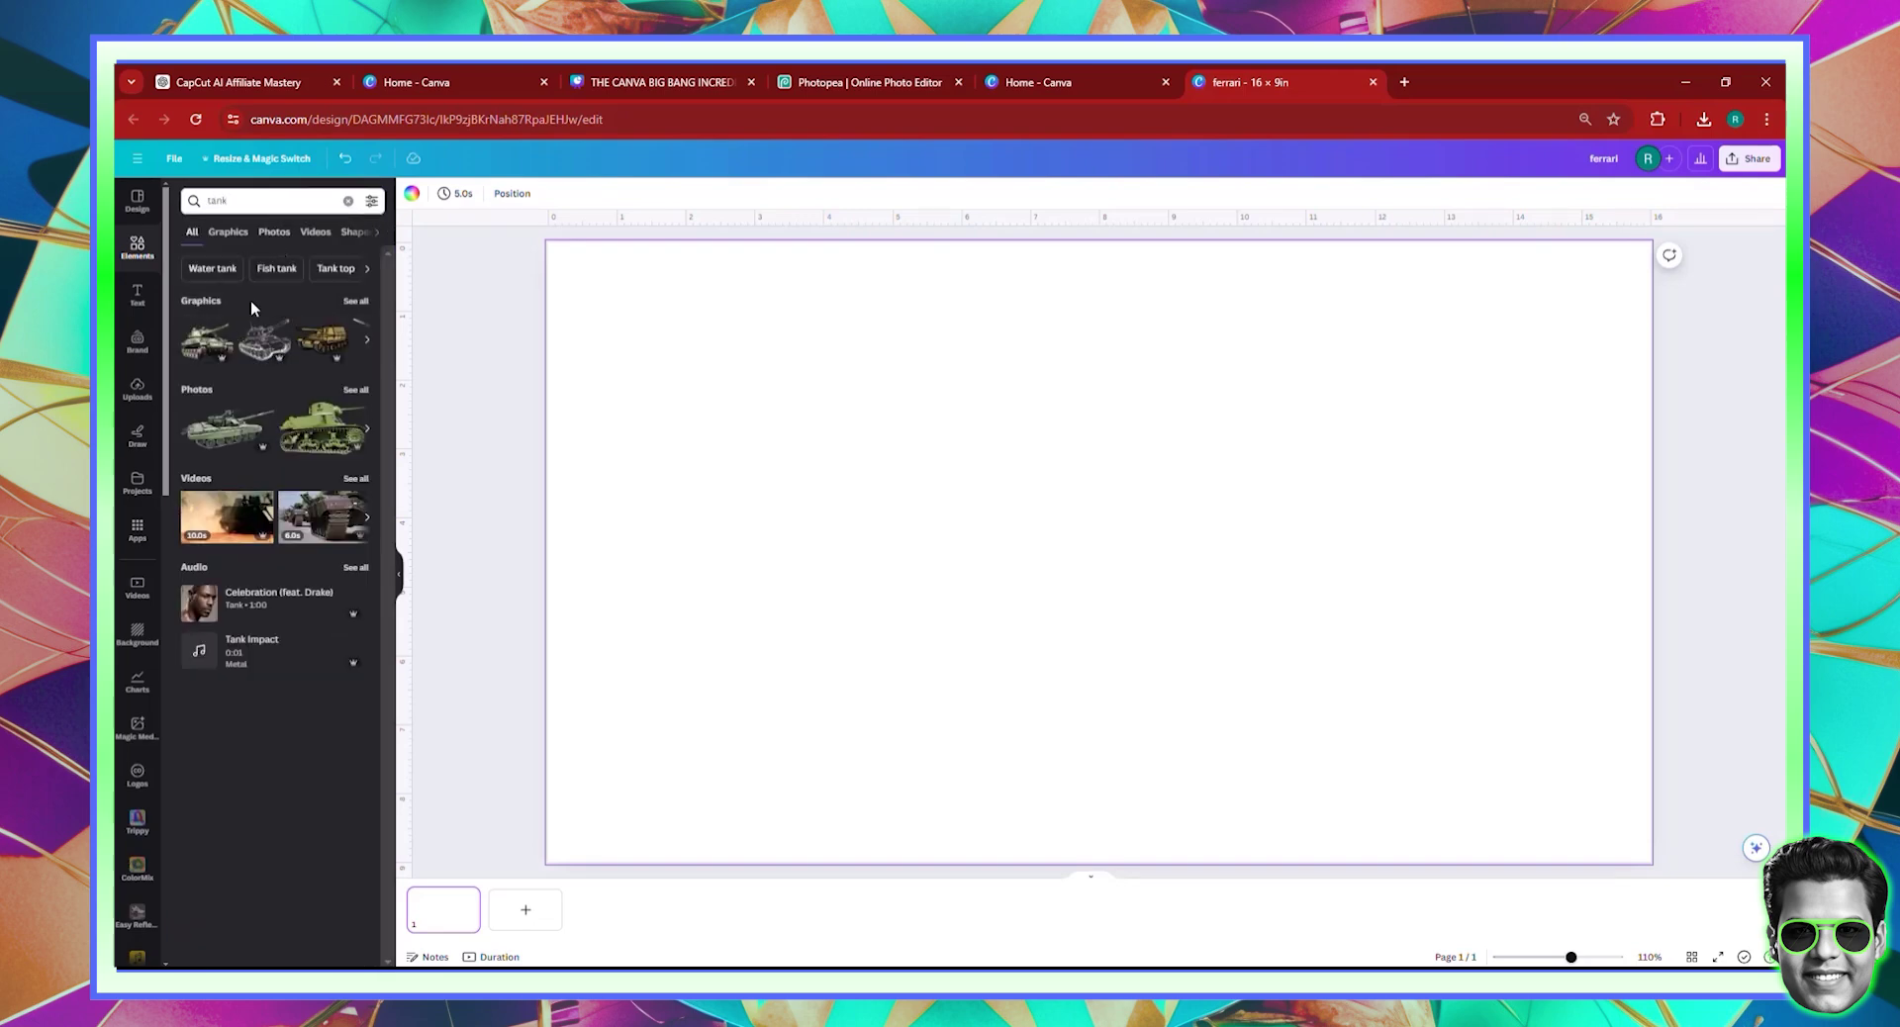
# - Limit the tank results to photos and insert the light green tank cutout on the page
pyautogui.click(236, 233)
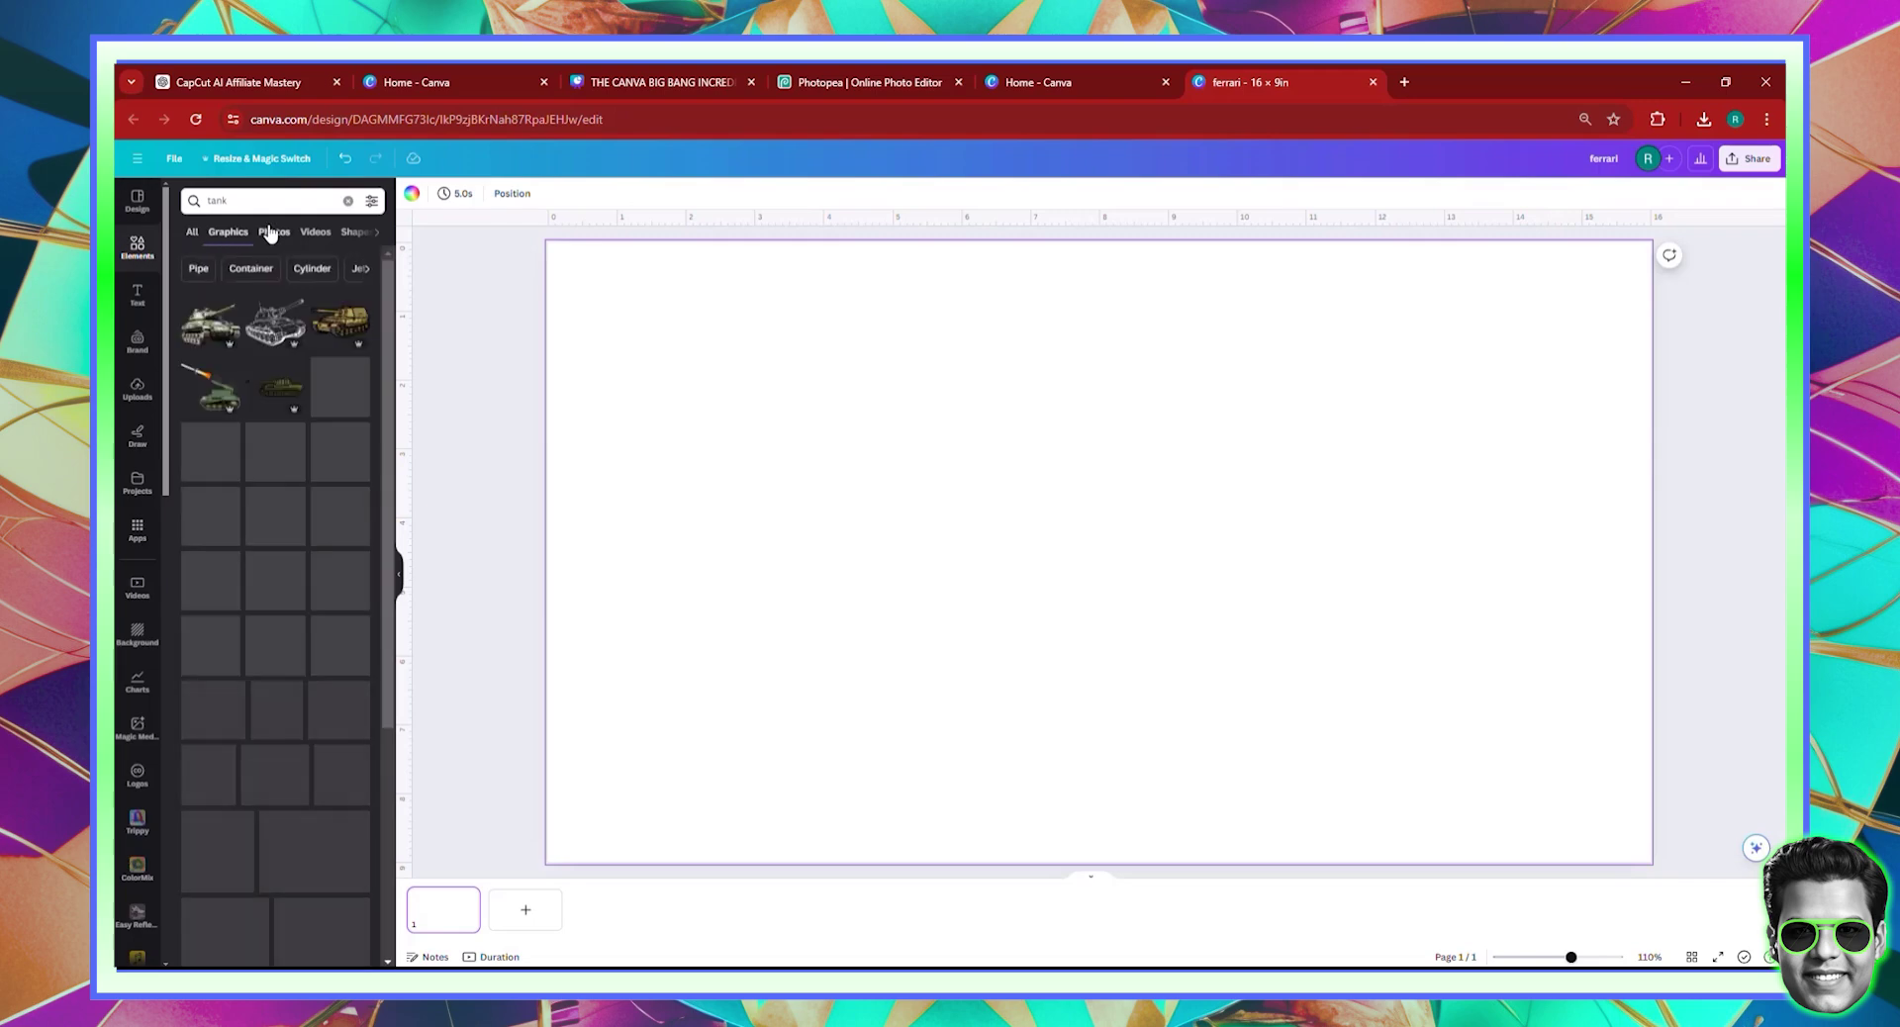
pyautogui.click(269, 233)
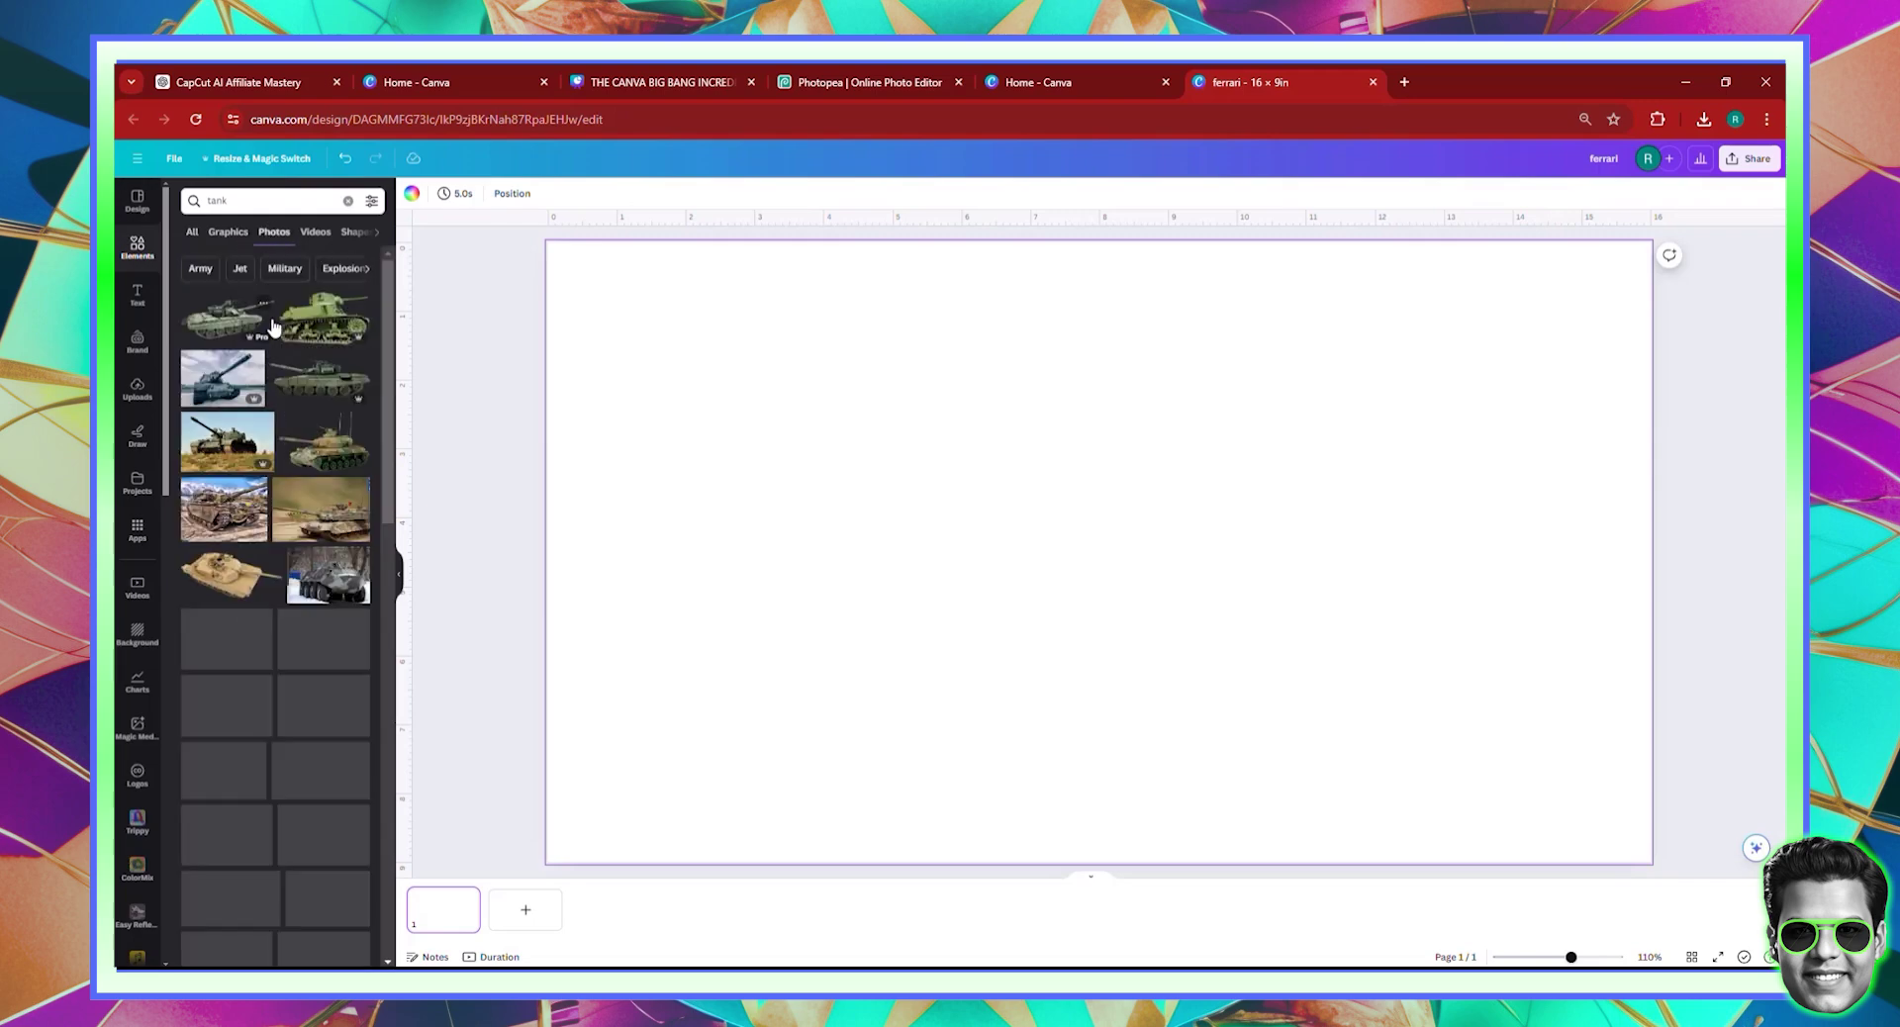
pyautogui.click(310, 323)
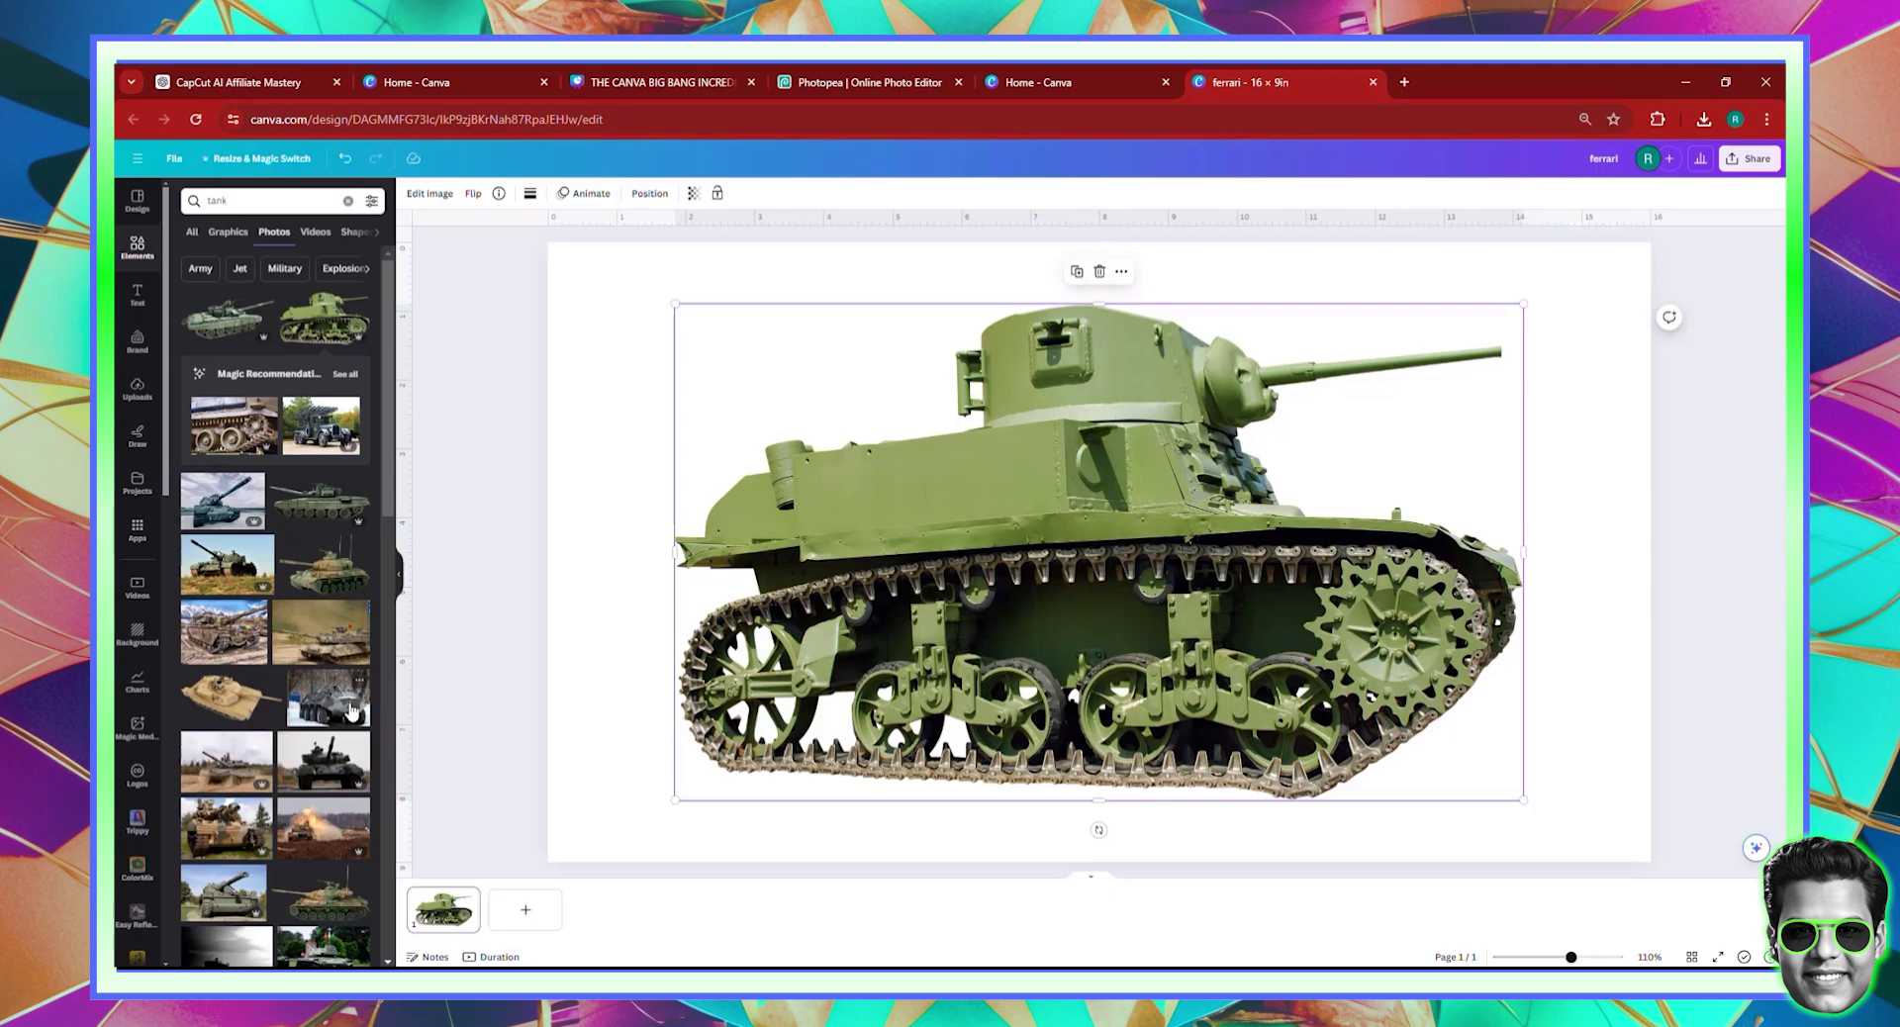
pyautogui.moveTo(351, 708); pyautogui.dragTo(1086, 562)
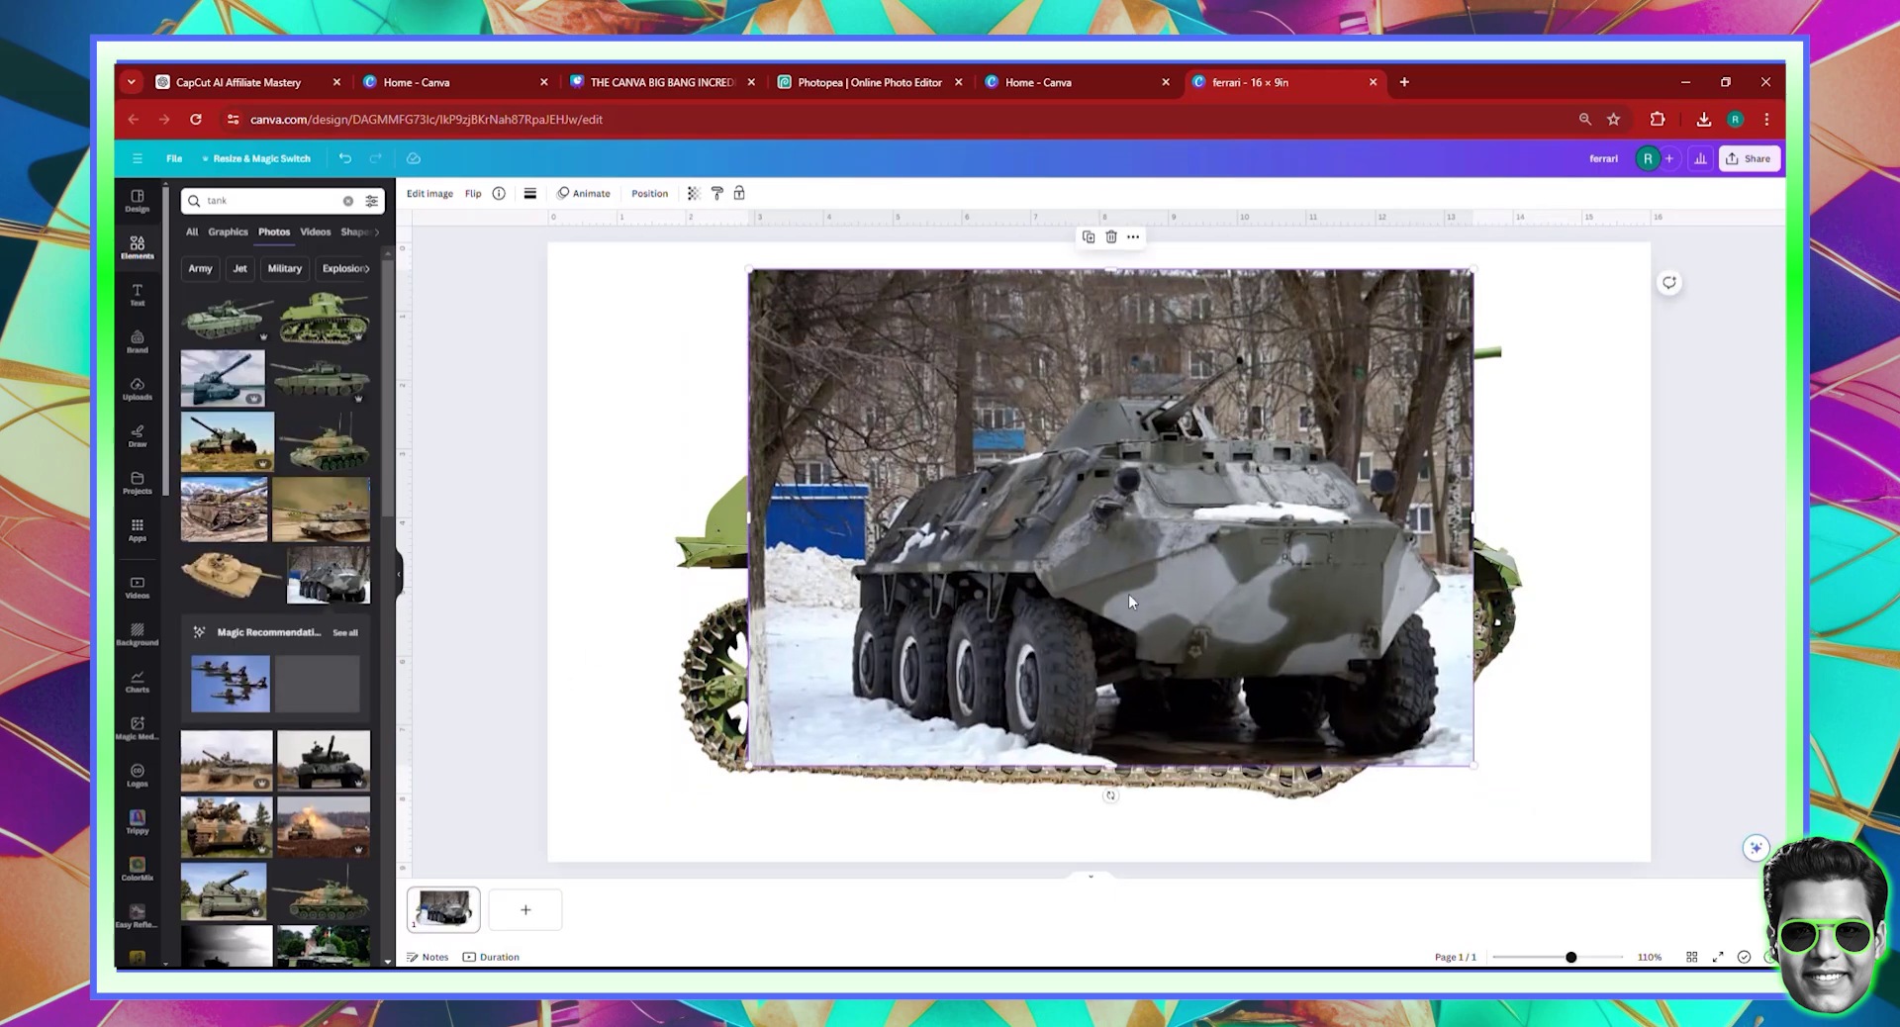
pyautogui.hotkey('ctrl', 'z')
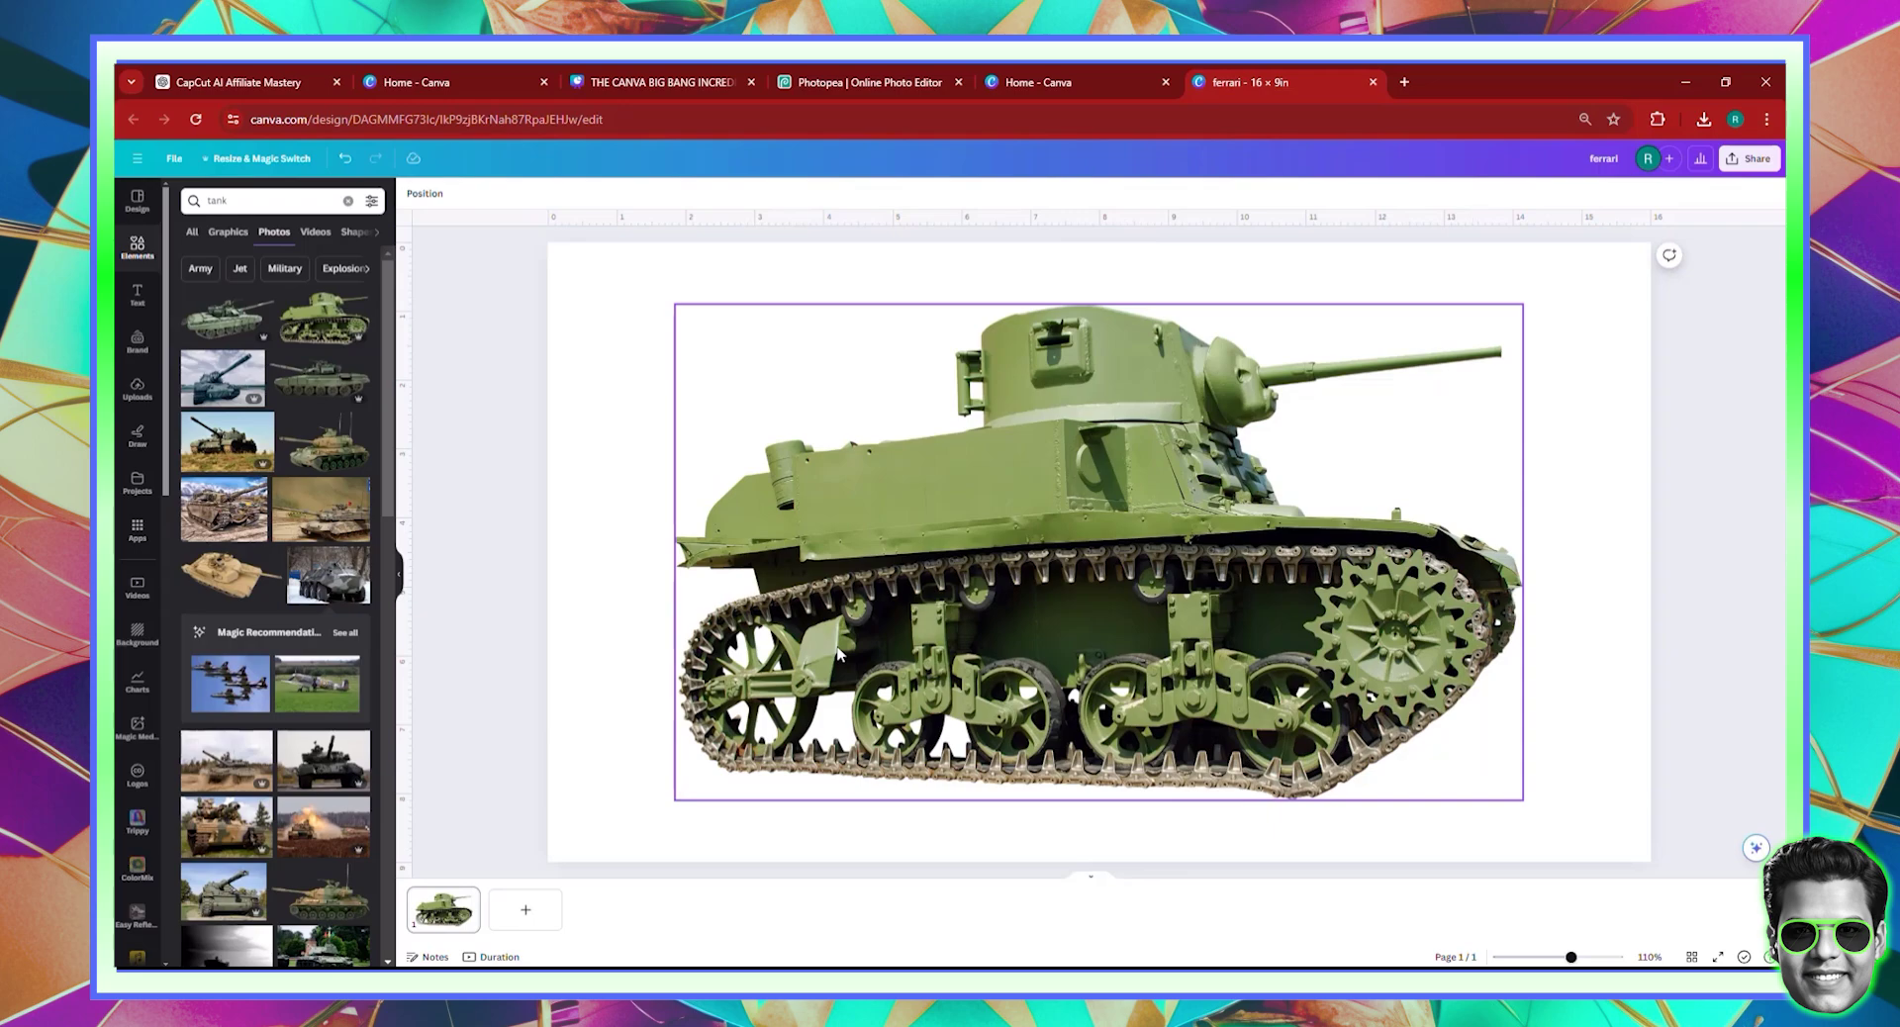
pyautogui.click(327, 374)
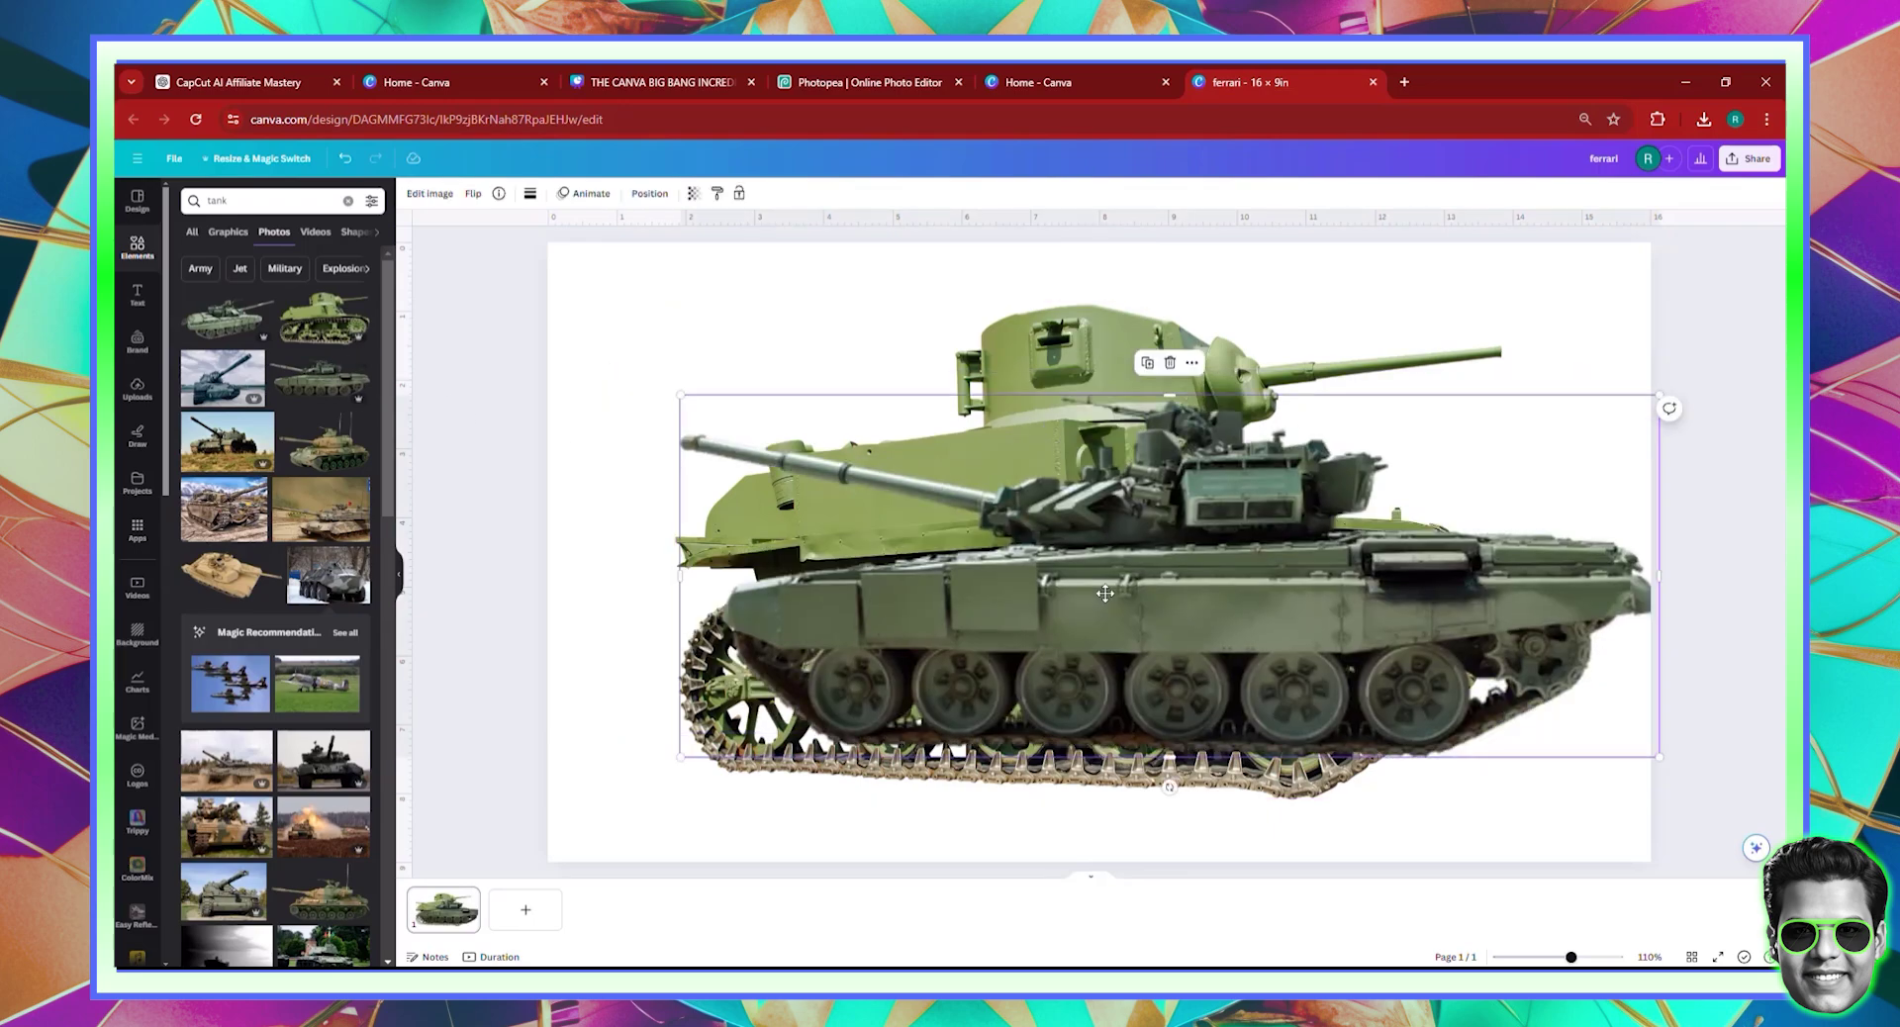
pyautogui.hotkey('ctrl', 'z')
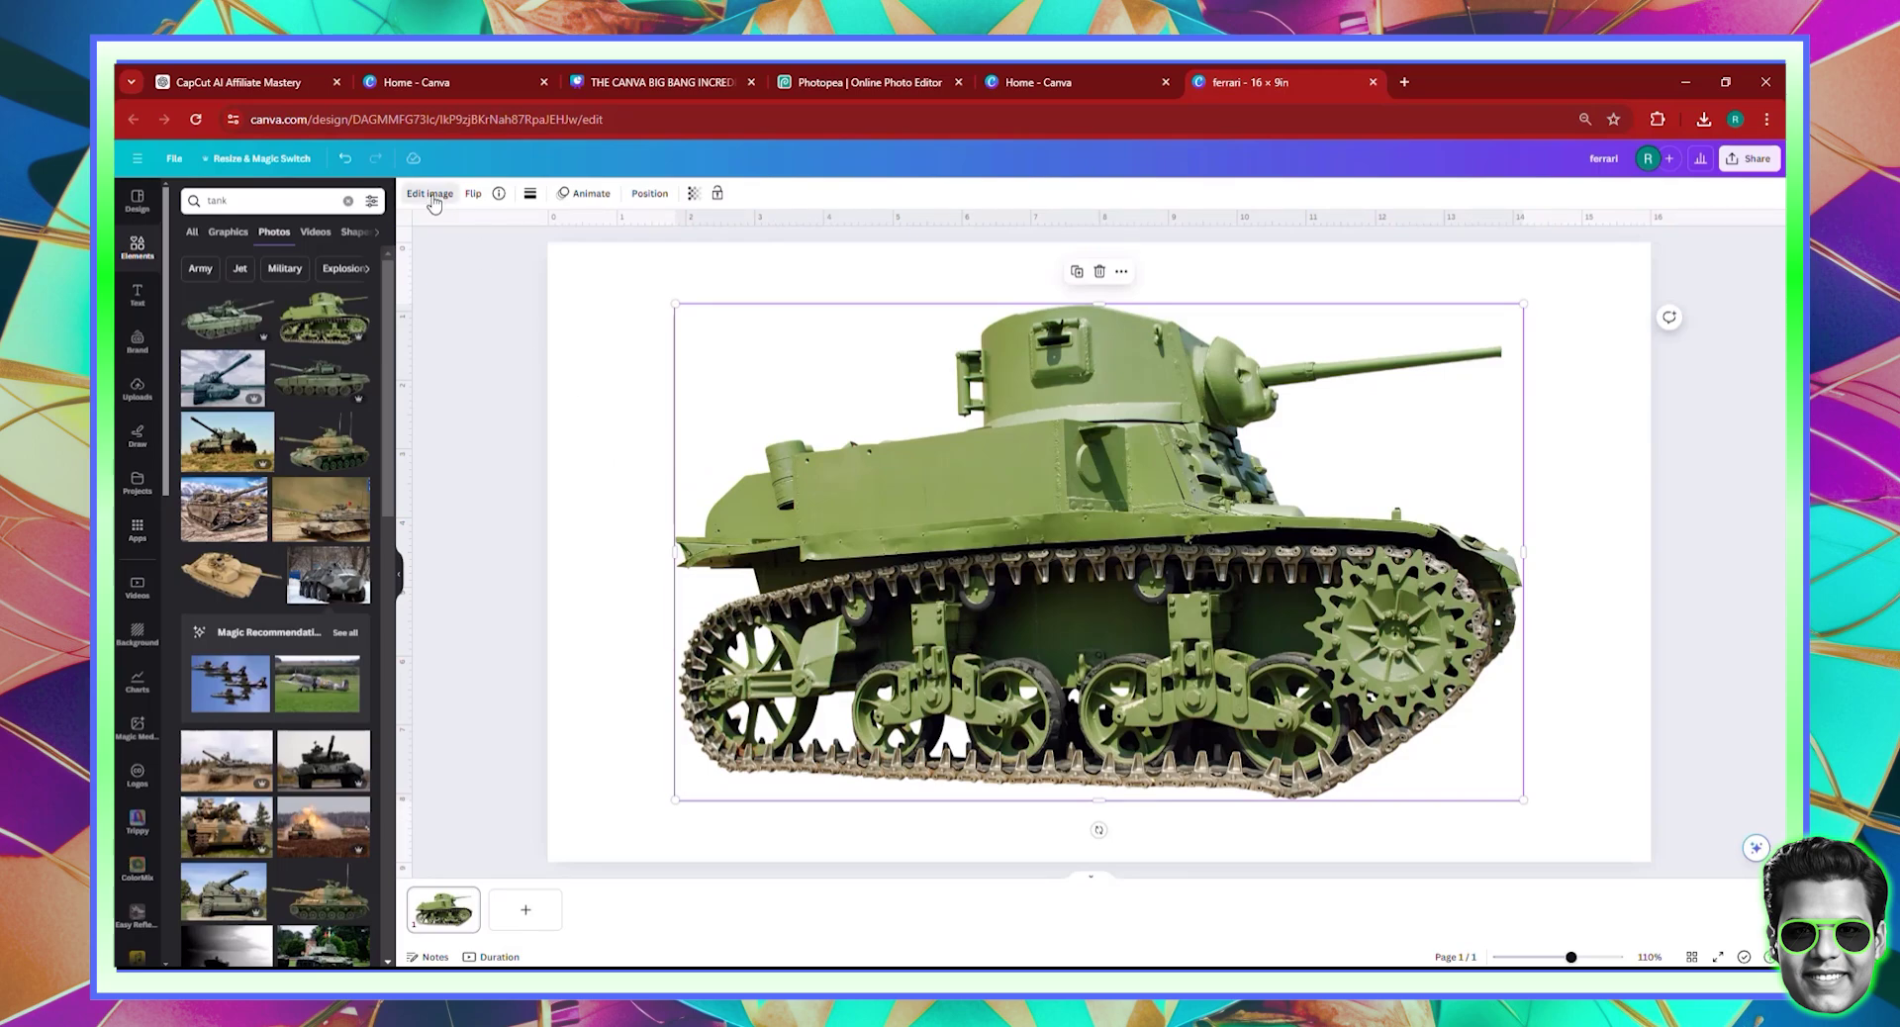
# - Apply the Custom Duotone effect to the green tank photo with the highlights colour set to #000000
pyautogui.click(433, 195)
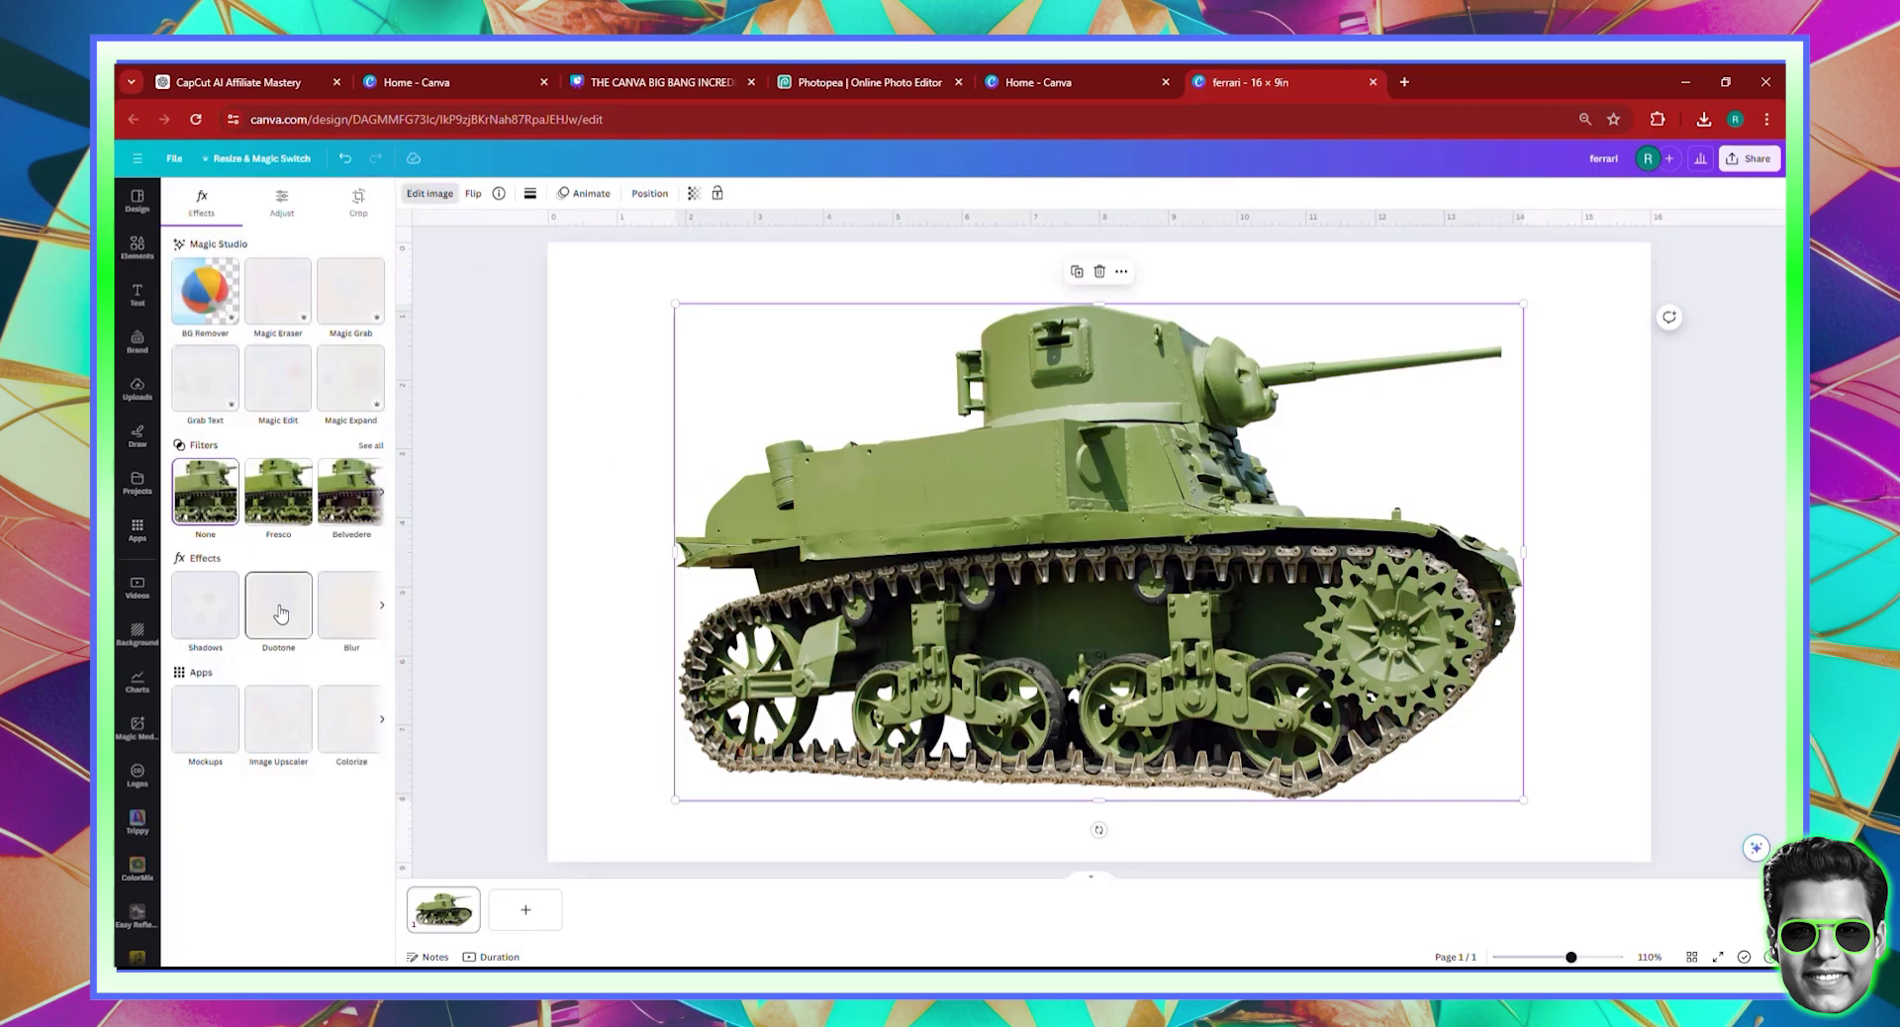
pyautogui.click(280, 614)
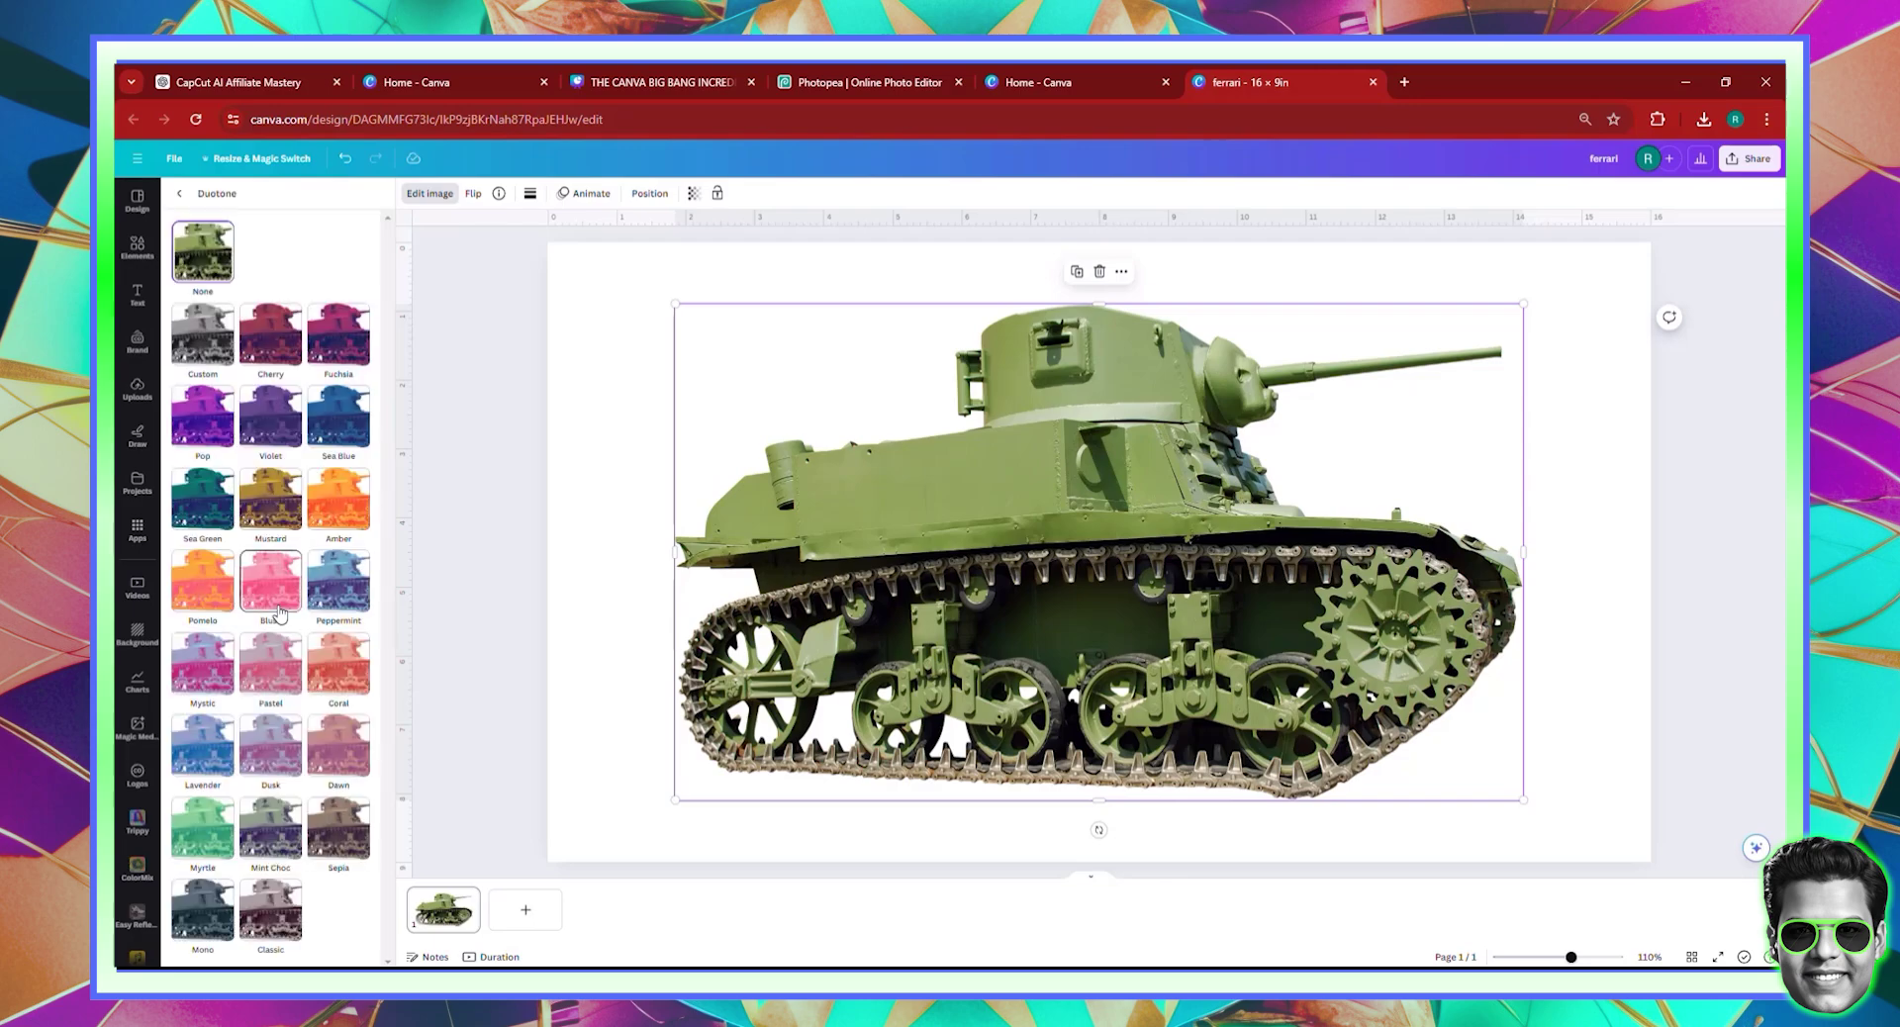
pyautogui.click(194, 315)
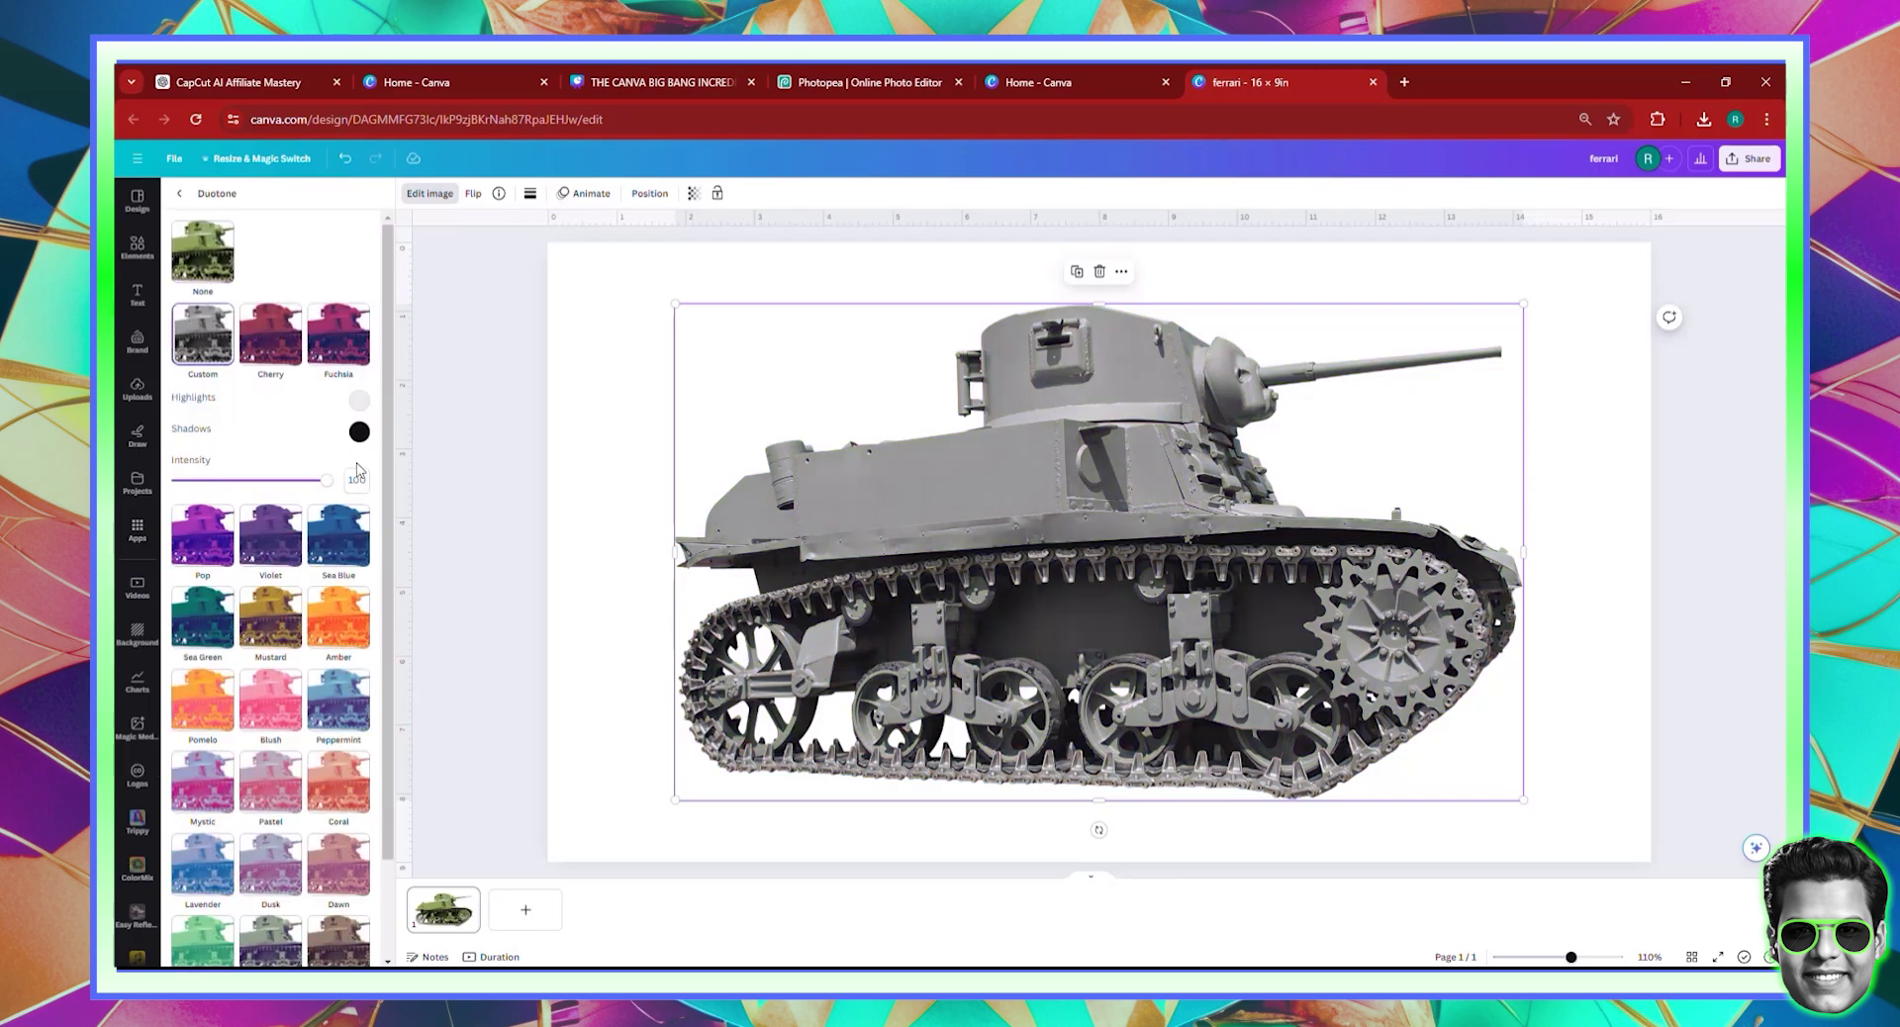
pyautogui.click(358, 400)
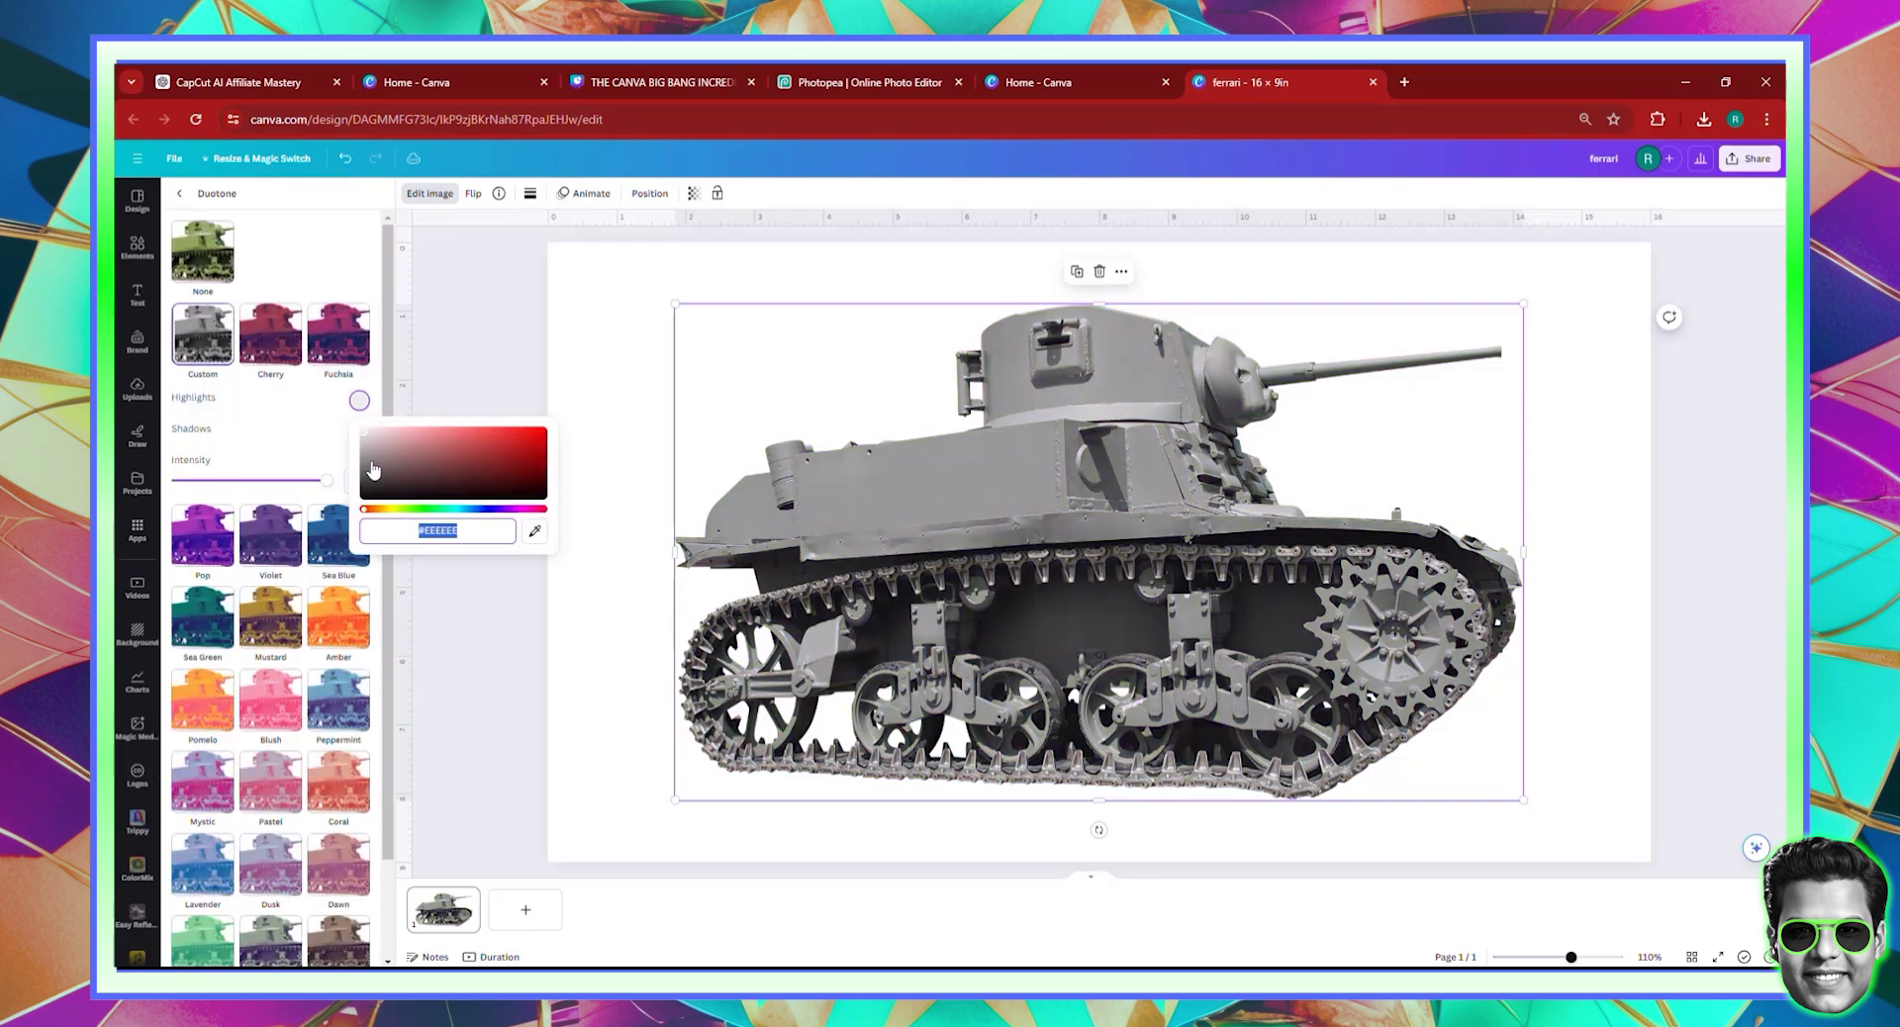
pyautogui.moveTo(374, 473); pyautogui.dragTo(349, 506)
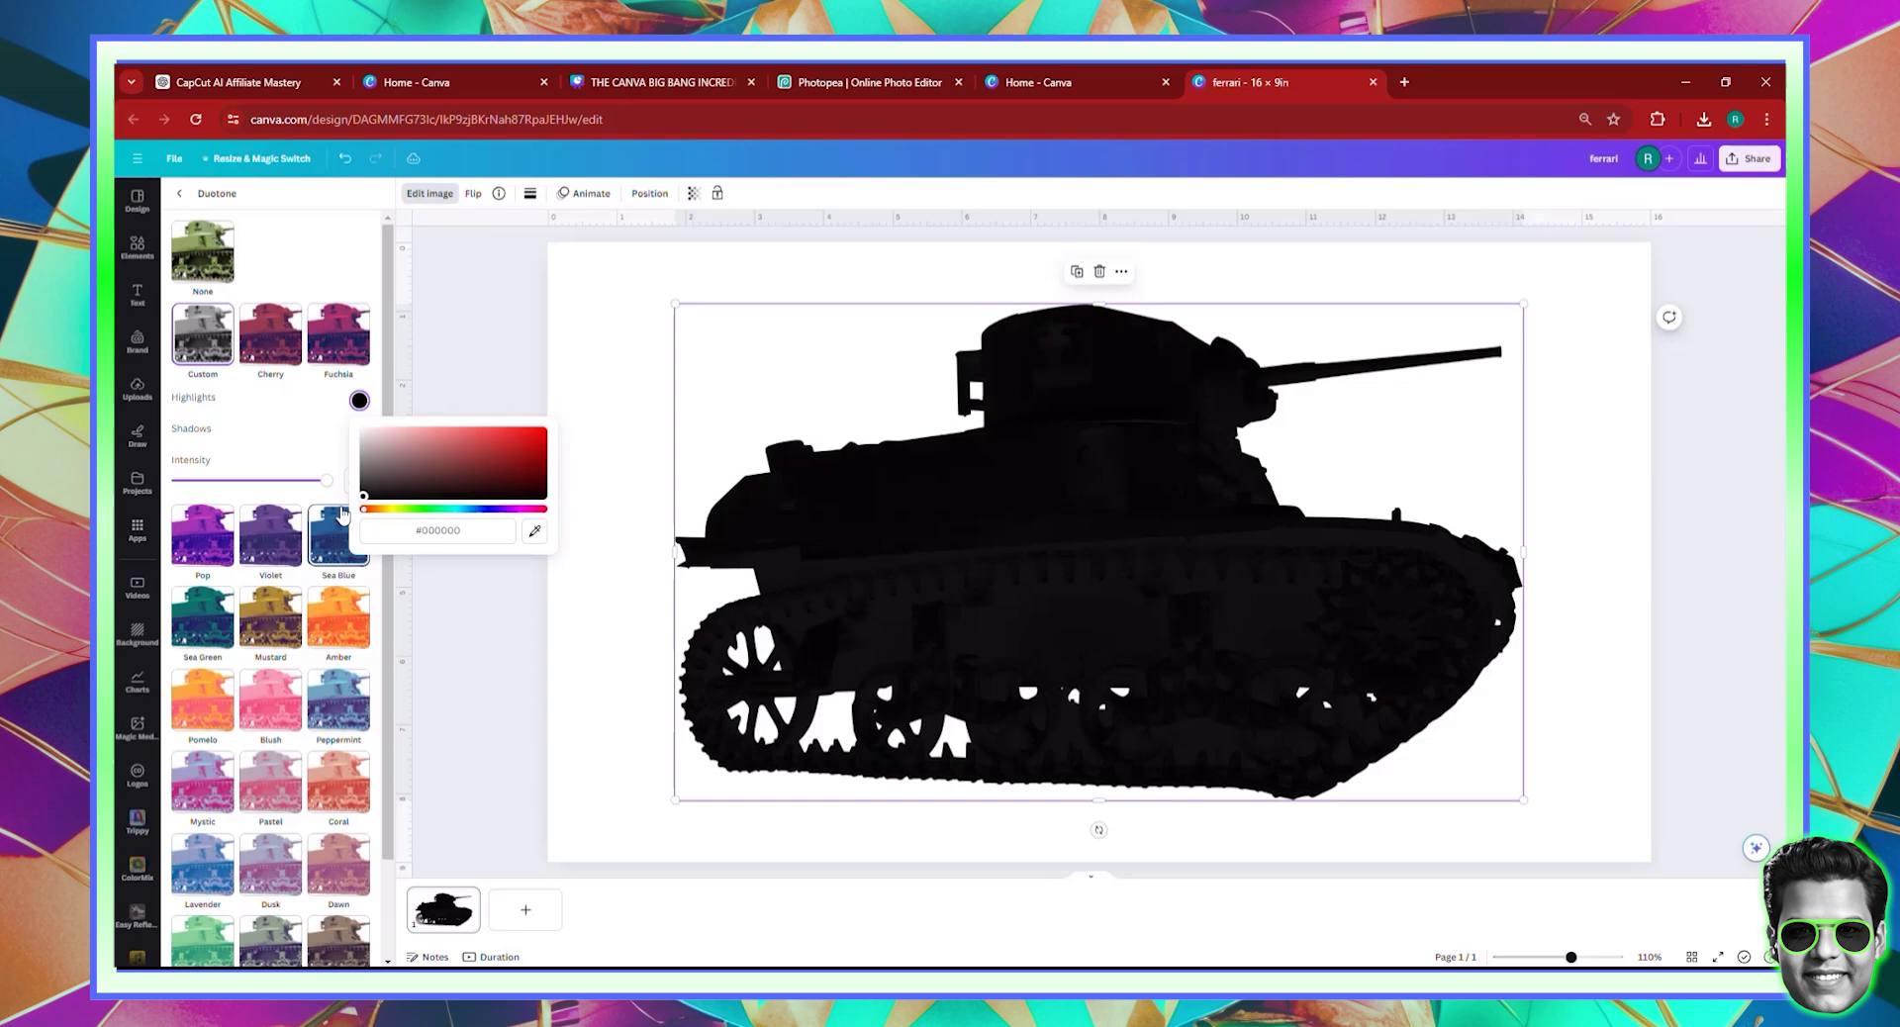
pyautogui.click(323, 463)
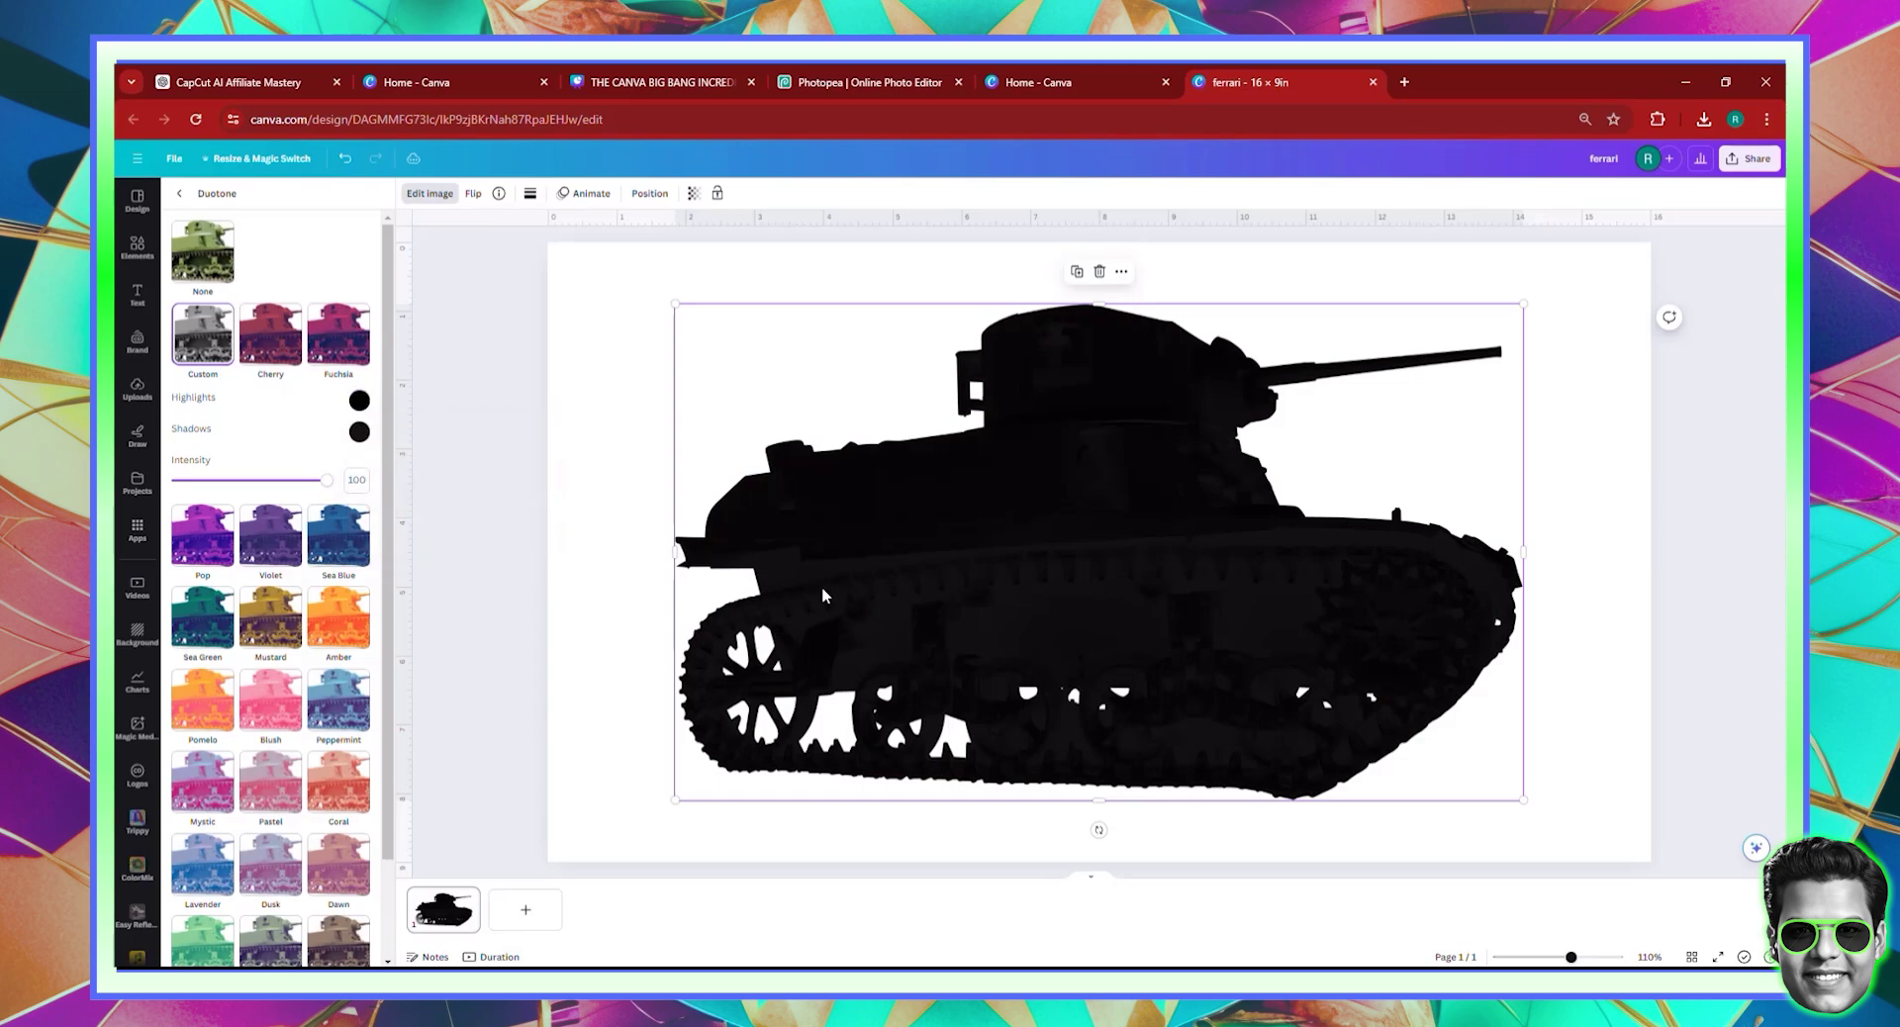
# - Enlarge the black tank silhouette and position it so it fills most of the page
pyautogui.click(627, 507)
pyautogui.moveTo(923, 584); pyautogui.dragTo(939, 603)
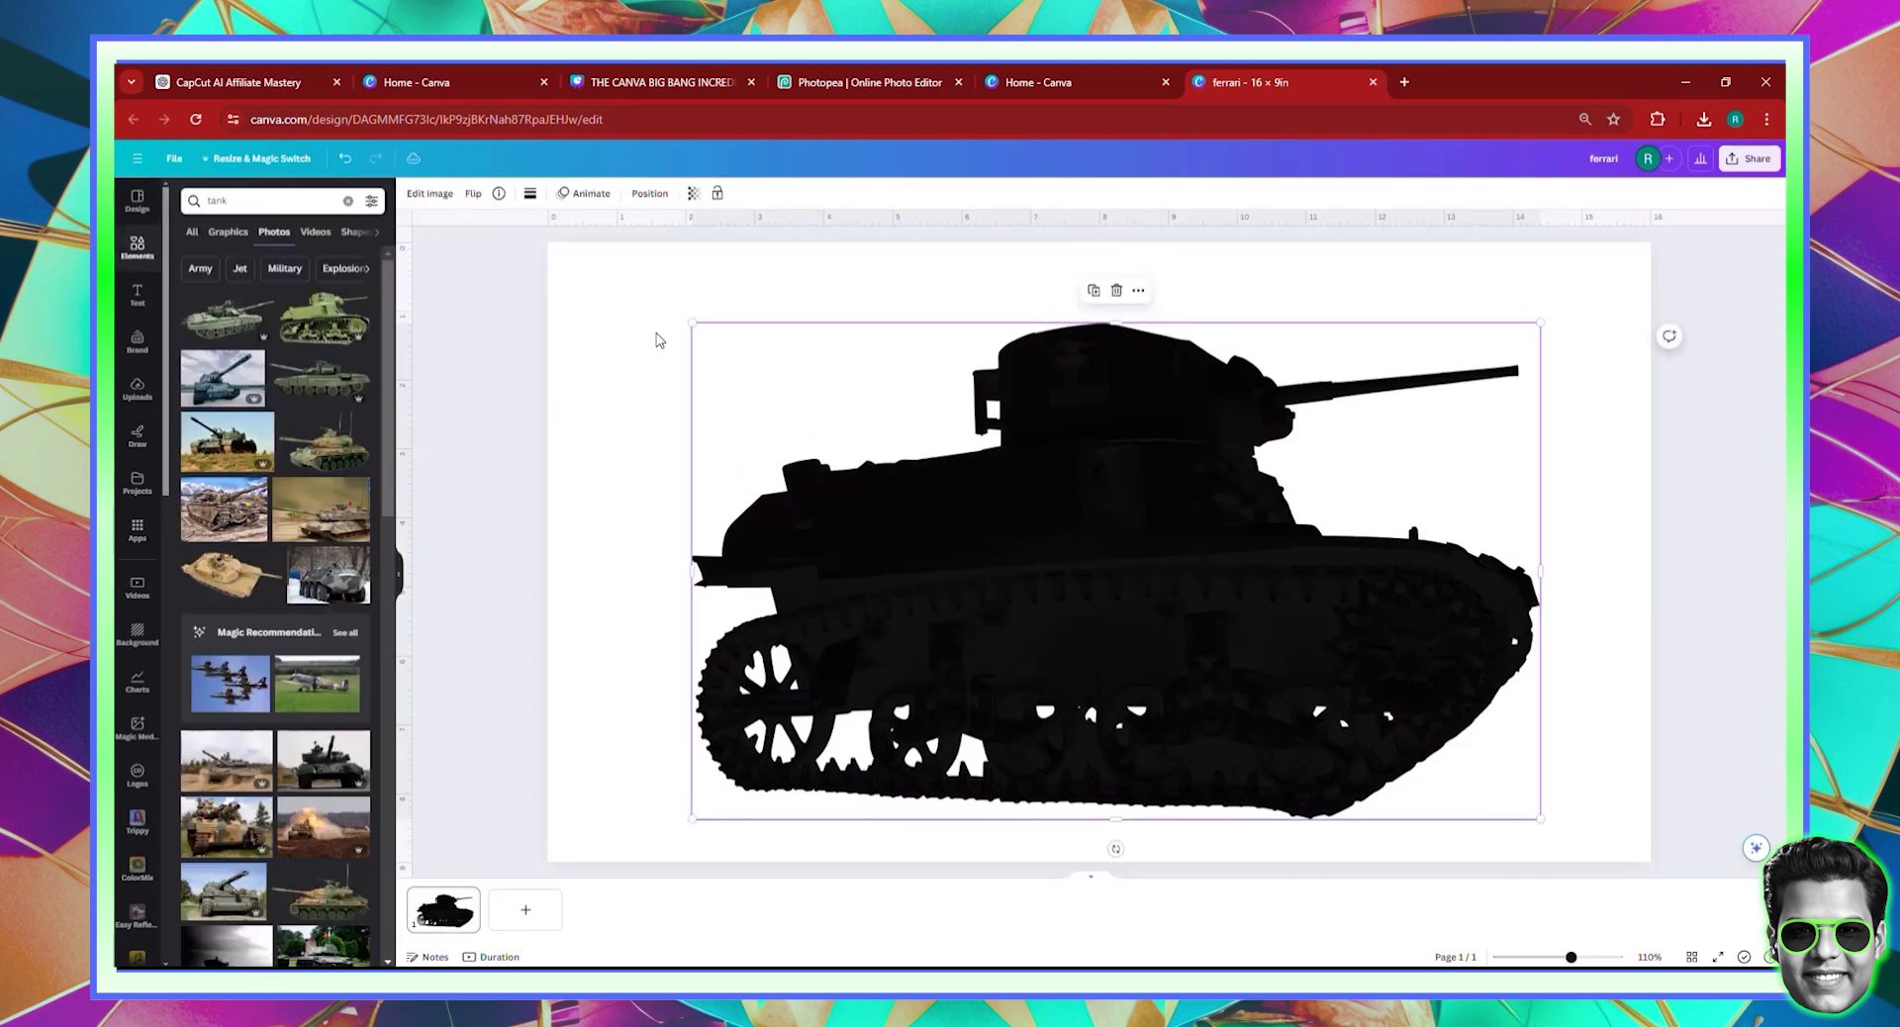
pyautogui.moveTo(606, 283); pyautogui.dragTo(594, 282)
pyautogui.moveTo(856, 503); pyautogui.dragTo(870, 510)
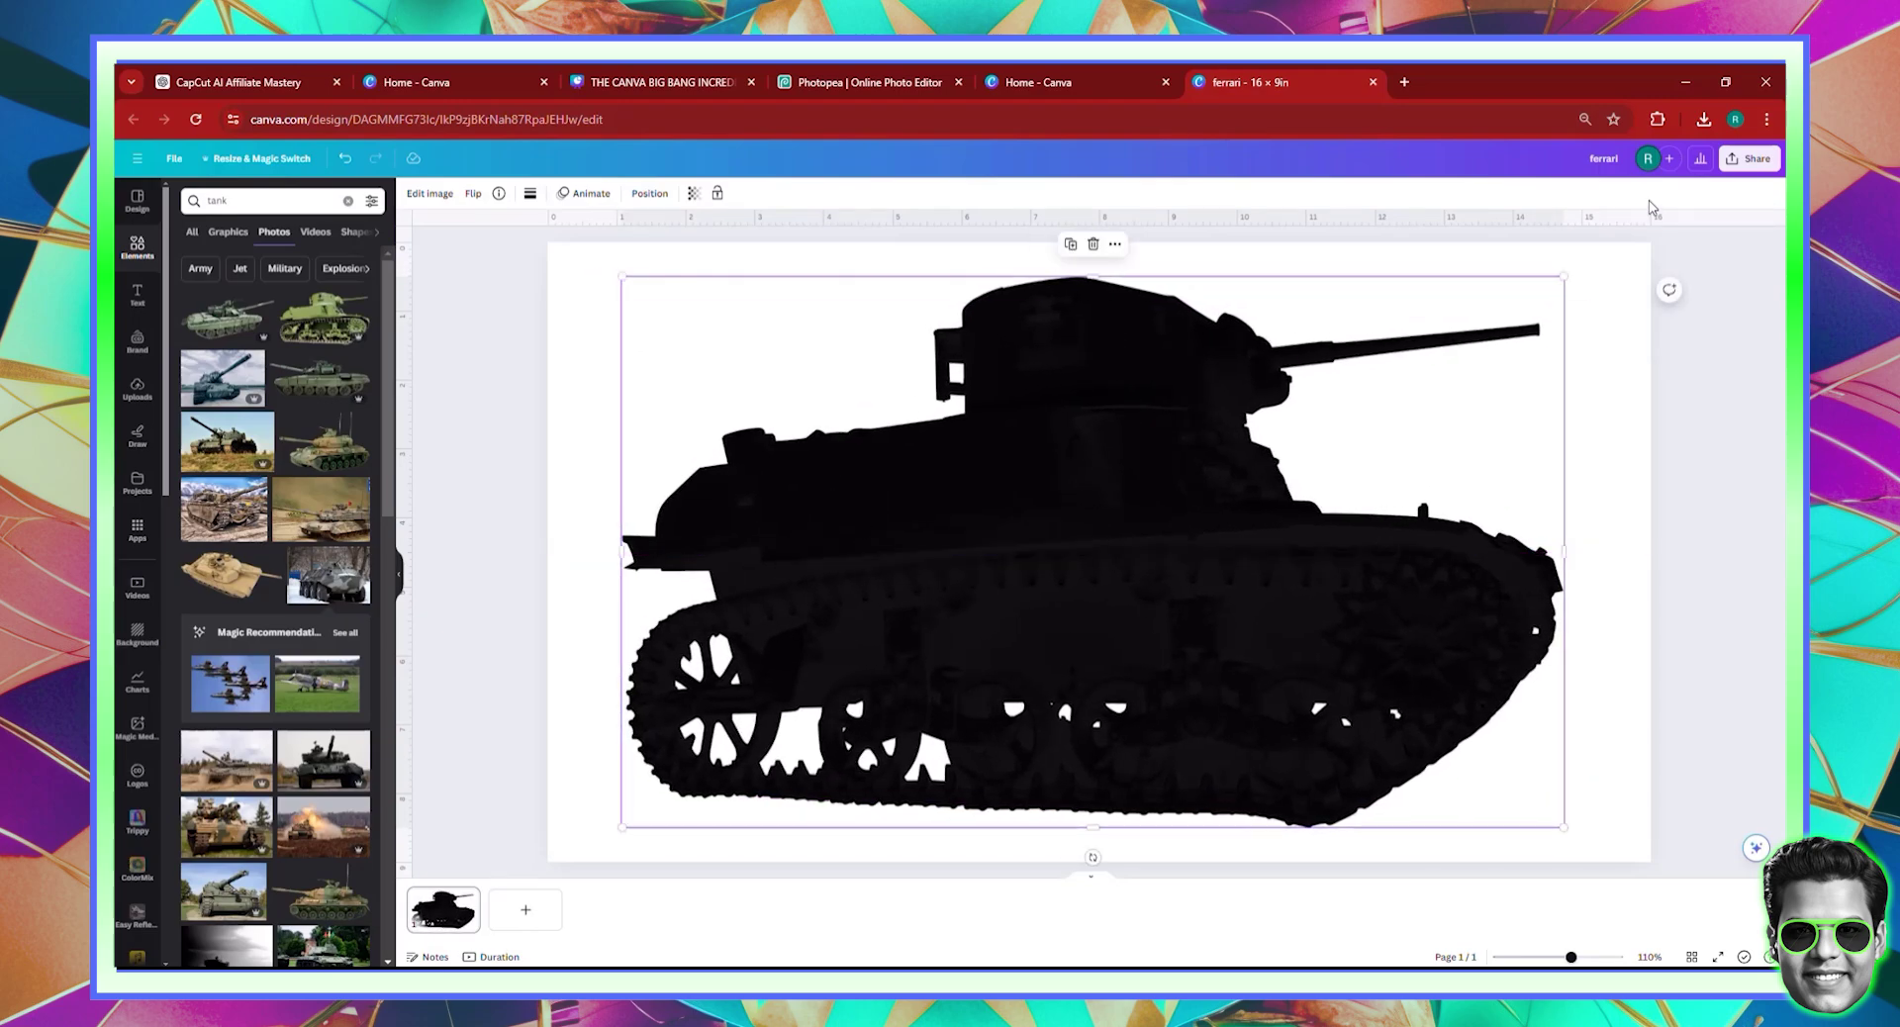
# - Rename the design tank and download it as a PNG with a transparent background
pyautogui.click(1608, 159)
pyautogui.write('tank')
pyautogui.click(1750, 158)
pyautogui.click(1648, 504)
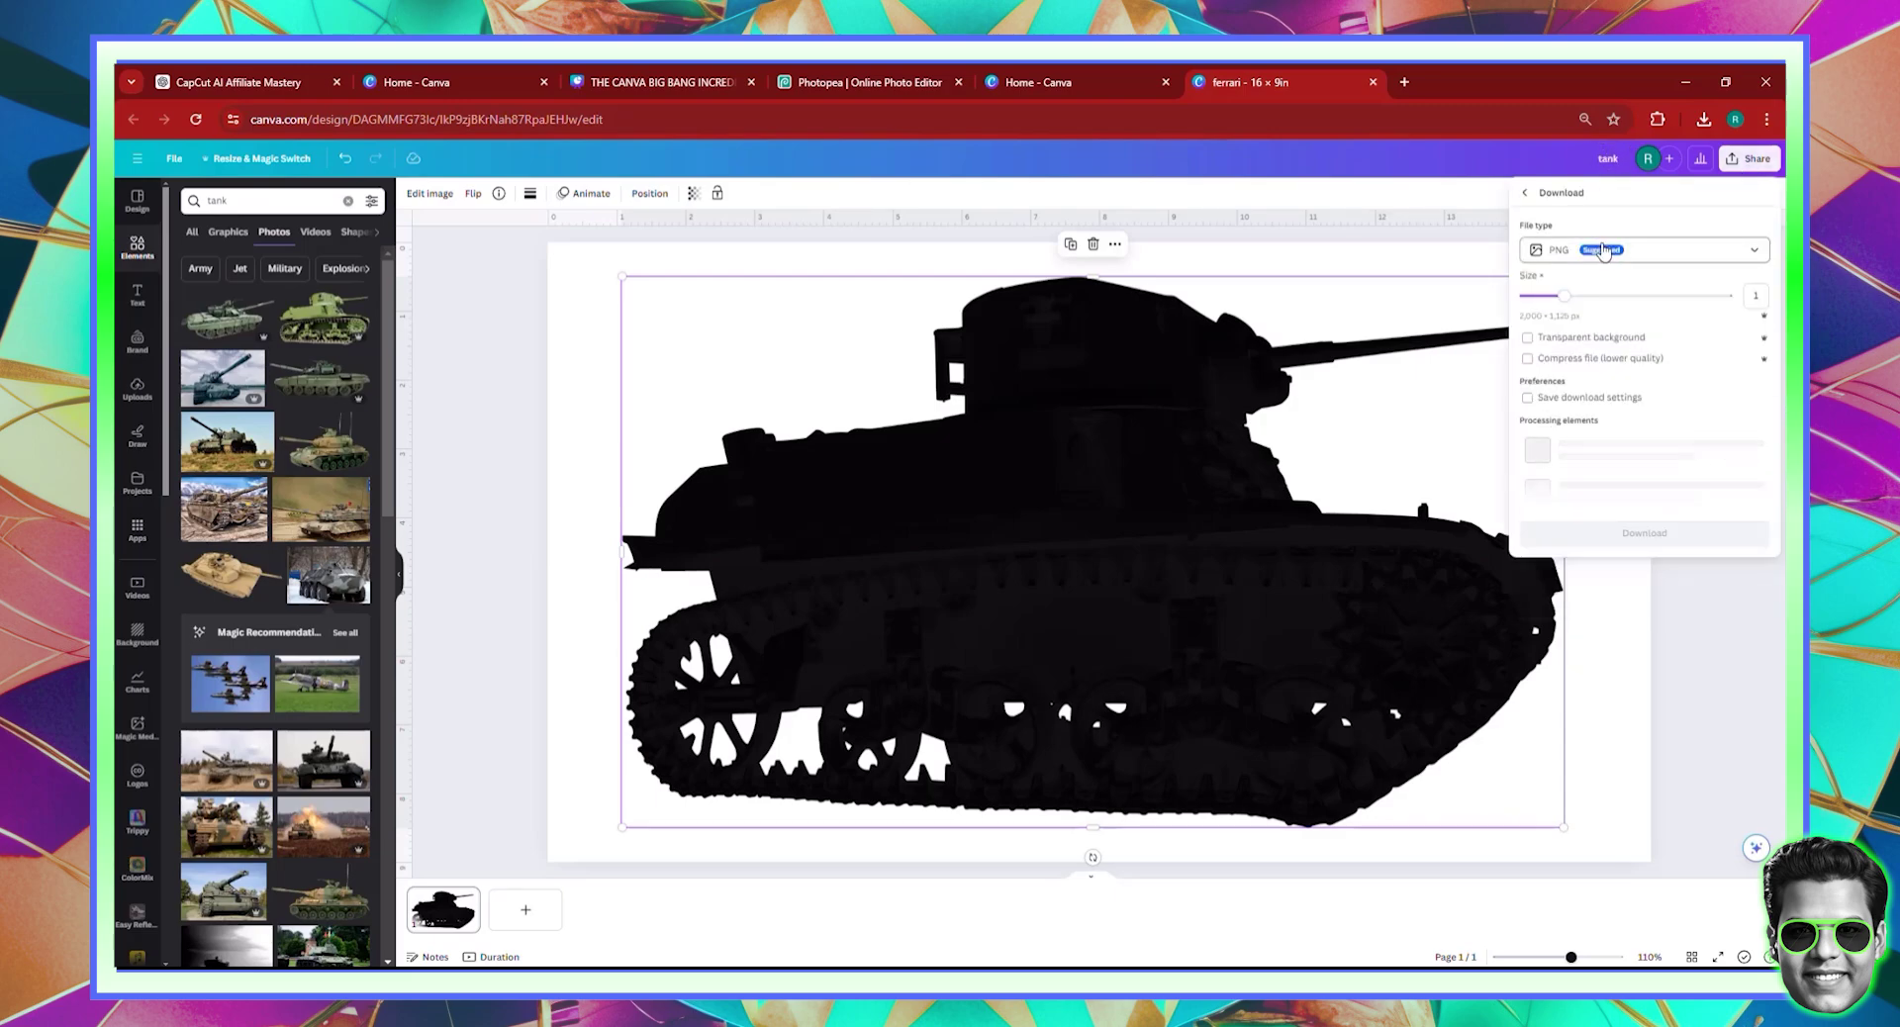
pyautogui.click(1604, 251)
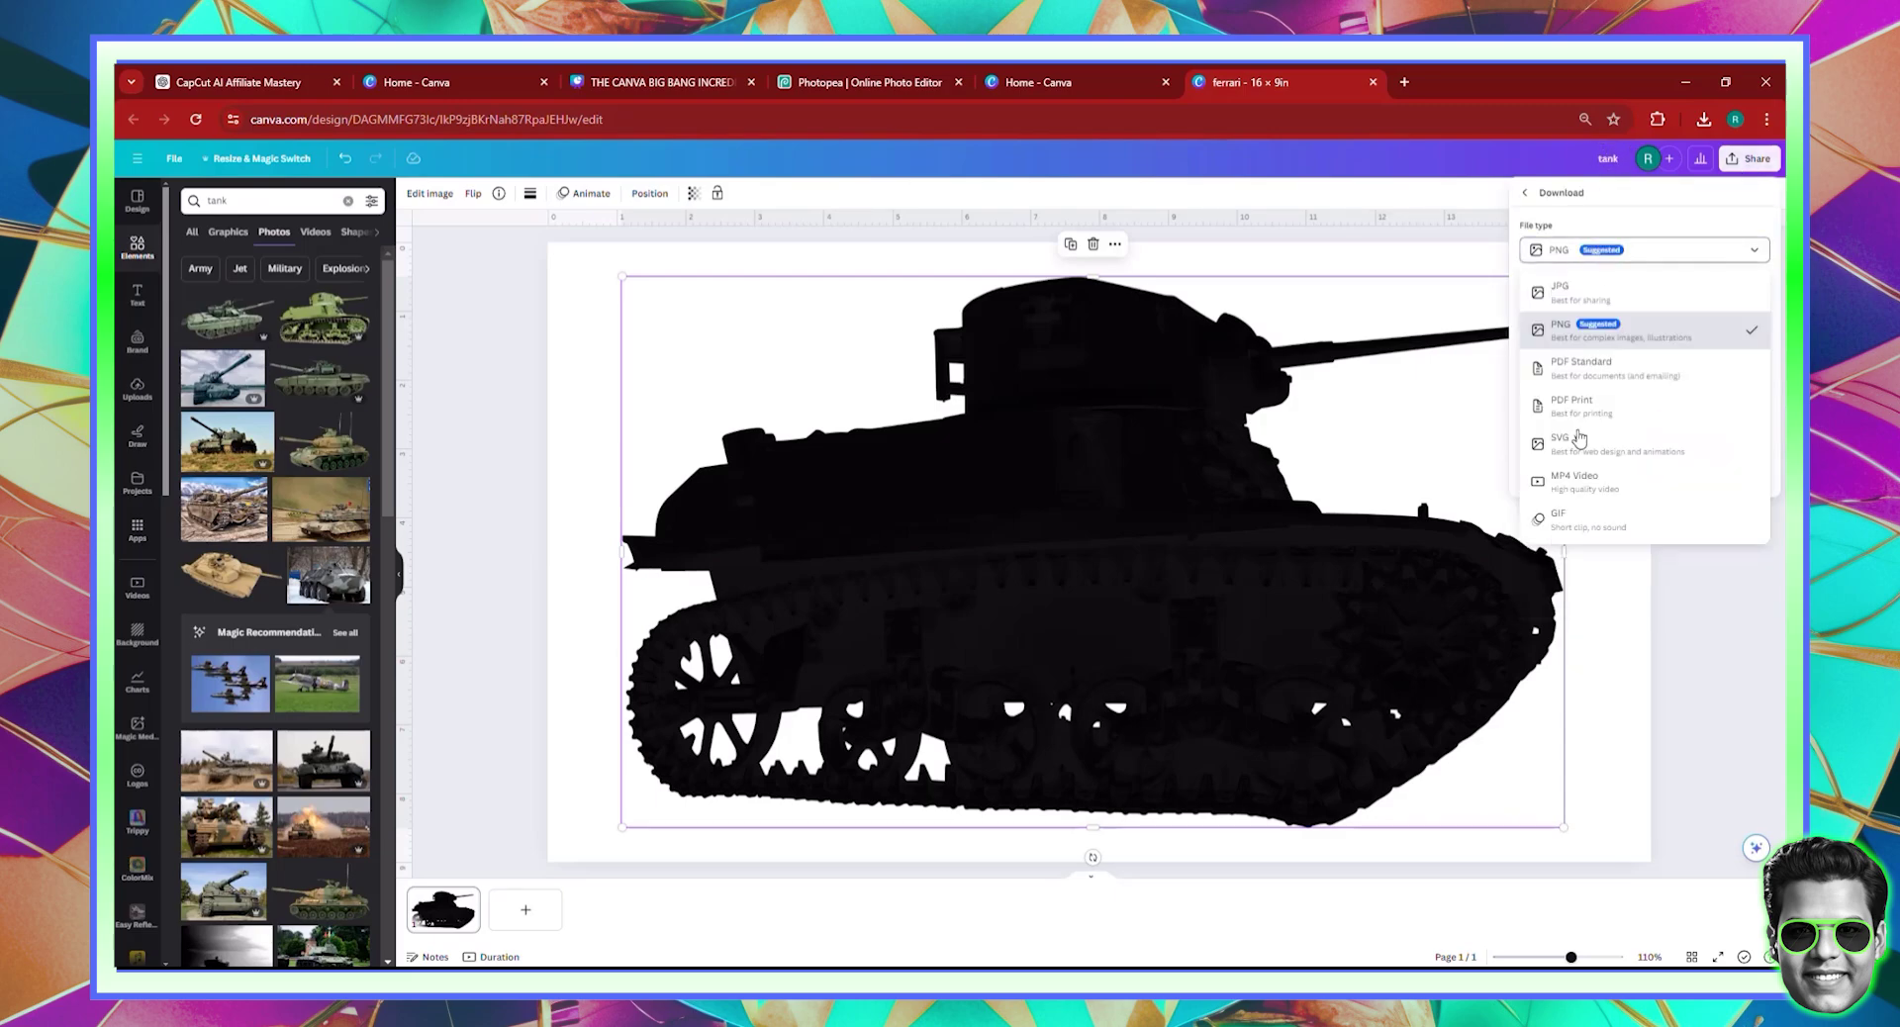
pyautogui.click(1609, 337)
pyautogui.click(1605, 340)
pyautogui.click(1644, 427)
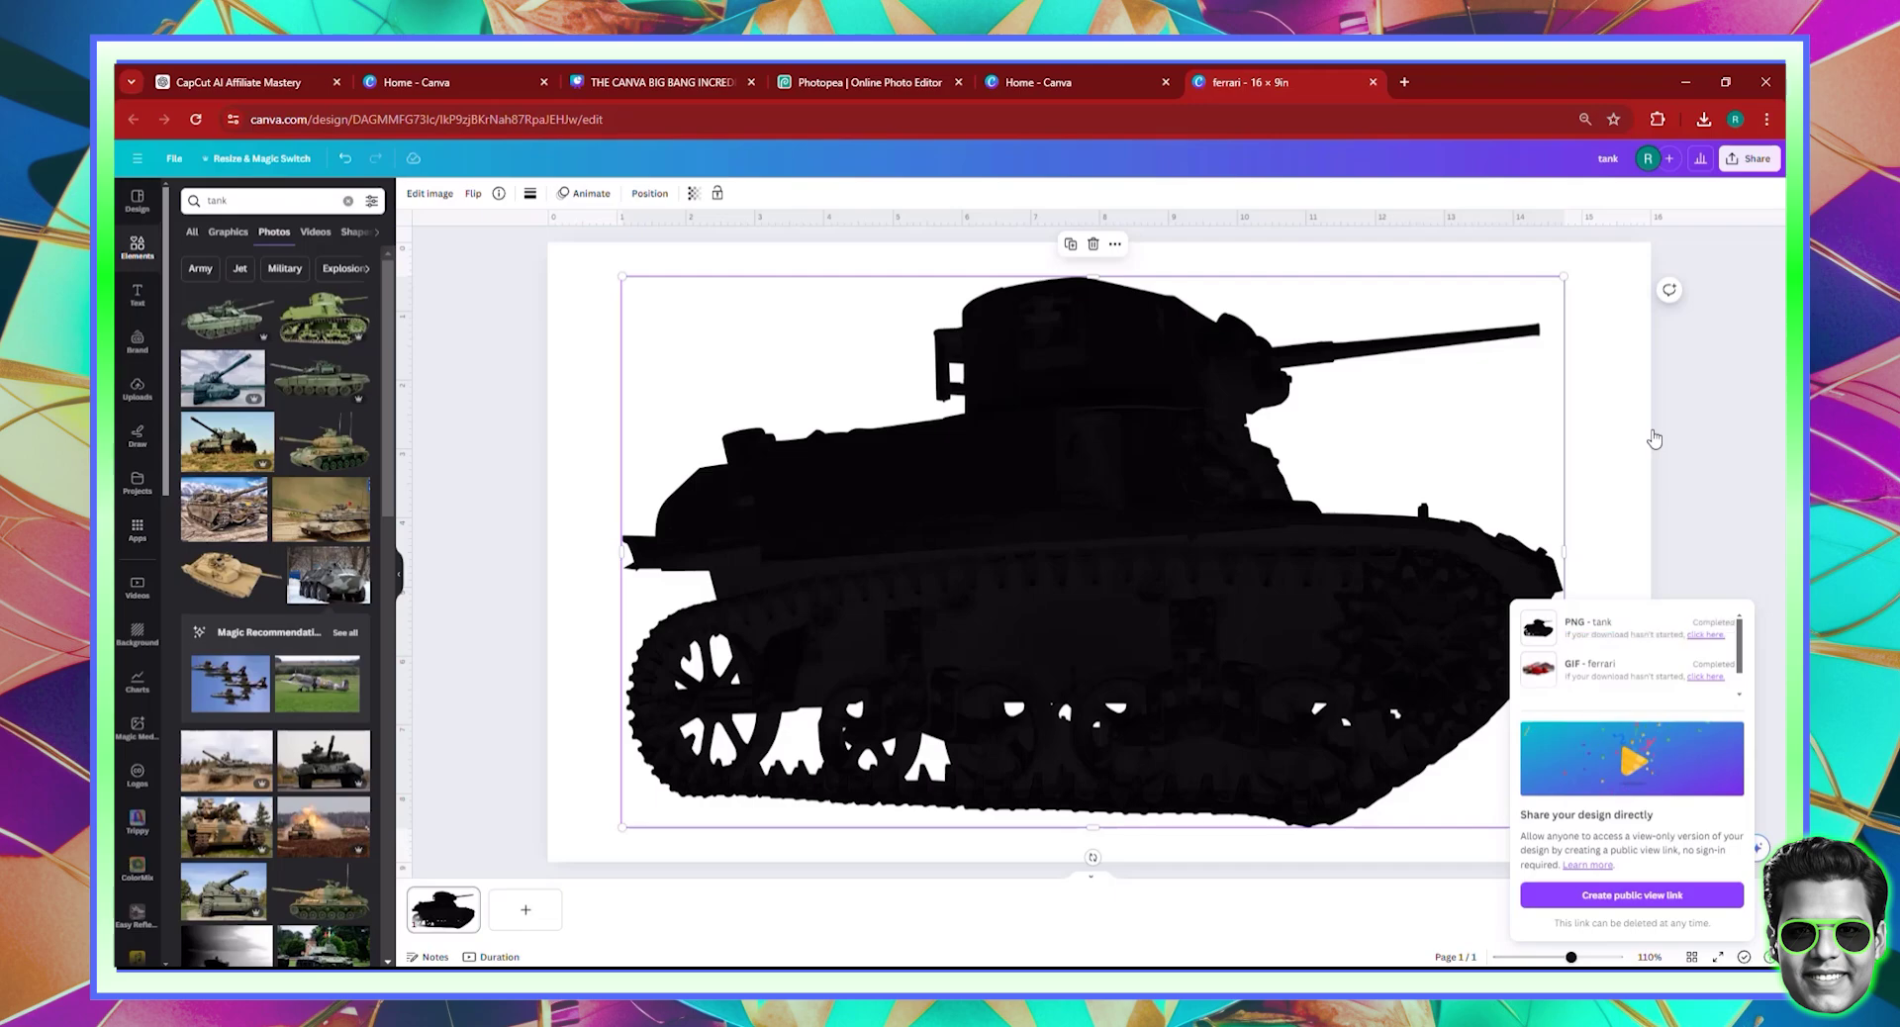
# - Switch to Photopea and reload the site to return to its start screen without the Ferrari document
pyautogui.click(924, 69)
pyautogui.click(704, 122)
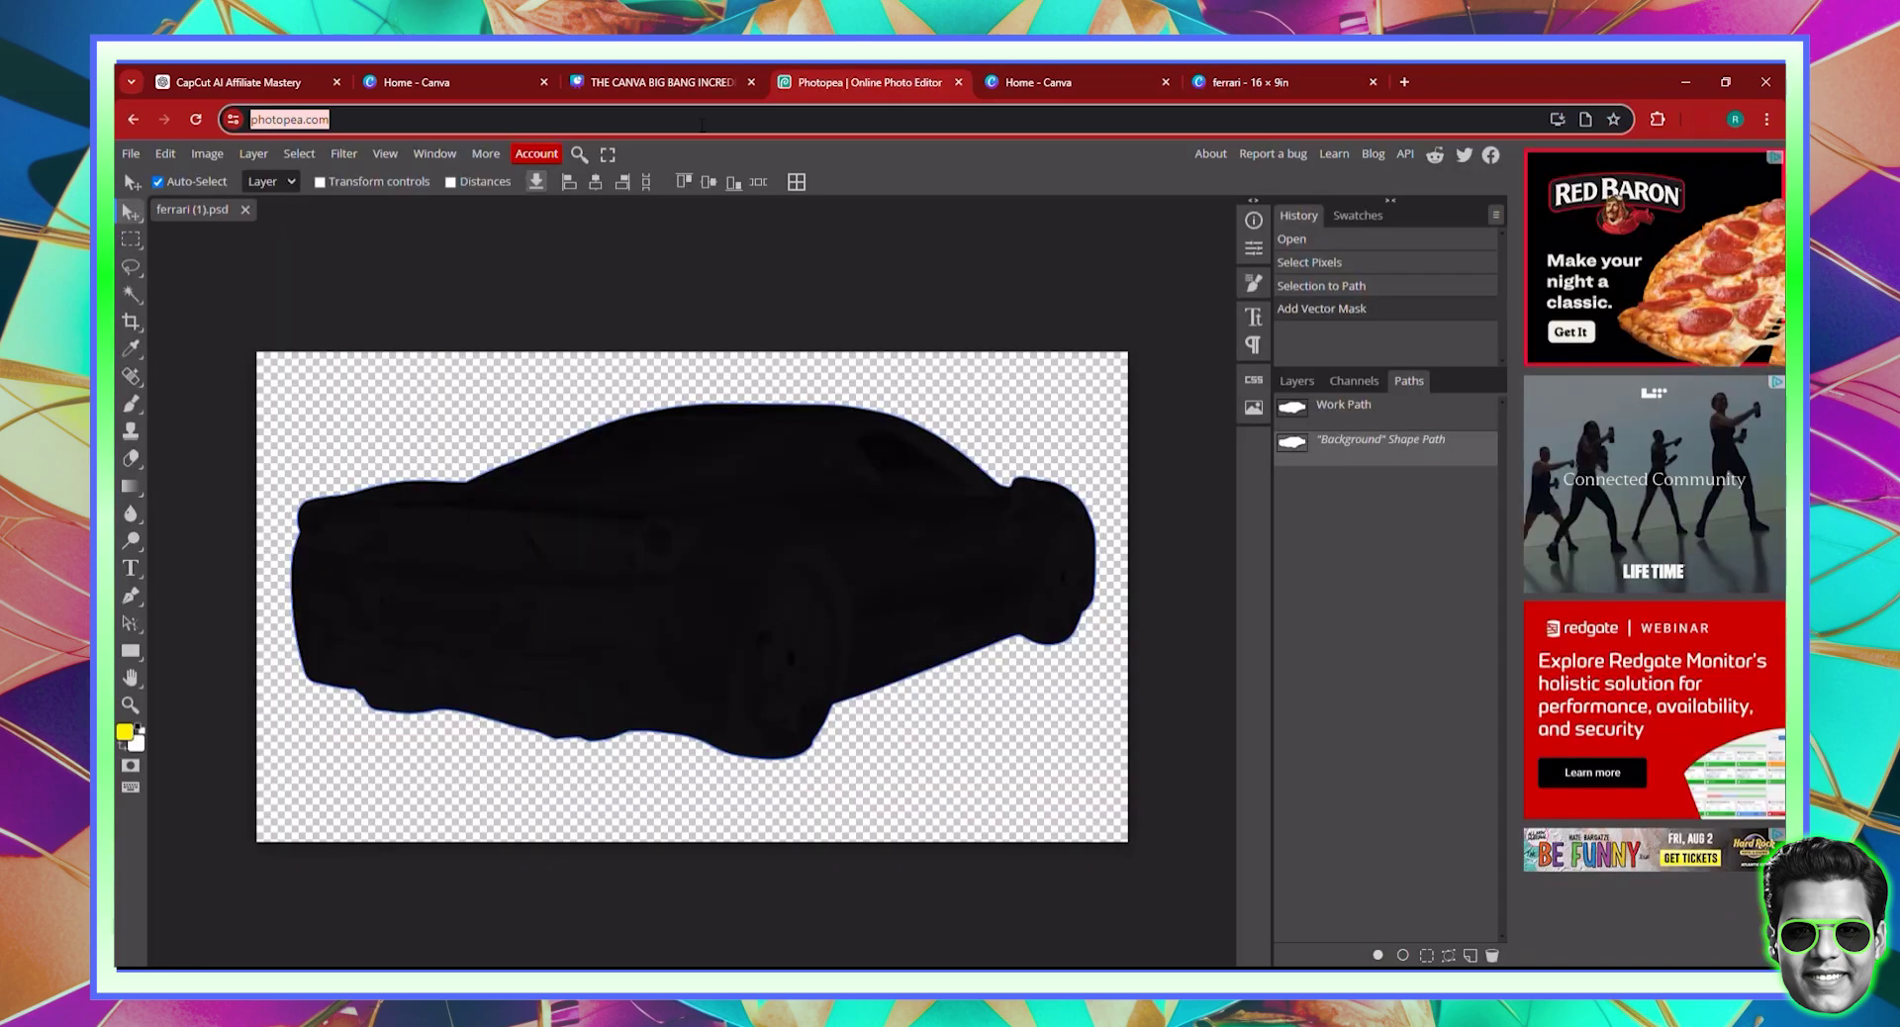
pyautogui.press('Return')
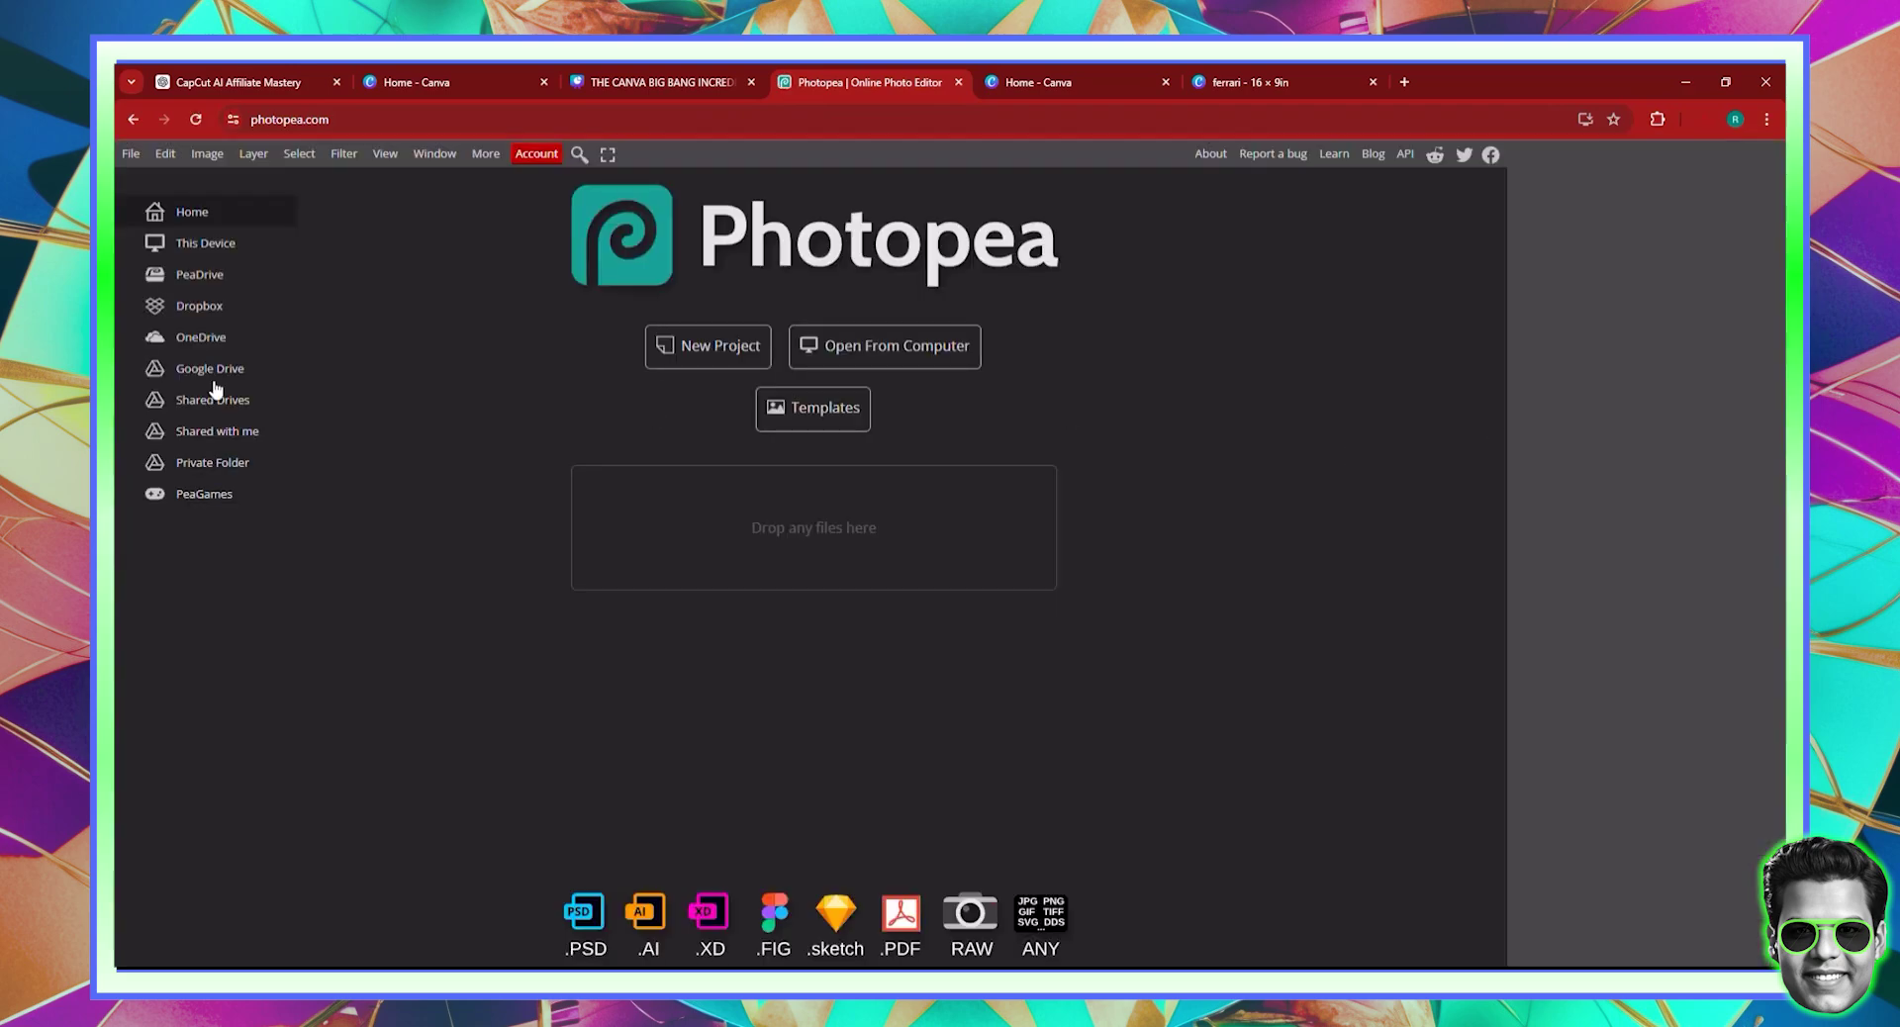
# - Open the downloaded tank PNG from the Downloads folder
pyautogui.click(131, 156)
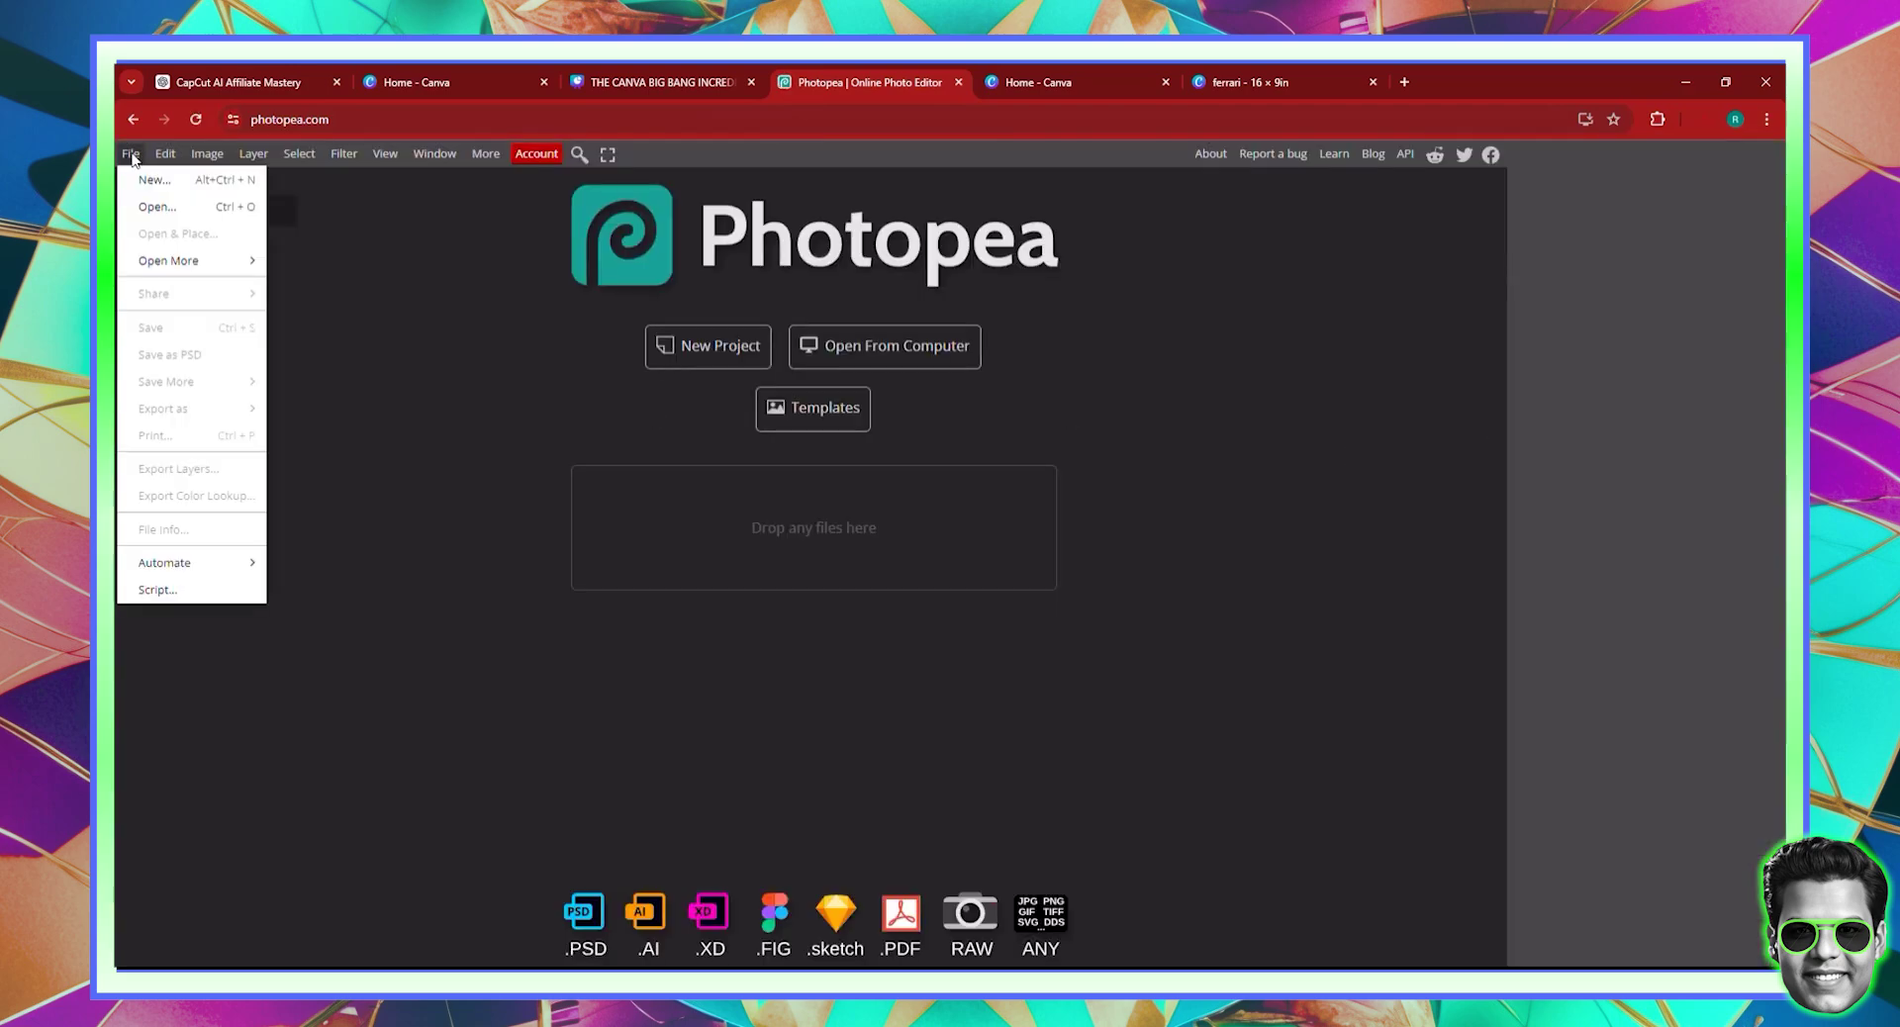
pyautogui.click(172, 208)
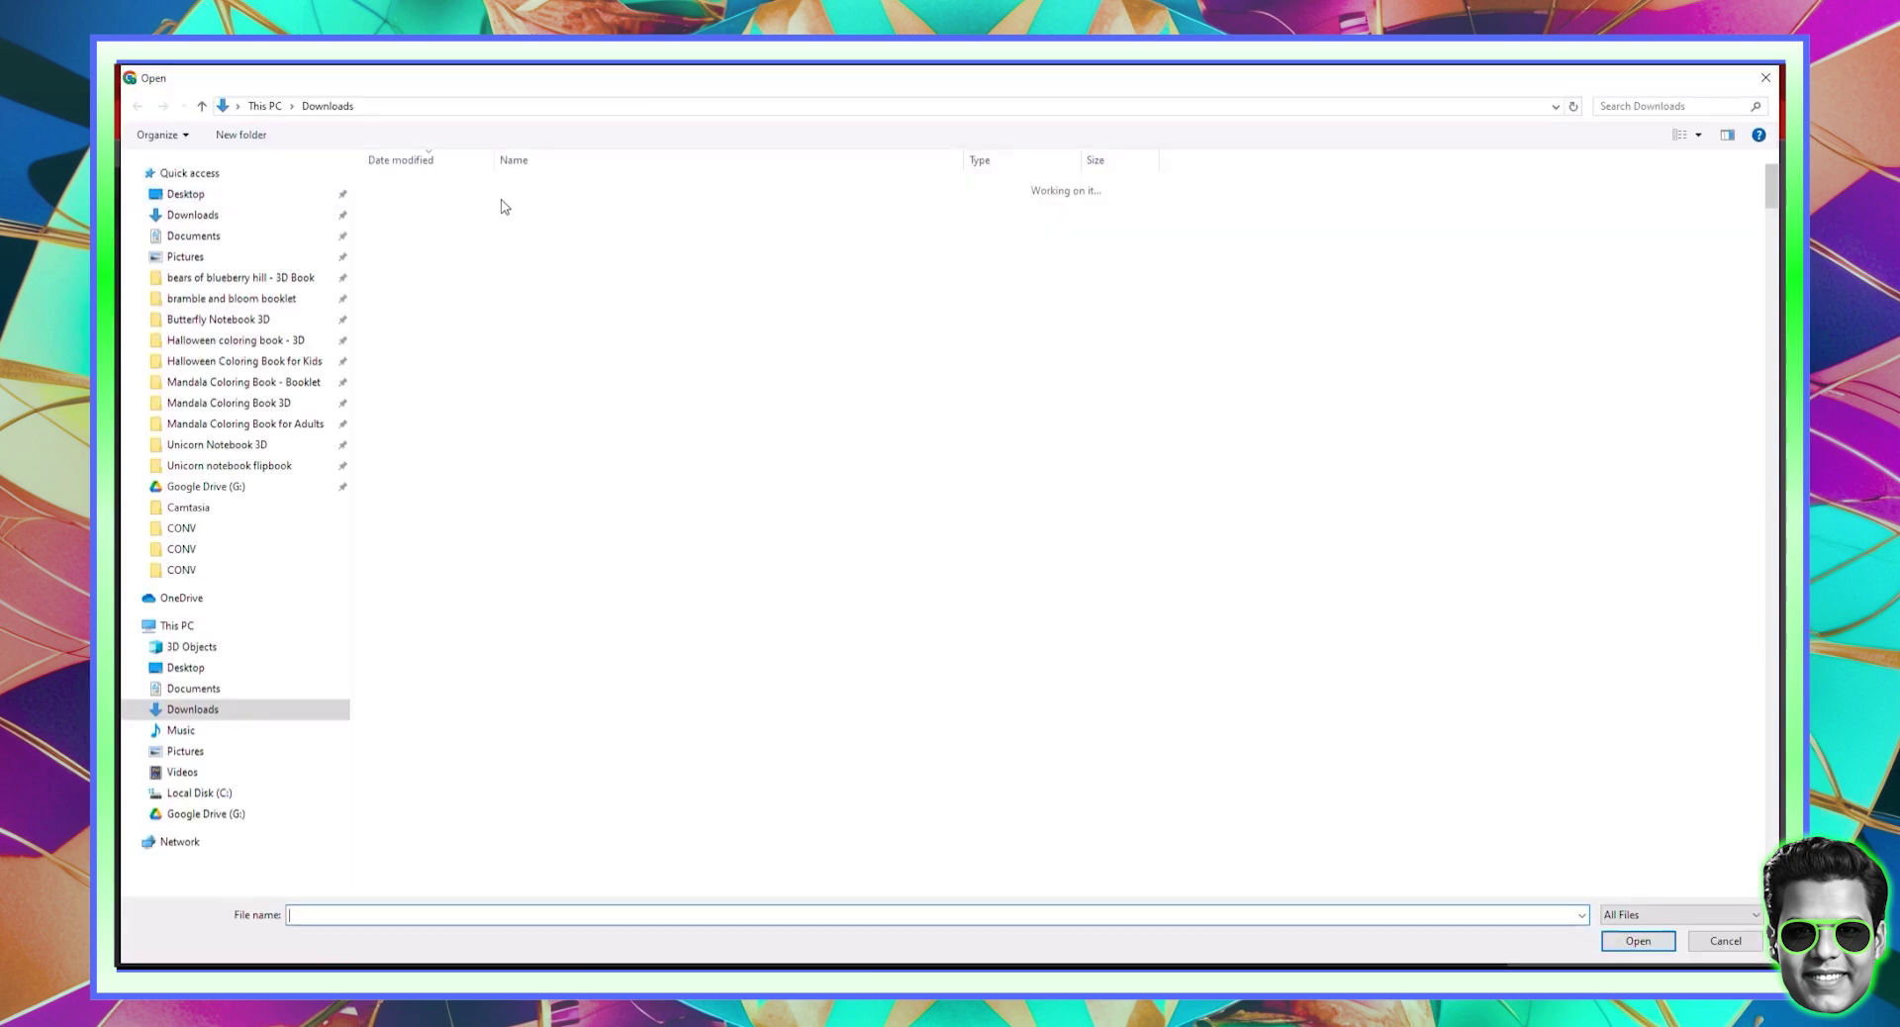
pyautogui.doubleClick(502, 211)
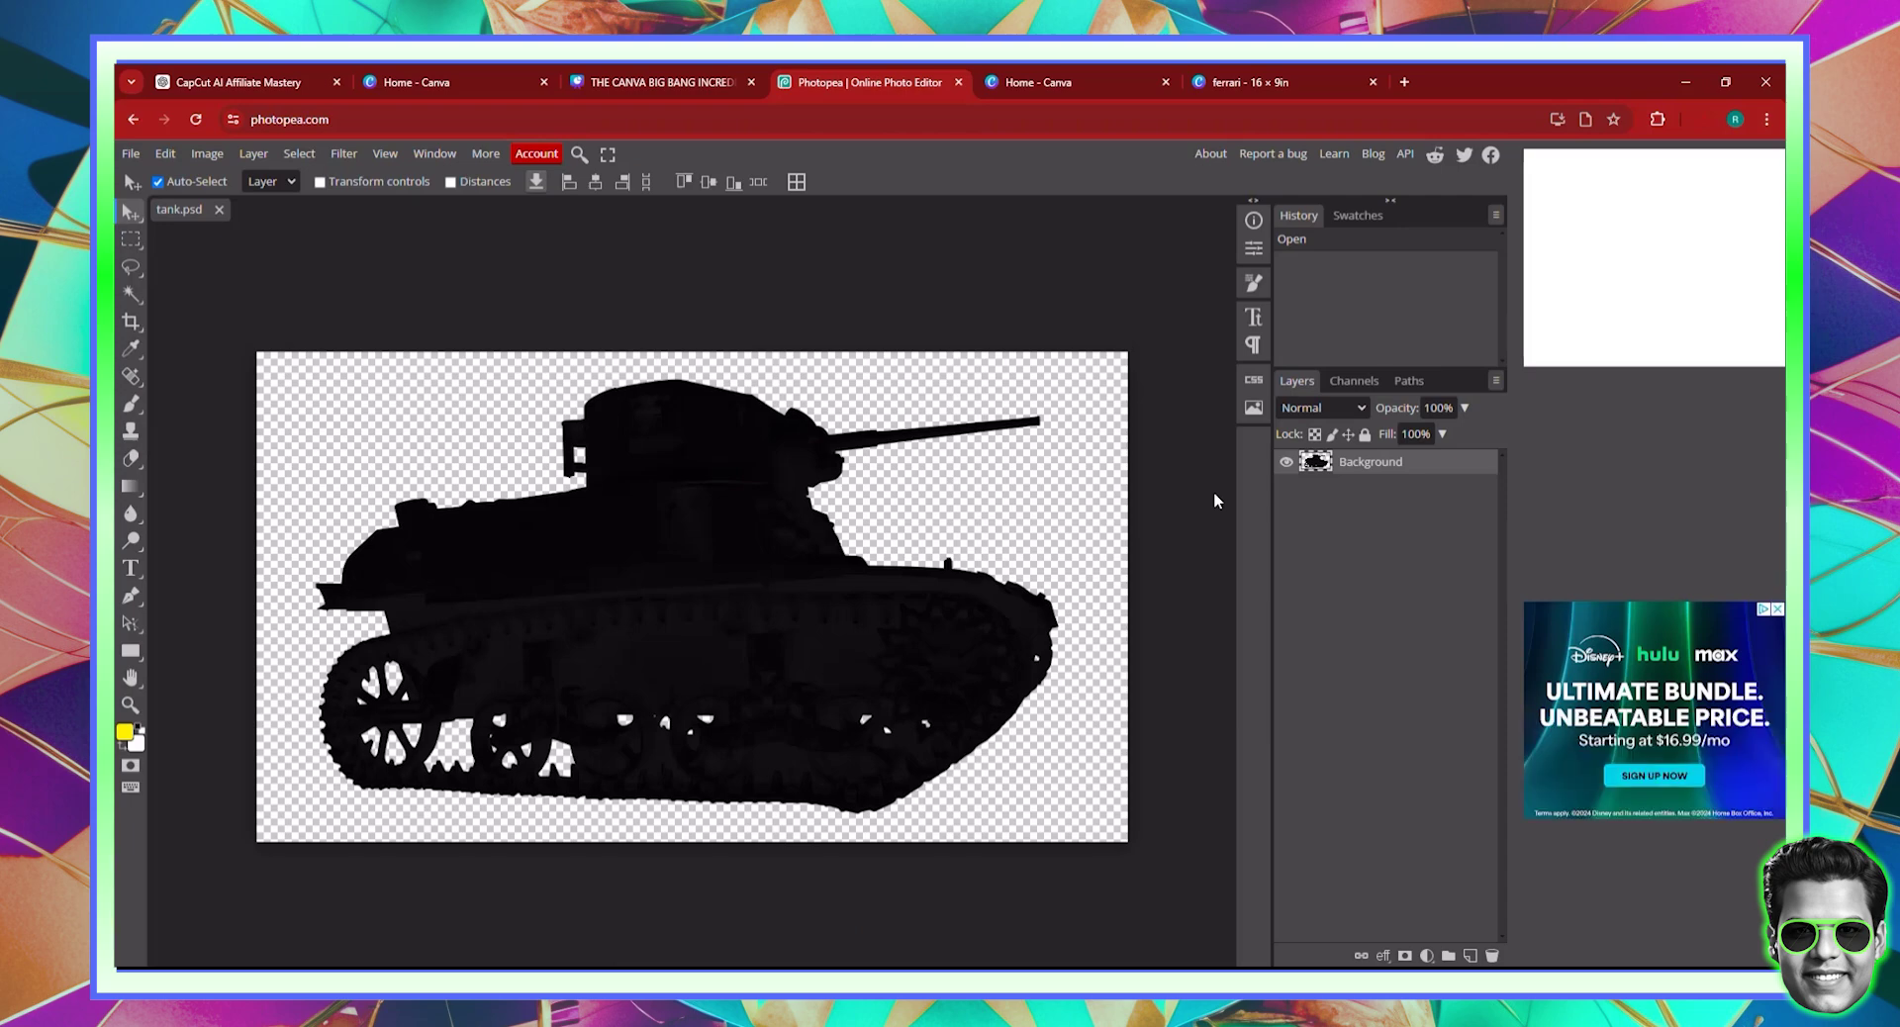
# - Convert the tank layer's pixel selection into a work path and apply that path as the layer's vector mask
pyautogui.keyDown('ctrl'); pyautogui.click(1318, 469); pyautogui.keyUp('ctrl')
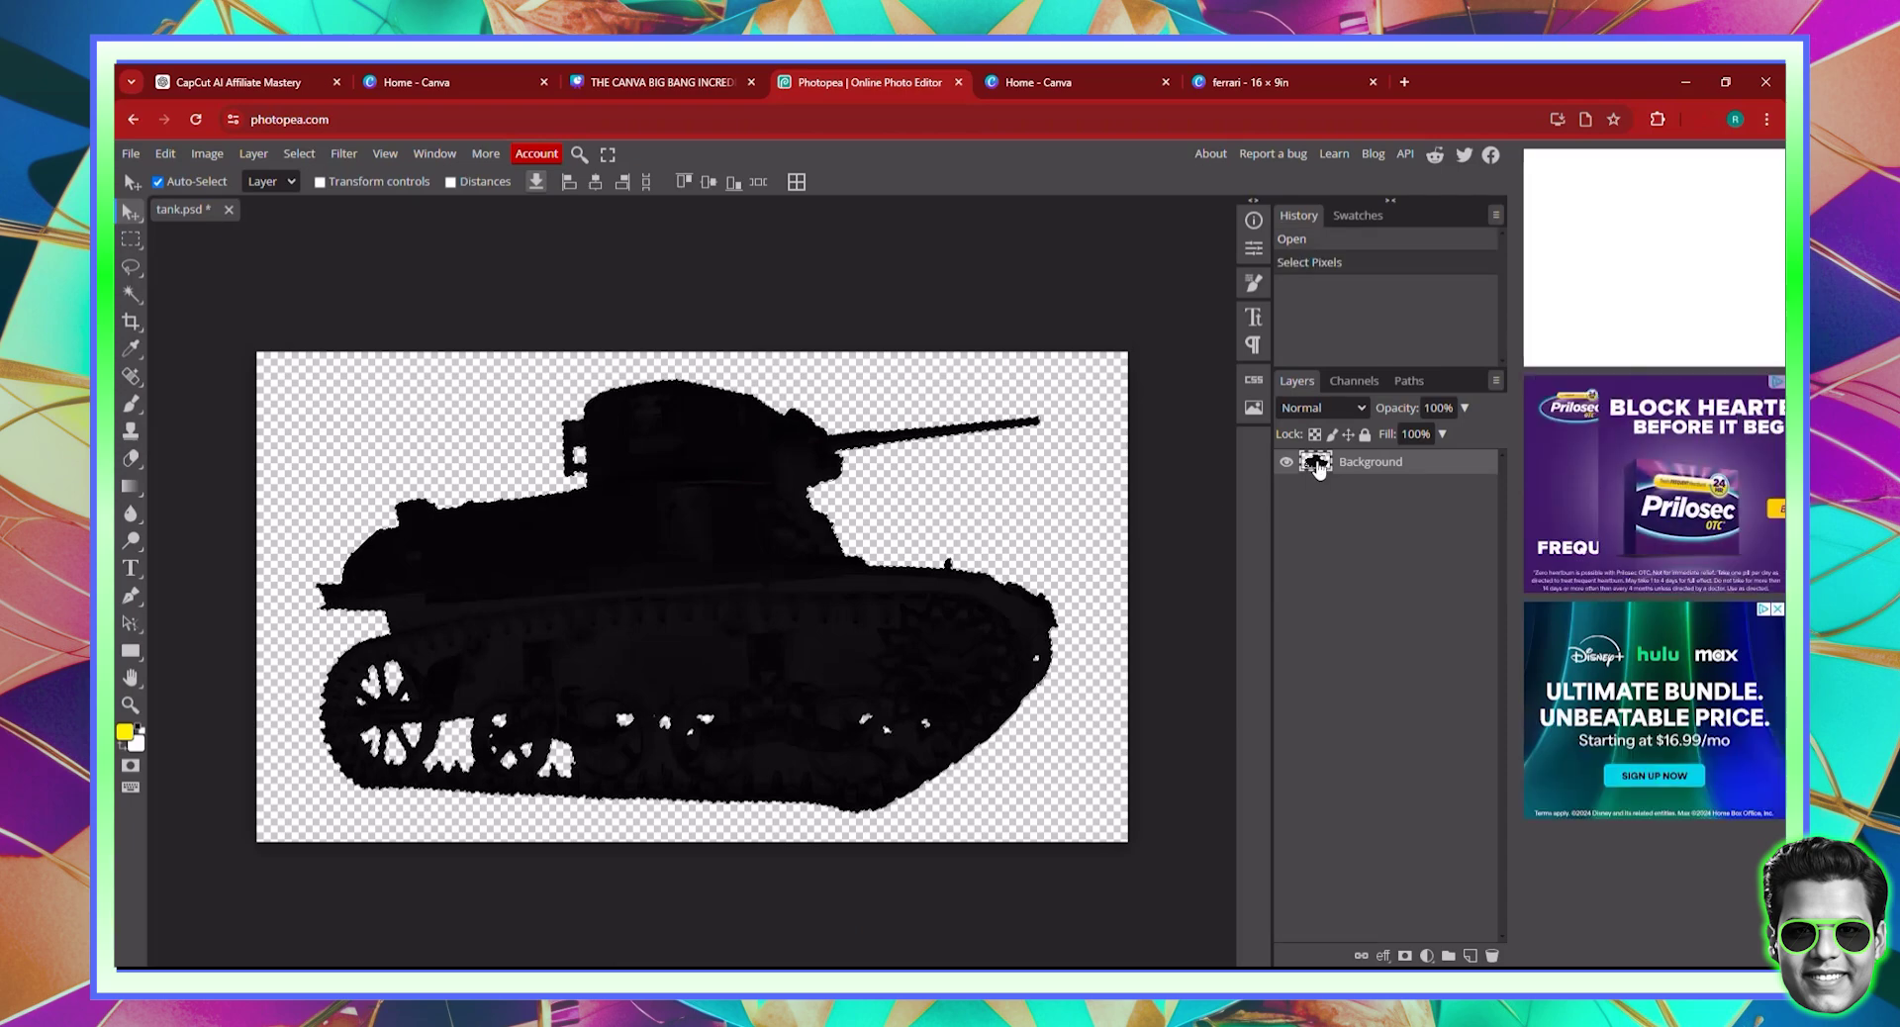
pyautogui.click(1408, 382)
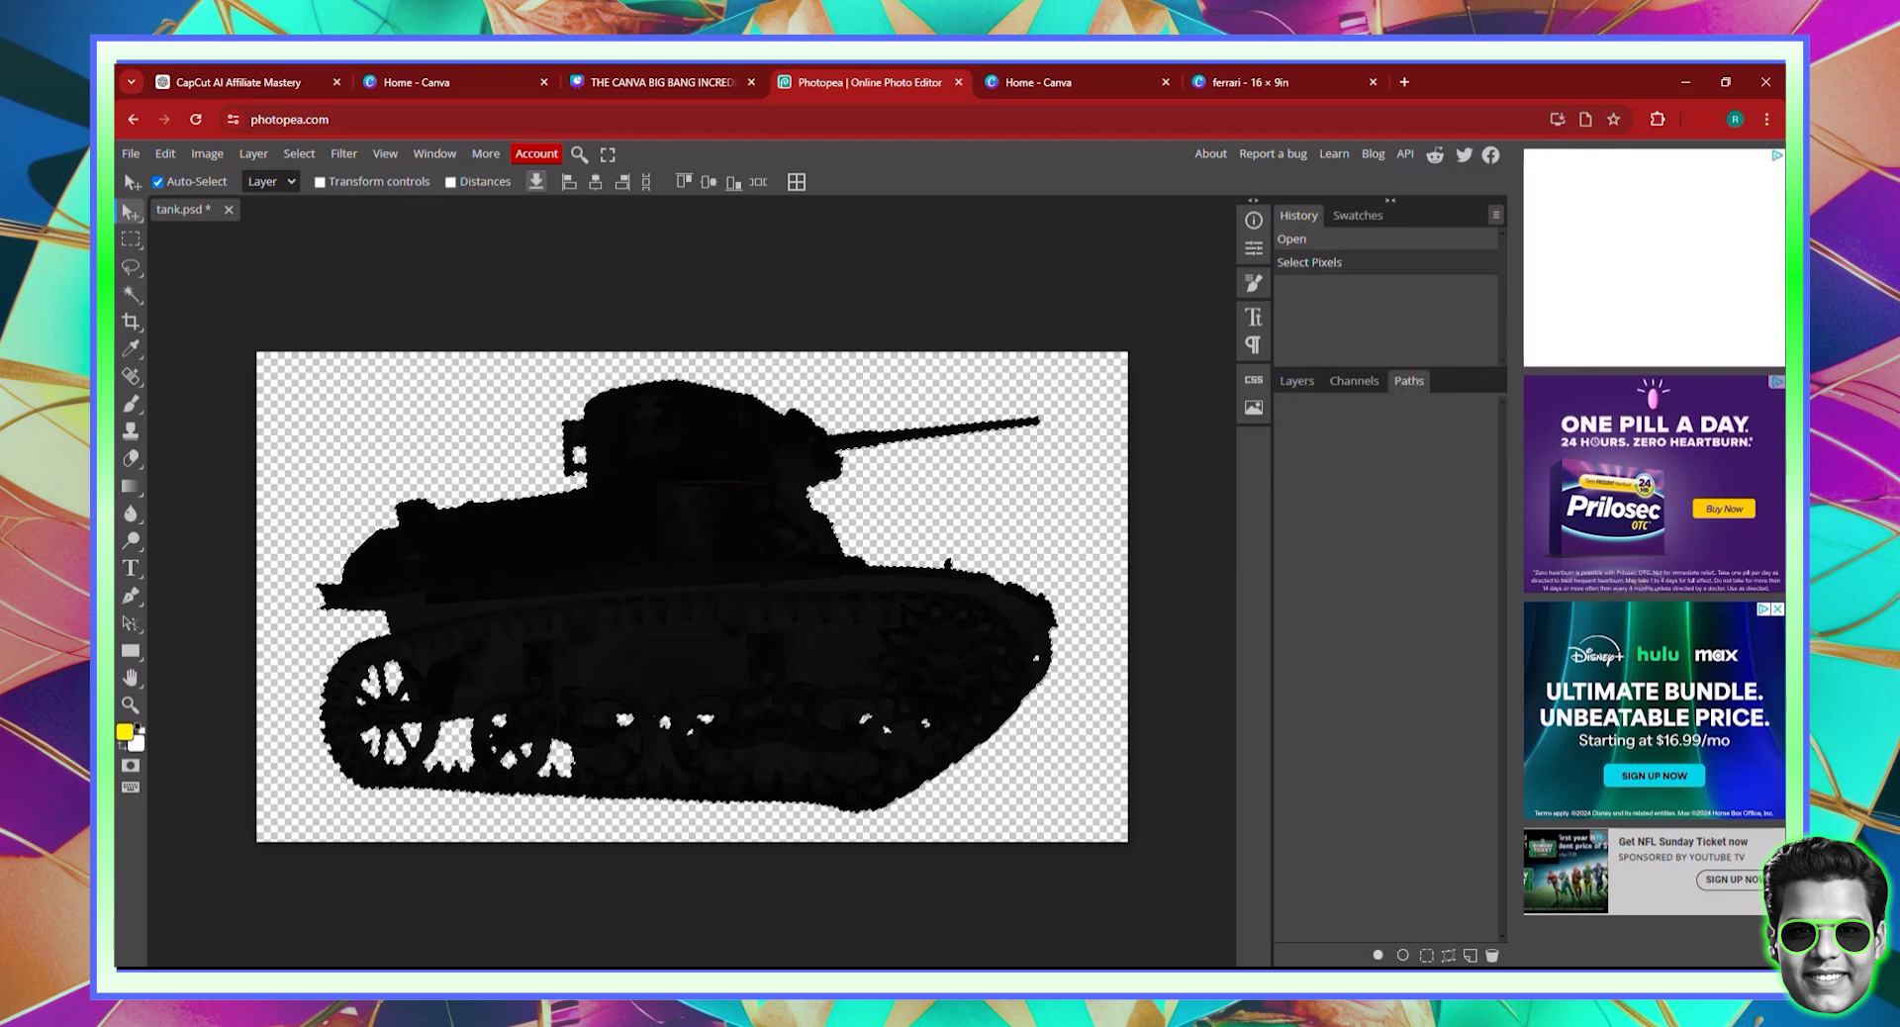
pyautogui.click(1448, 956)
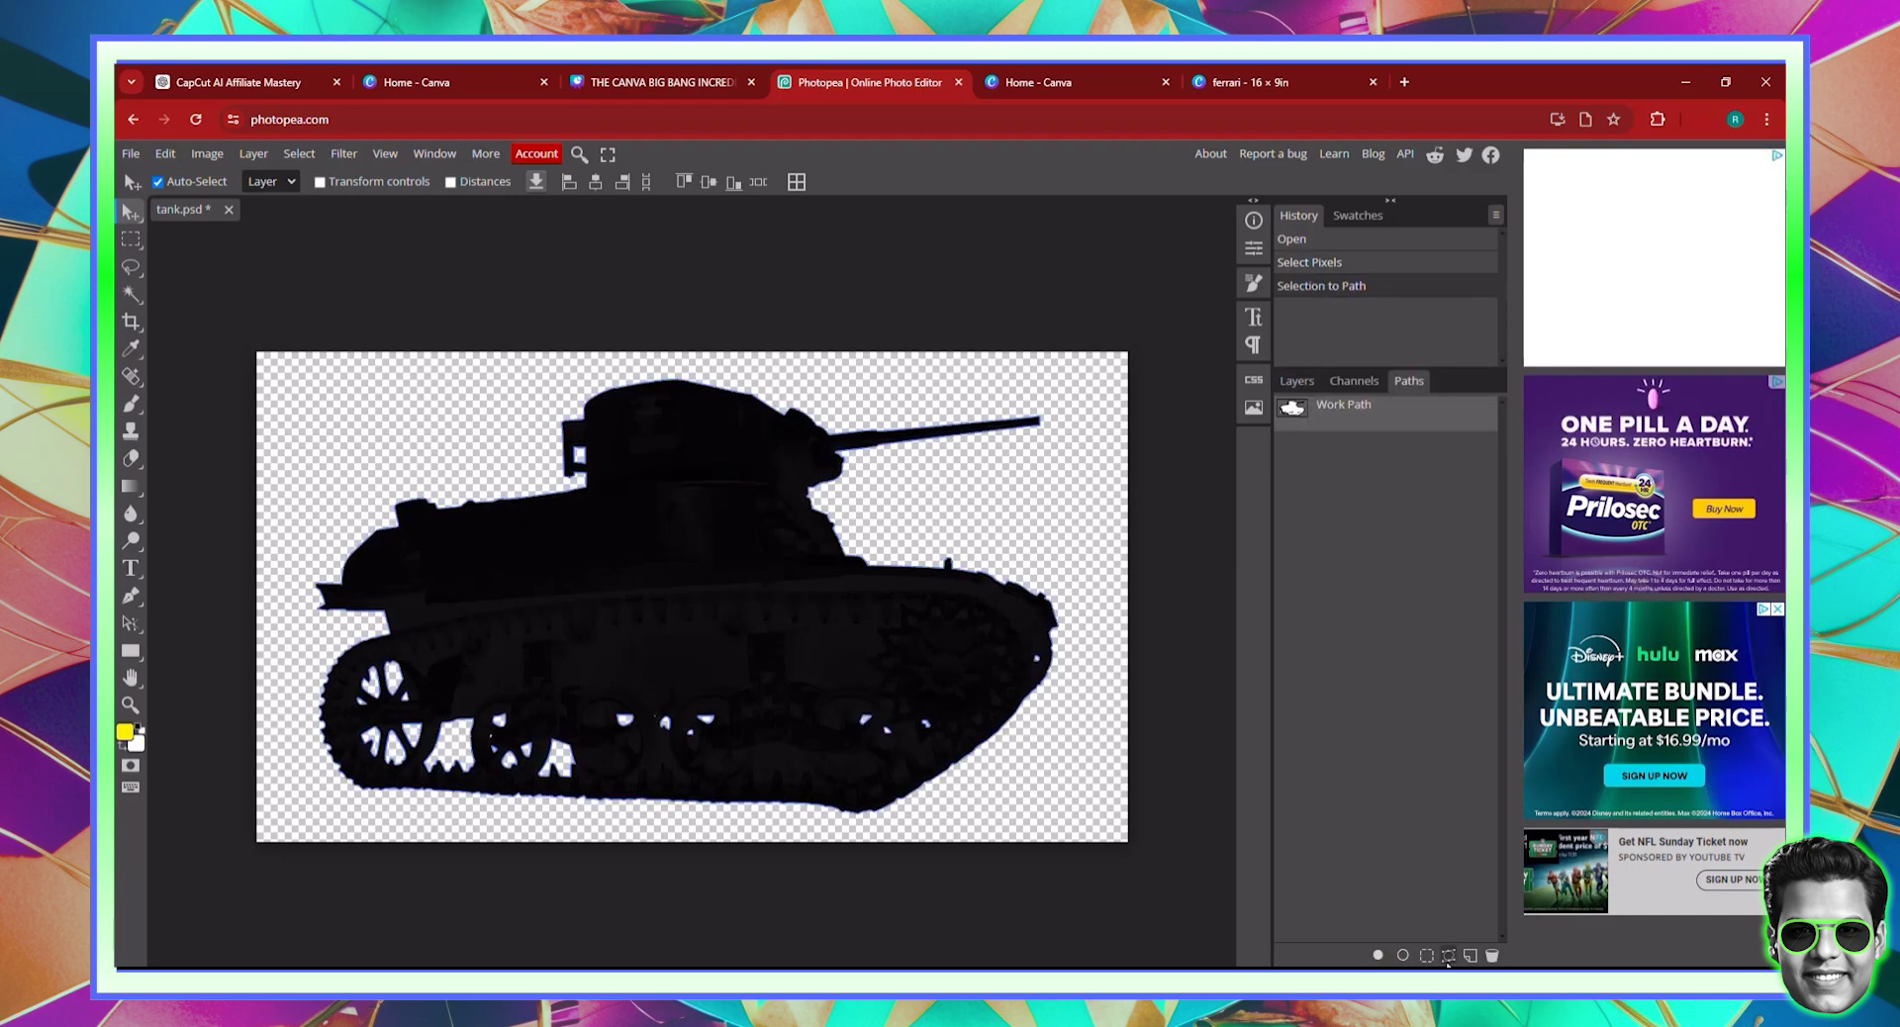
pyautogui.click(254, 154)
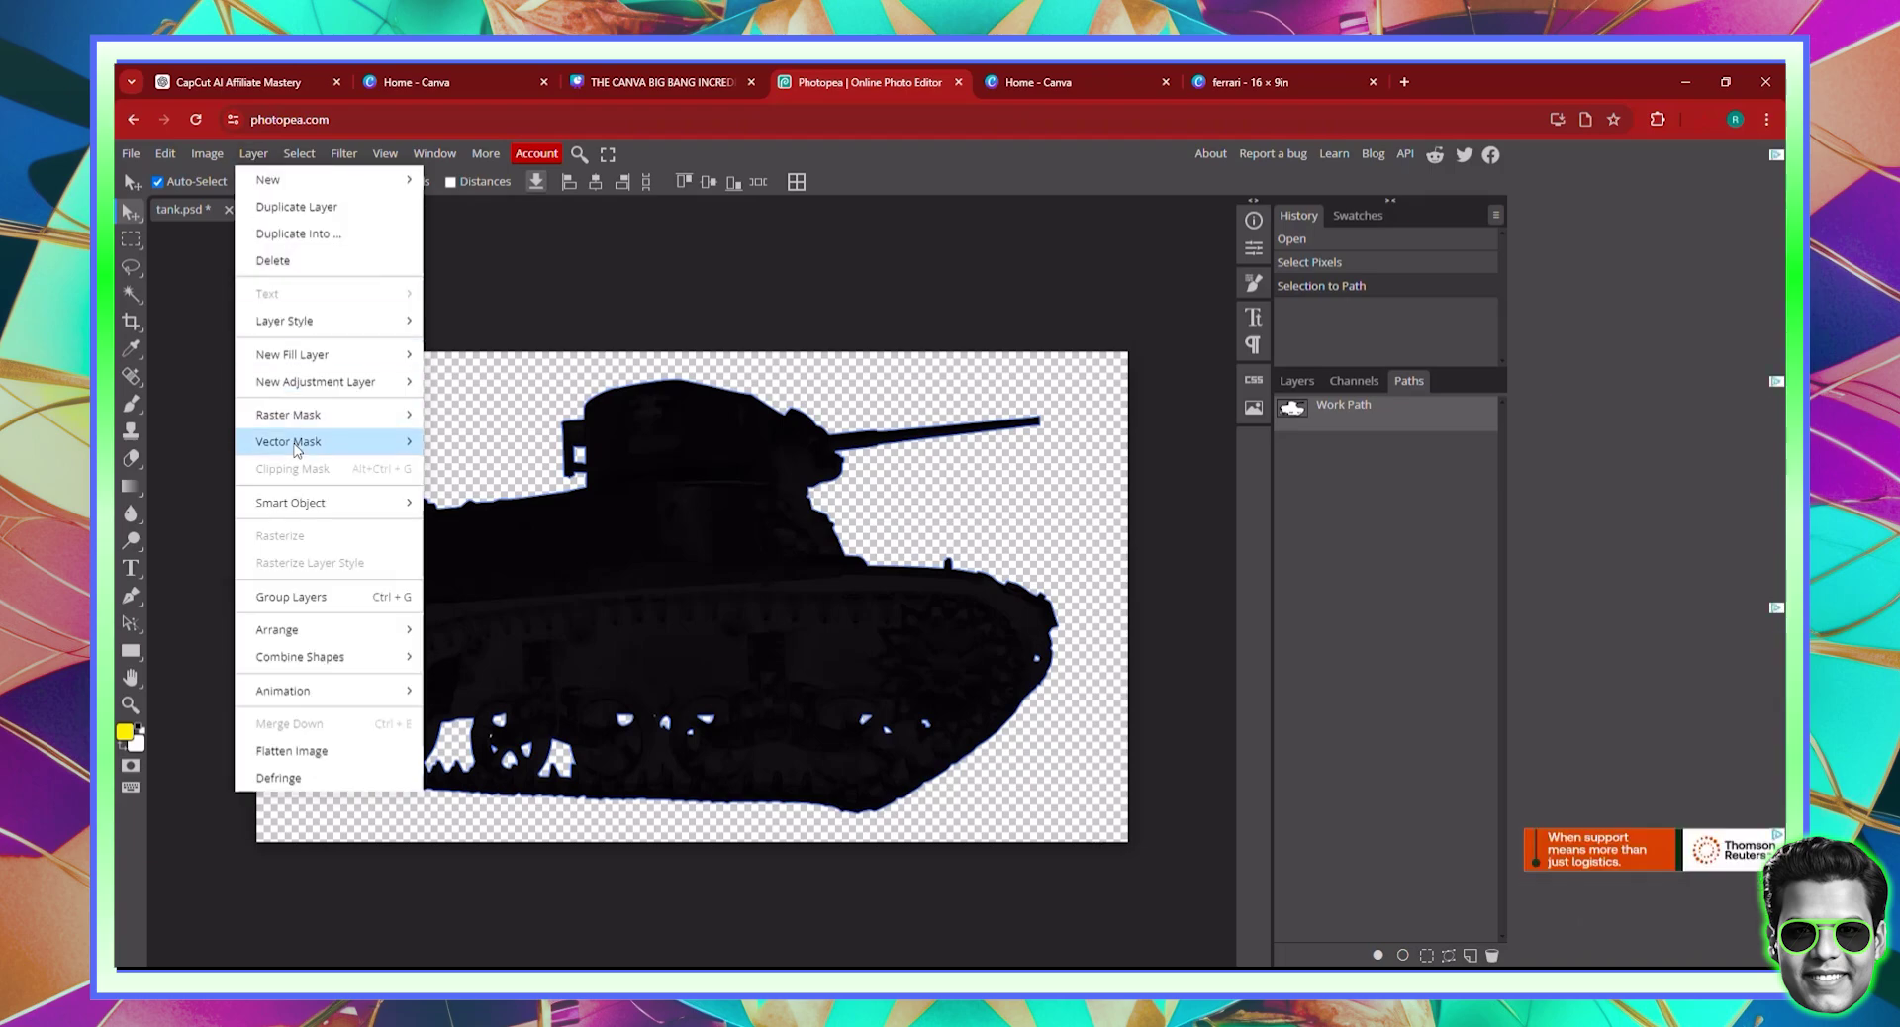
pyautogui.moveTo(296, 450)
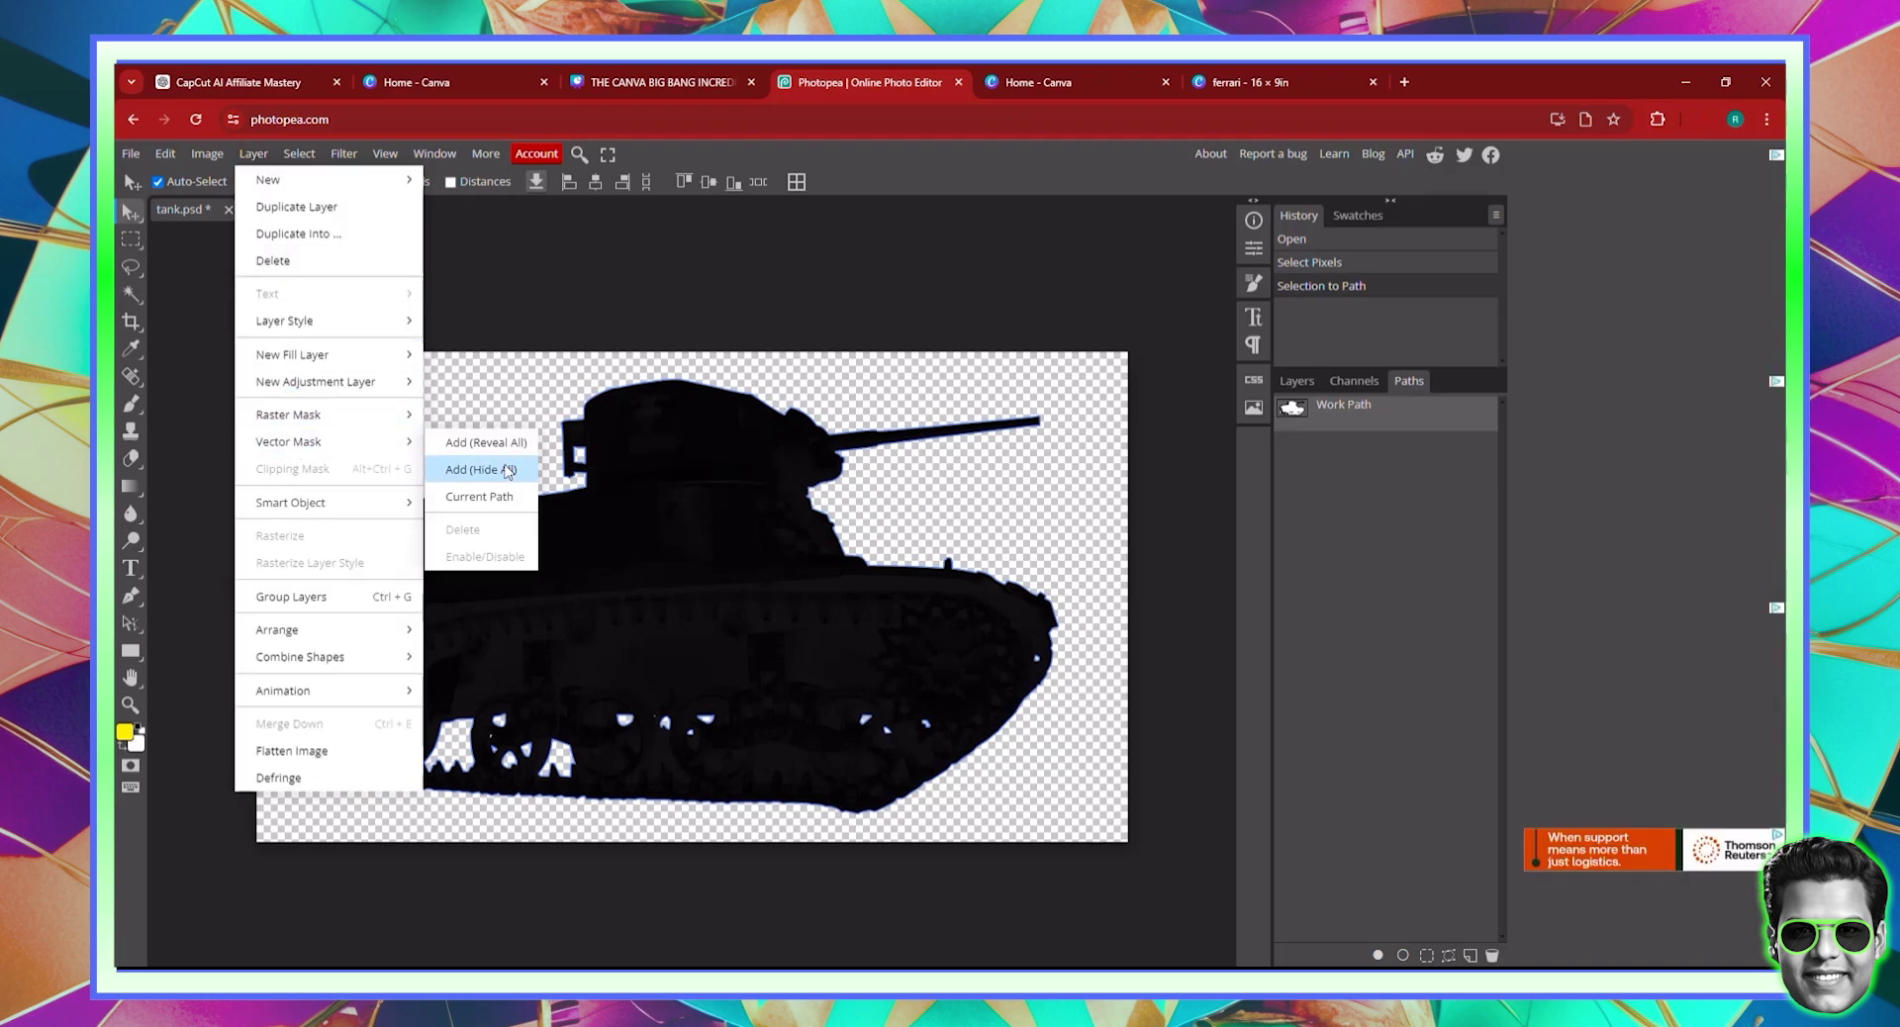
pyautogui.click(500, 496)
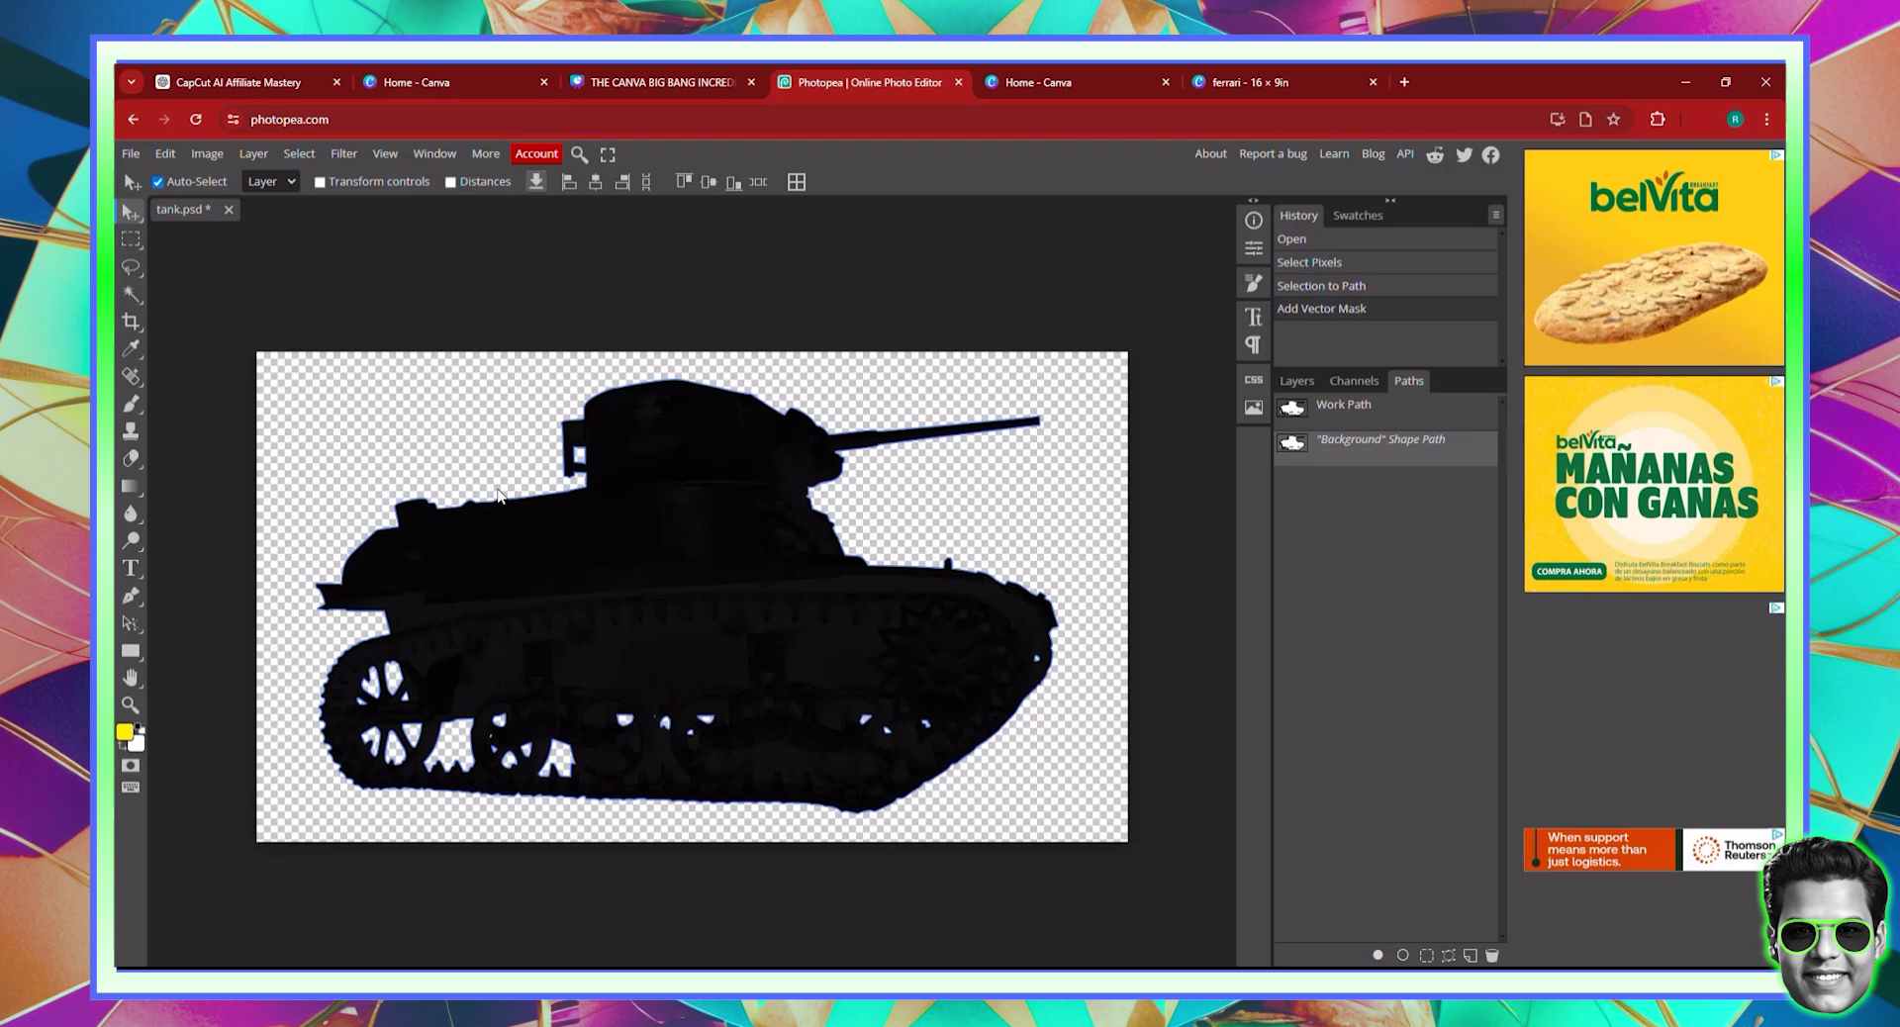
# - Export the masked tank as a PDF named tank at 2000 x 1125 px and 100% quality
pyautogui.click(129, 150)
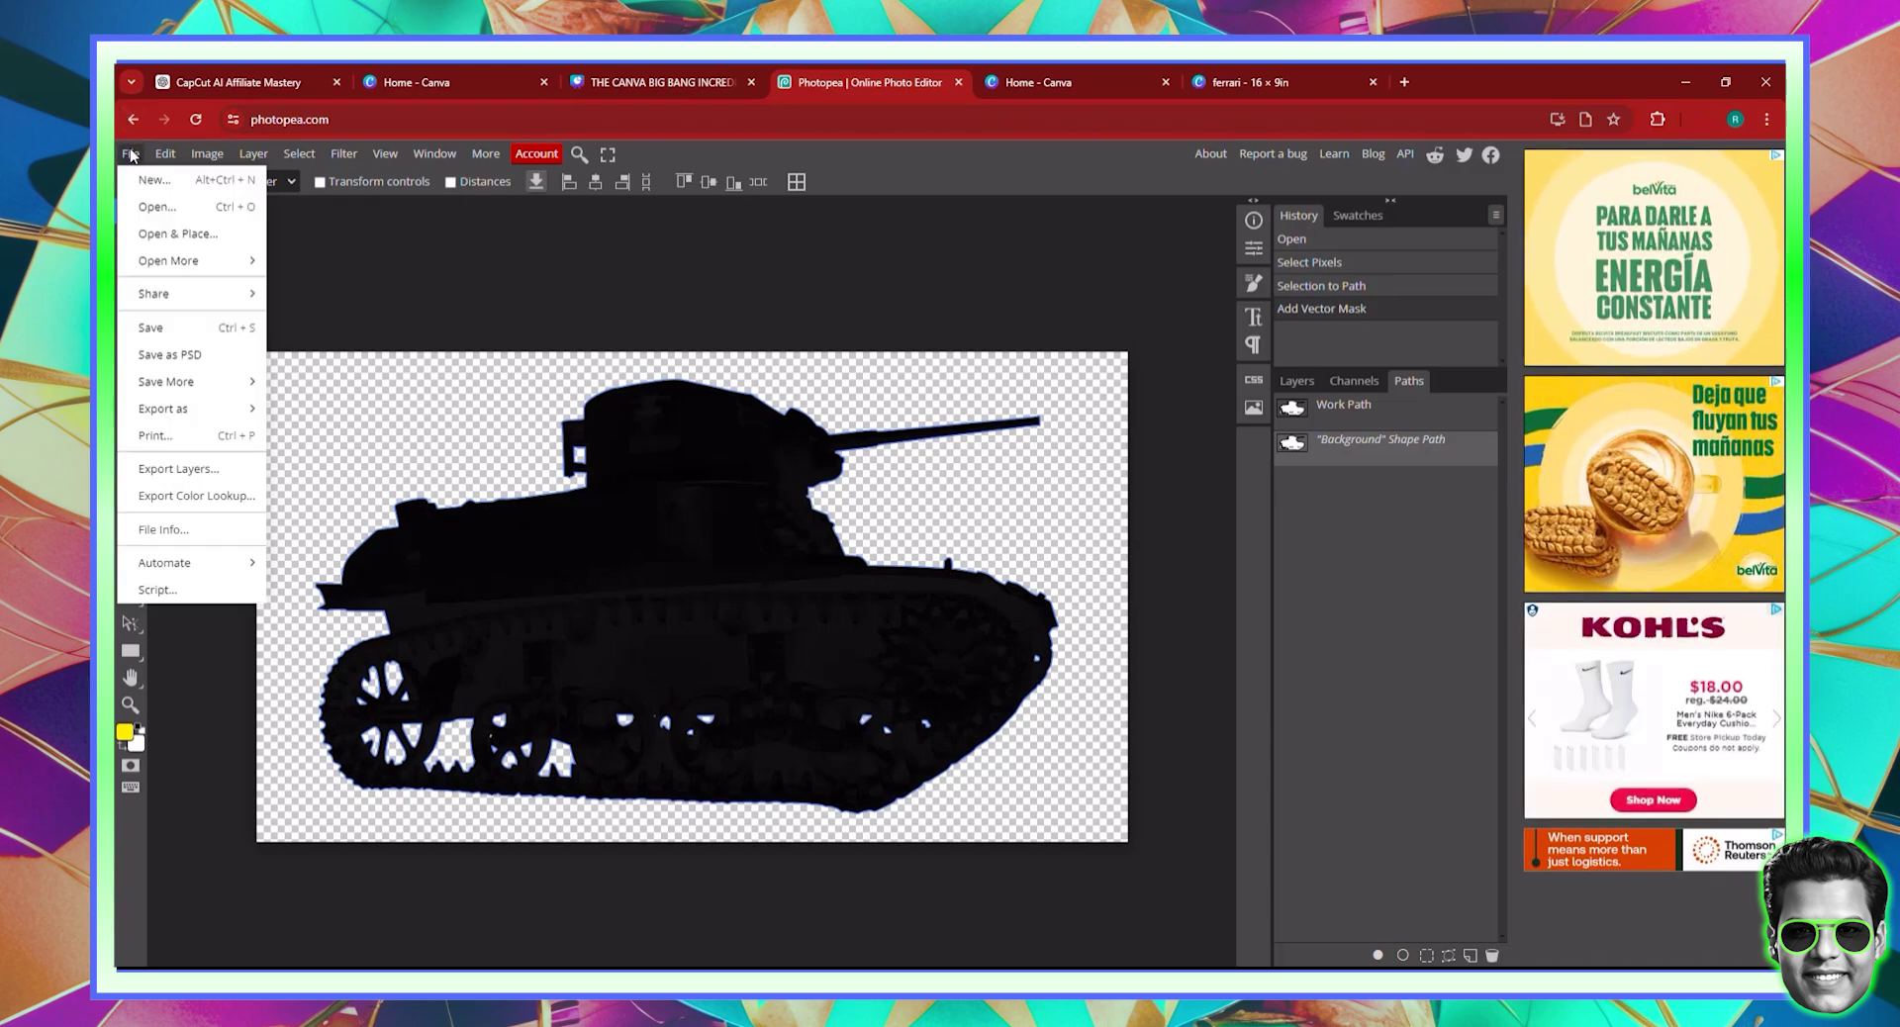
pyautogui.moveTo(194, 416)
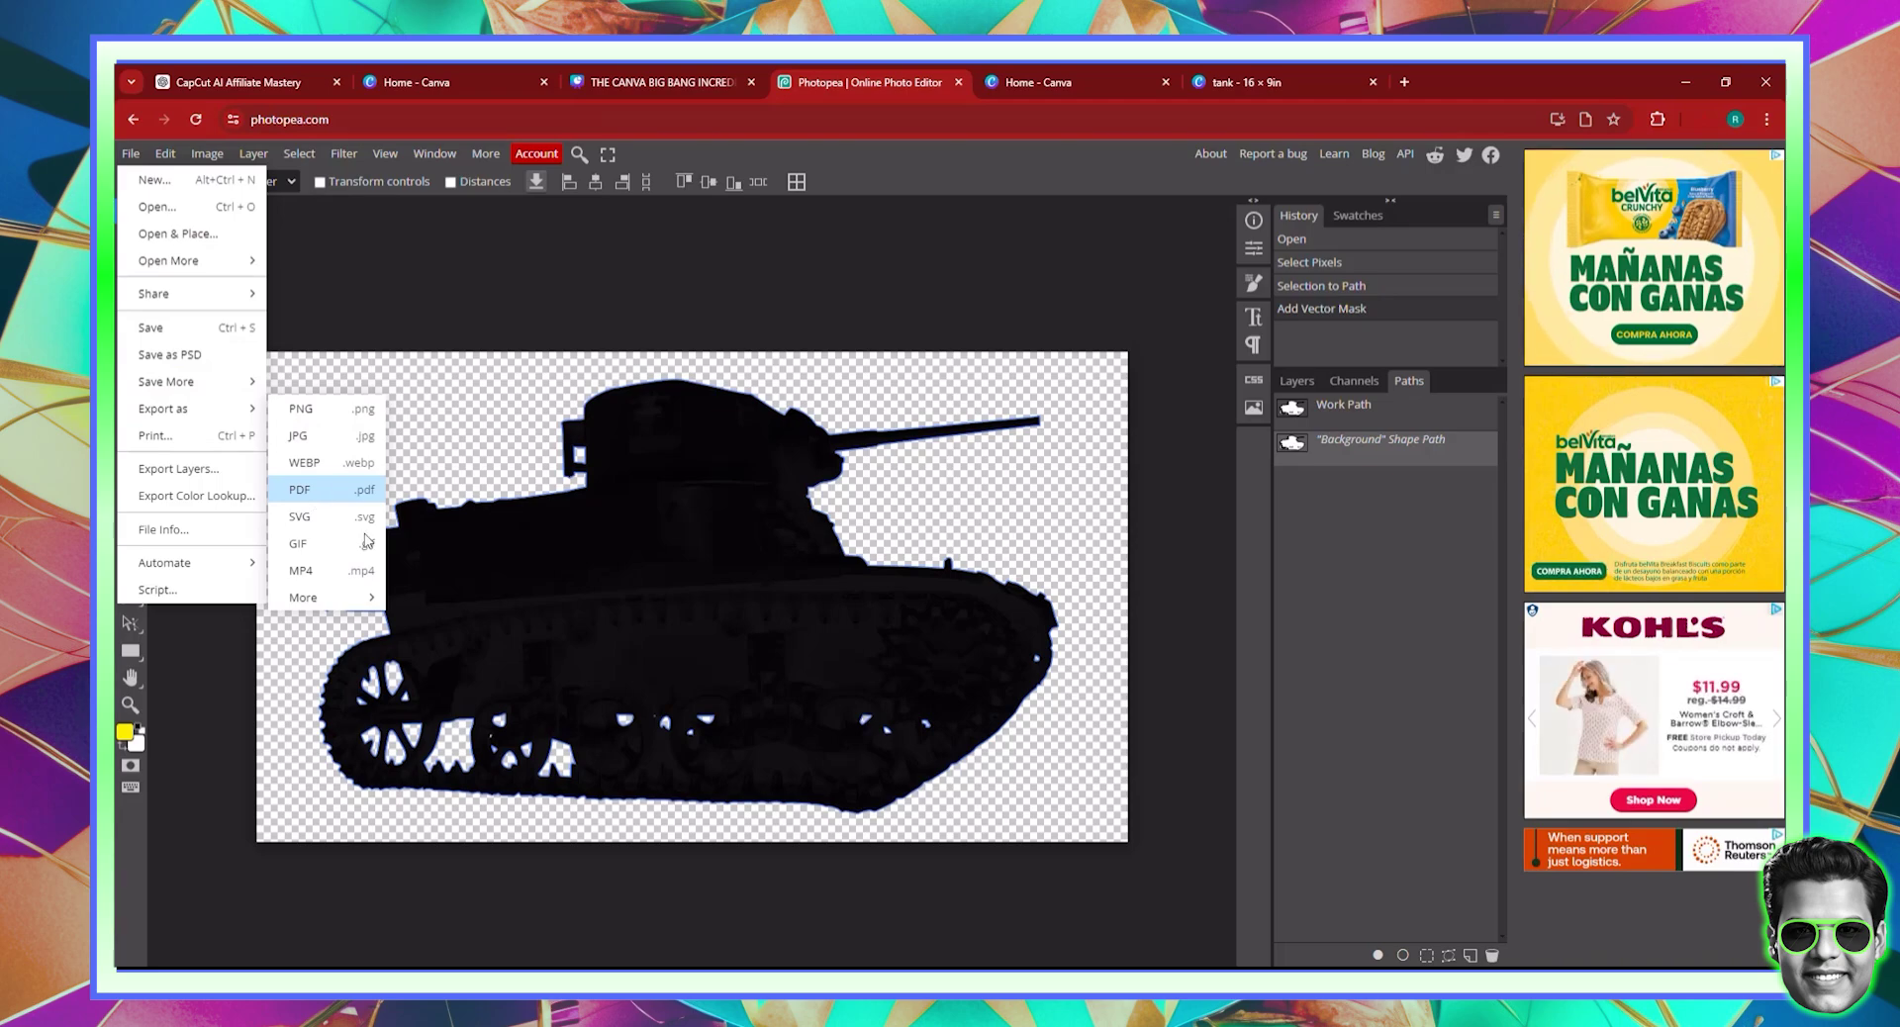
pyautogui.click(357, 489)
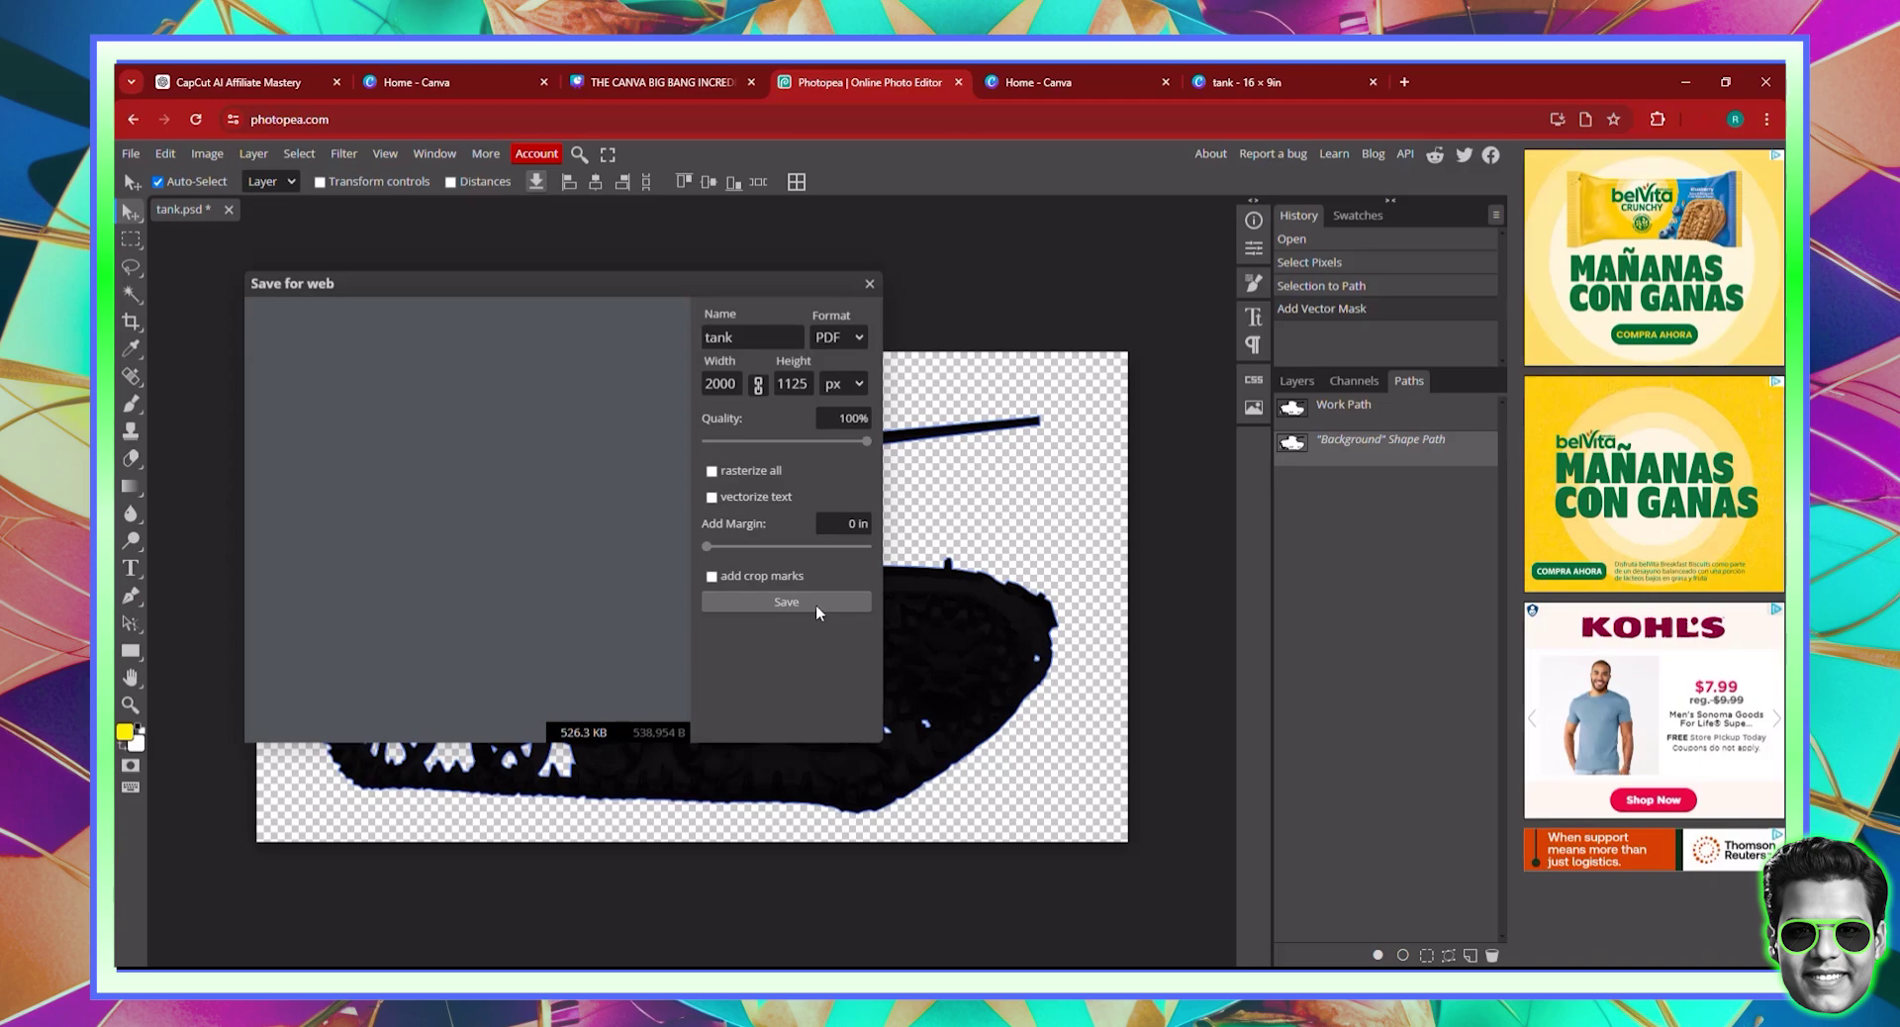
pyautogui.click(815, 604)
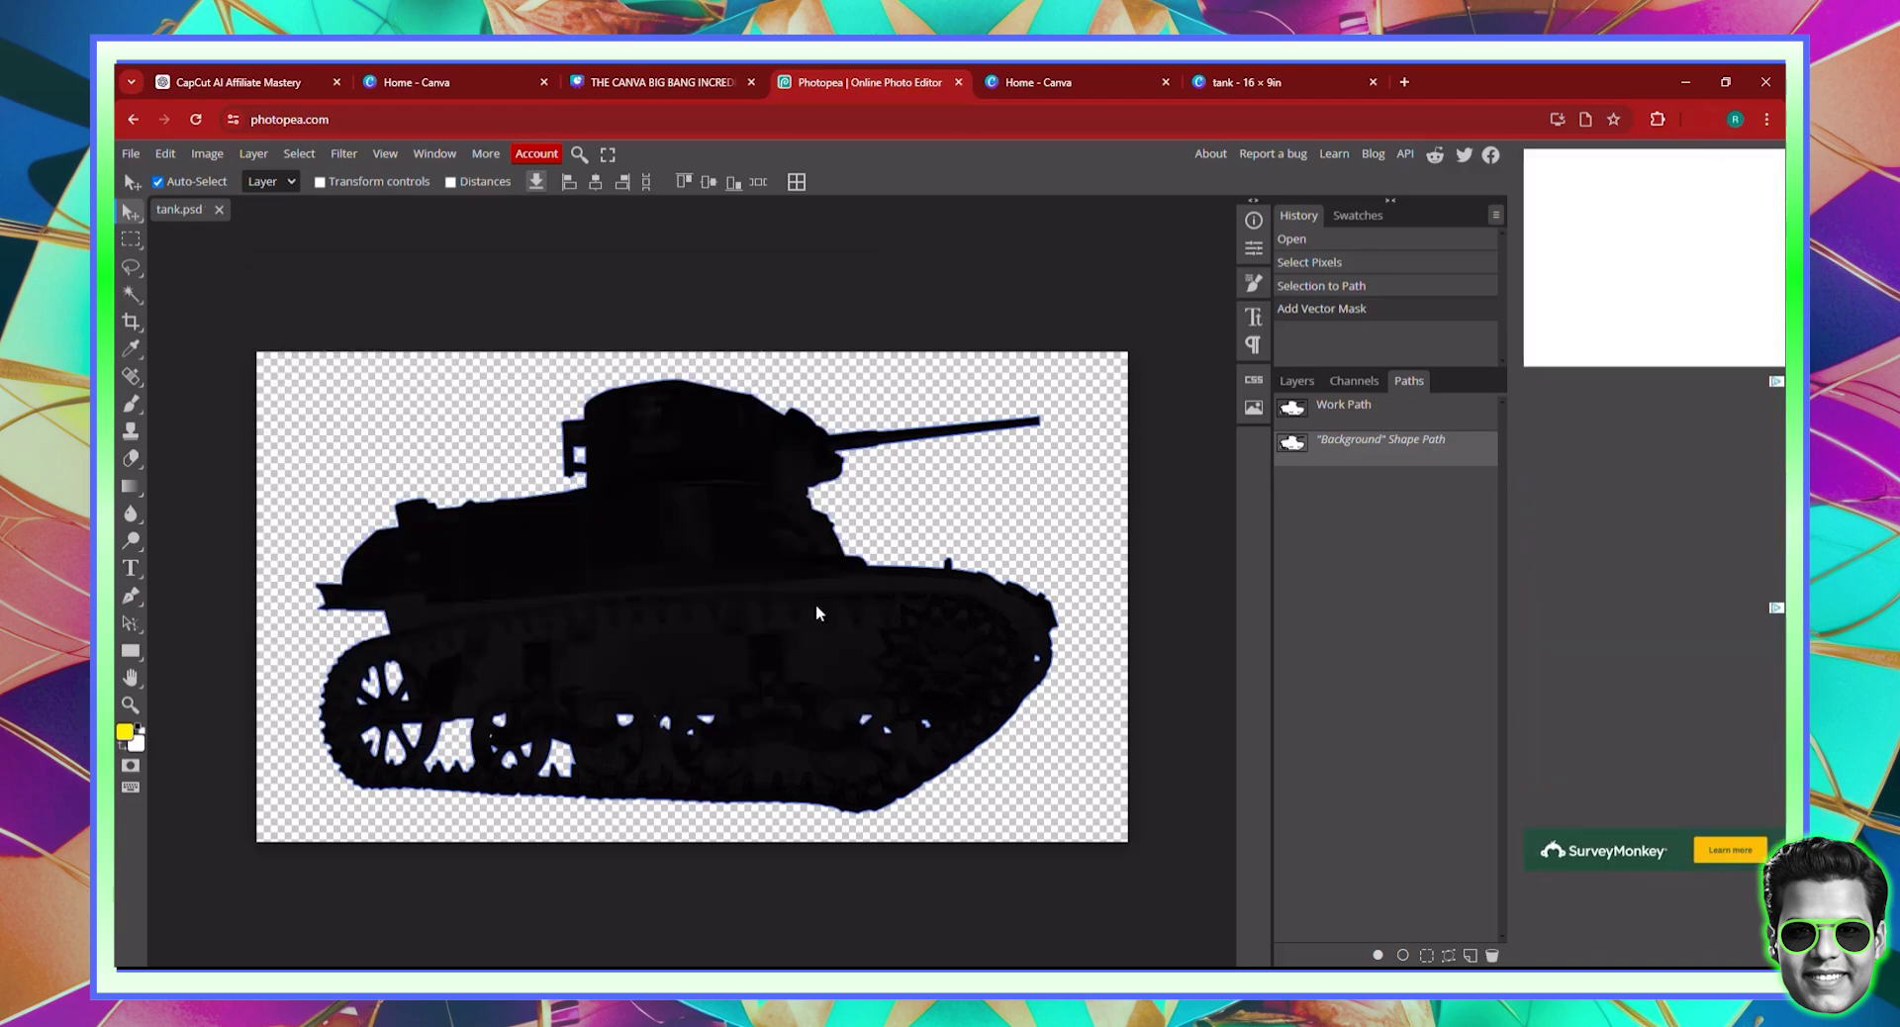
pyautogui.click(1185, 426)
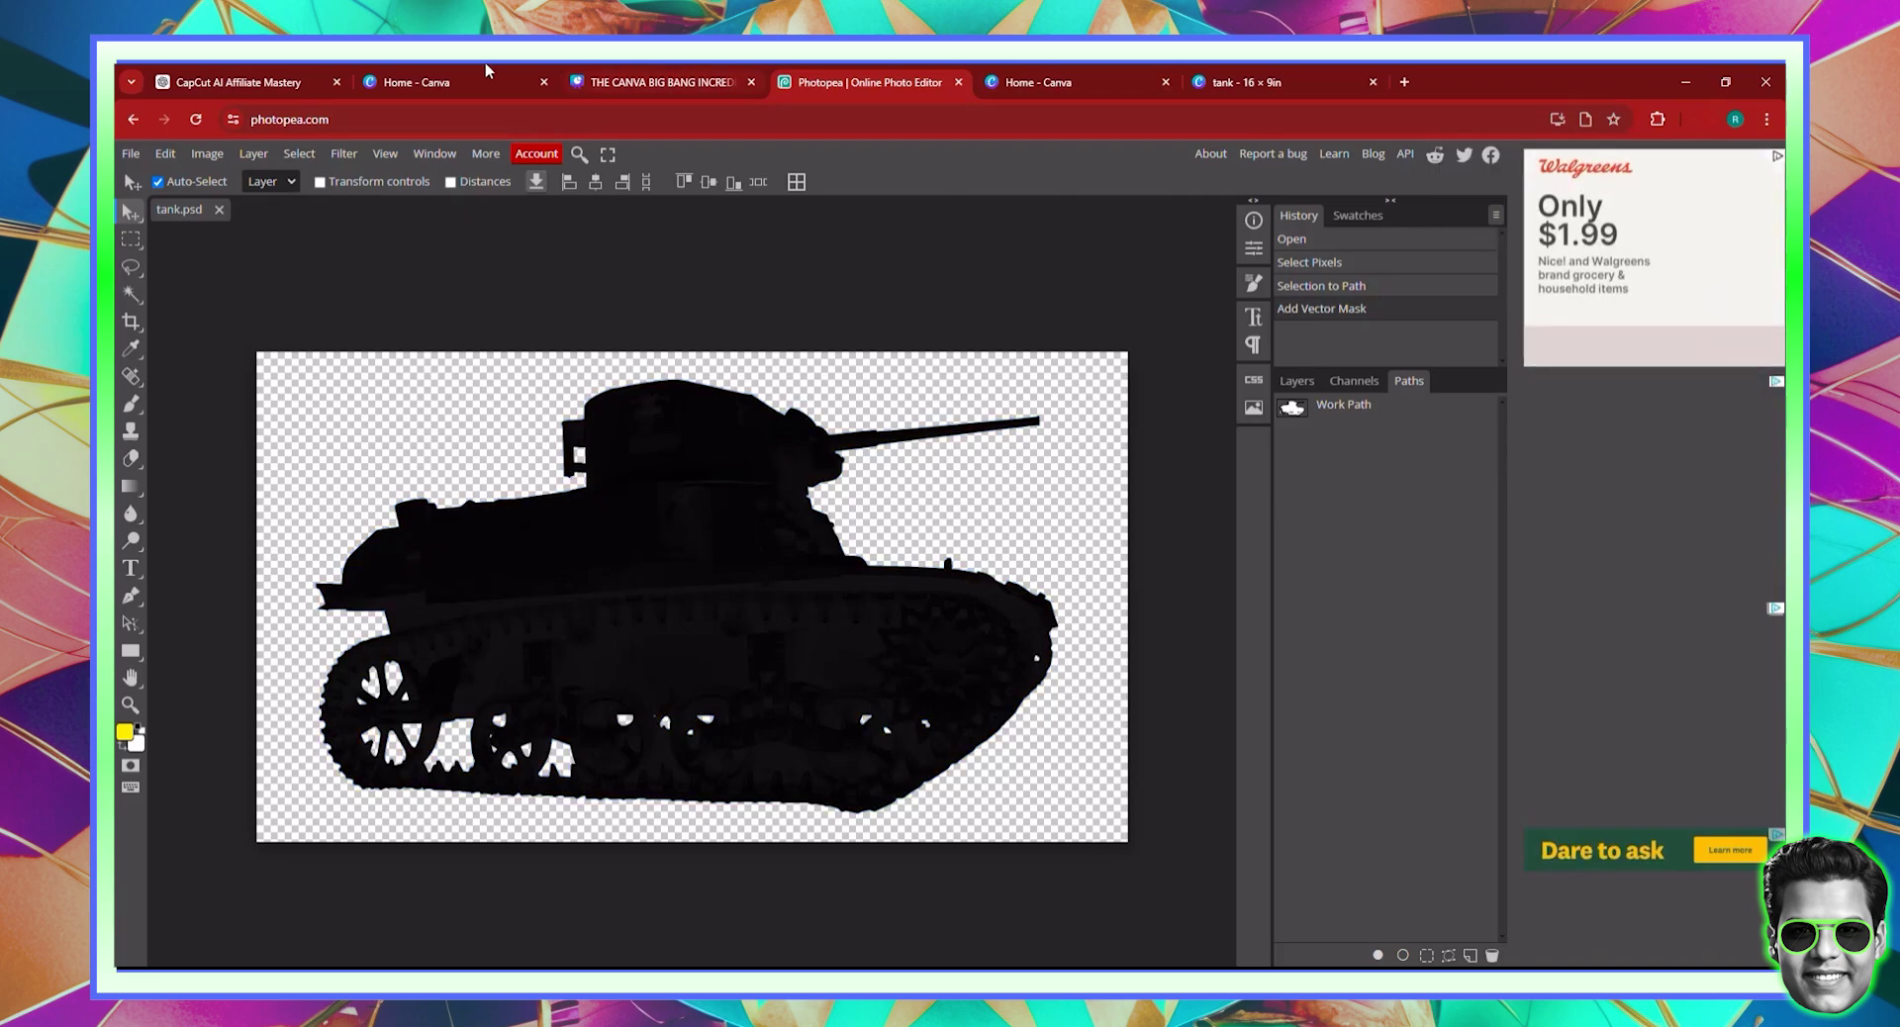
# - Switch to the tank design in Canva and delete the black silhouette from the page
pyautogui.click(1242, 82)
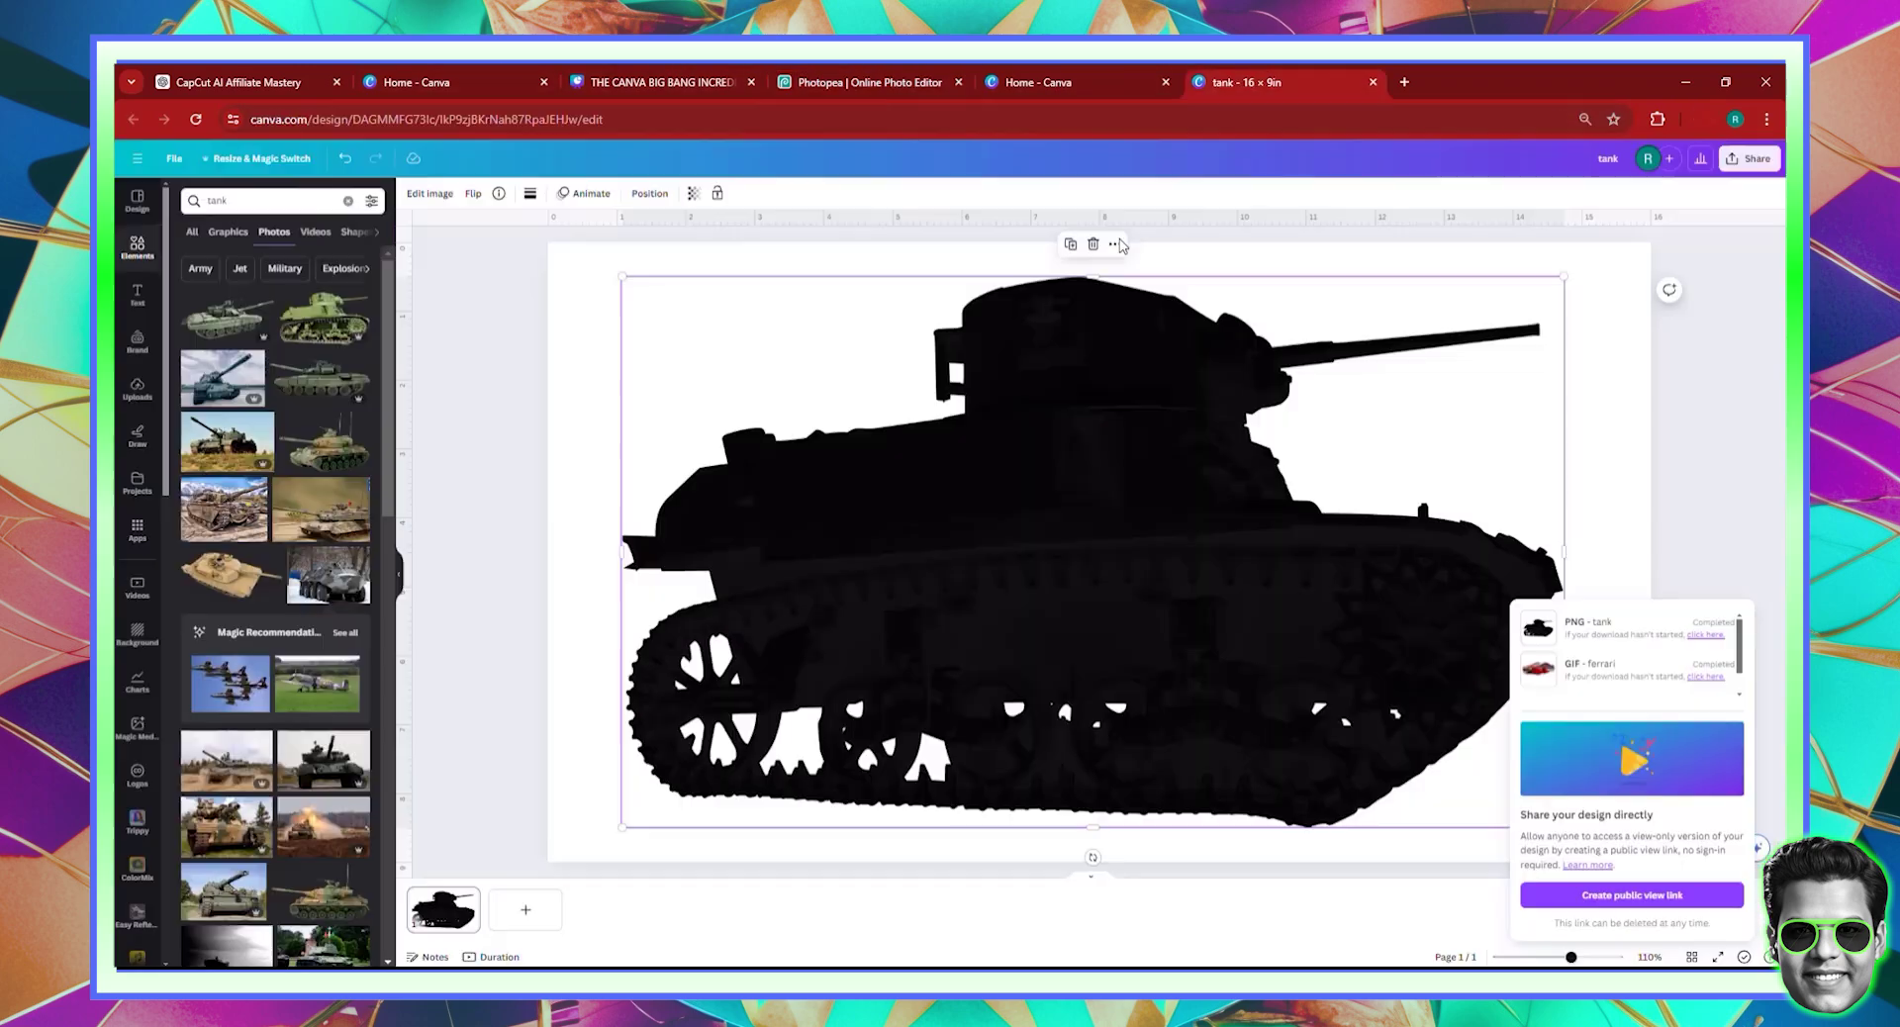
pyautogui.click(887, 680)
pyautogui.press('Delete')
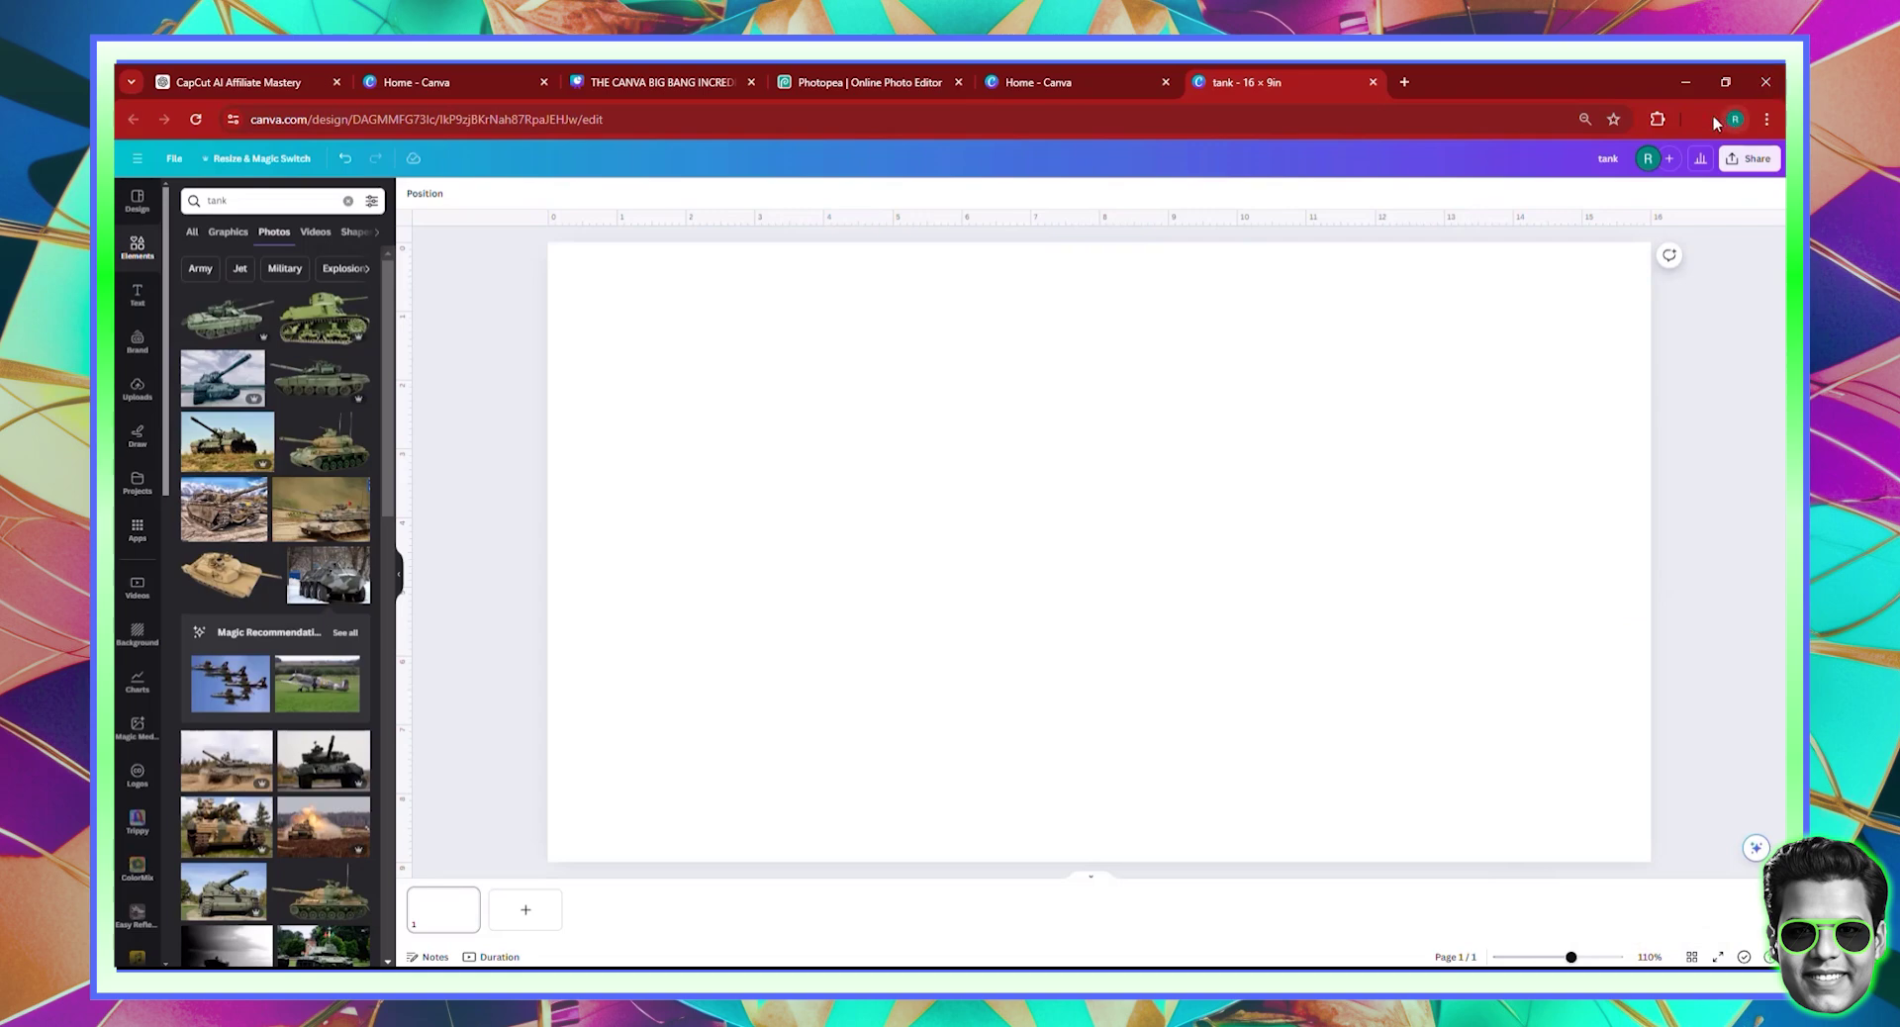
# - Upload tank.pdf from the recent downloads to the Canva projects and place it on the empty page
pyautogui.click(1706, 118)
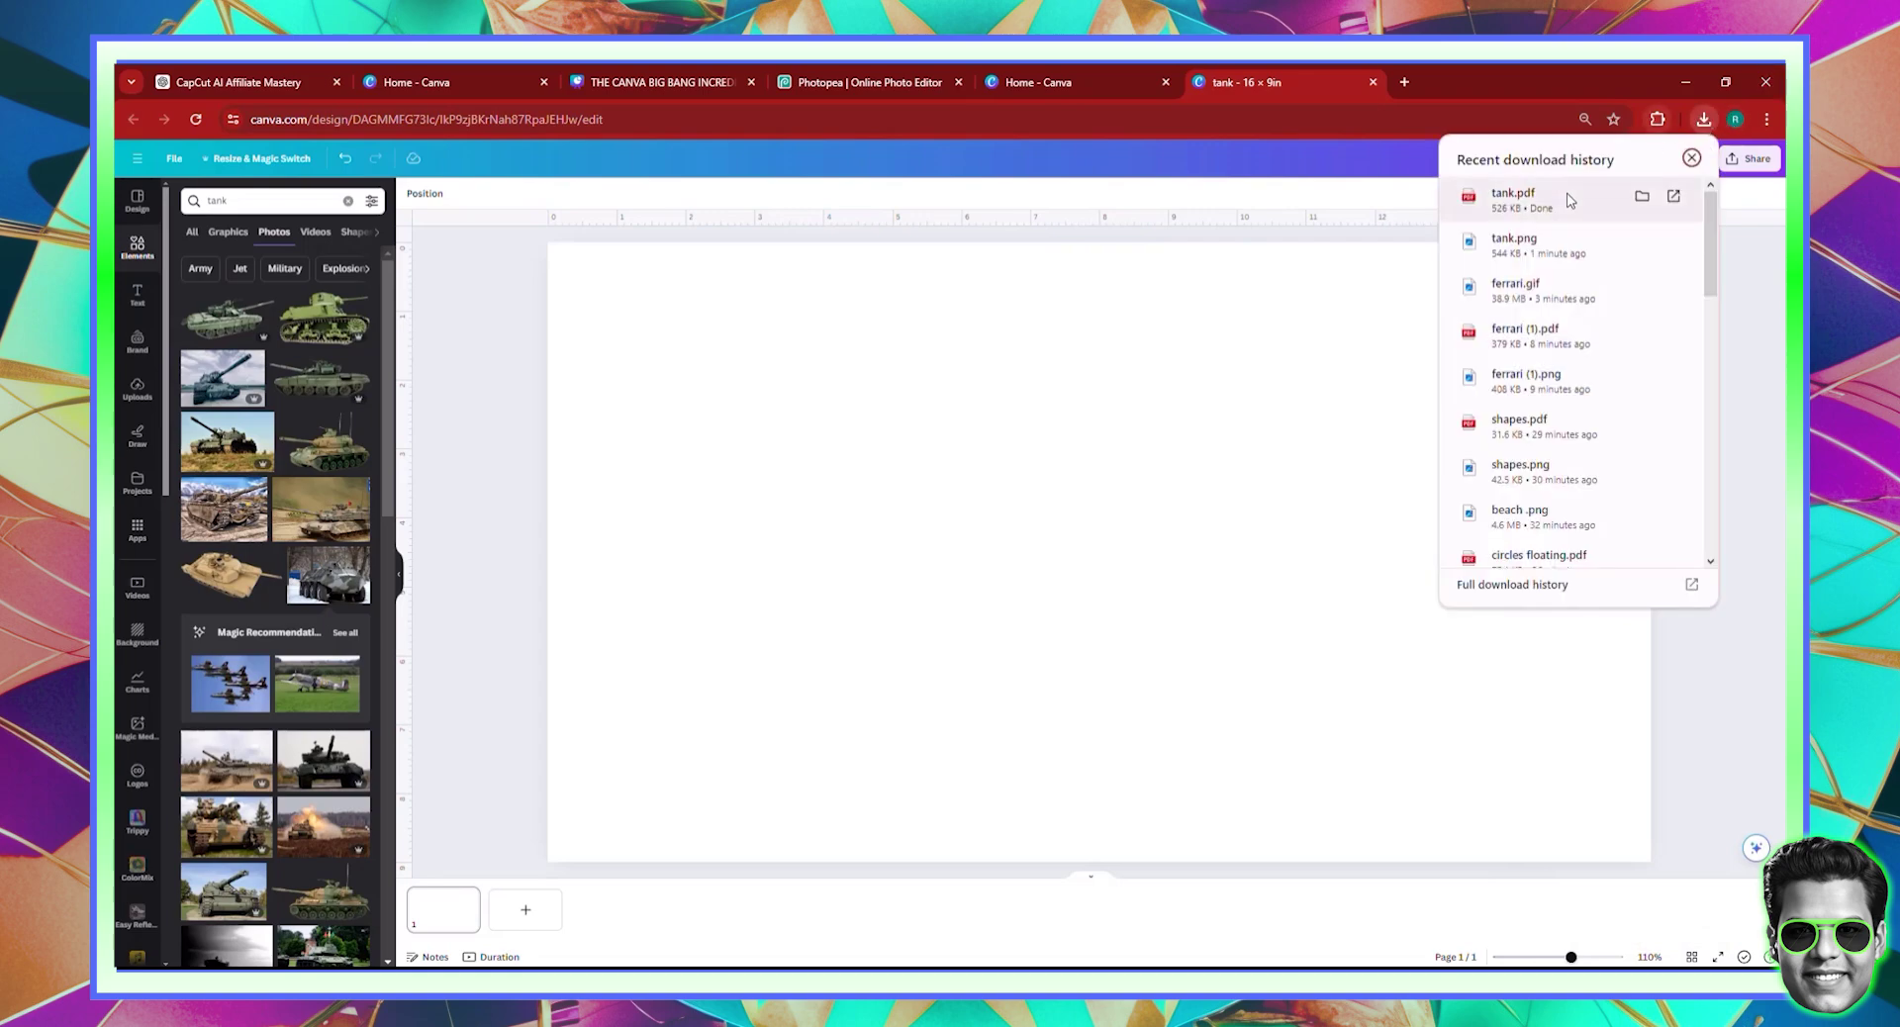
pyautogui.moveTo(1566, 201); pyautogui.dragTo(337, 489)
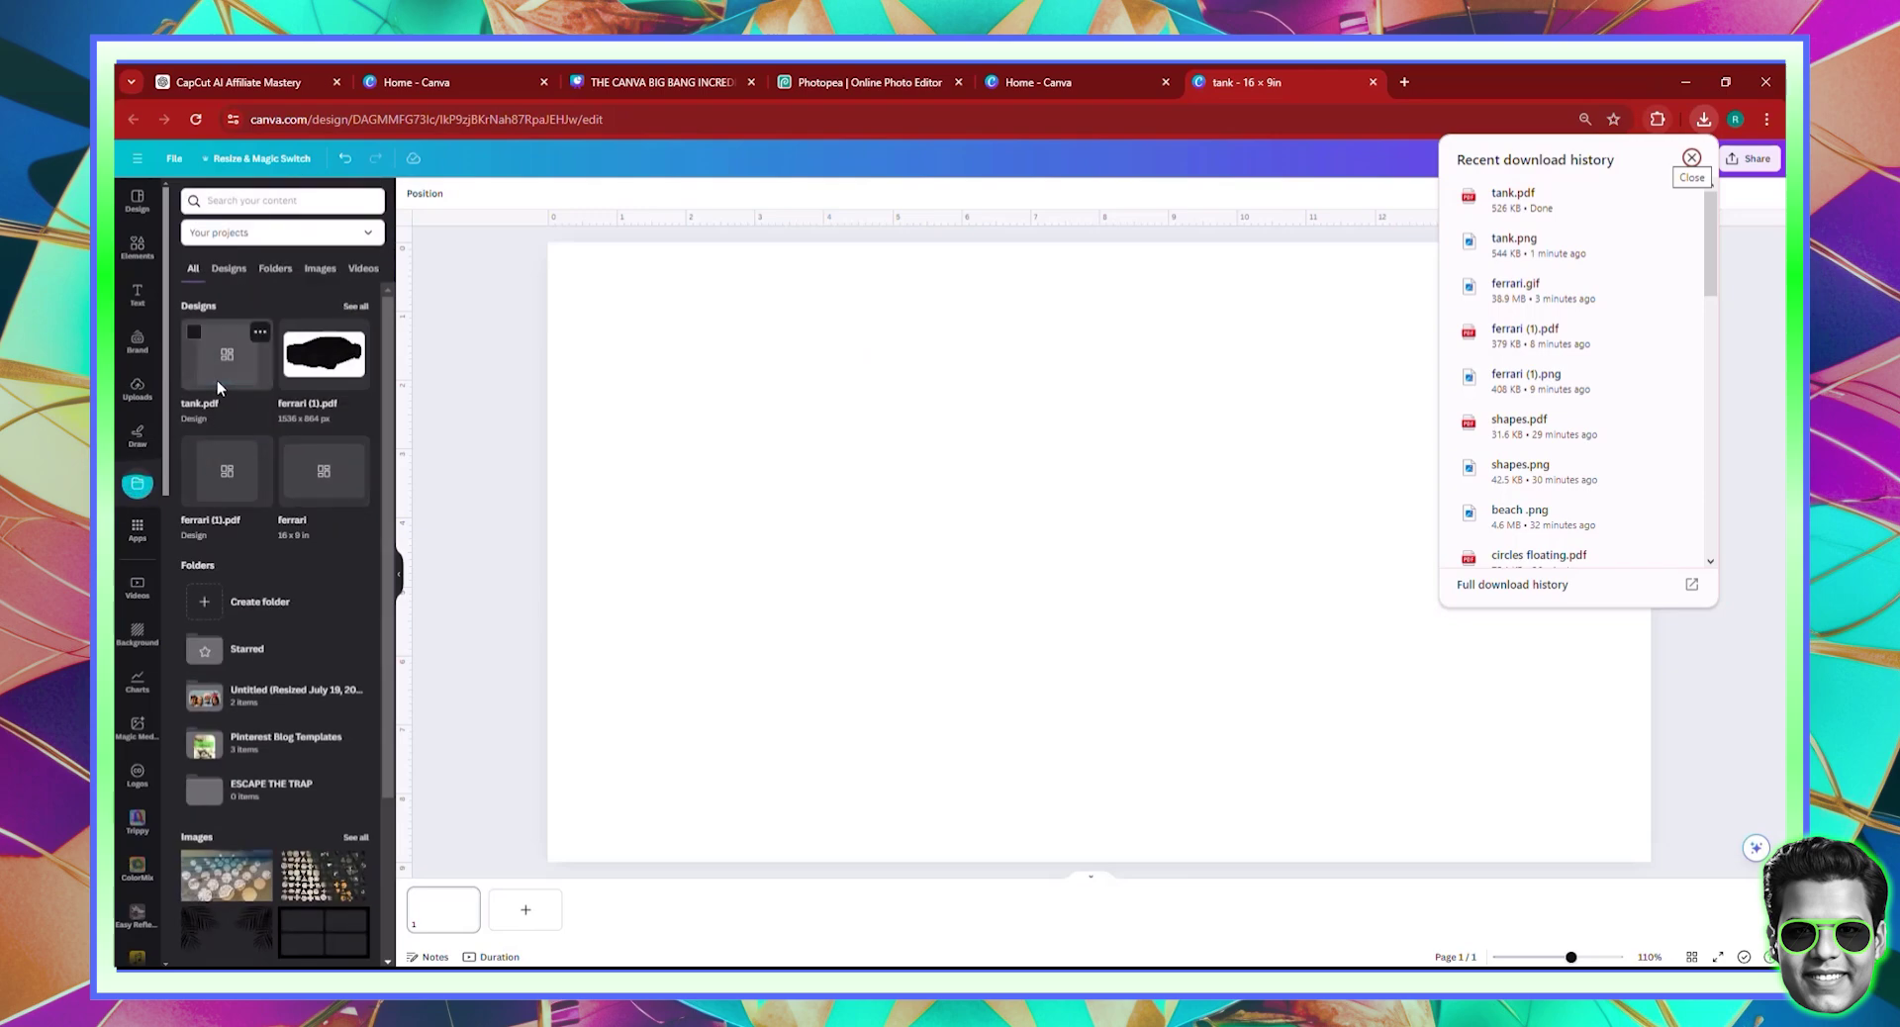
pyautogui.click(1024, 542)
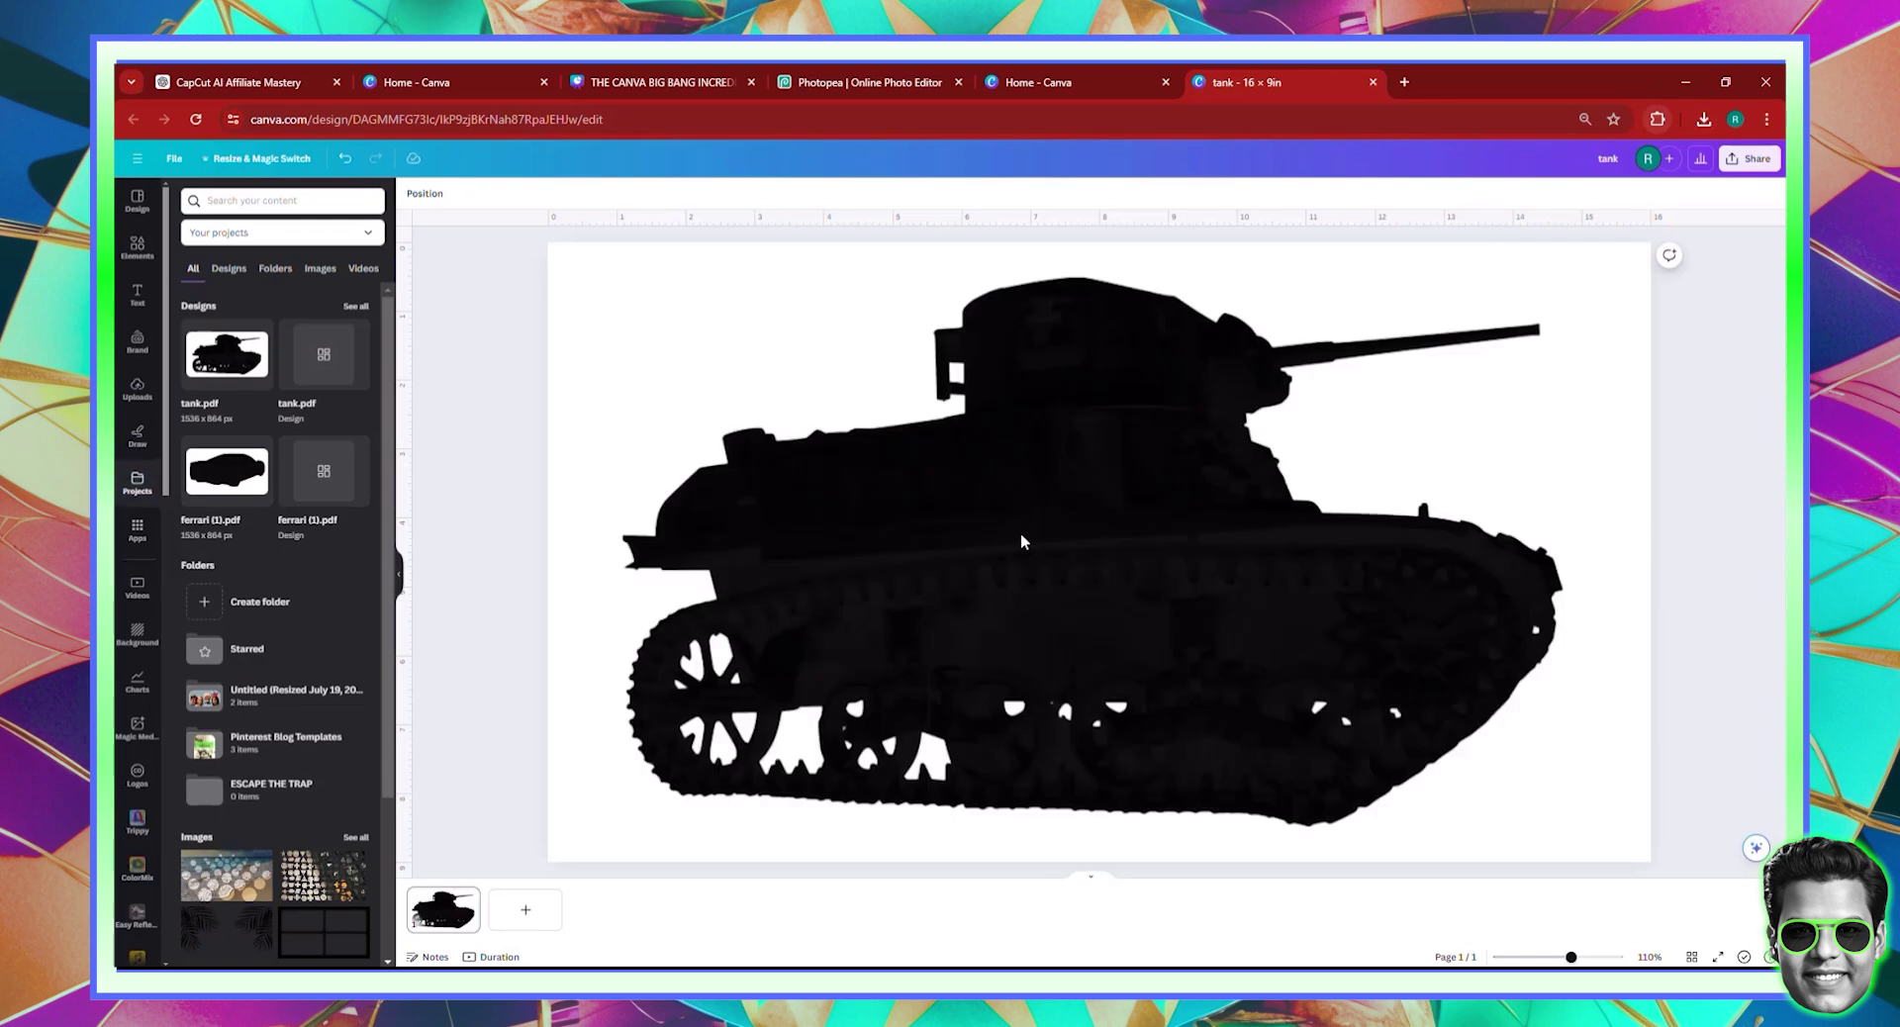
# - Detach the black tank image from its frame and delete it, leaving the empty tank-shaped frame
pyautogui.rightClick(1019, 534)
pyautogui.click(935, 524)
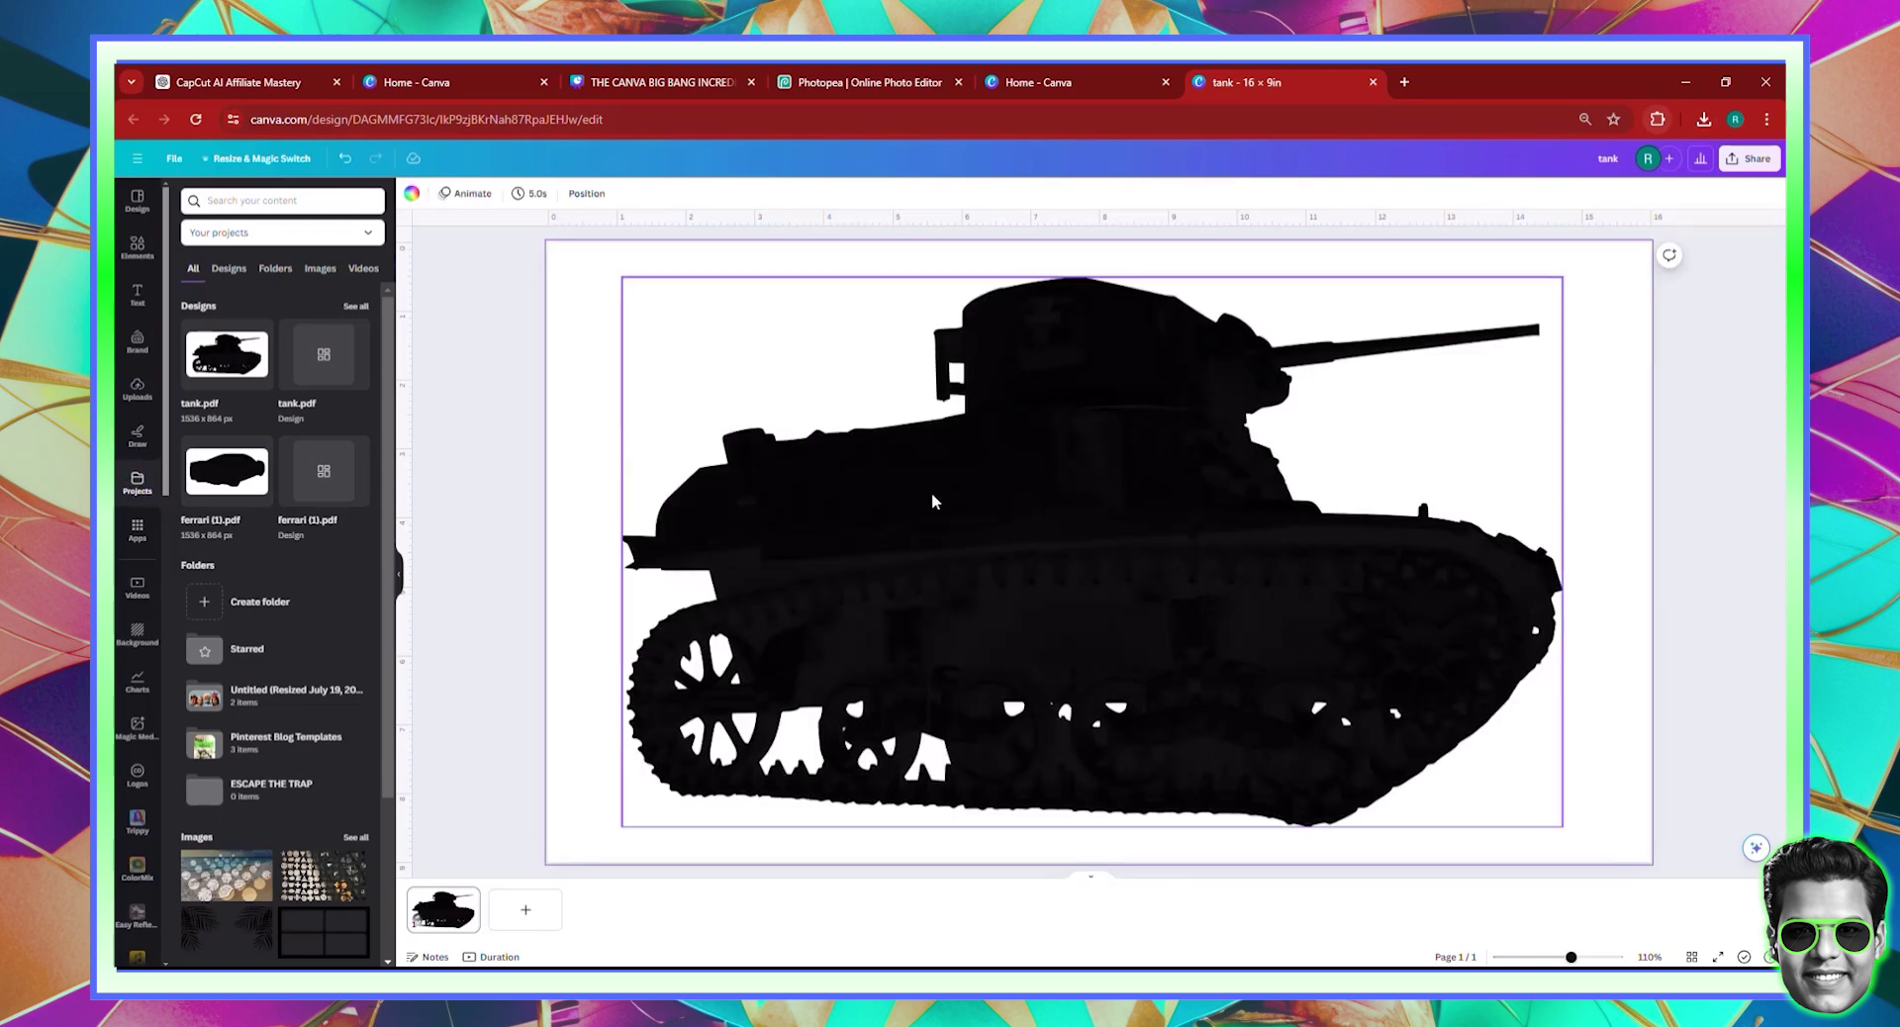
pyautogui.rightClick(931, 491)
pyautogui.click(1014, 804)
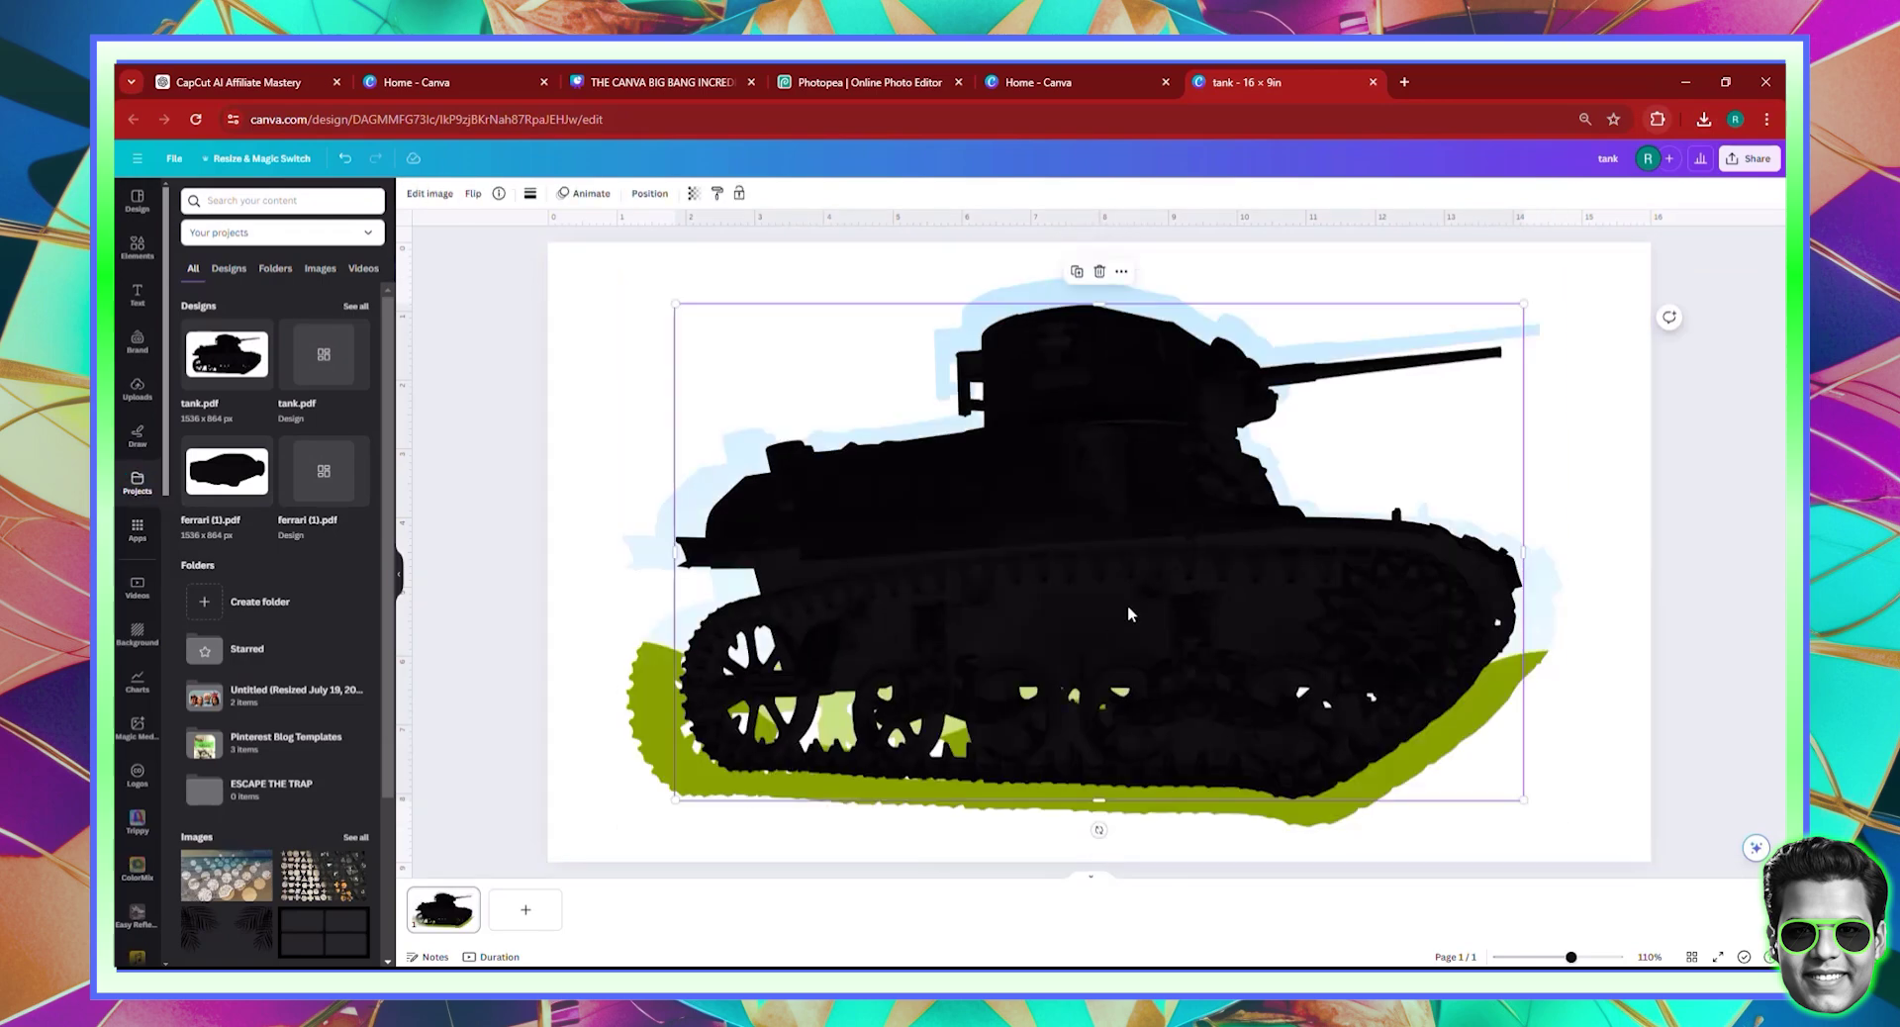
pyautogui.press('Delete')
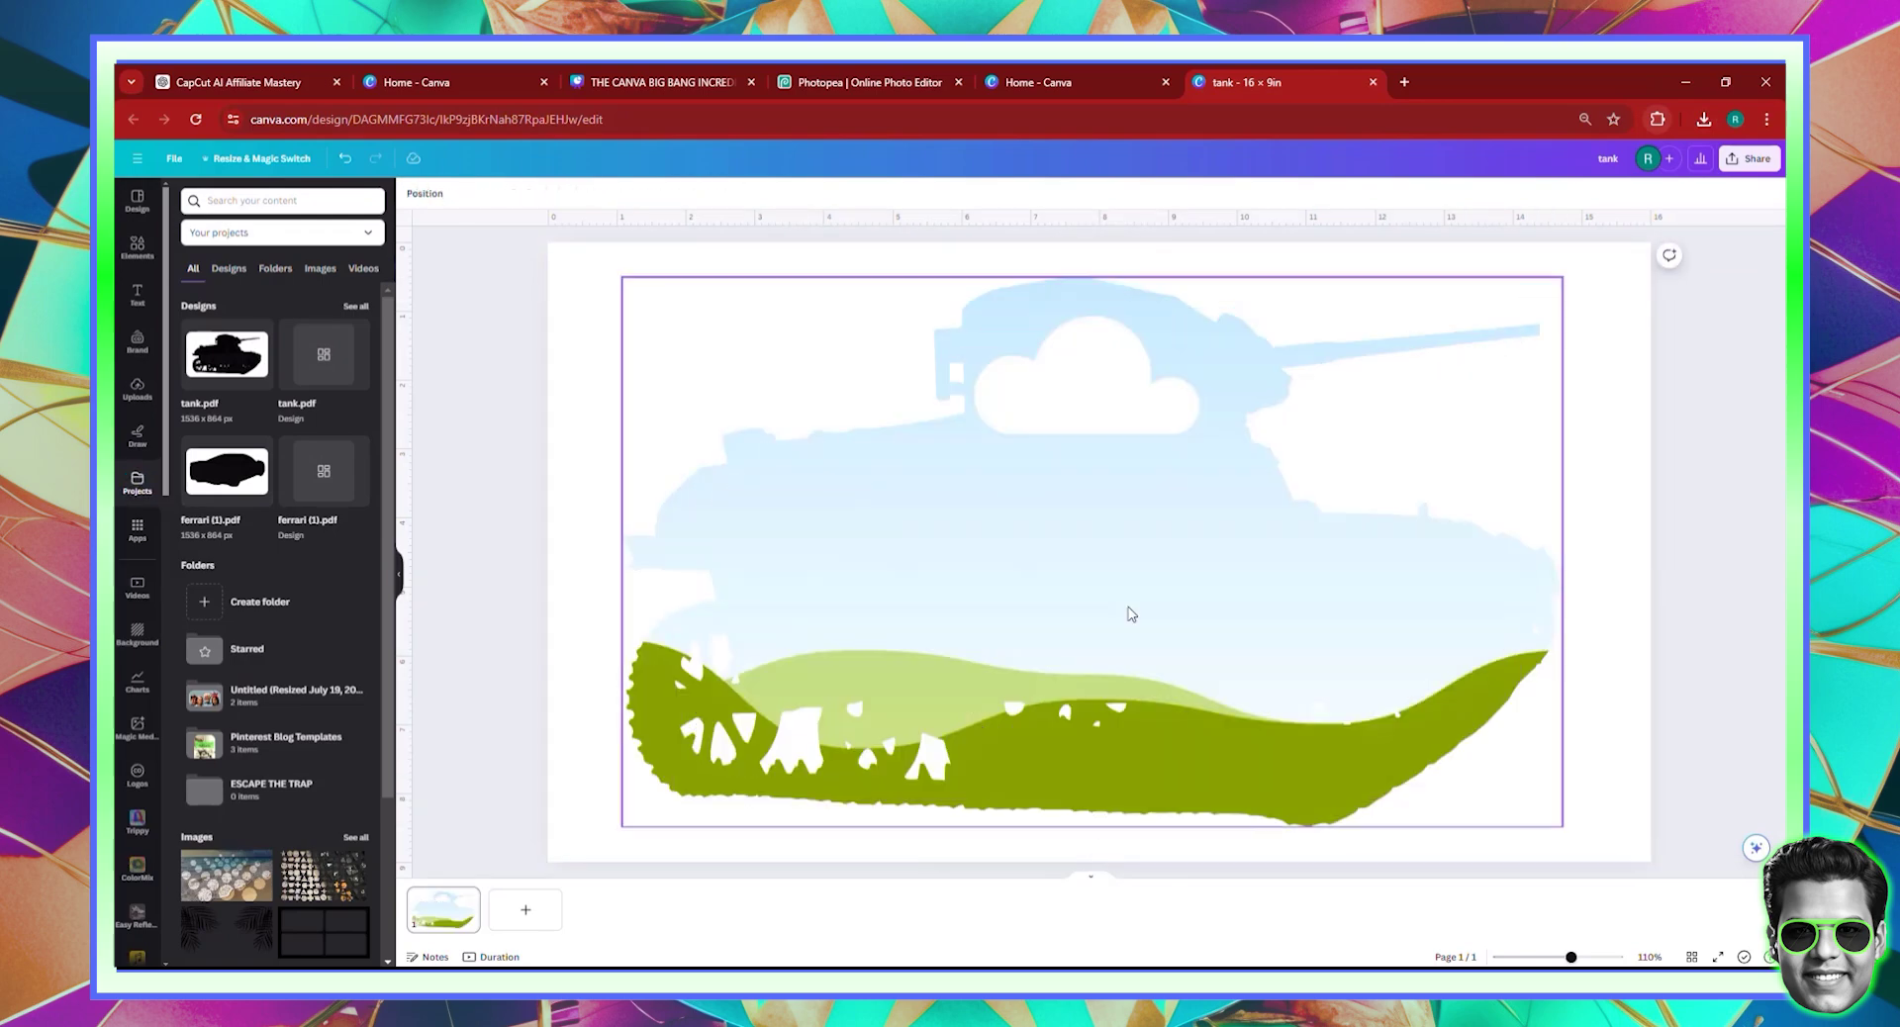
# - Search the elements for tank videos and fill the tank frame with the 30-second burning tank clip
pyautogui.click(147, 258)
pyautogui.click(235, 203)
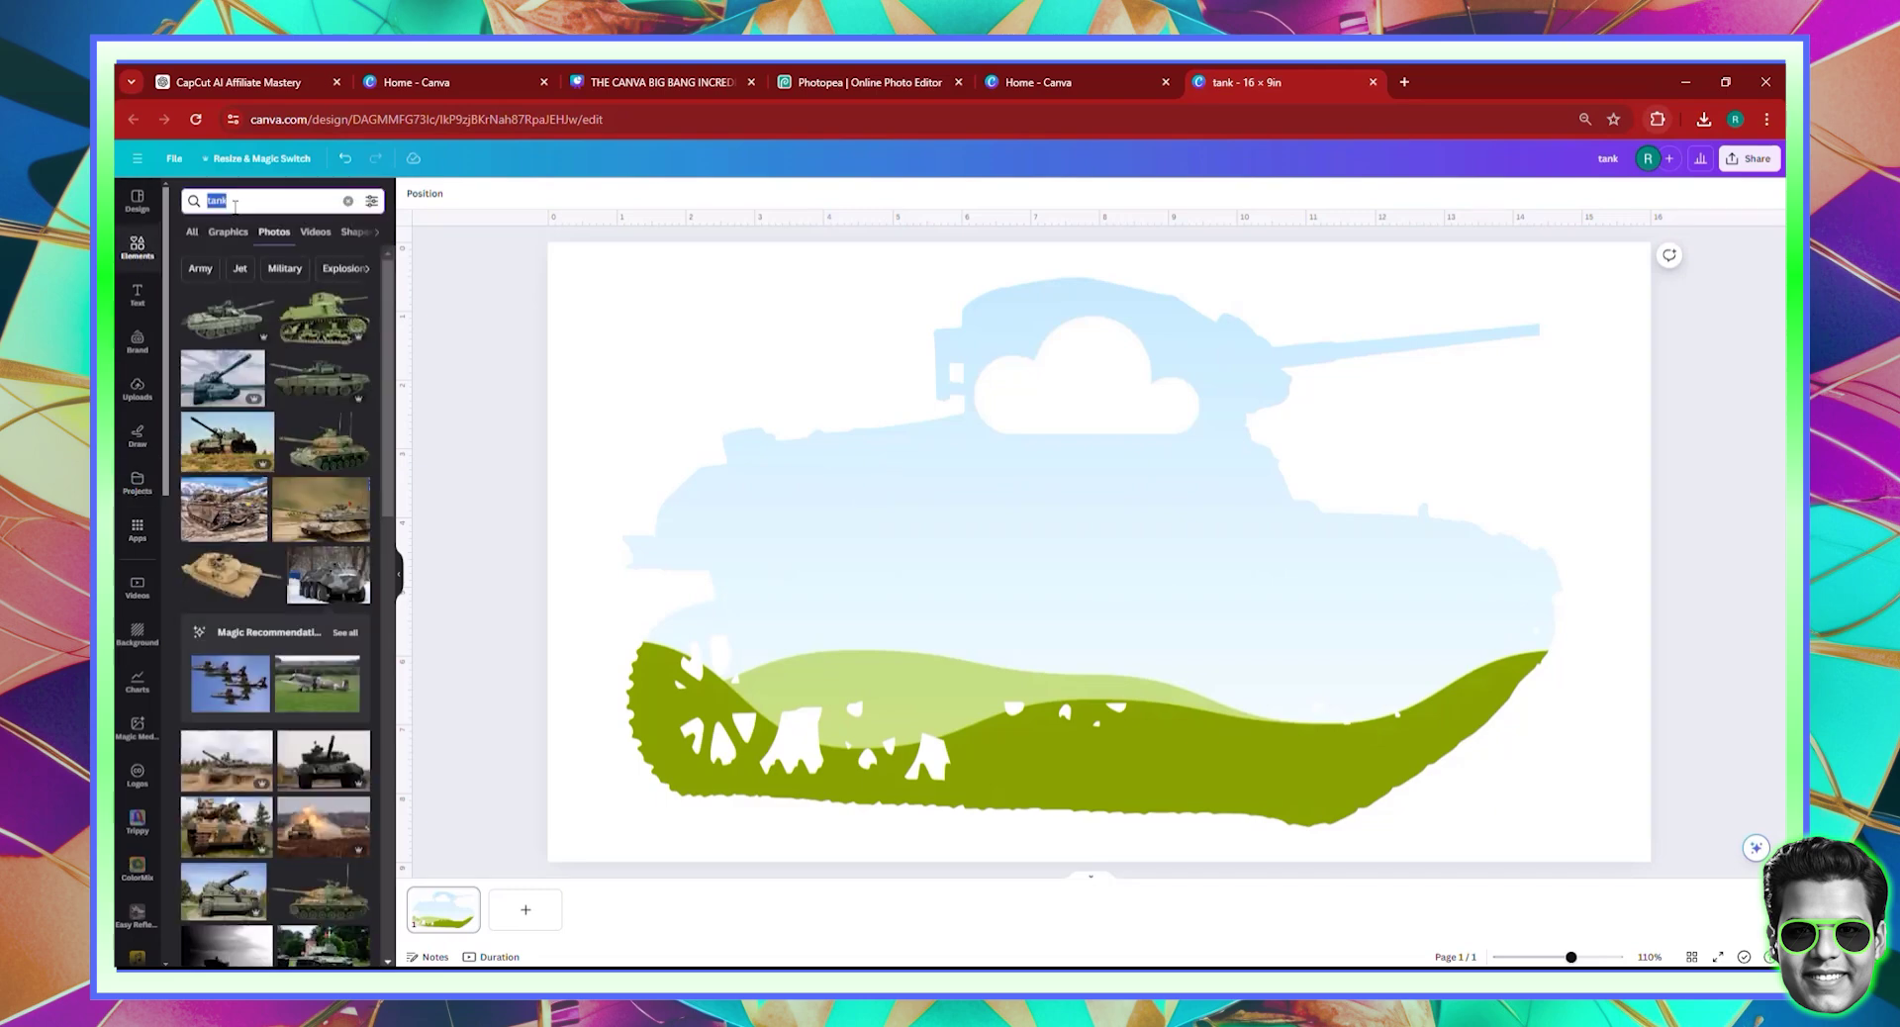
pyautogui.press('BackSpace')
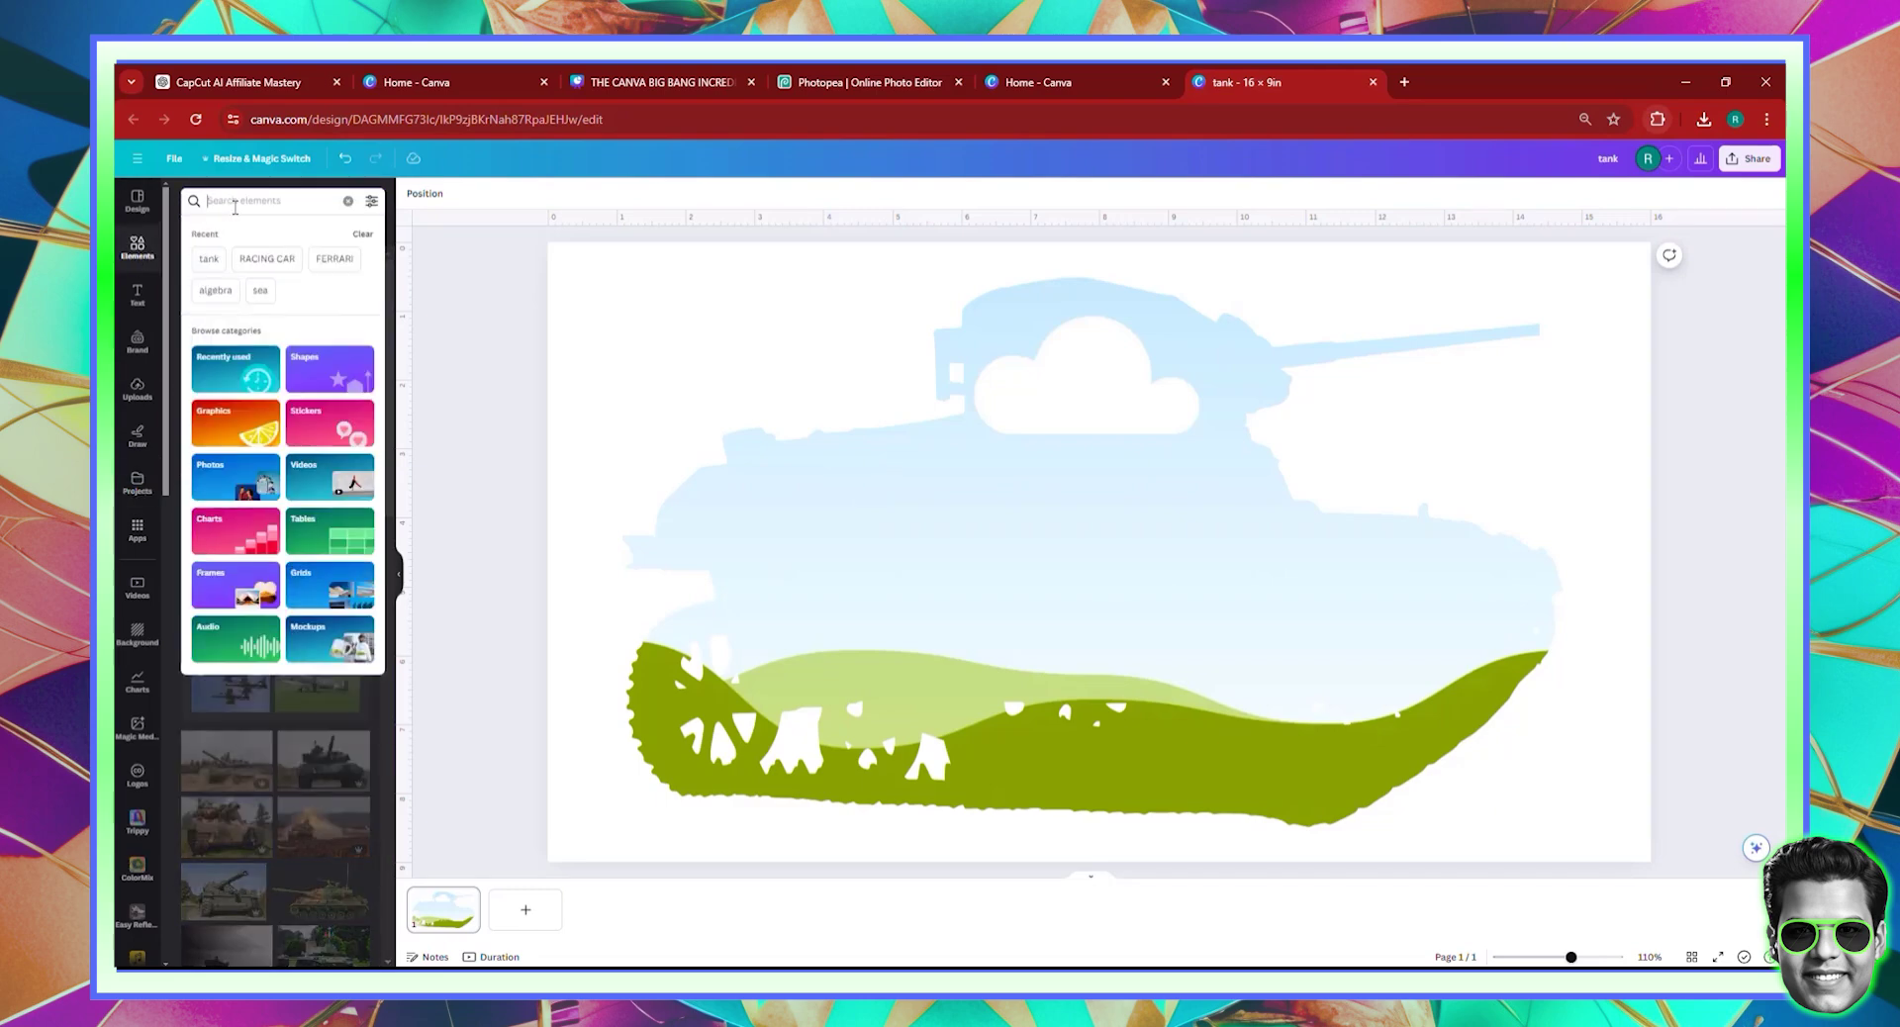
pyautogui.write('tank')
pyautogui.press('Return')
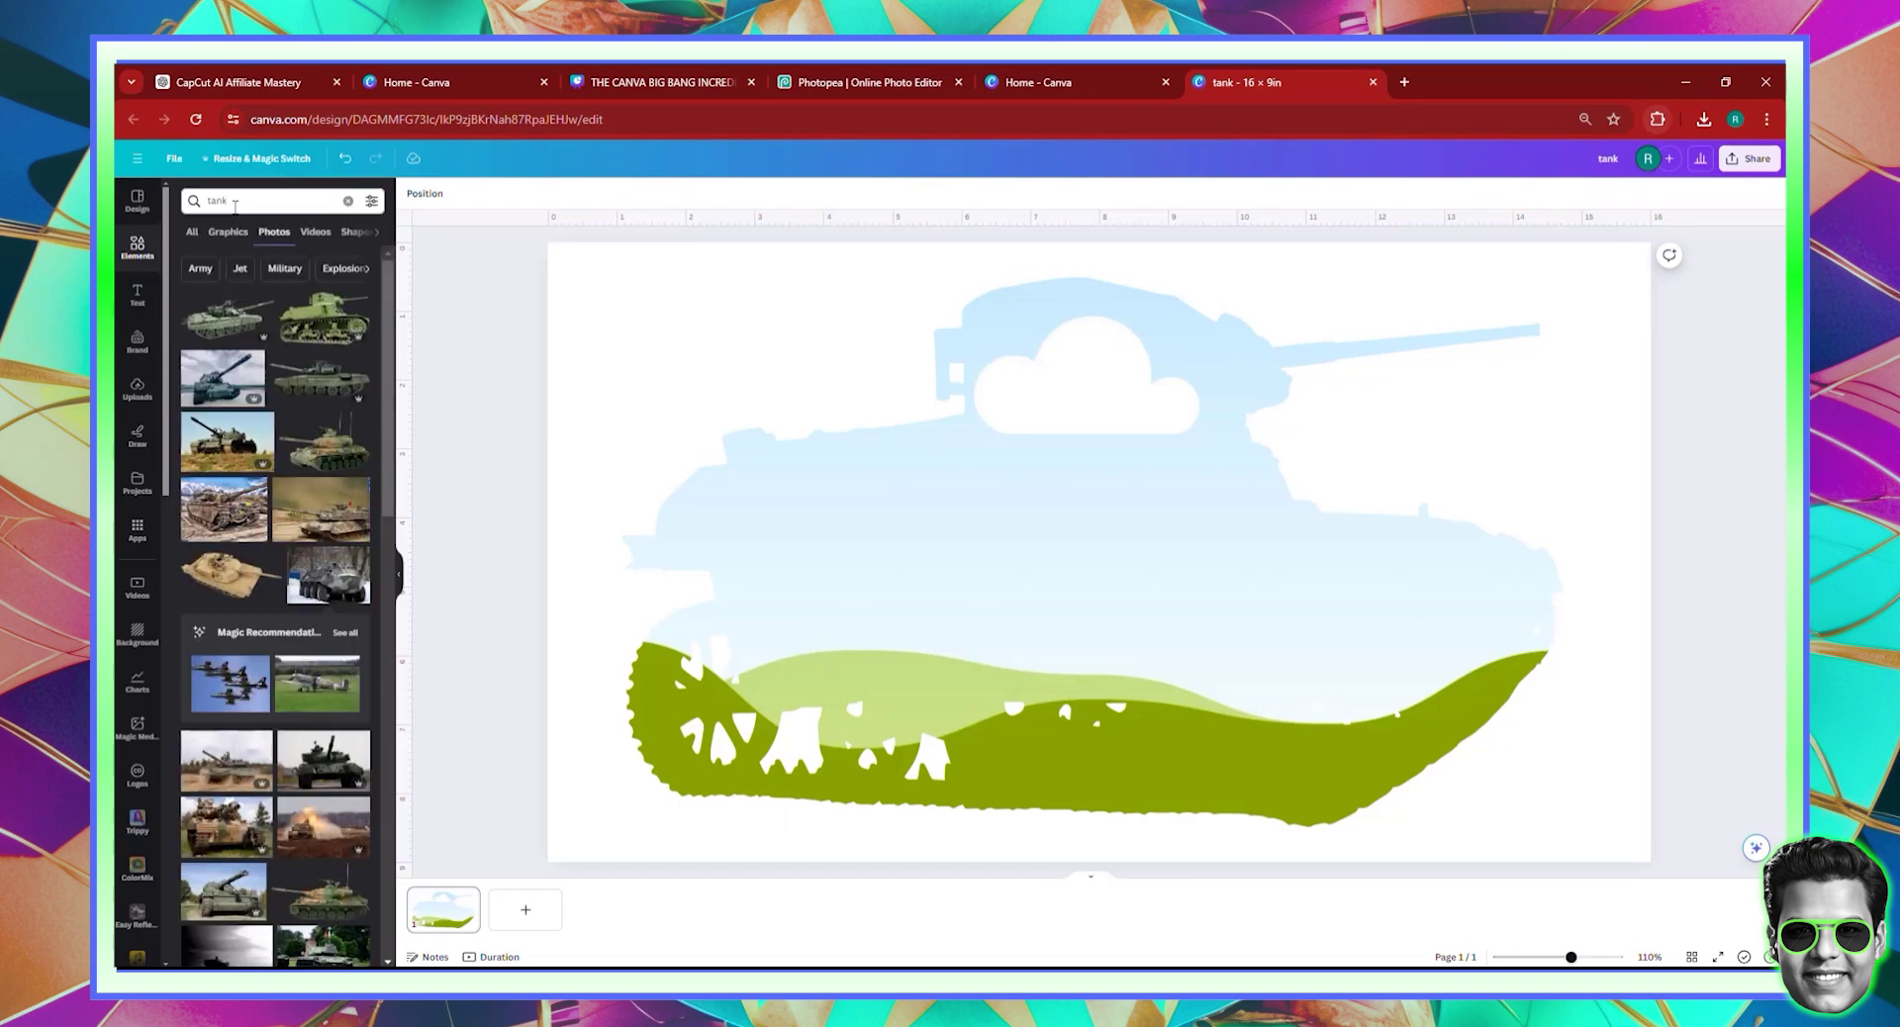
pyautogui.click(306, 235)
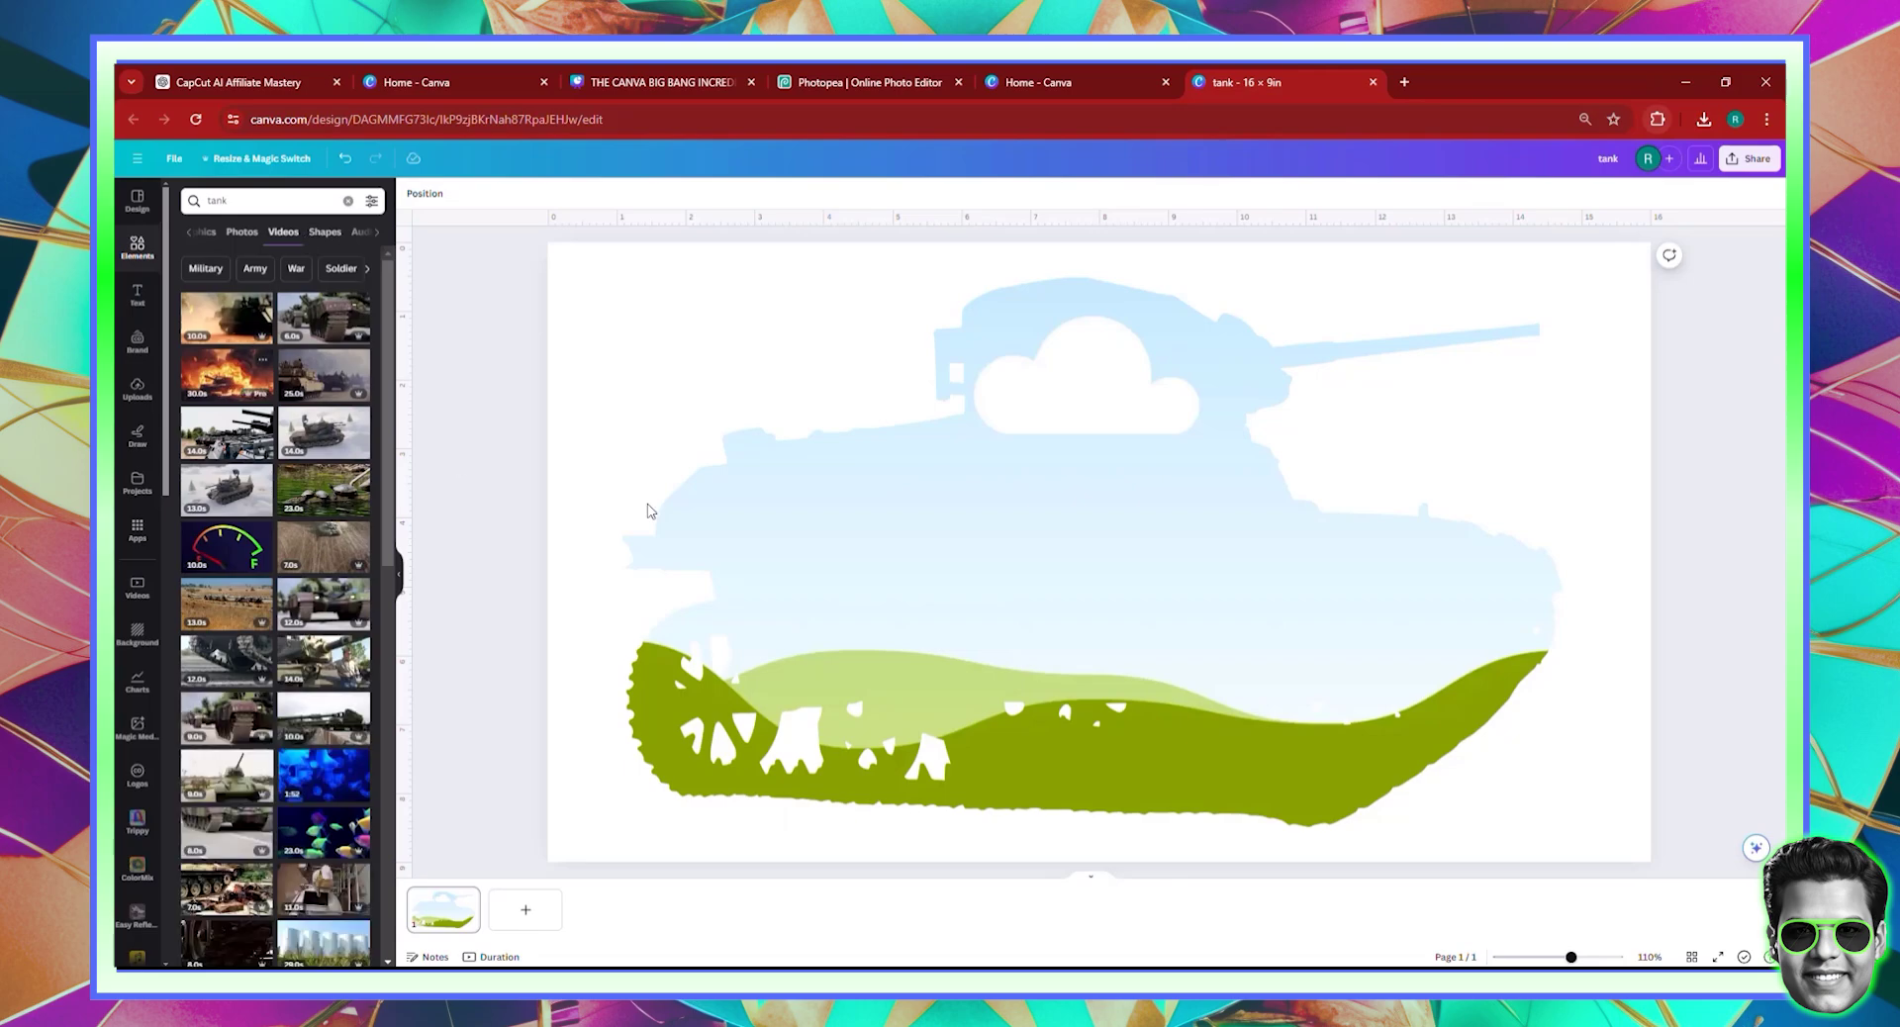
pyautogui.moveTo(1027, 653)
pyautogui.mouseDown()
pyautogui.moveTo(1052, 632)
pyautogui.moveTo(989, 770)
pyautogui.moveTo(1042, 705)
pyautogui.mouseUp()
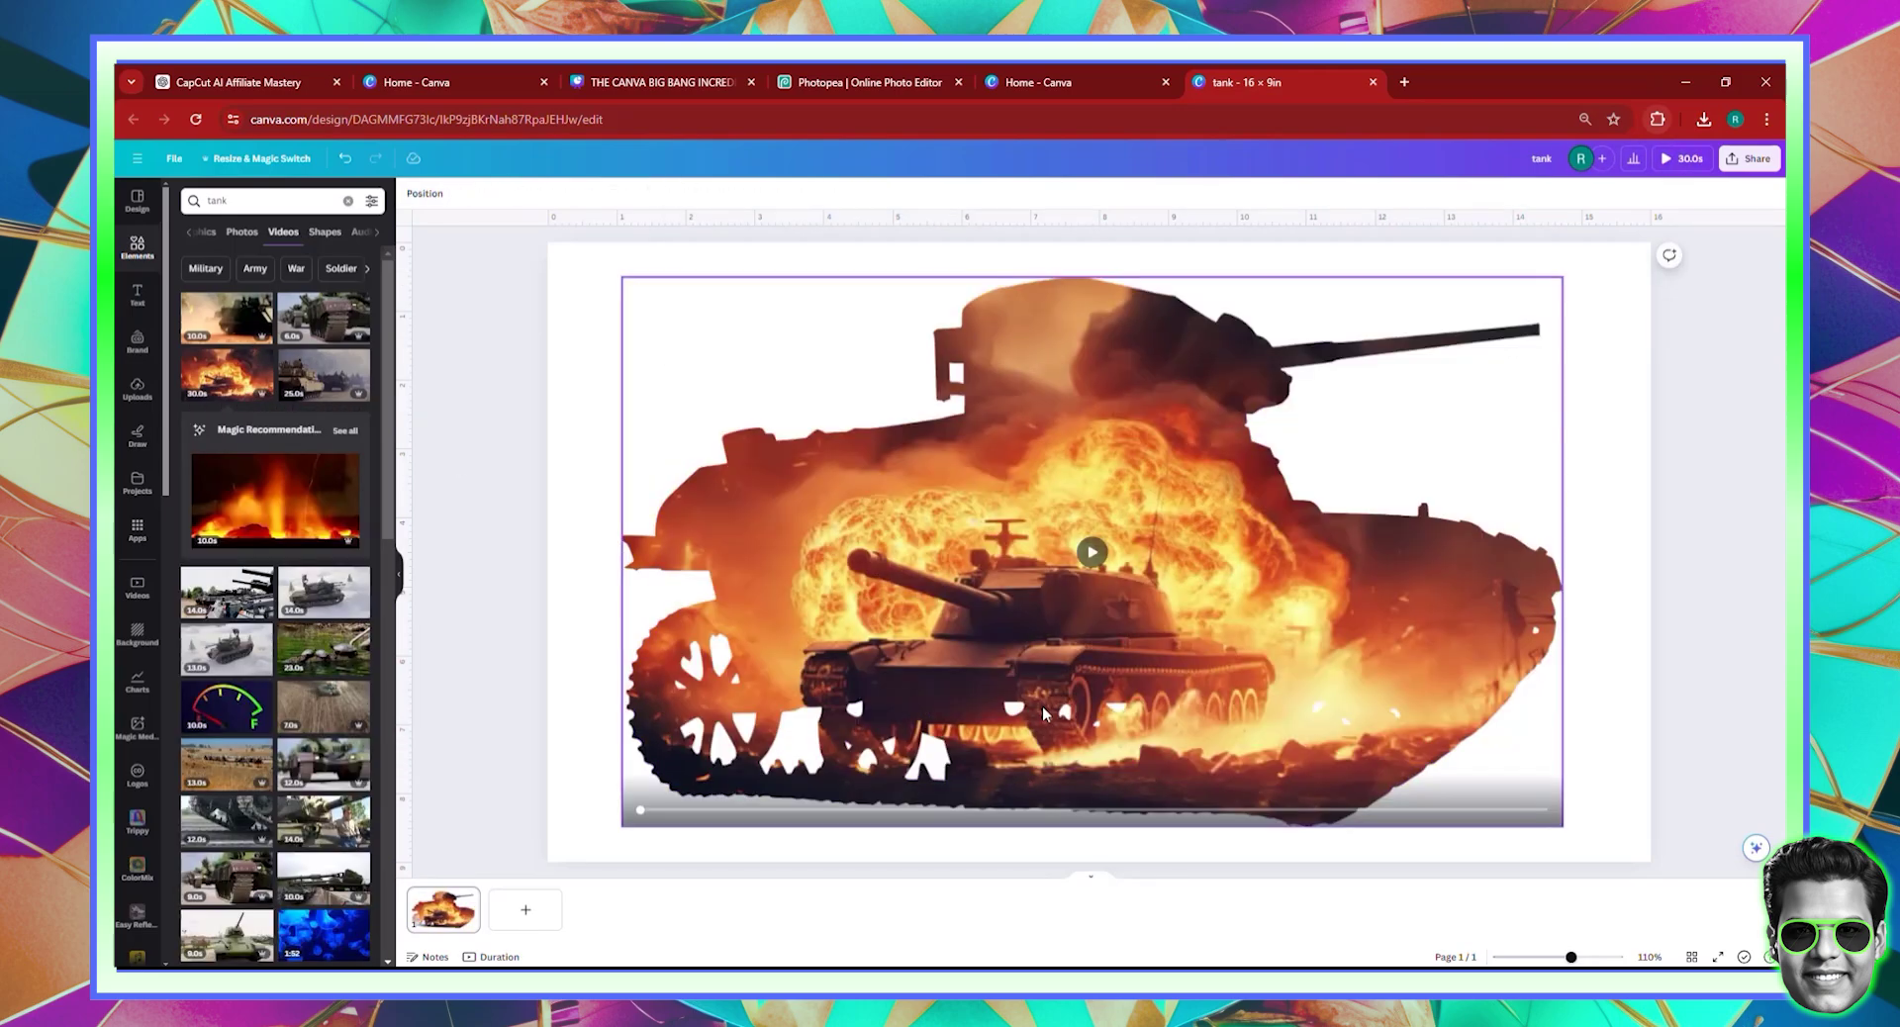
# - Shift the burning tank video slightly to the right inside the tank frame
pyautogui.doubleClick(1025, 657)
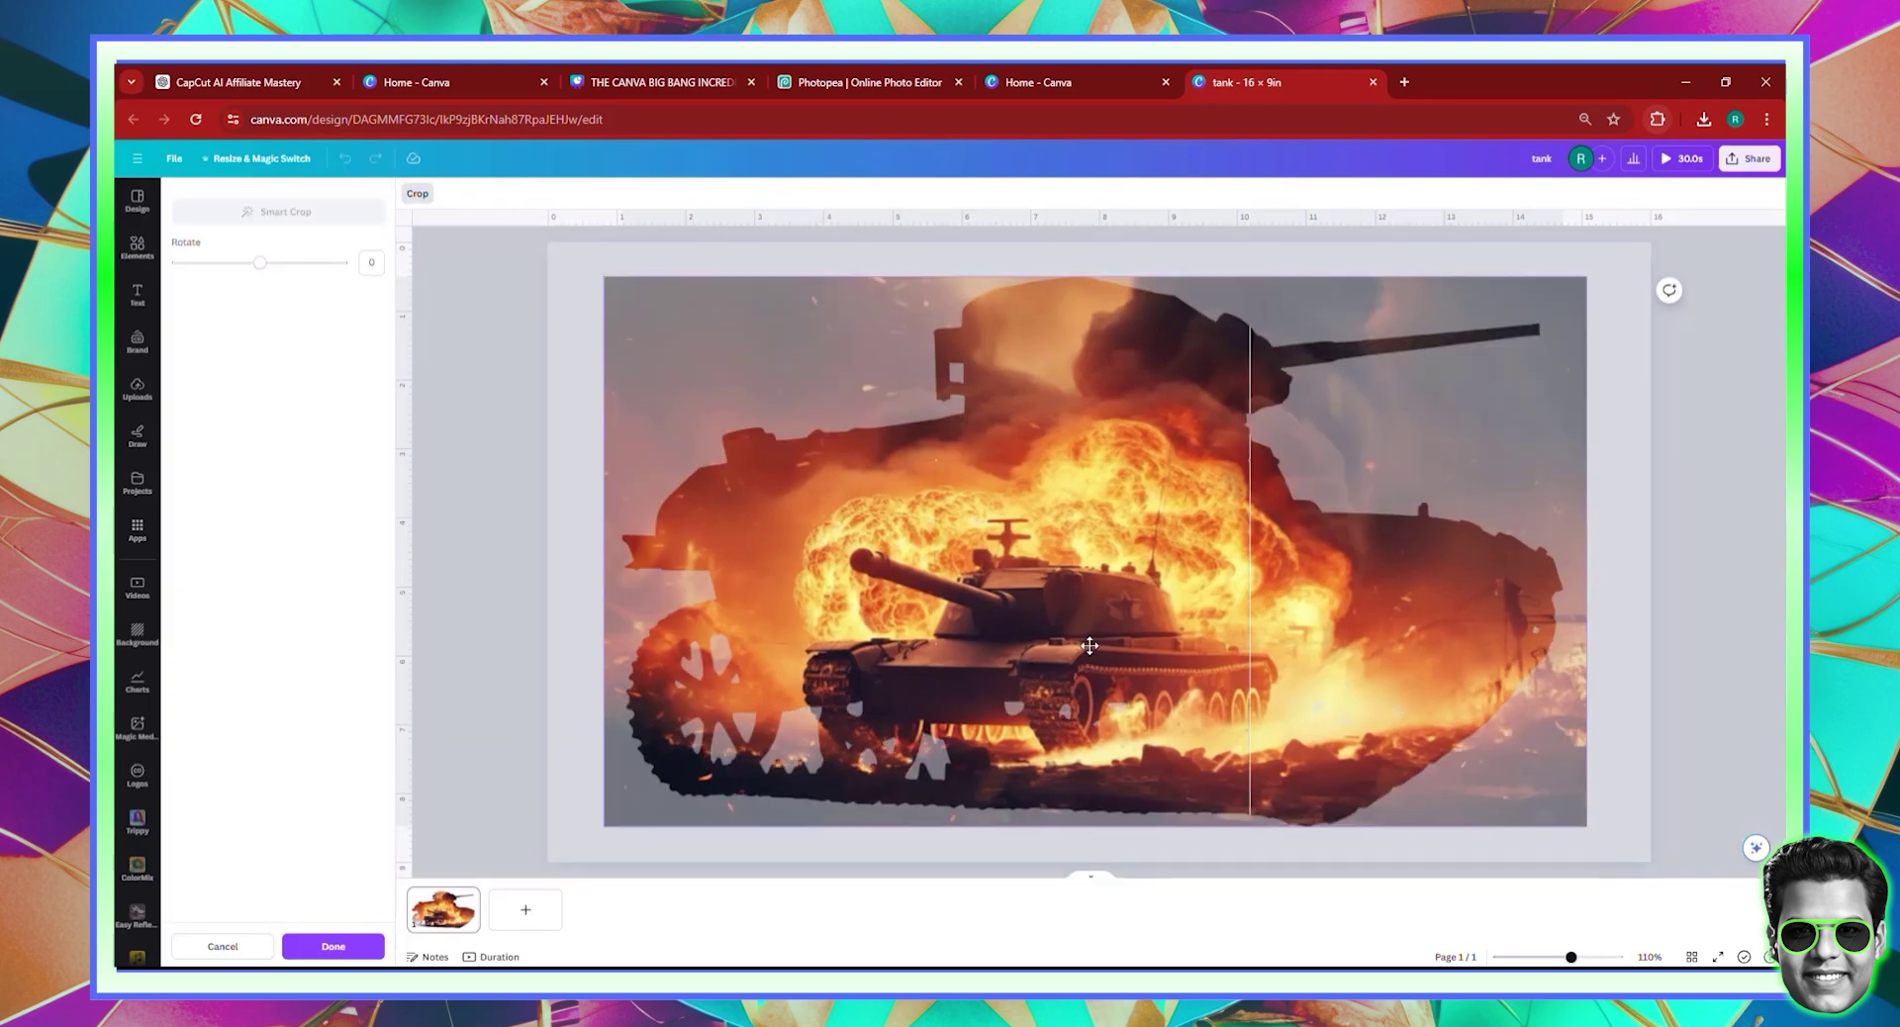
pyautogui.moveTo(1096, 644); pyautogui.dragTo(1099, 645)
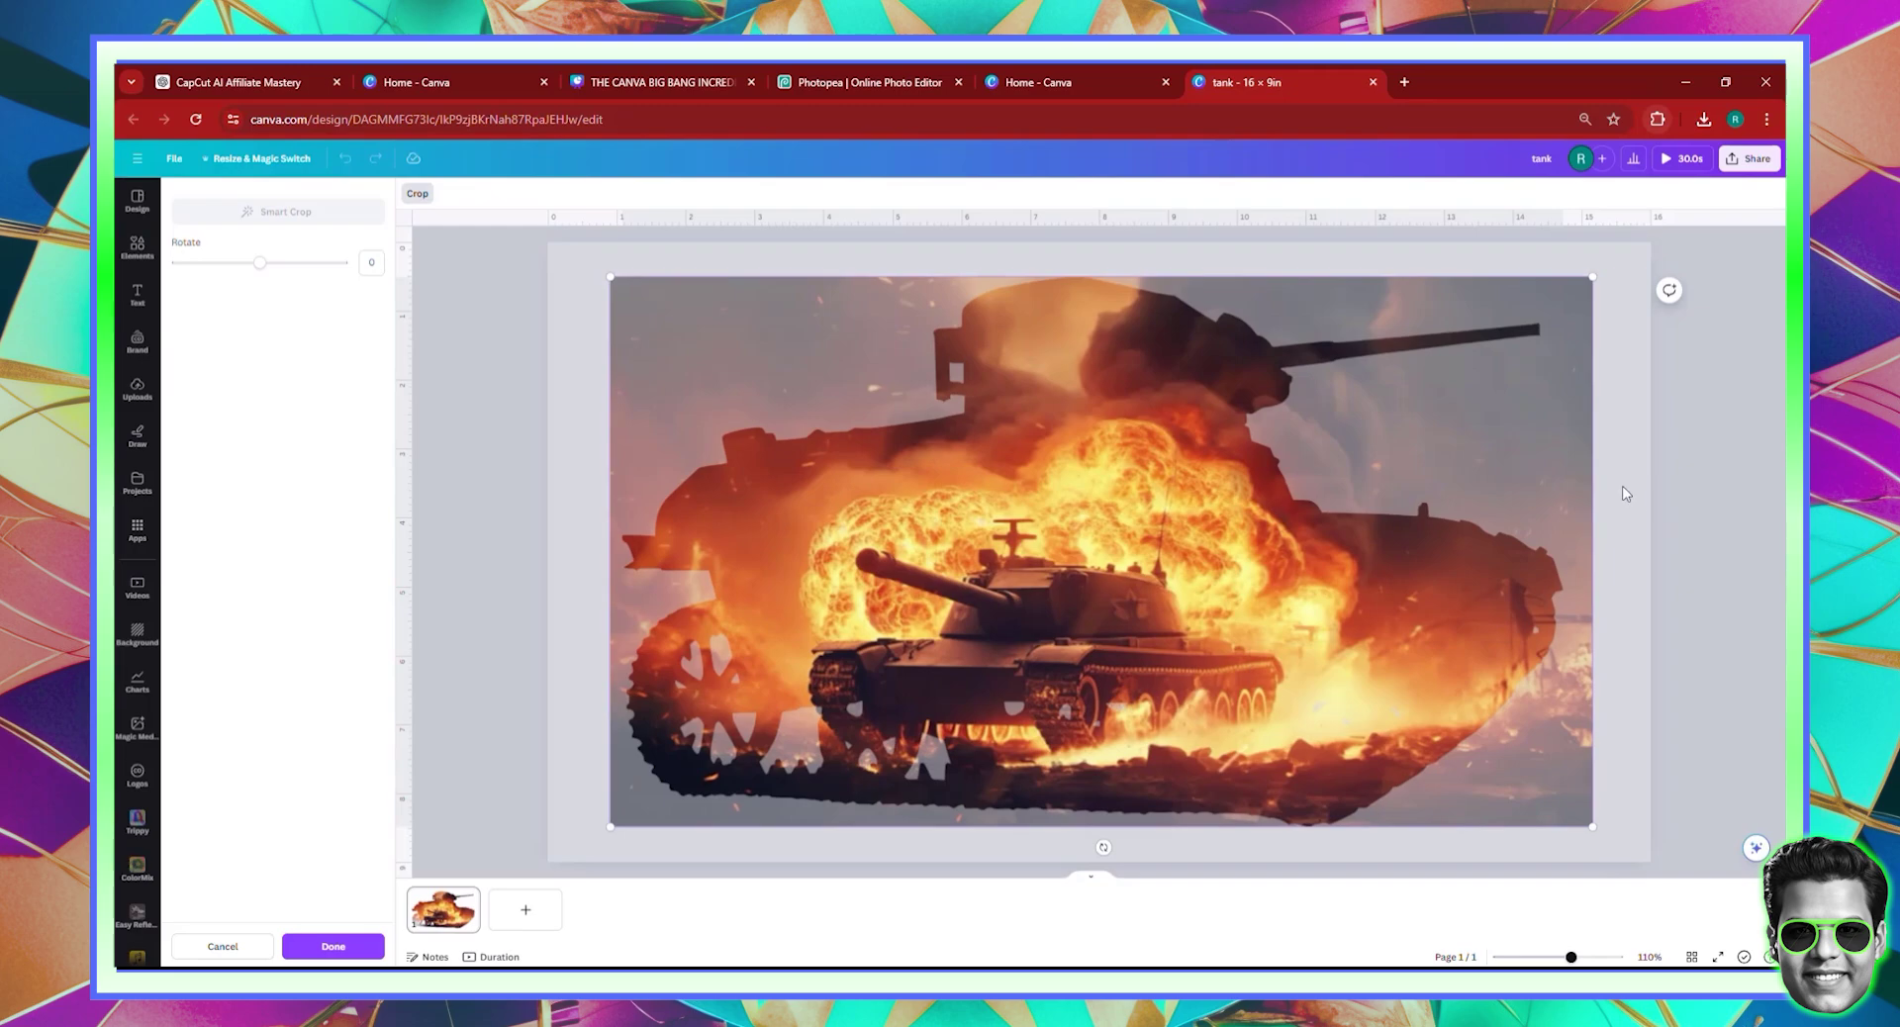
pyautogui.click(935, 731)
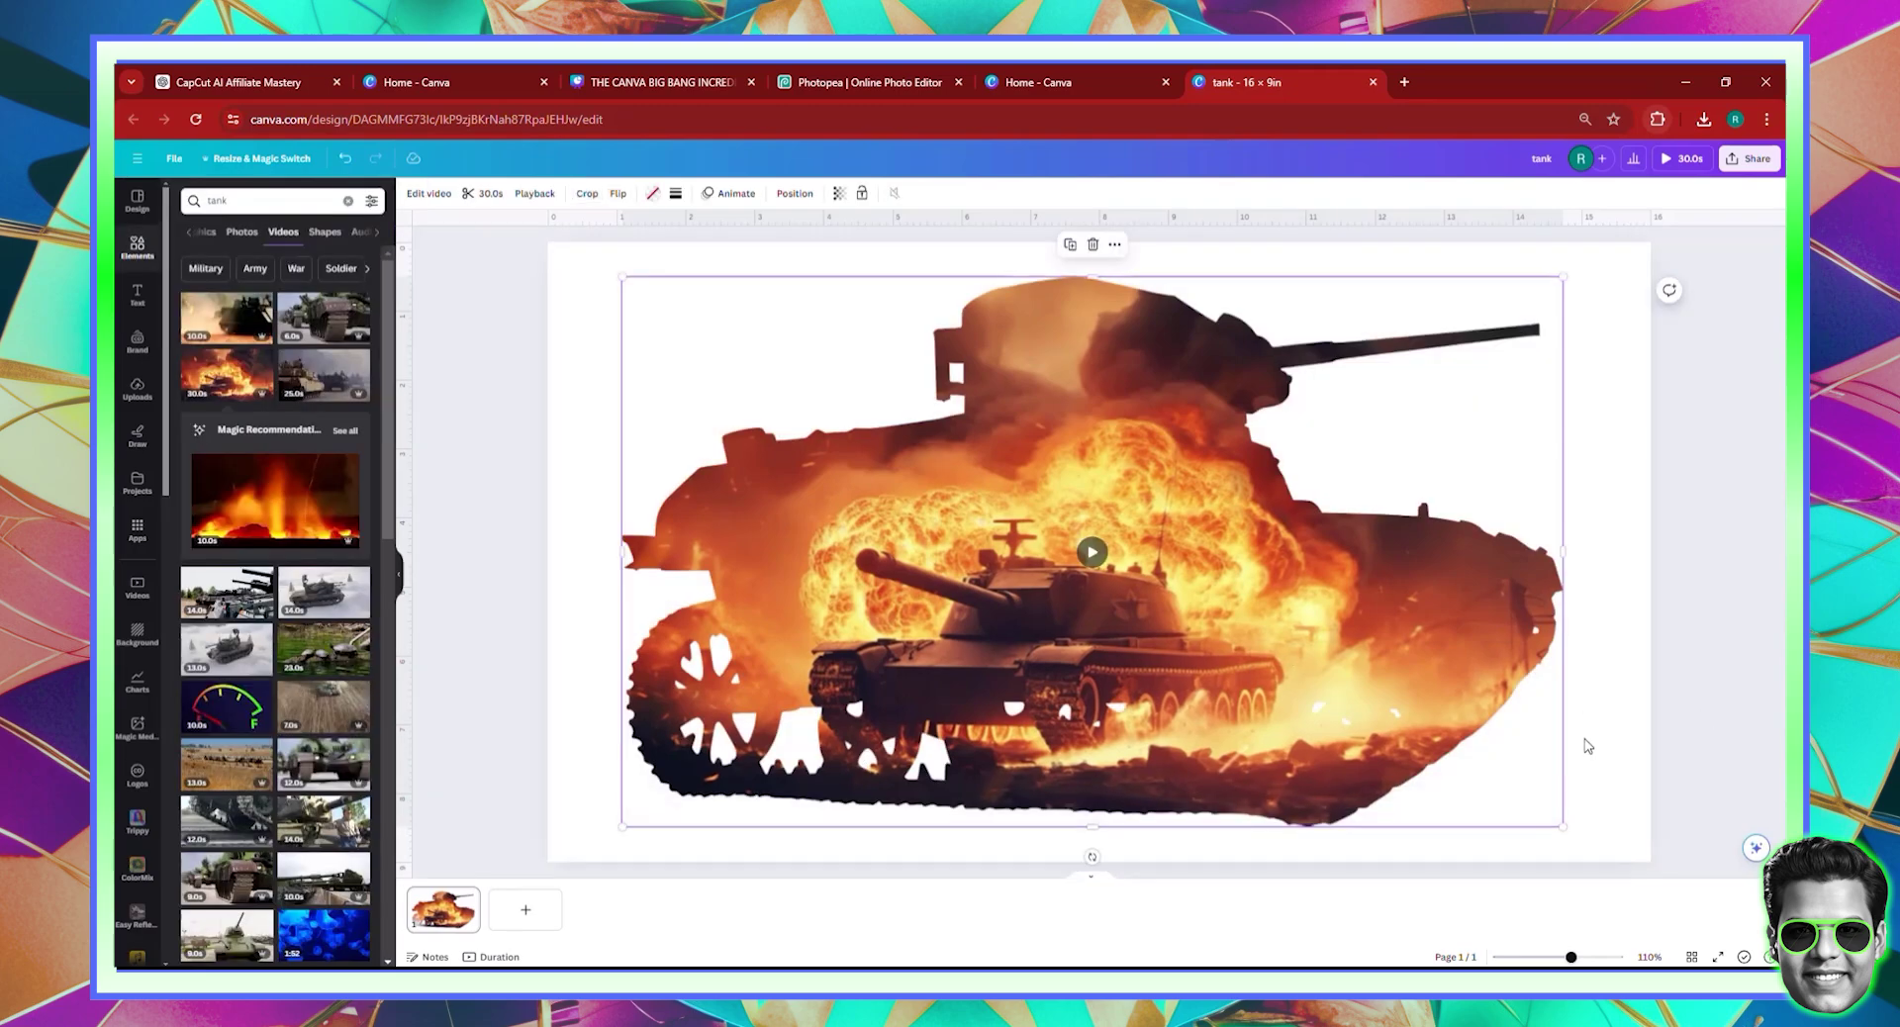
# - Set the burning tank video's playback speed to 2 and trim the end of the clip so it lasts 6.6 seconds
pyautogui.click(1097, 562)
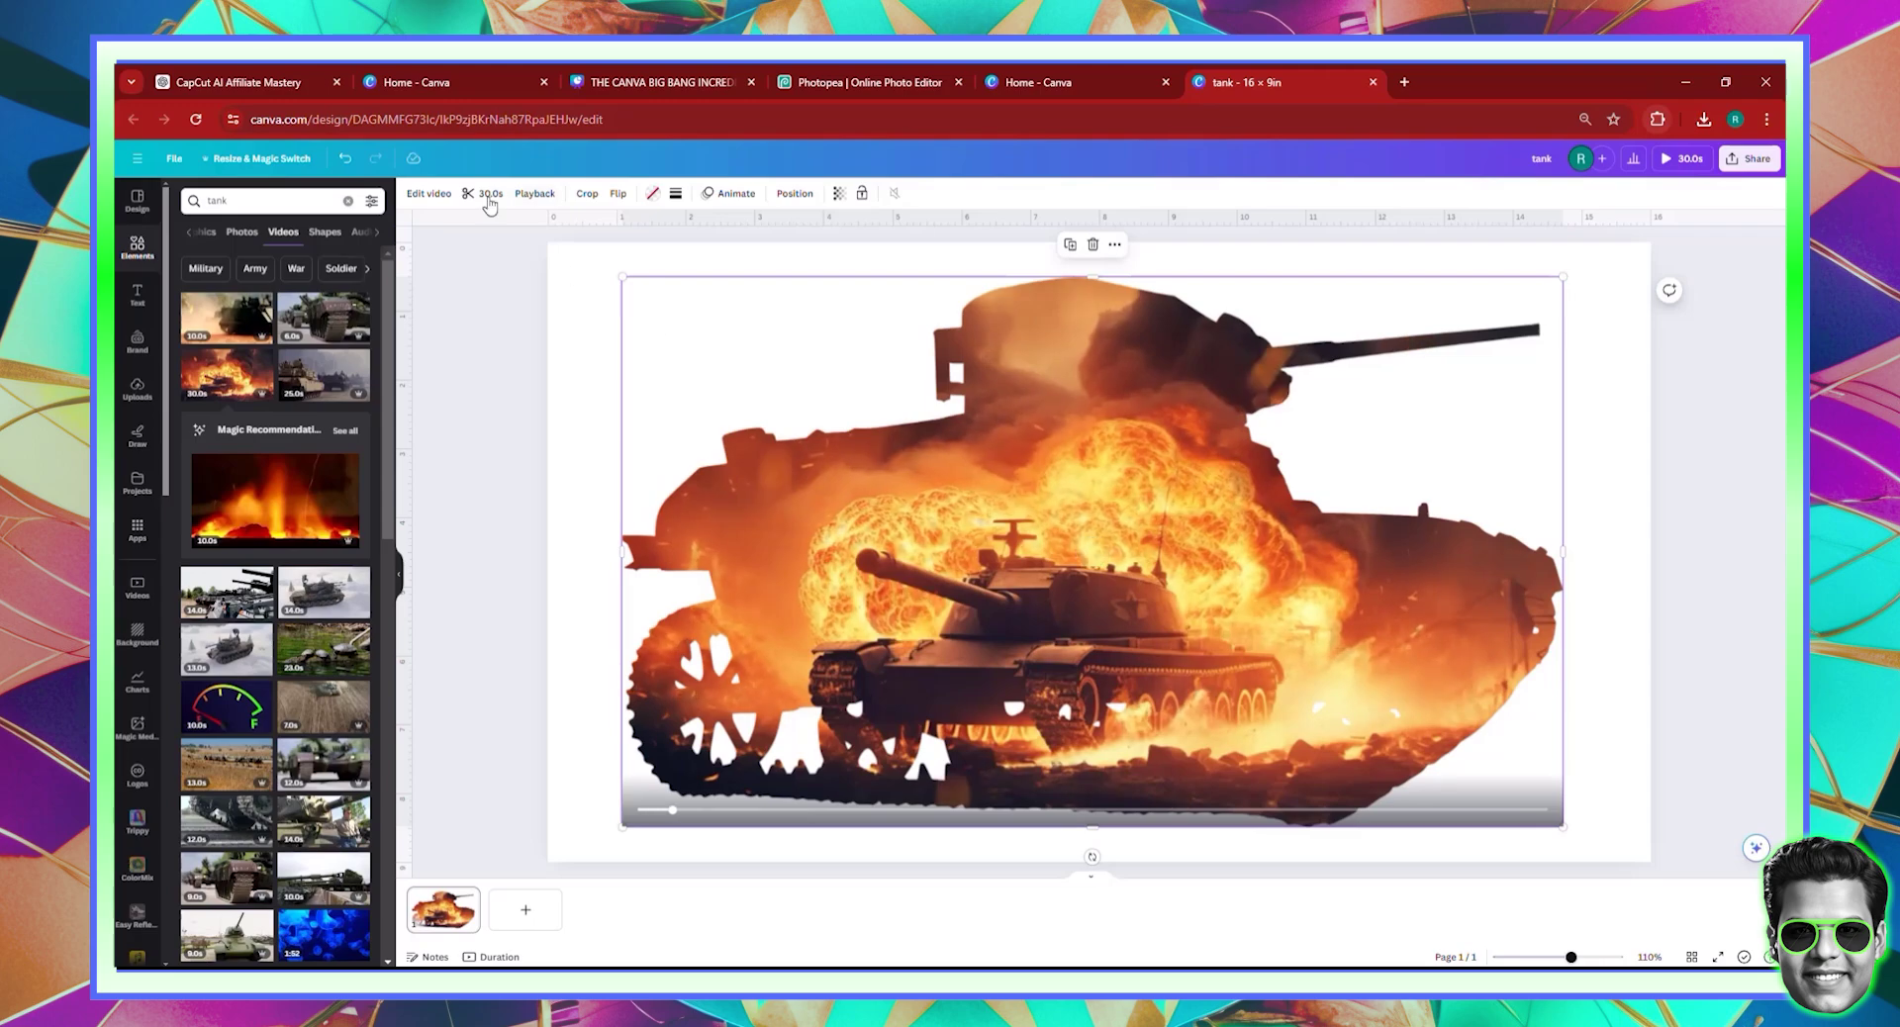
pyautogui.click(525, 197)
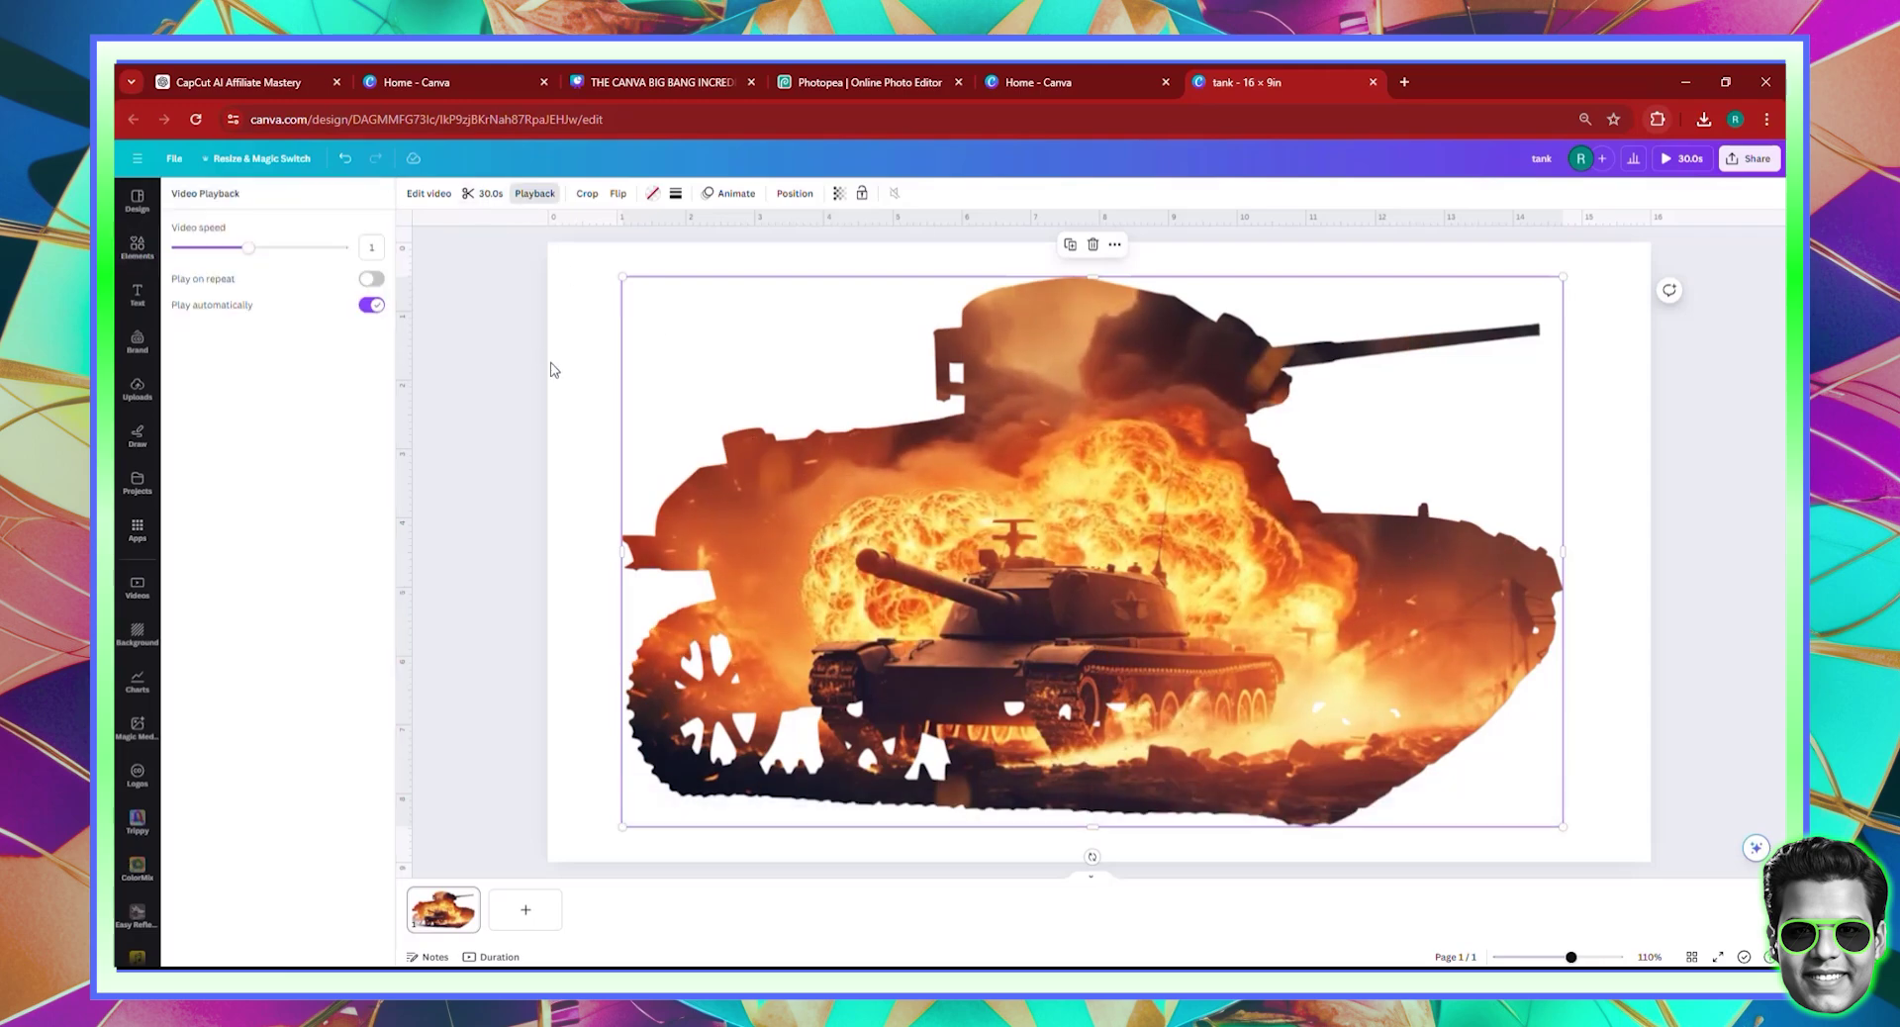
pyautogui.moveTo(250, 248); pyautogui.dragTo(342, 247)
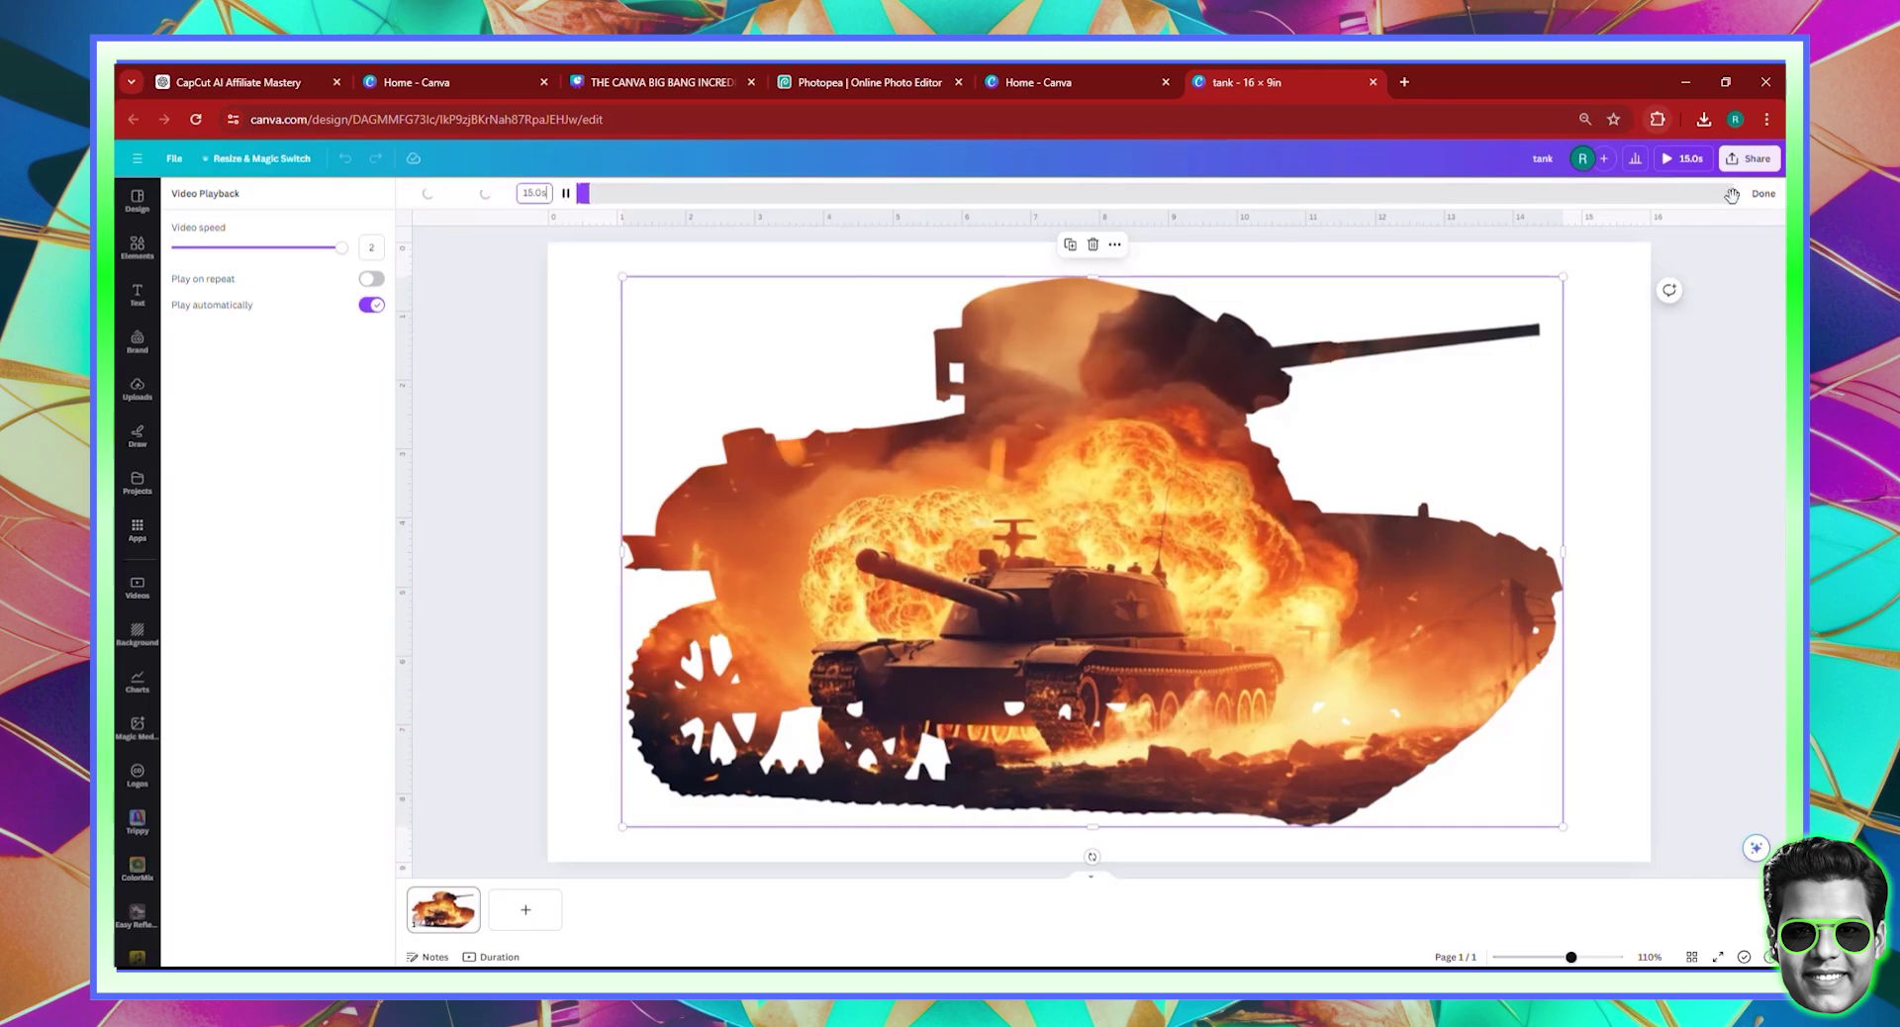
pyautogui.moveTo(1699, 191); pyautogui.dragTo(1110, 187)
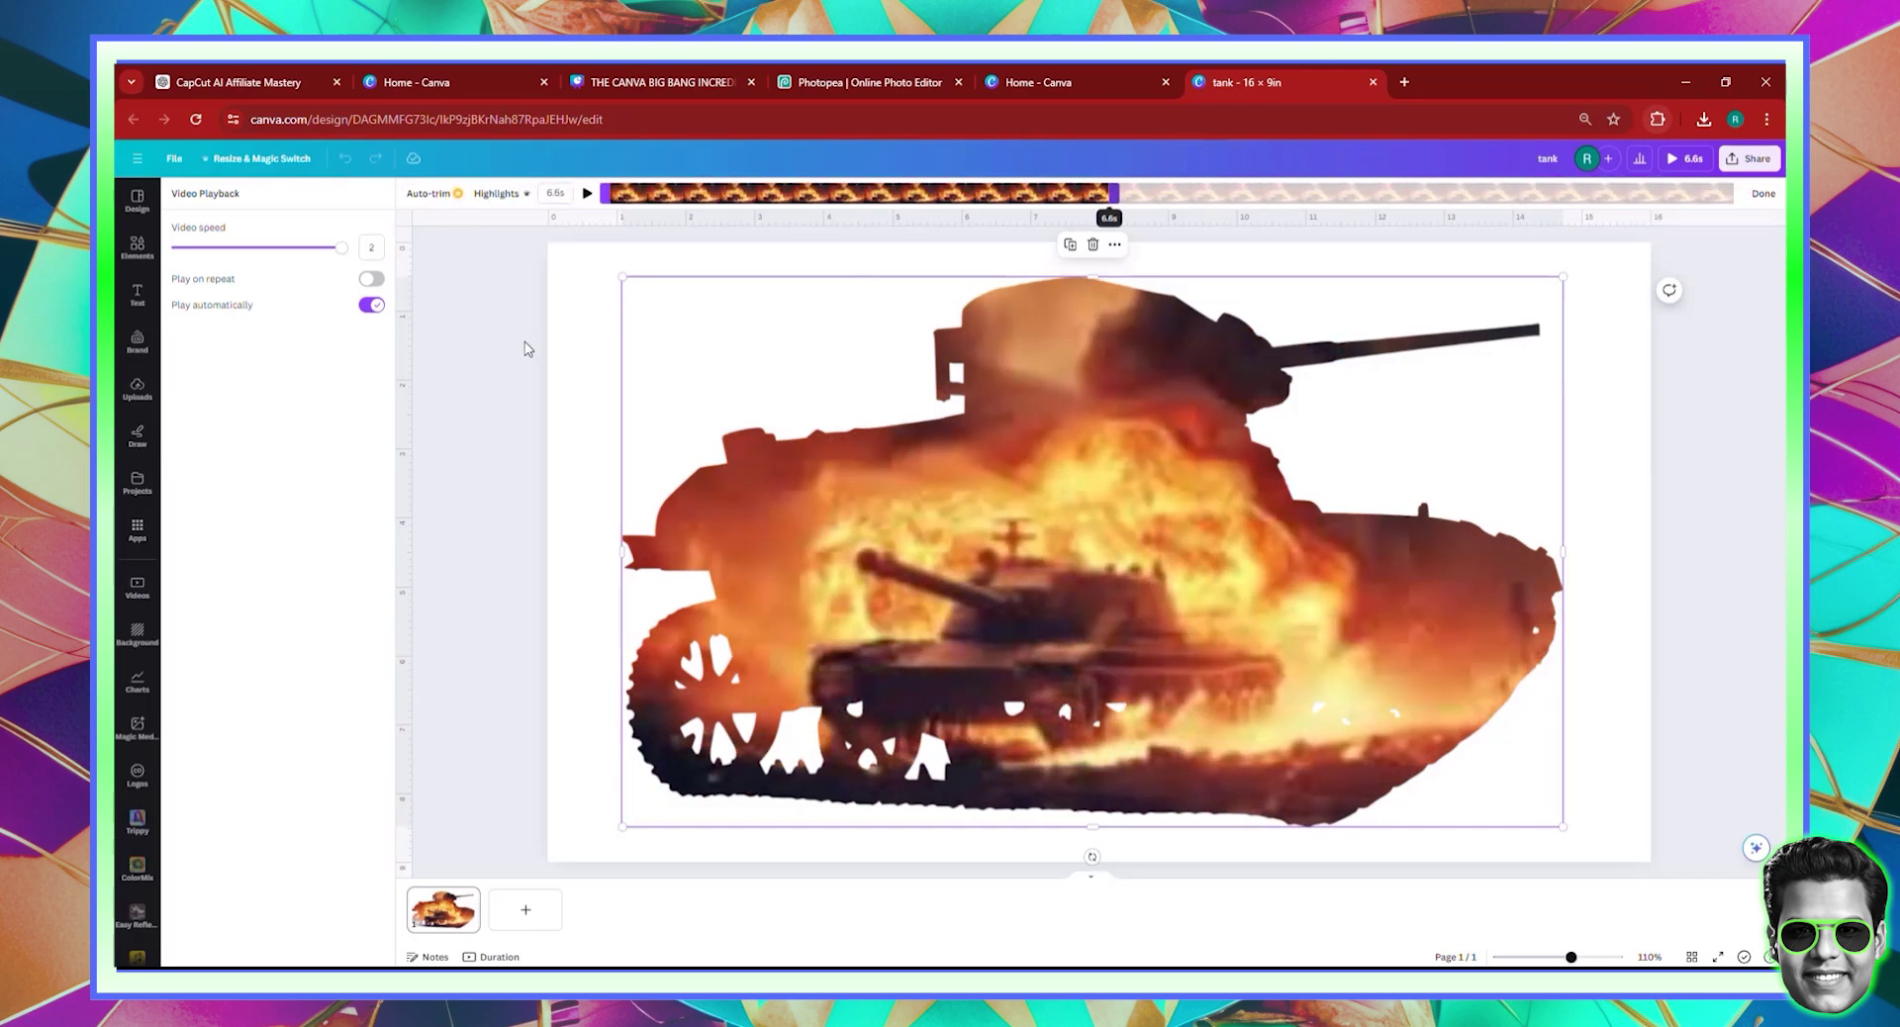
pyautogui.click(1758, 194)
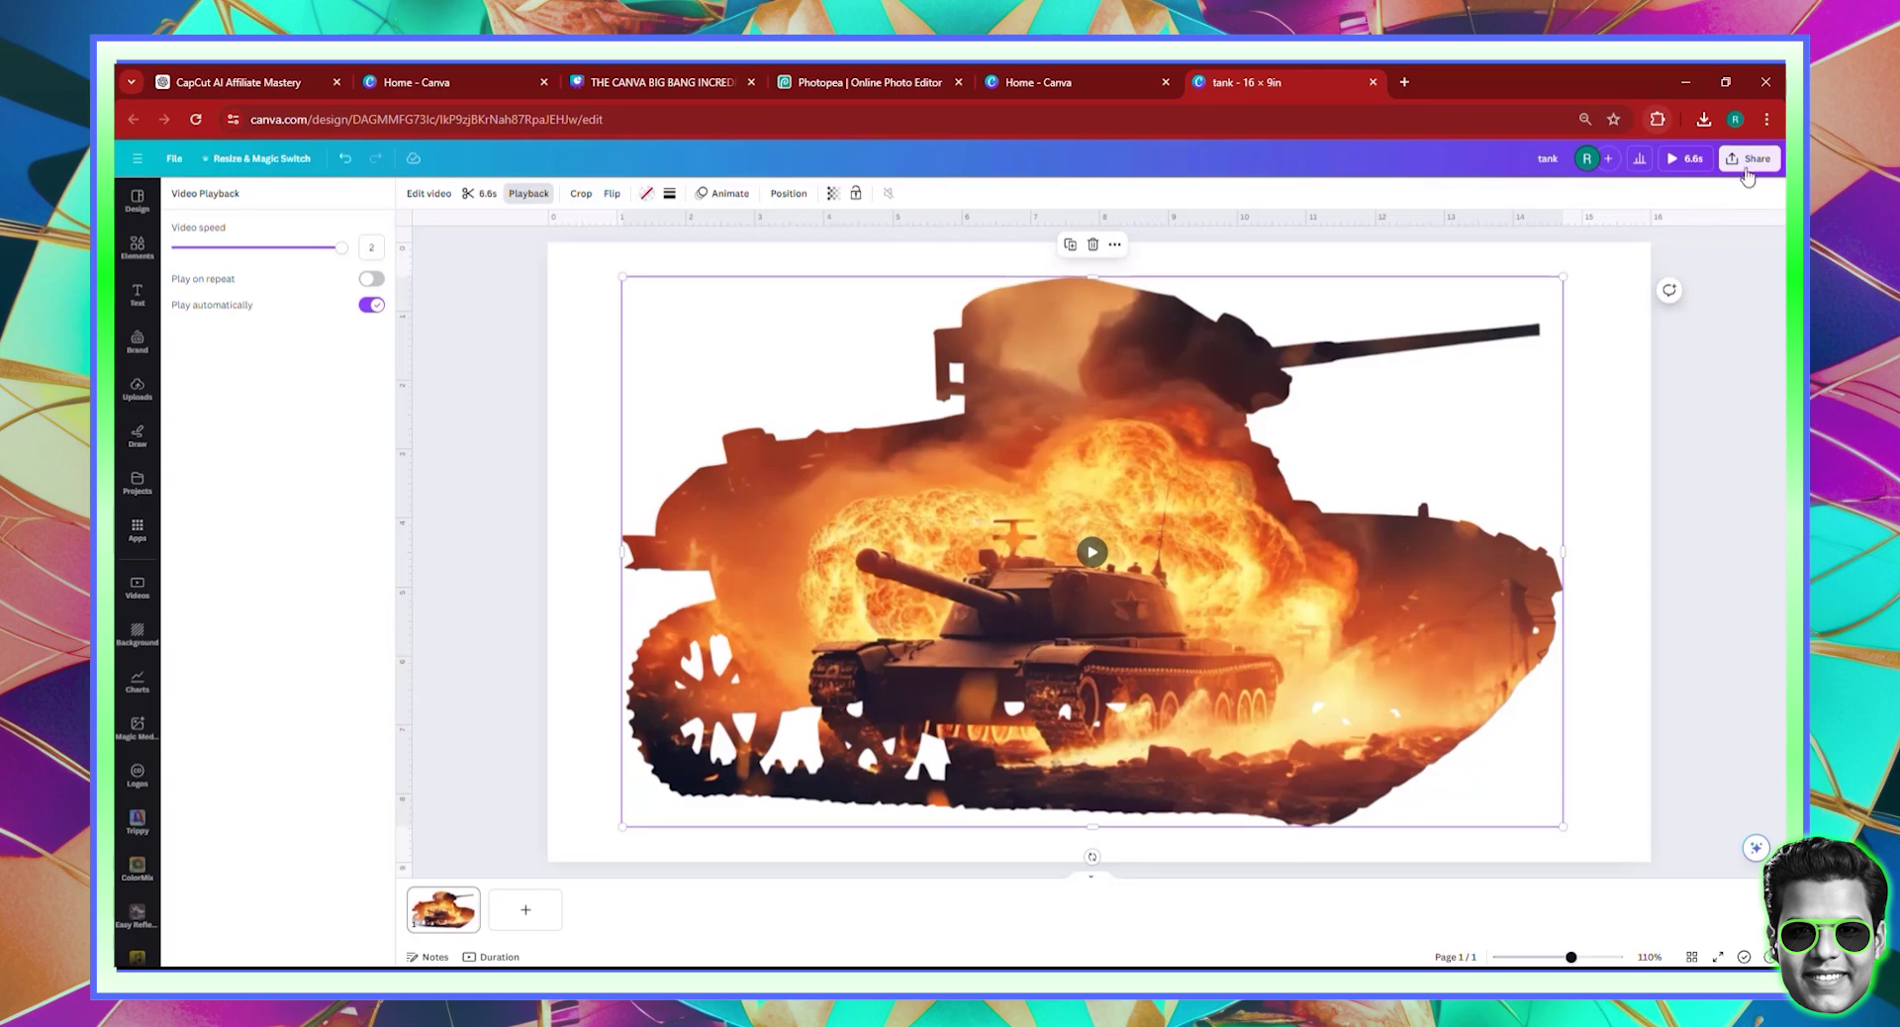
# - Download the tank design as a GIF with a transparent background
pyautogui.click(1611, 504)
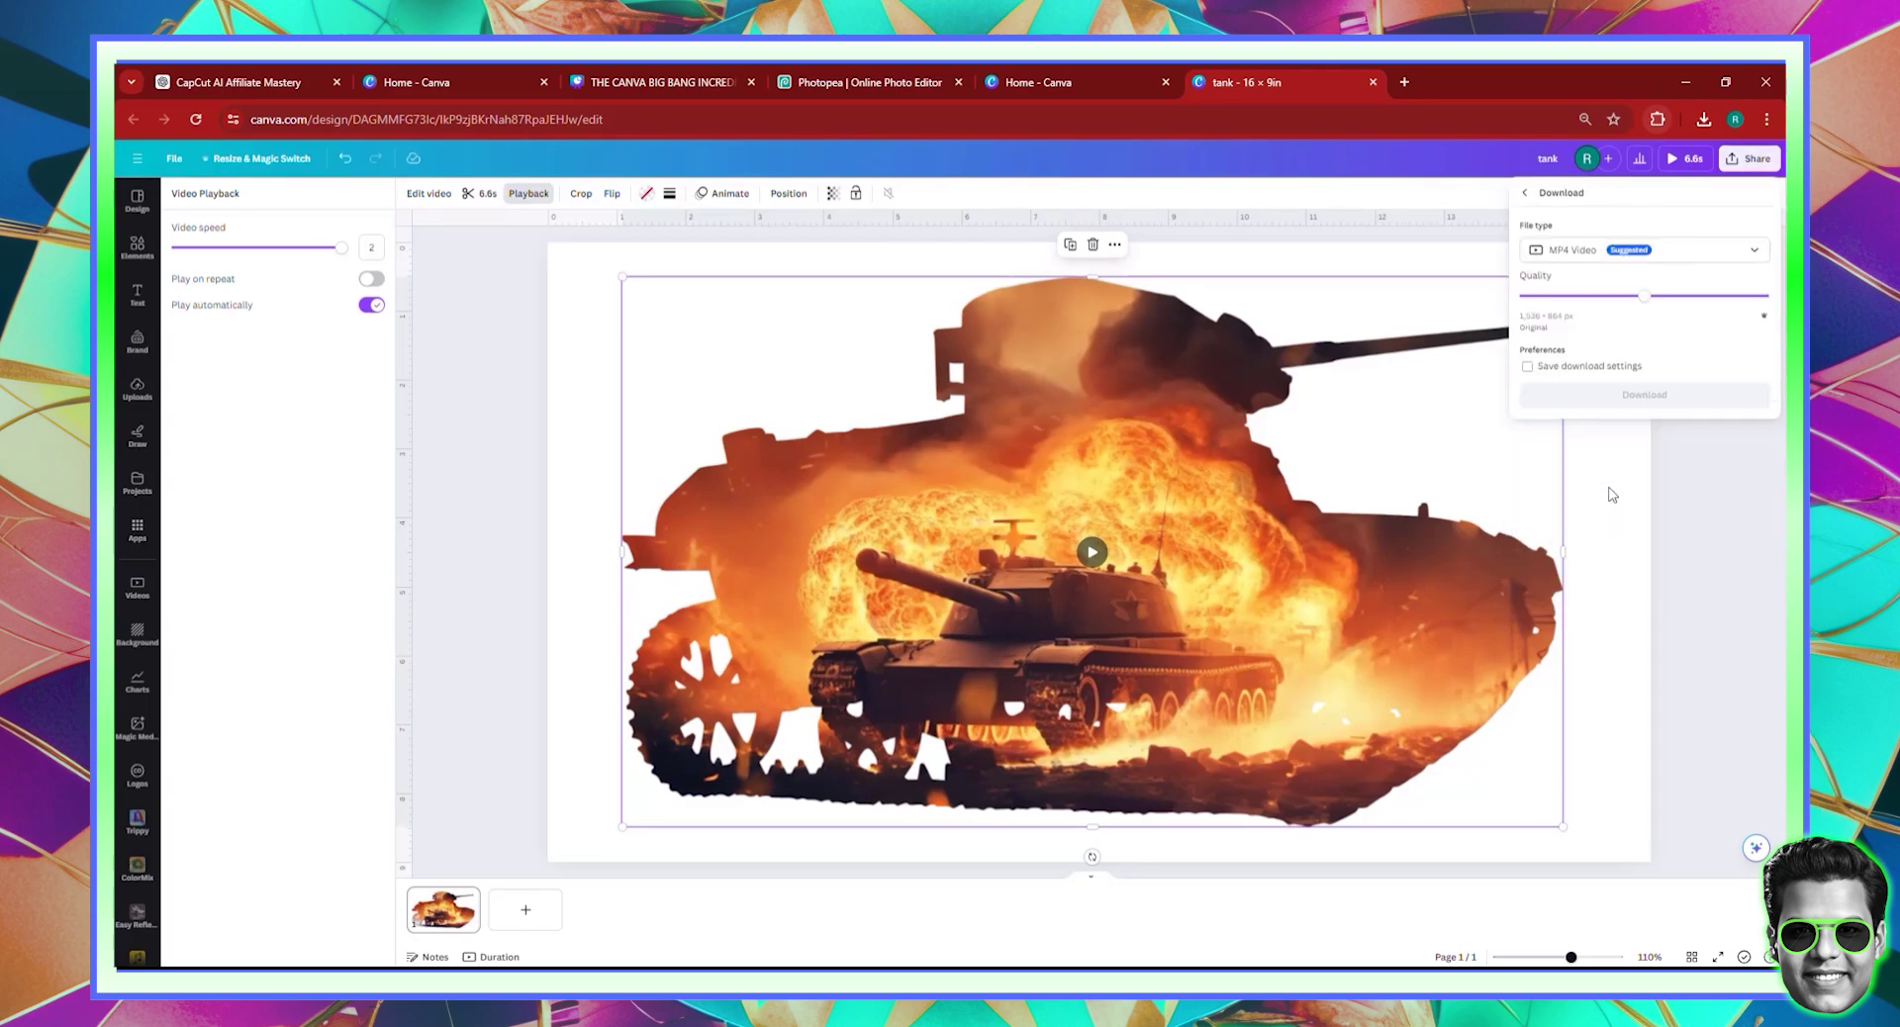
pyautogui.click(1635, 253)
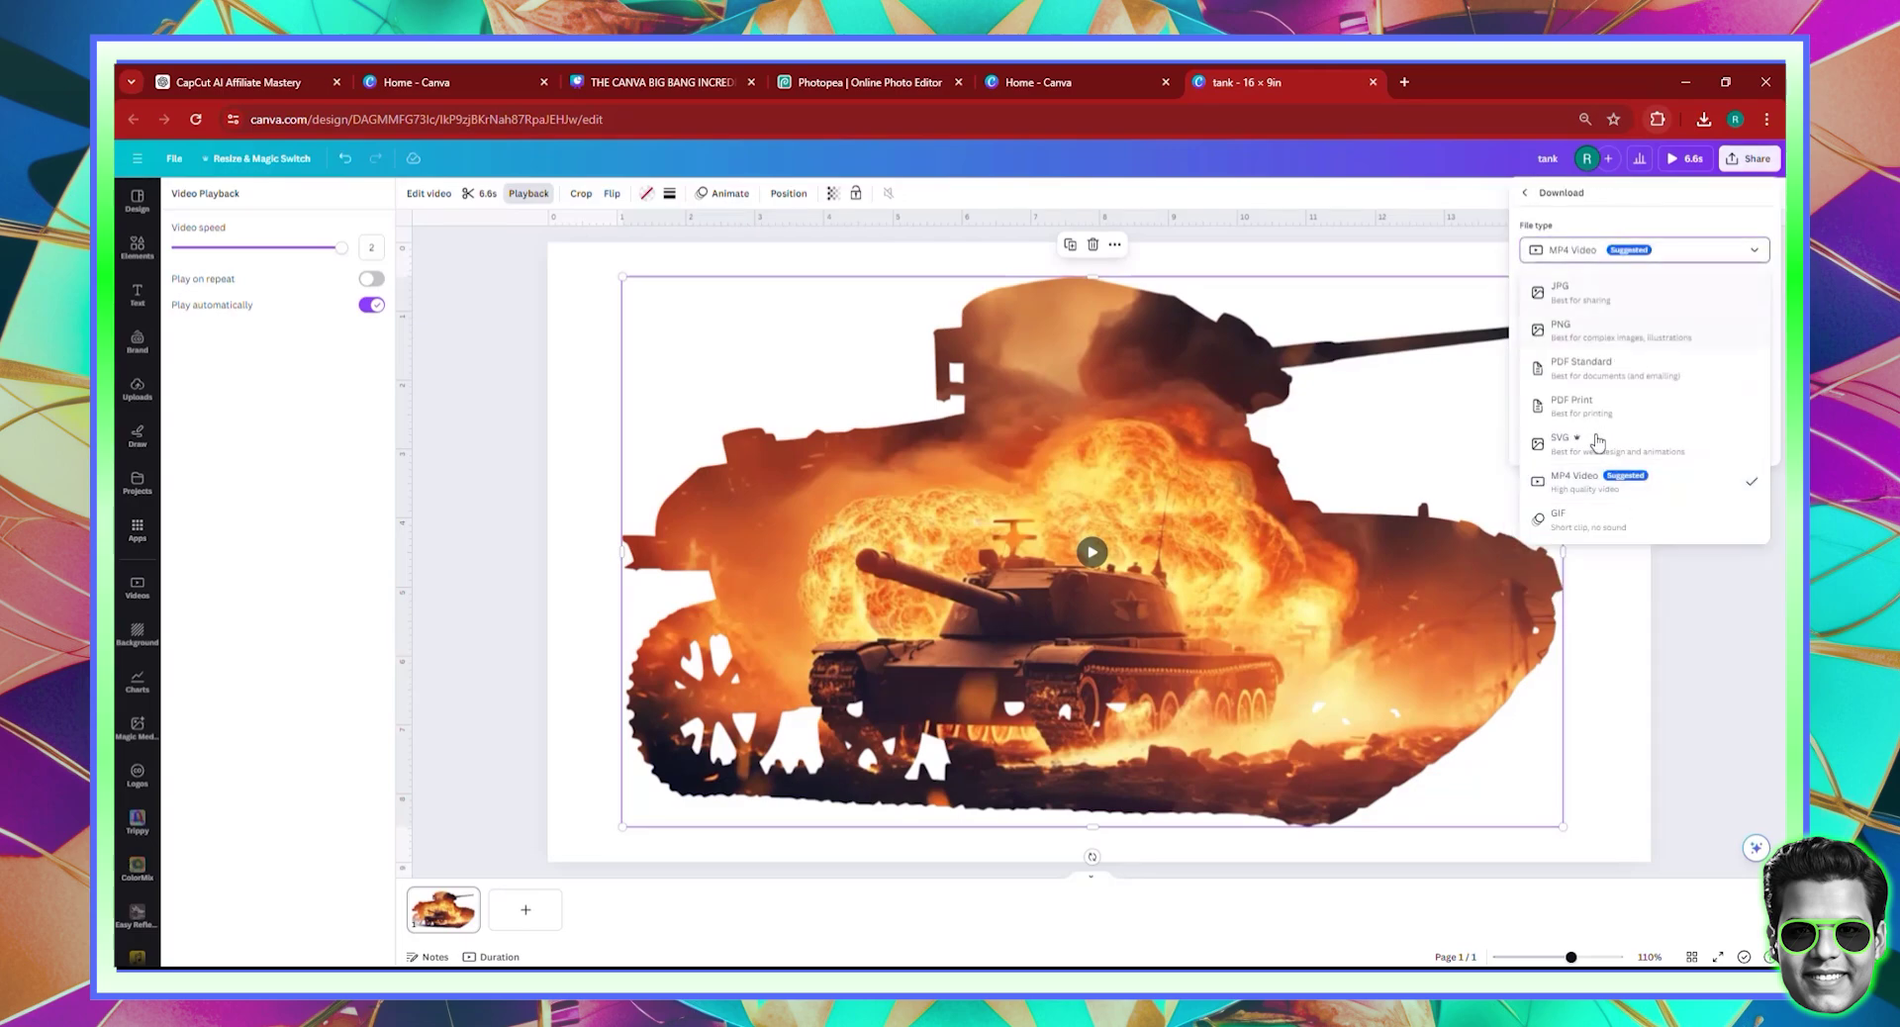
pyautogui.click(1582, 519)
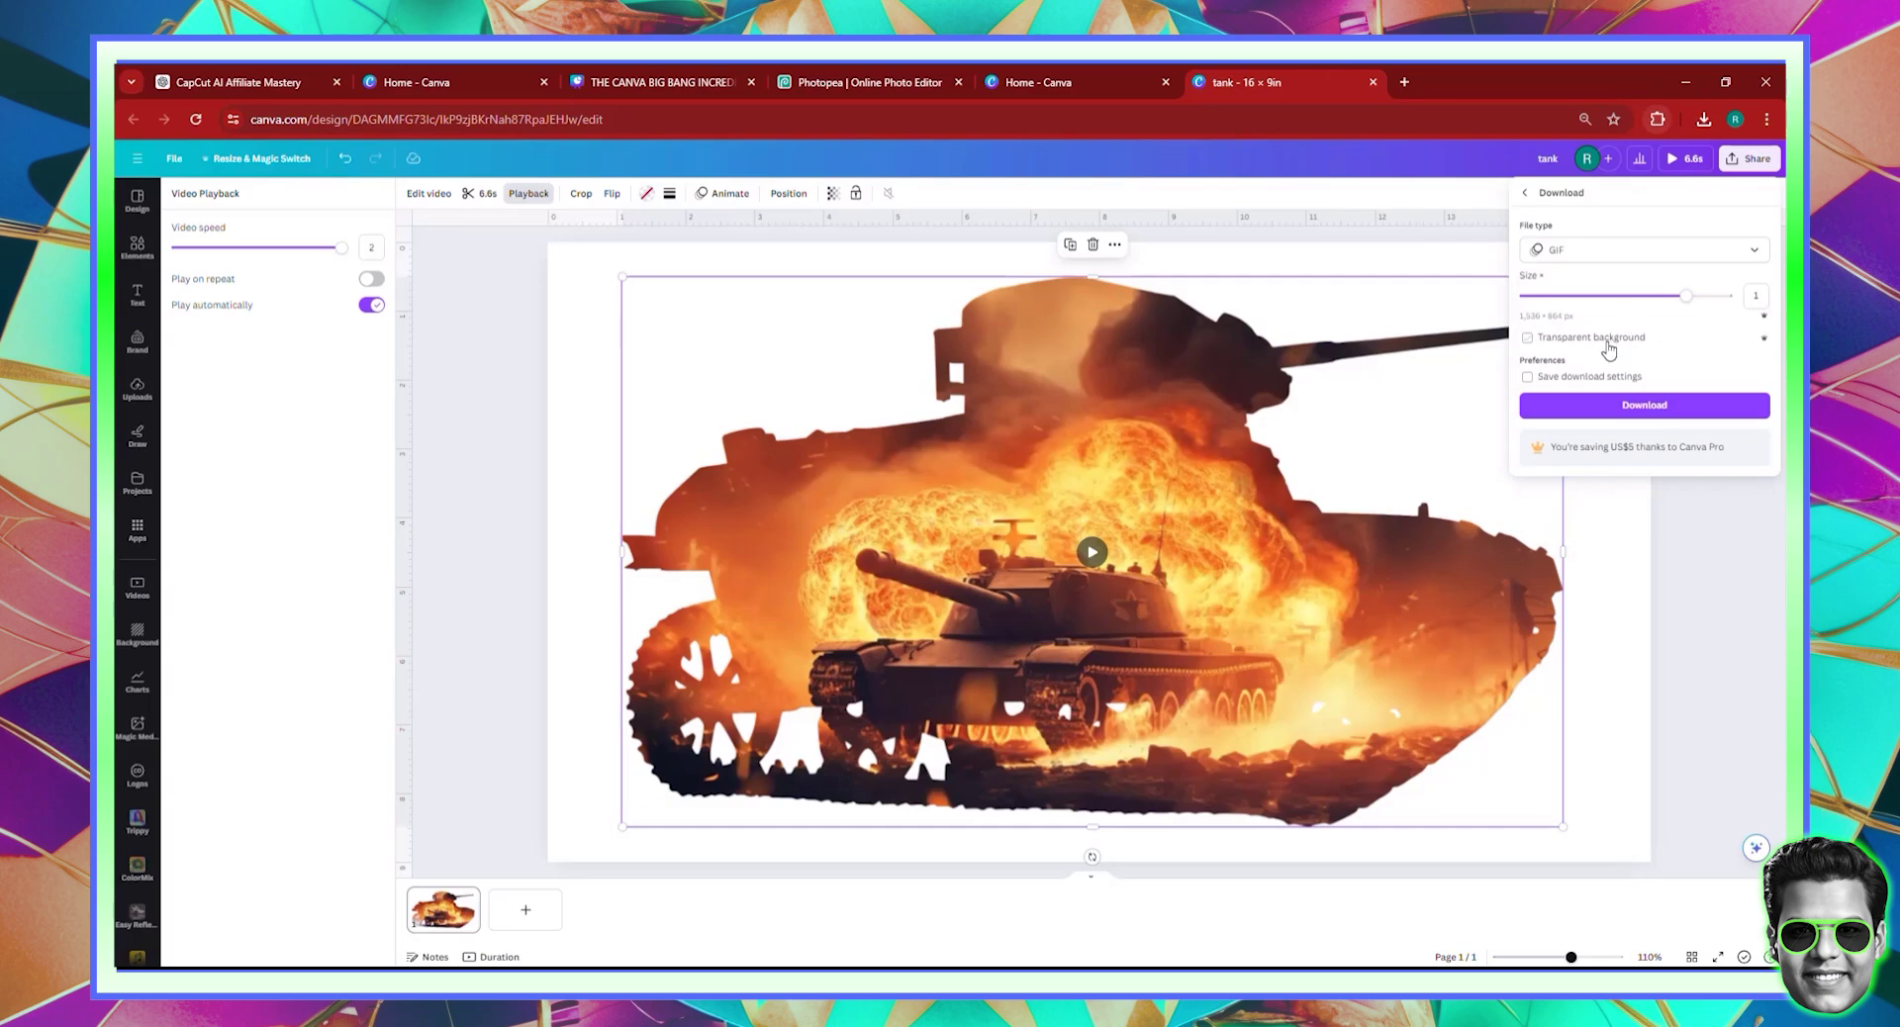
pyautogui.click(1608, 342)
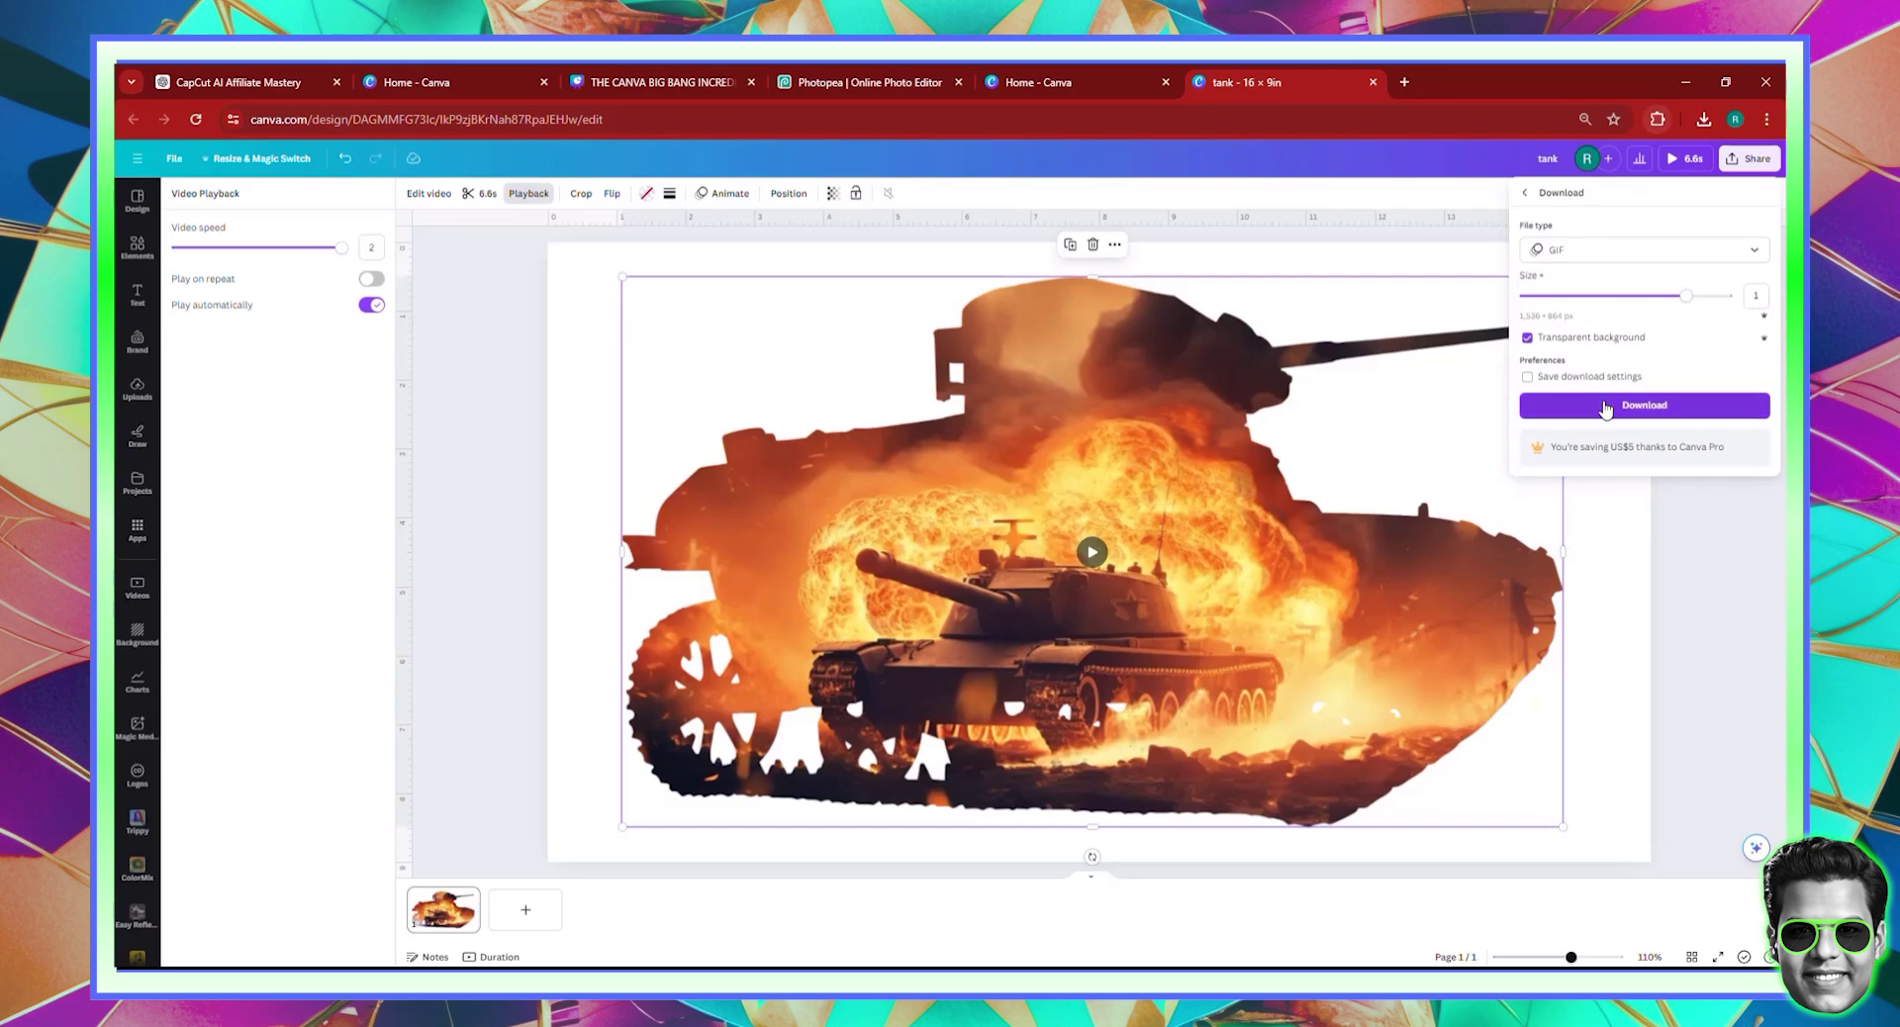
pyautogui.click(1605, 406)
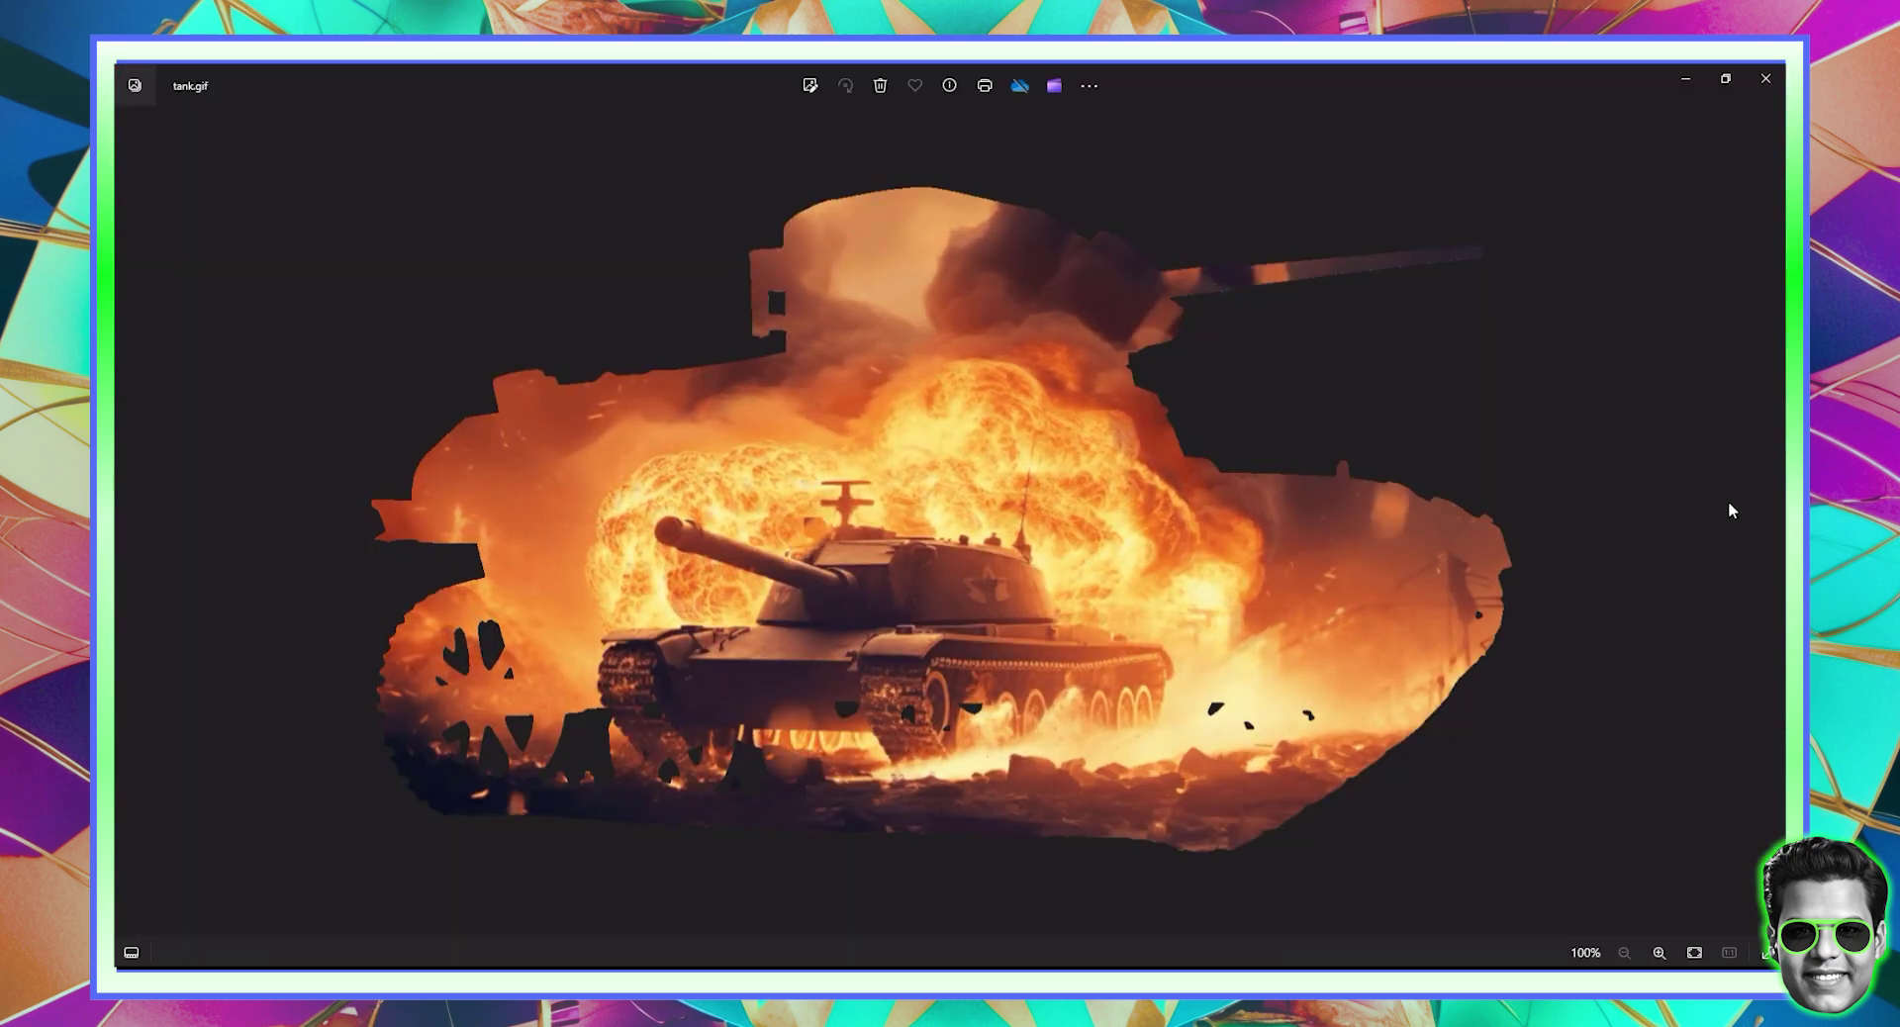
# - Inspect the exported tank.gif up close for its edges and transparency, and close the image viewer
pyautogui.scroll(2, 1020, 700)
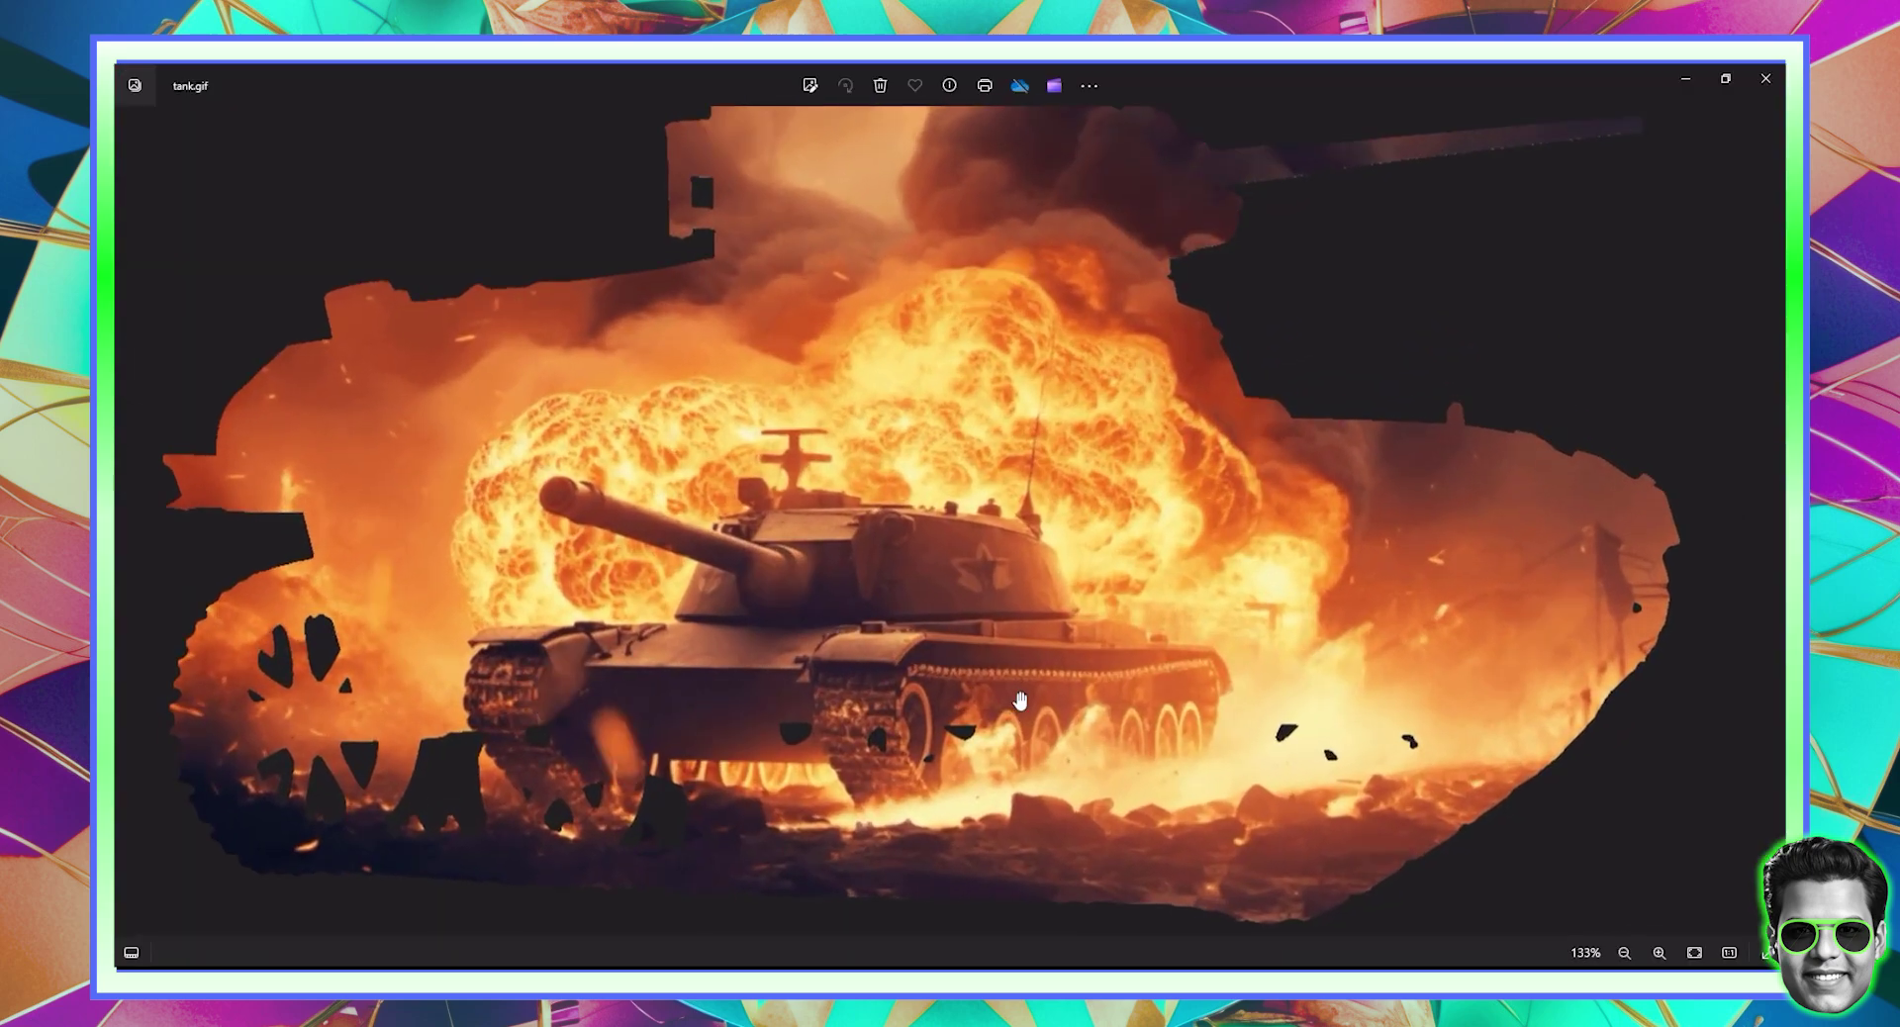
pyautogui.scroll(1, 1020, 701)
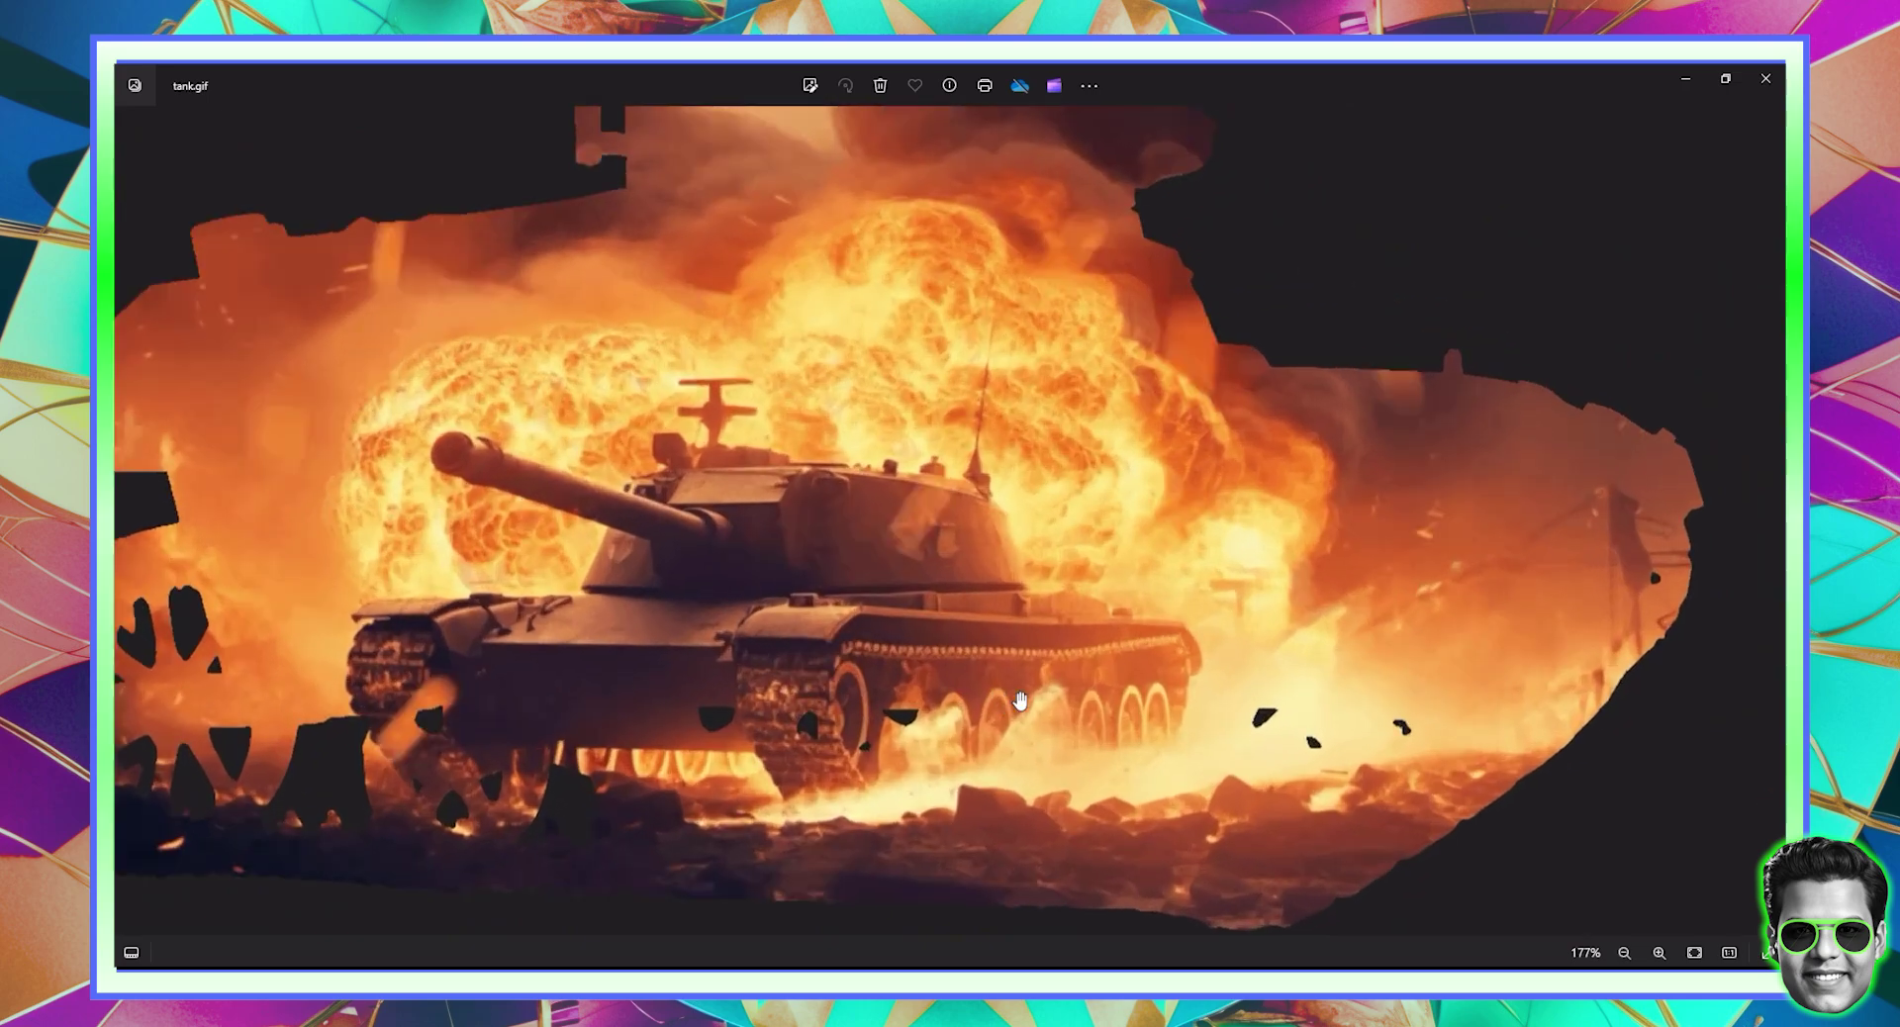
pyautogui.scroll(2, 1020, 701)
pyautogui.scroll(-4, 1085, 537)
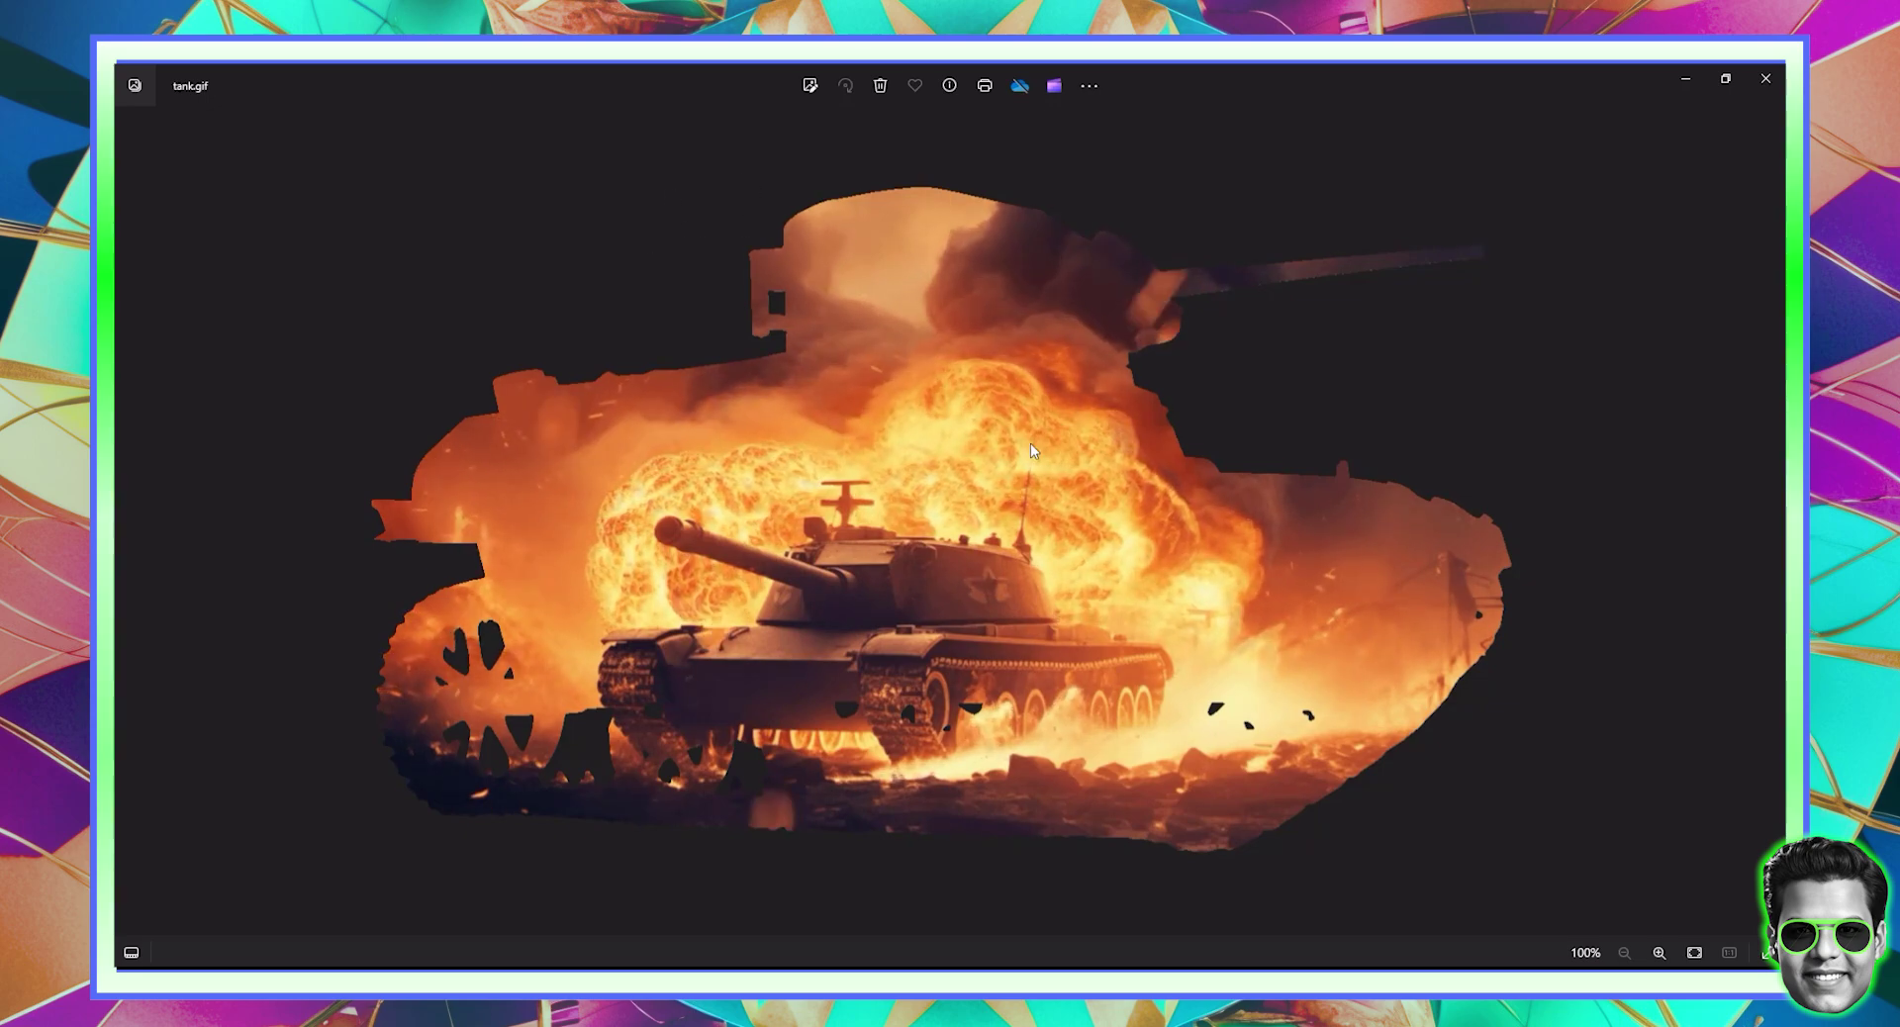
pyautogui.click(1765, 78)
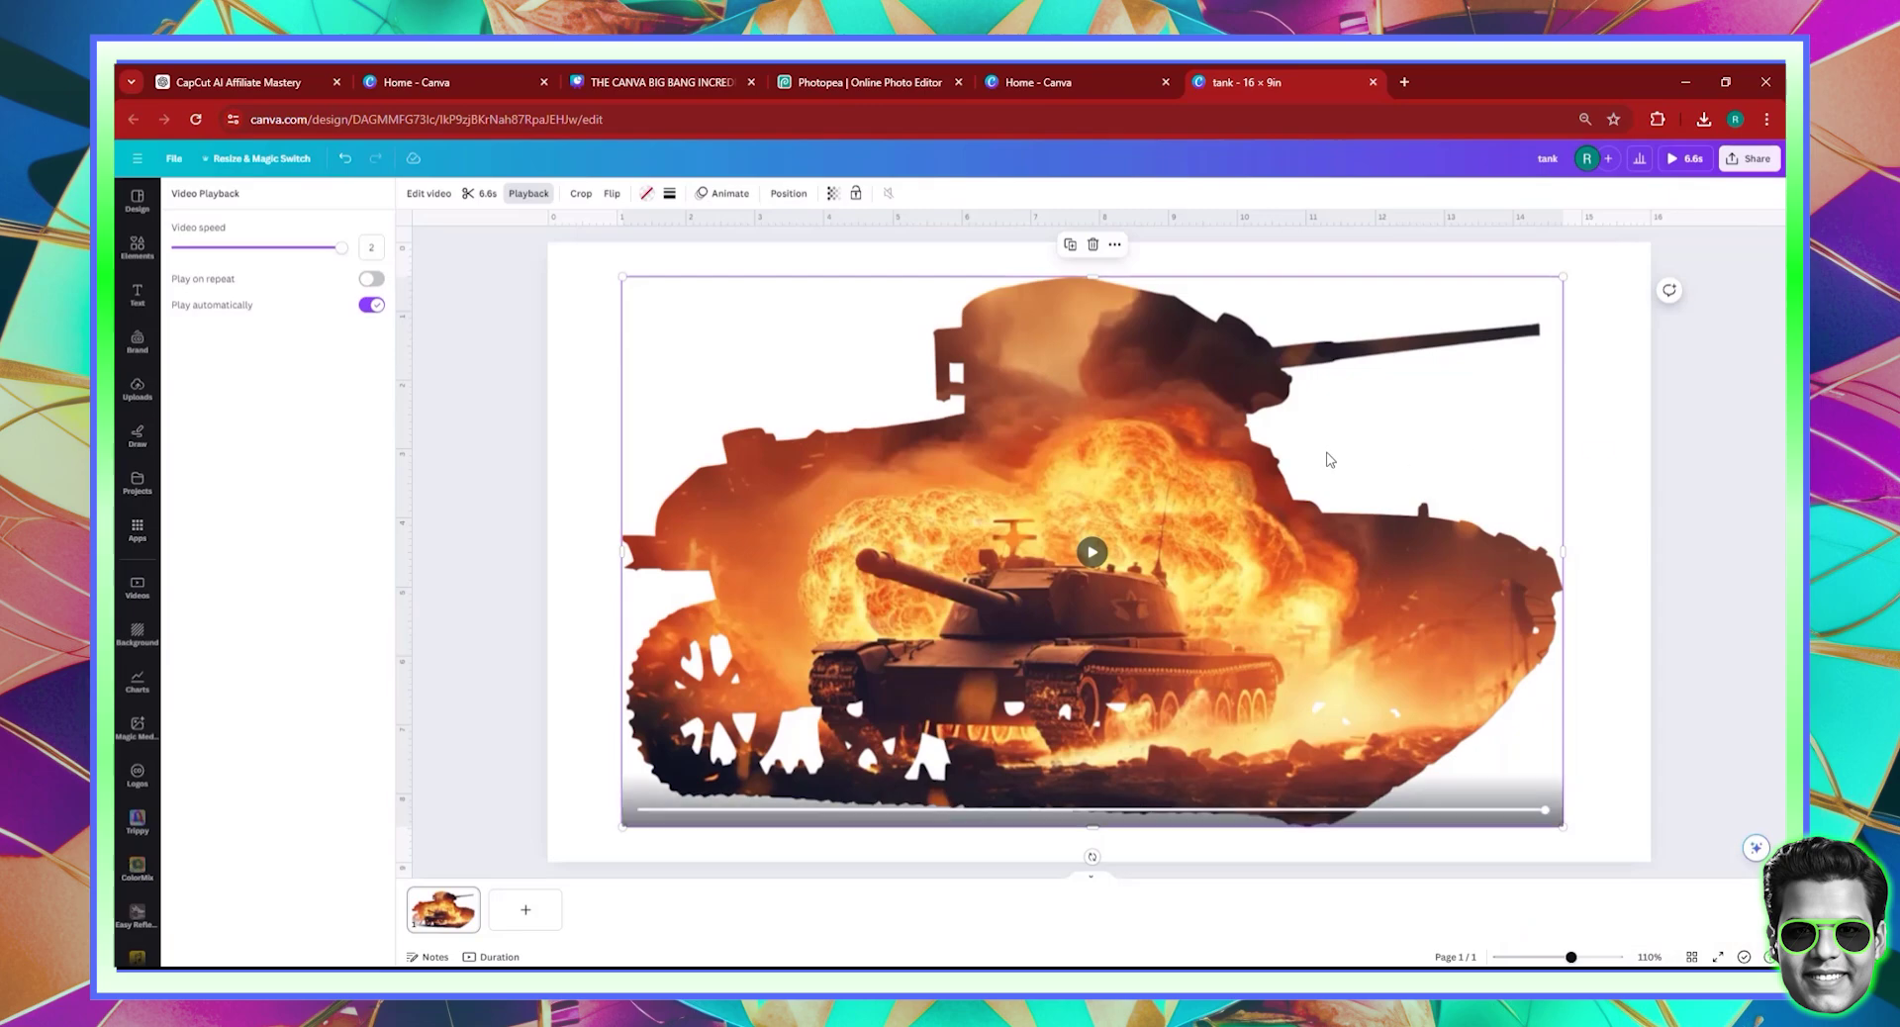
# - Delete the burning tank video and its tank-shaped frame, leaving the page empty
pyautogui.press('Delete')
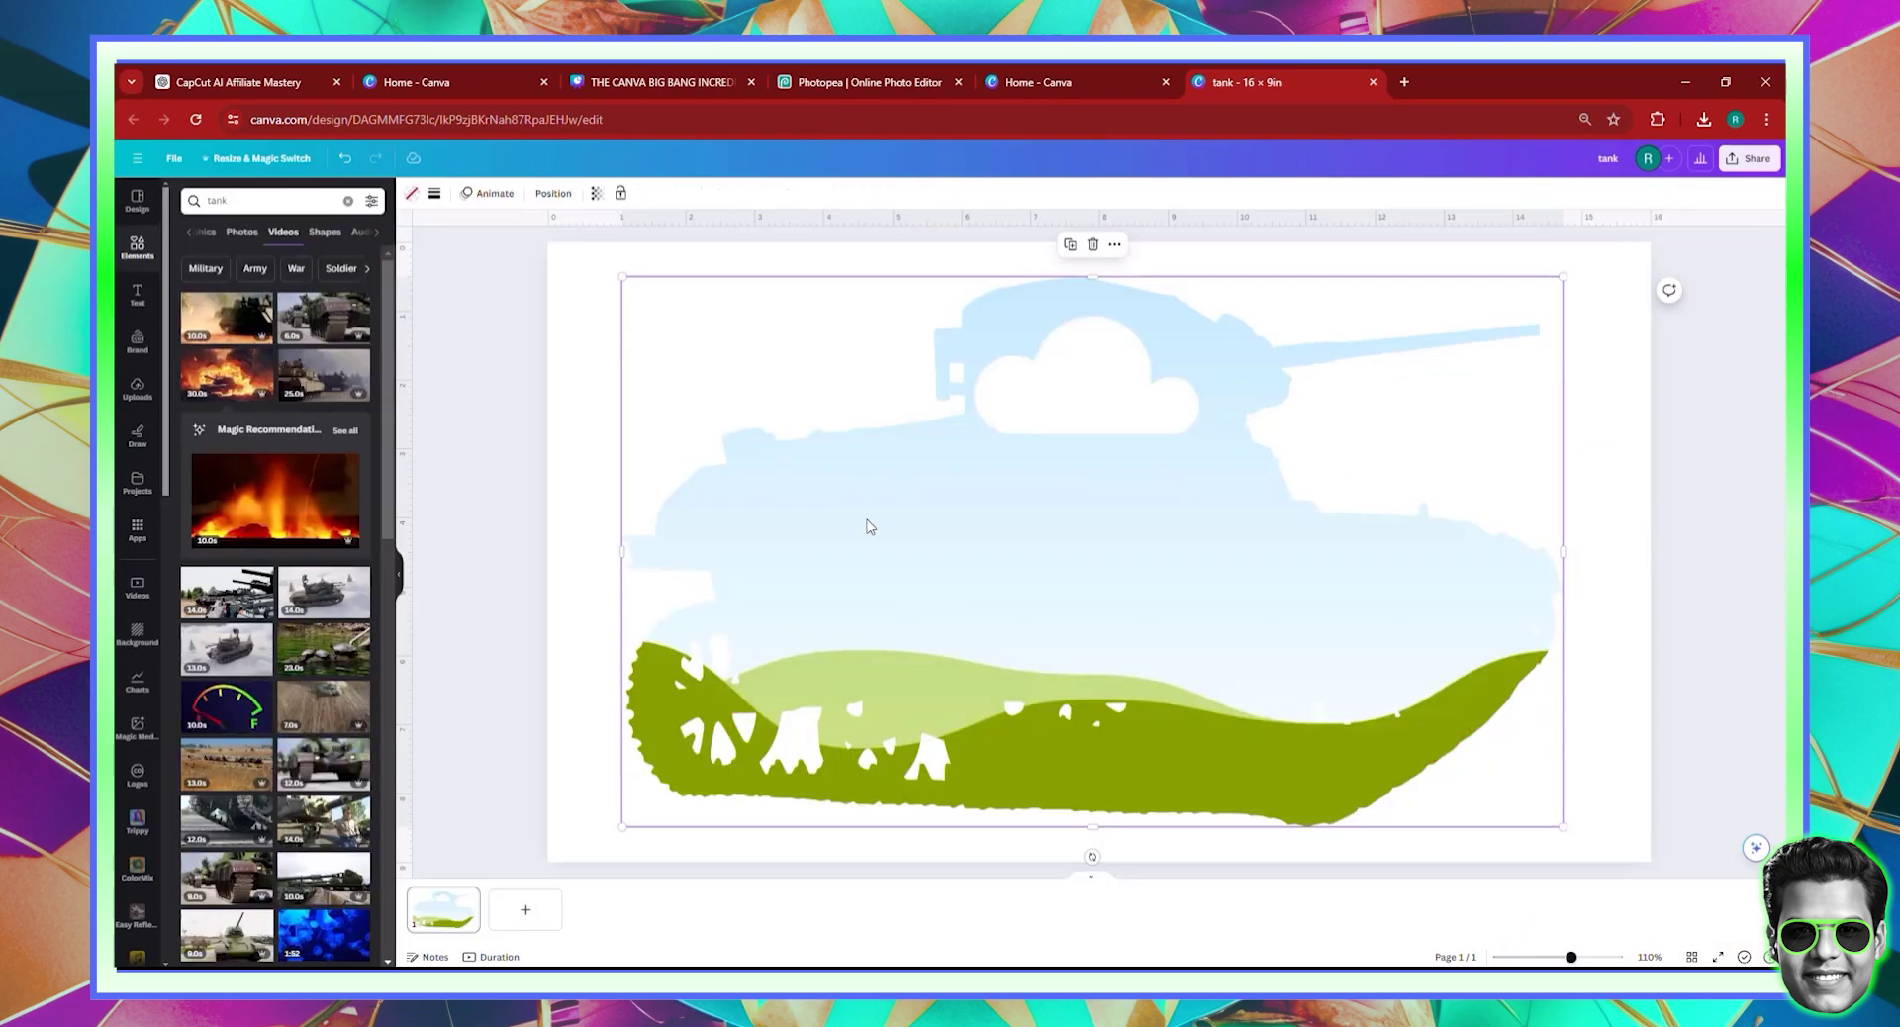
pyautogui.press('Delete')
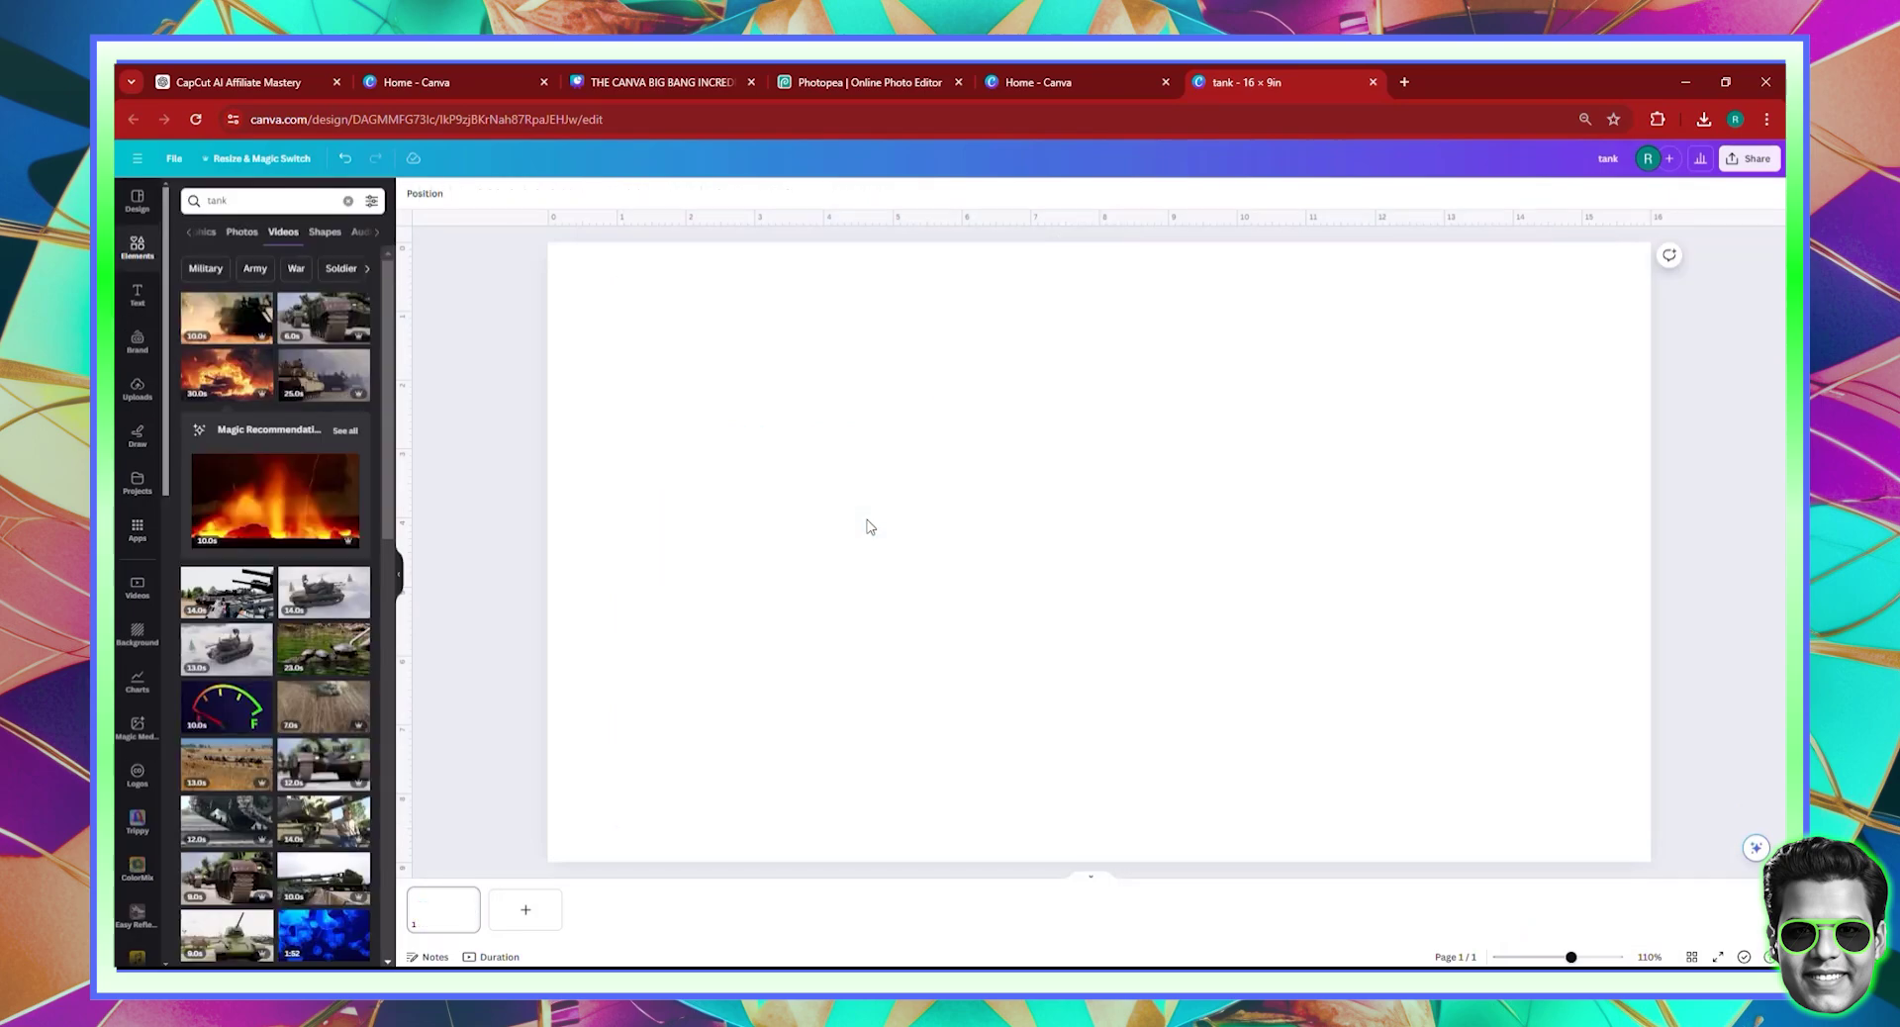
# - Search the element photos for boat and place the sailboat cutout with orange sails near the middle of the page
pyautogui.doubleClick(226, 202)
pyautogui.write('boat')
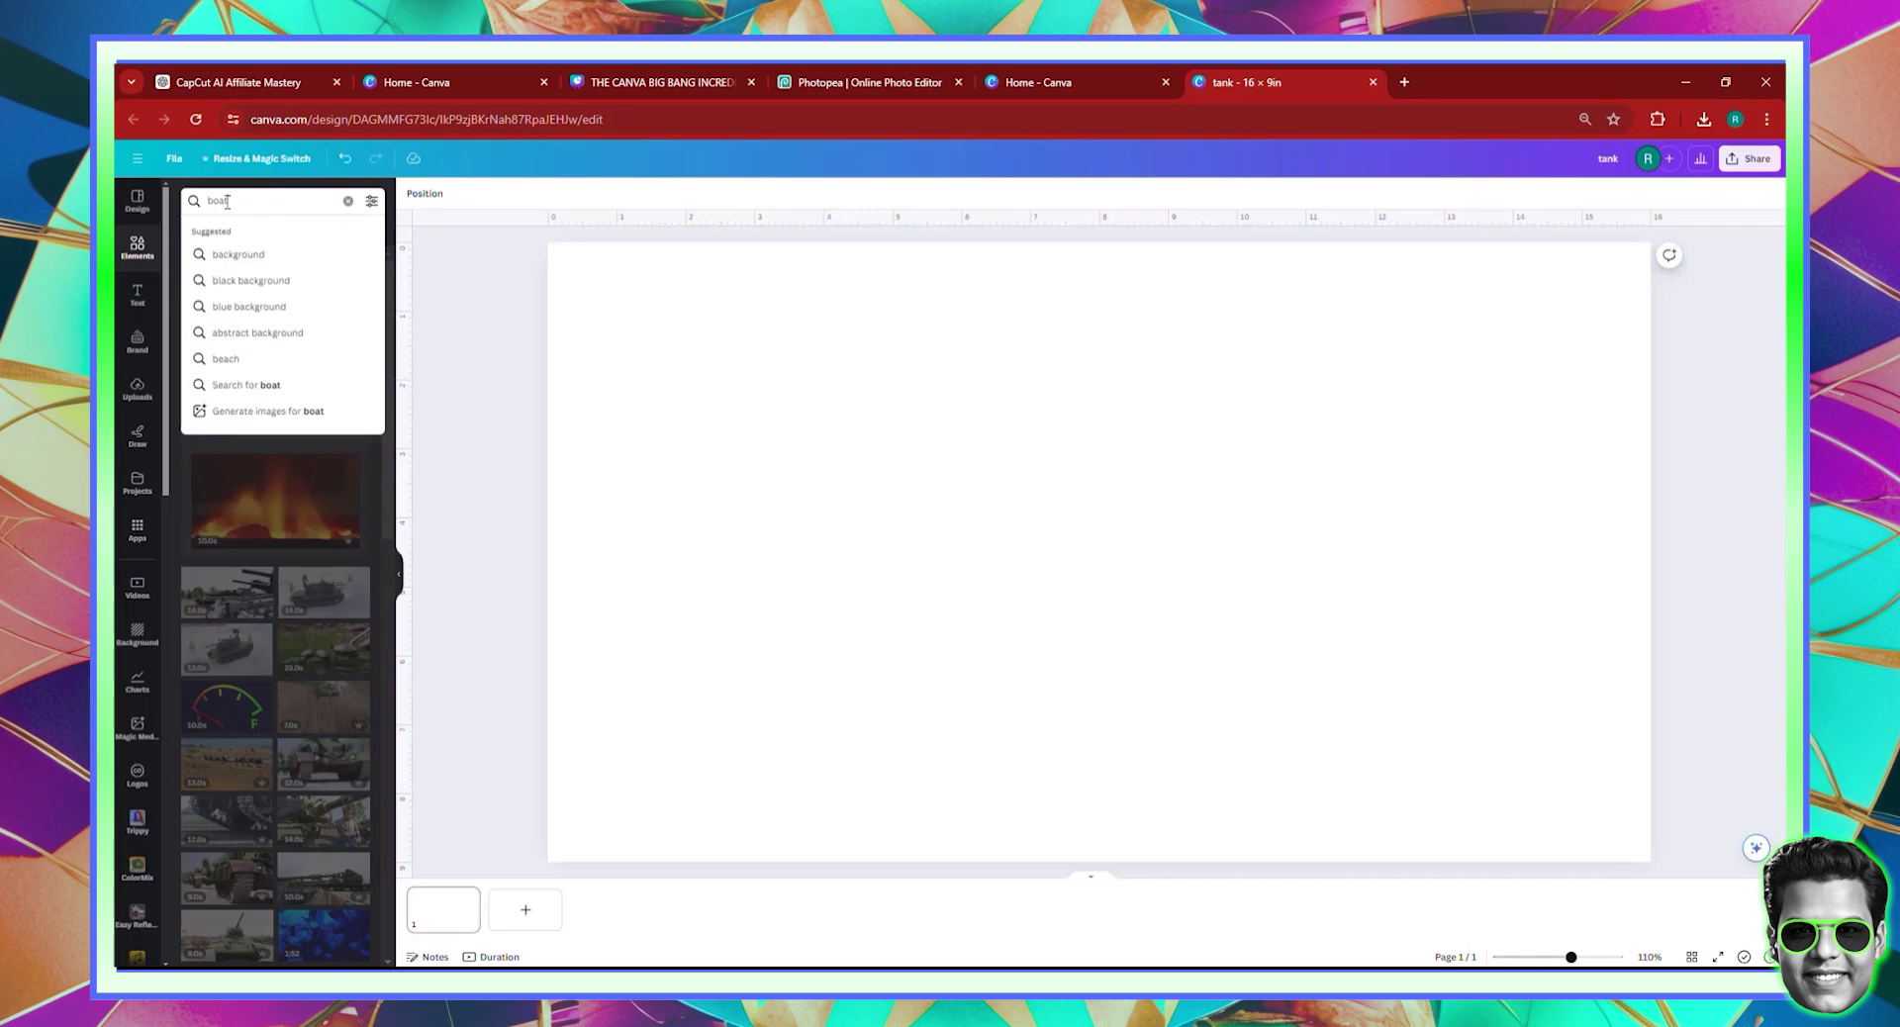
pyautogui.press('Return')
pyautogui.click(241, 232)
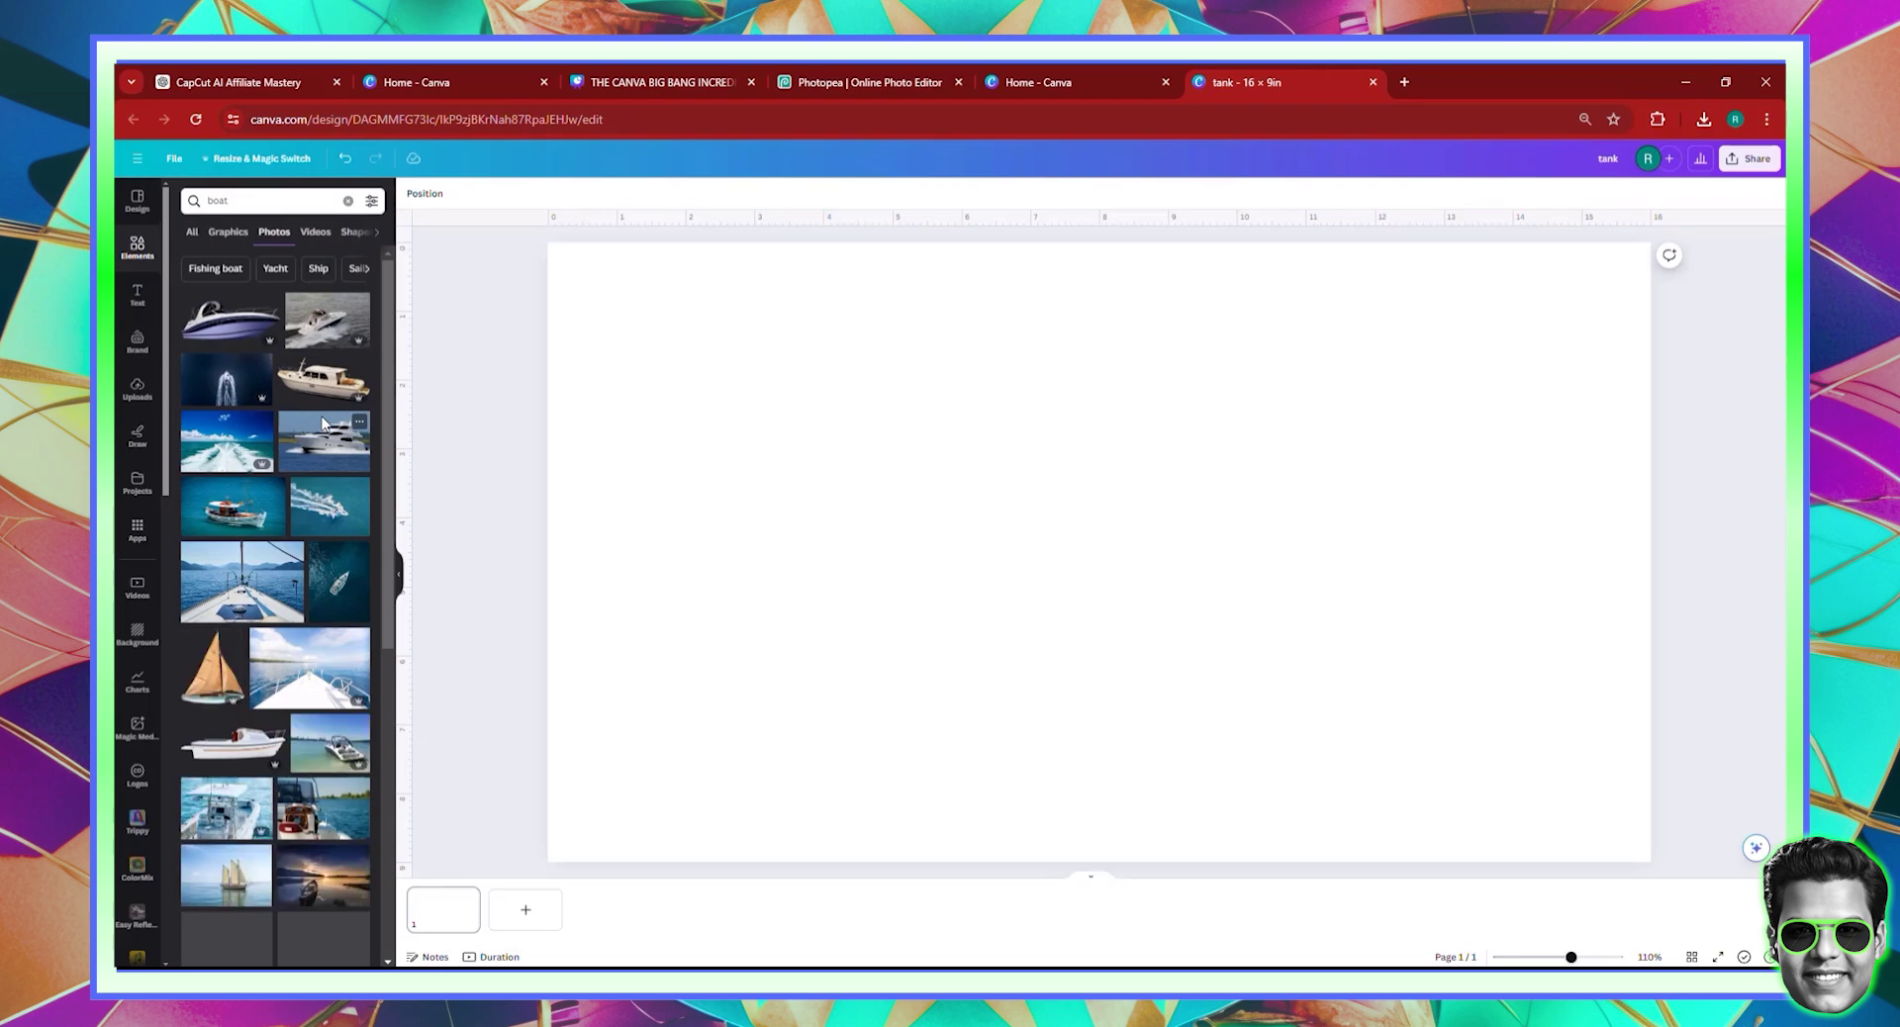
pyautogui.scroll(-5, 322, 424)
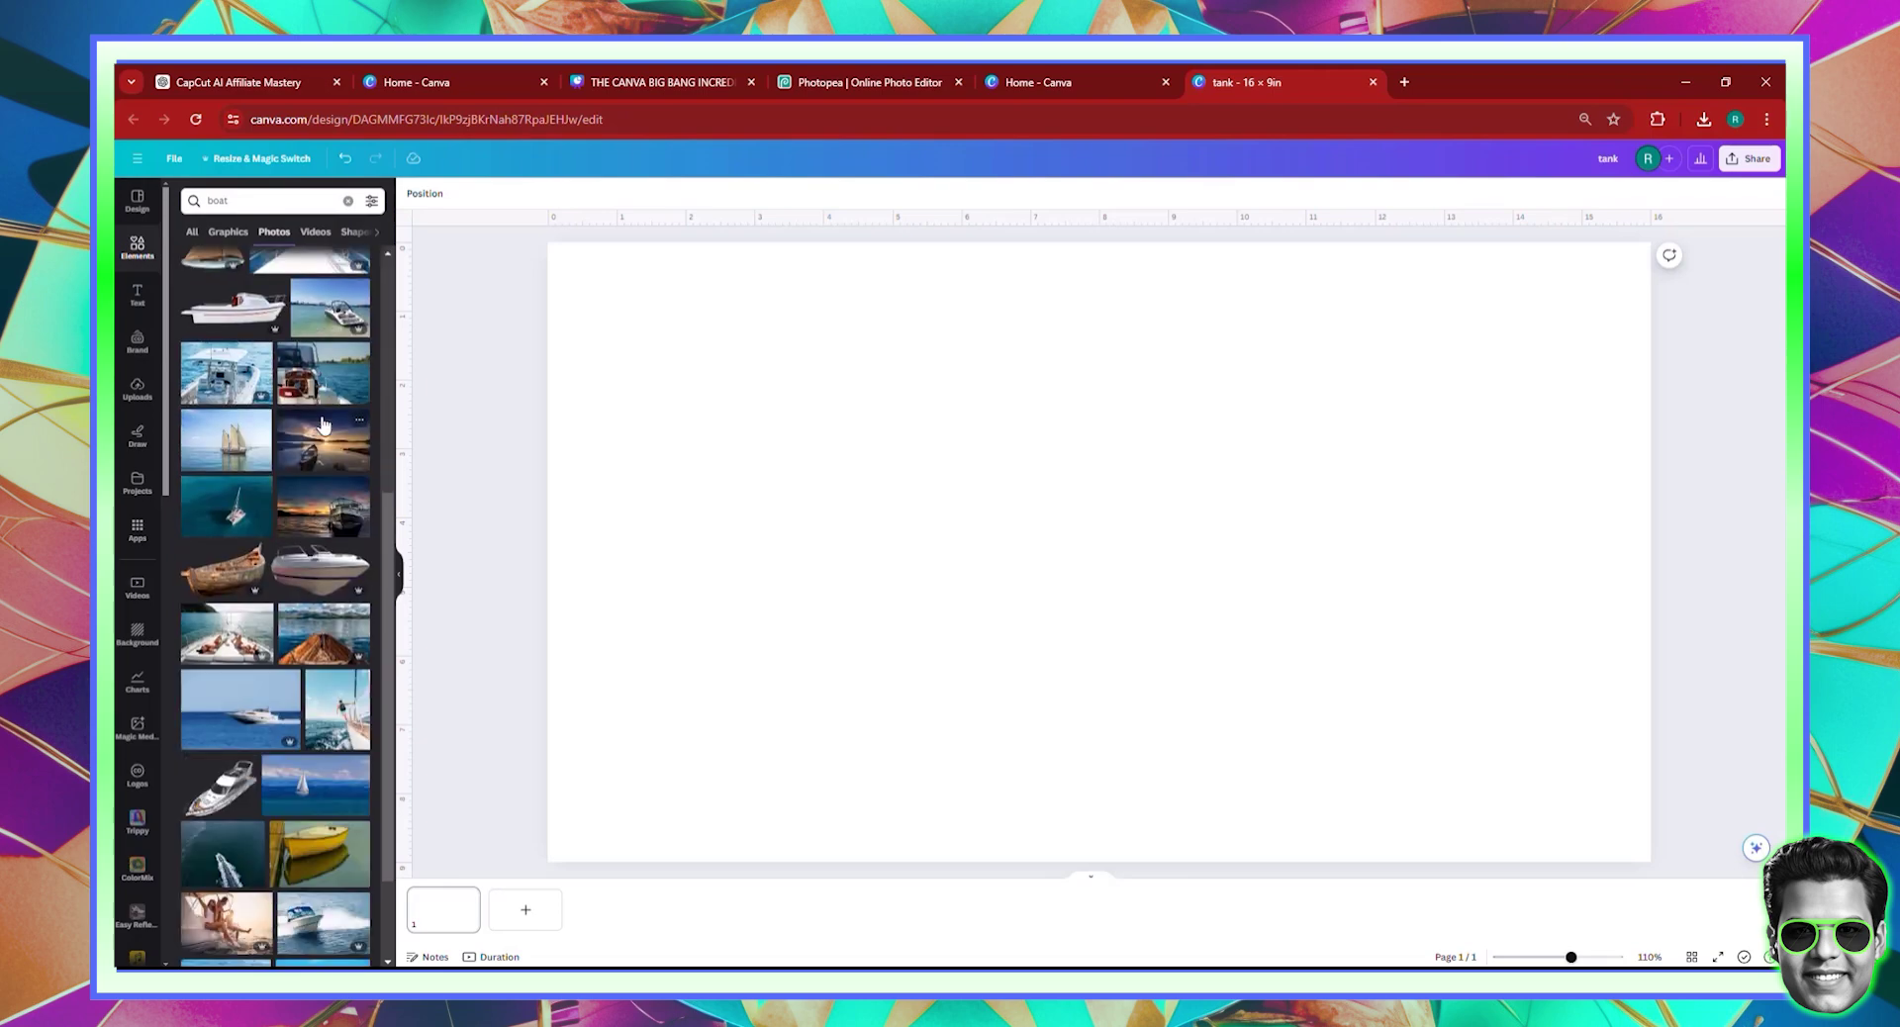
pyautogui.scroll(4, 321, 424)
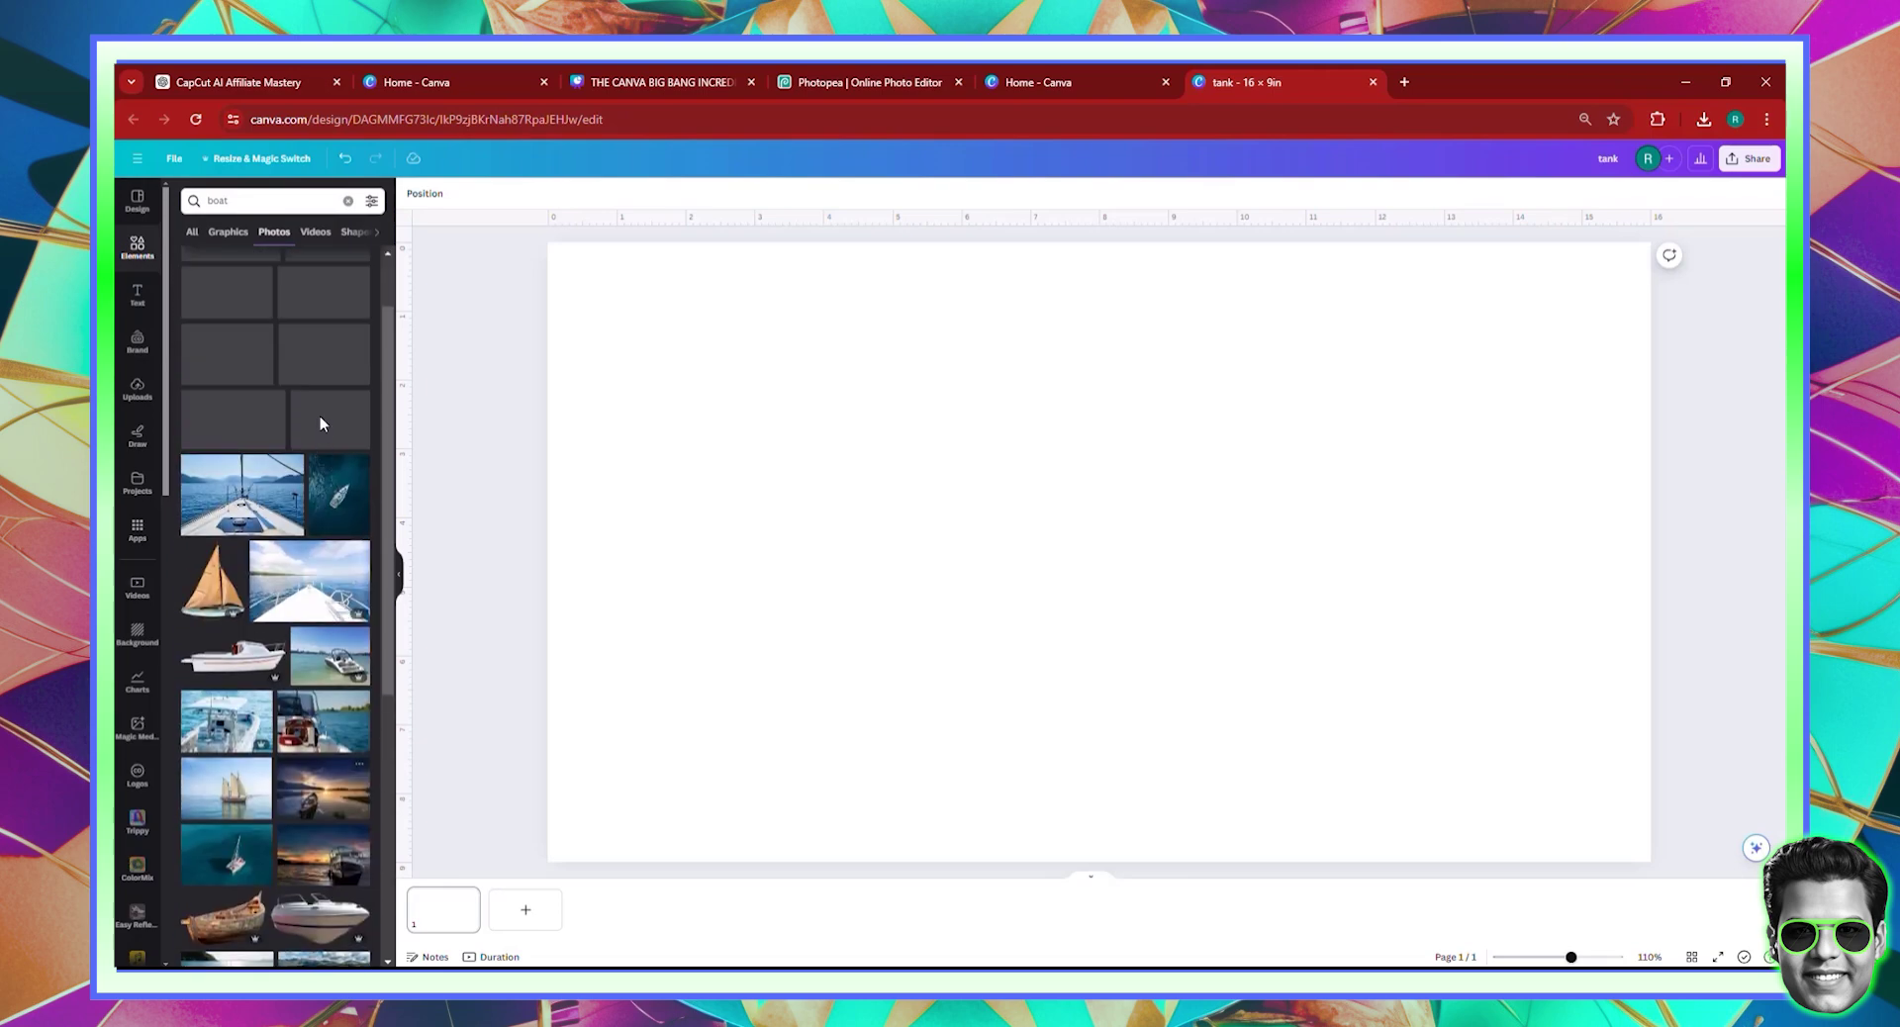
pyautogui.click(209, 592)
pyautogui.moveTo(1057, 673); pyautogui.dragTo(1068, 651)
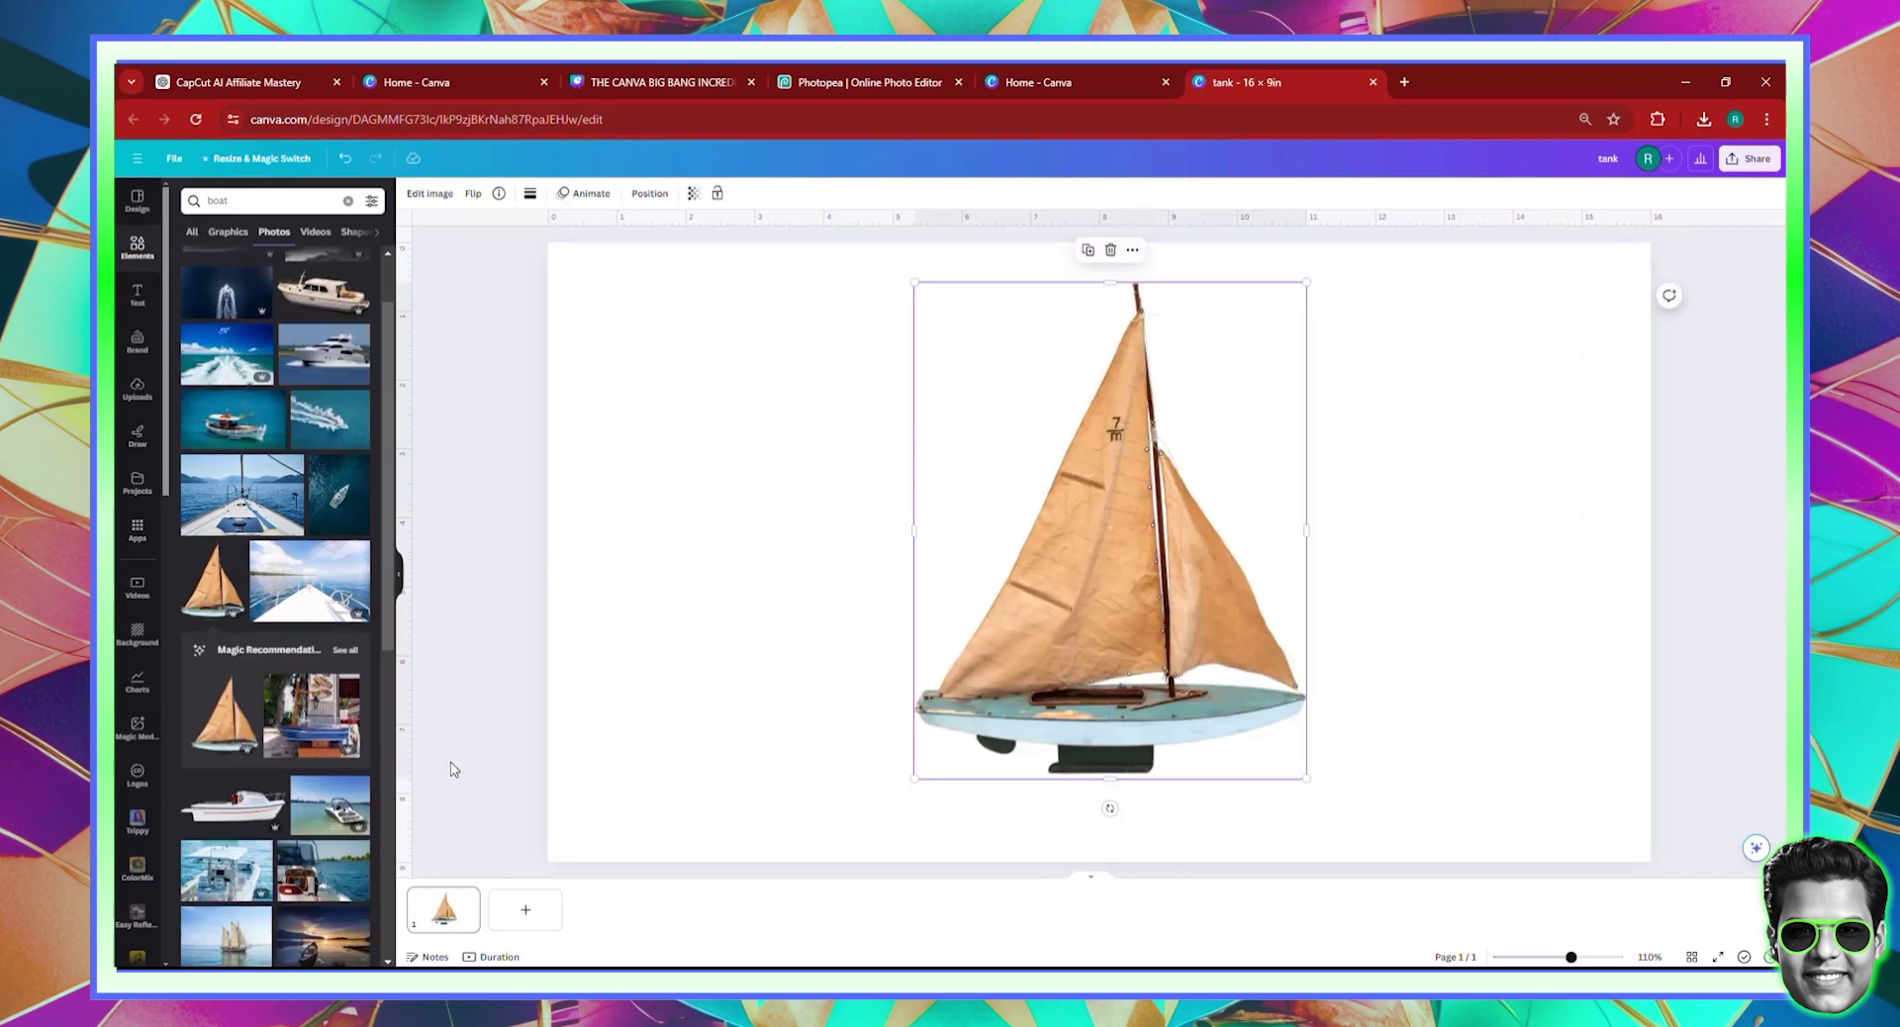
# - Try the white motorboat cutout from the boat photos on the page, and delete it again
pyautogui.scroll(-5, 284, 661)
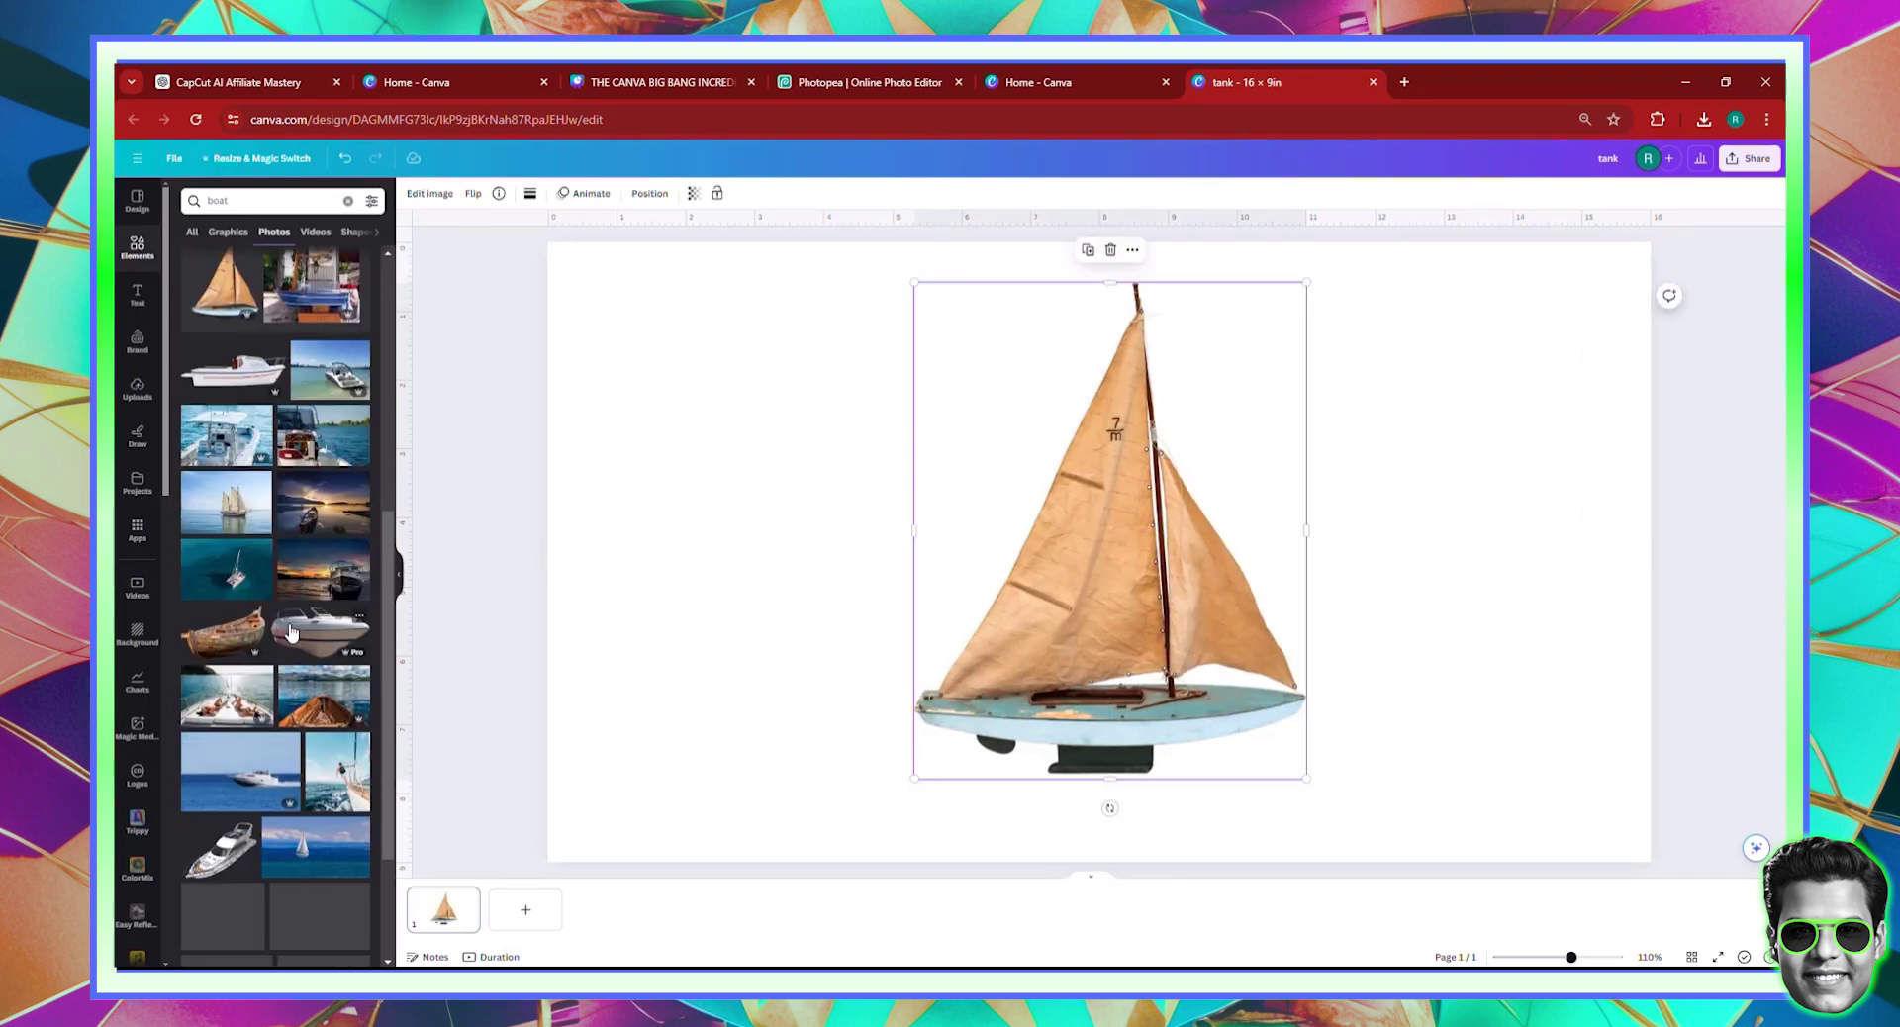
pyautogui.scroll(-2, 290, 634)
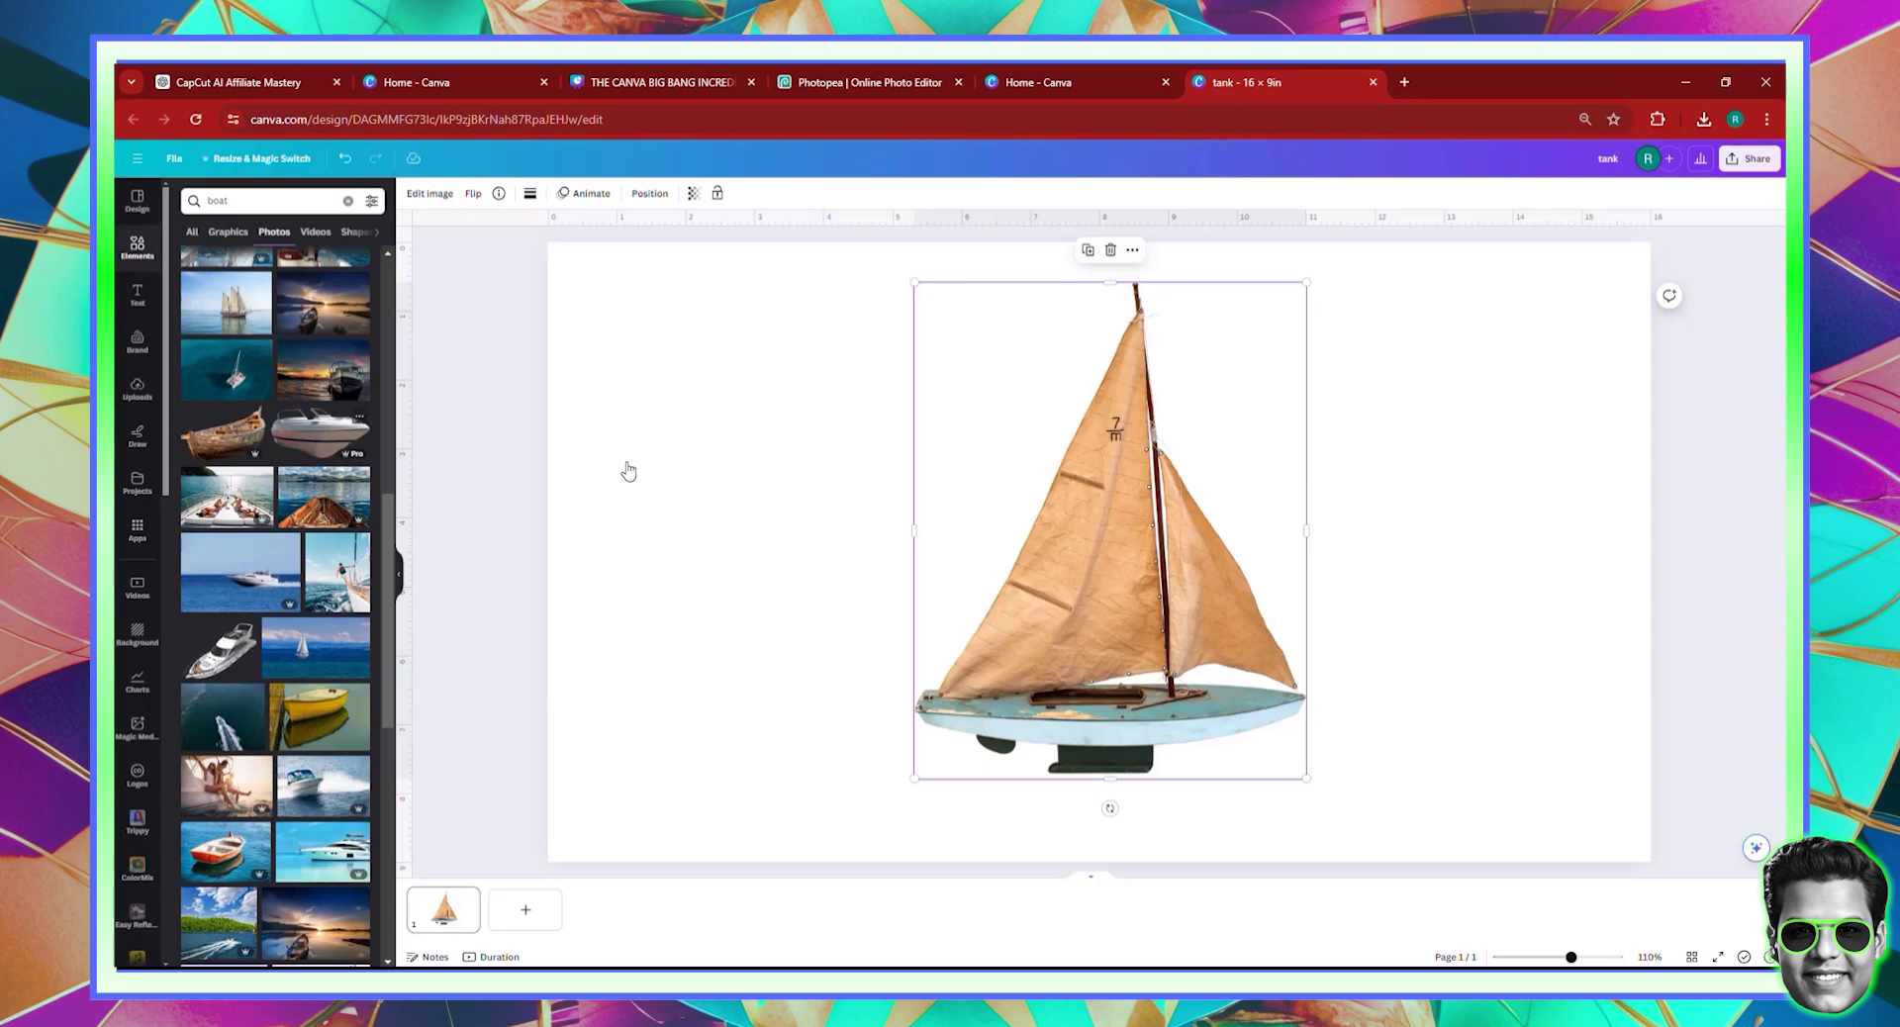
pyautogui.click(320, 430)
pyautogui.moveTo(1140, 623)
pyautogui.mouseDown()
pyautogui.moveTo(950, 614)
pyautogui.moveTo(1118, 600)
pyautogui.mouseUp()
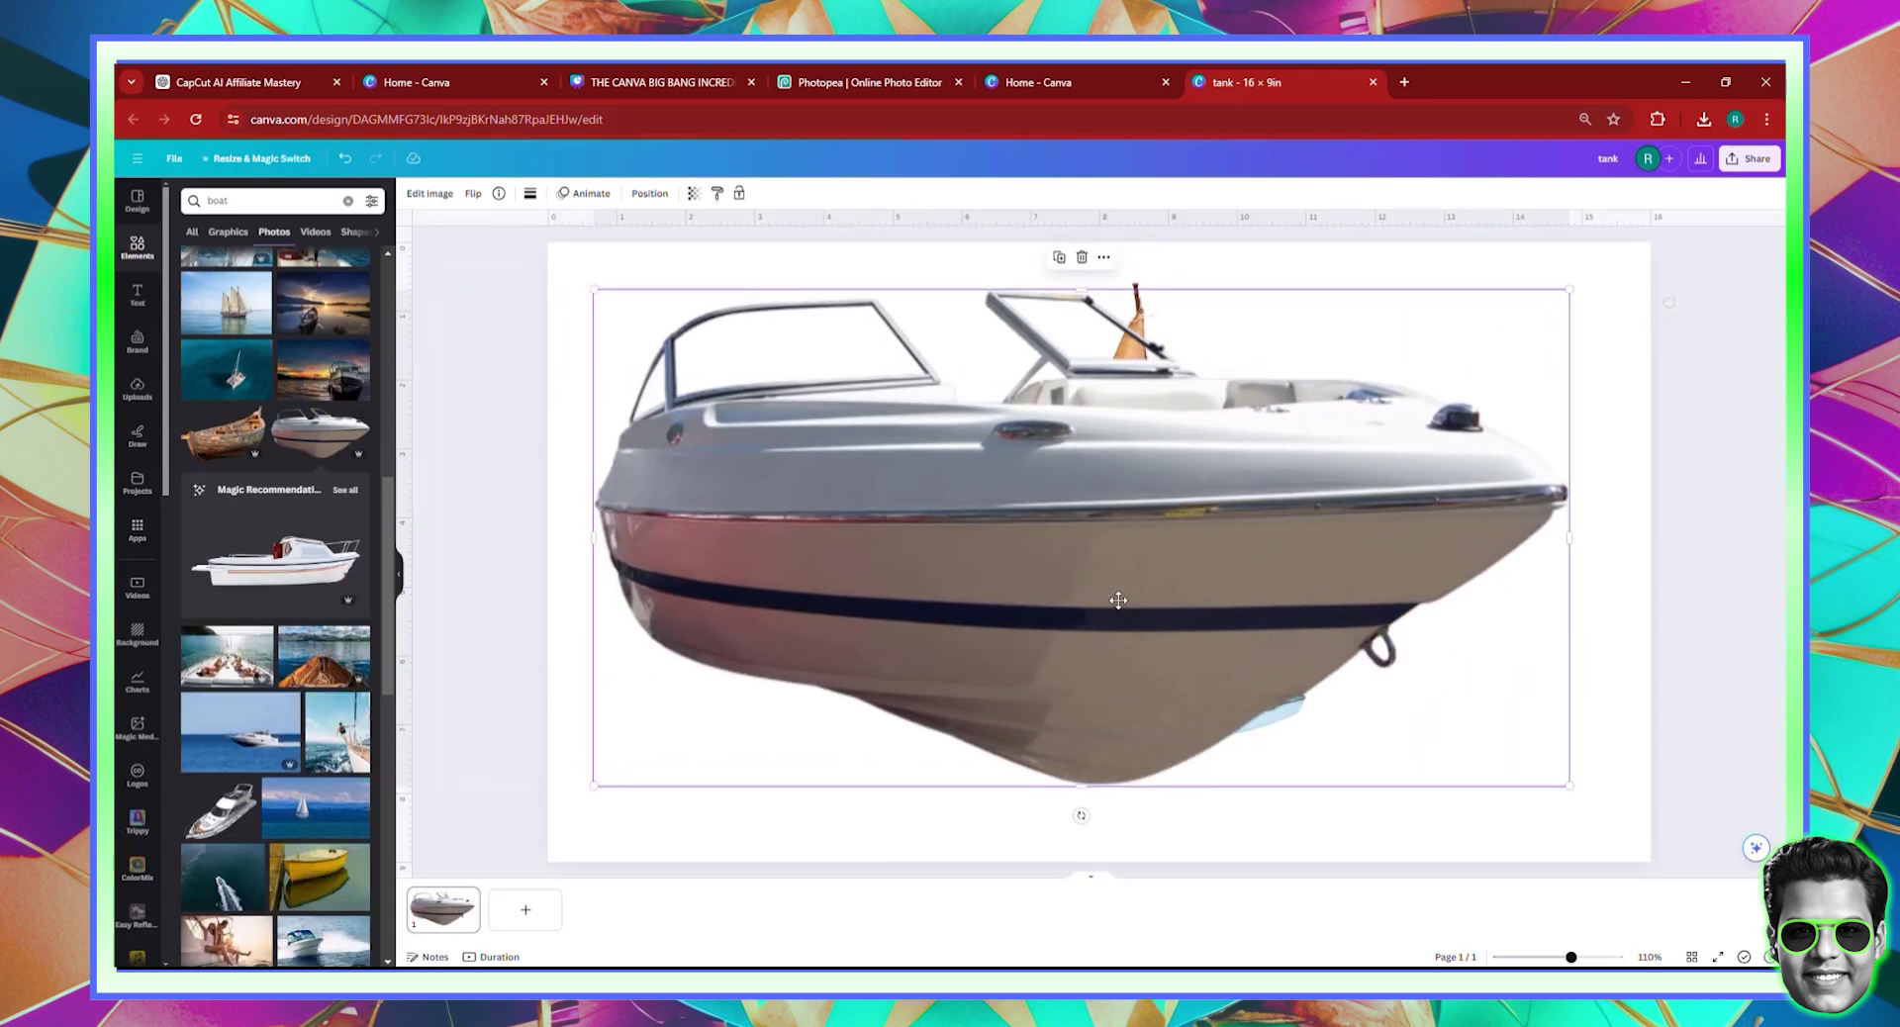
pyautogui.press('Delete')
# - Search the photos for yacht, delete the sailboat from the page and look through the results for a cutout
pyautogui.scroll(-5, 315, 634)
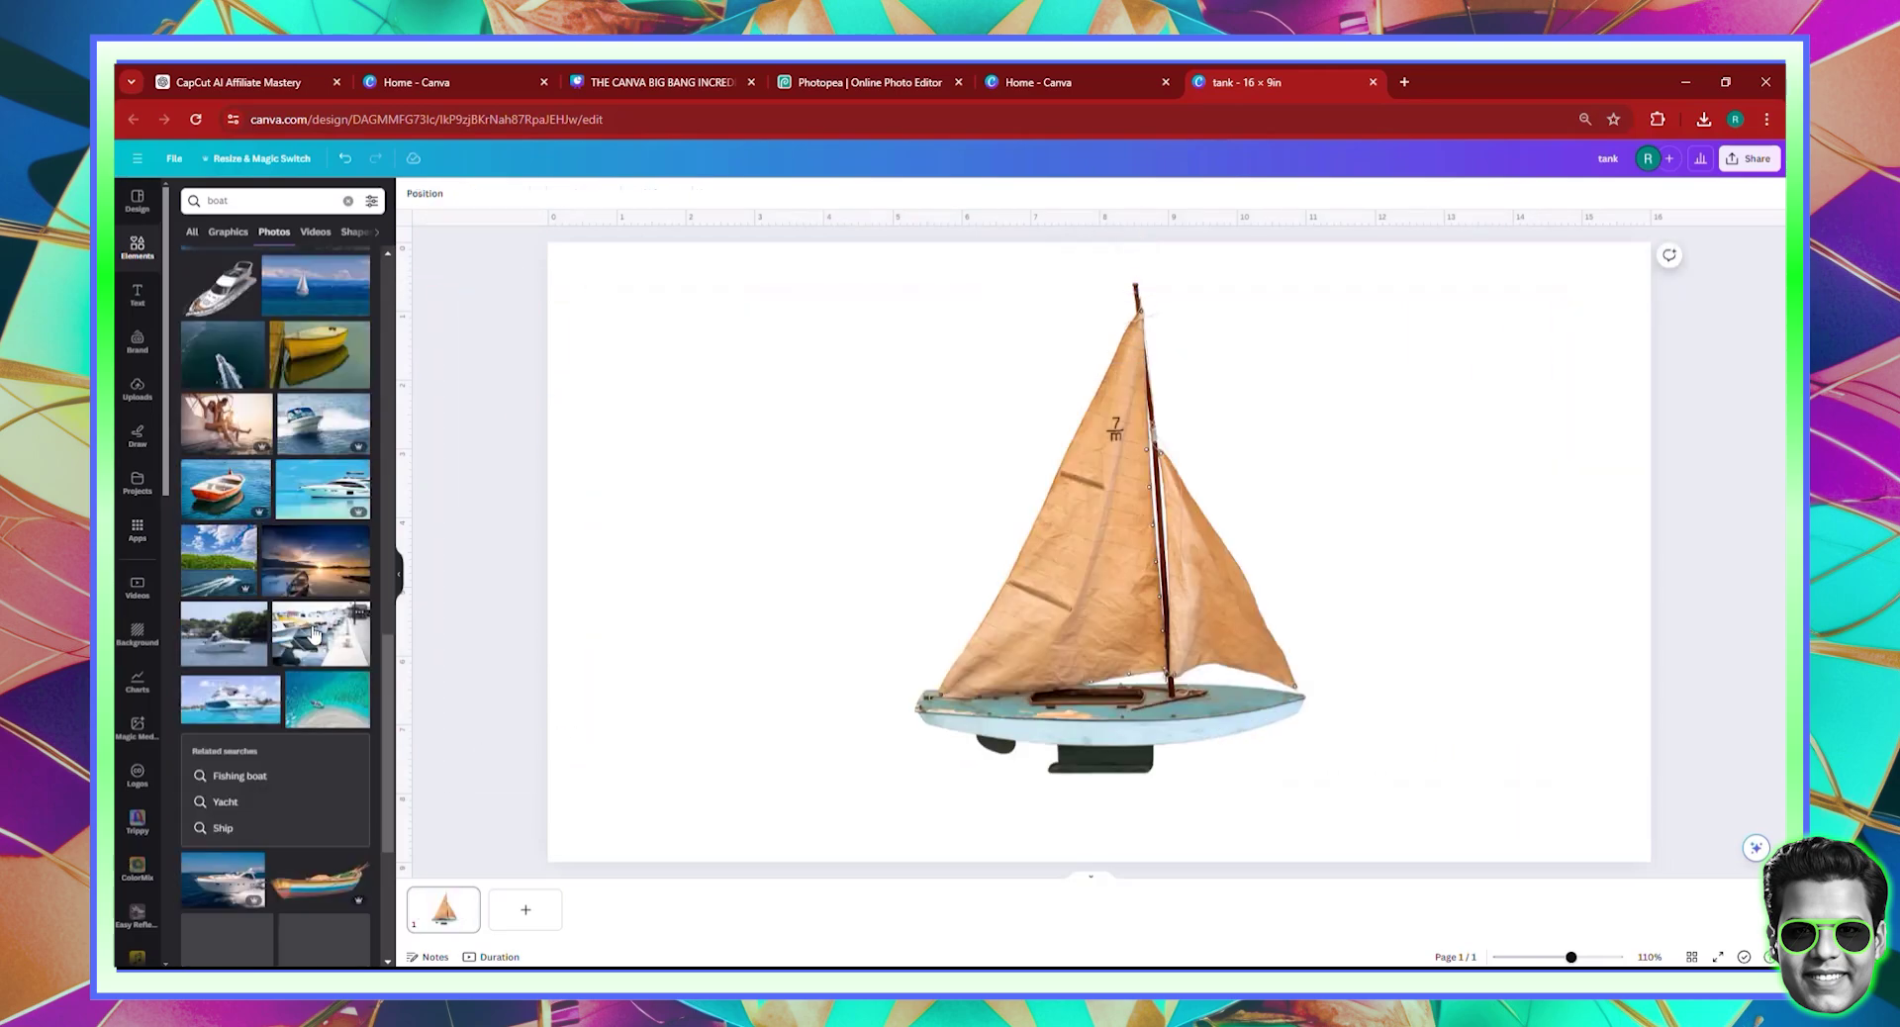
pyautogui.doubleClick(234, 197)
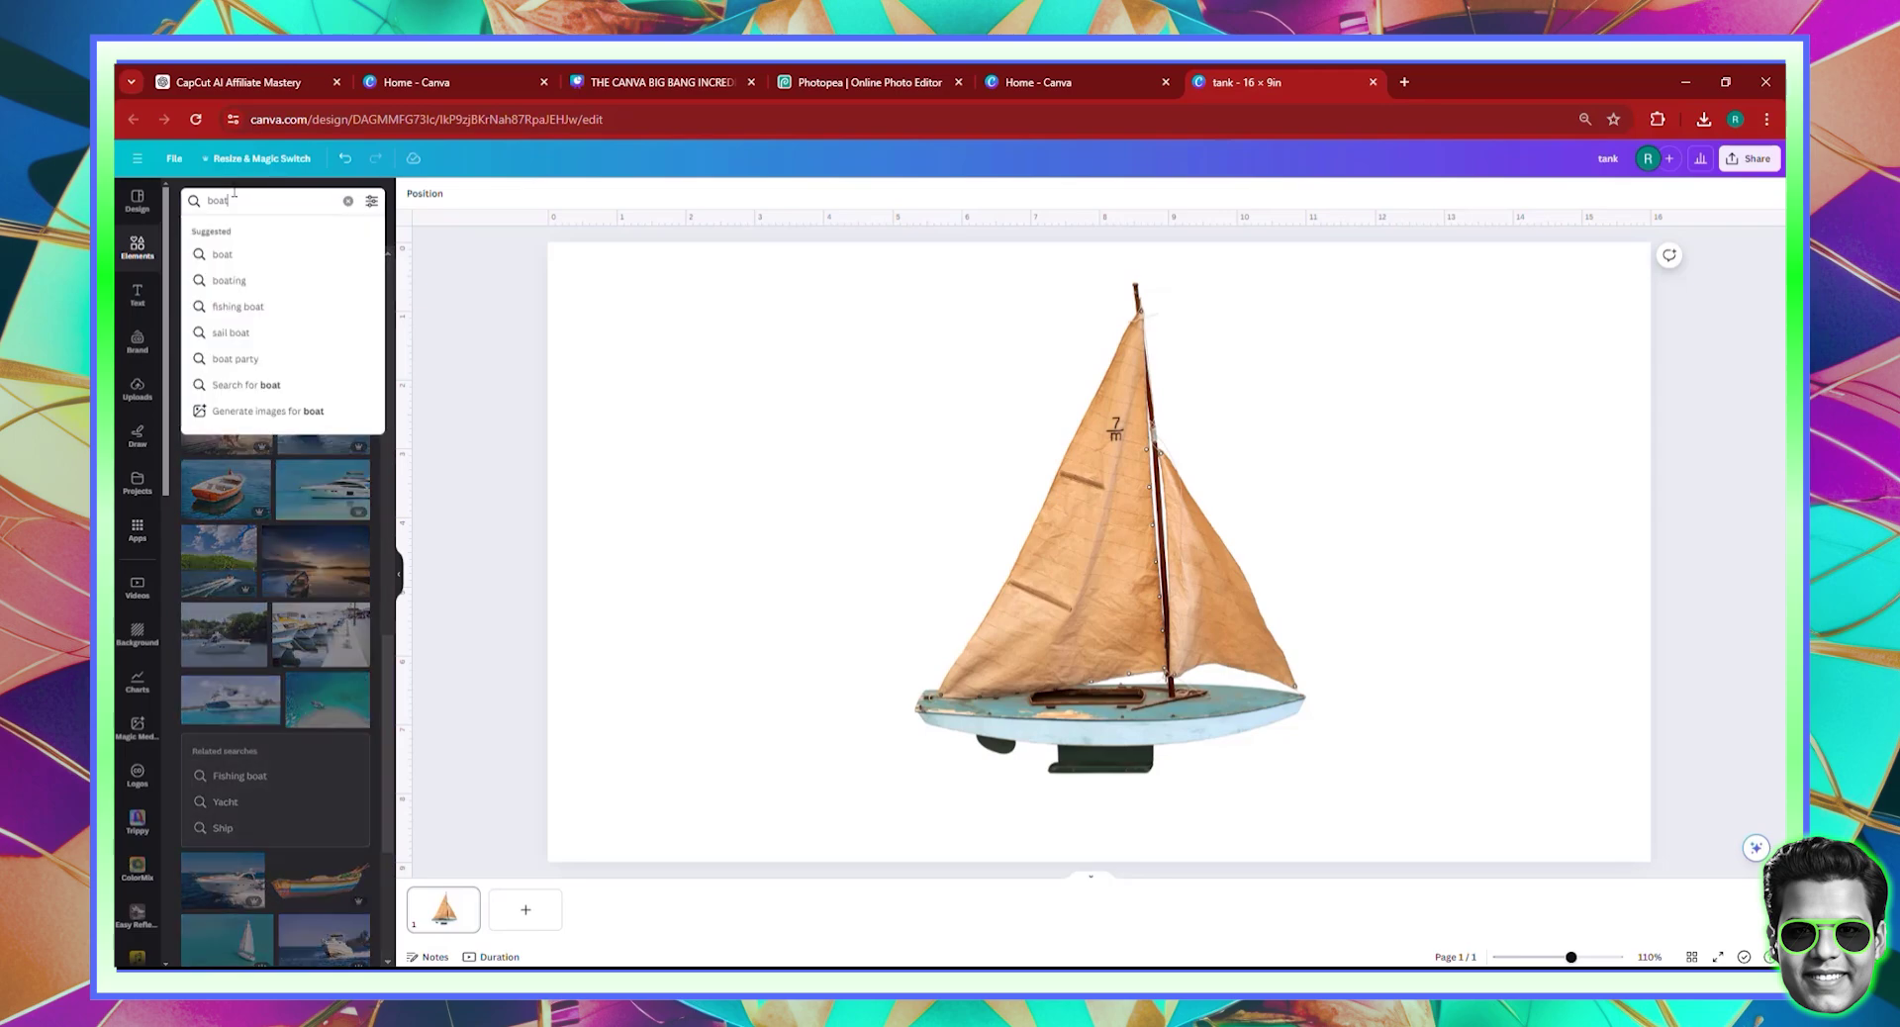
pyautogui.write('yacht')
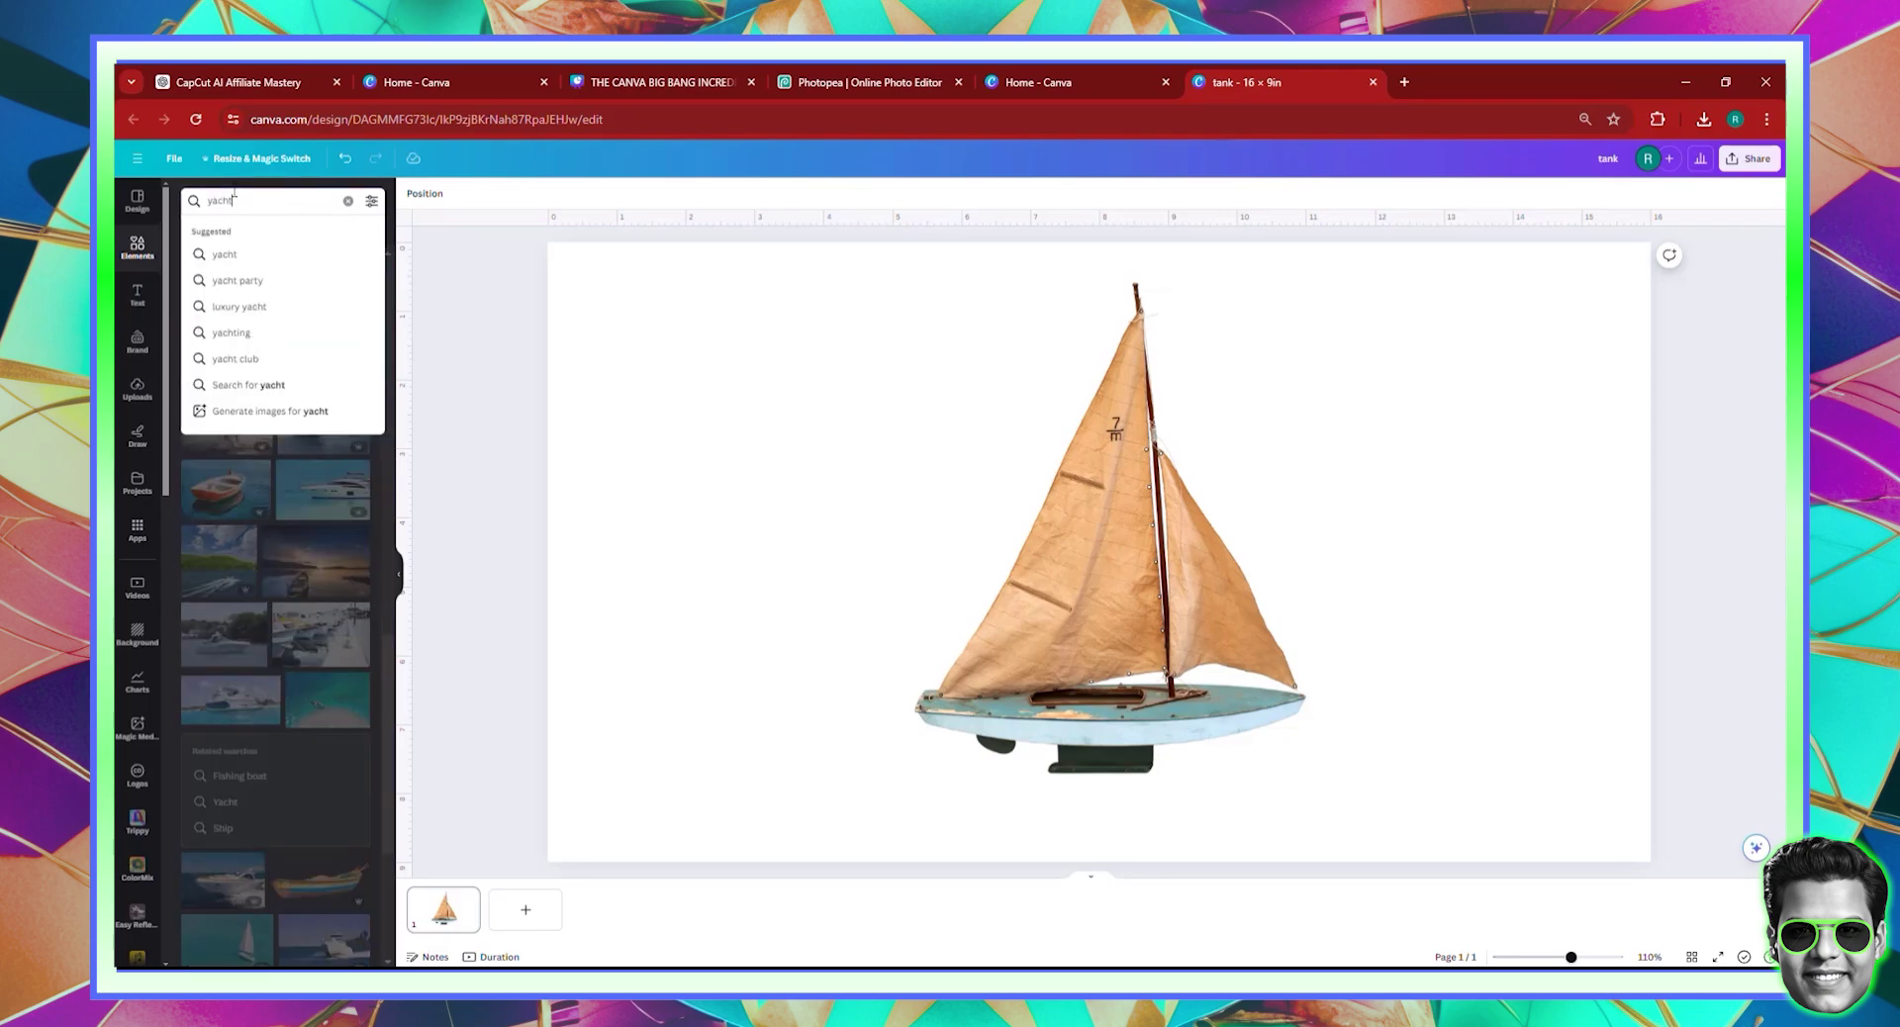
pyautogui.press('Return')
pyautogui.press('Delete')
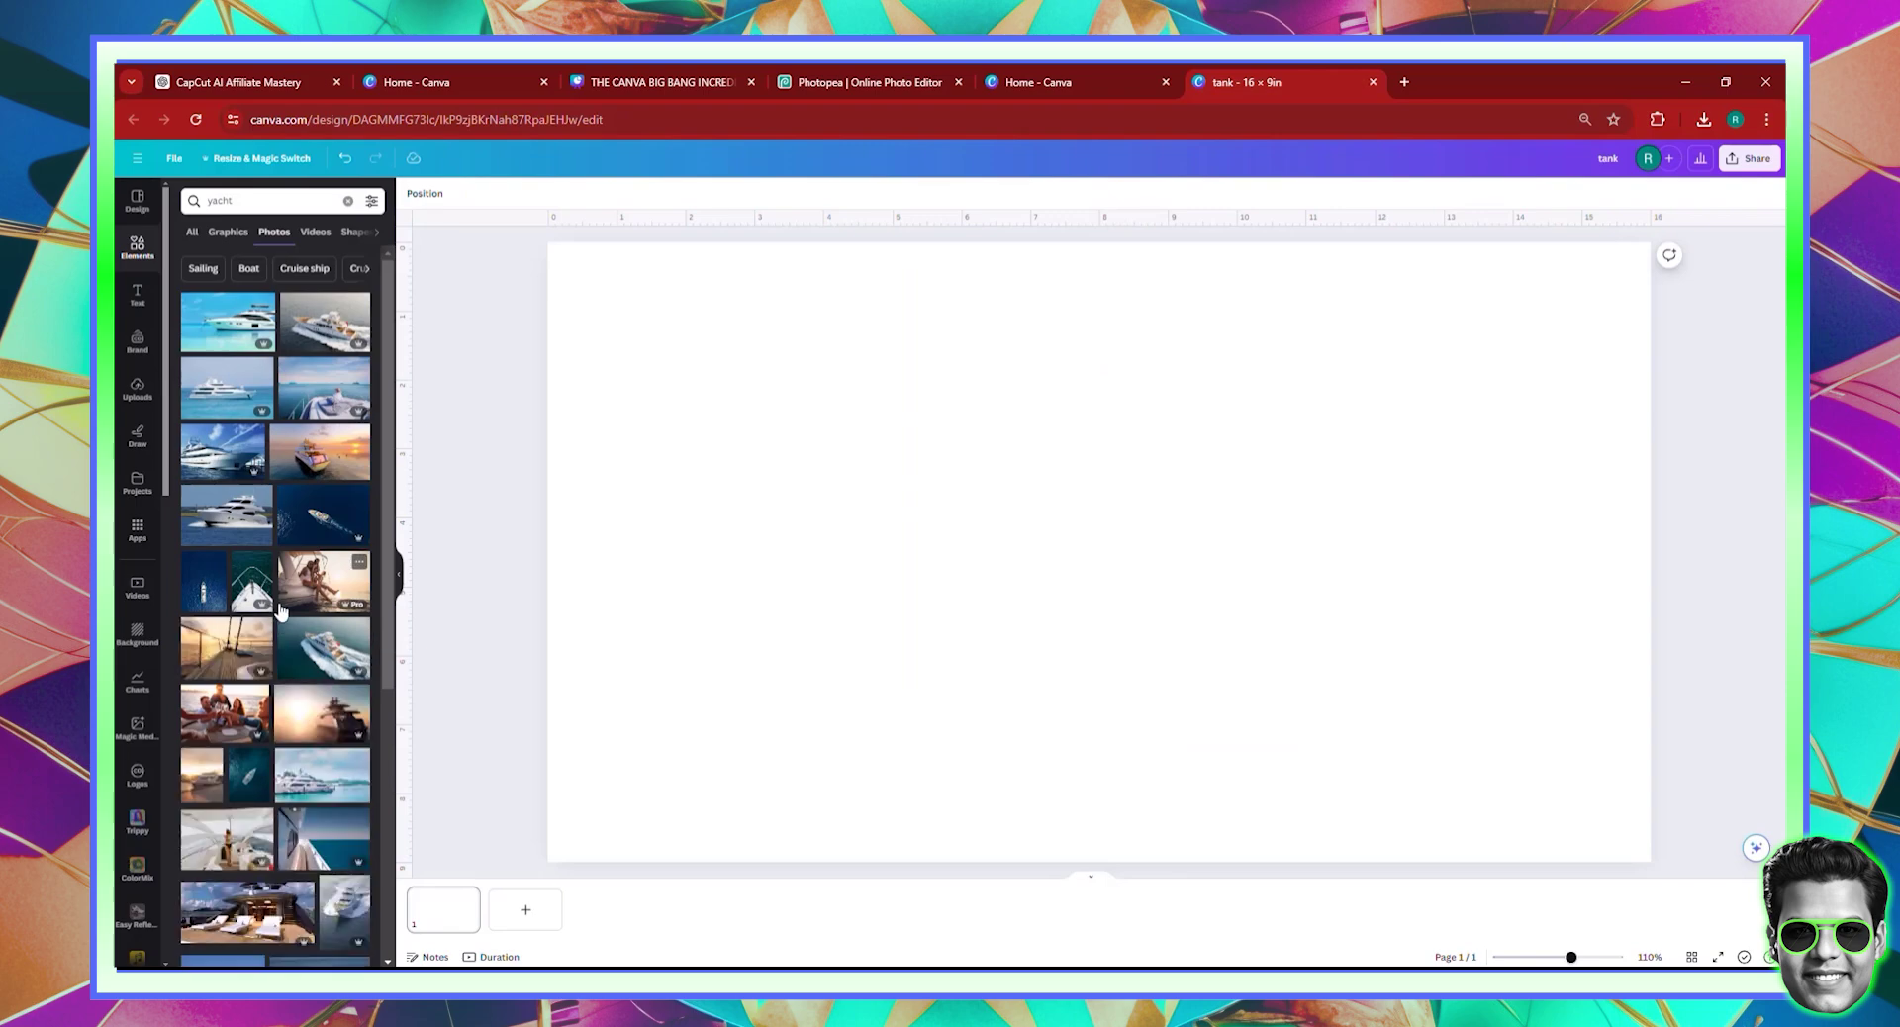
pyautogui.scroll(-3, 281, 608)
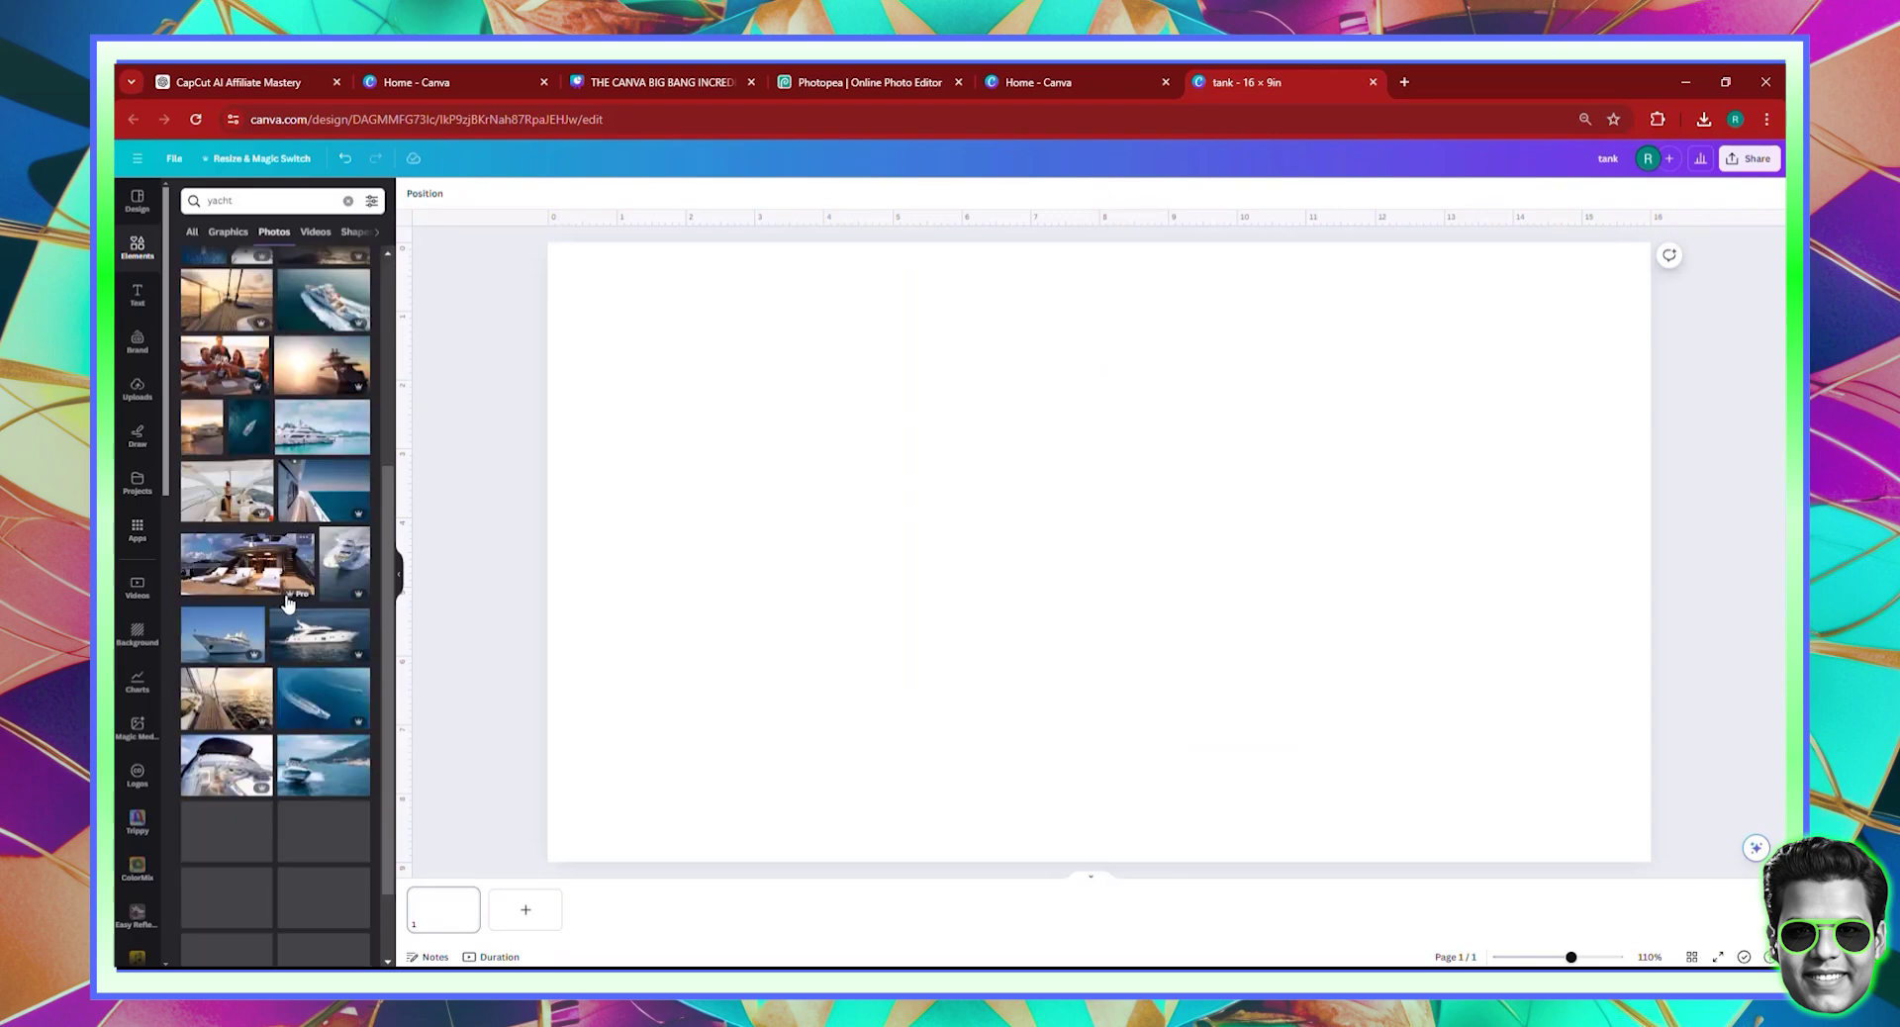
pyautogui.scroll(-2, 287, 603)
pyautogui.scroll(-3, 323, 547)
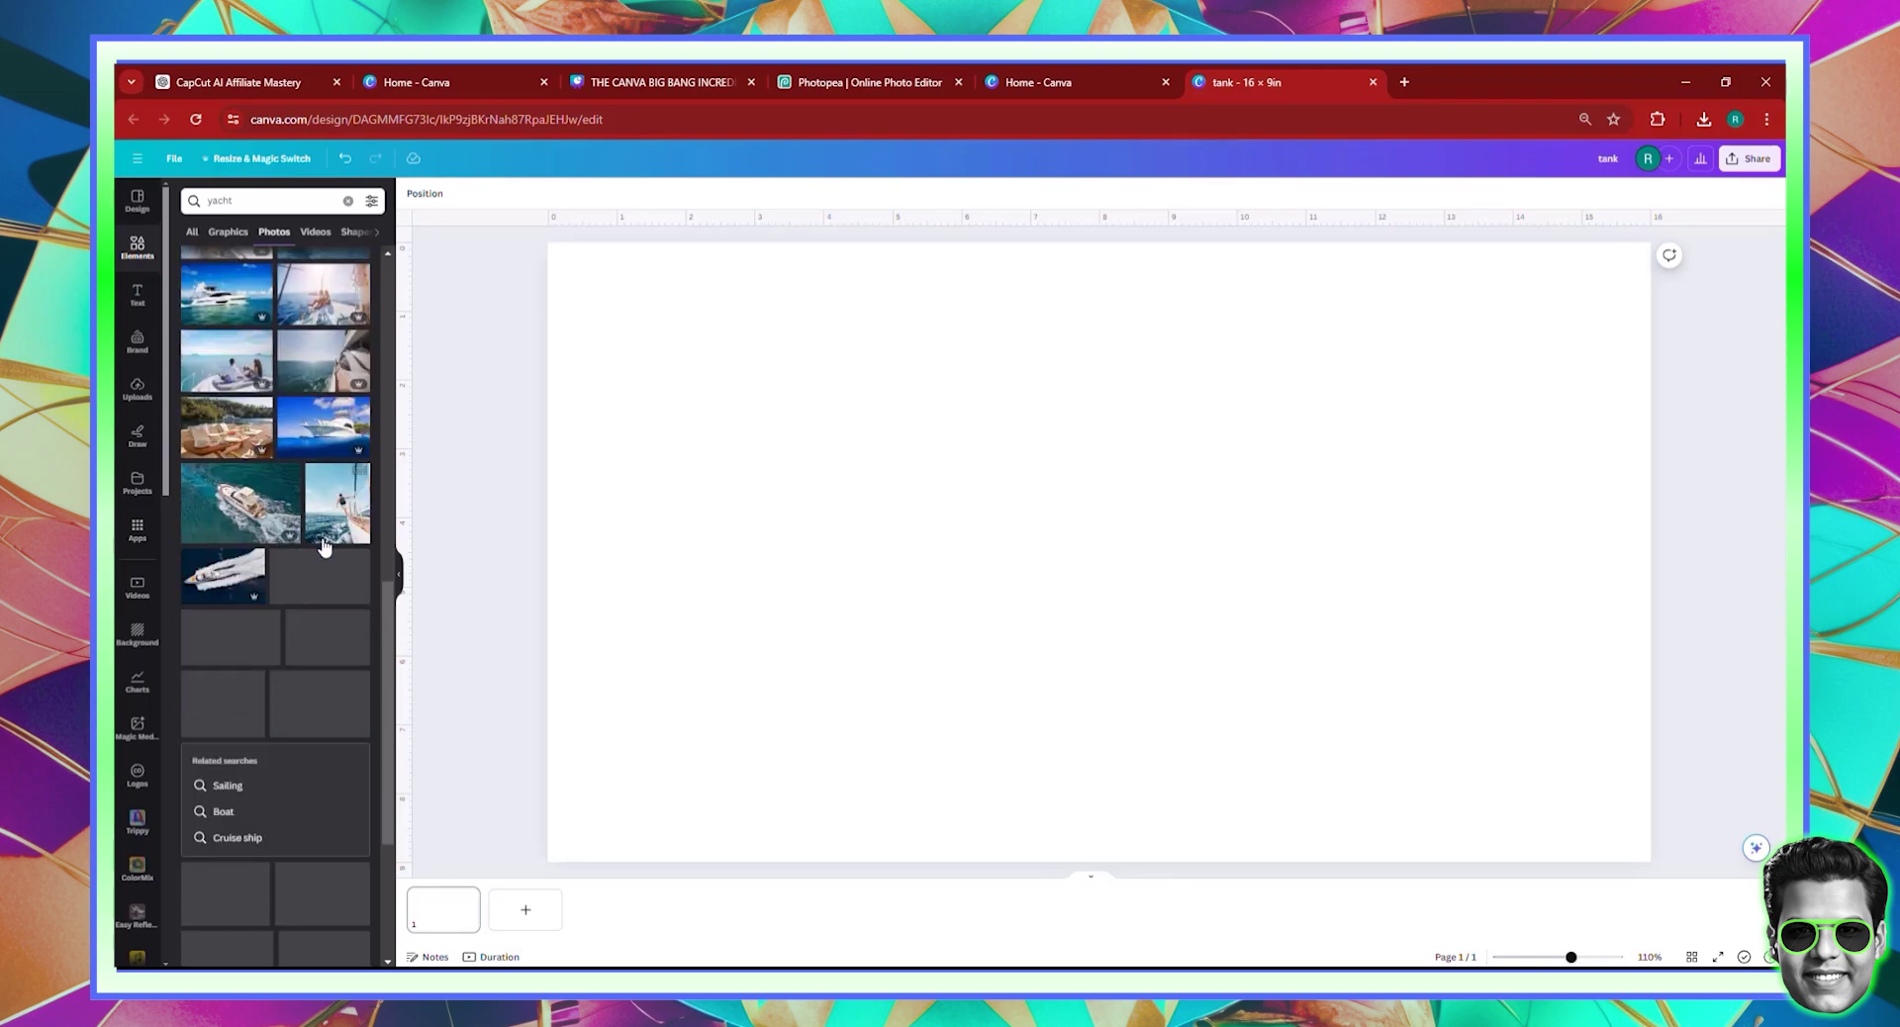
pyautogui.scroll(-3, 323, 547)
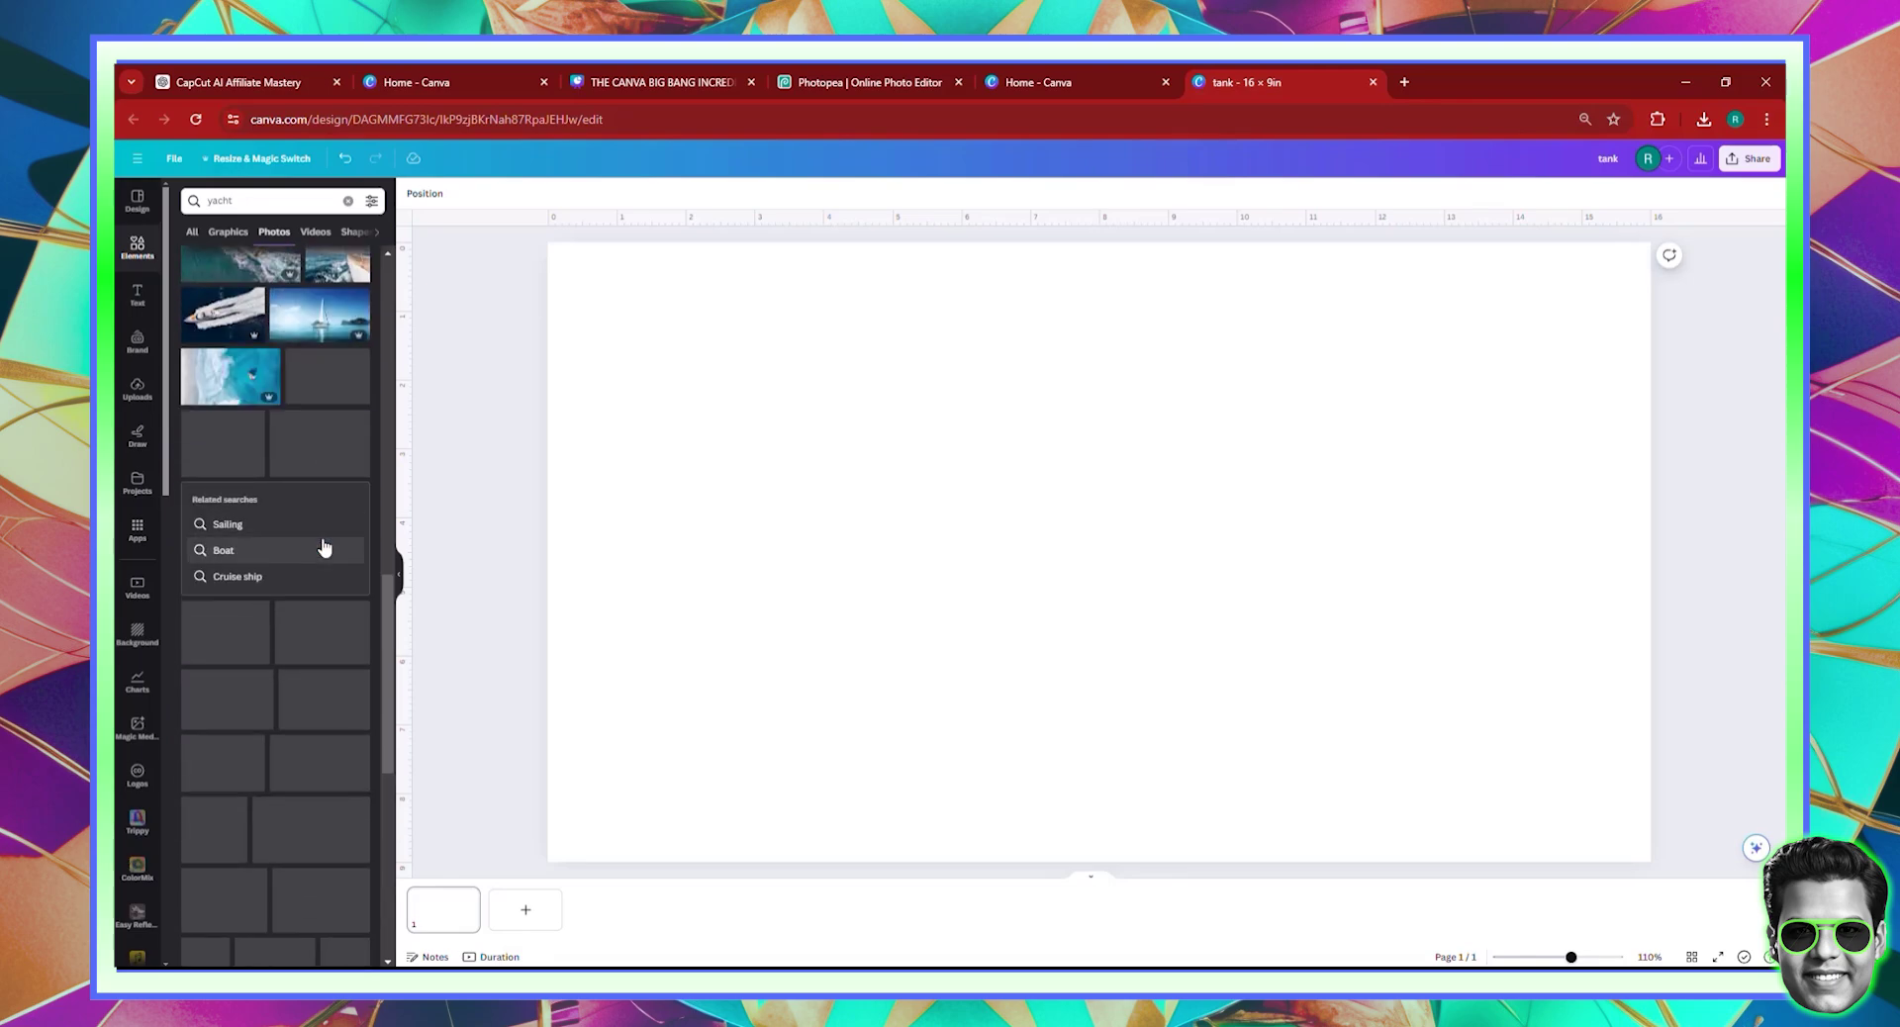
# - Search the photos for titanic and add the red and black Titanic ship cutout to the page
pyautogui.click(258, 202)
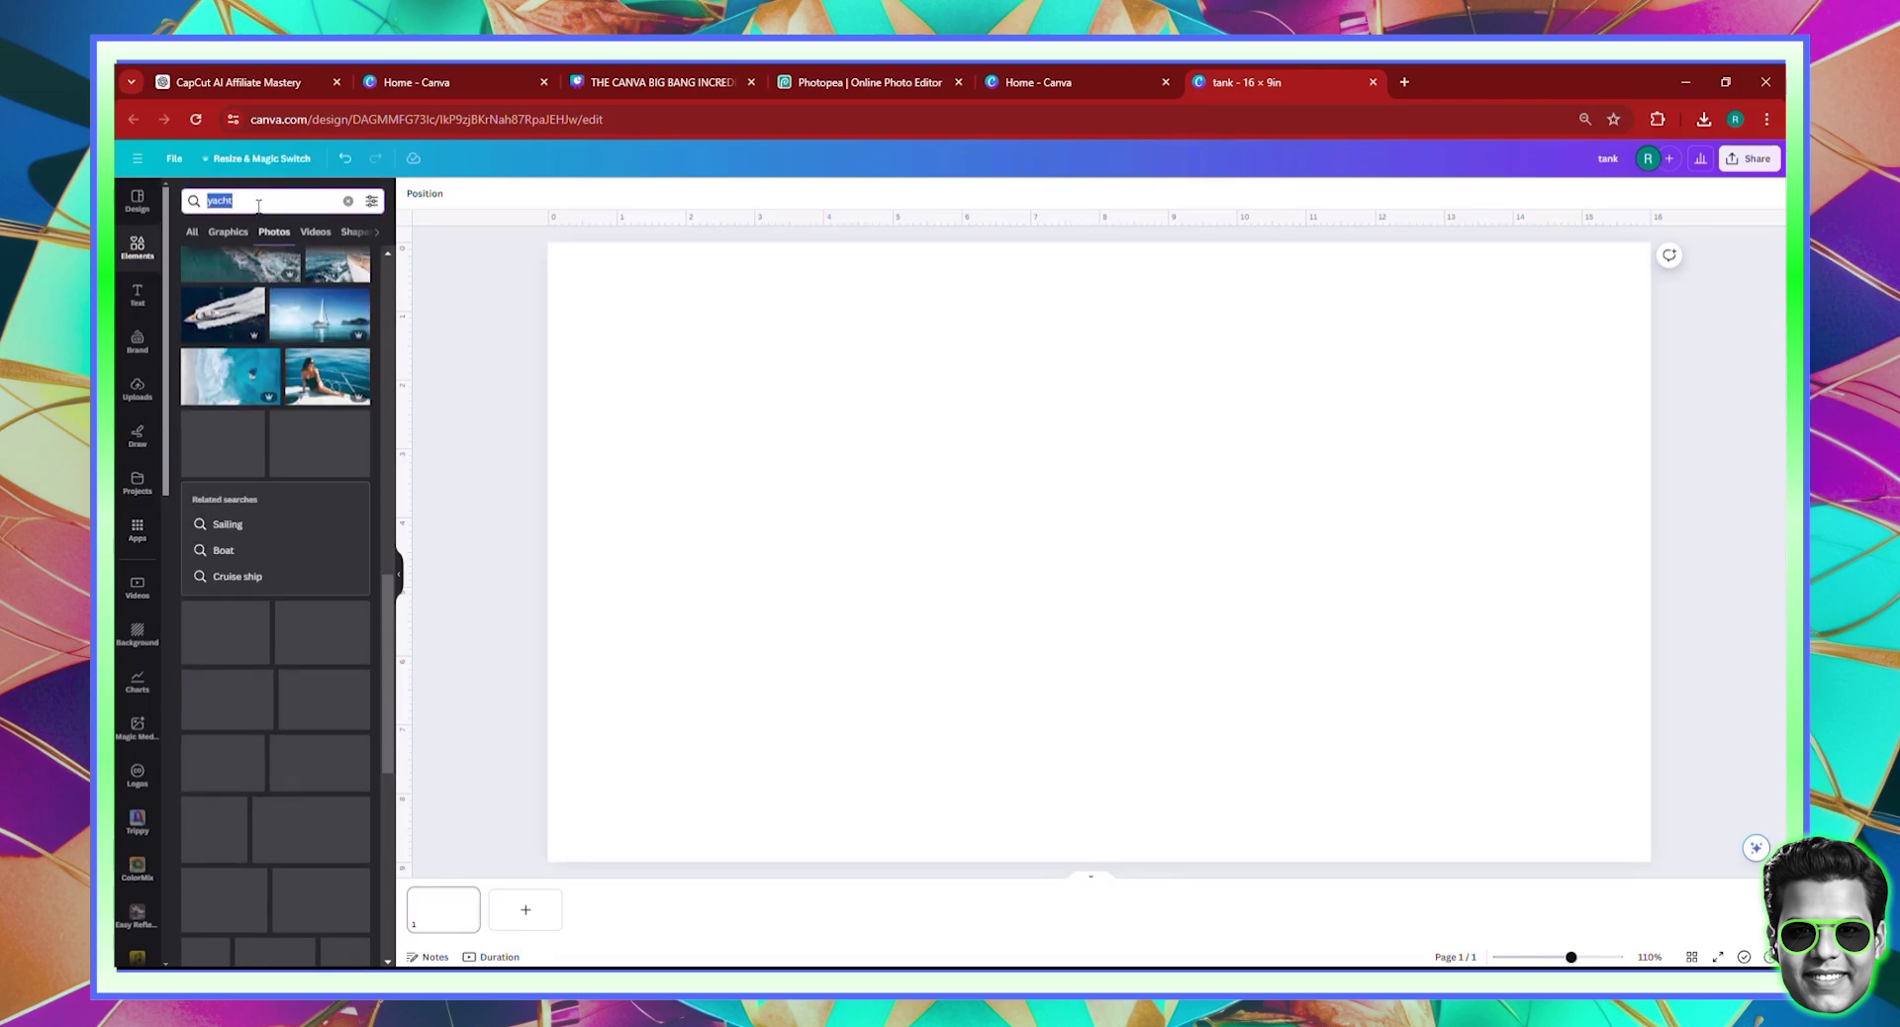
pyautogui.write('titanic')
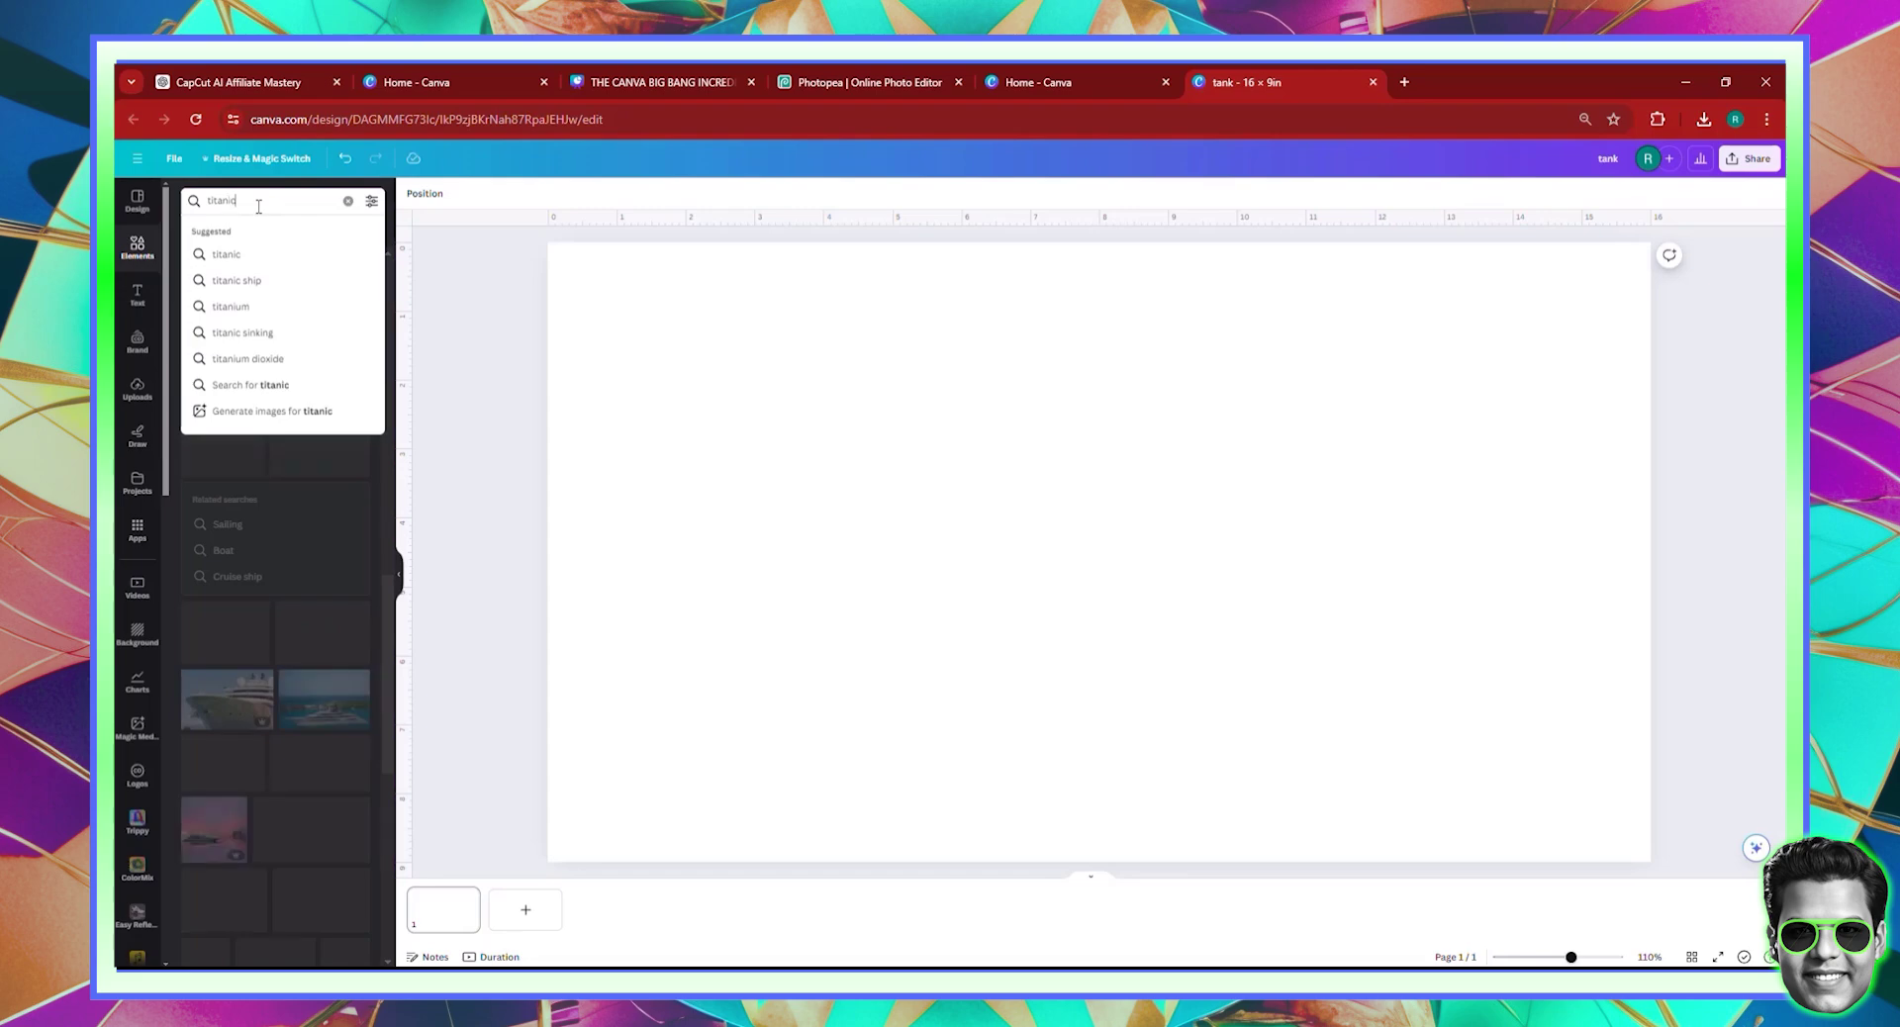
pyautogui.press('Return')
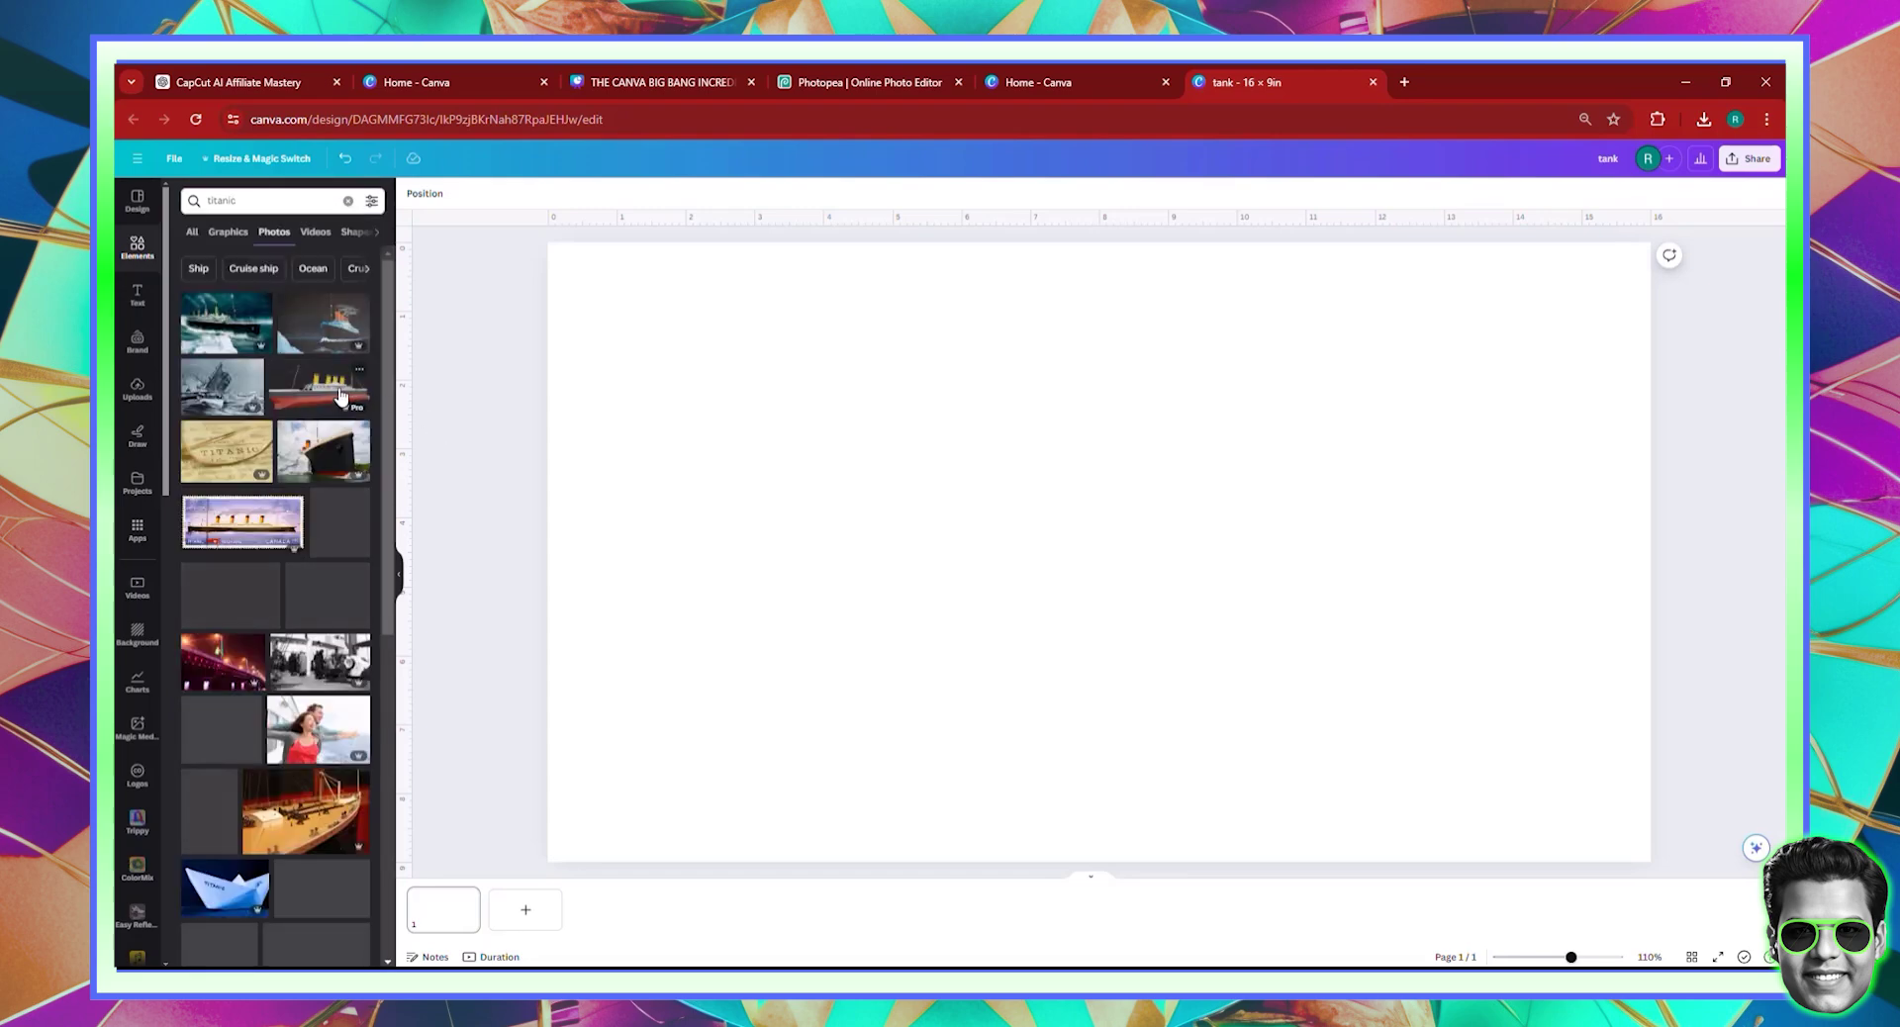
pyautogui.click(339, 394)
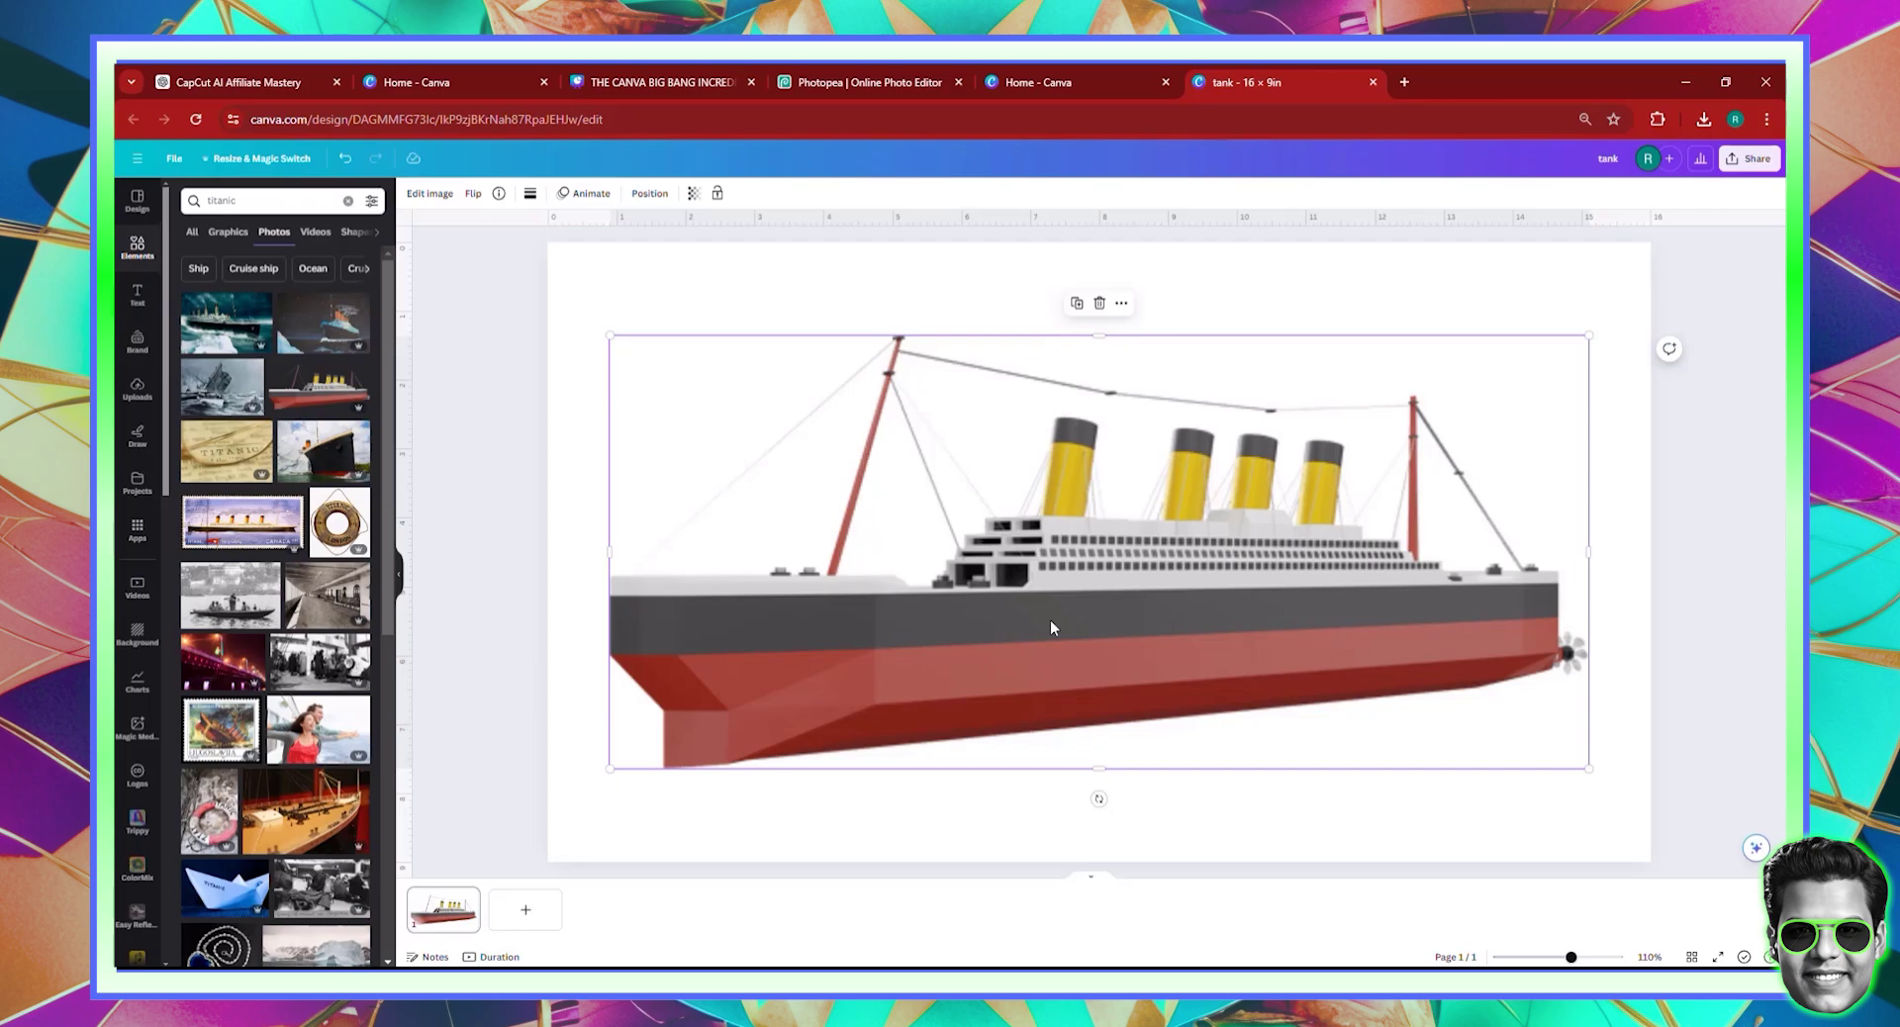
# - Look through the titanic photo results for other ship cutouts
pyautogui.click(571, 582)
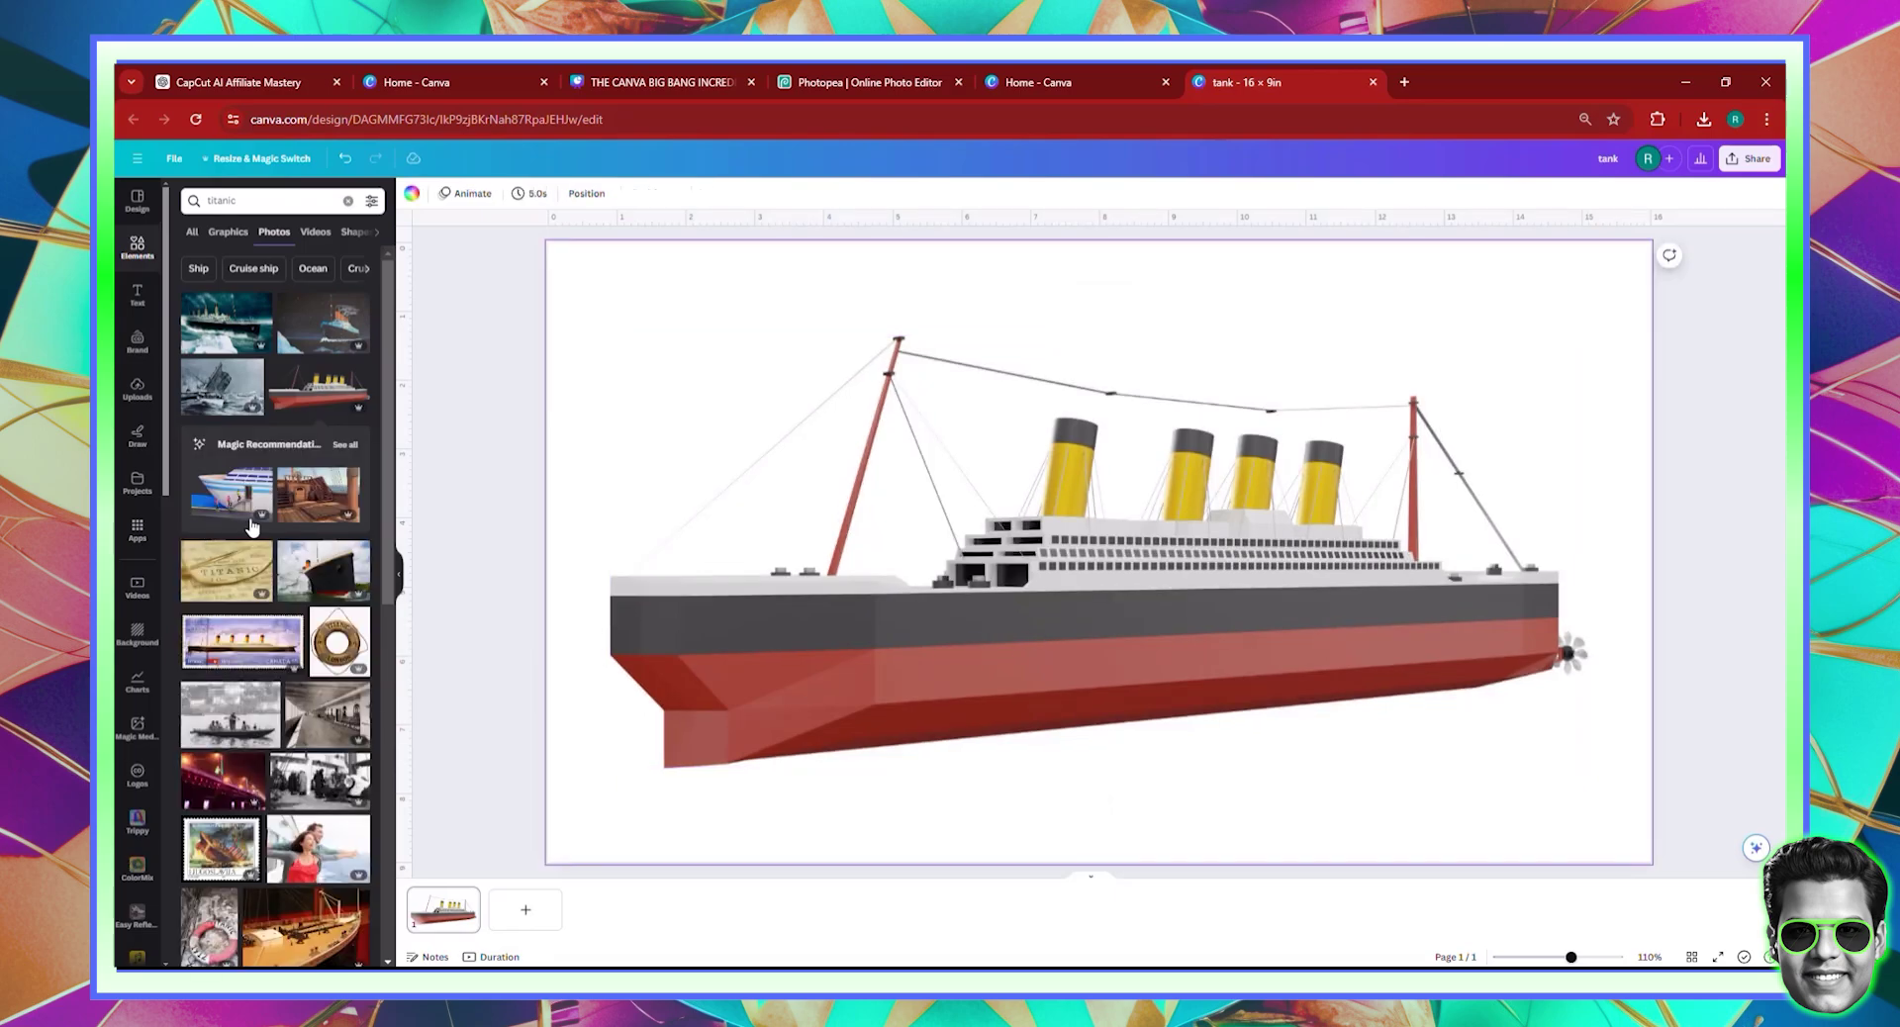
pyautogui.scroll(-1, 299, 503)
pyautogui.scroll(-5, 299, 503)
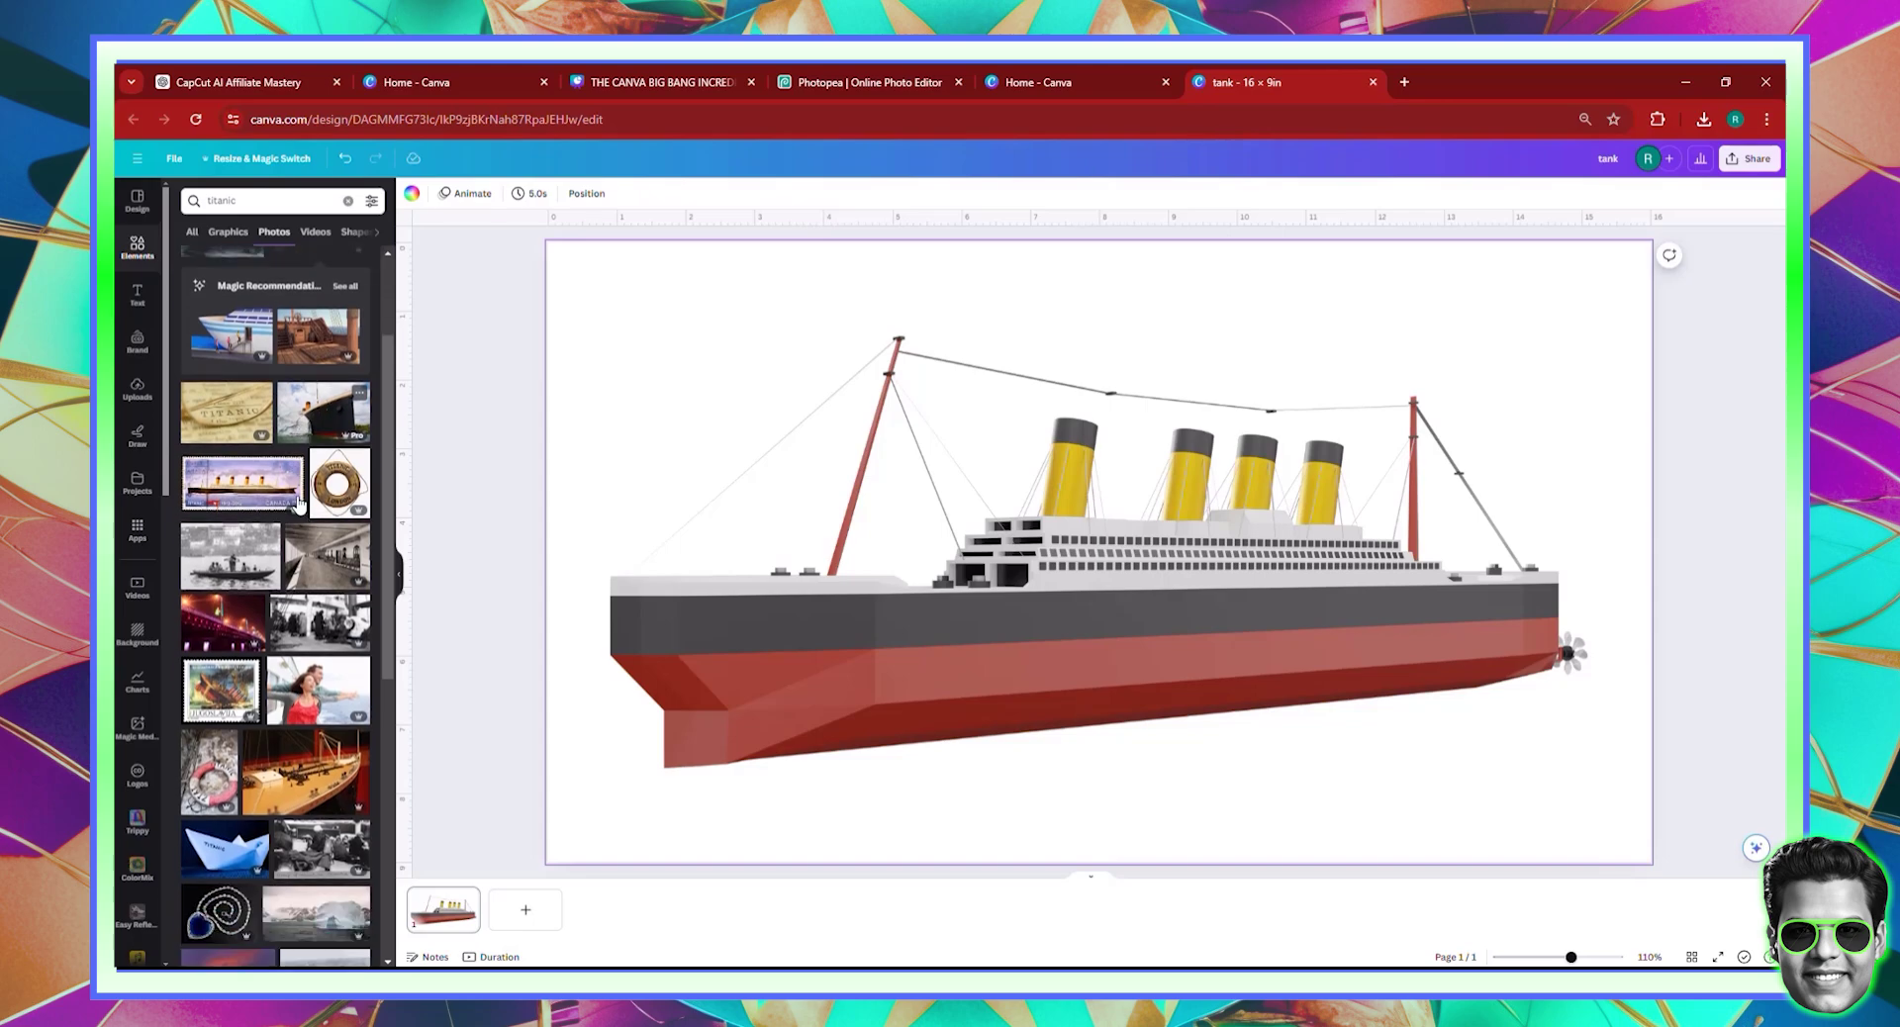
pyautogui.scroll(-2, 299, 503)
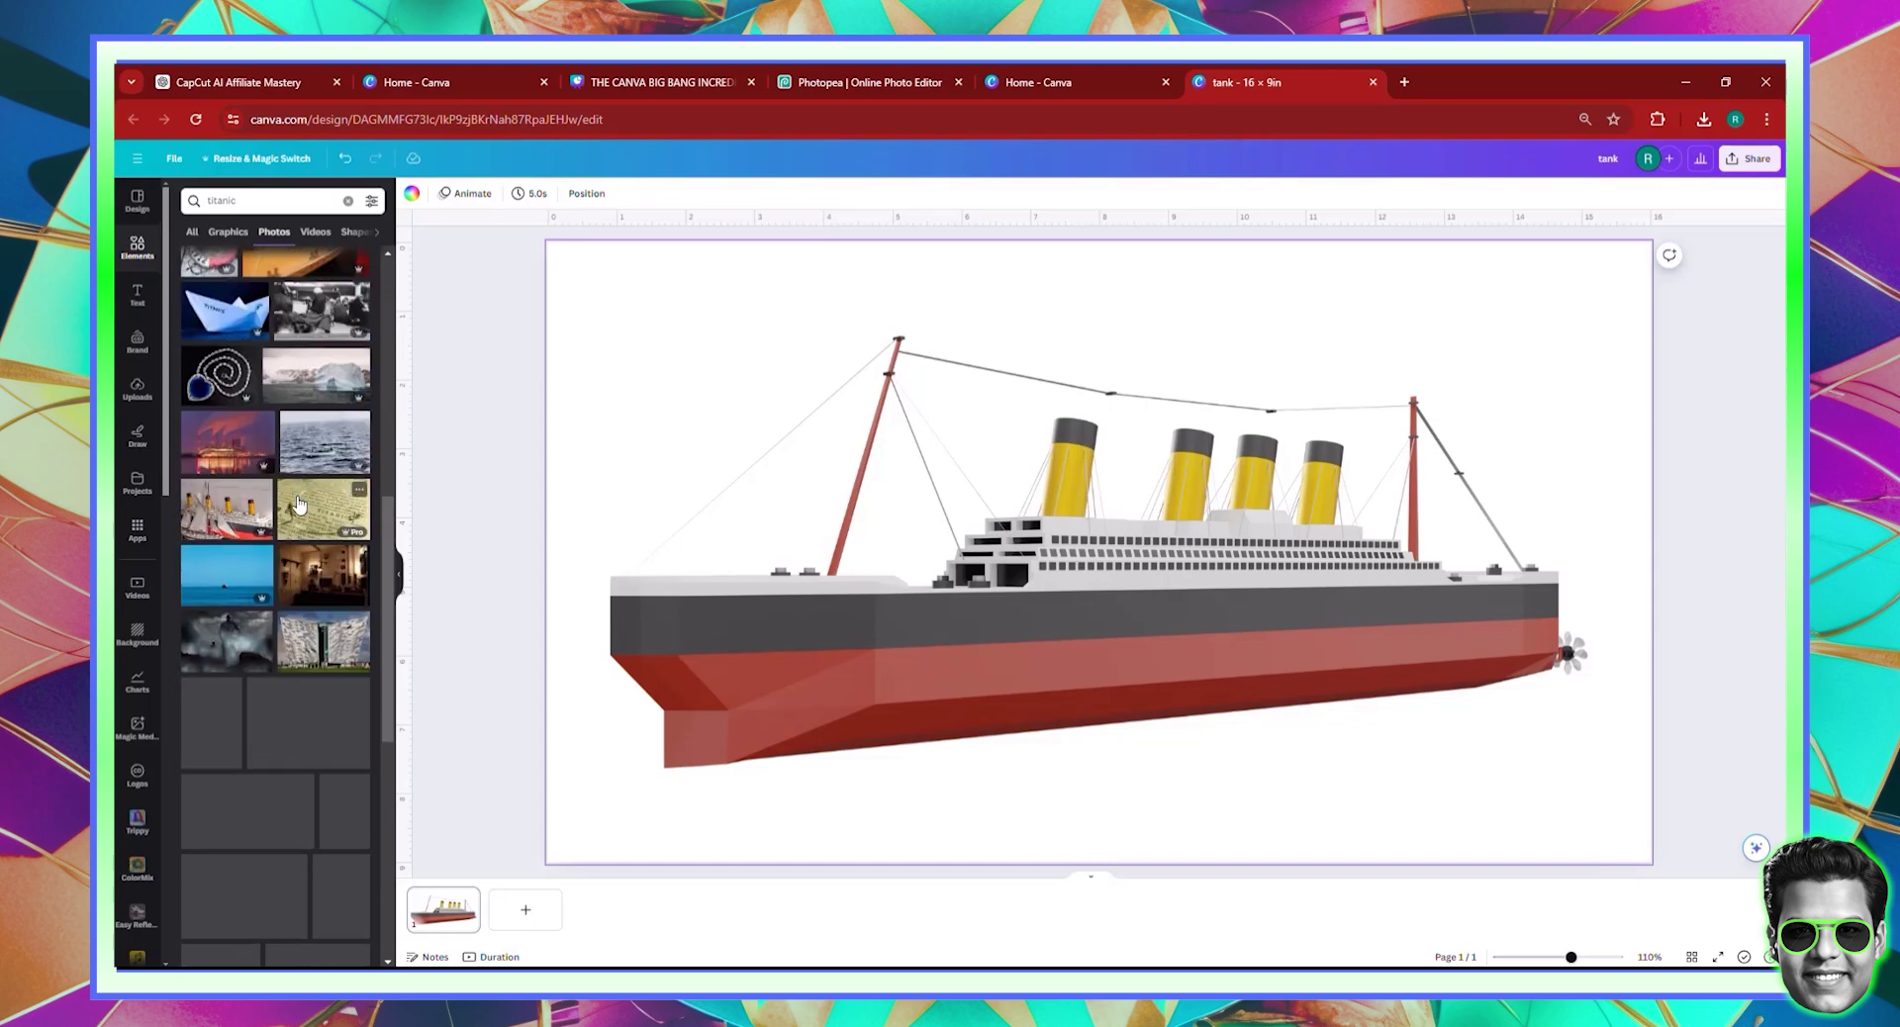
pyautogui.scroll(-6, 299, 503)
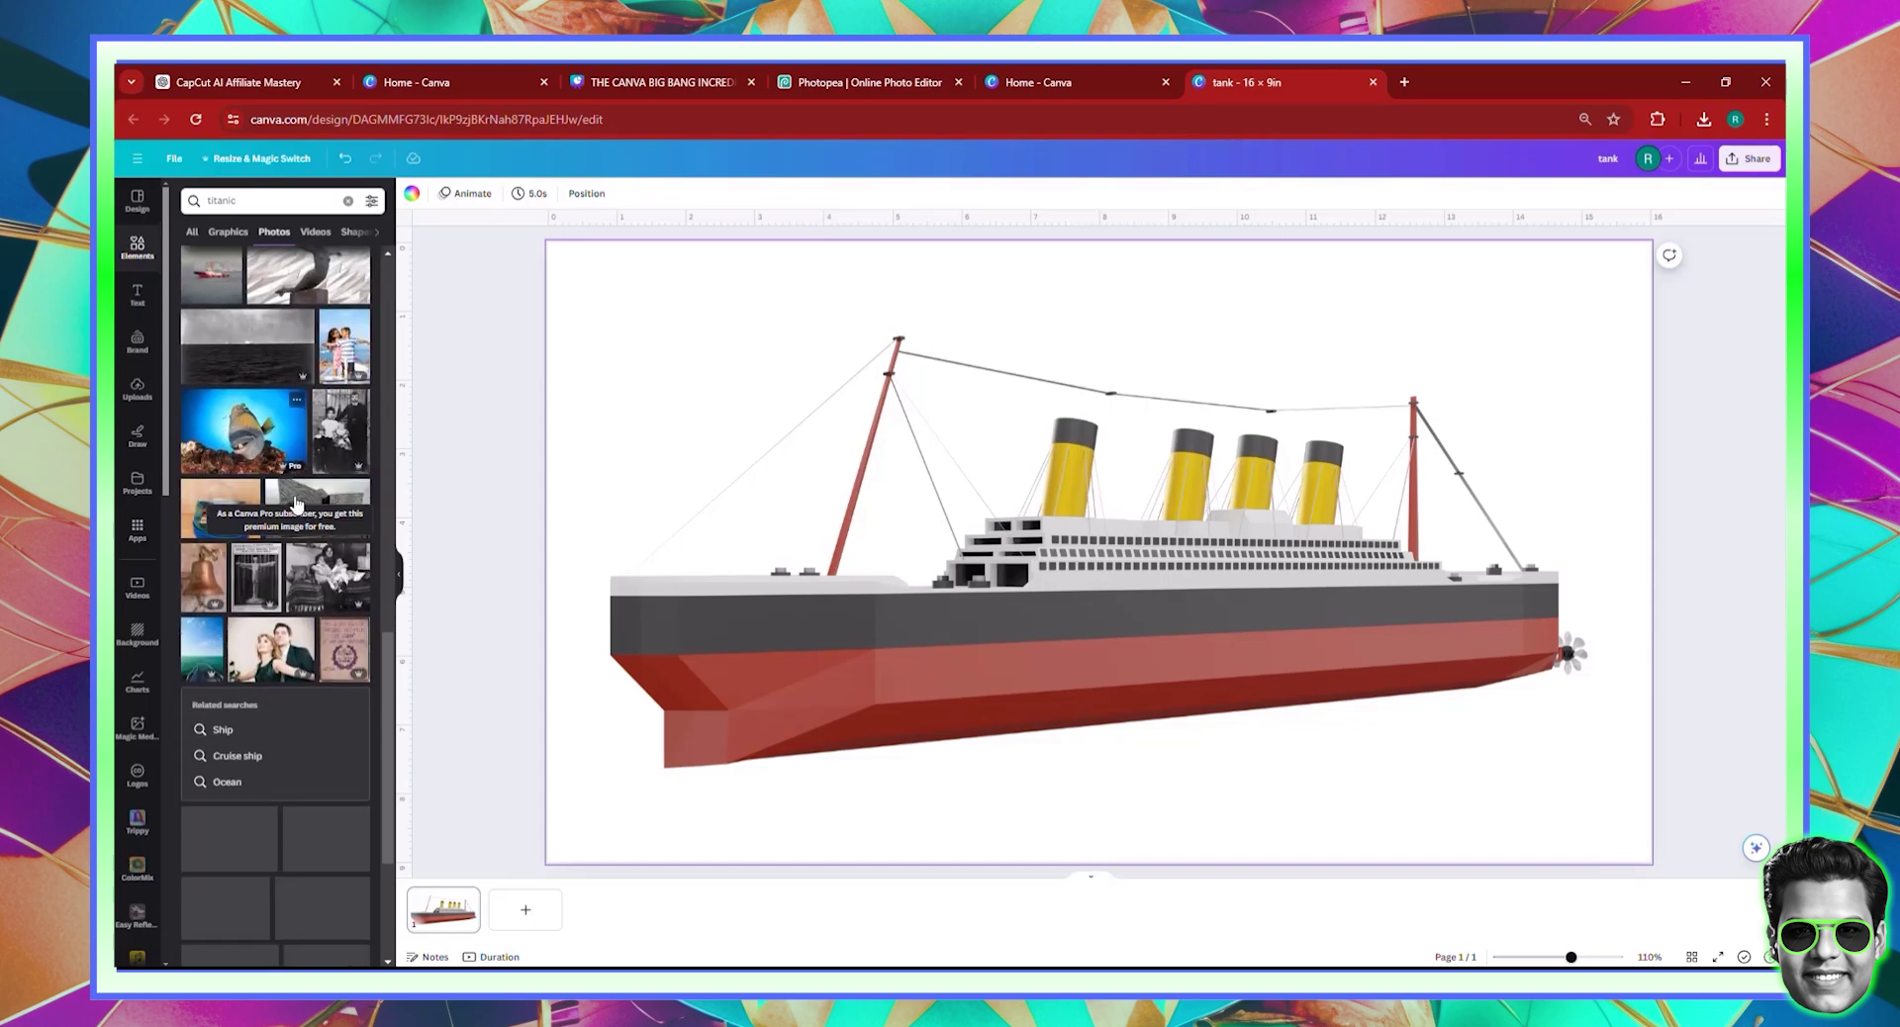
pyautogui.scroll(-3, 295, 505)
# - Nudge the Titanic cutout slightly on the page and apply a custom duotone with #000000 highlights to turn it into a black silhouette
pyautogui.moveTo(900, 675); pyautogui.dragTo(940, 645)
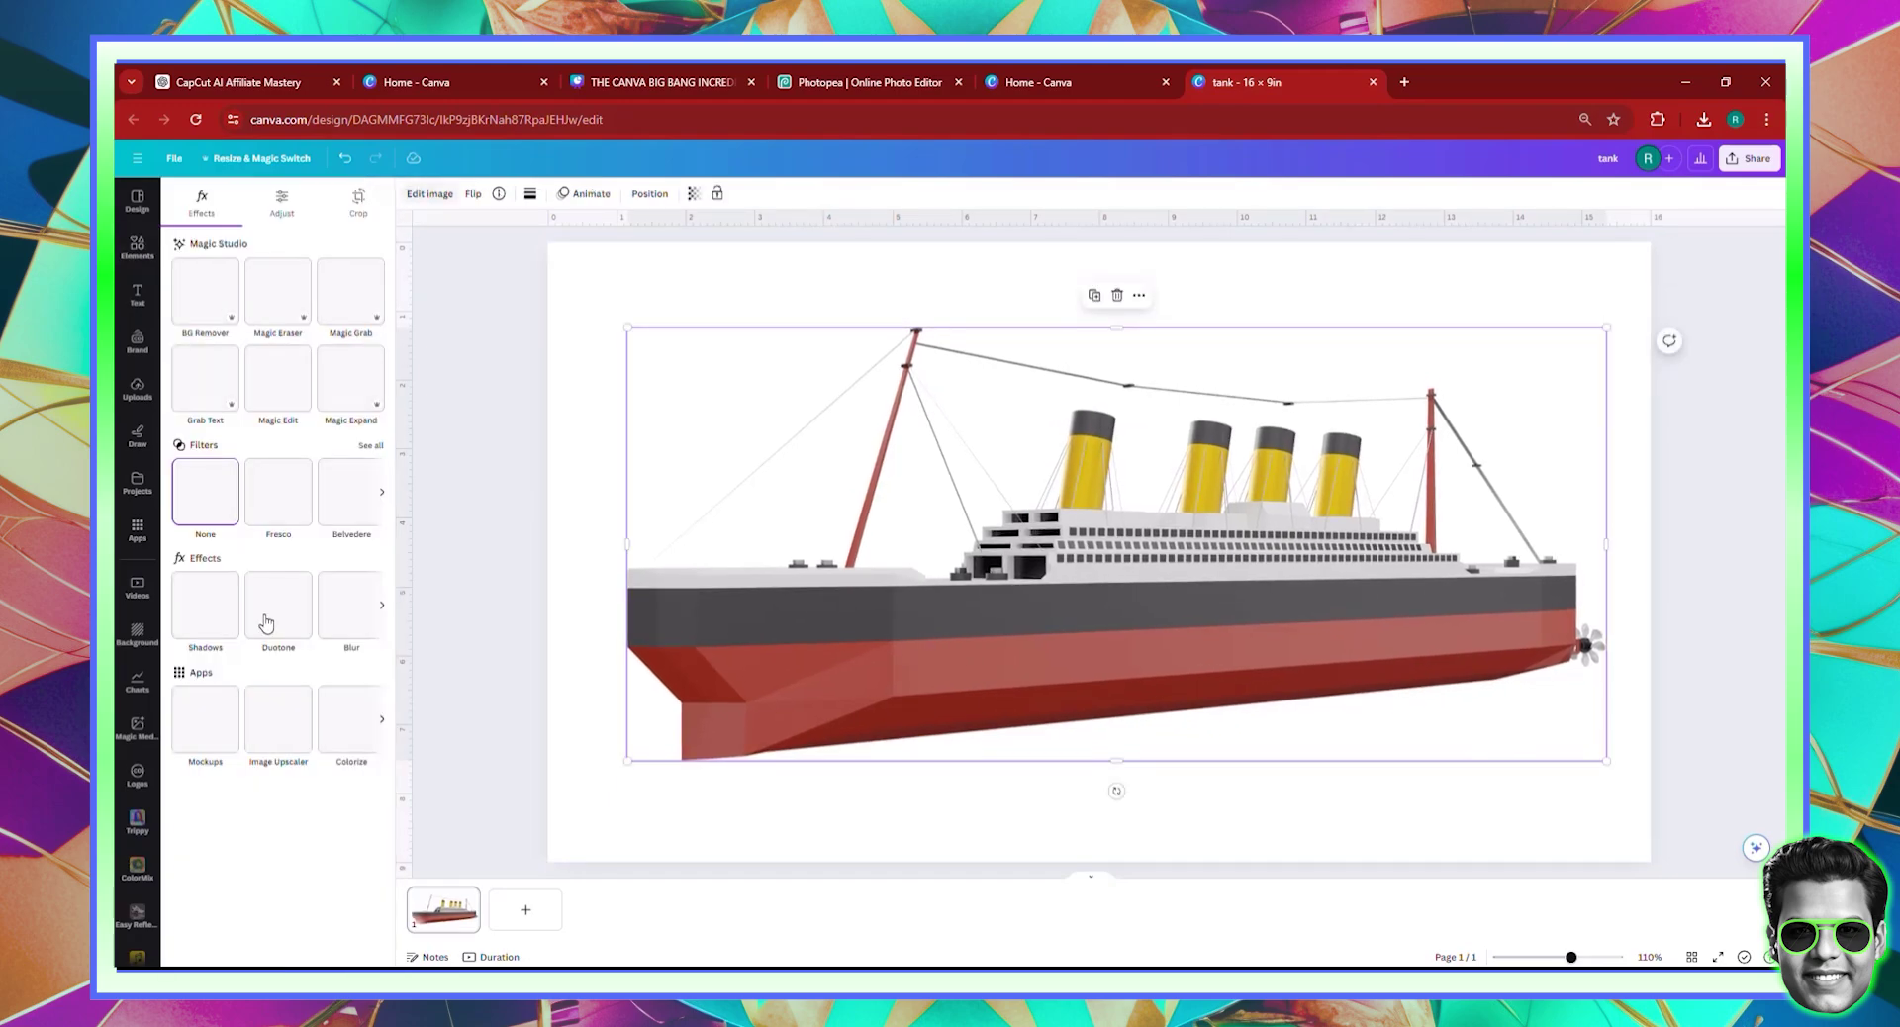
pyautogui.click(279, 606)
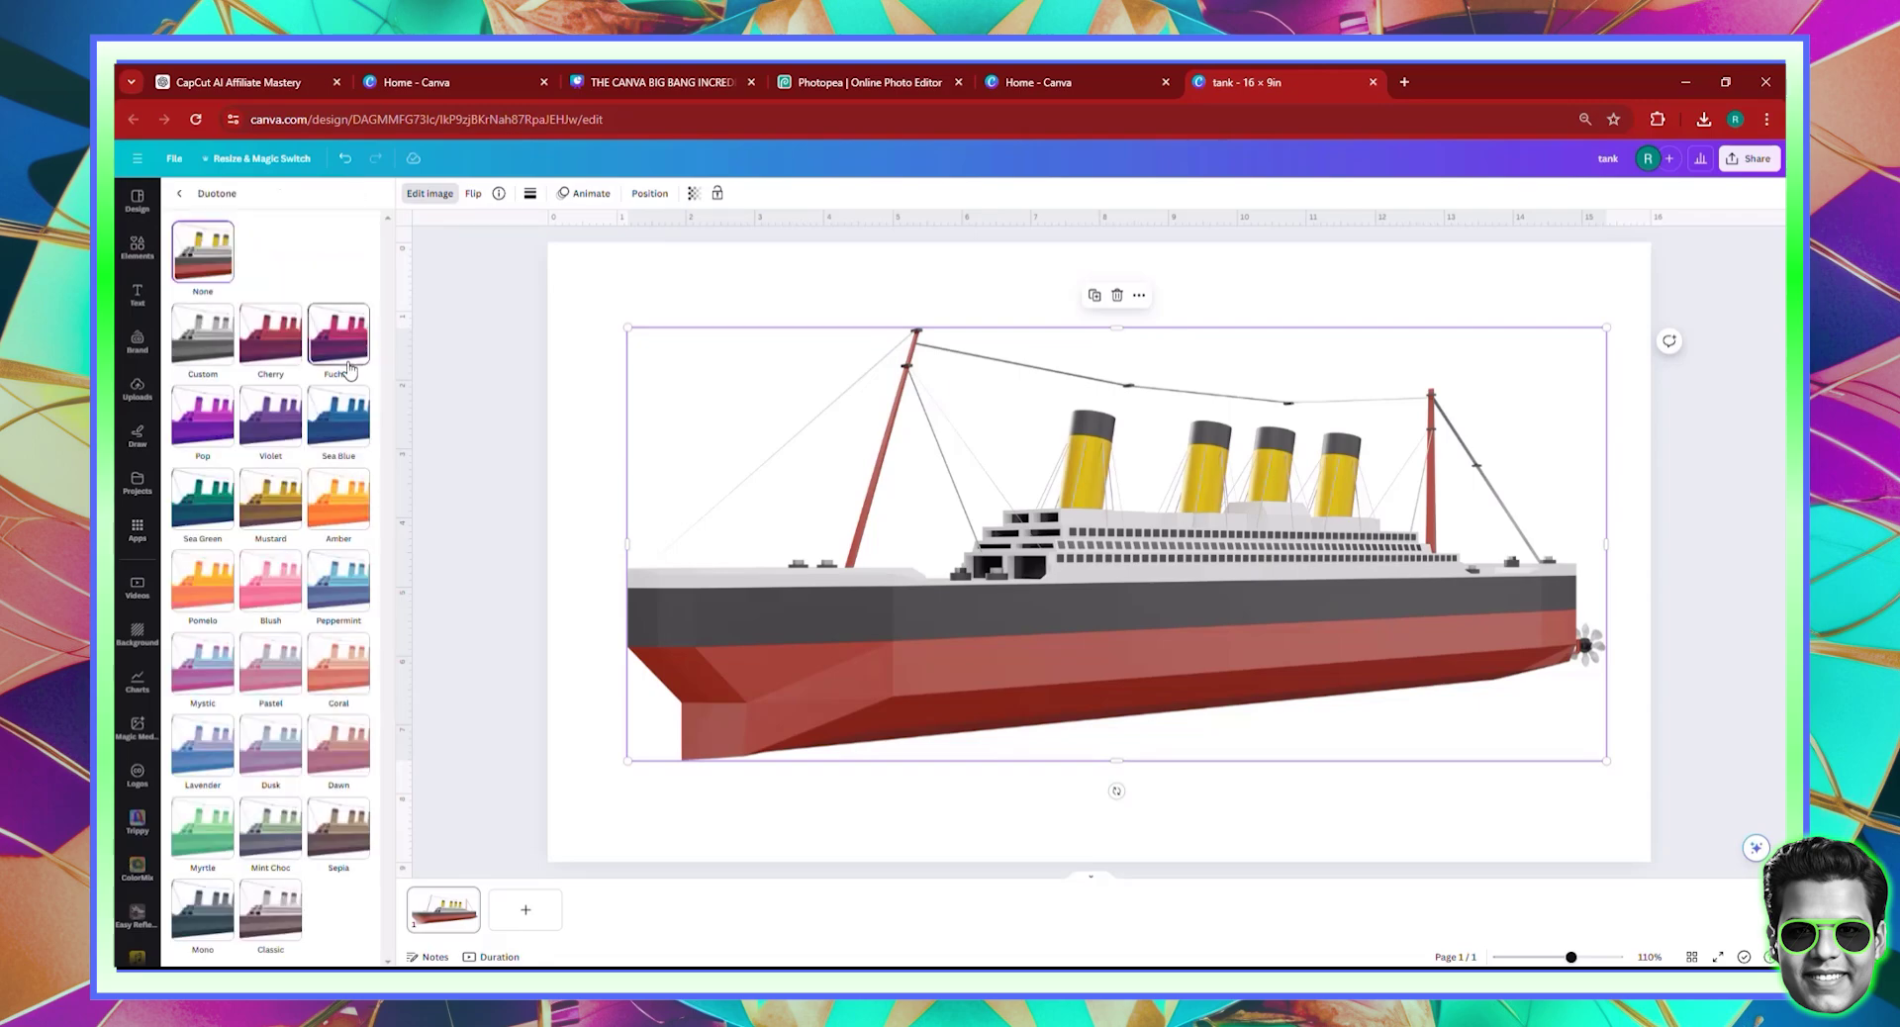
pyautogui.click(203, 336)
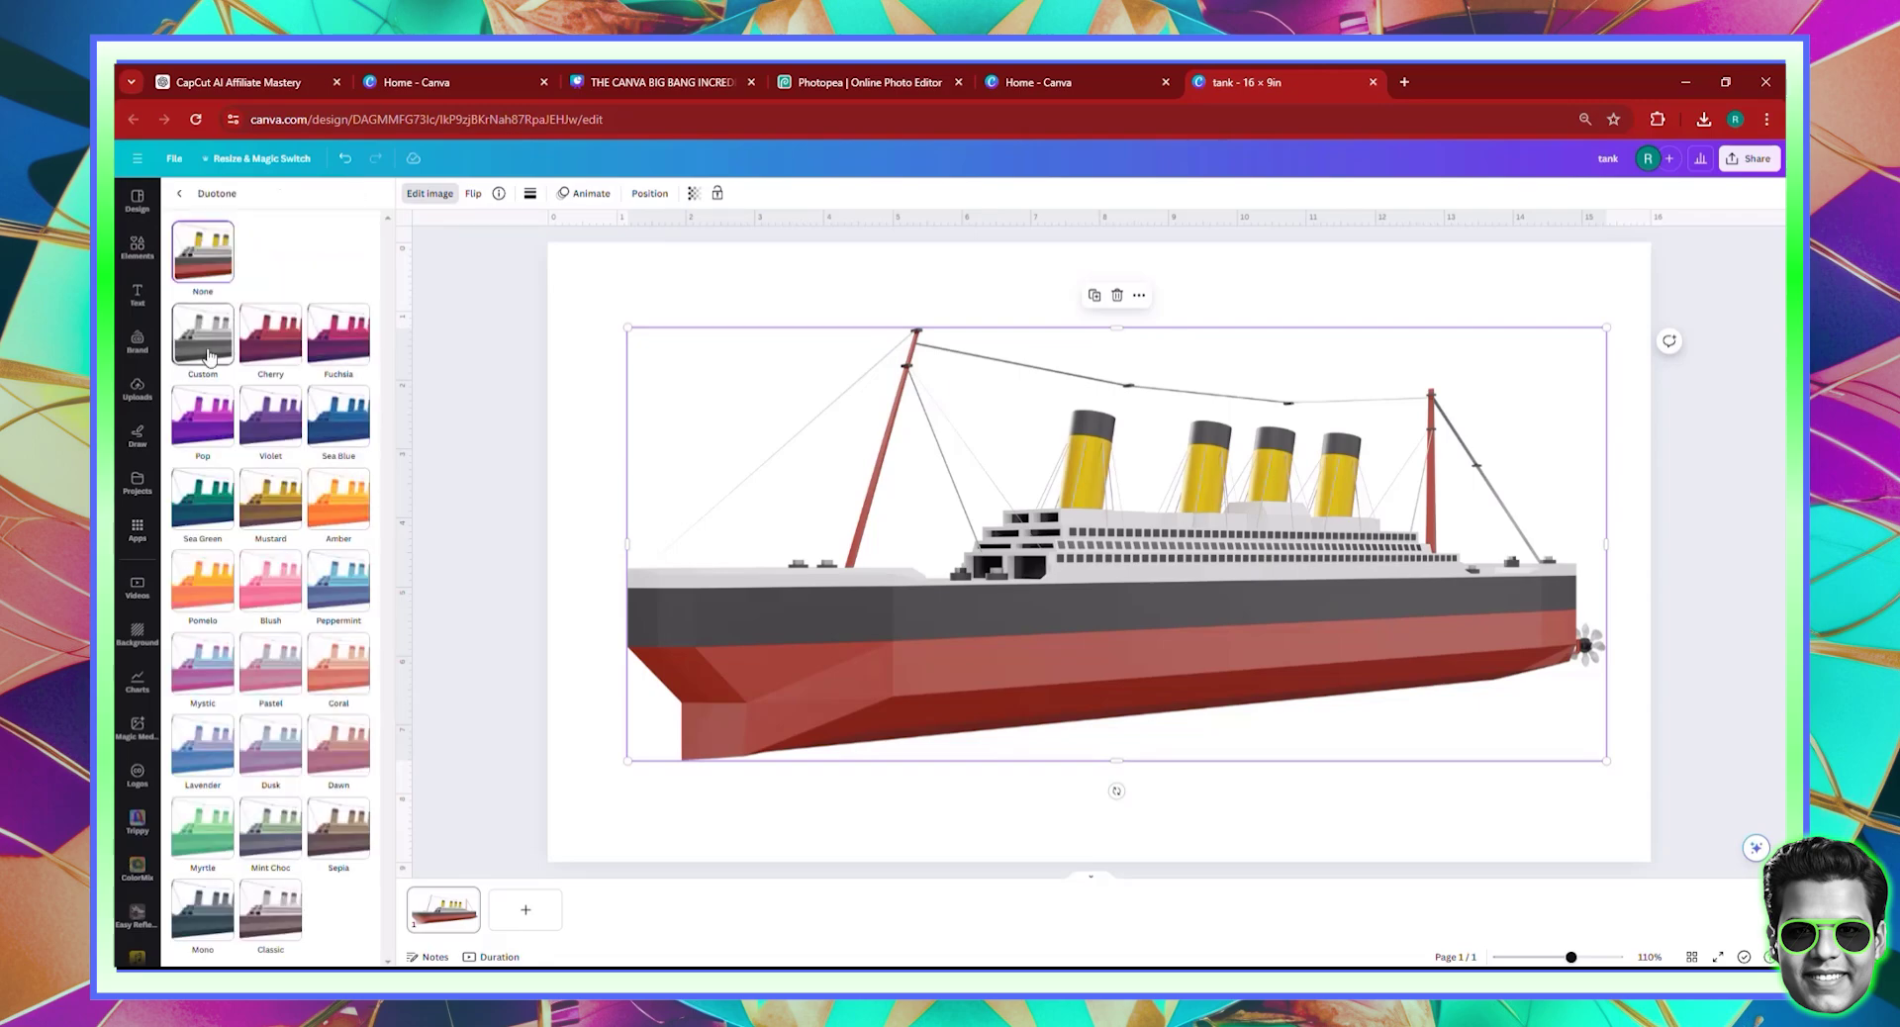
pyautogui.click(359, 402)
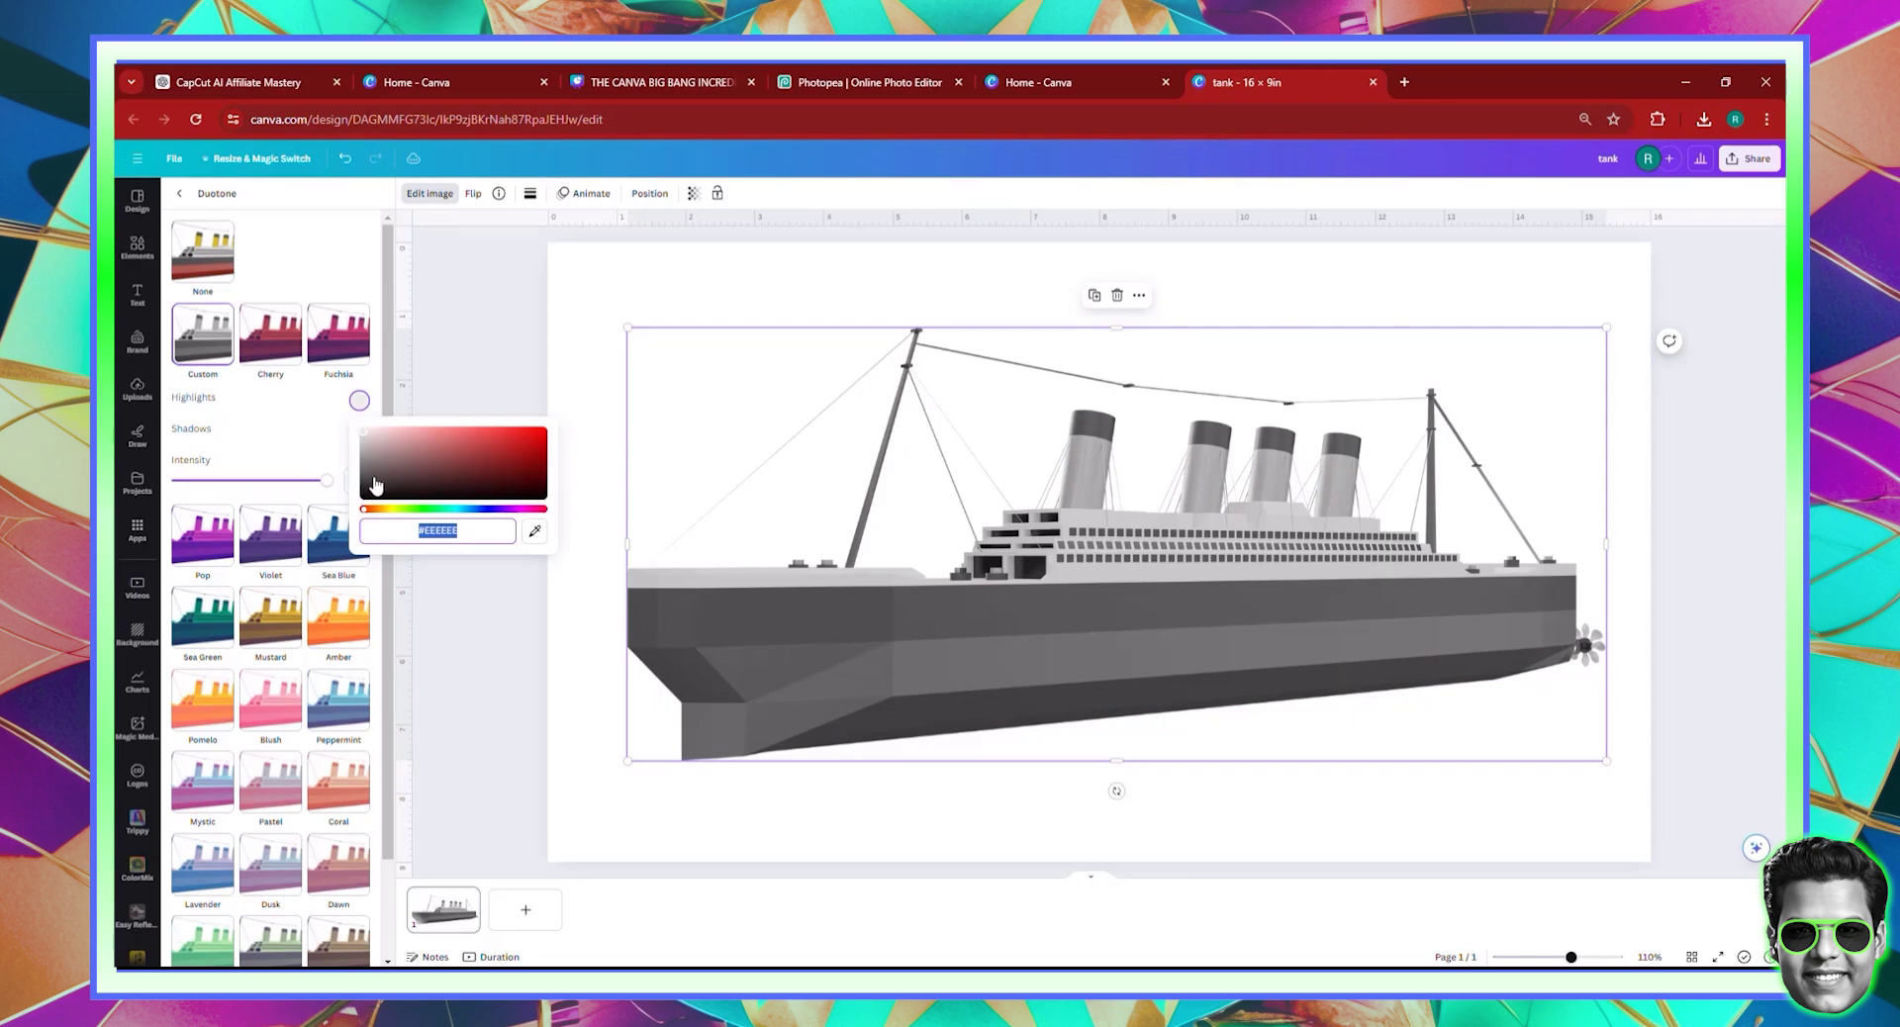
pyautogui.moveTo(375, 485); pyautogui.dragTo(342, 534)
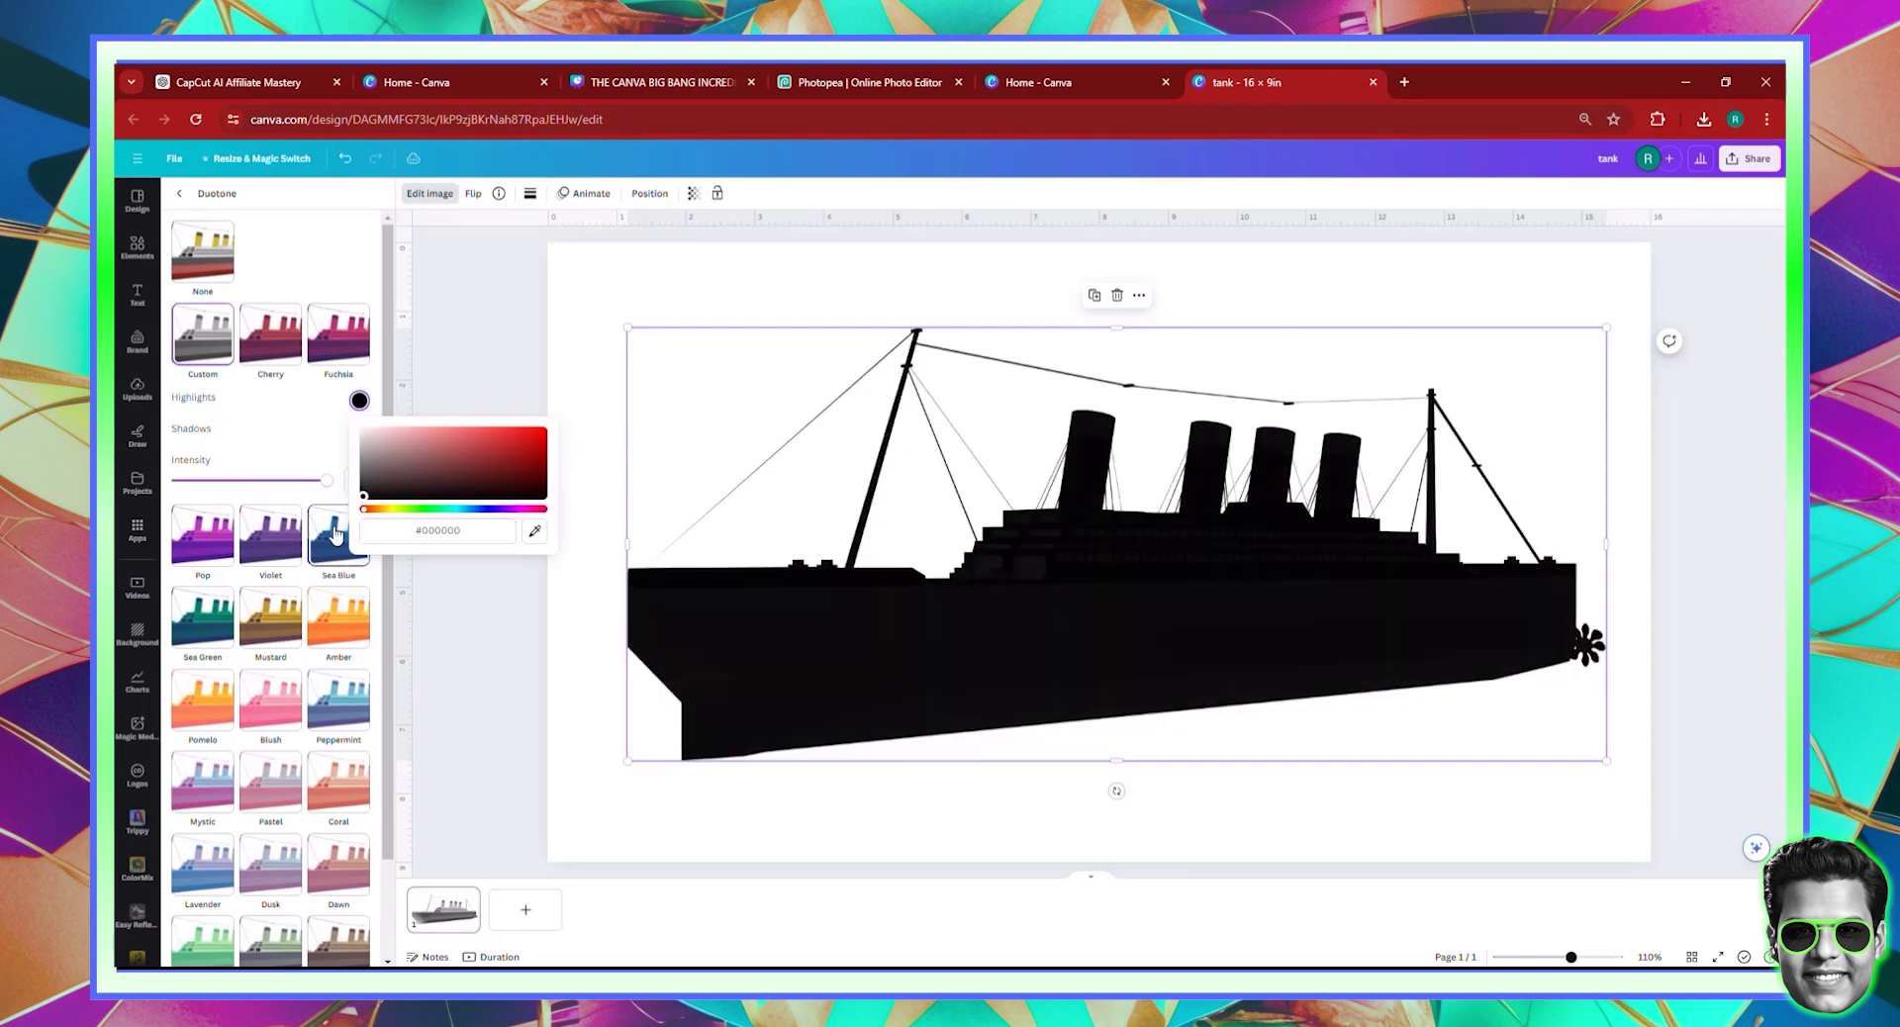
pyautogui.click(713, 306)
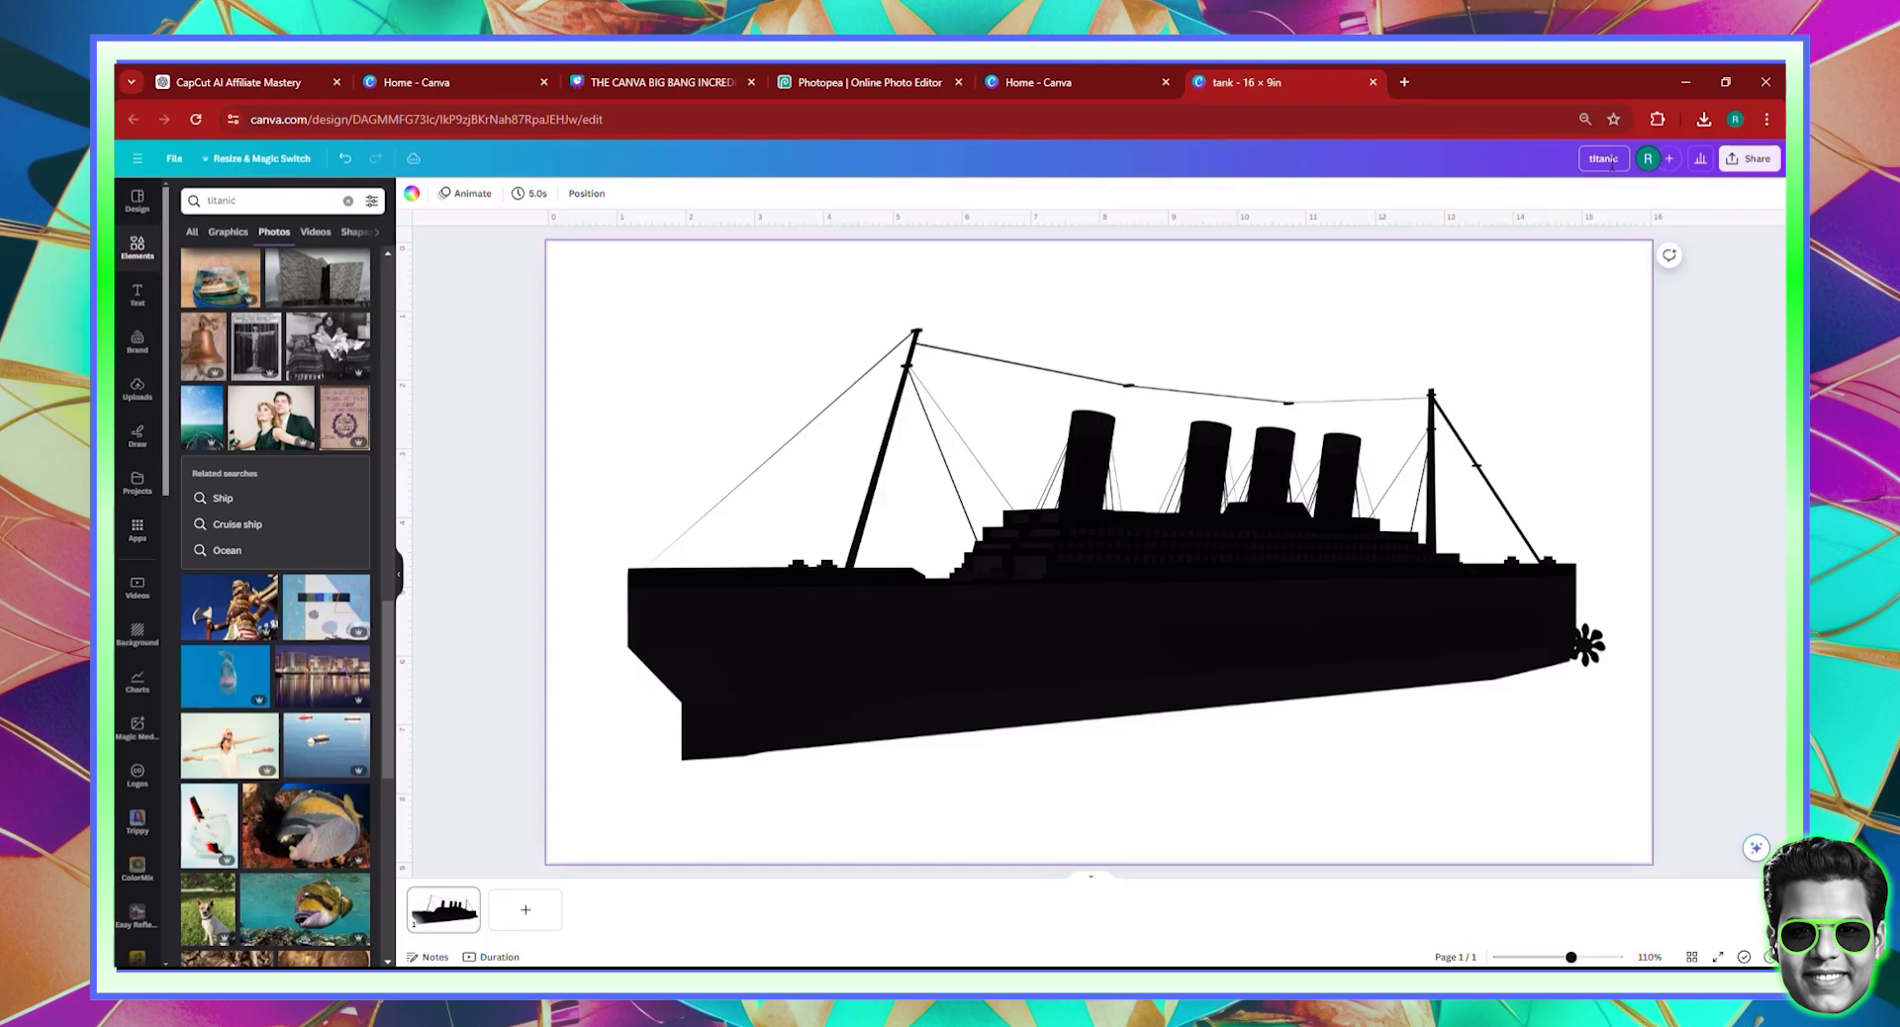
# - Rename the design titanic and download it as a PNG with a transparent background
pyautogui.click(1751, 162)
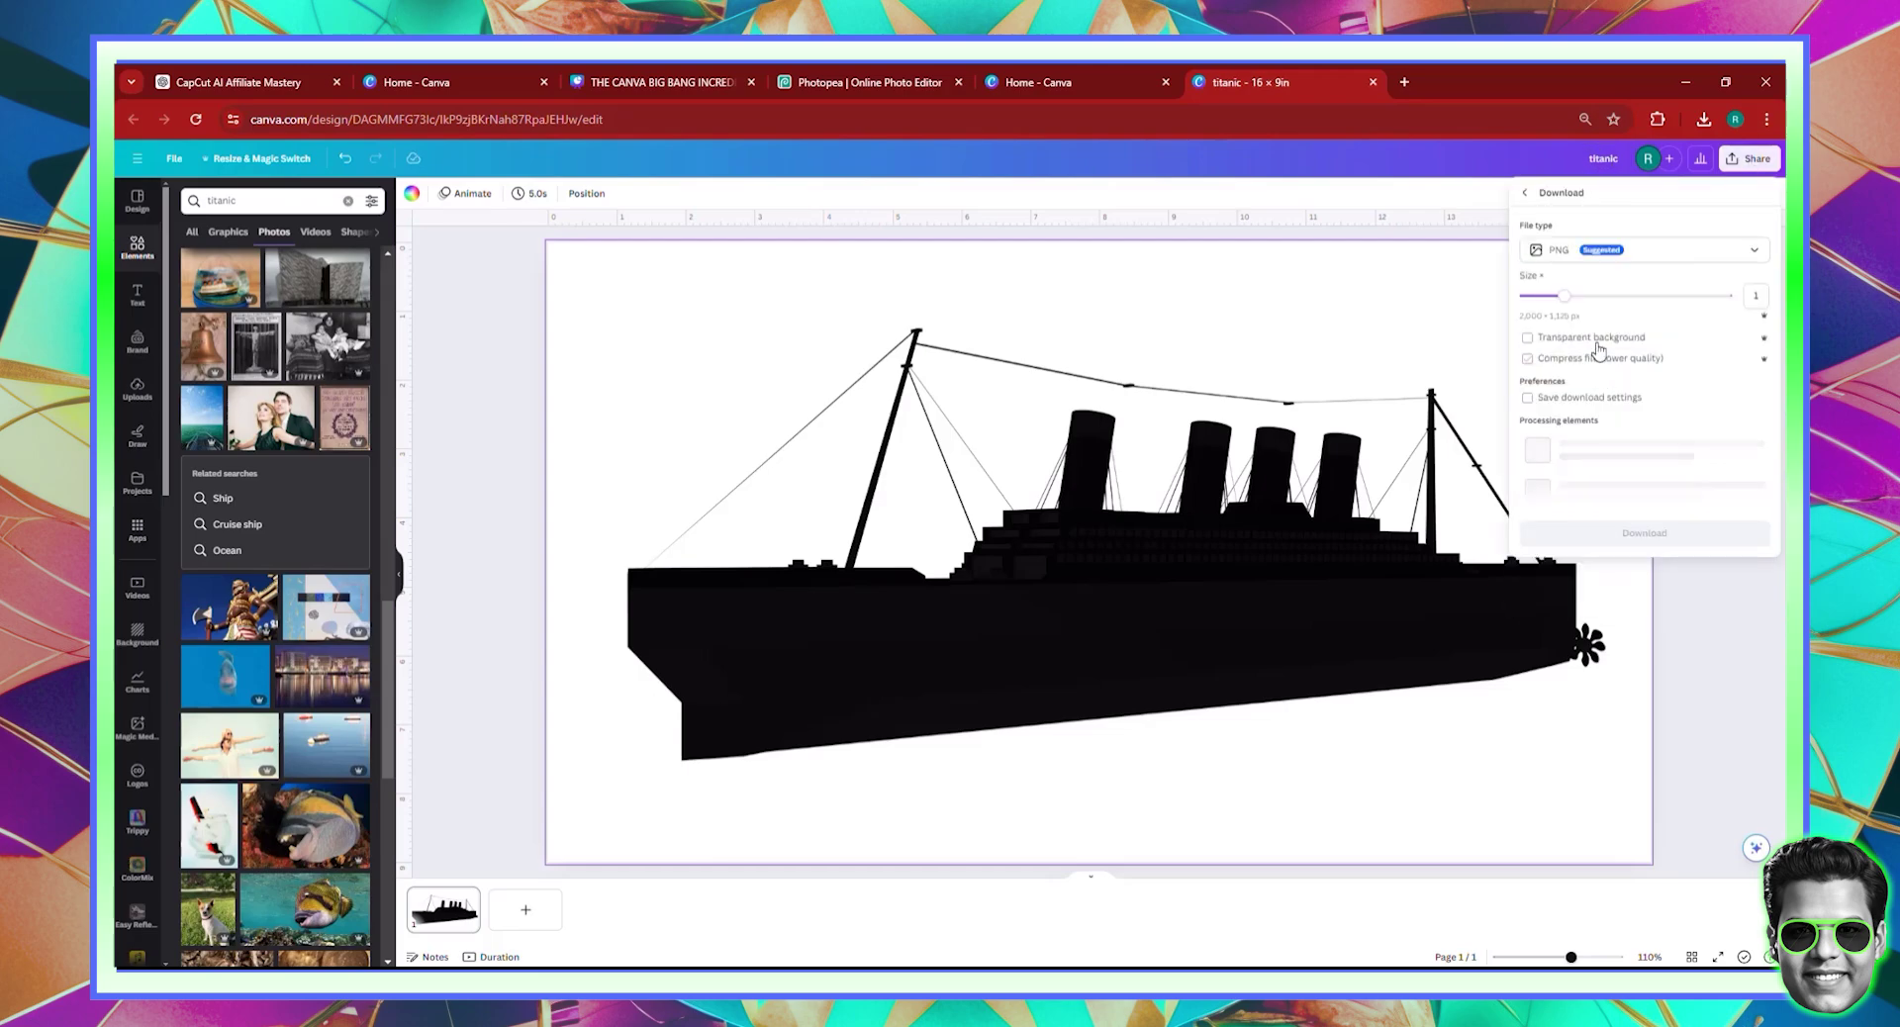
pyautogui.click(1651, 435)
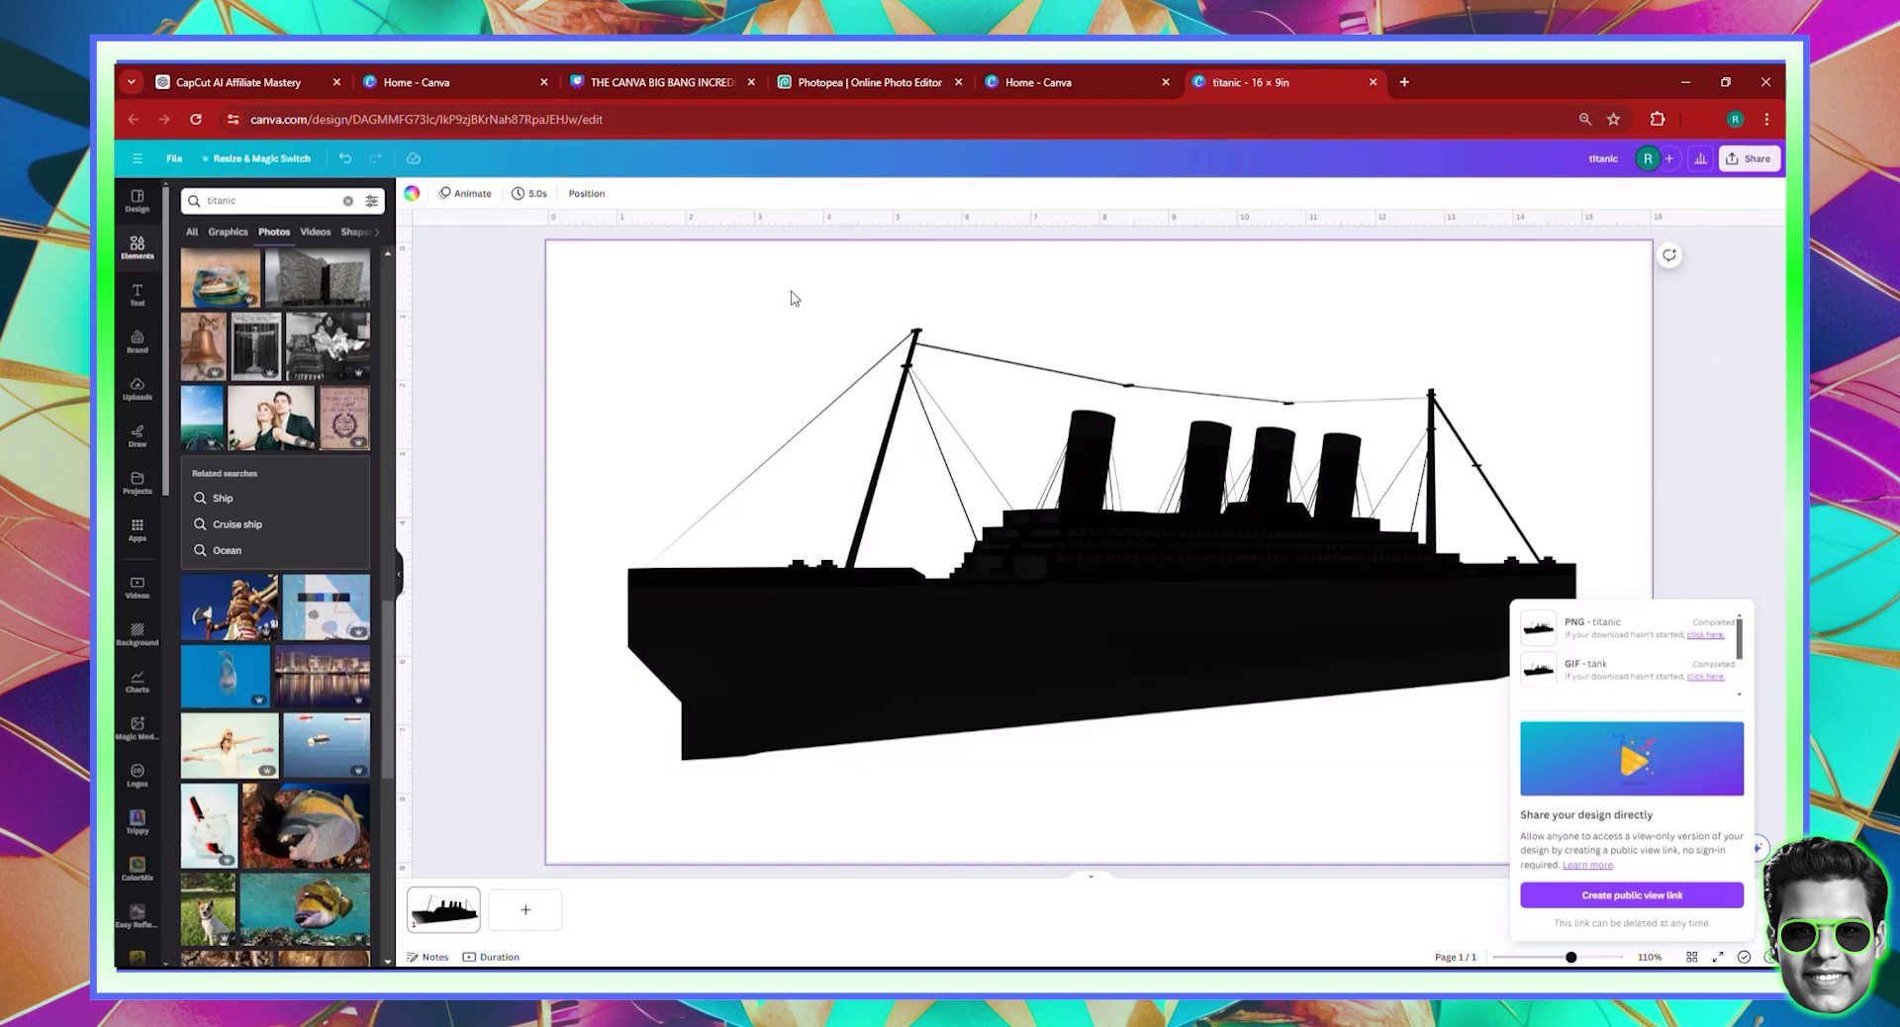
# - Switch to Photopea and open the downloaded titanic PNG
pyautogui.click(871, 82)
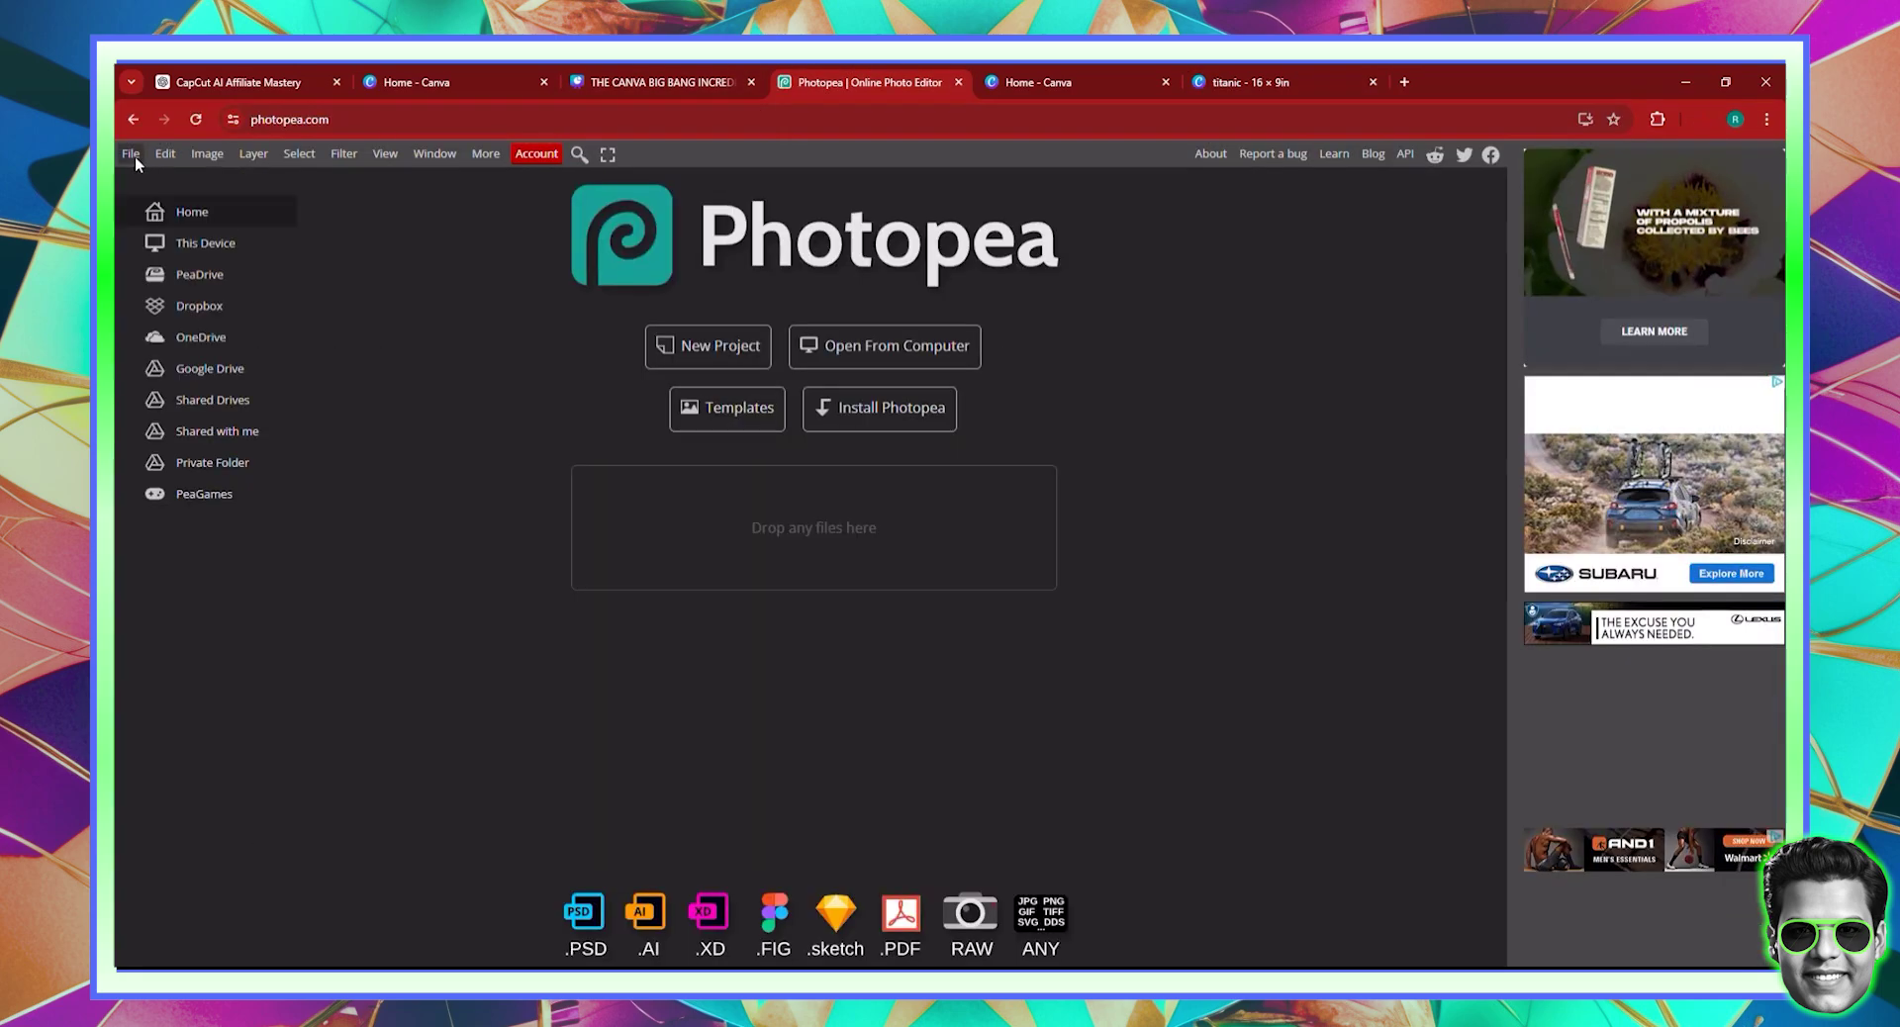
pyautogui.click(133, 156)
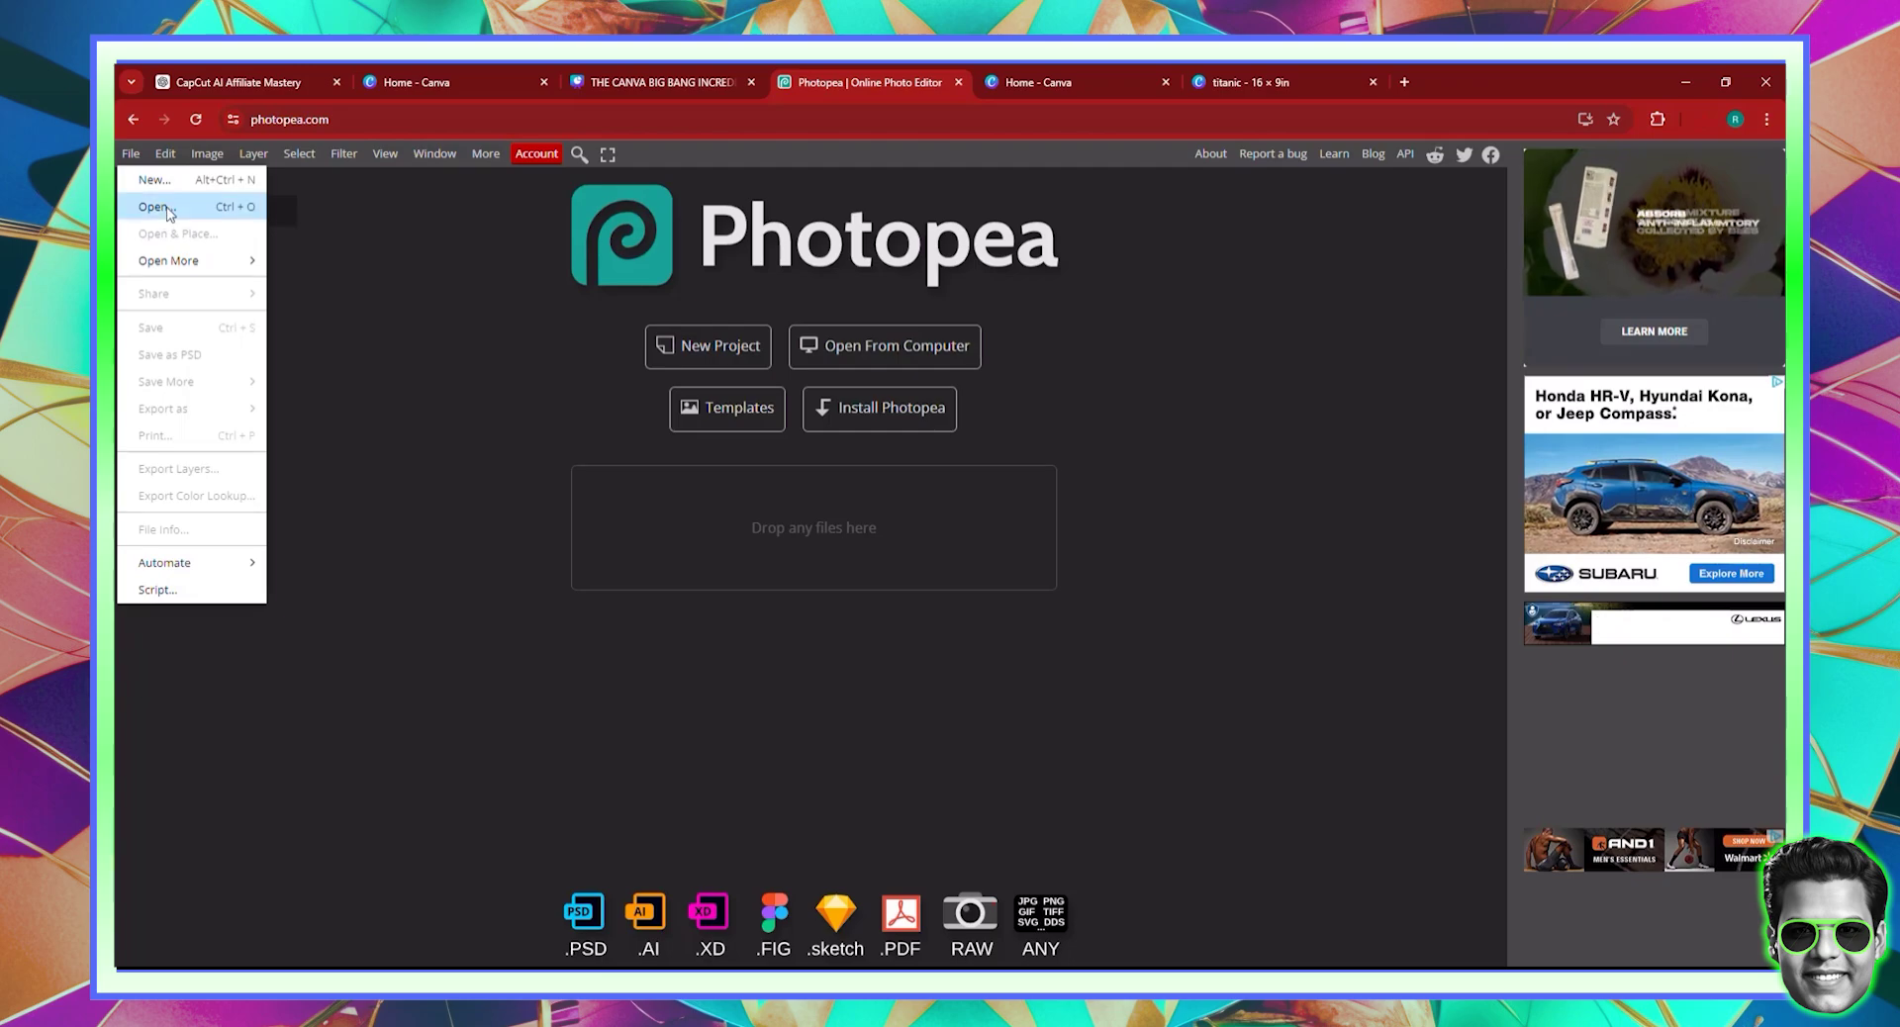
pyautogui.click(155, 207)
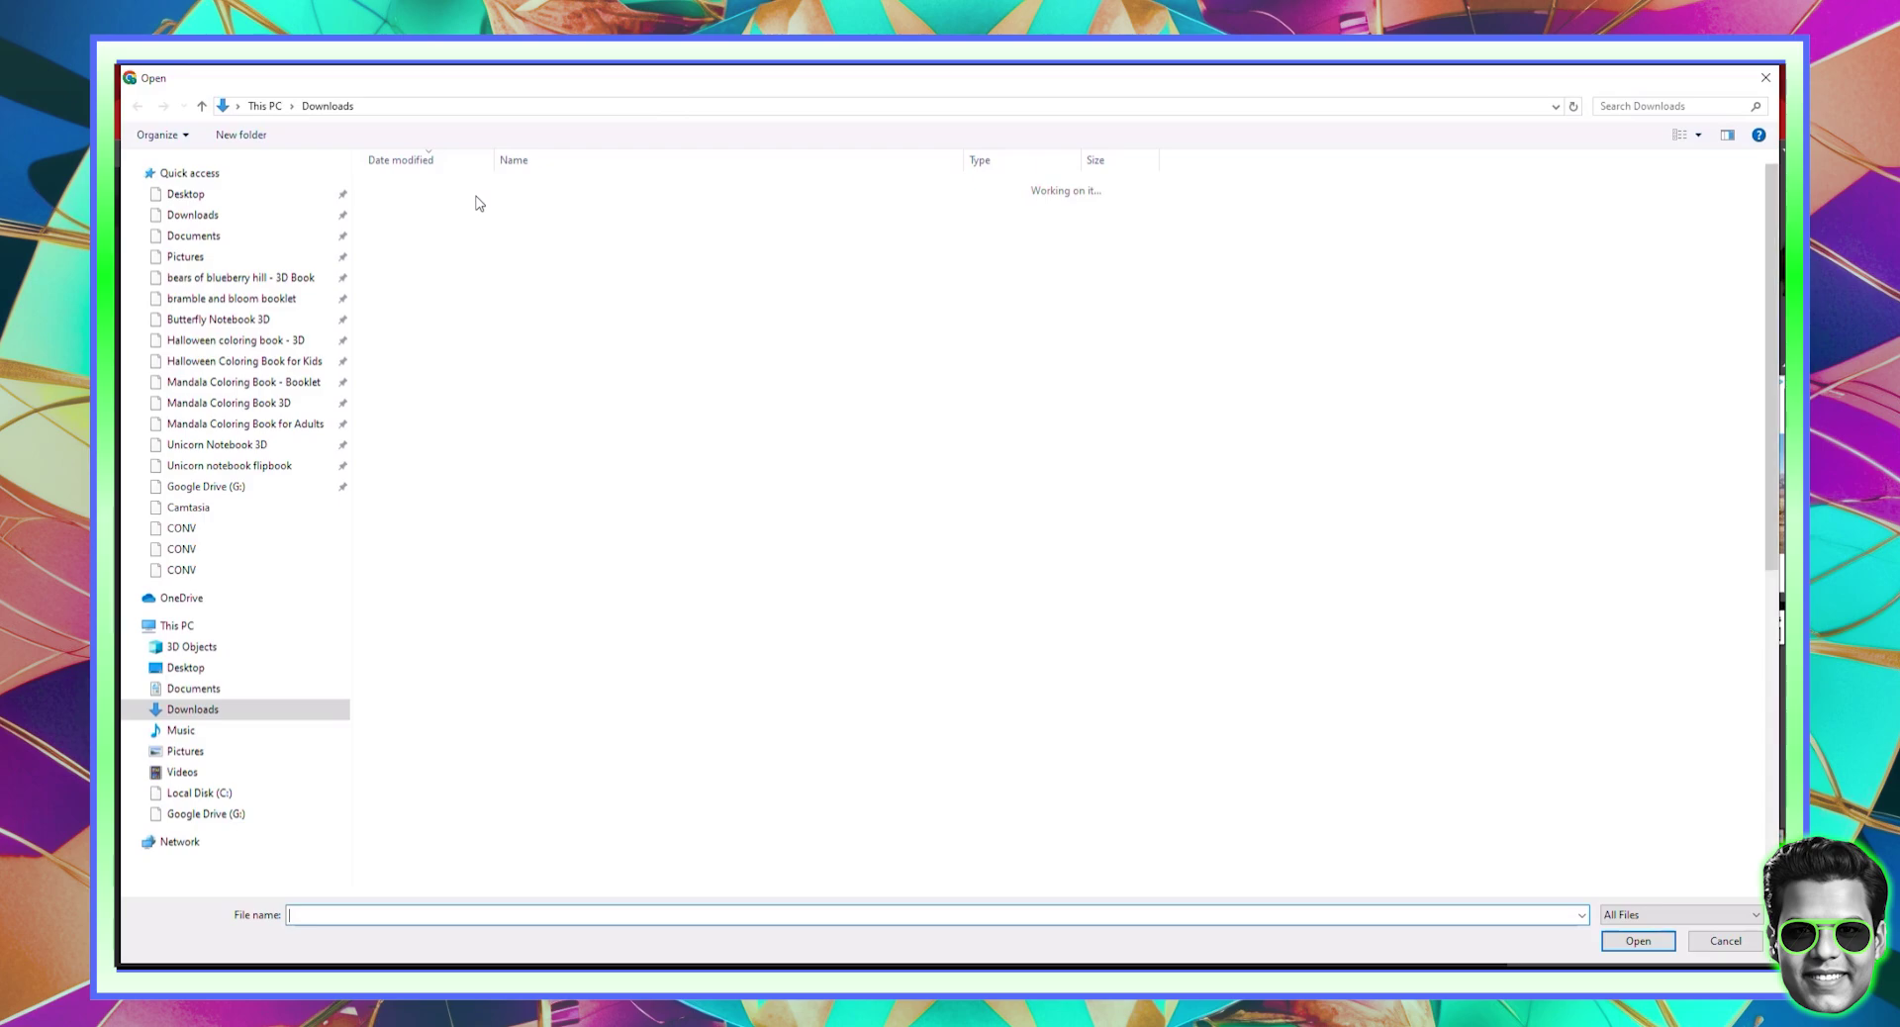
pyautogui.press('Escape')
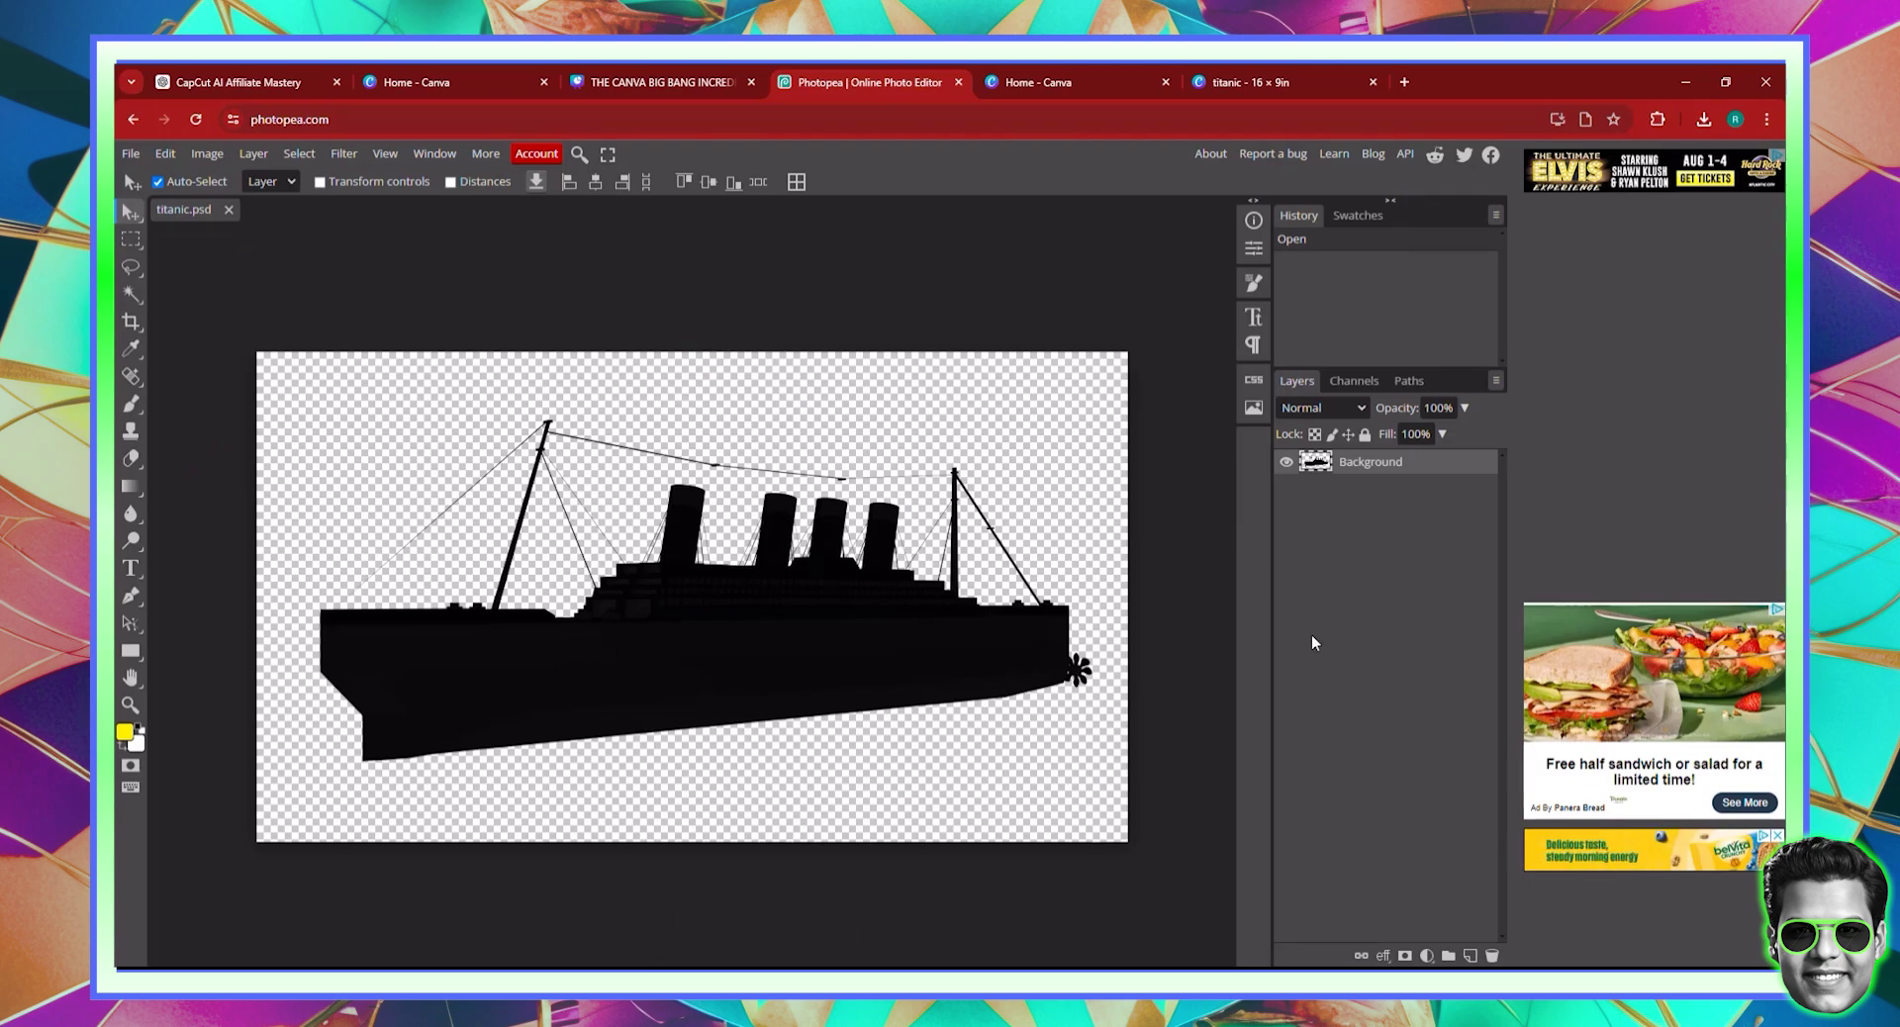
# - Convert the ship layer's pixel selection to a work path and add a vector mask from the current path
pyautogui.keyDown('ctrl'); pyautogui.click(1321, 469); pyautogui.keyUp('ctrl')
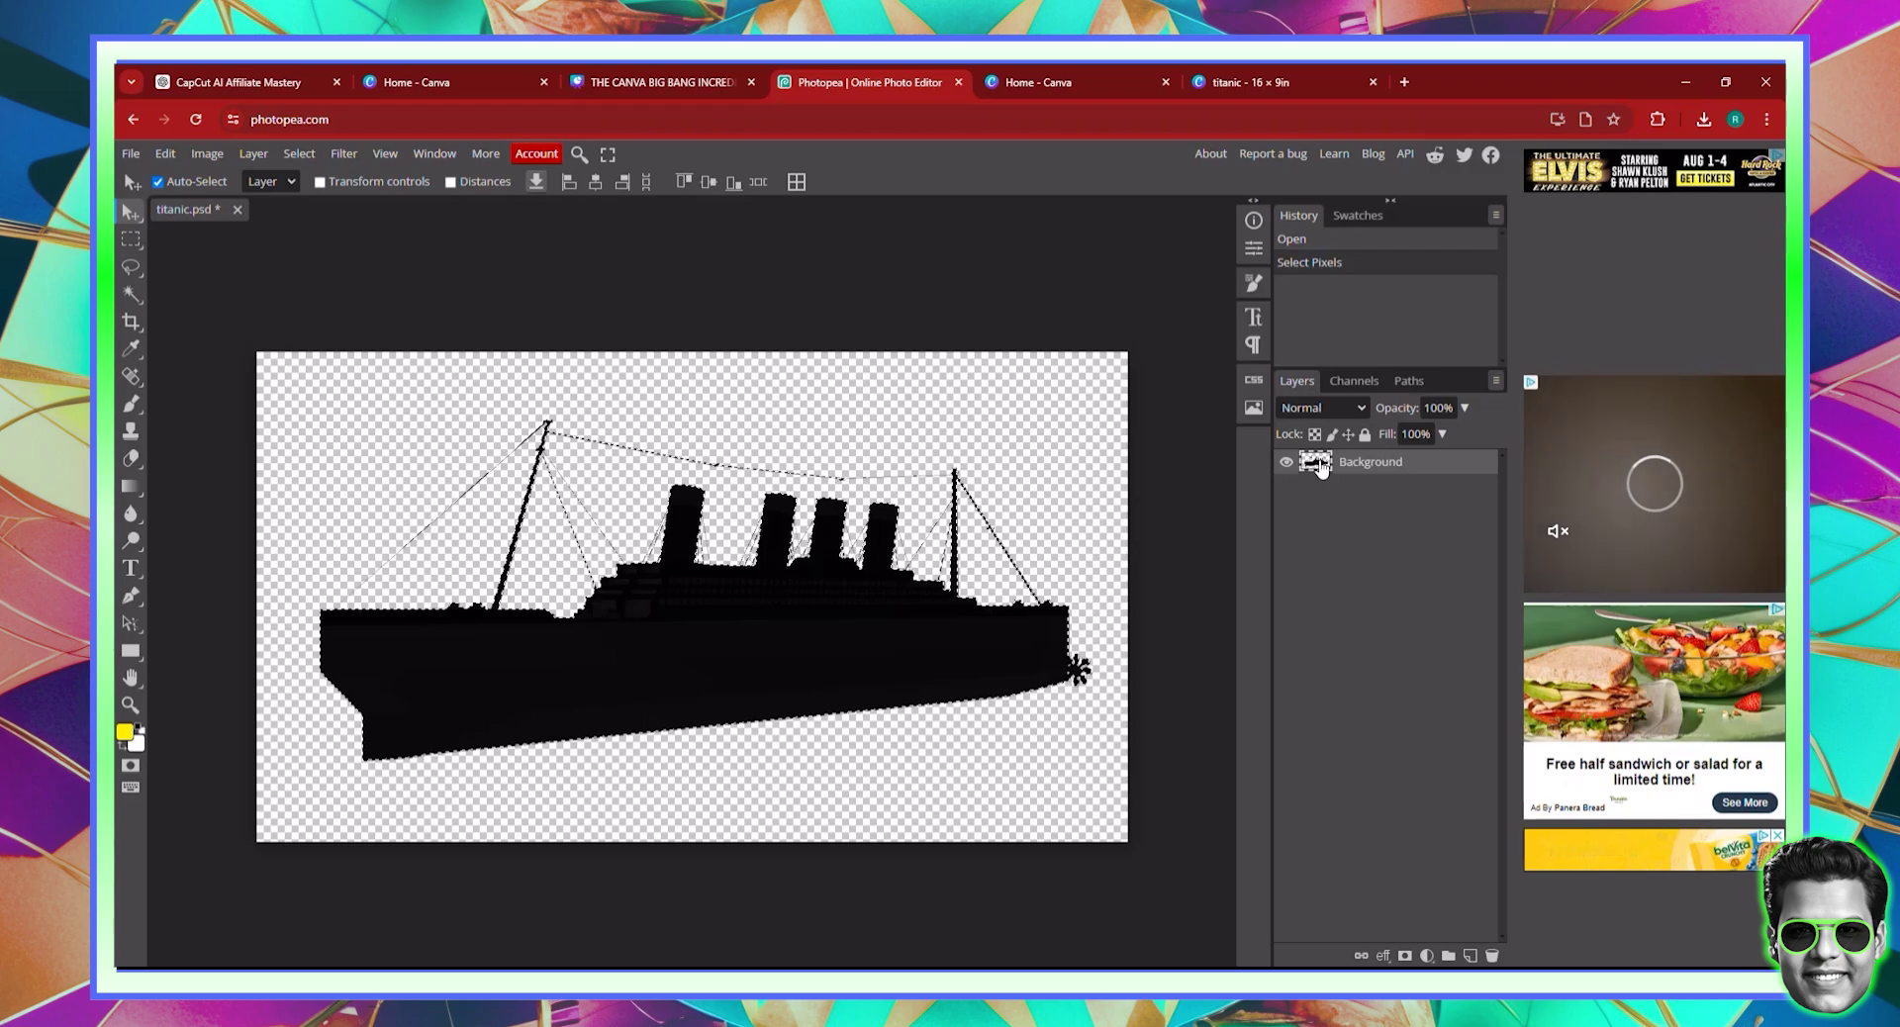
pyautogui.click(1414, 382)
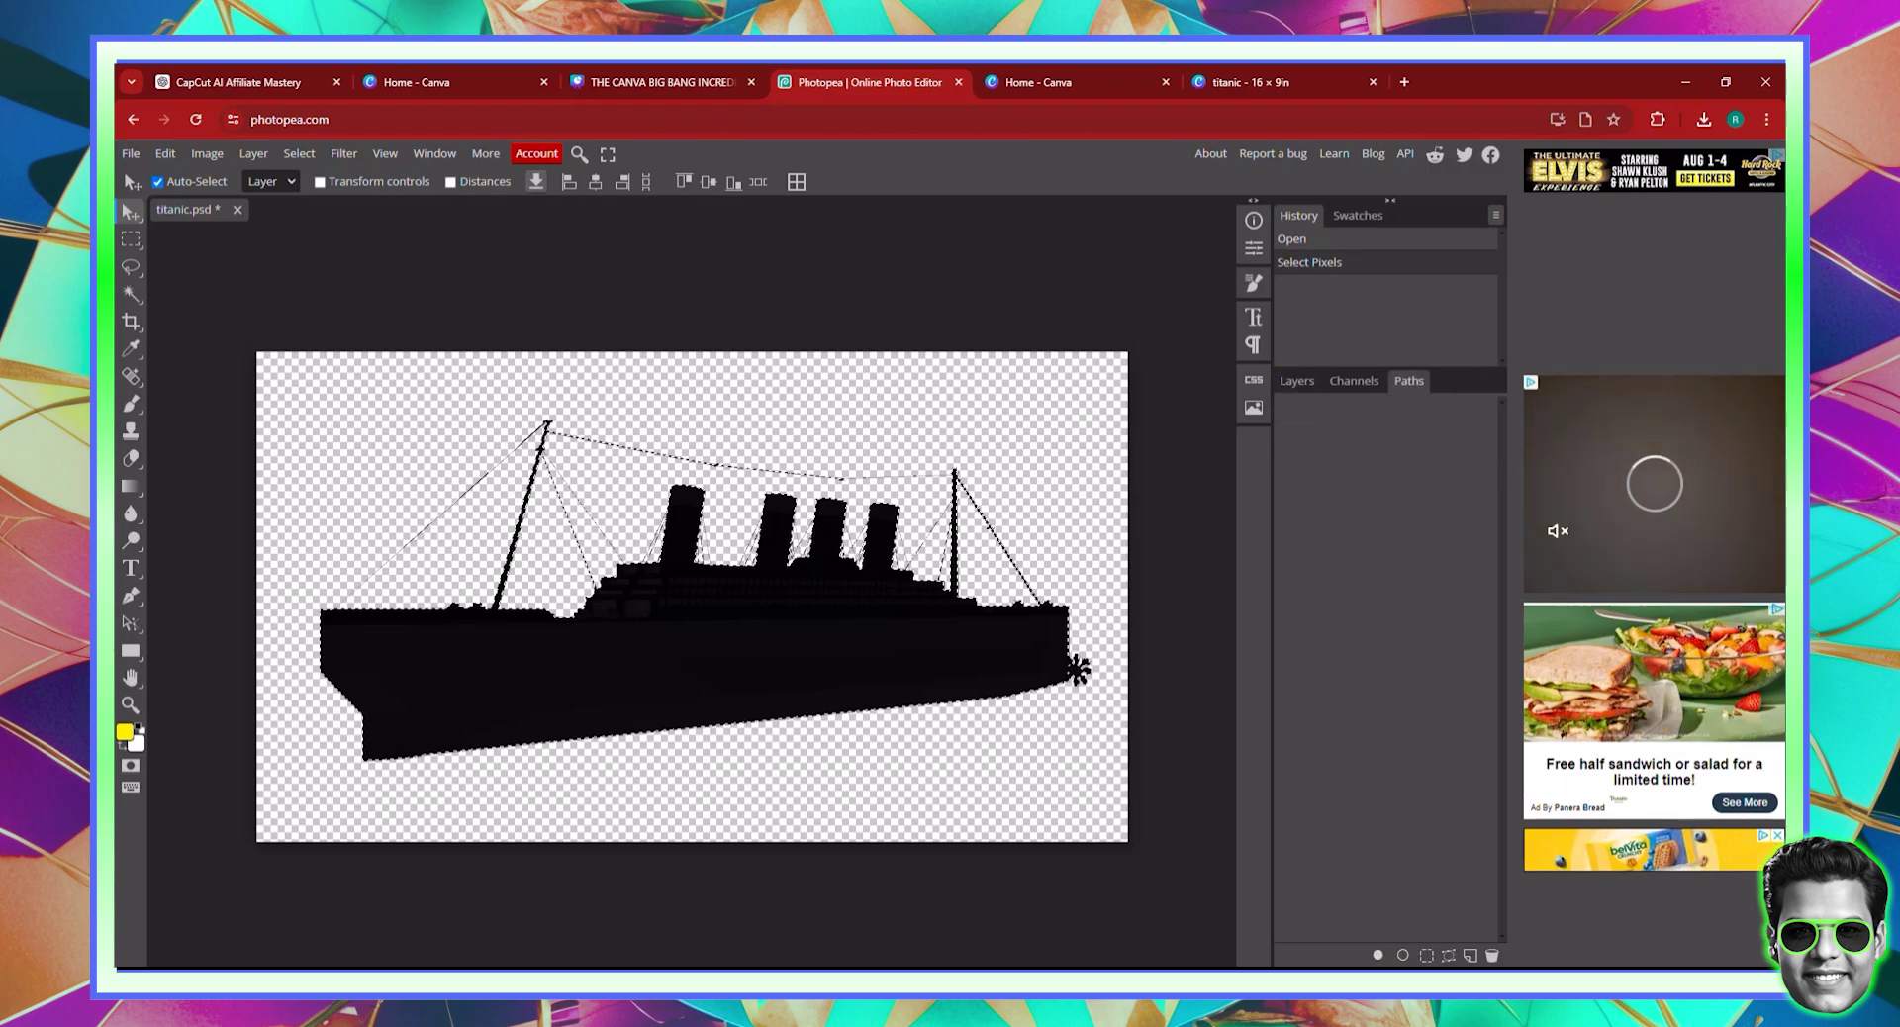
pyautogui.click(1450, 956)
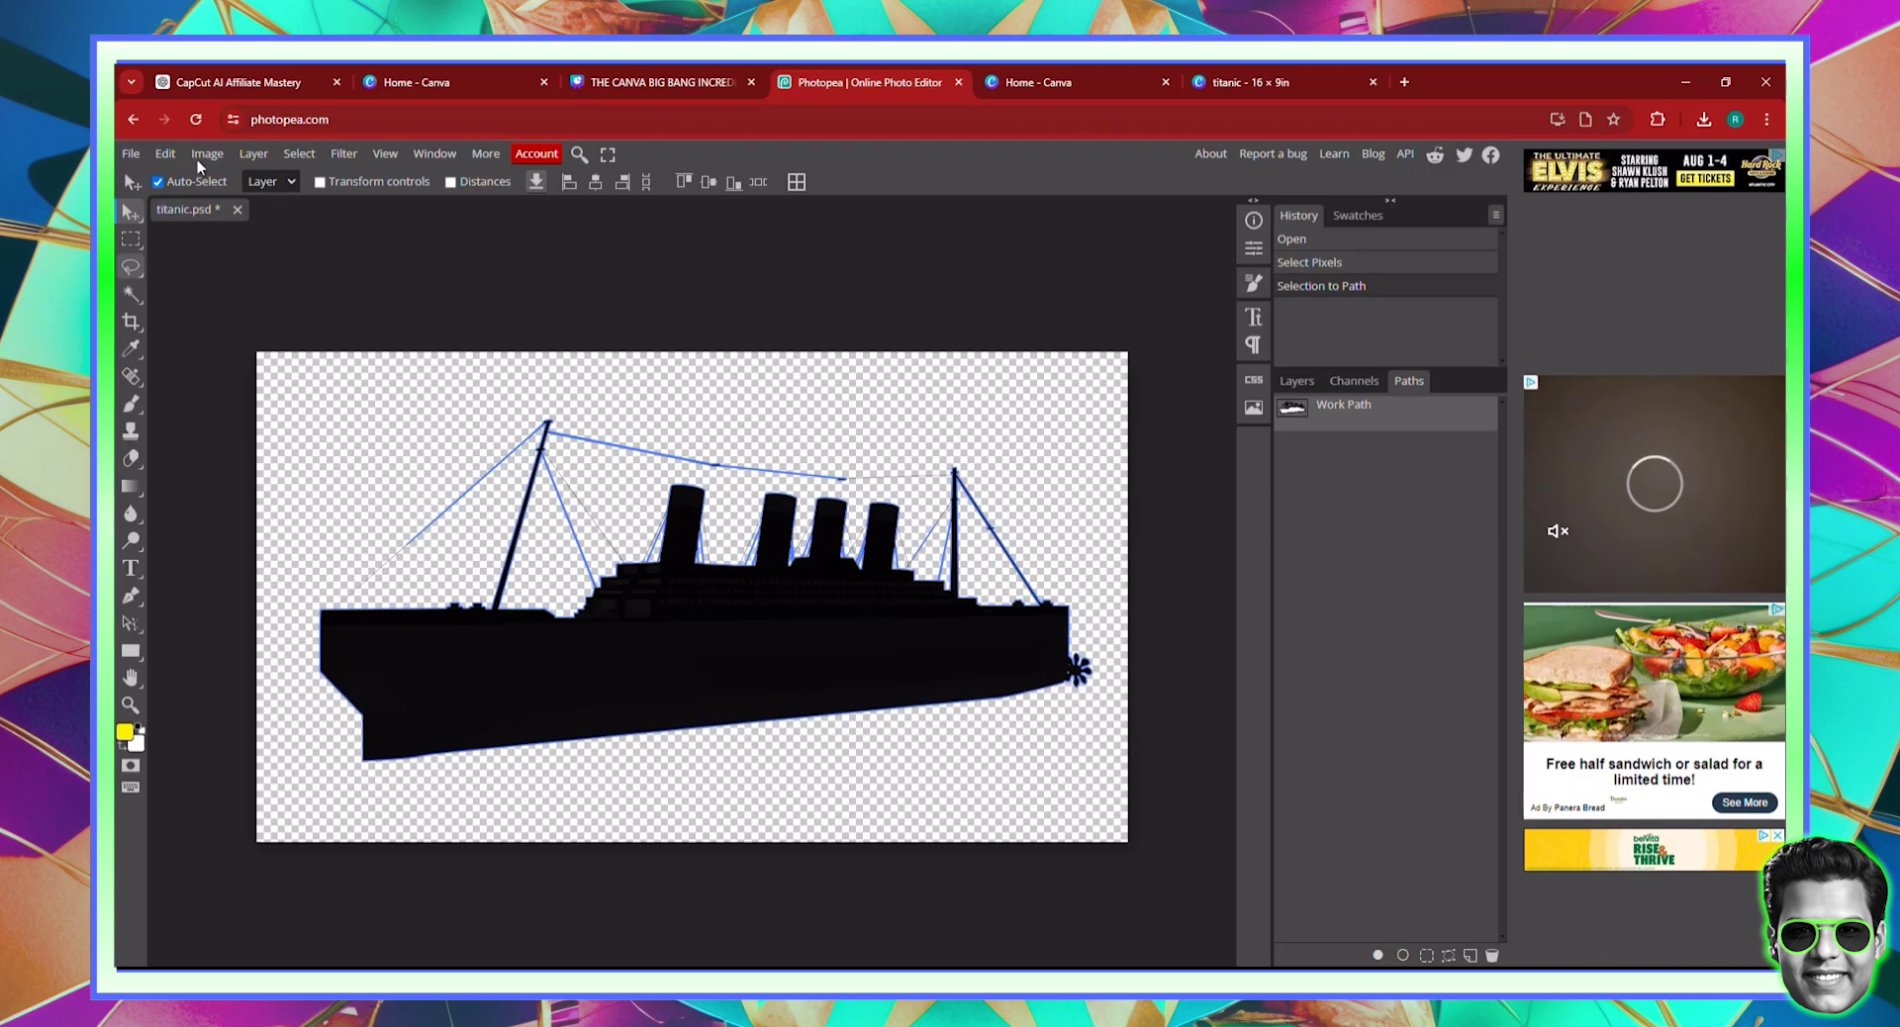
pyautogui.click(253, 155)
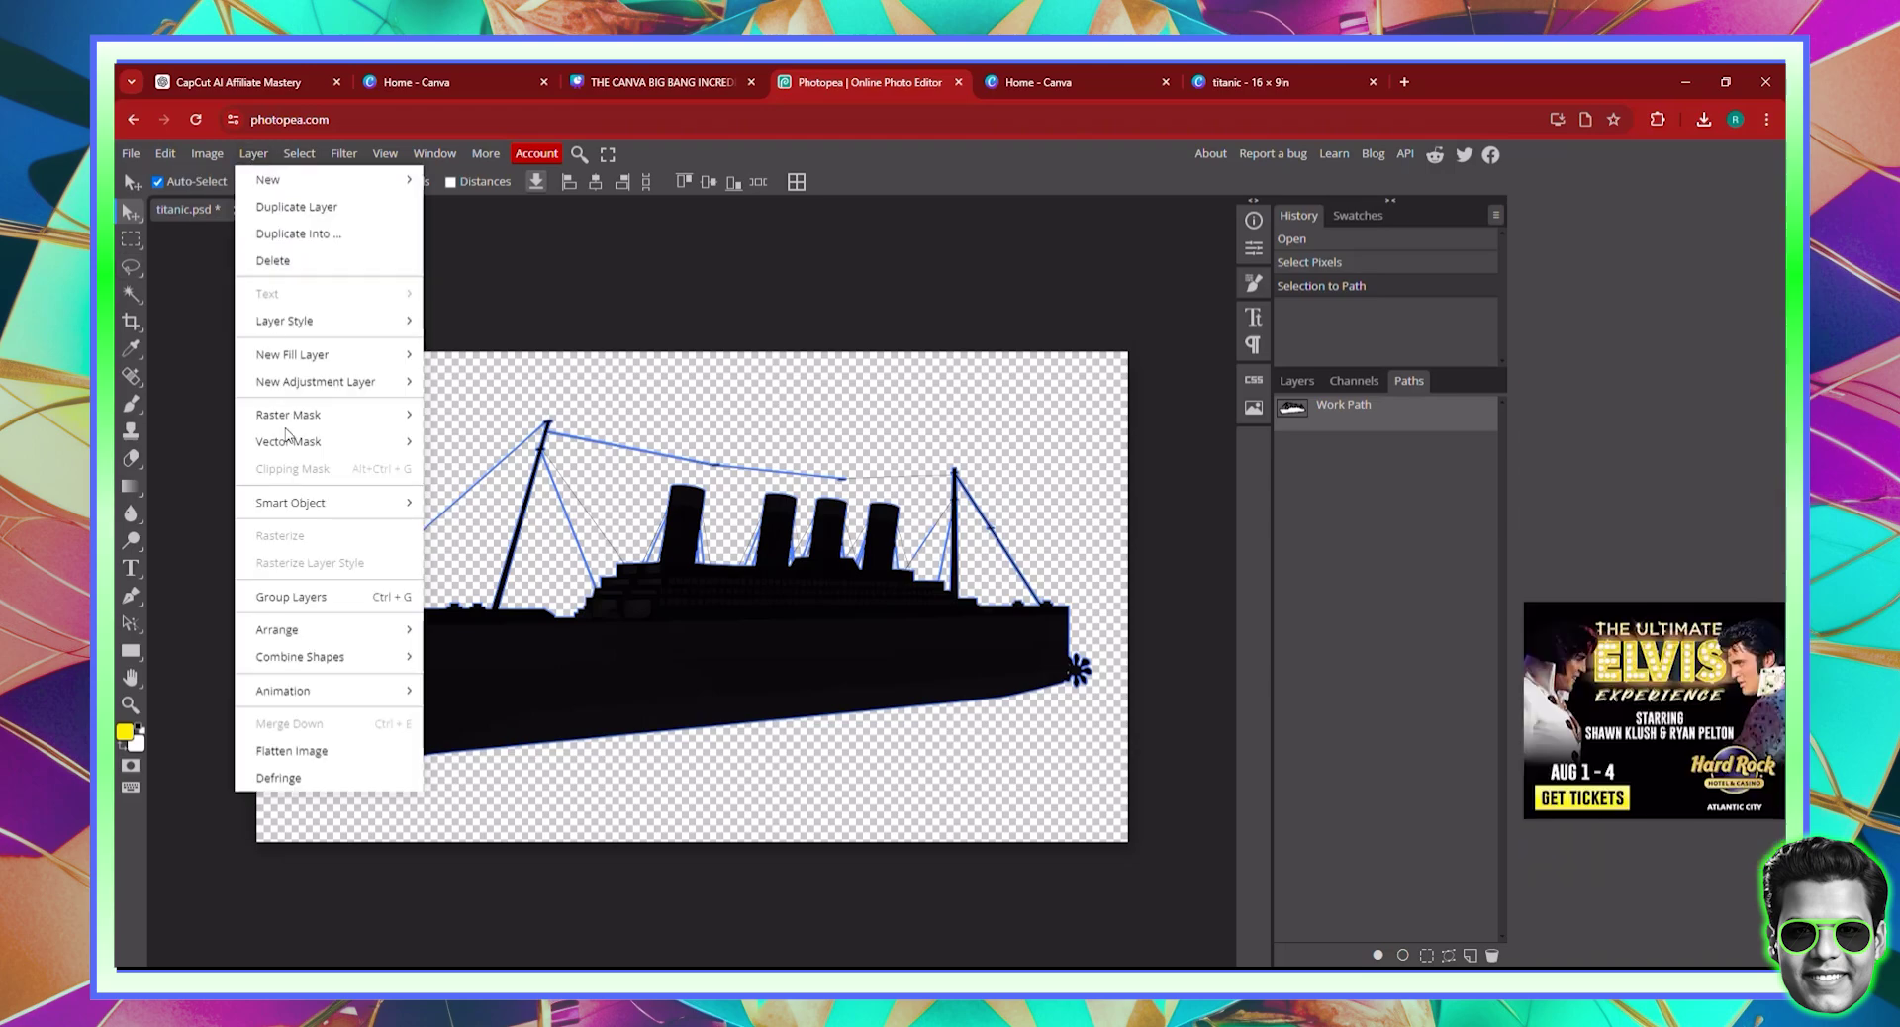
pyautogui.moveTo(327, 442)
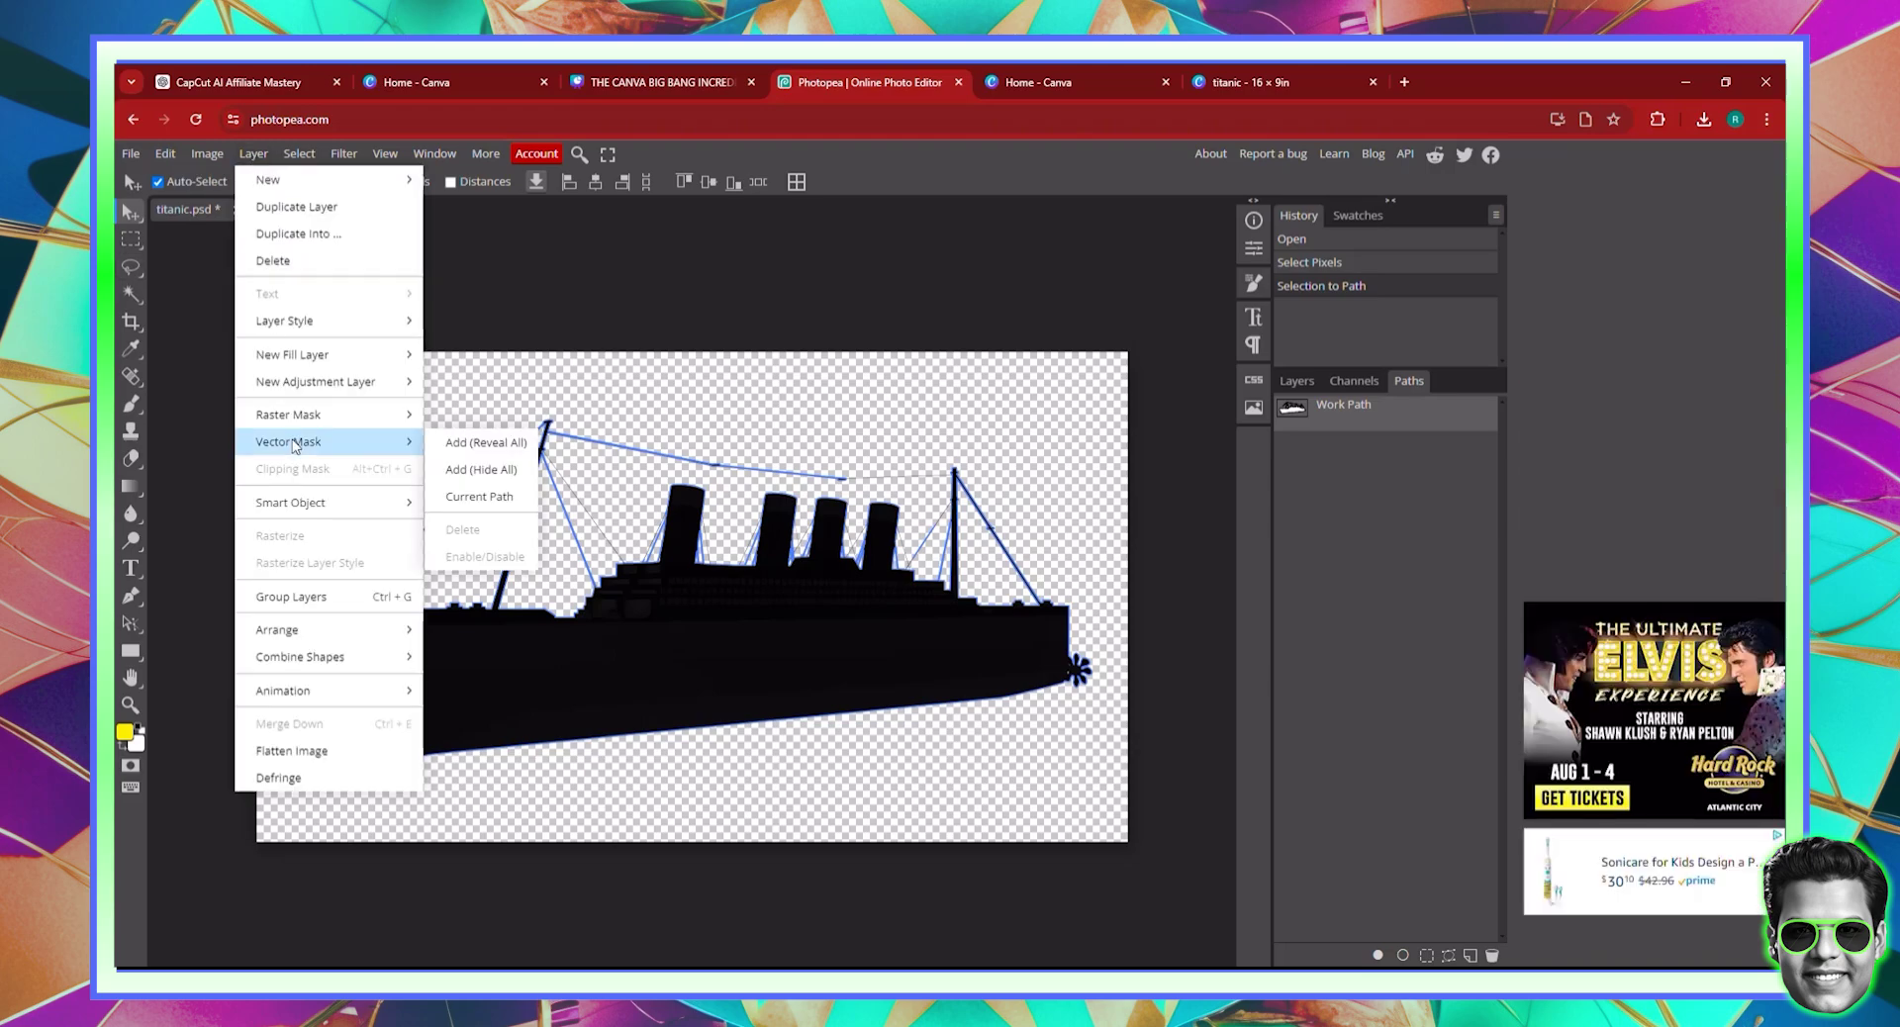
pyautogui.click(490, 495)
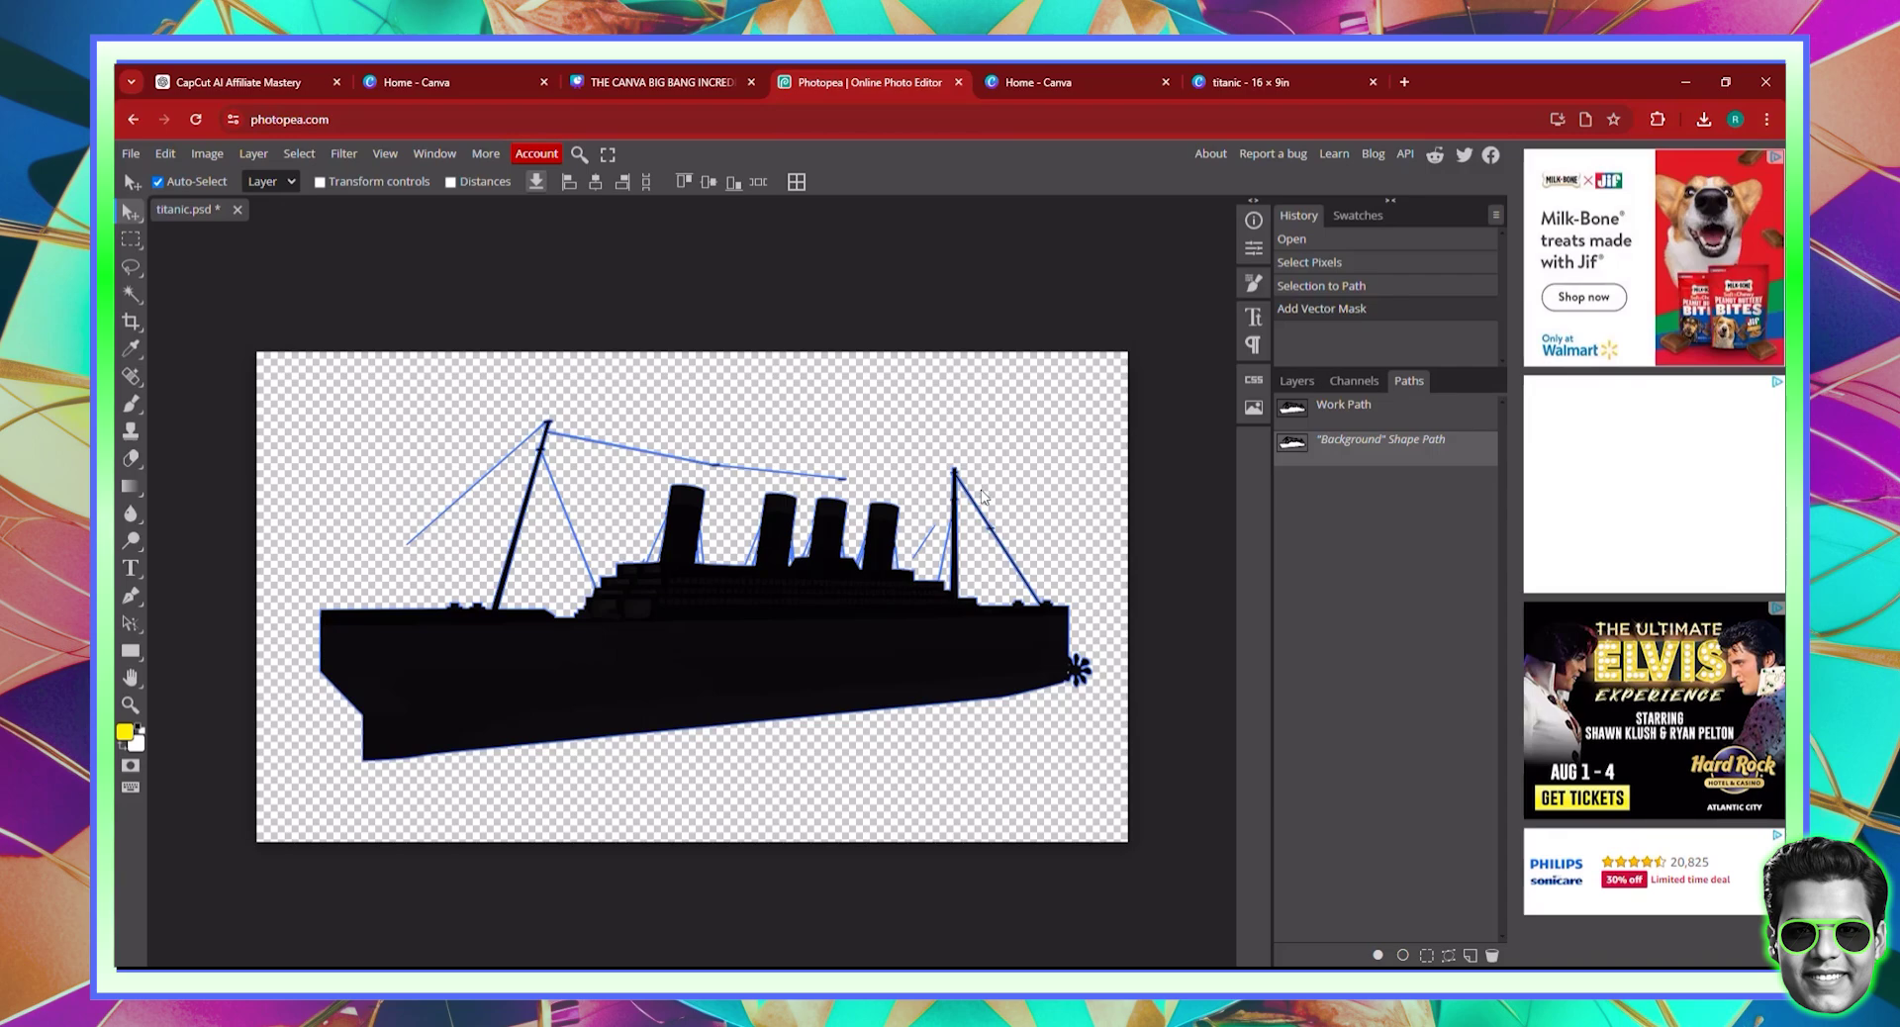
# - Export the vector-masked ship as a PDF named titanic
pyautogui.click(131, 156)
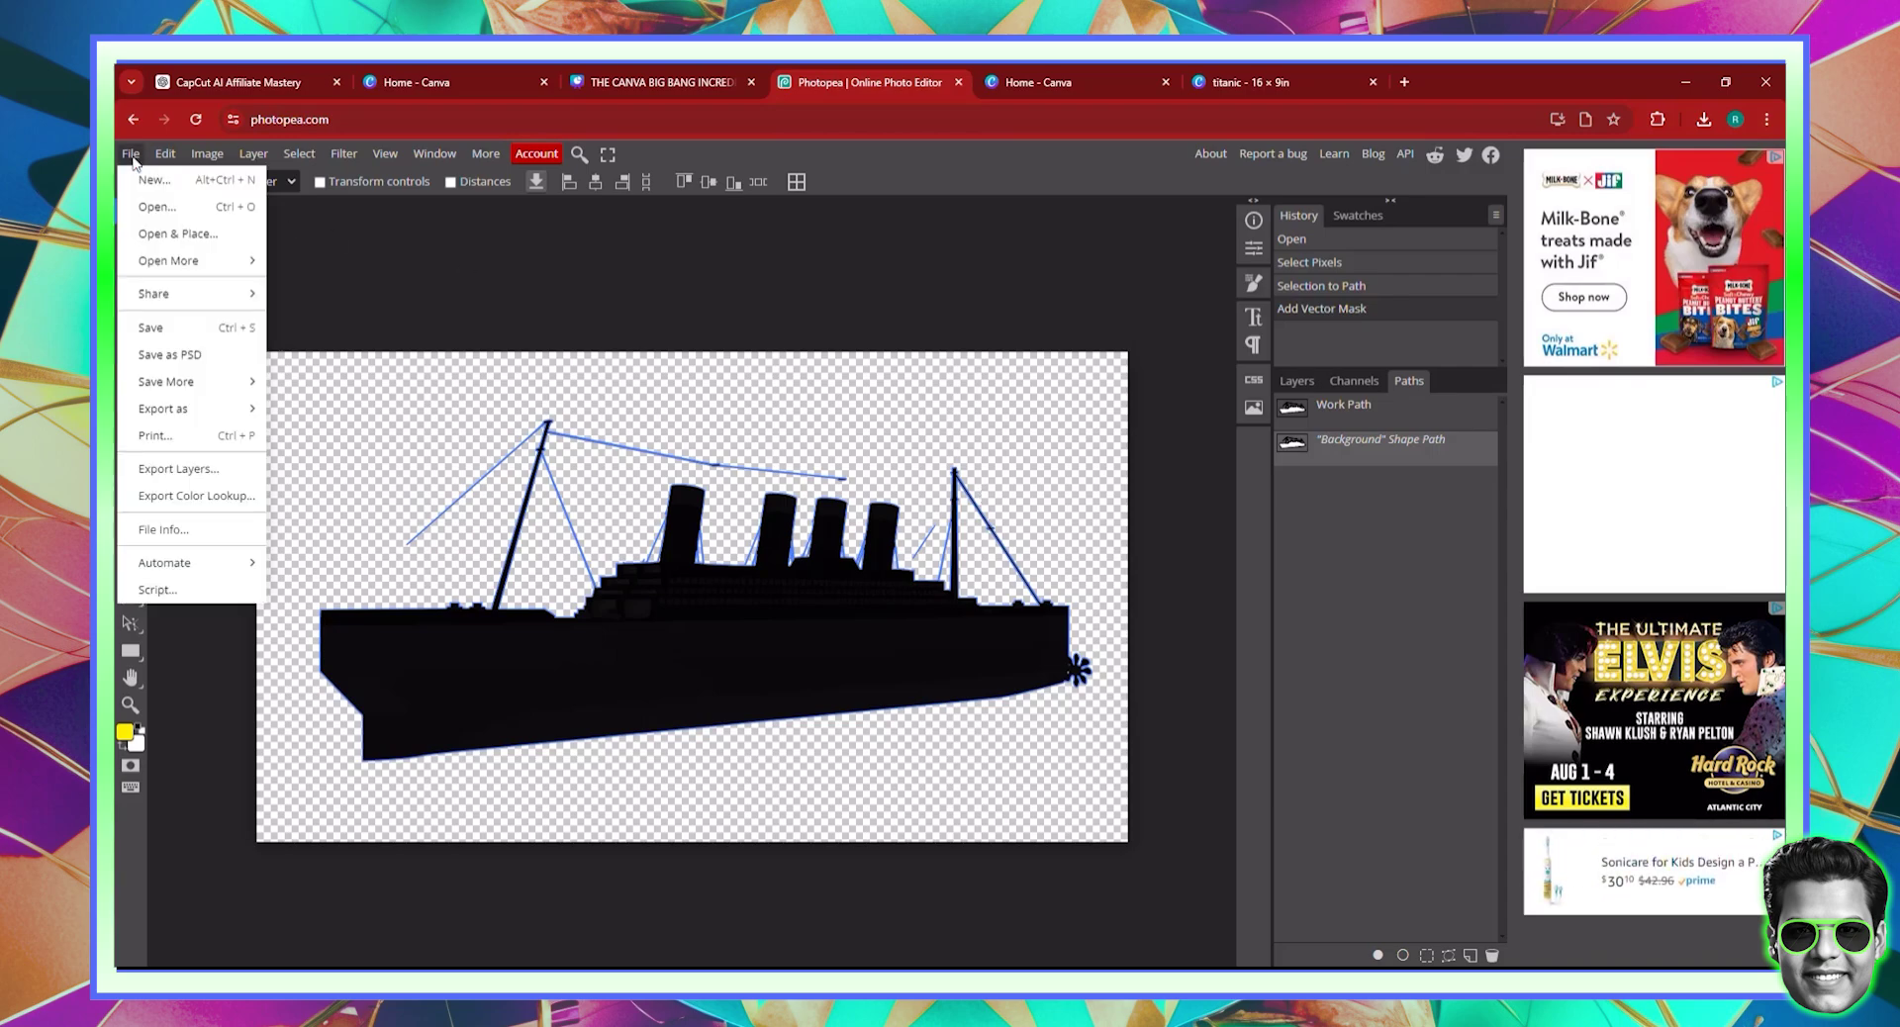
pyautogui.moveTo(203, 411)
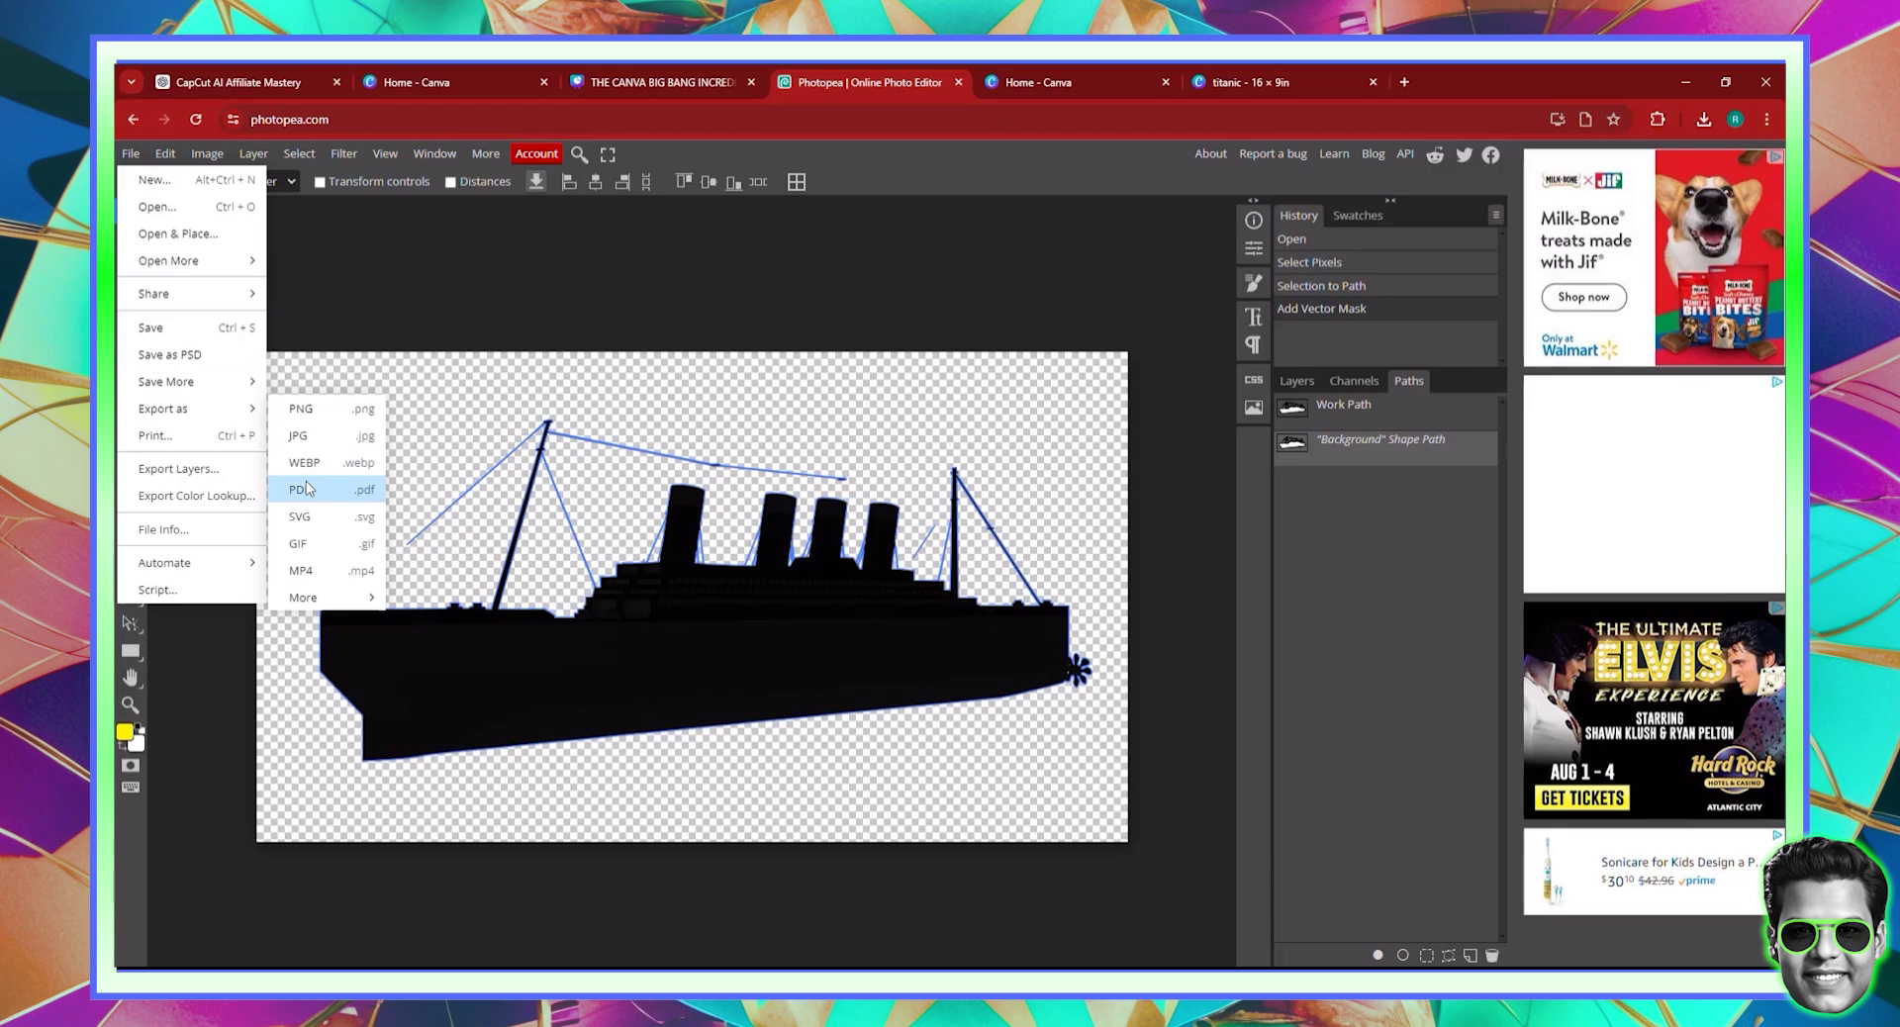
pyautogui.click(362, 490)
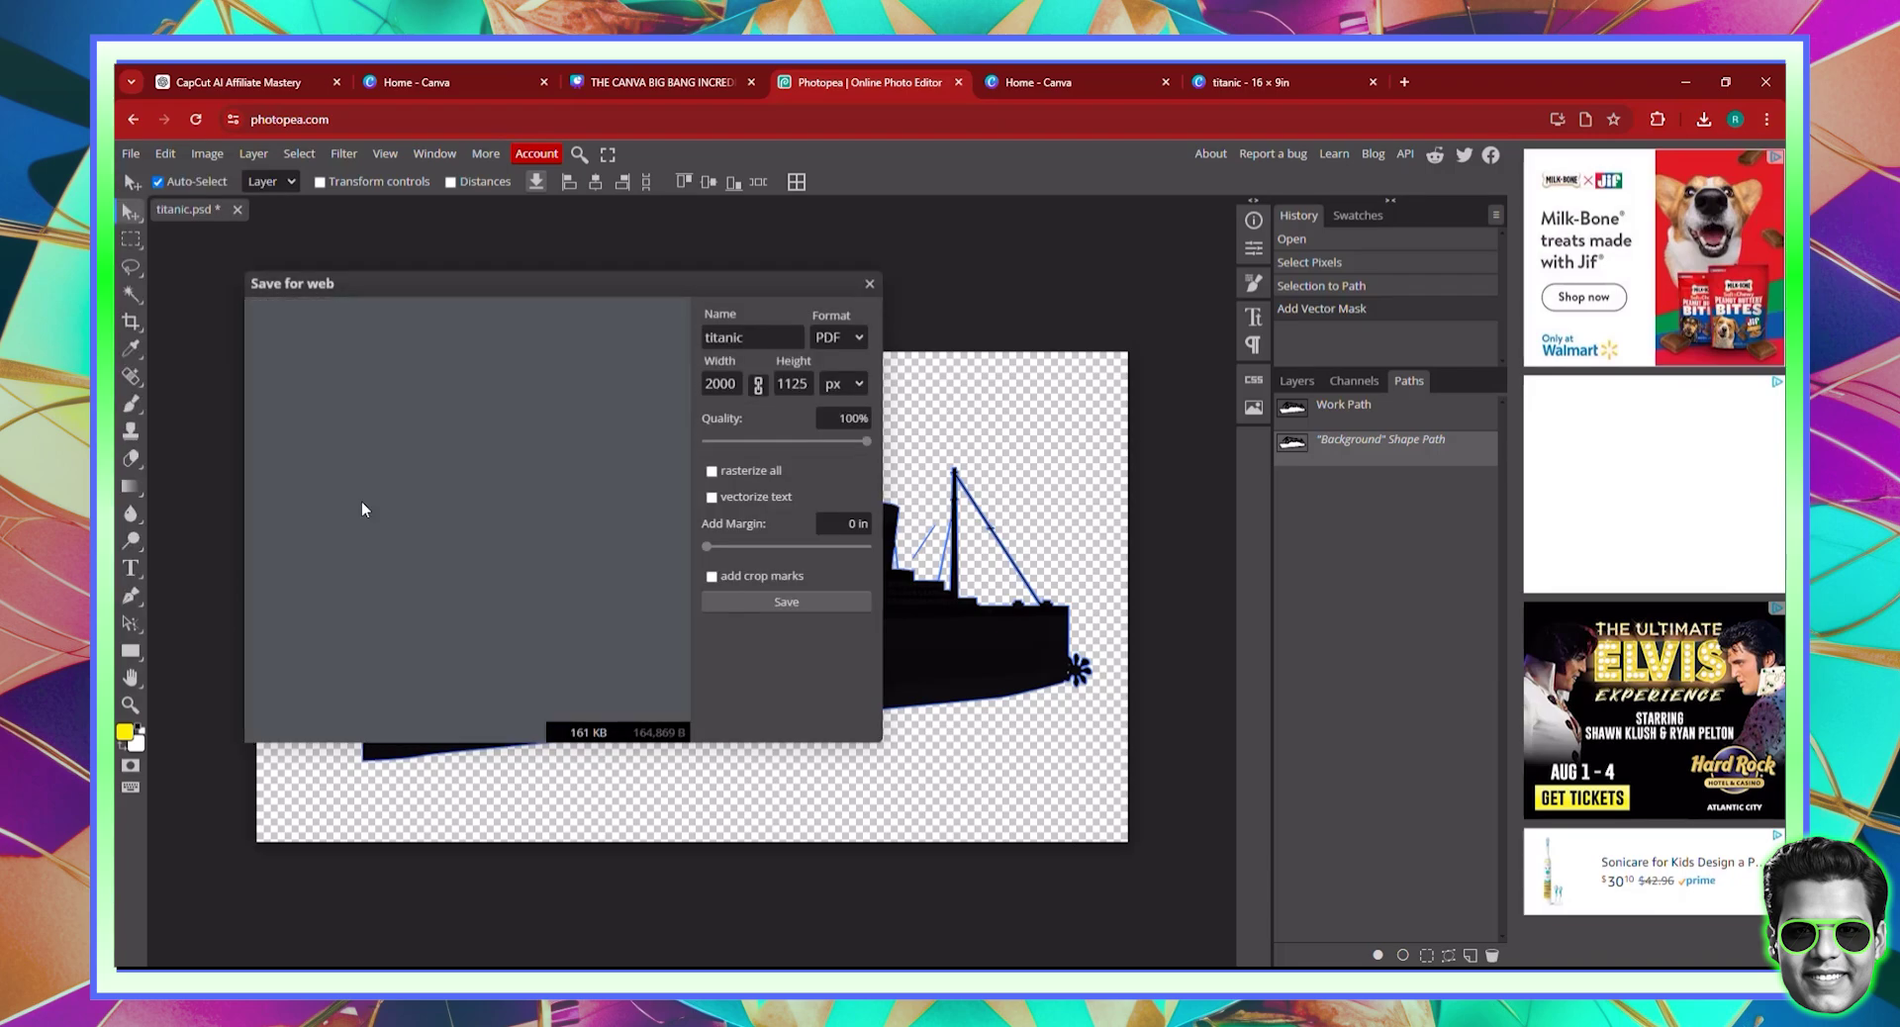
pyautogui.click(786, 601)
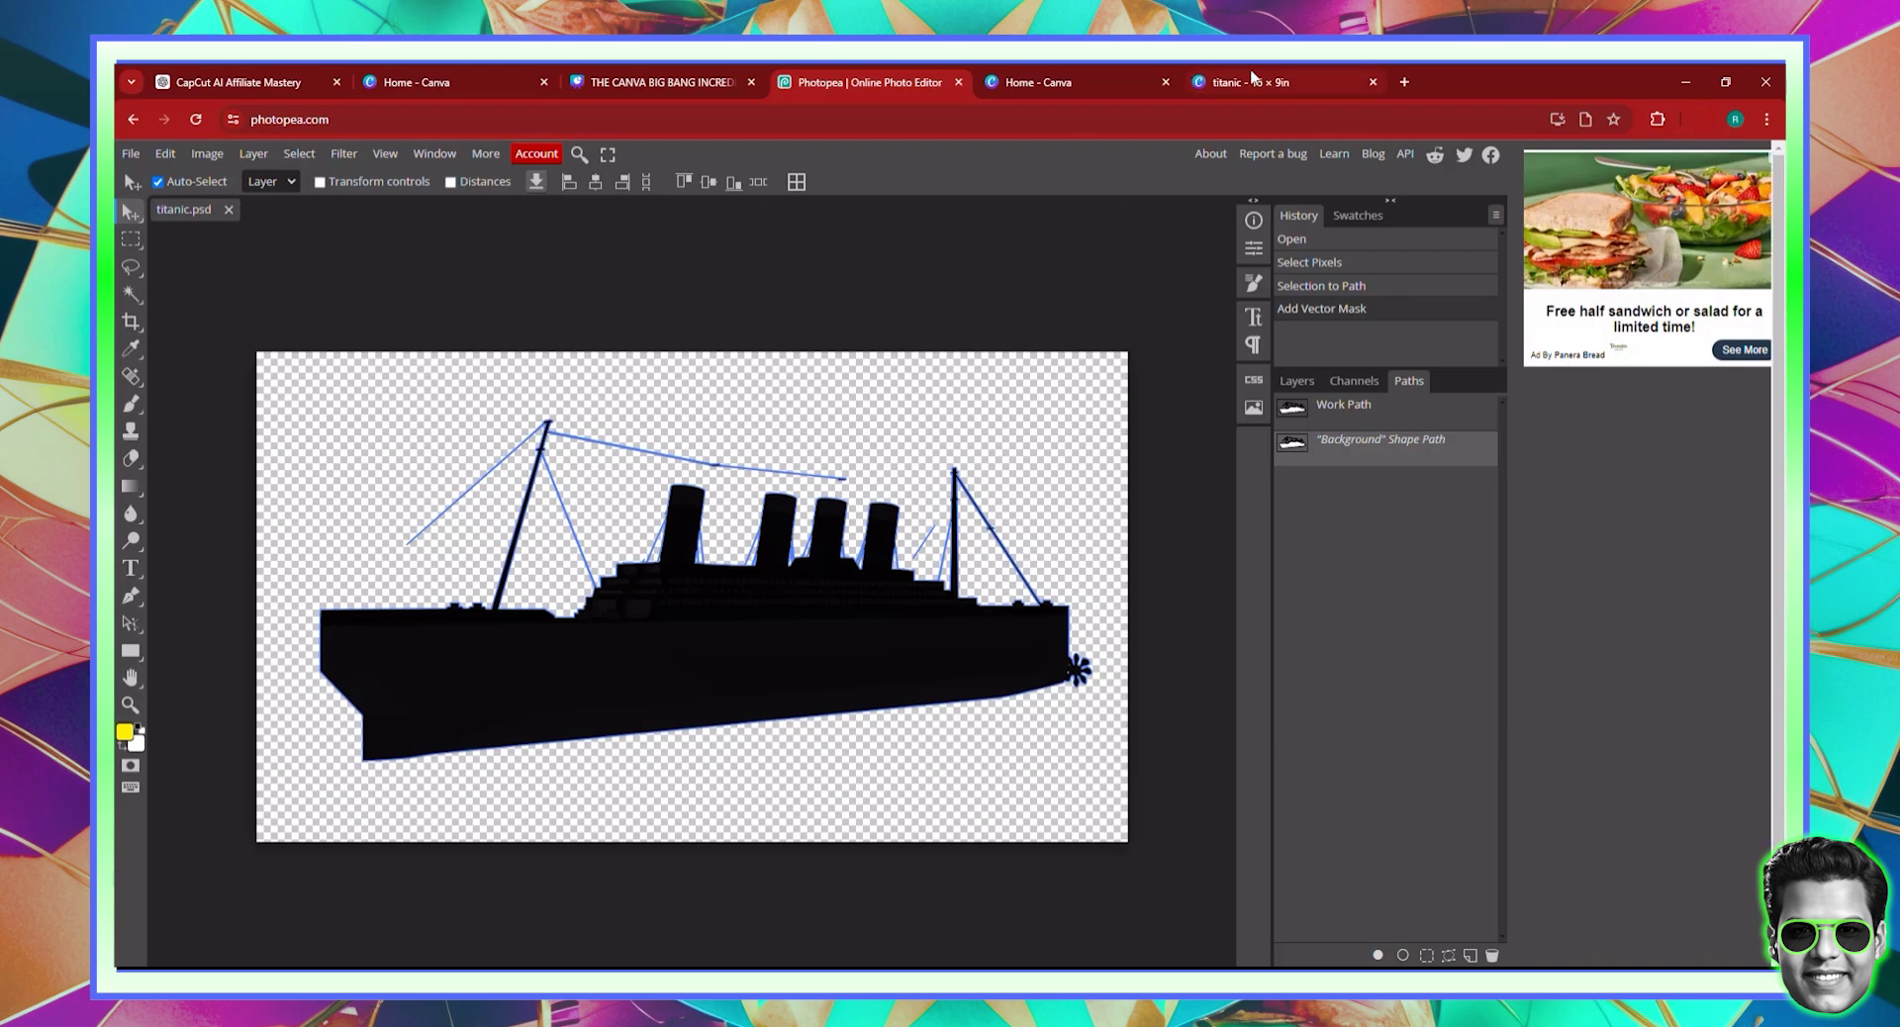
# - Return to the titanic design in Canva, delete the ship silhouette from the page and upload the downloaded titanic.pdf to the projects
pyautogui.click(1190, 85)
pyautogui.click(1075, 652)
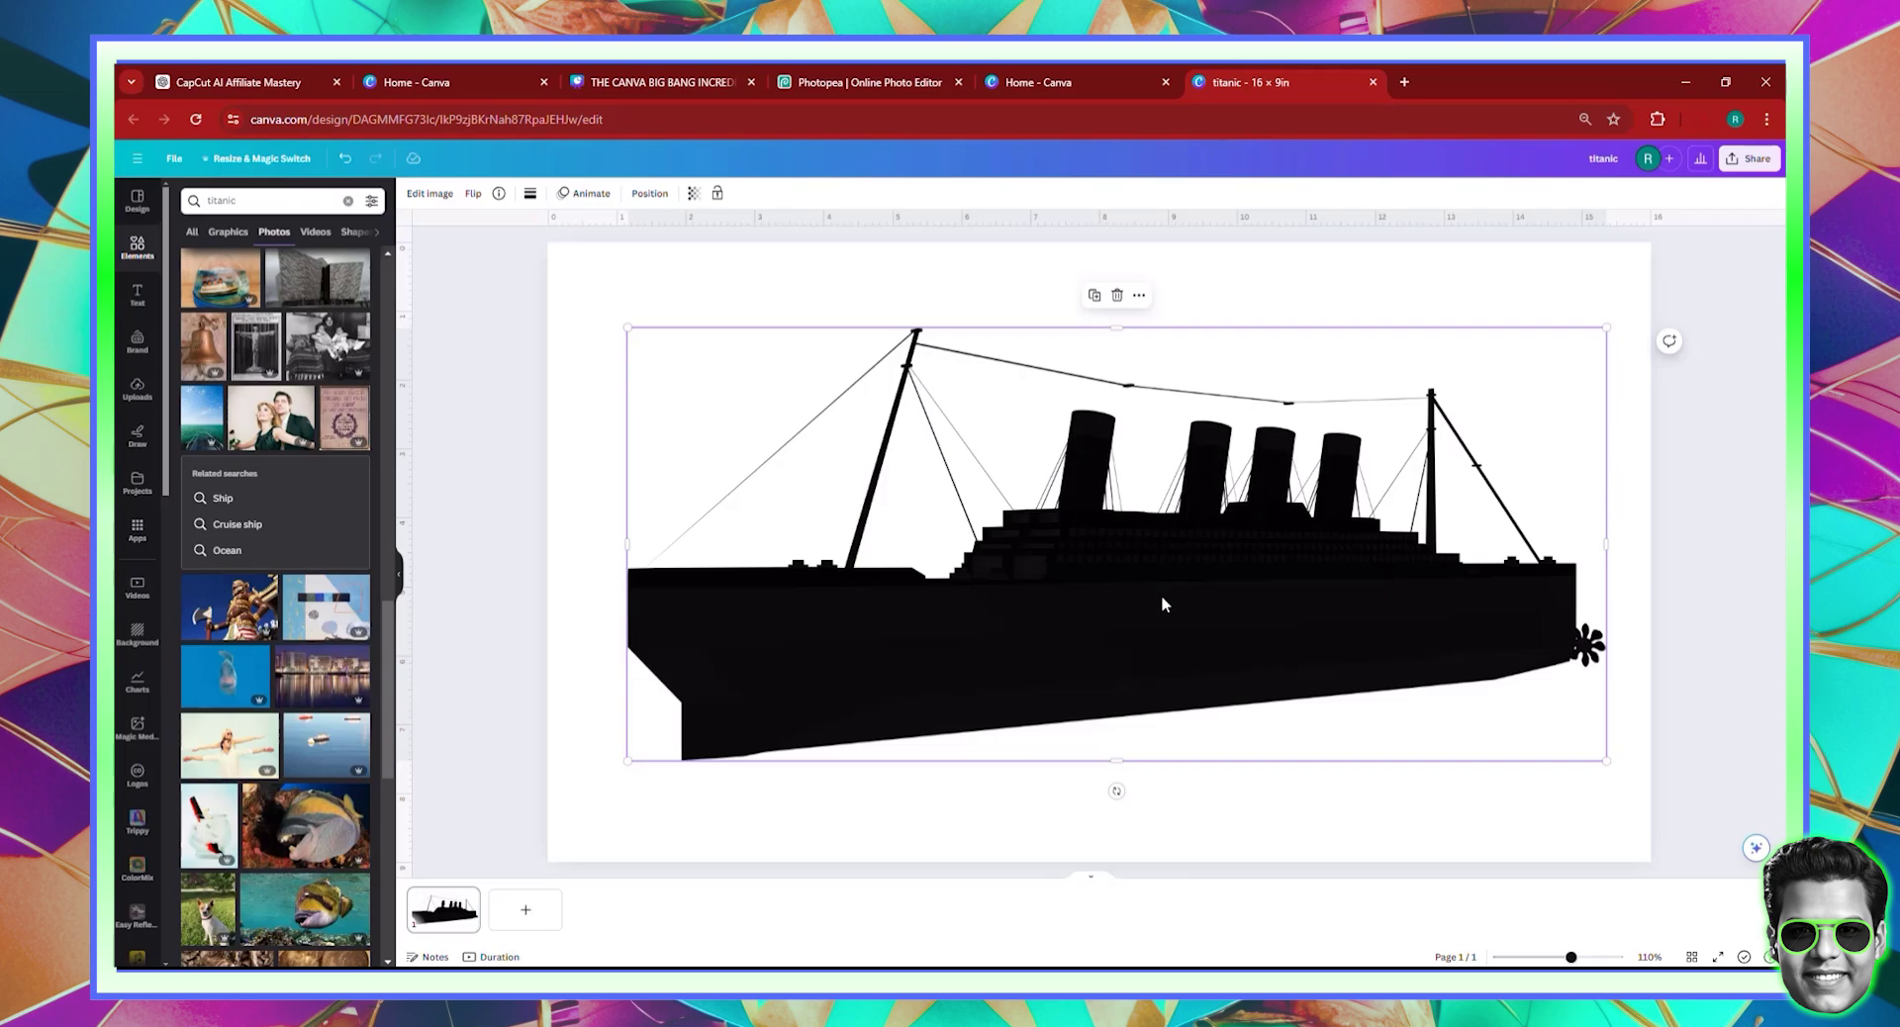
pyautogui.press('Delete')
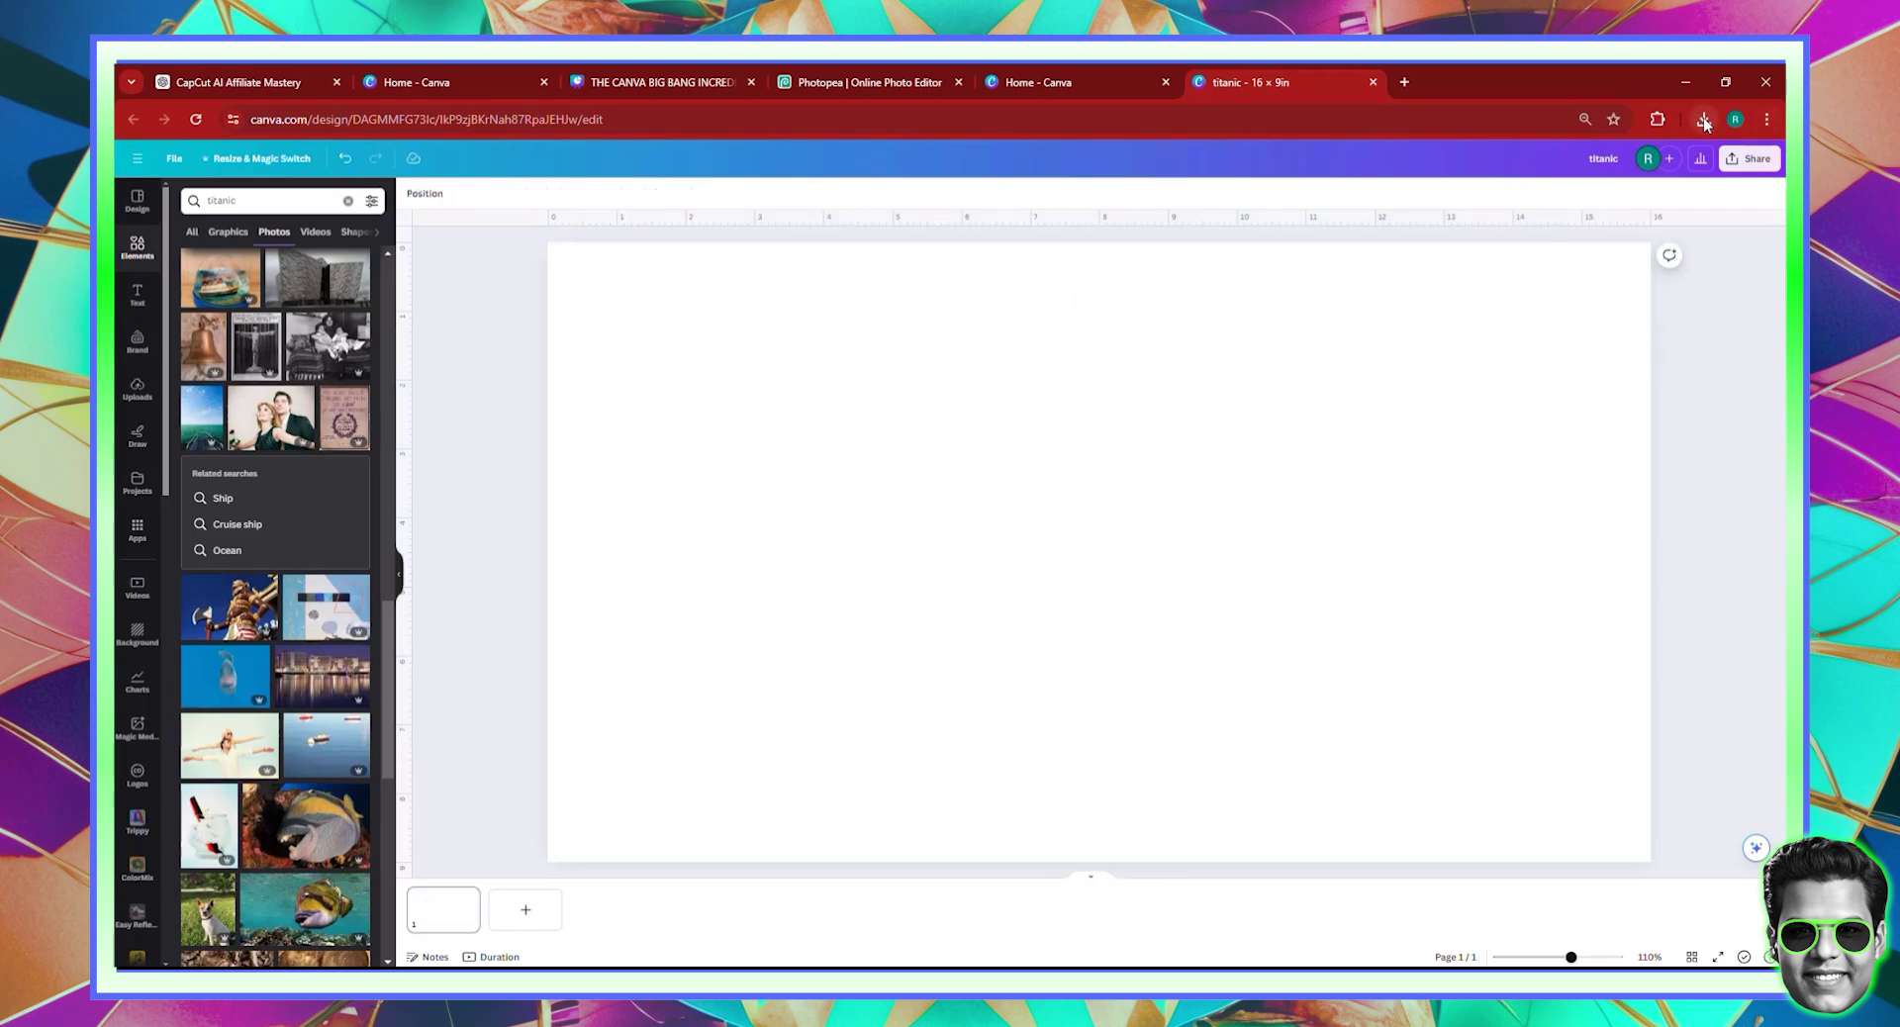
pyautogui.click(1704, 120)
pyautogui.moveTo(1518, 198); pyautogui.dragTo(292, 510)
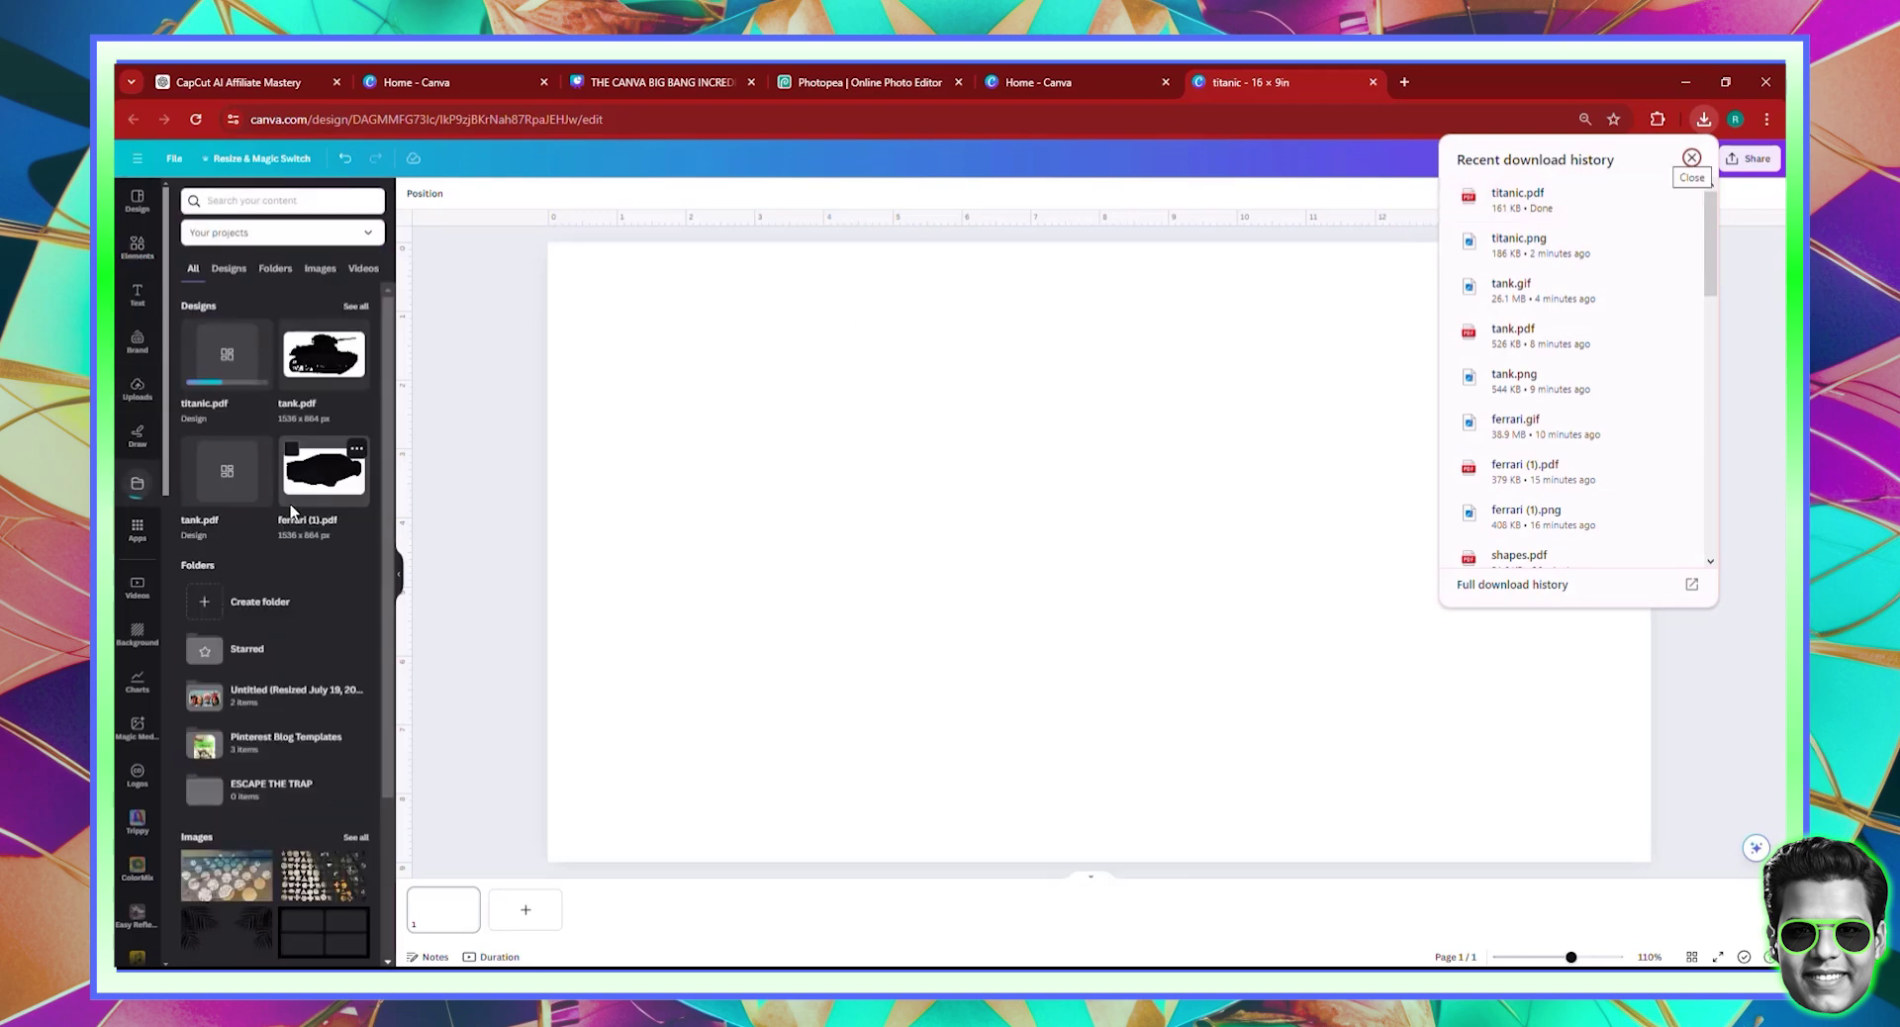
pyautogui.click(292, 510)
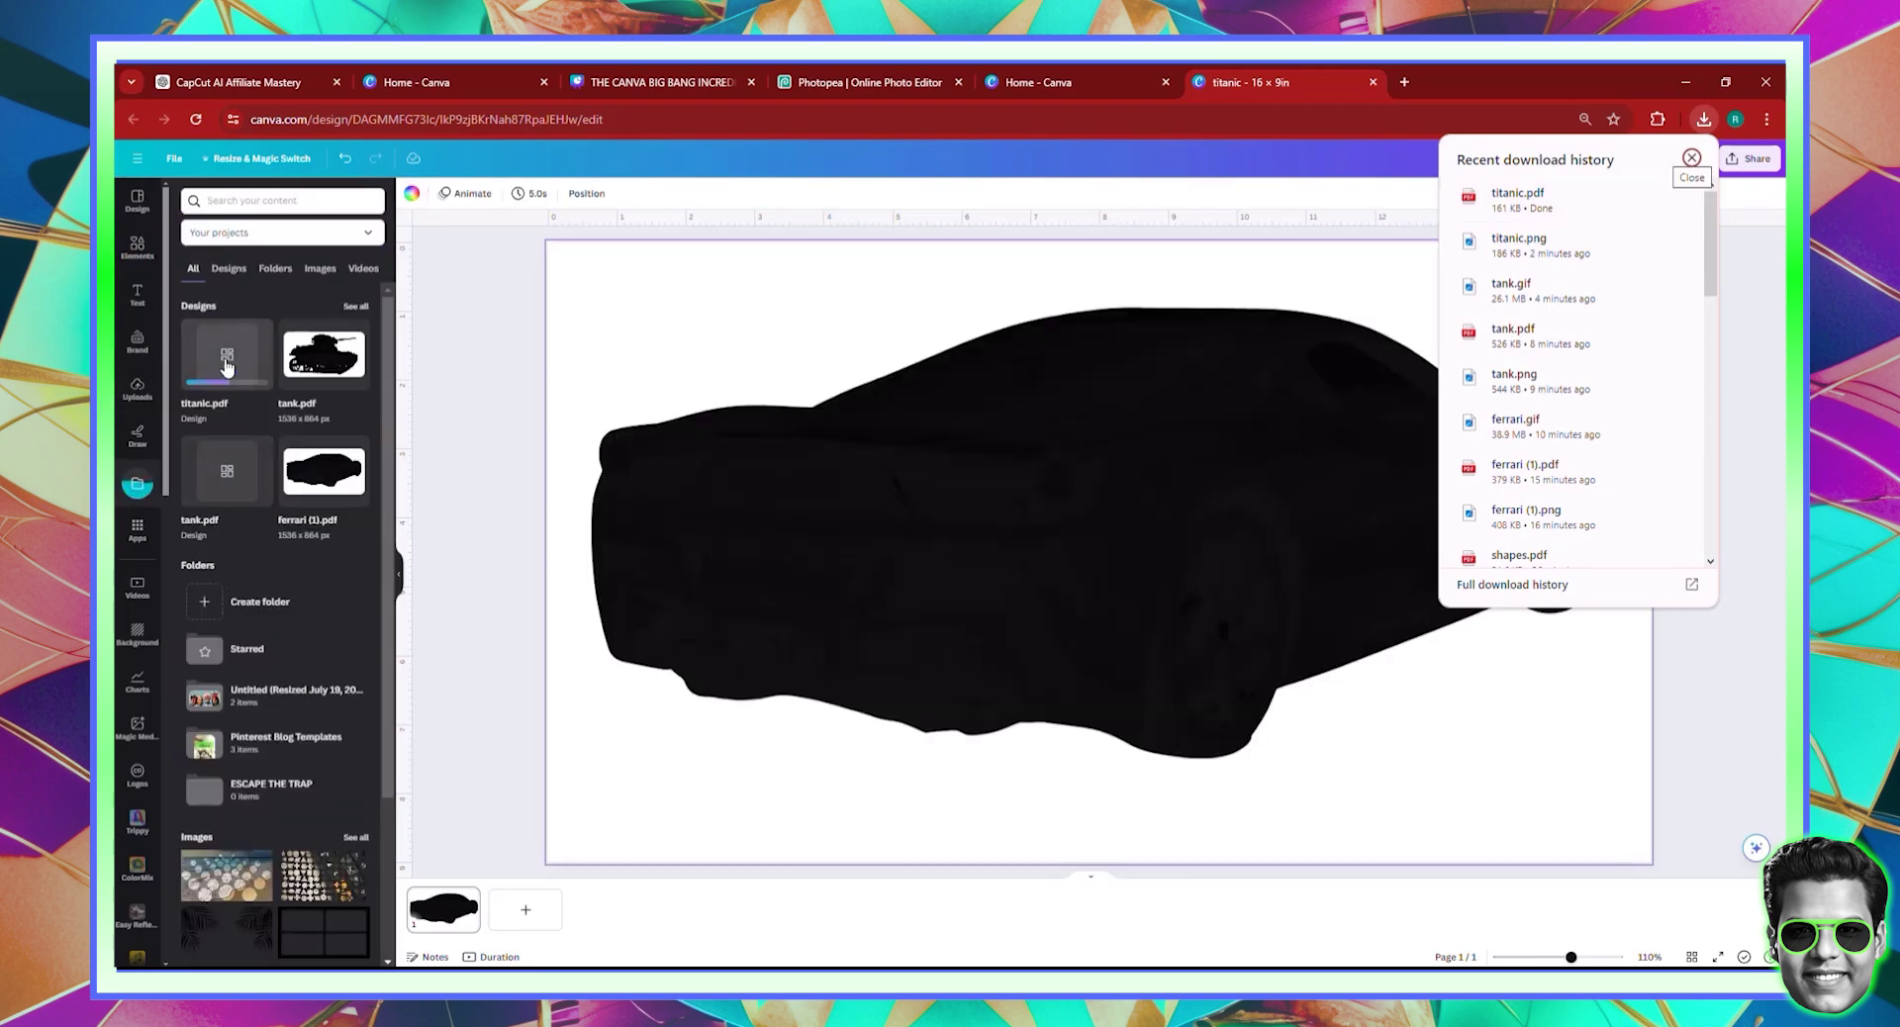
pyautogui.click(963, 563)
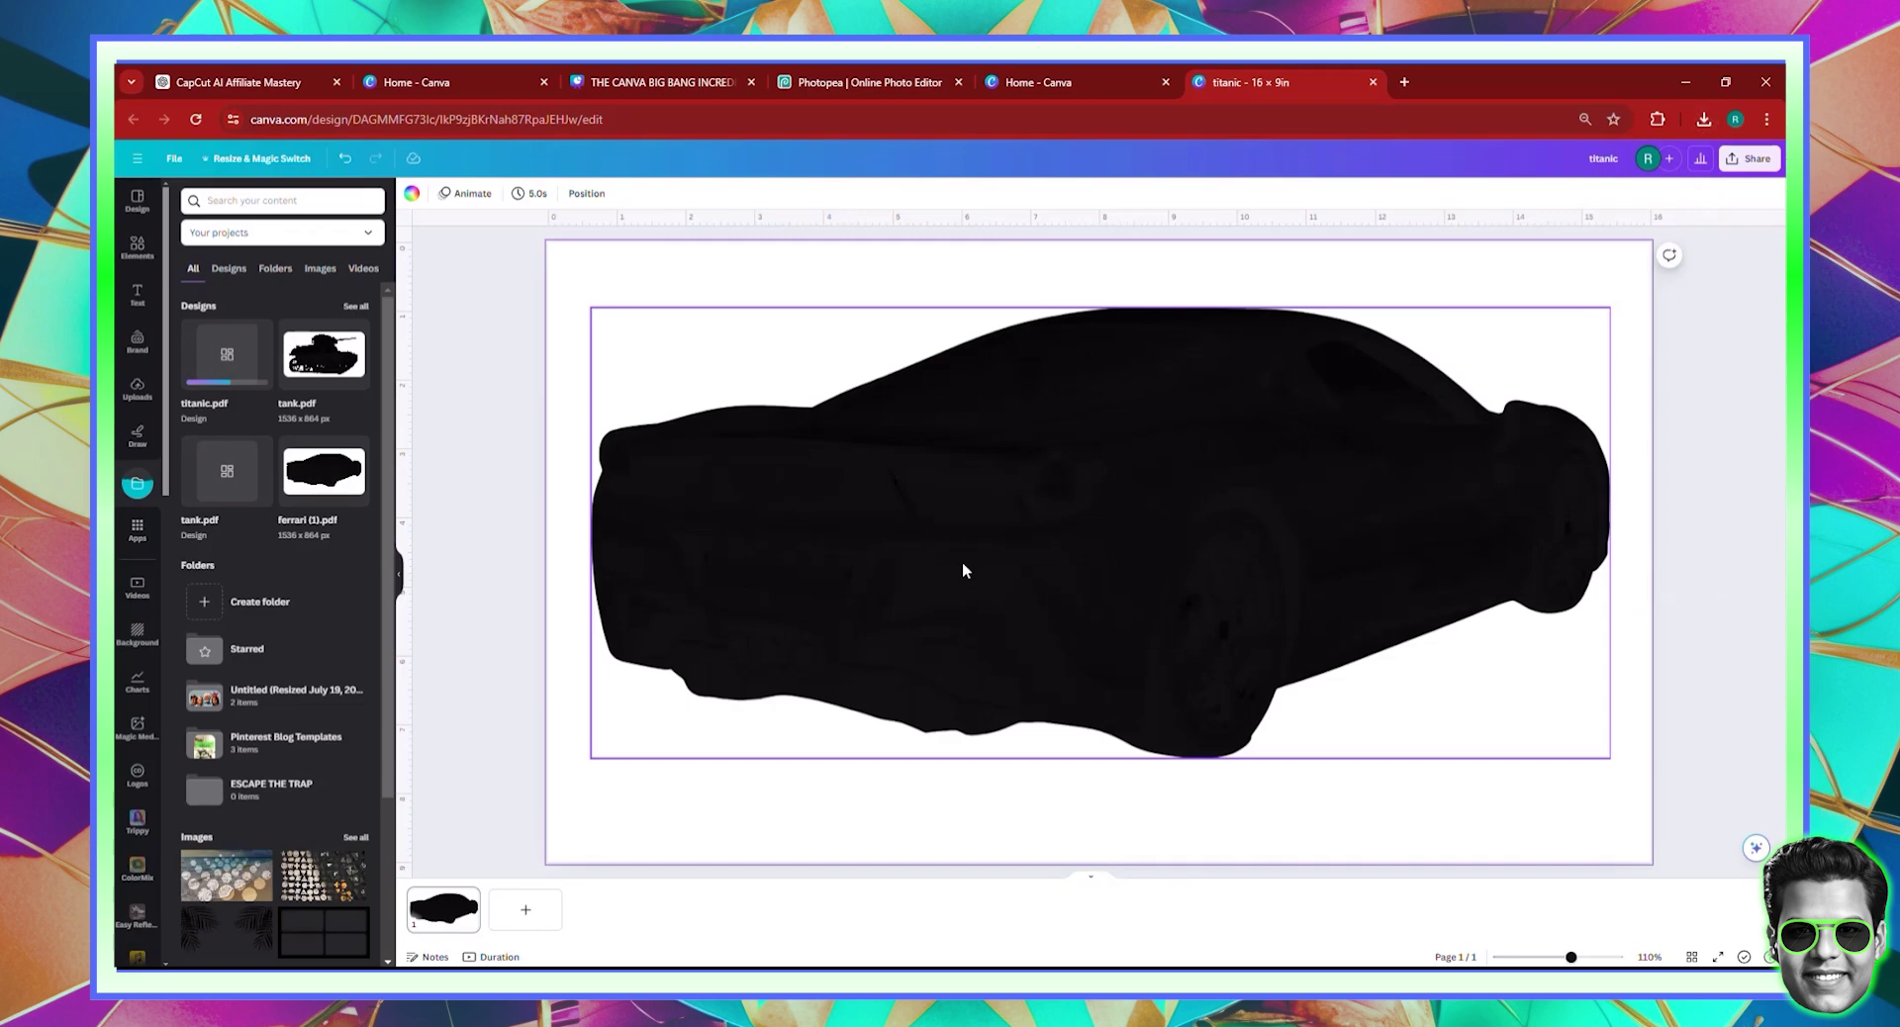
pyautogui.press('Delete')
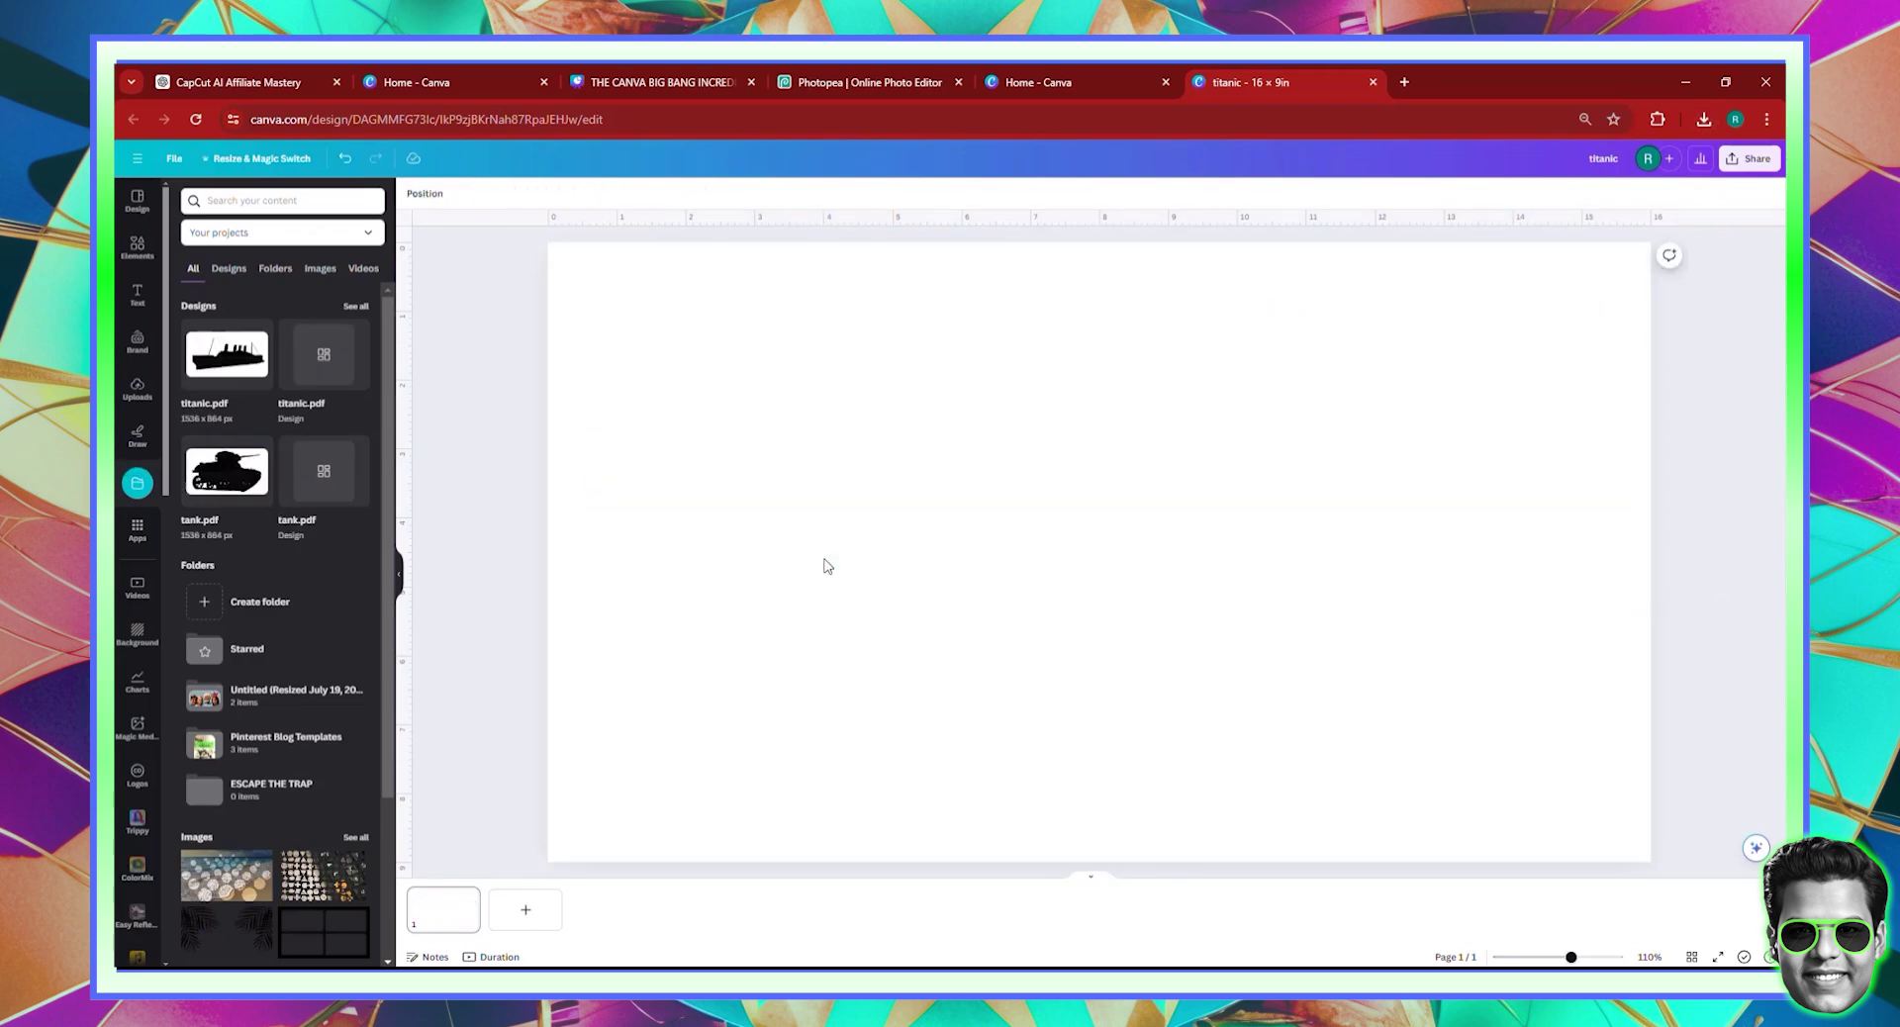
# - Place the uploaded titanic.pdf design on the page and detach its image to leave an empty ship-shaped frame
pyautogui.click(234, 356)
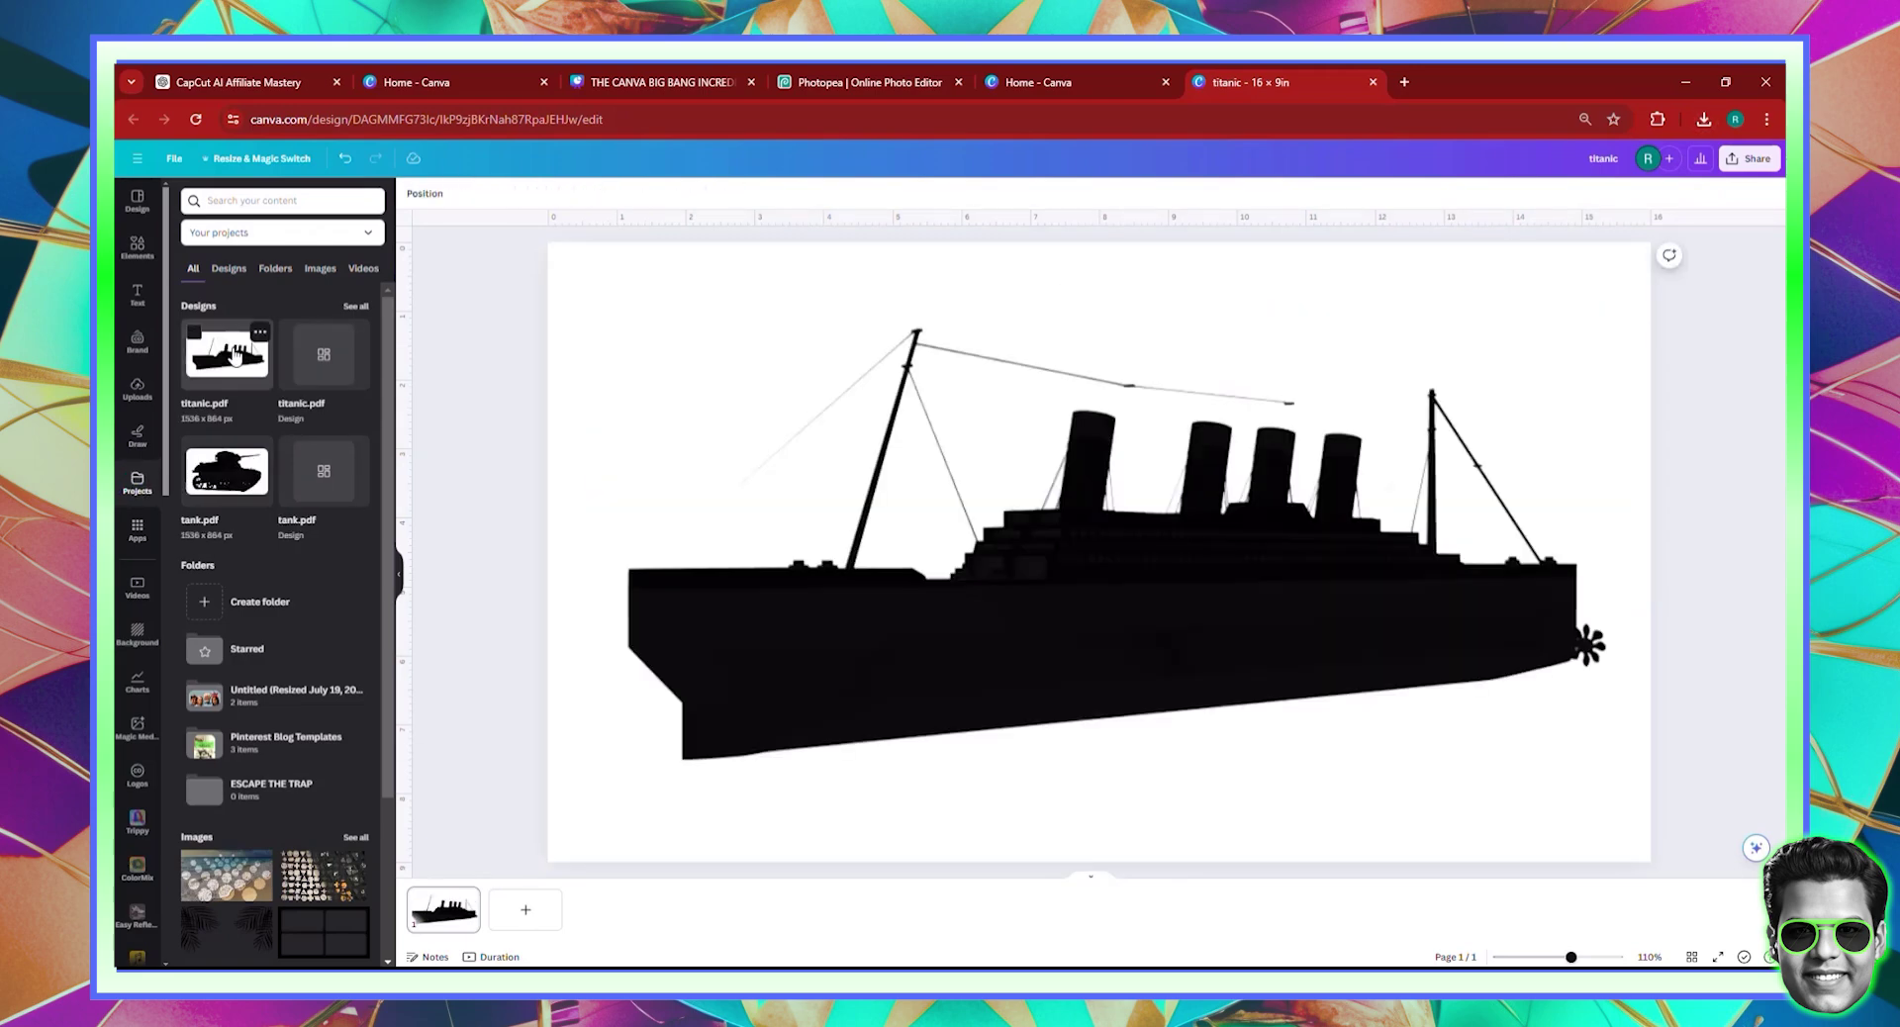
pyautogui.rightClick(825, 650)
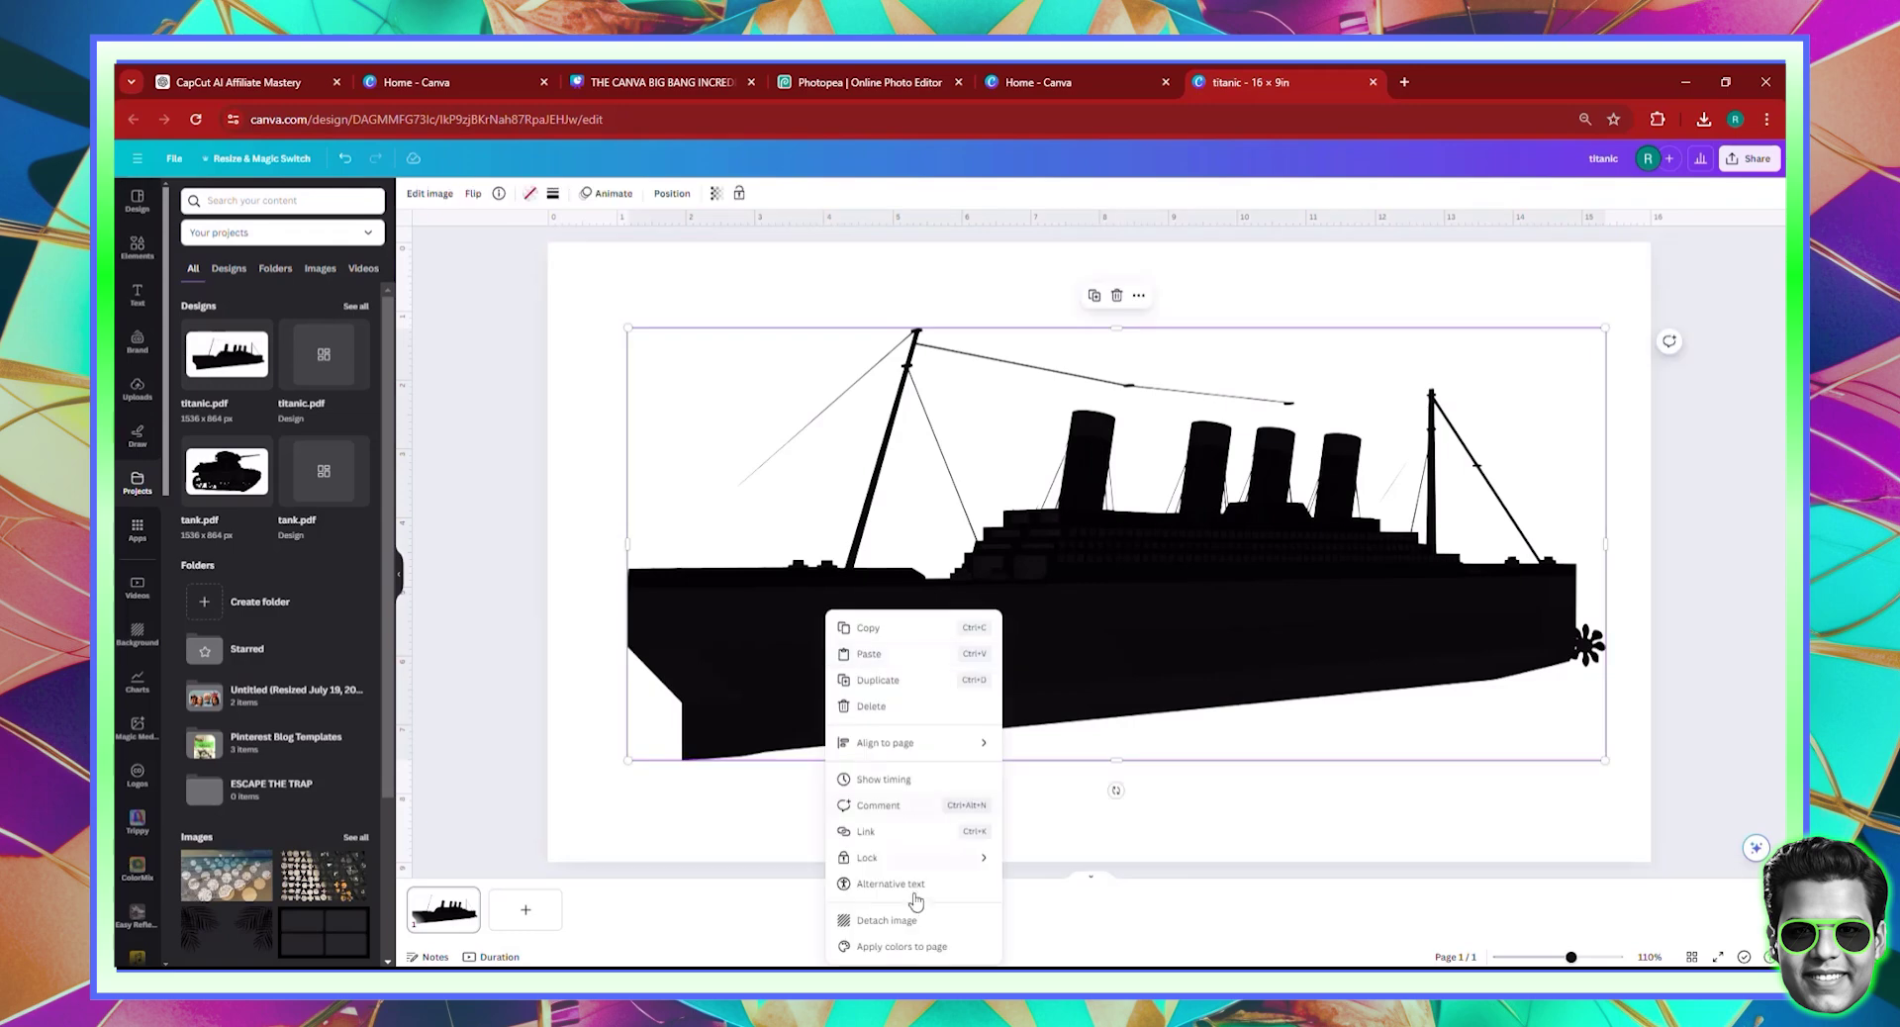
pyautogui.click(905, 922)
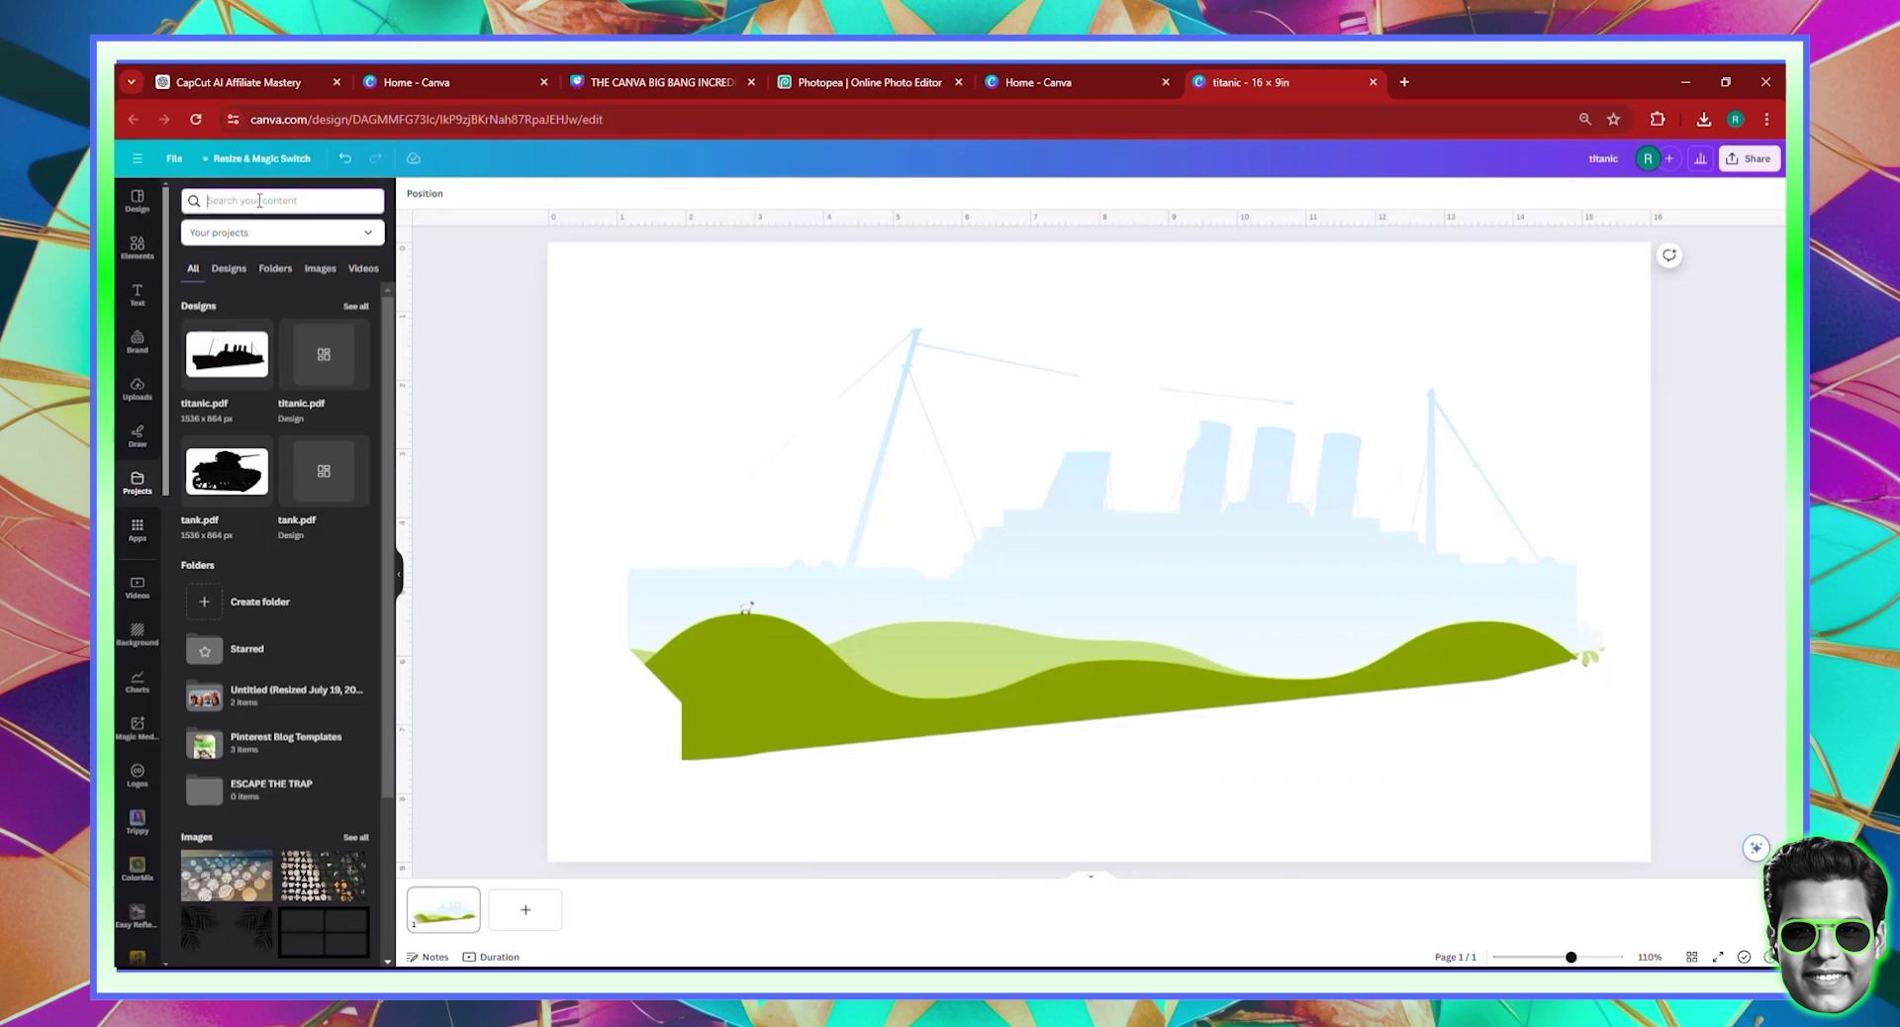
# - Search the elements library for boats and show only video results
pyautogui.click(138, 247)
pyautogui.click(264, 200)
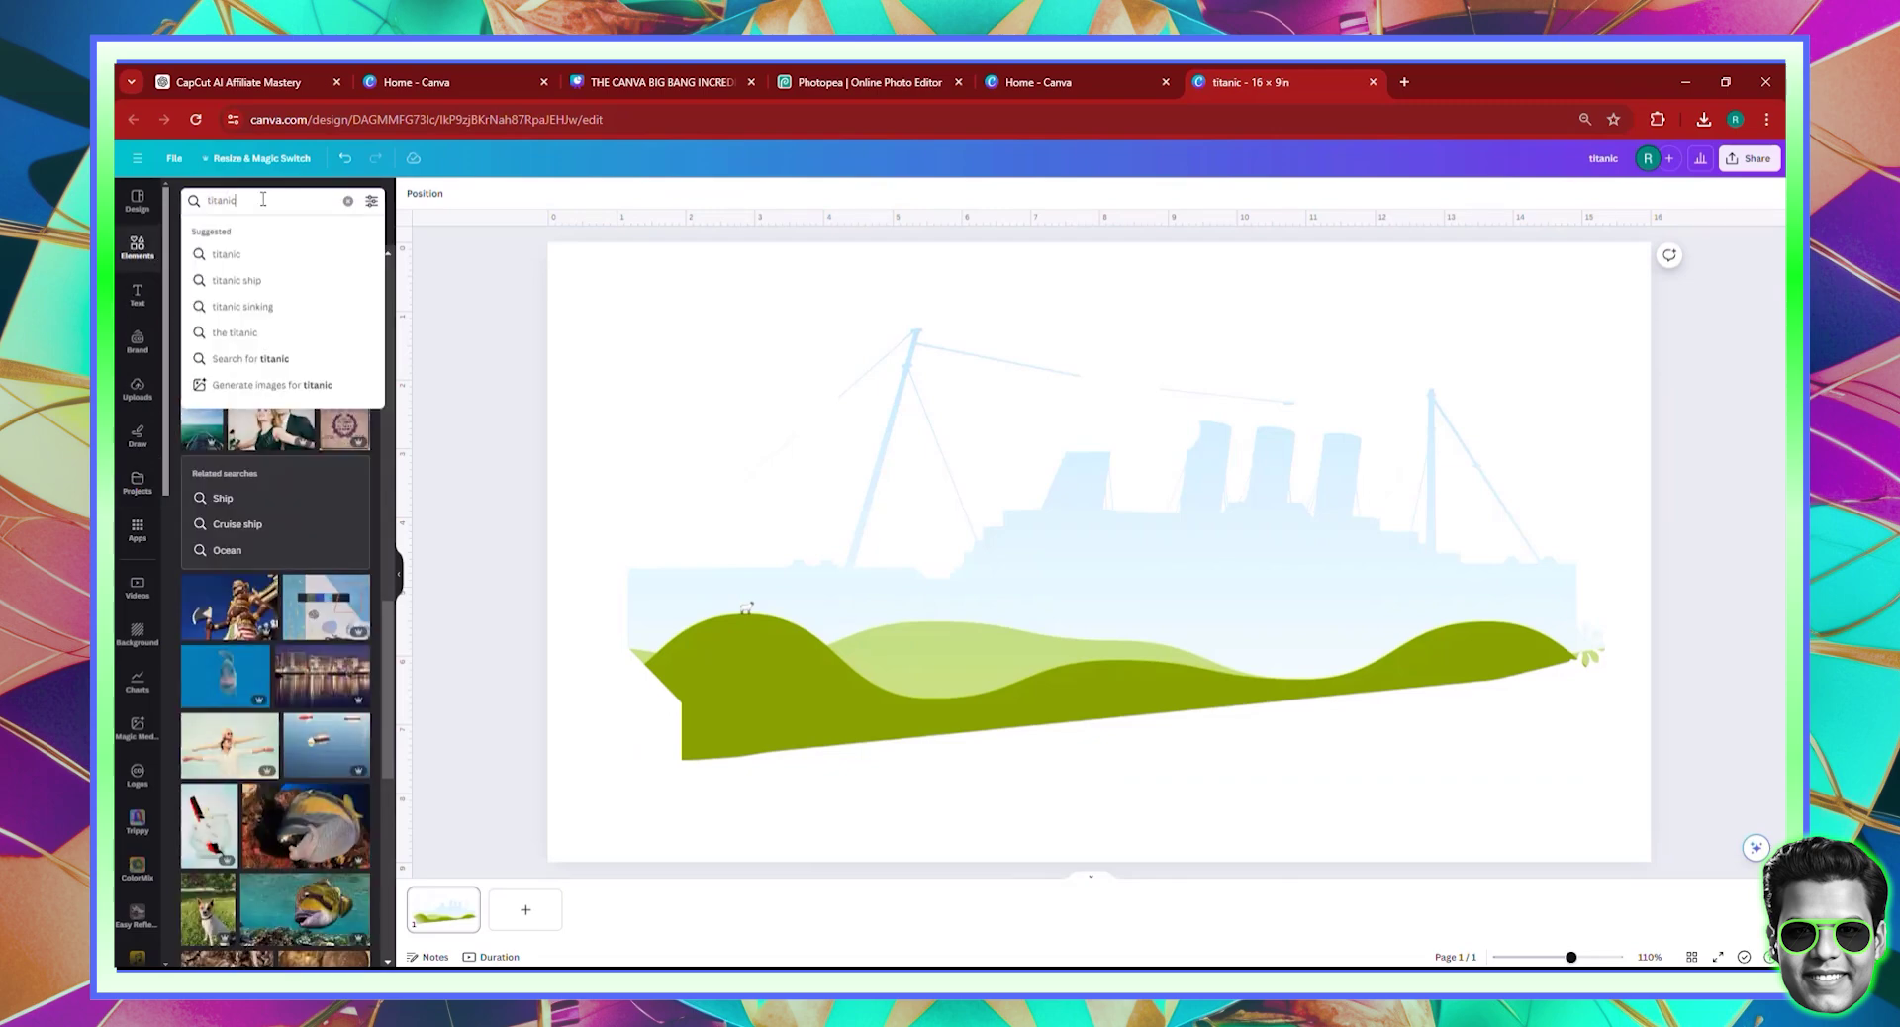
pyautogui.write('boats')
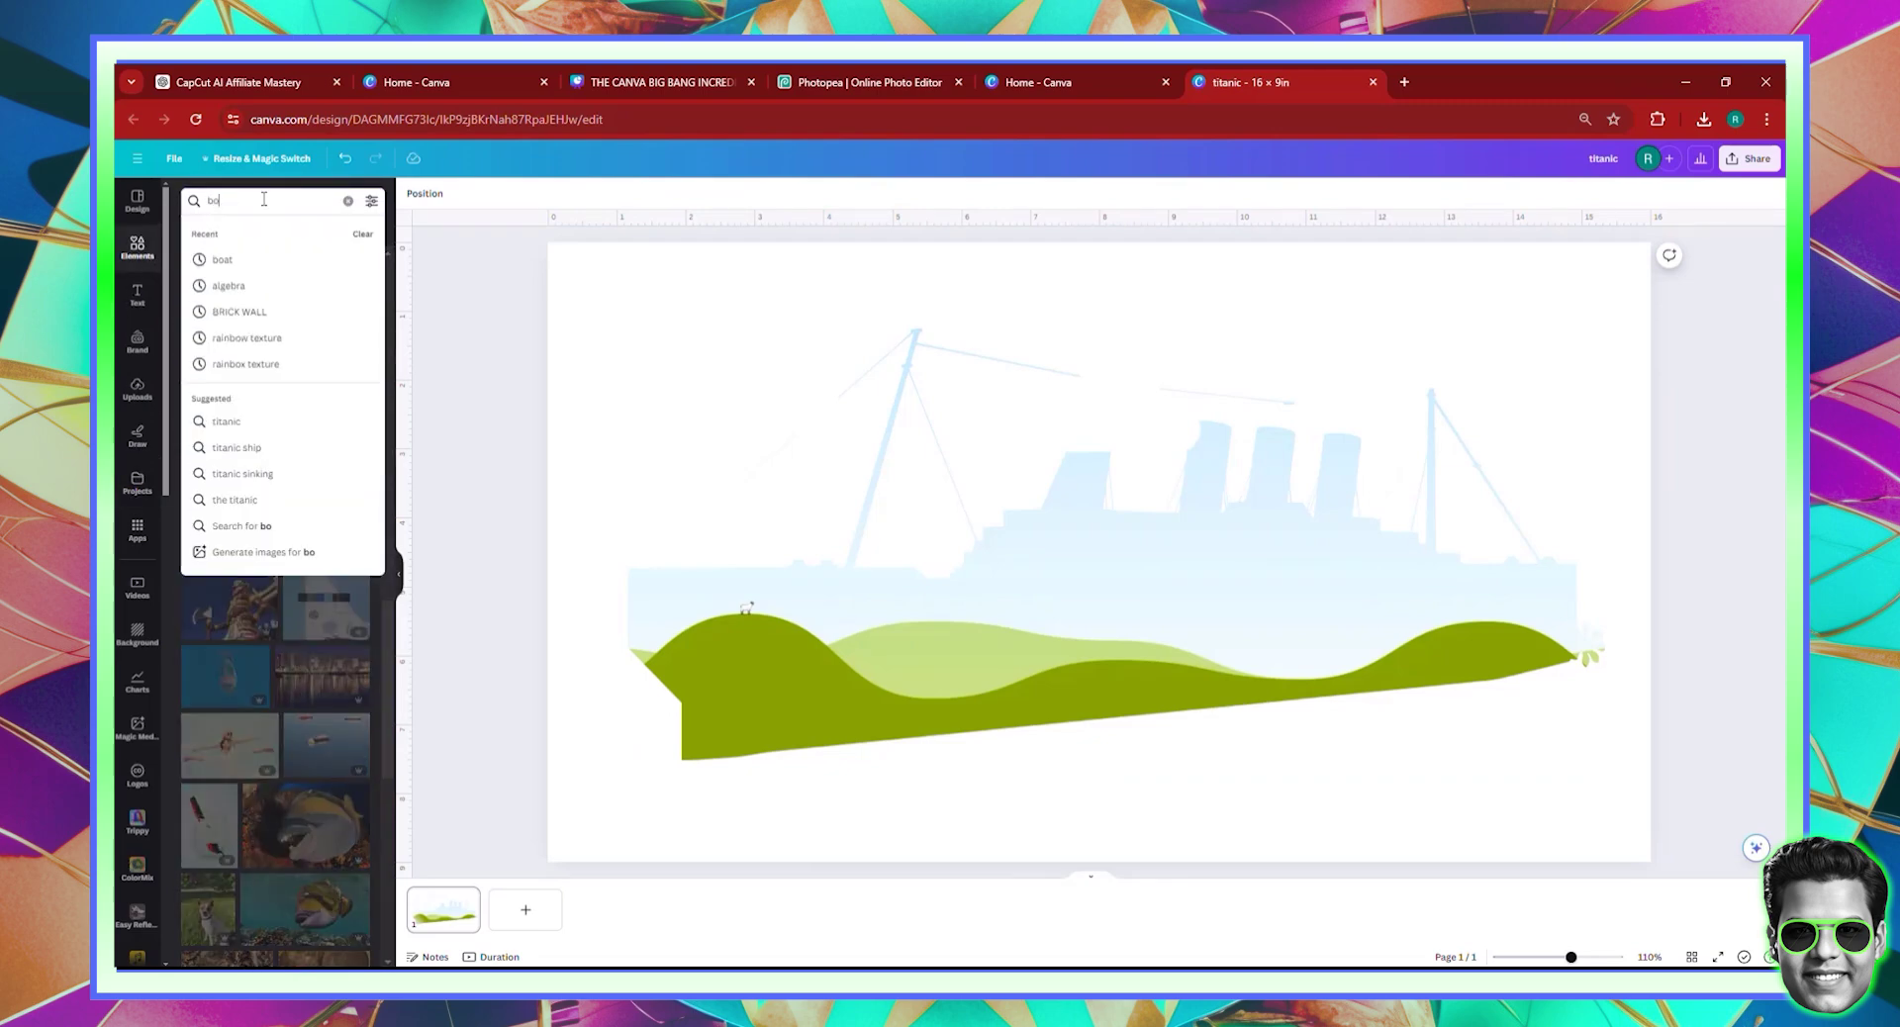
pyautogui.press('Return')
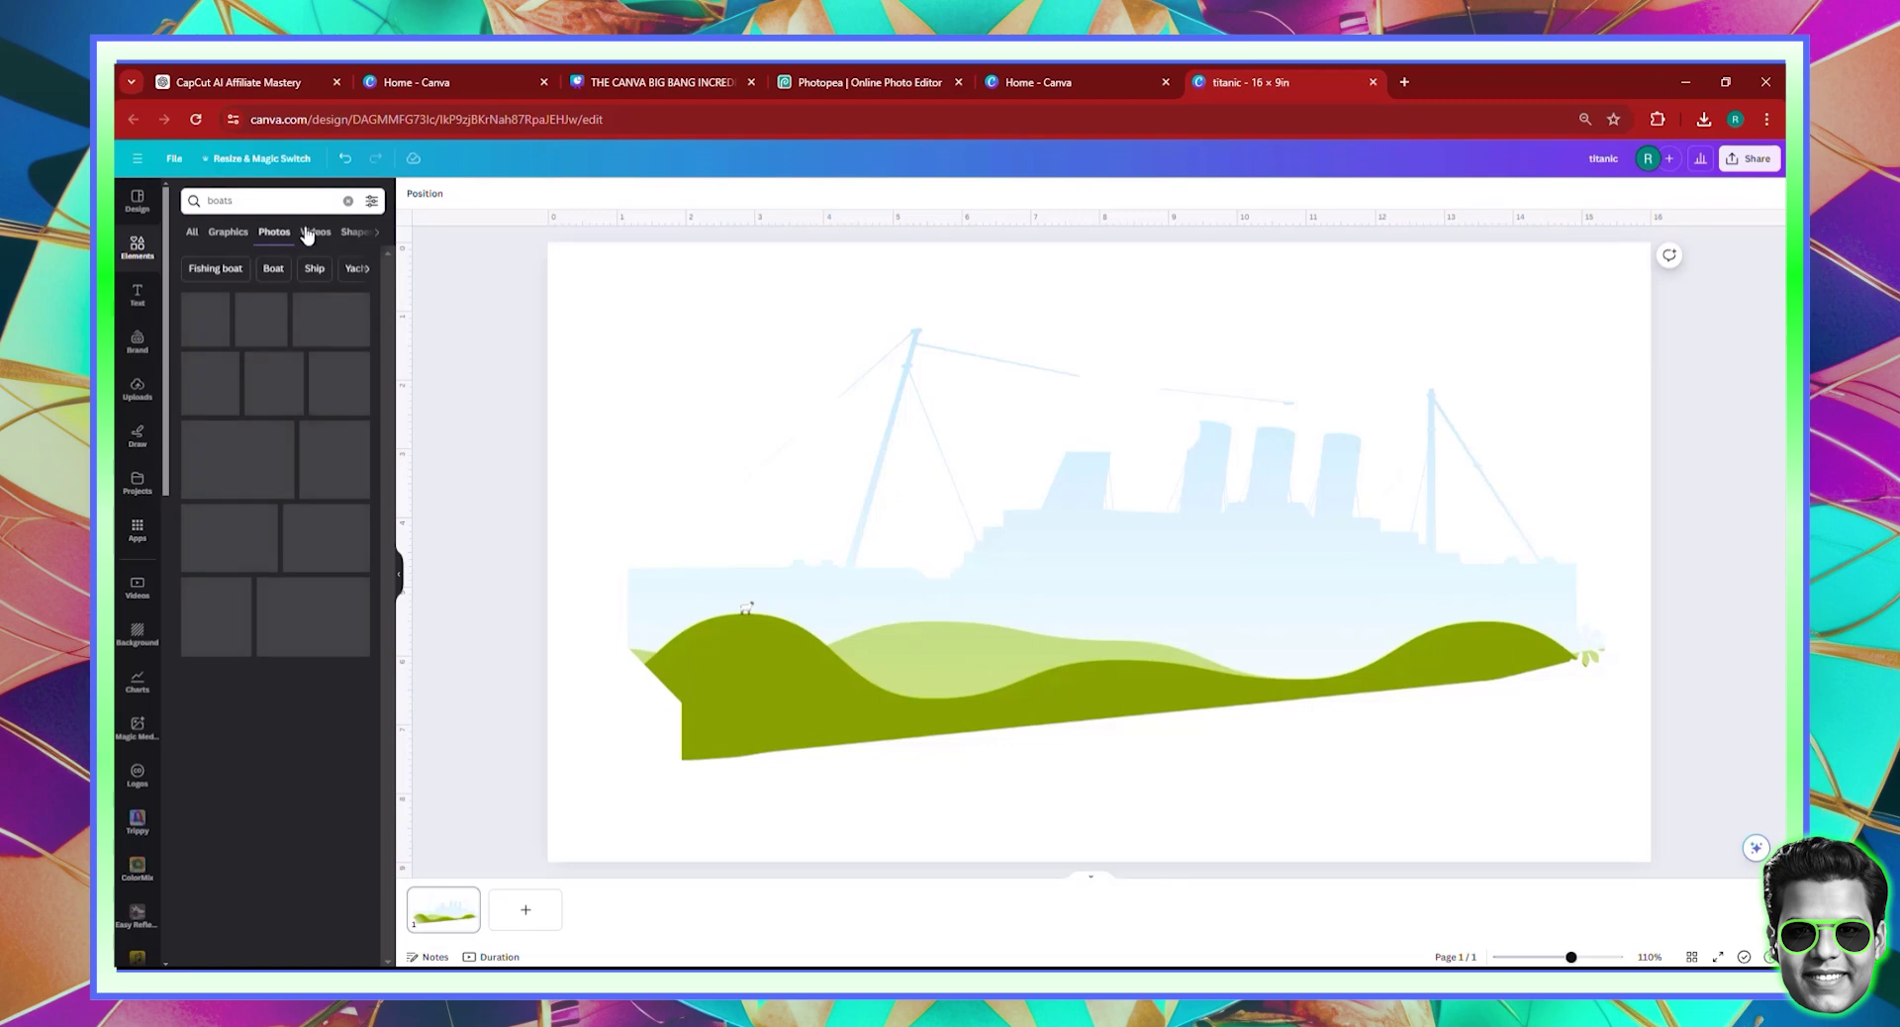
pyautogui.click(313, 234)
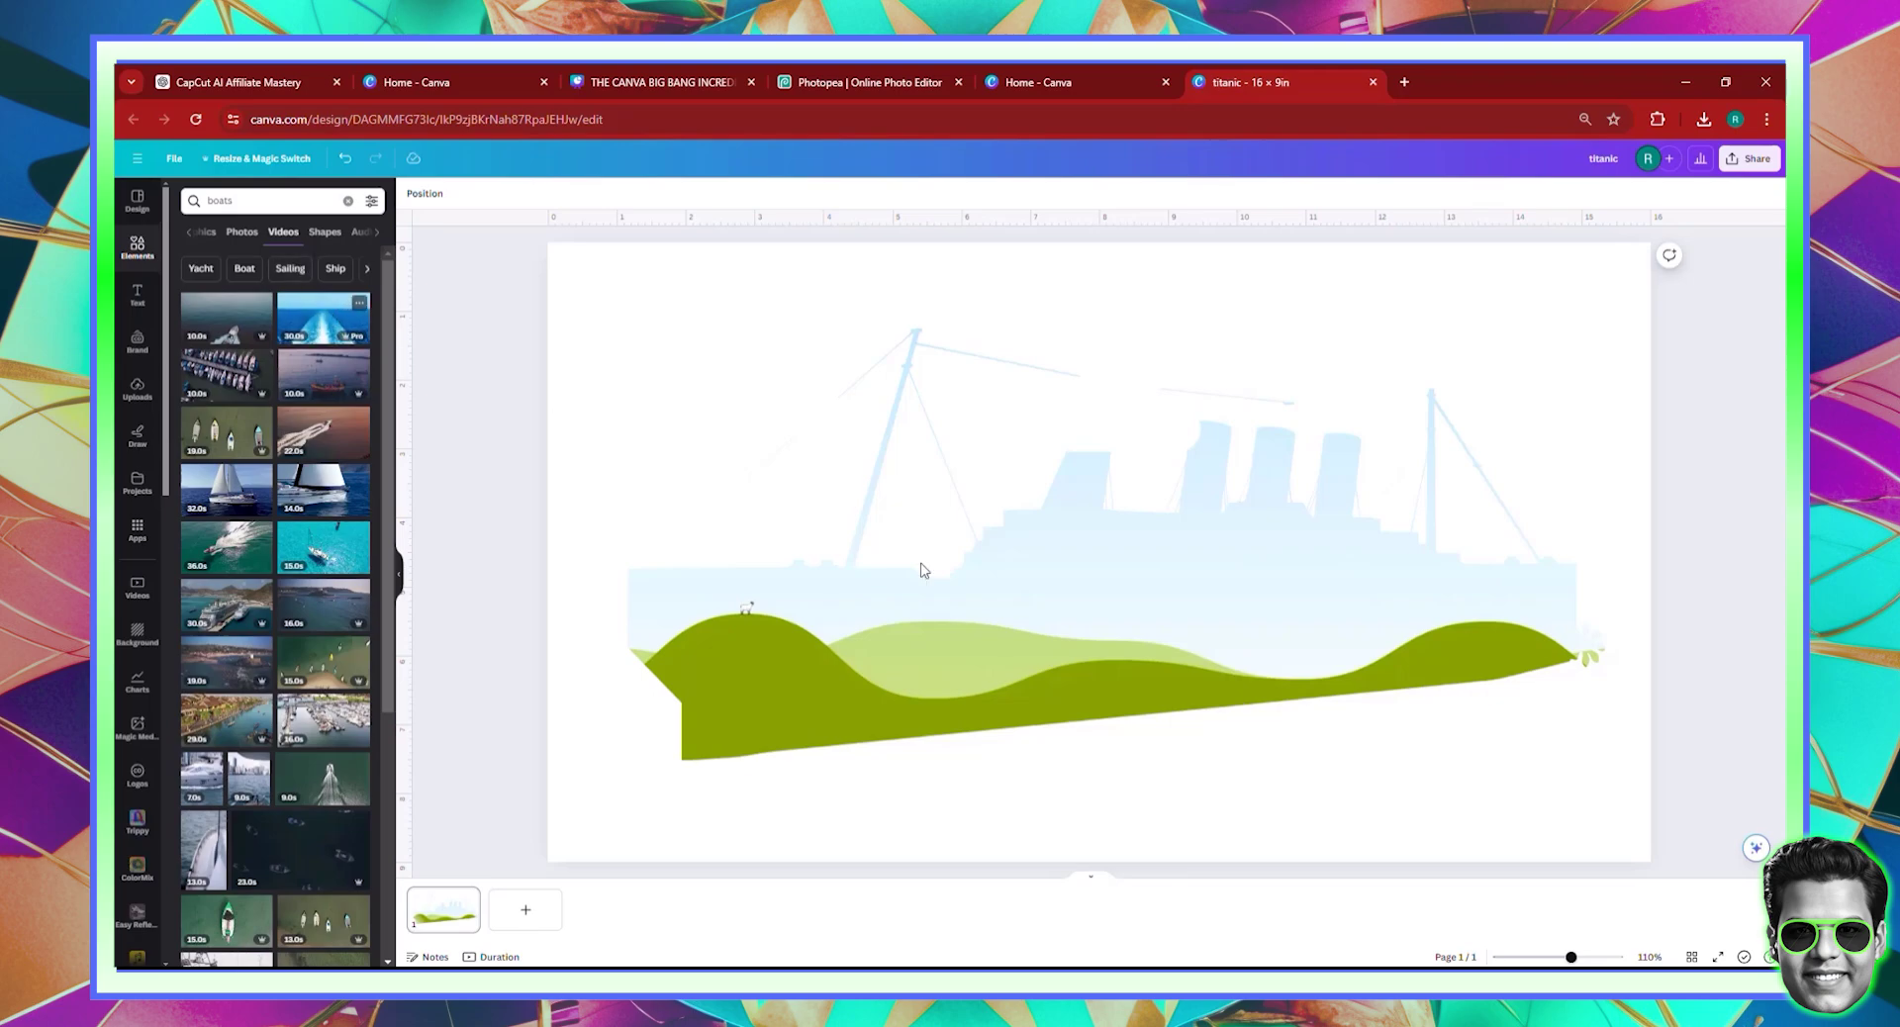
# - Fill the ship-shaped frame with the 30-second video of a boat's wake on blue water
pyautogui.moveTo(920, 570); pyautogui.dragTo(1043, 600)
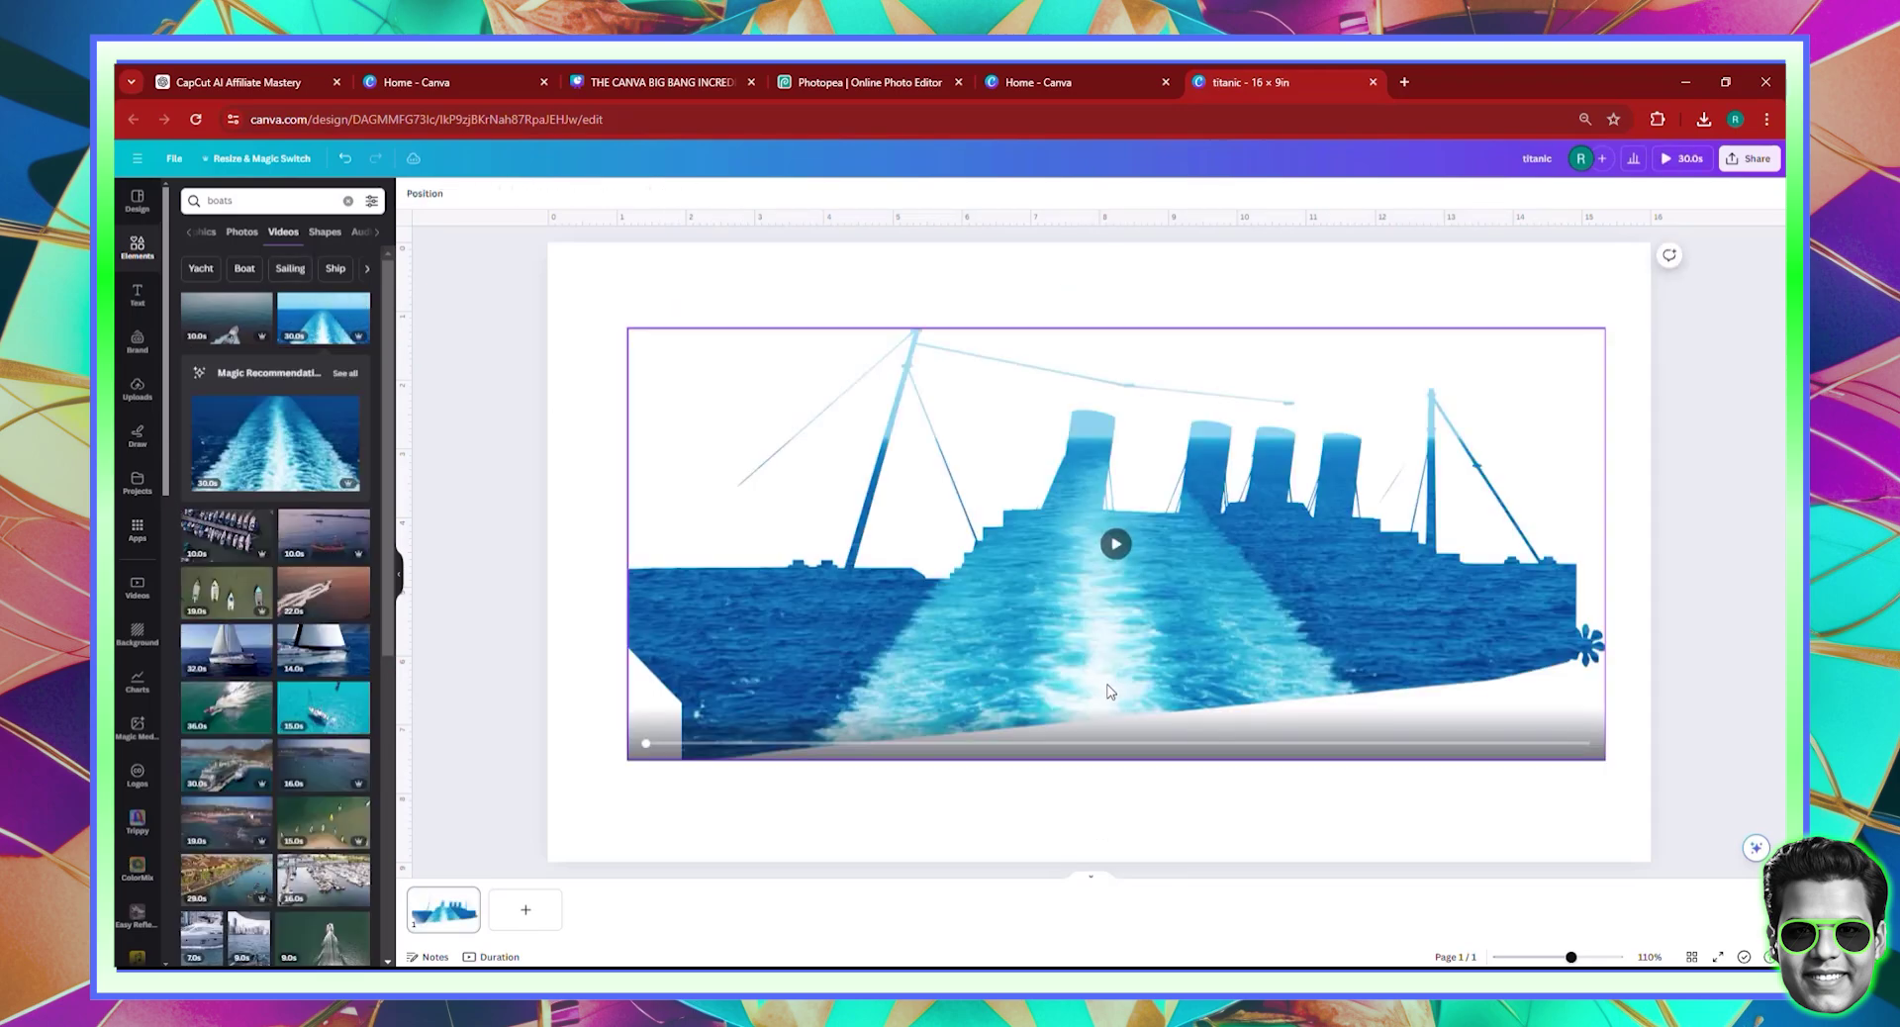
pyautogui.click(1380, 795)
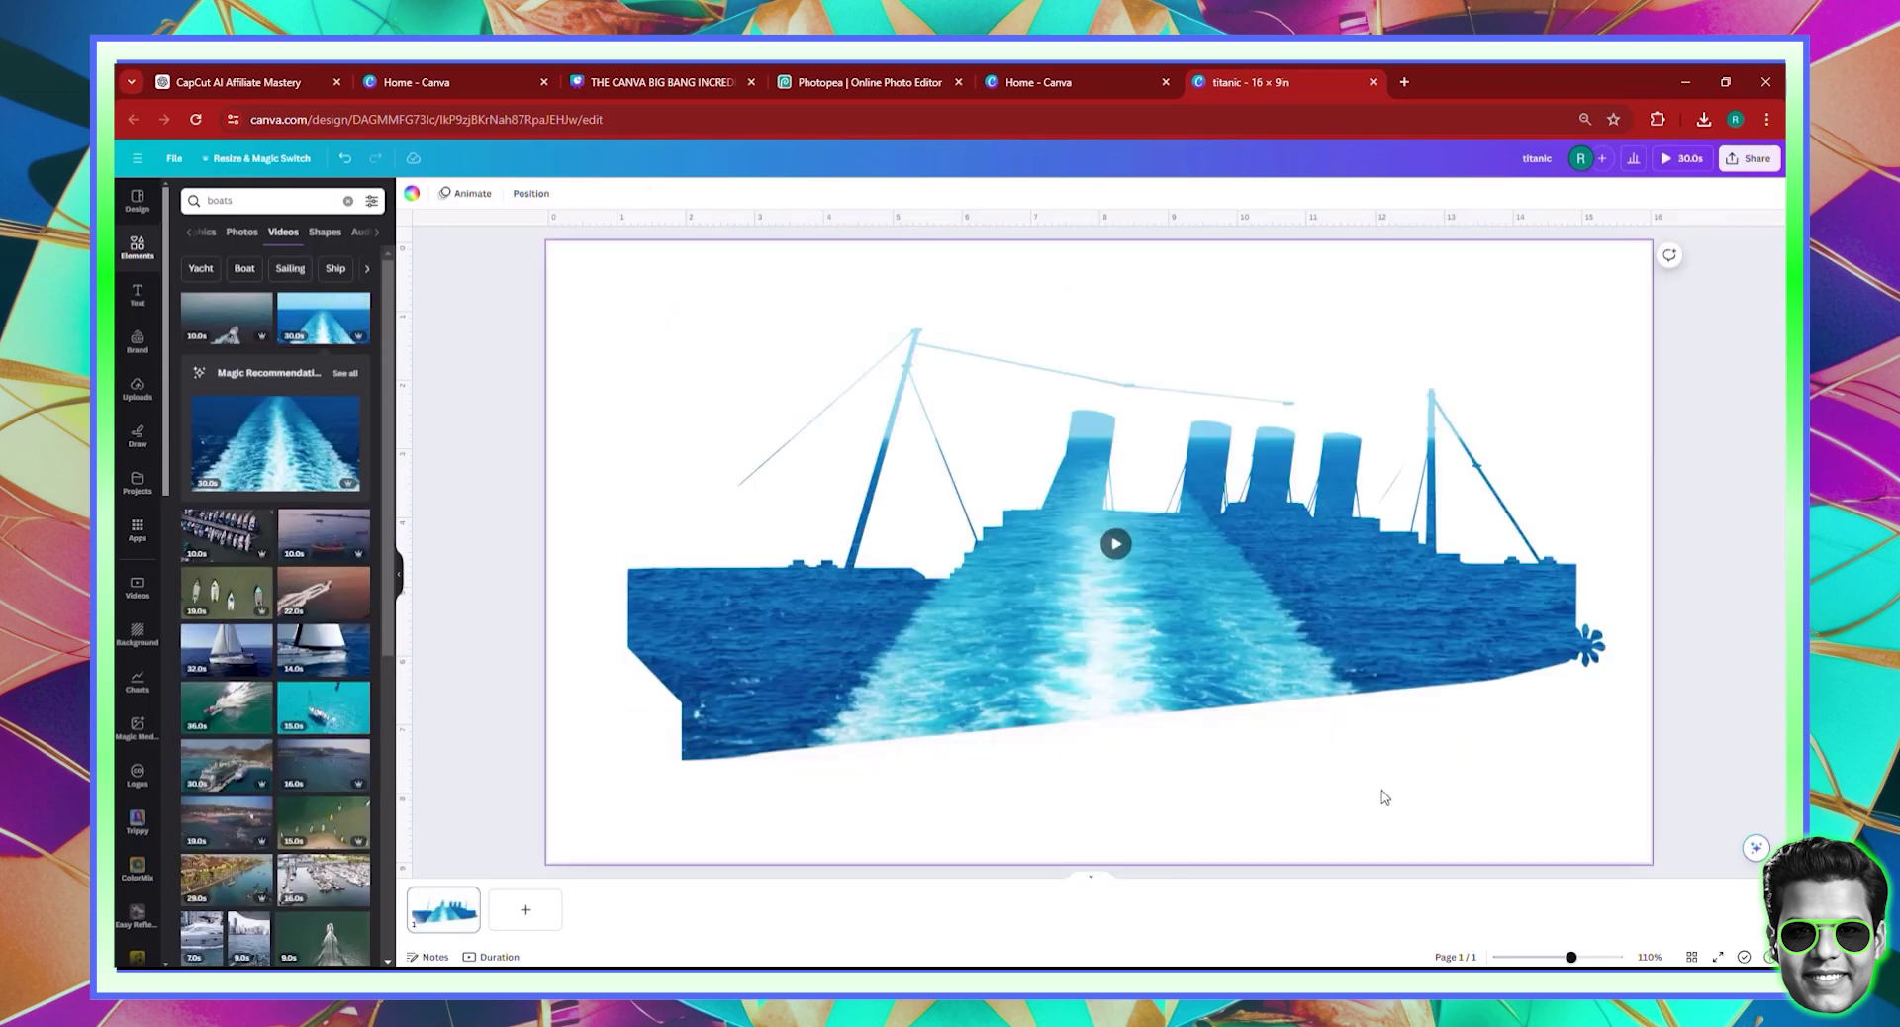
# - Preview the wake video inside the ship frame and briefly view the design's sharing options
pyautogui.click(1116, 545)
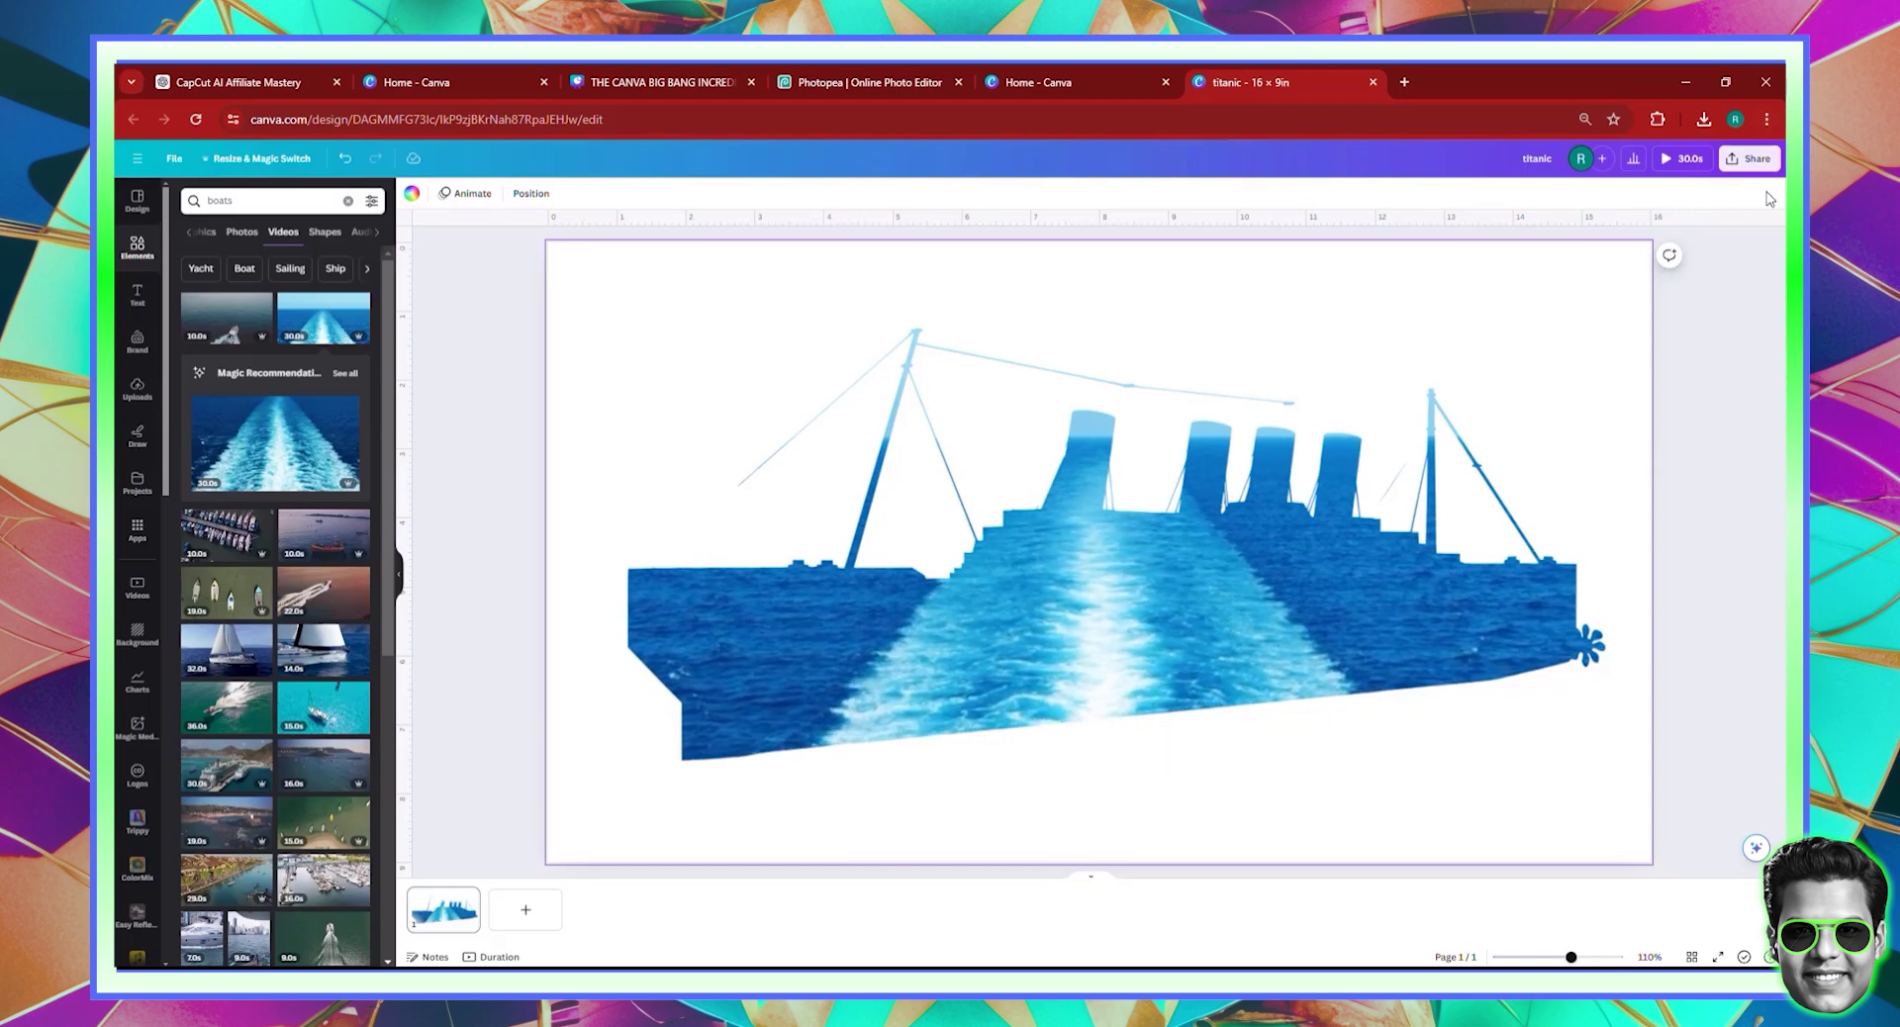
pyautogui.click(1750, 158)
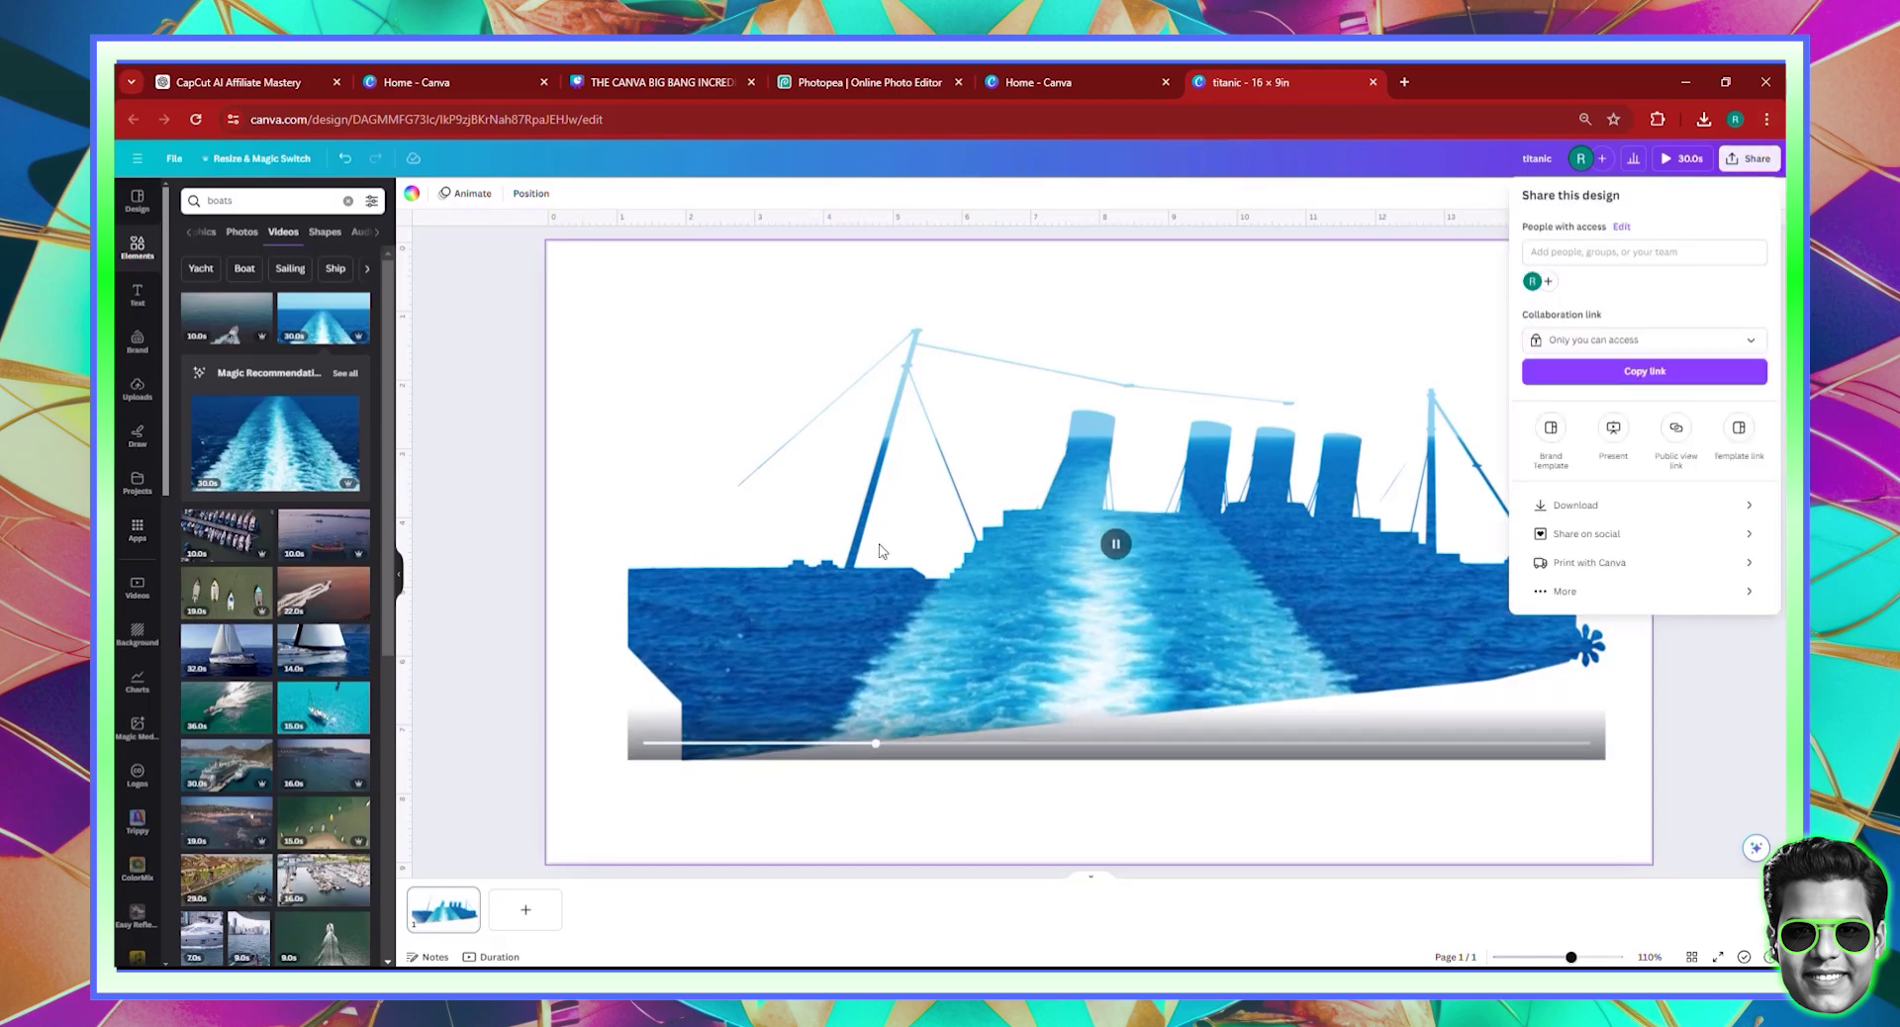
pyautogui.click(876, 586)
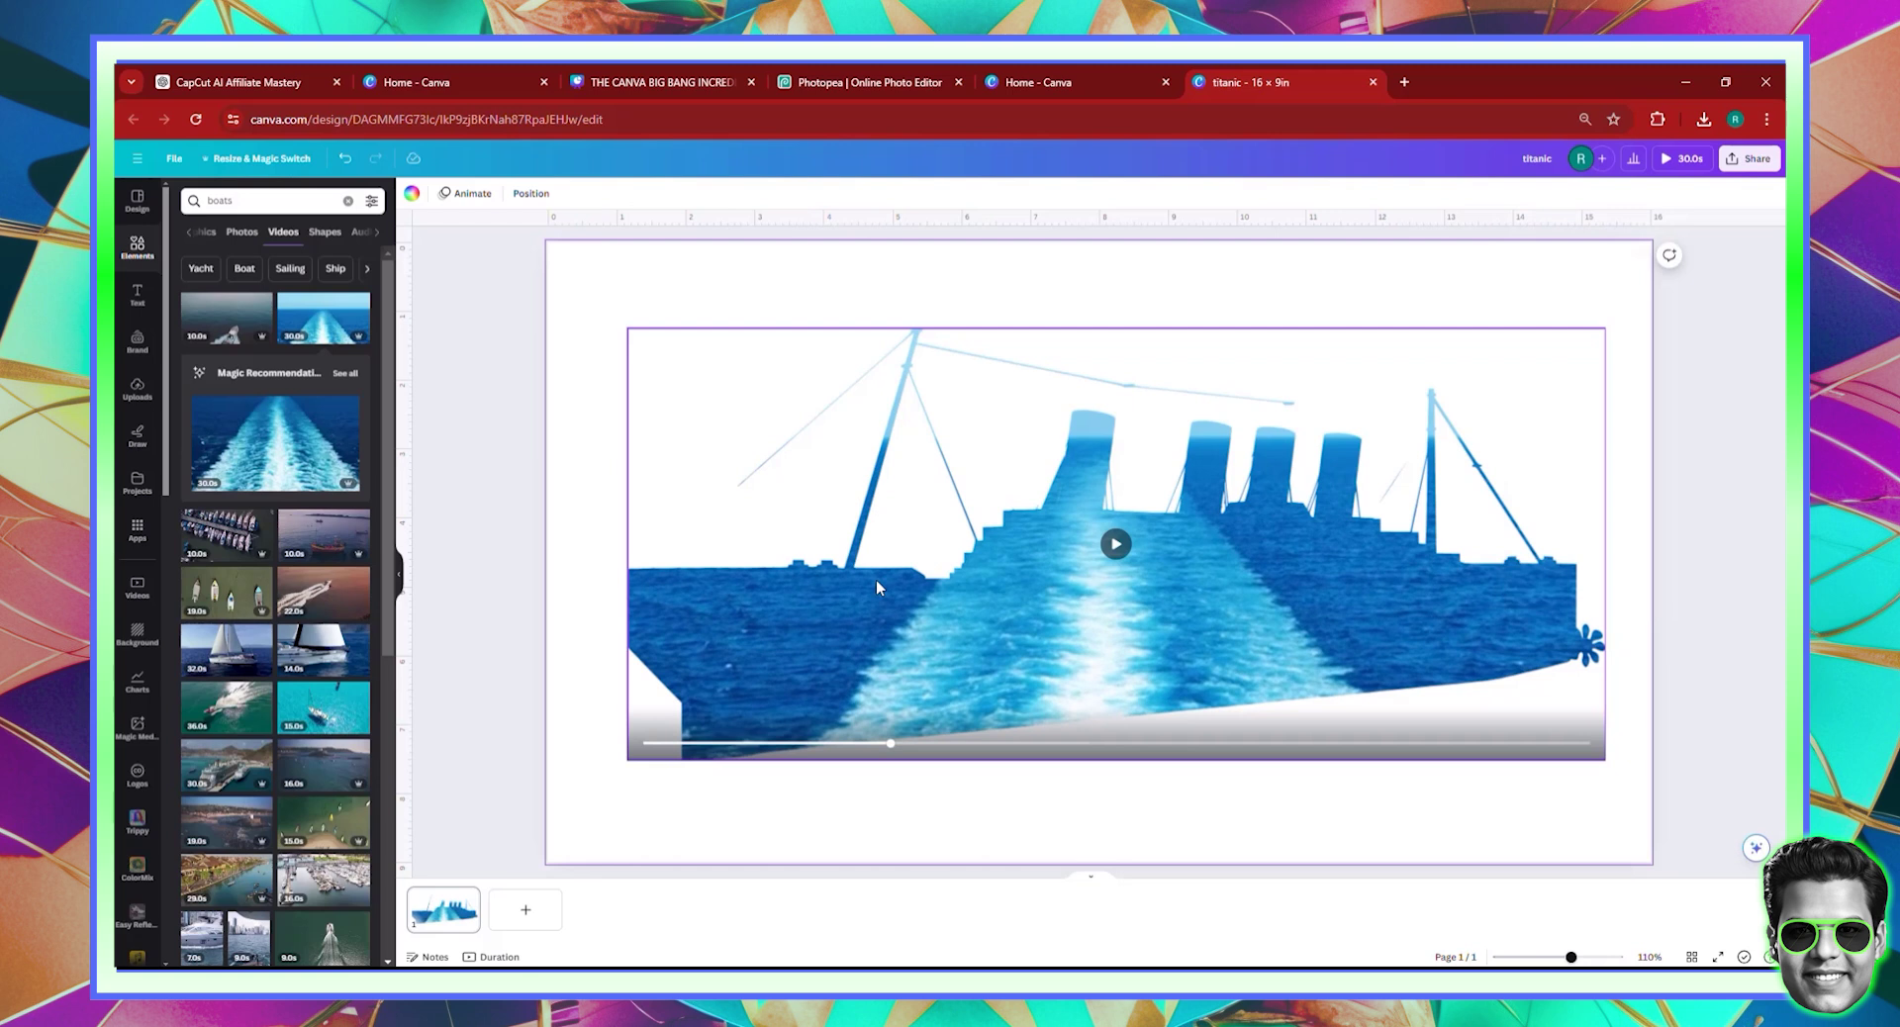